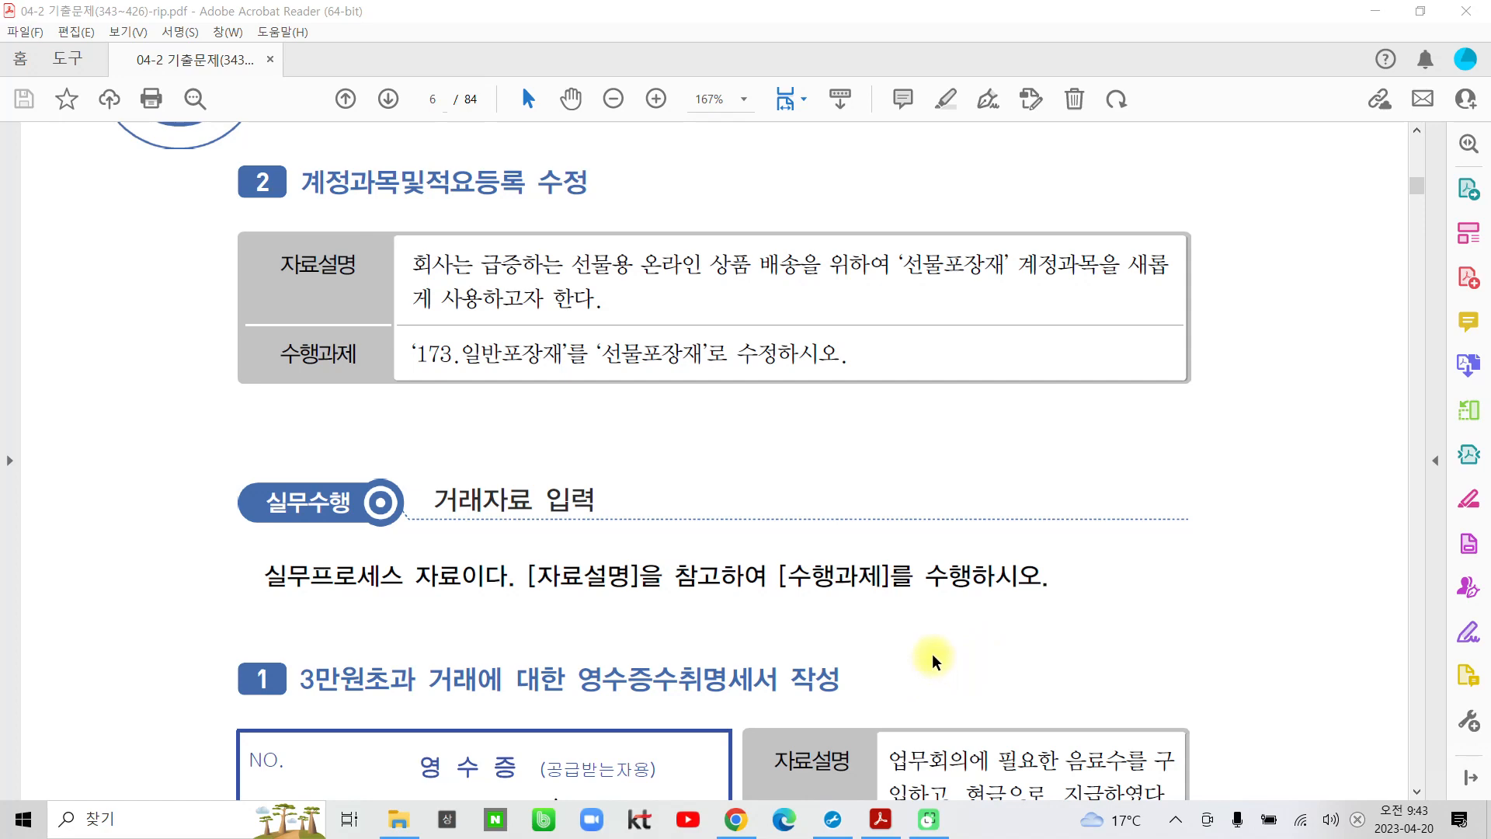
Highlight the section heading '거래자료 입력' in the exam PDF.
scroll(932, 654, down, 3)
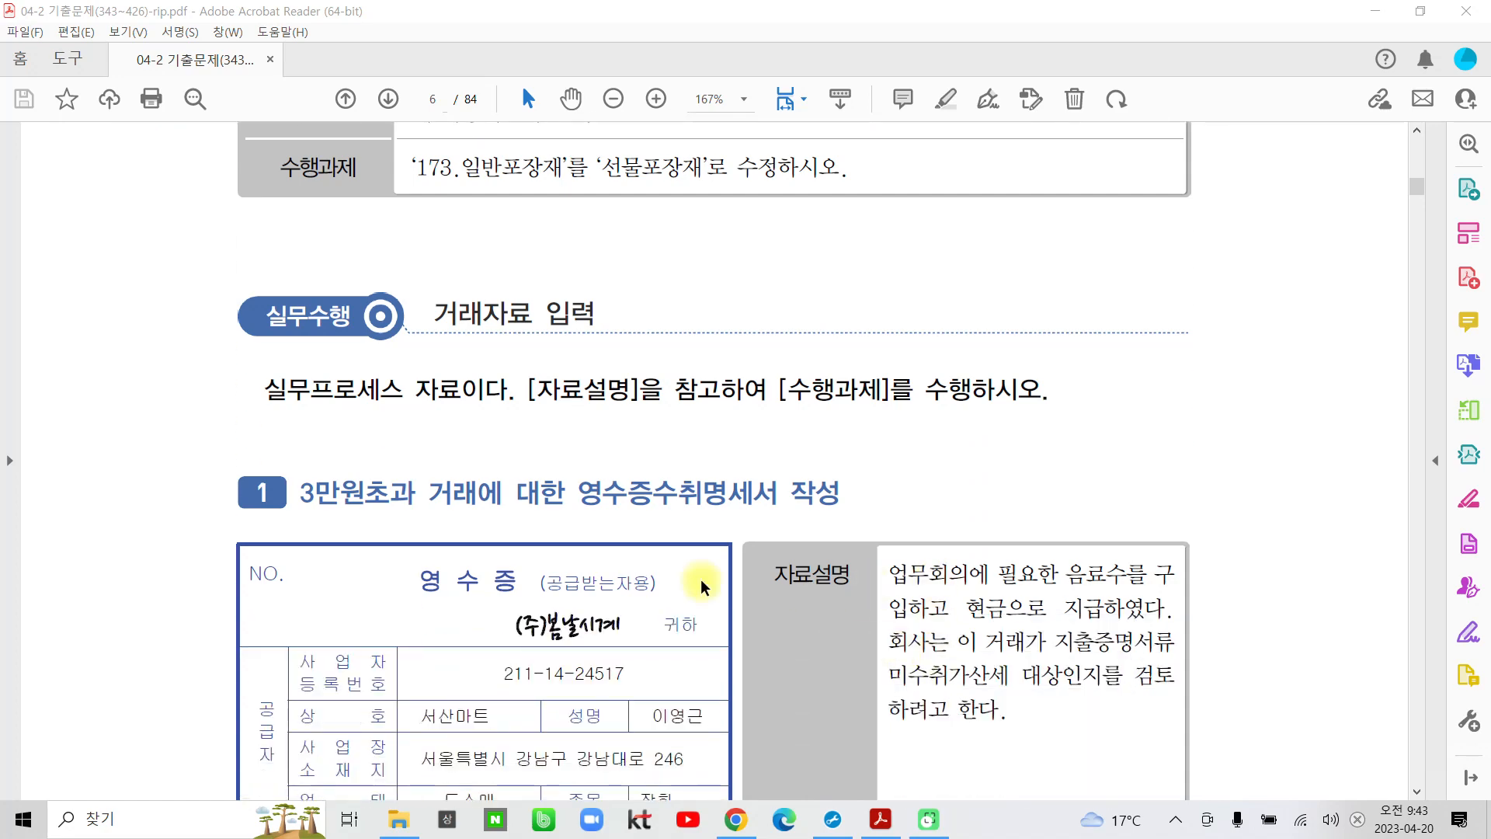
click(437, 319)
drag(438, 319, 600, 320)
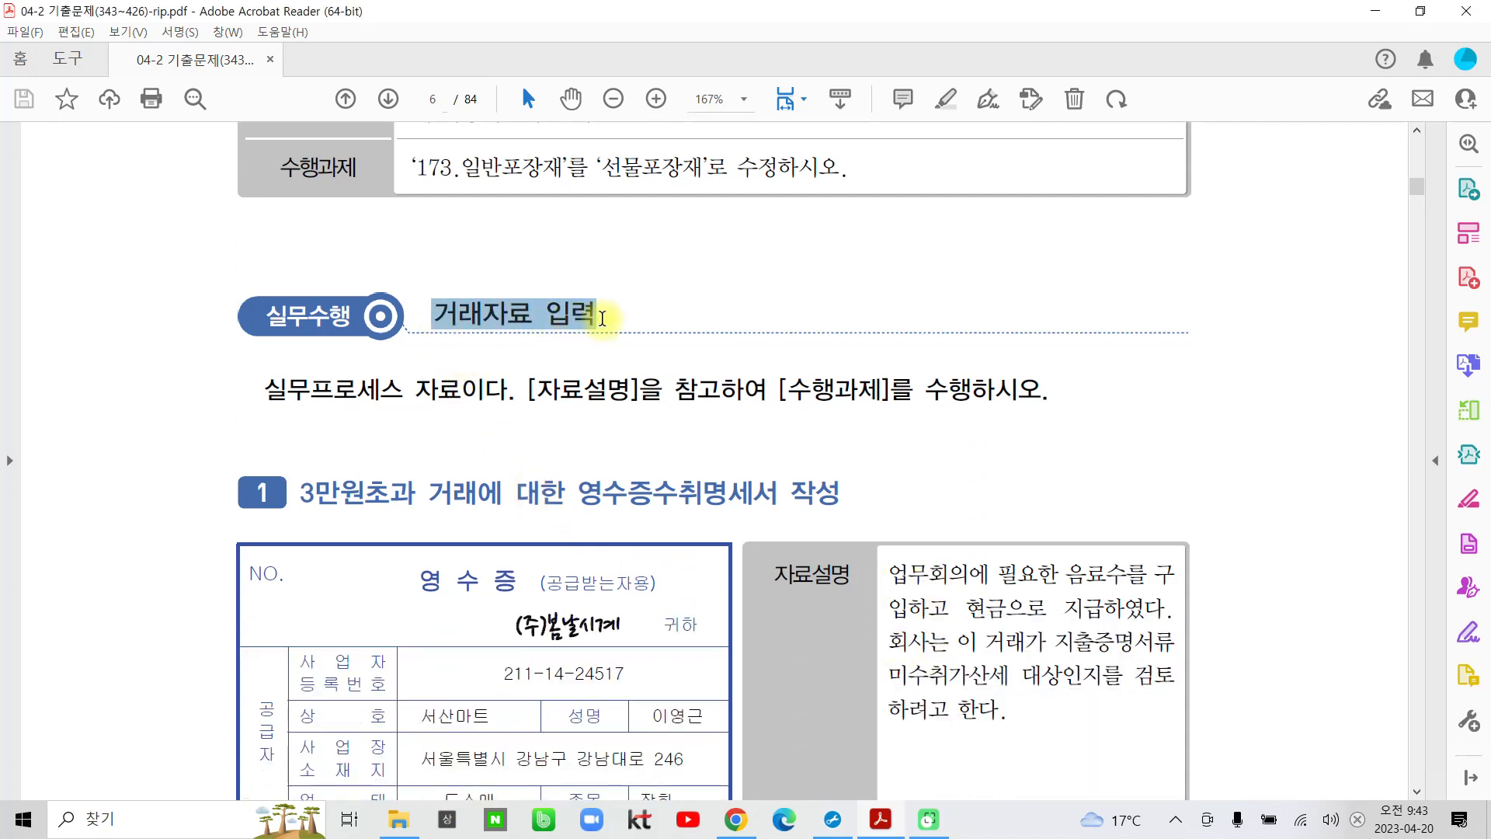
click(624, 232)
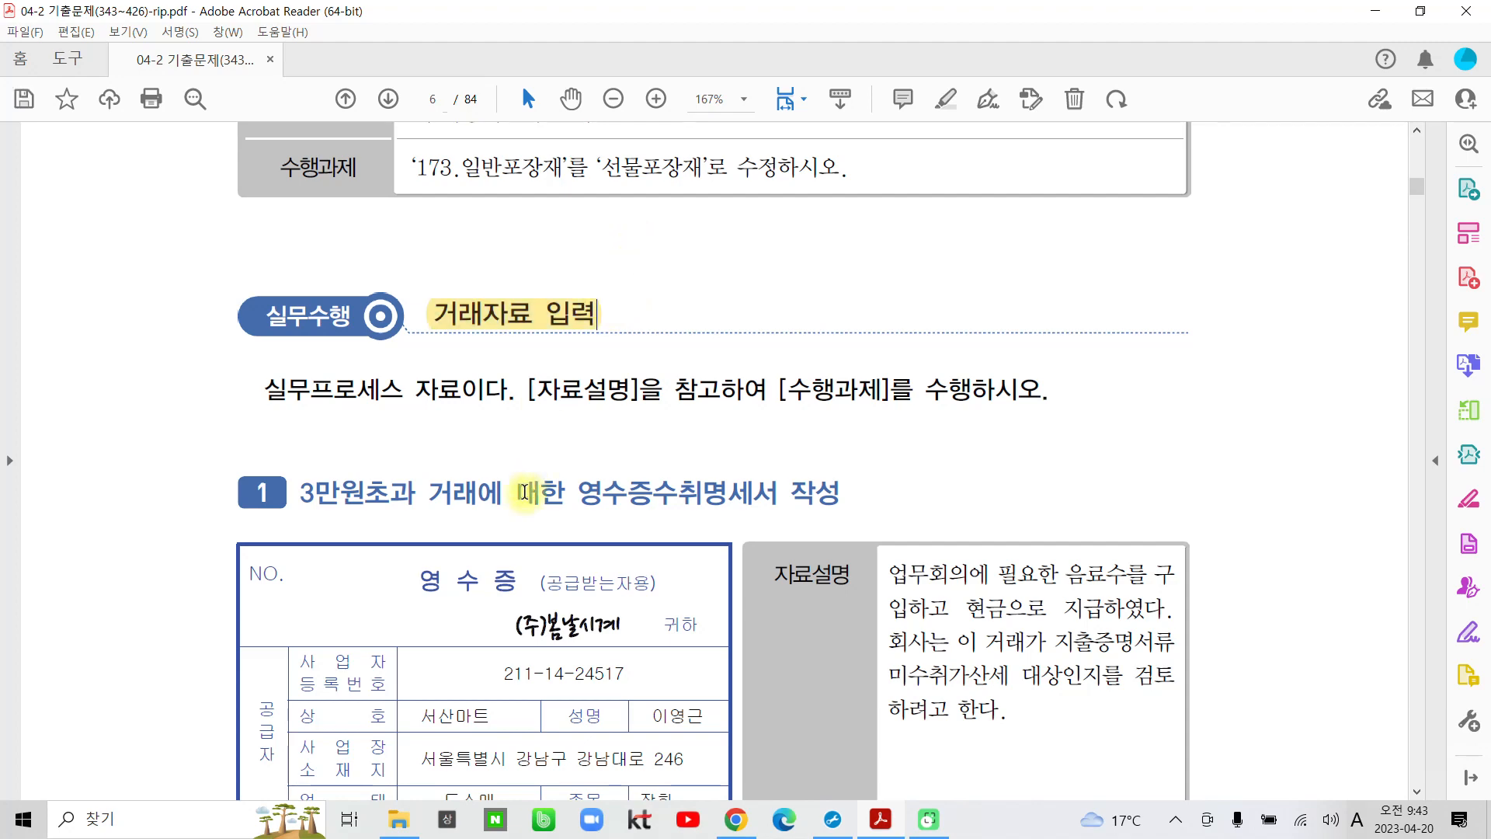
Highlight '3만원초과 거래' and '영수증수취명세서 작성' in the title of question 1.
scroll(524, 491, down, 1)
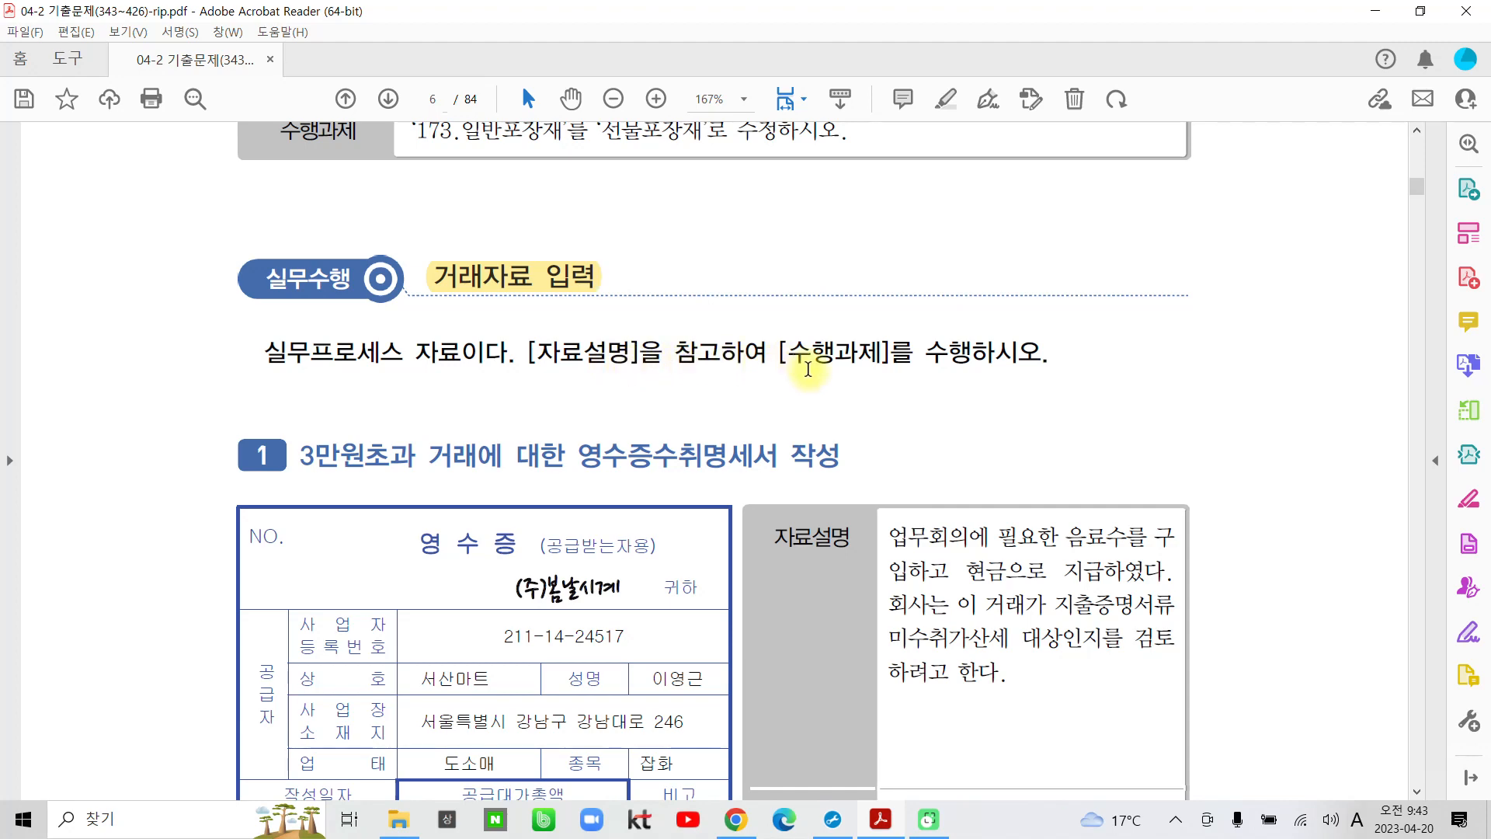
scroll(808, 369, down, 5)
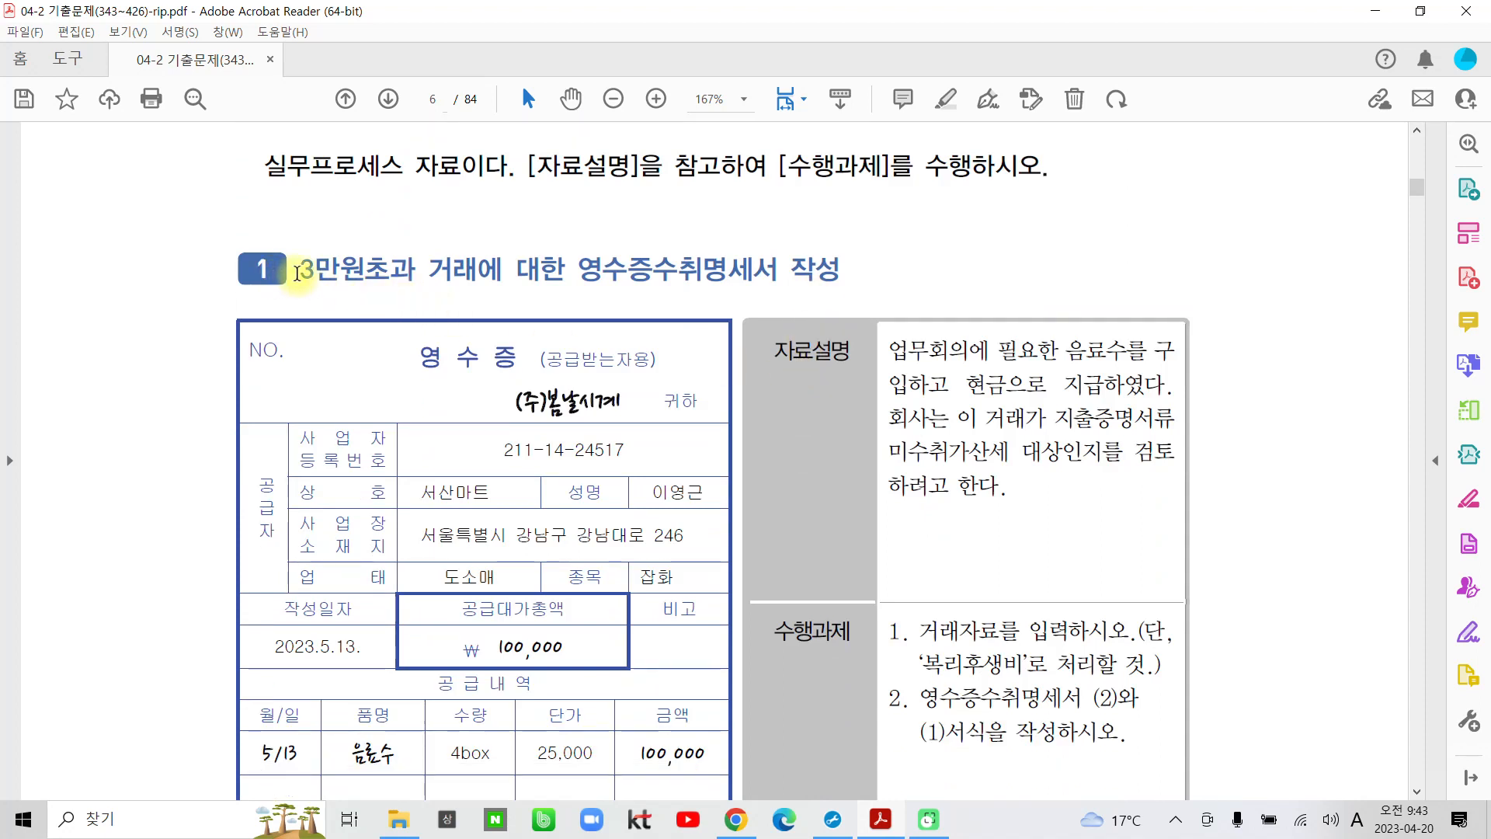
drag(297, 274, 476, 277)
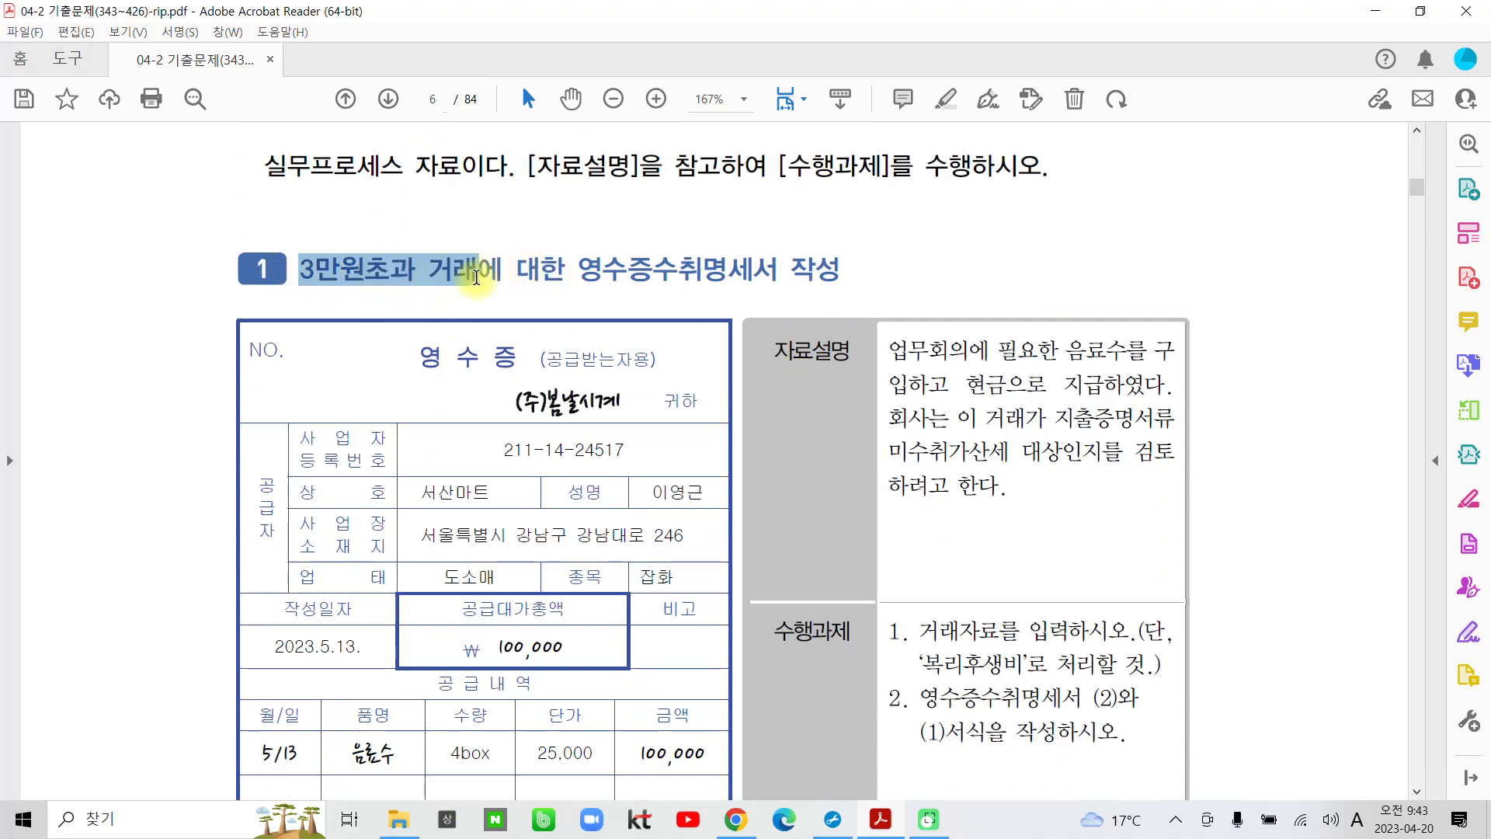
click(501, 195)
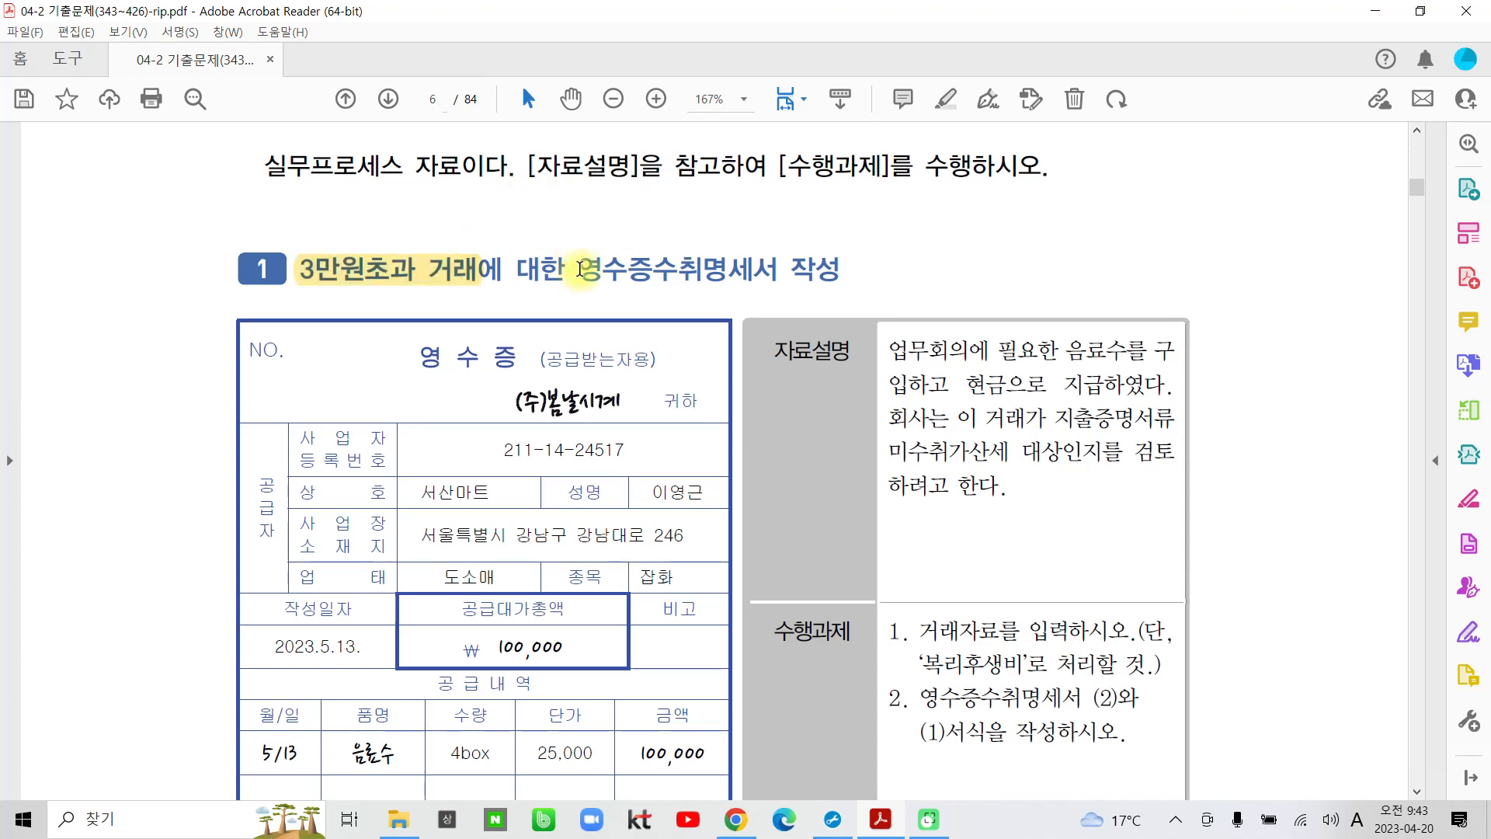
drag(578, 270, 840, 272)
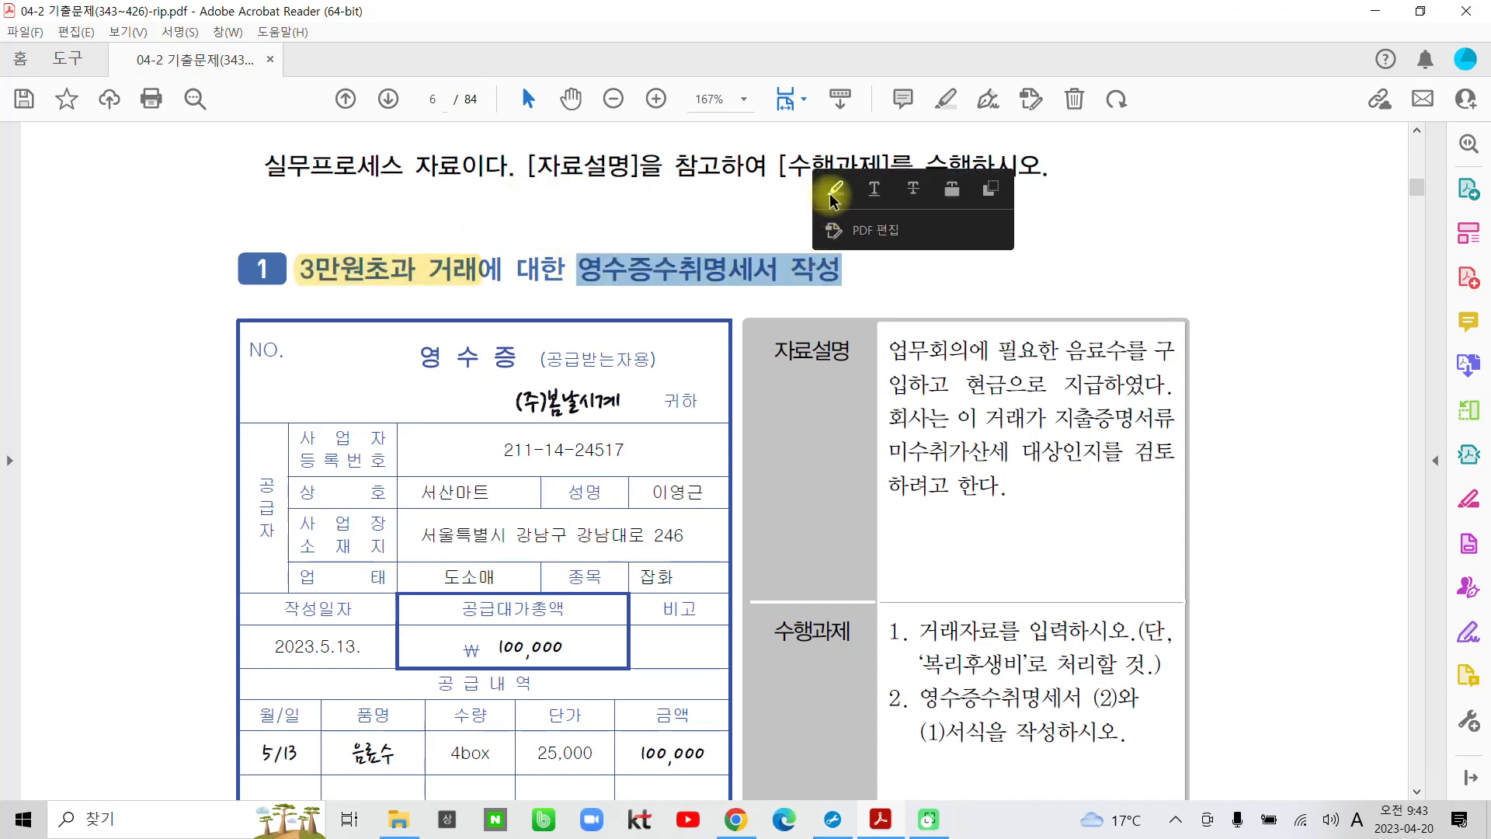
click(831, 195)
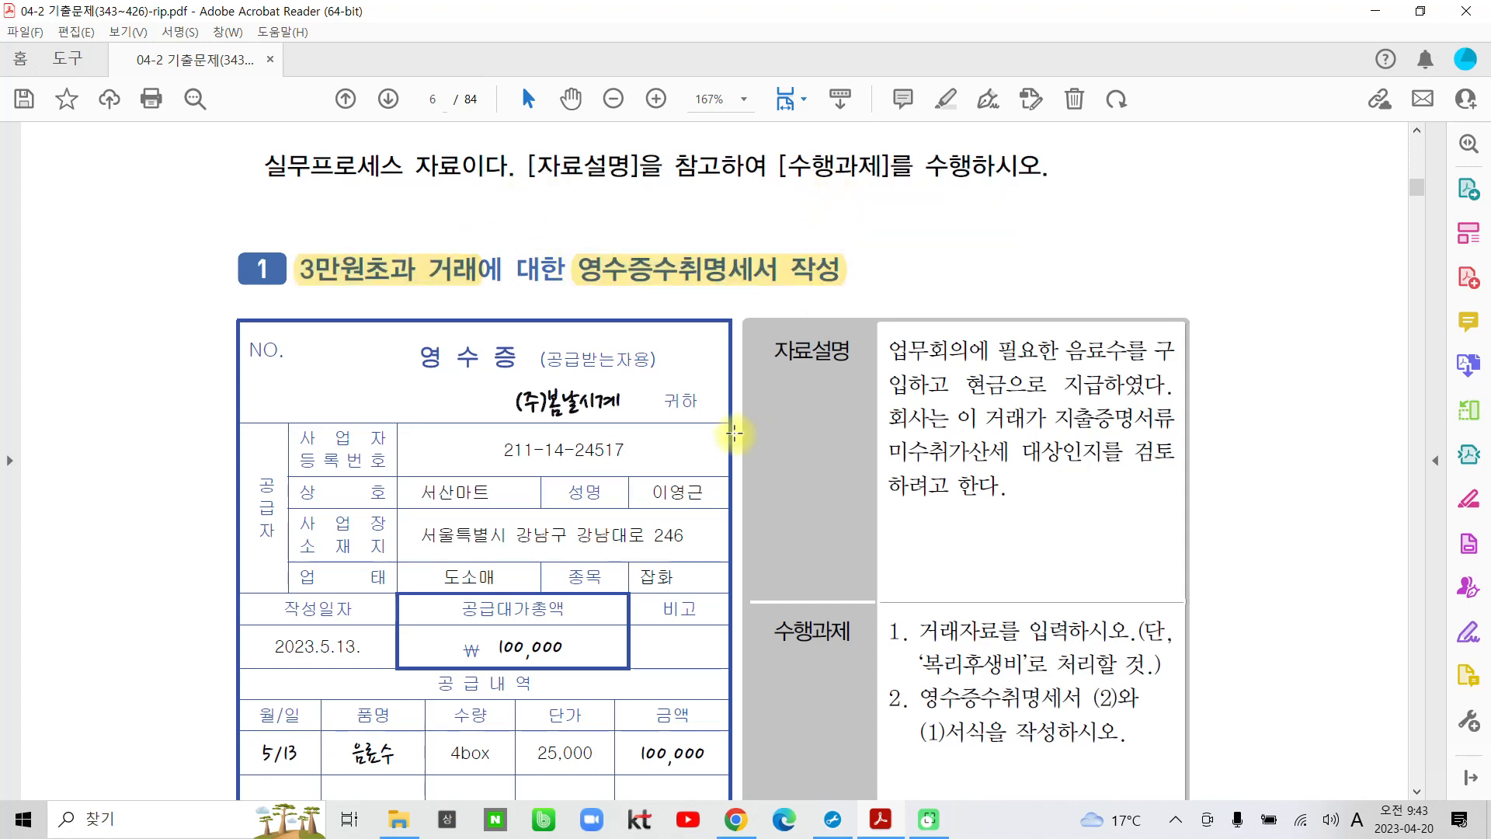
Highlight '업무회의에 필요한 음료수를' and '현금' in the 자료설명 text of question 1.
scroll(400, 499, down, 1)
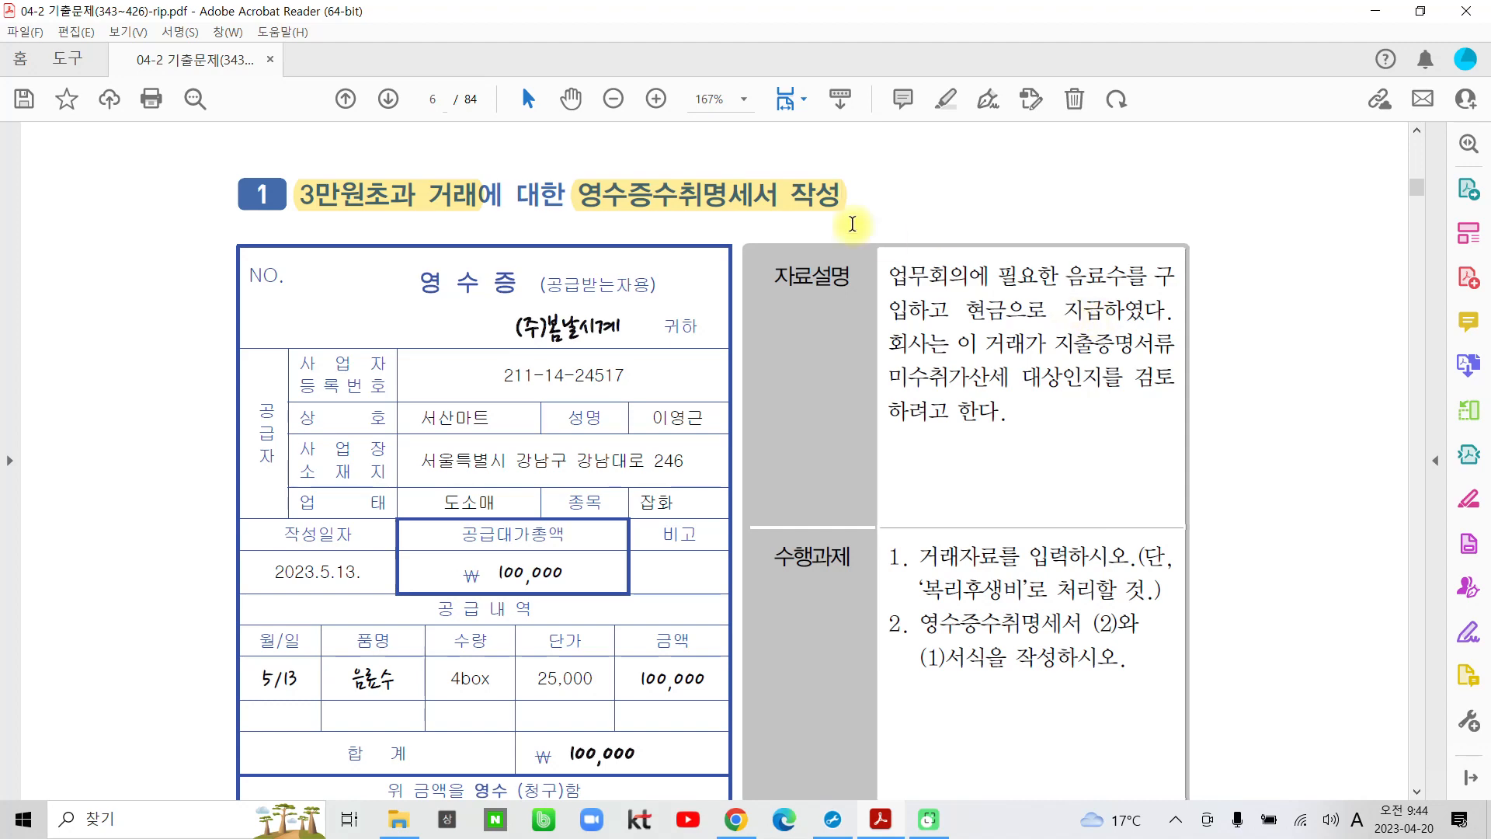
drag(884, 271, 1149, 276)
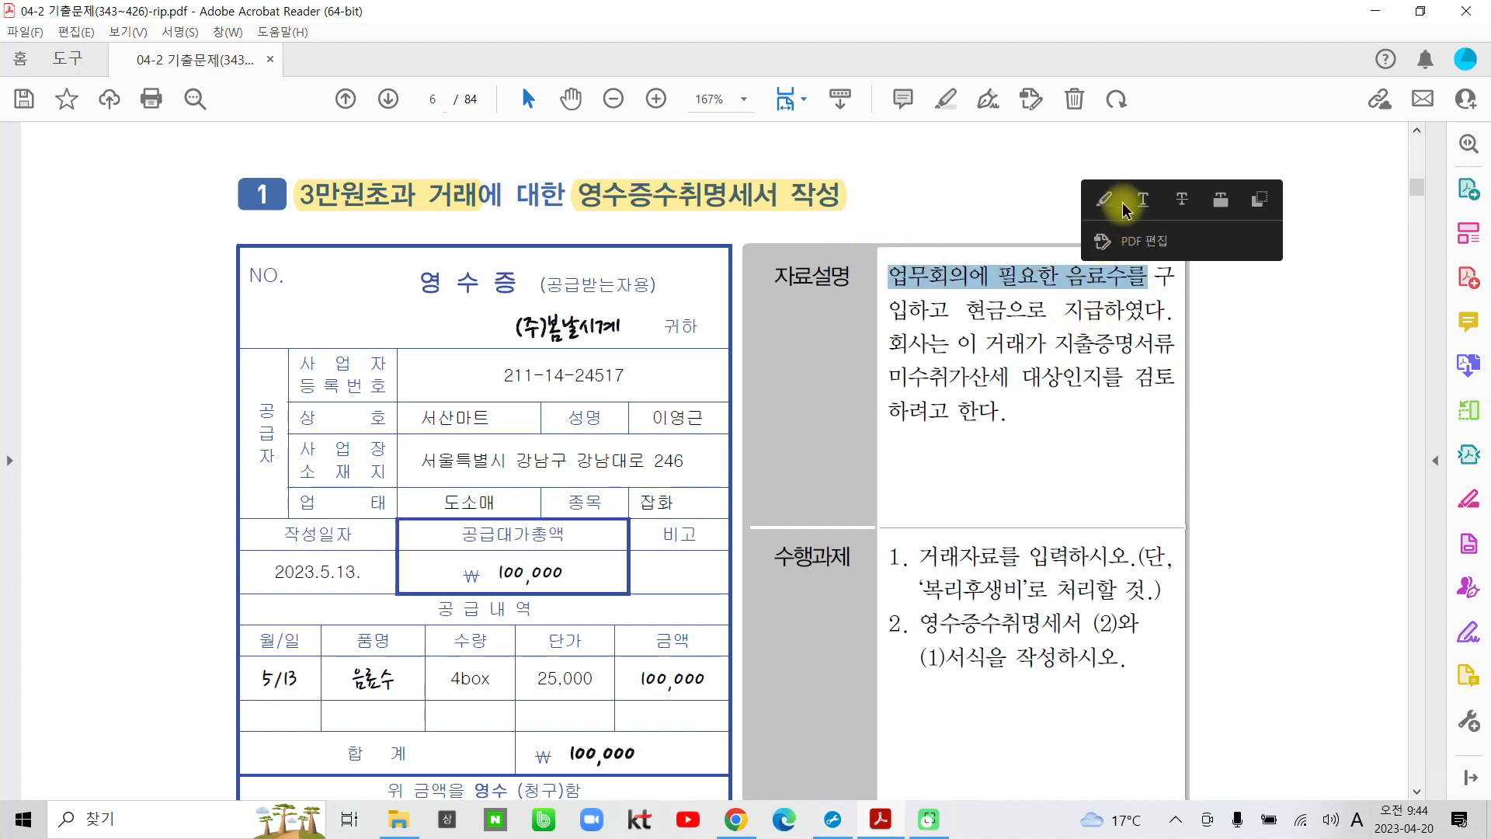
click(1103, 193)
drag(965, 311, 1008, 314)
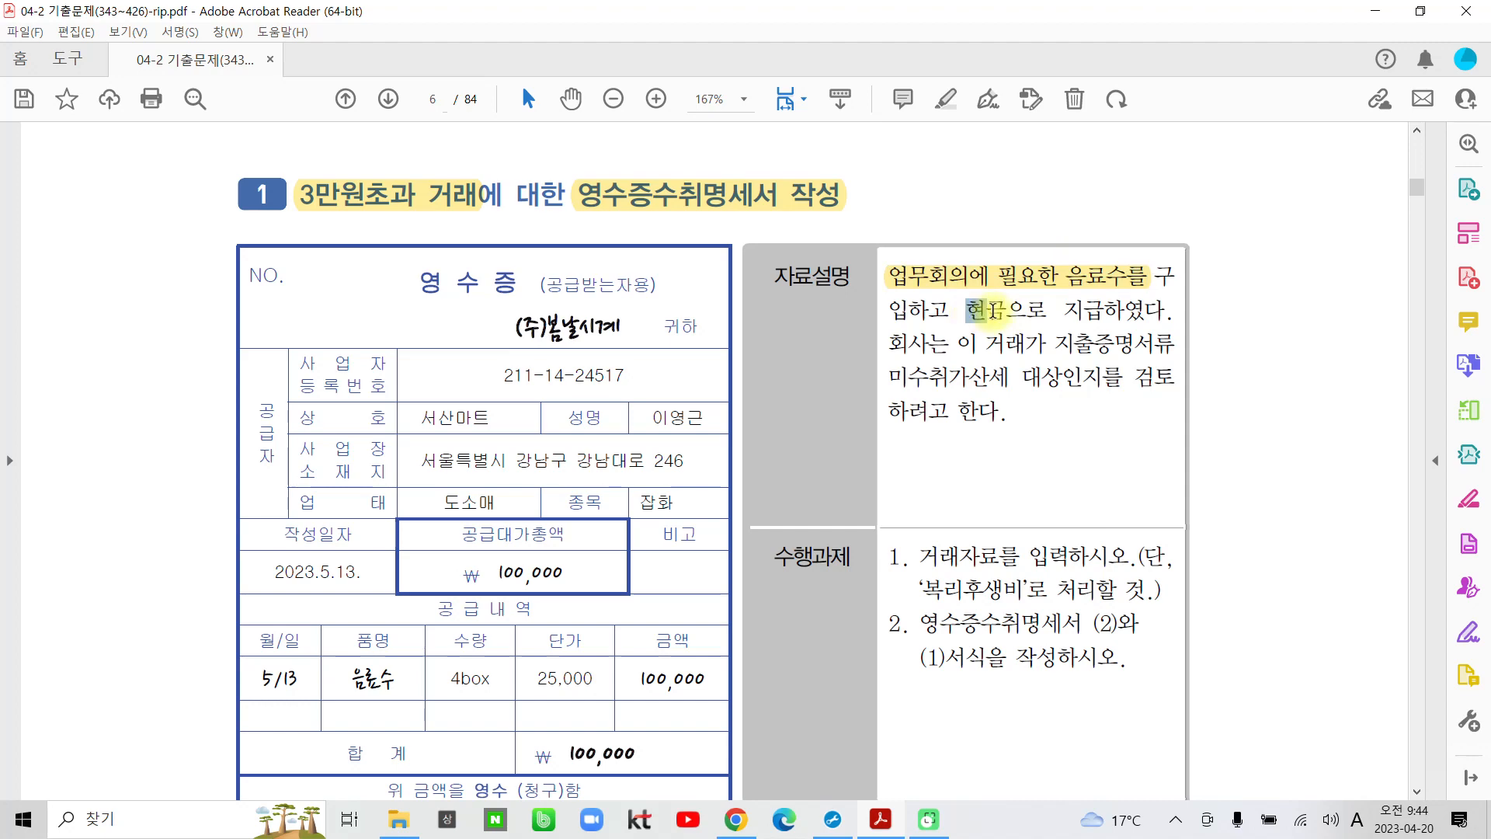
click(1026, 240)
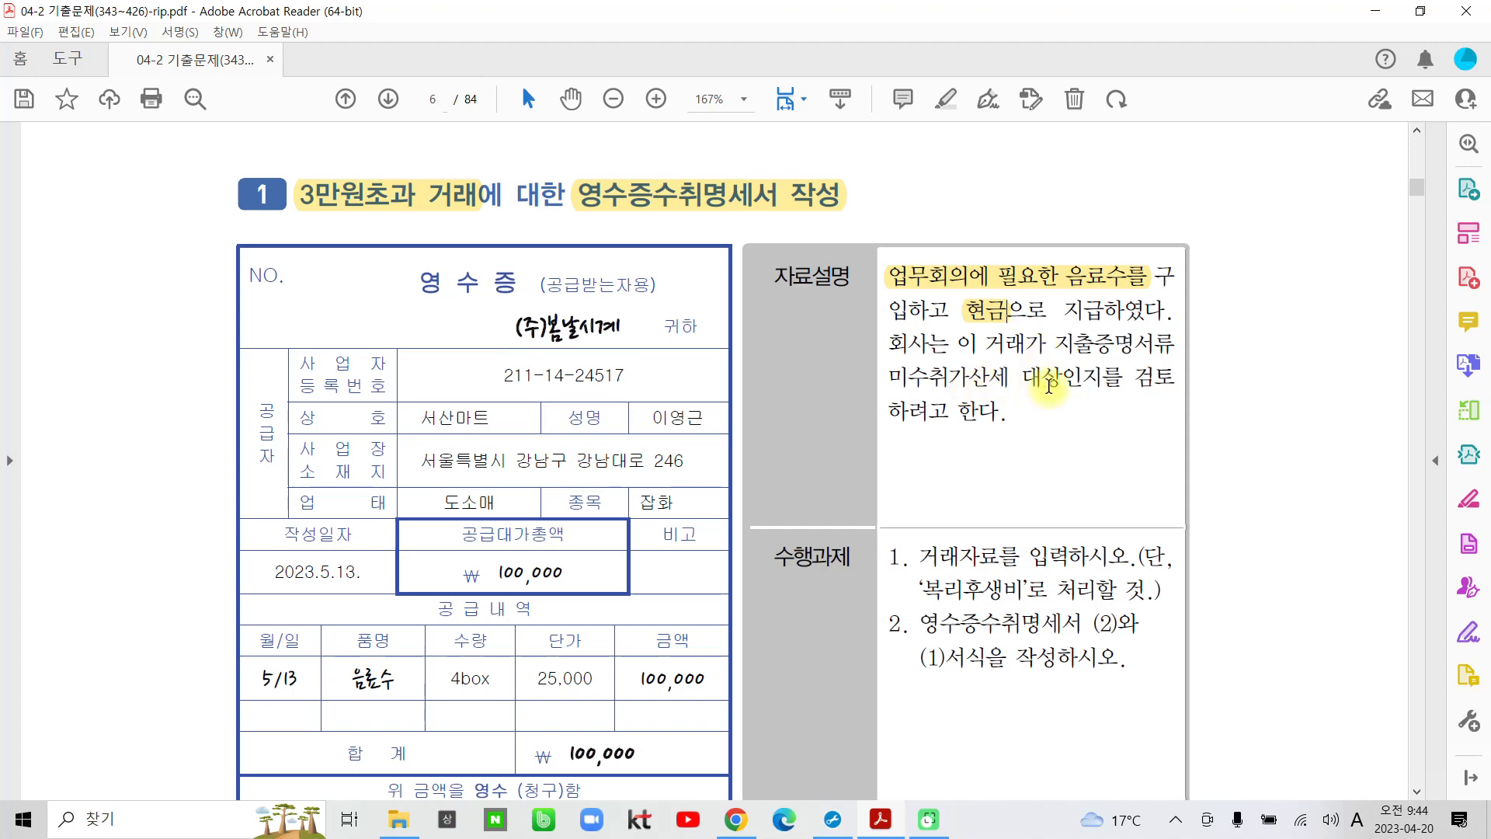
Highlight '영수증수취명세서 (2)와 (1)서식을 작성하시오' in the second 수행과제 item.
scroll(950, 427, down, 2)
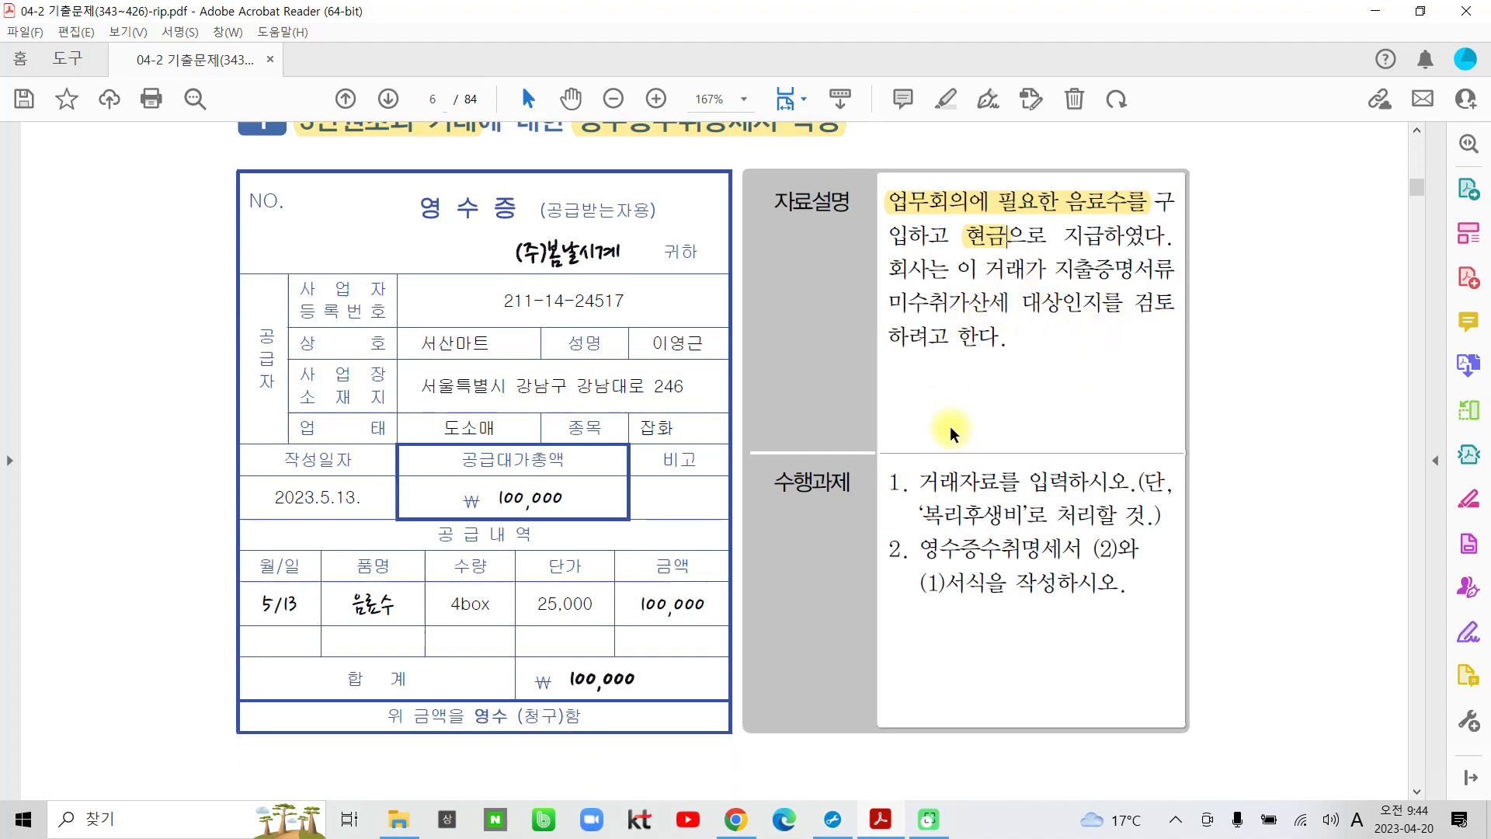
drag(917, 561, 1118, 584)
click(1086, 474)
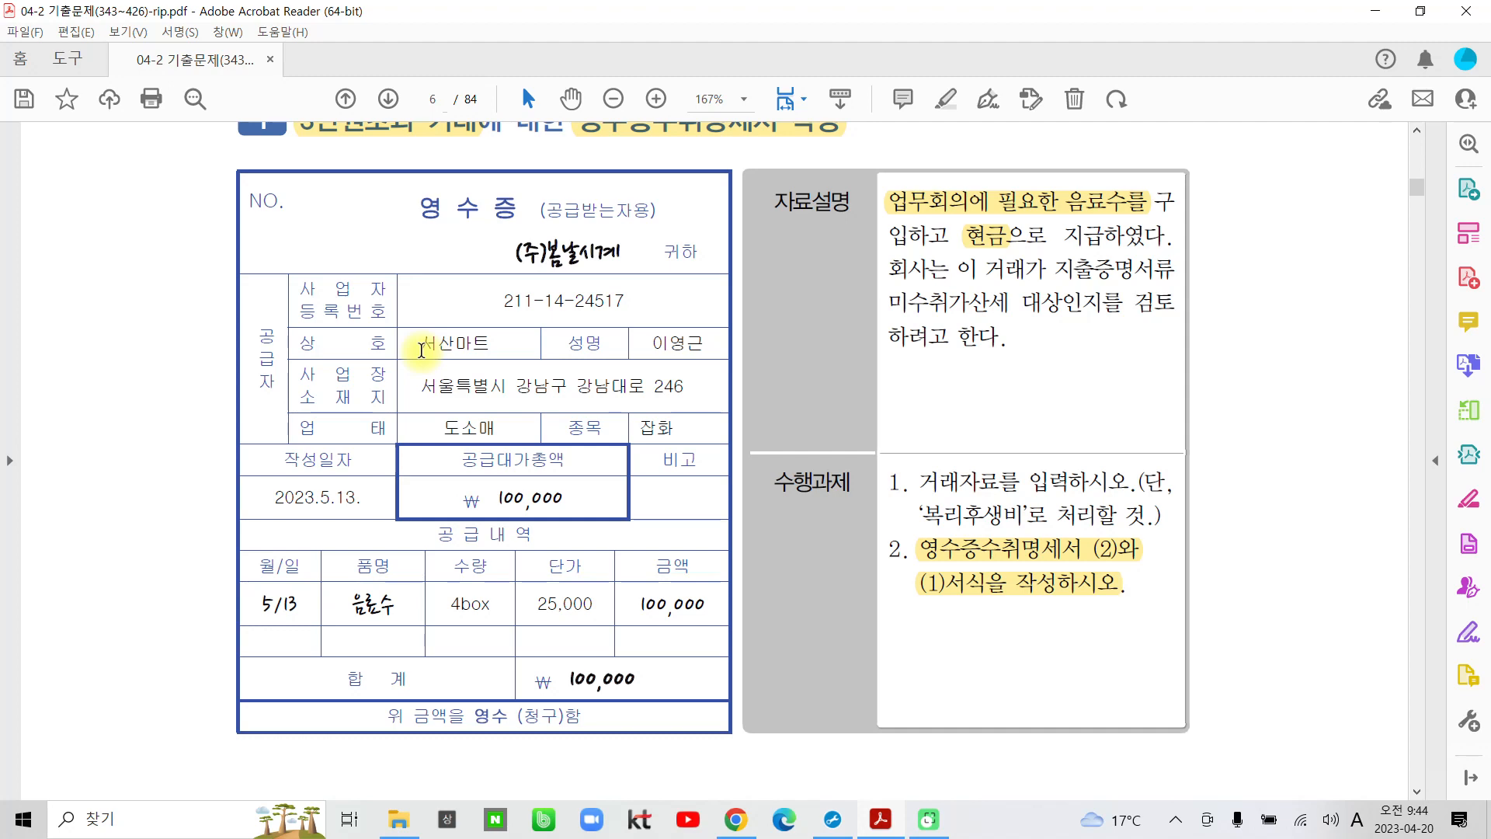
Highlight the supplier name 서산마트 and the supplier's business registration number on the receipt.
drag(421, 350, 489, 346)
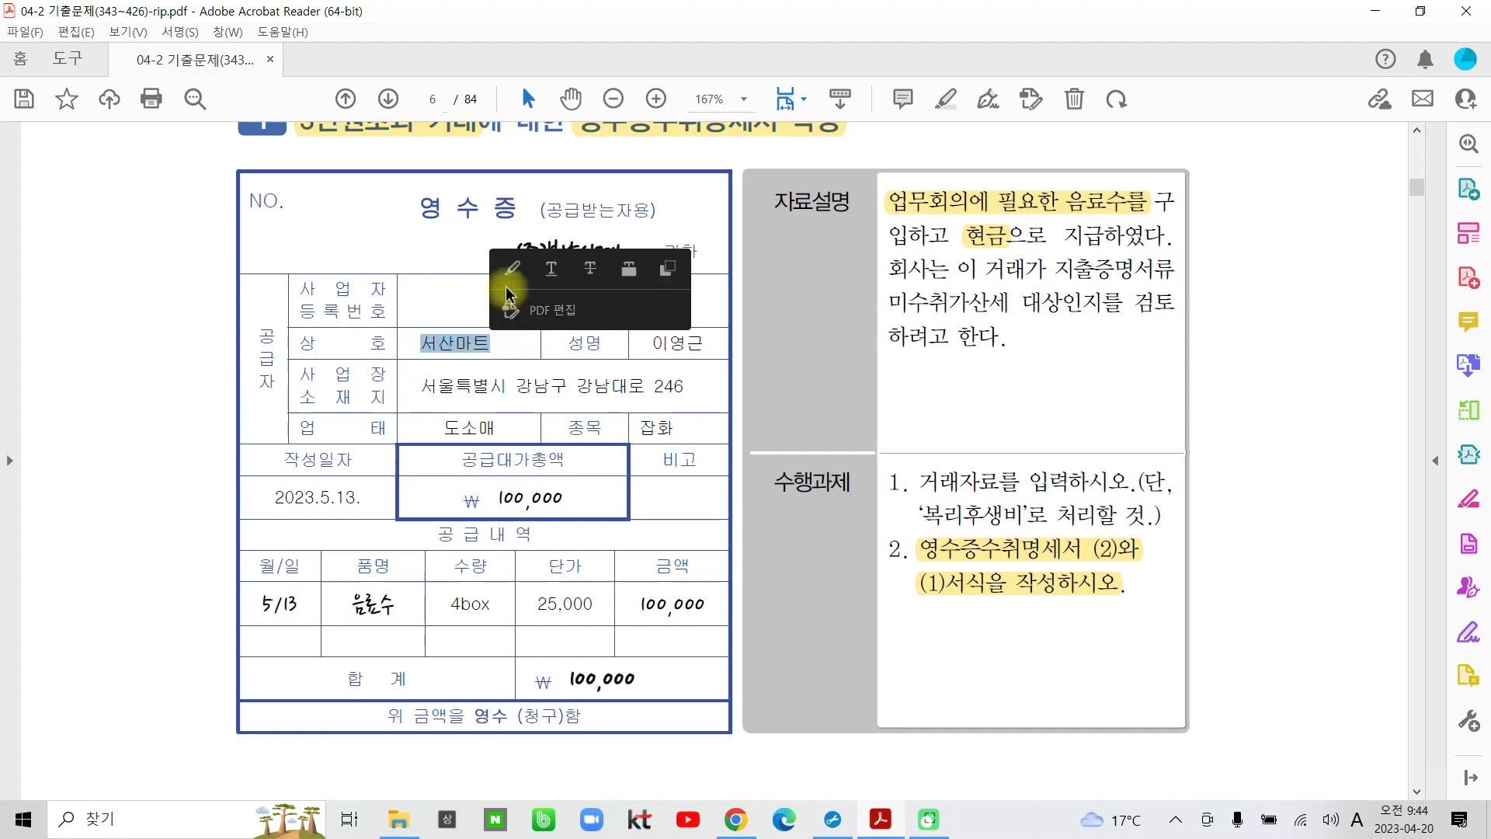
click(504, 271)
drag(499, 308, 616, 300)
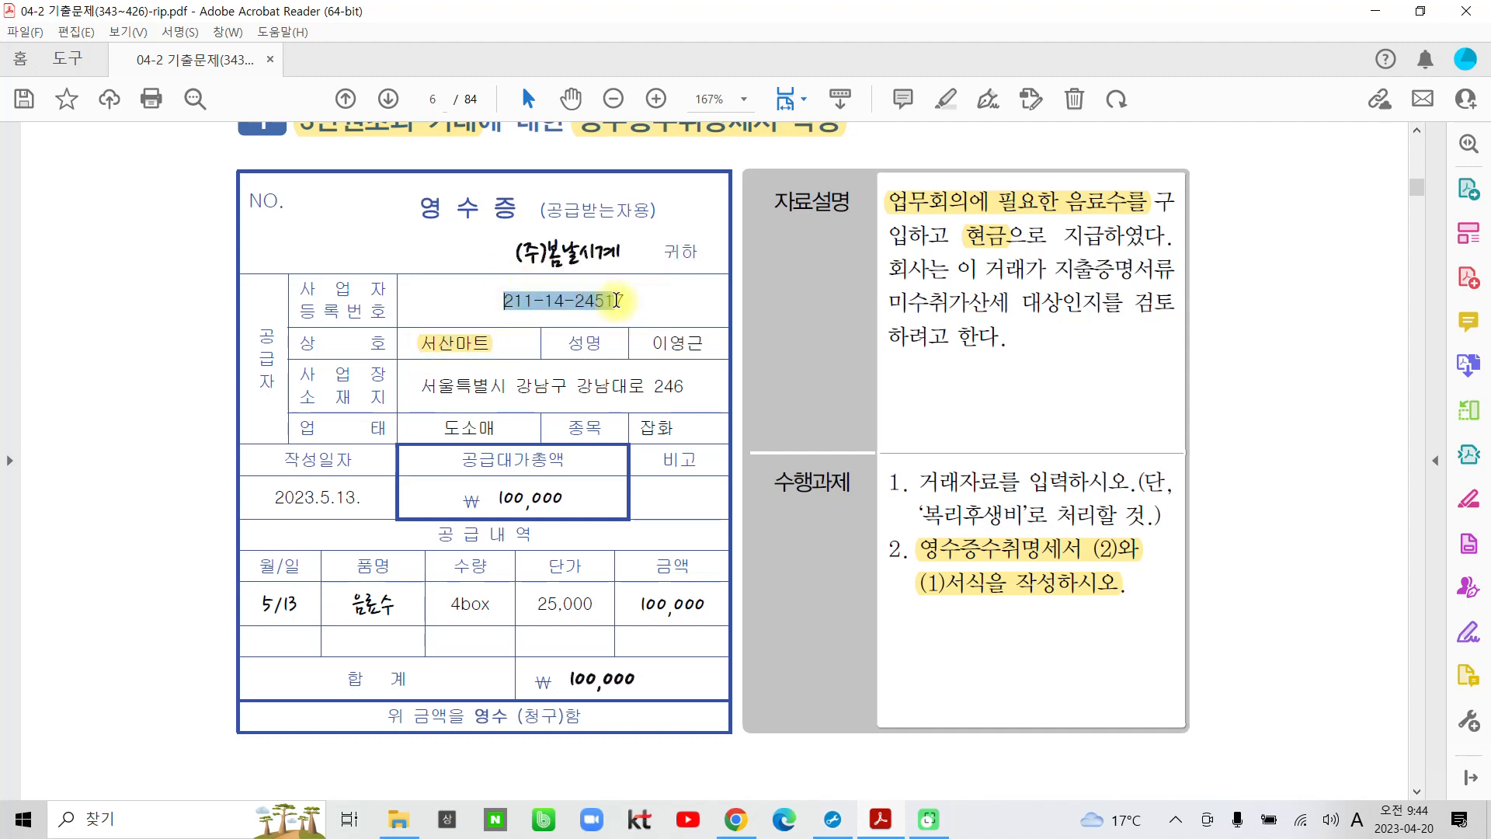
click(633, 227)
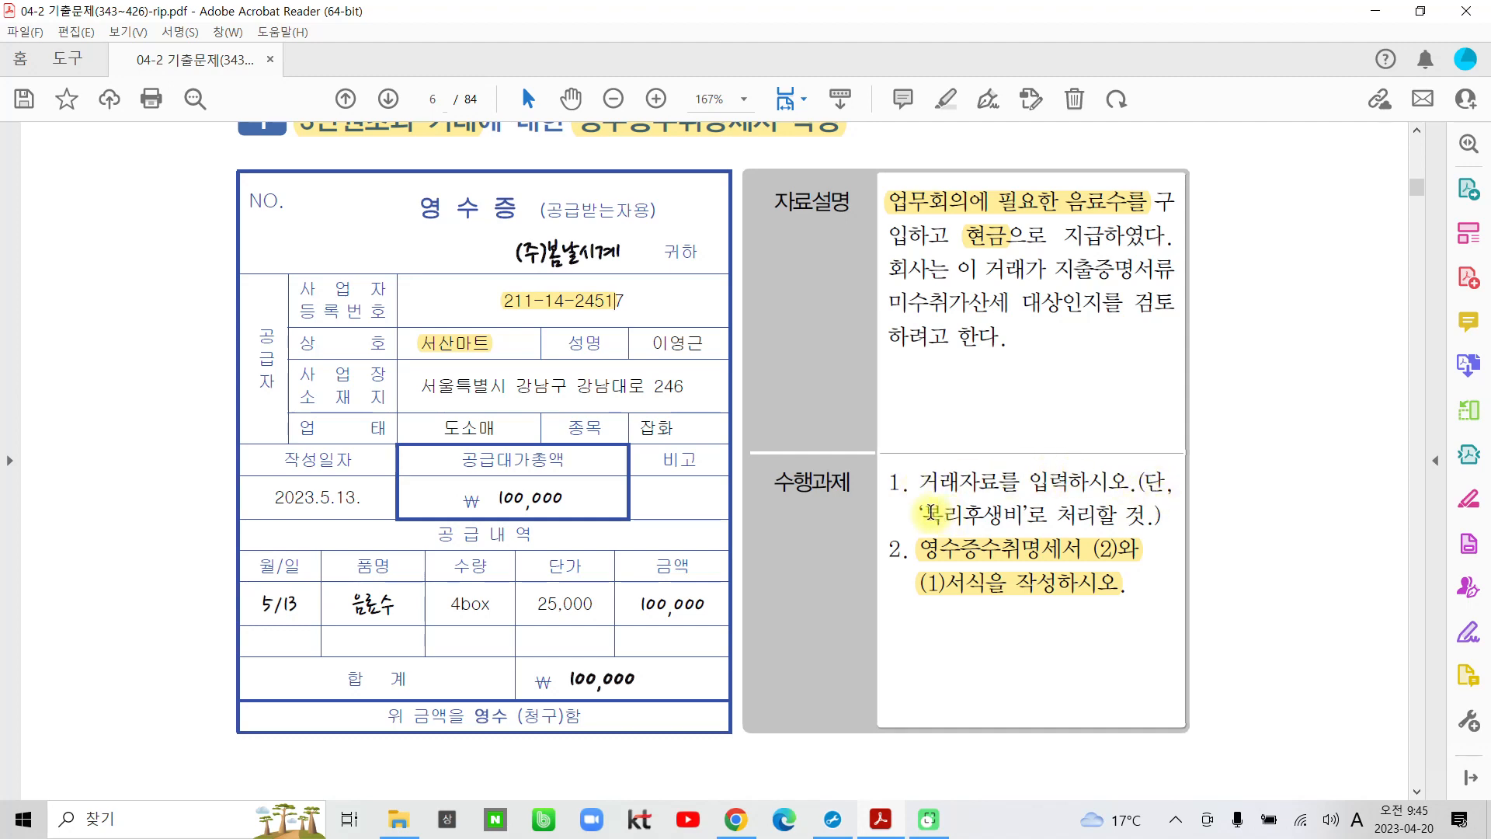
Highlight the account name '복리후생비' in the first 수행과제 item.
drag(924, 514, 1014, 510)
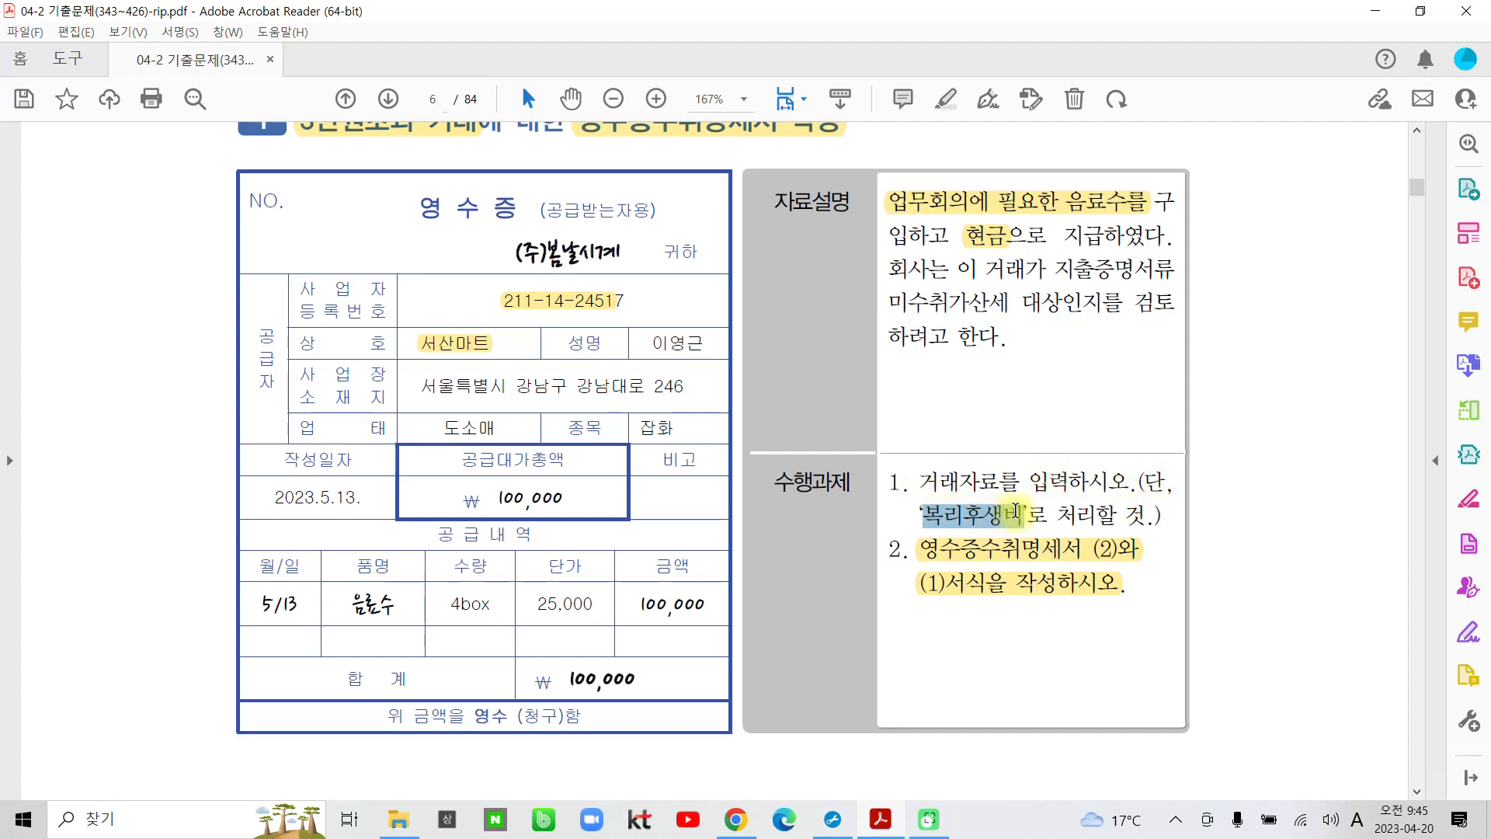
click(1045, 444)
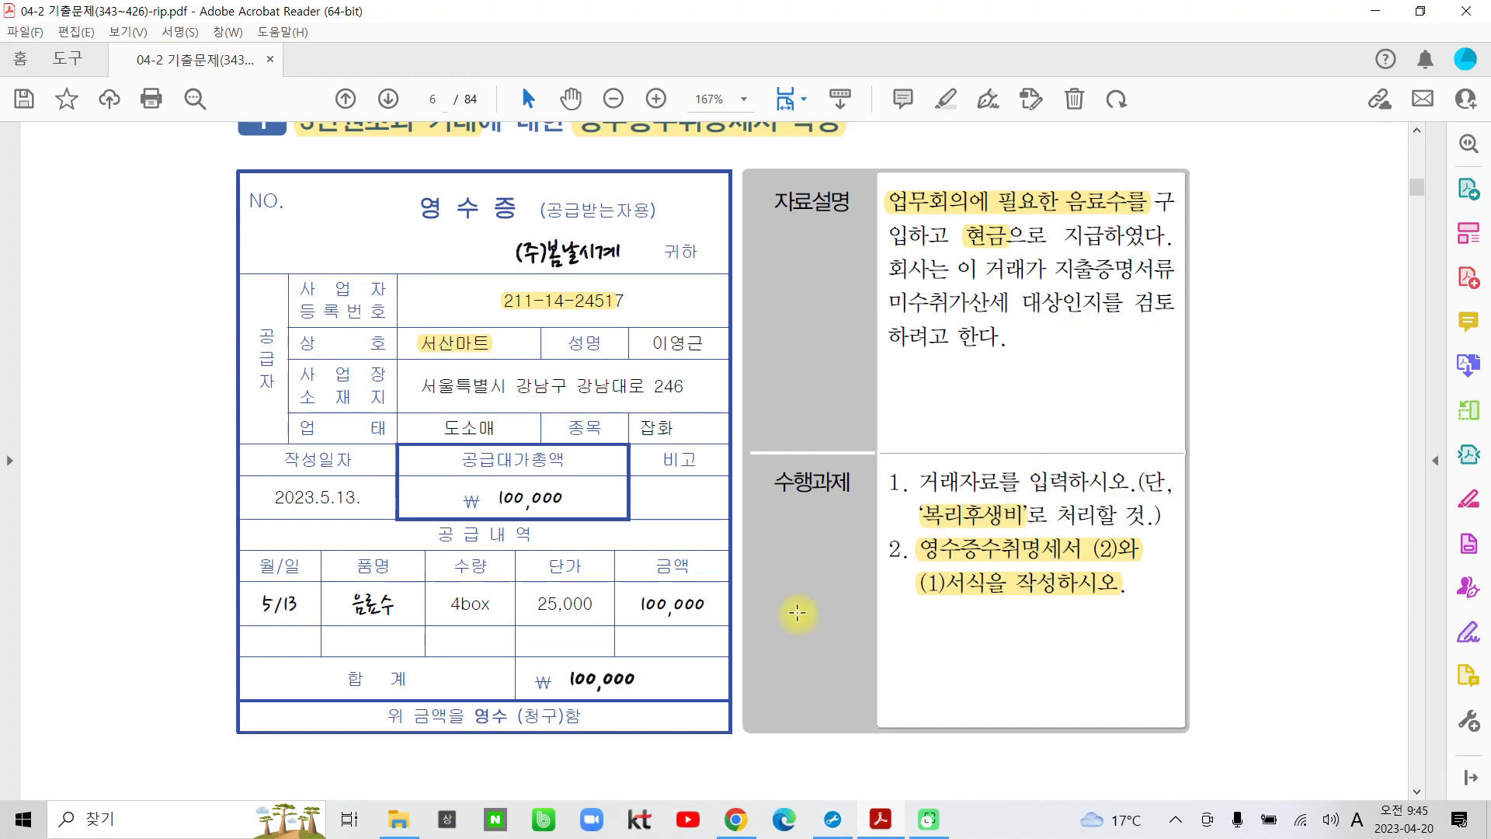
scroll(798, 613, up, 2)
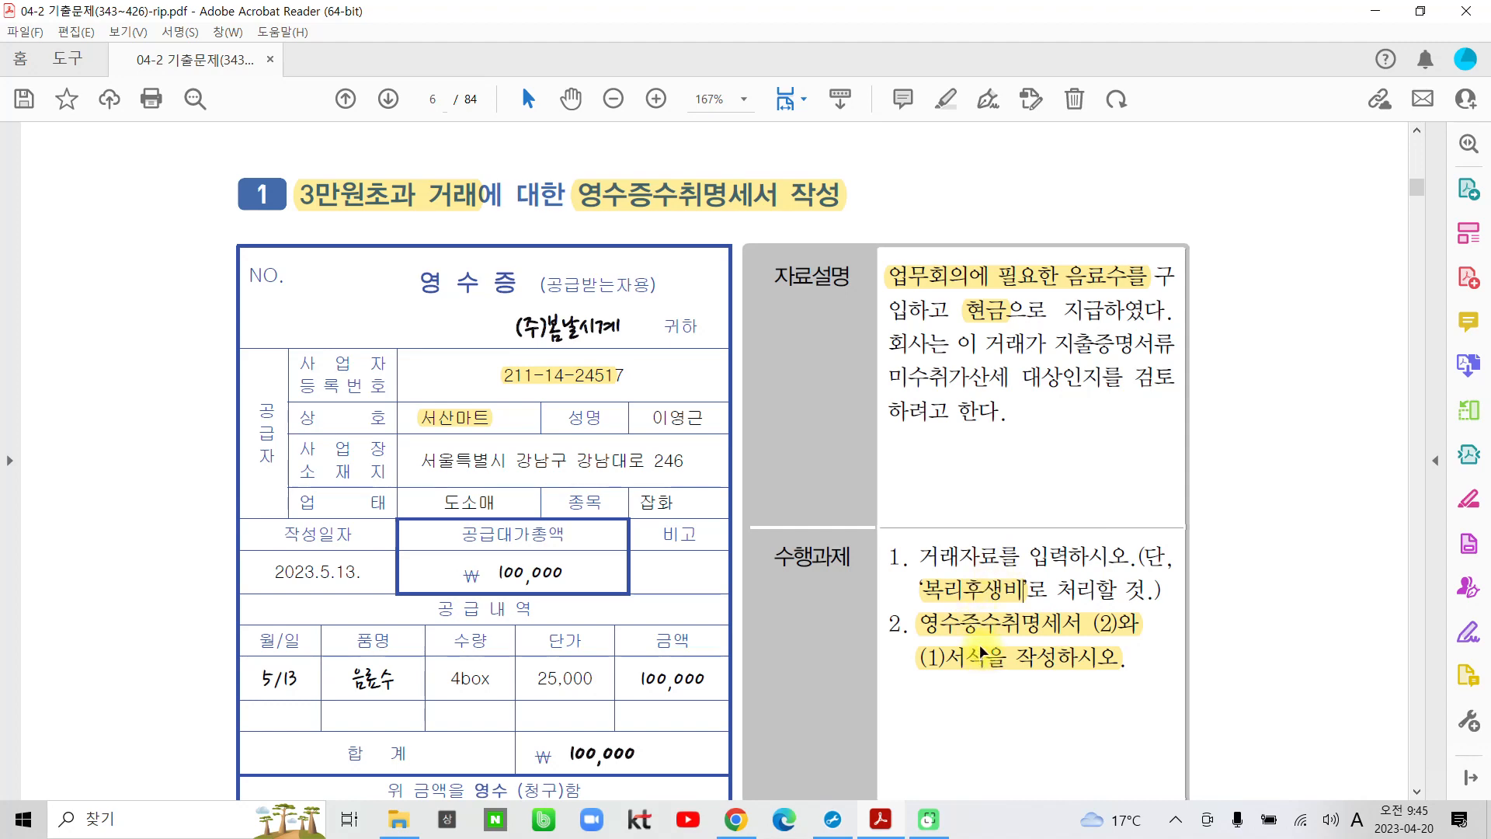
Launch the 더존 Smart A(iPLUS) 실무교육프로그램 2023 accounting program.
mouse_move(730, 831)
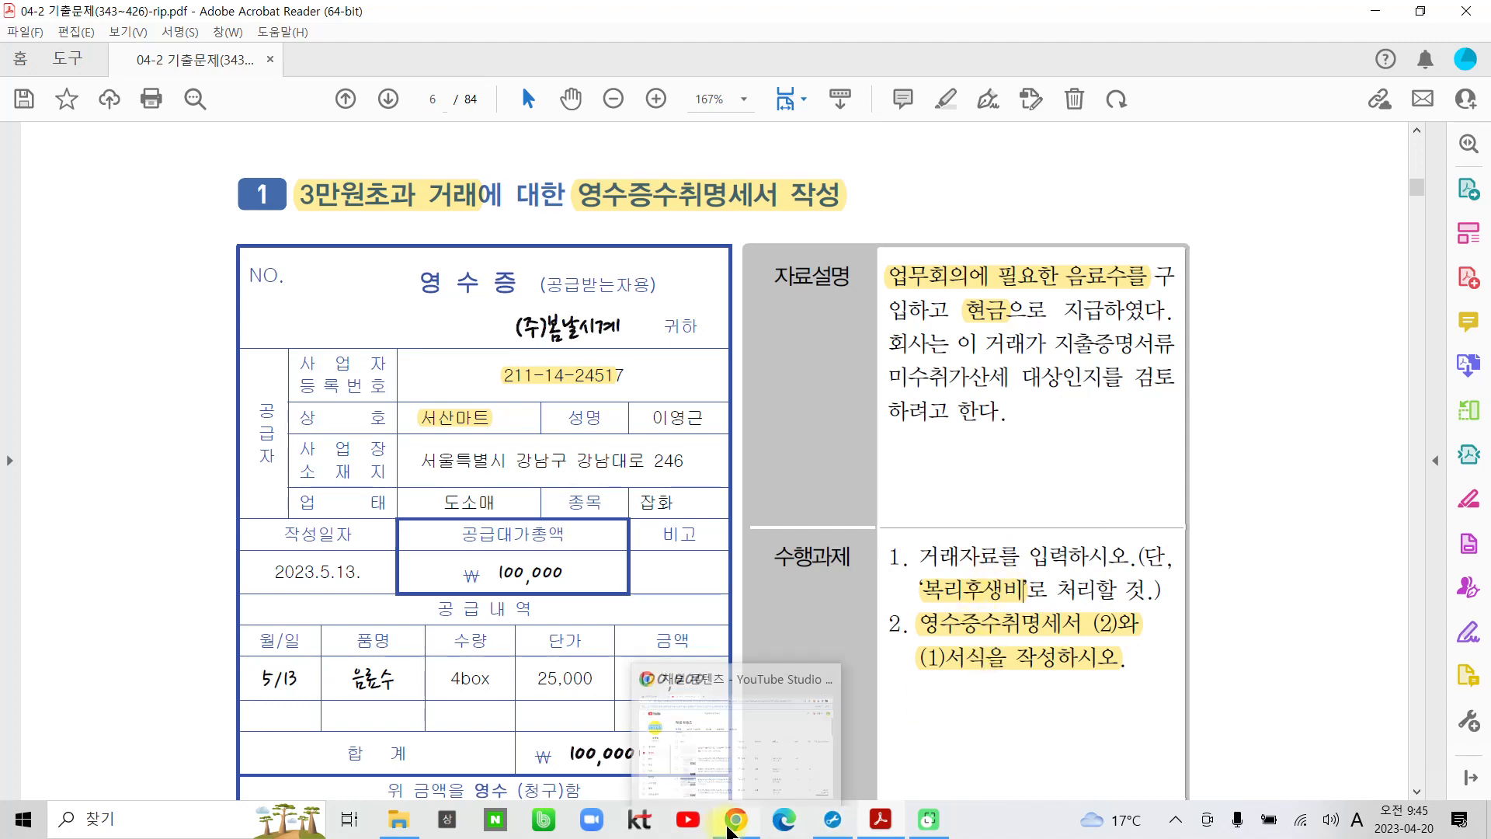
click(22, 820)
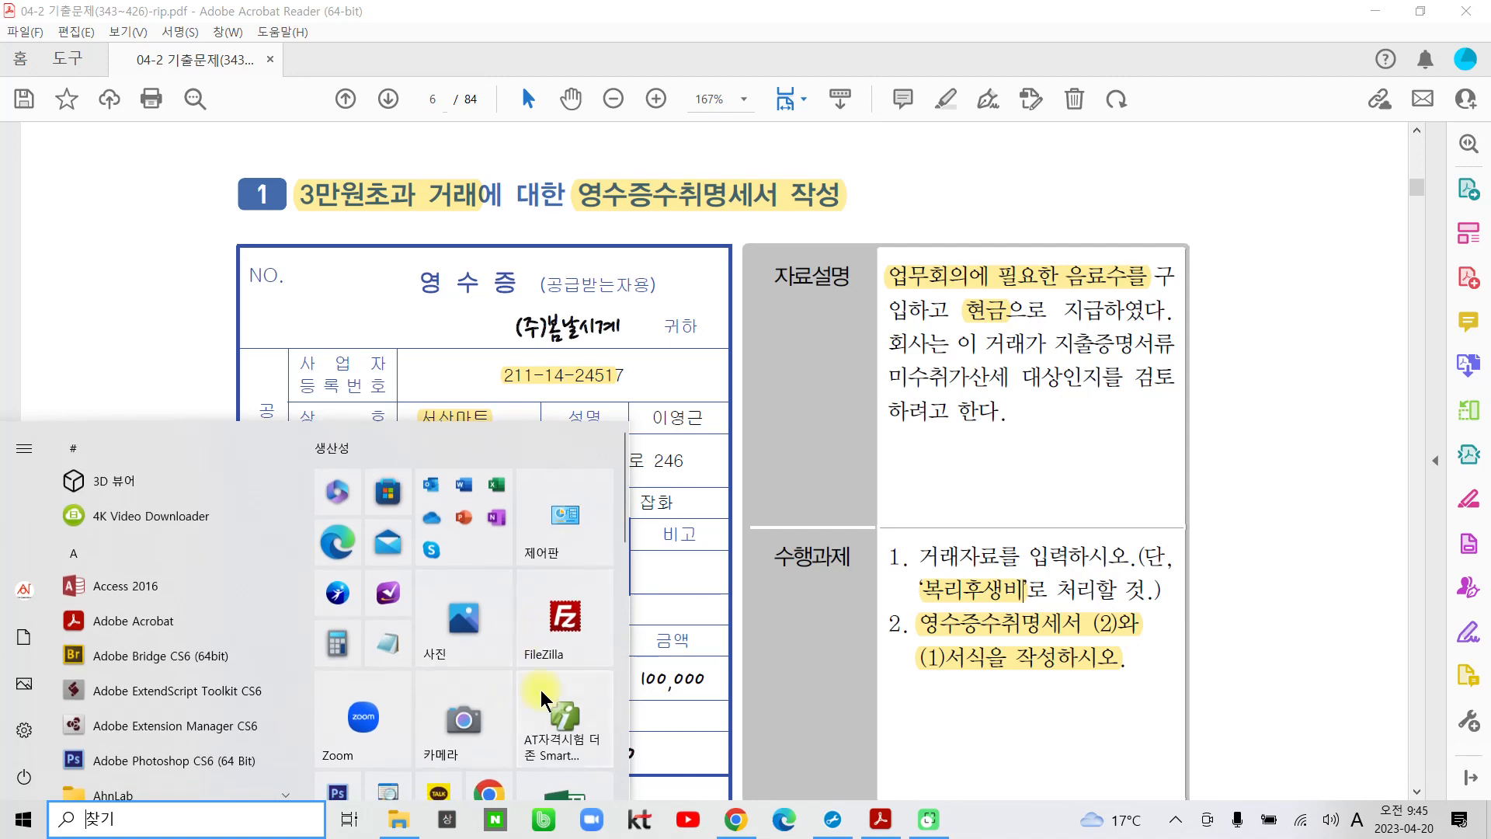
click(543, 699)
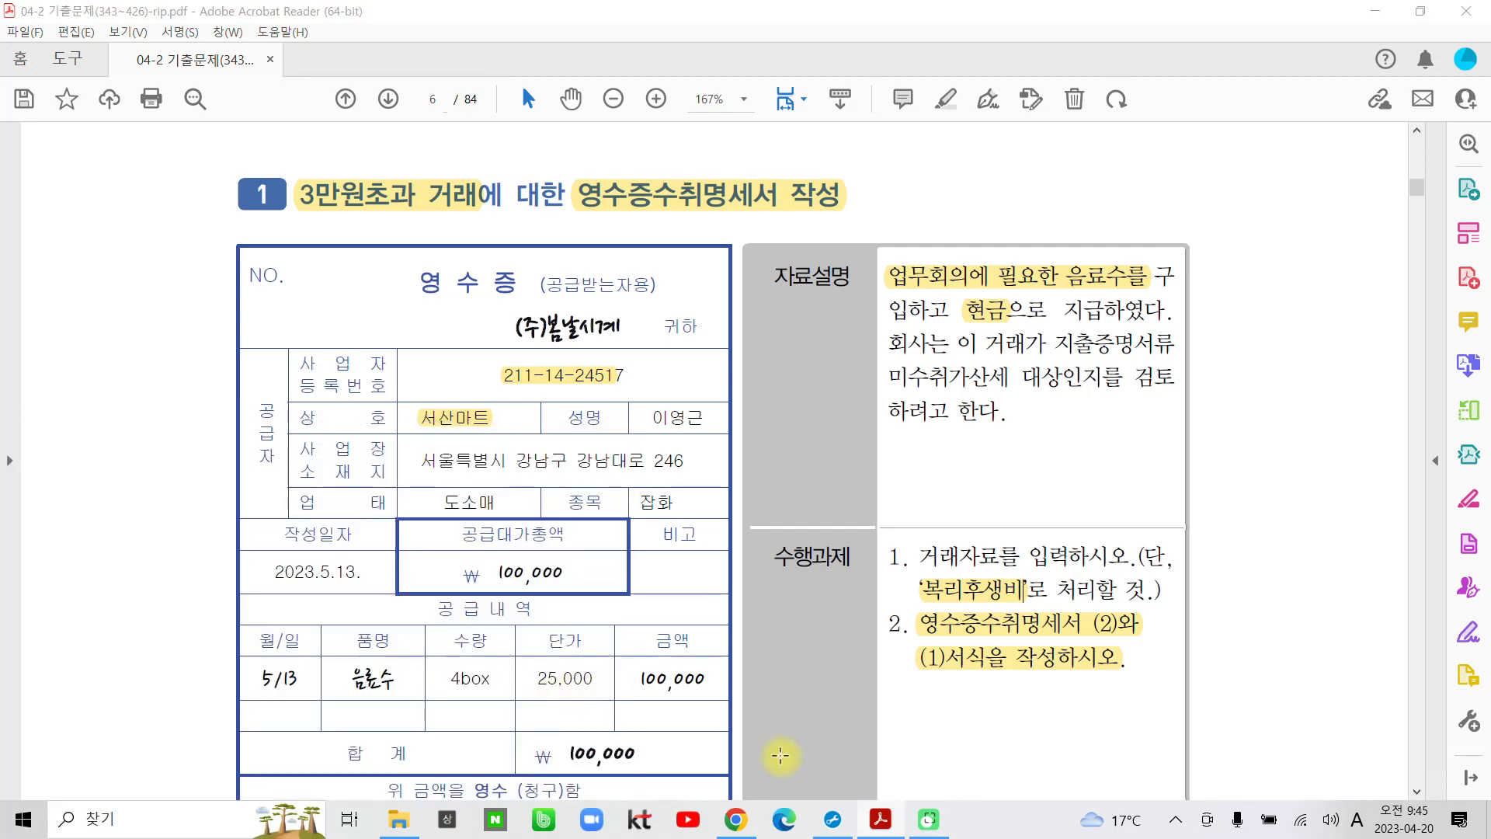
key(alt+Tab)
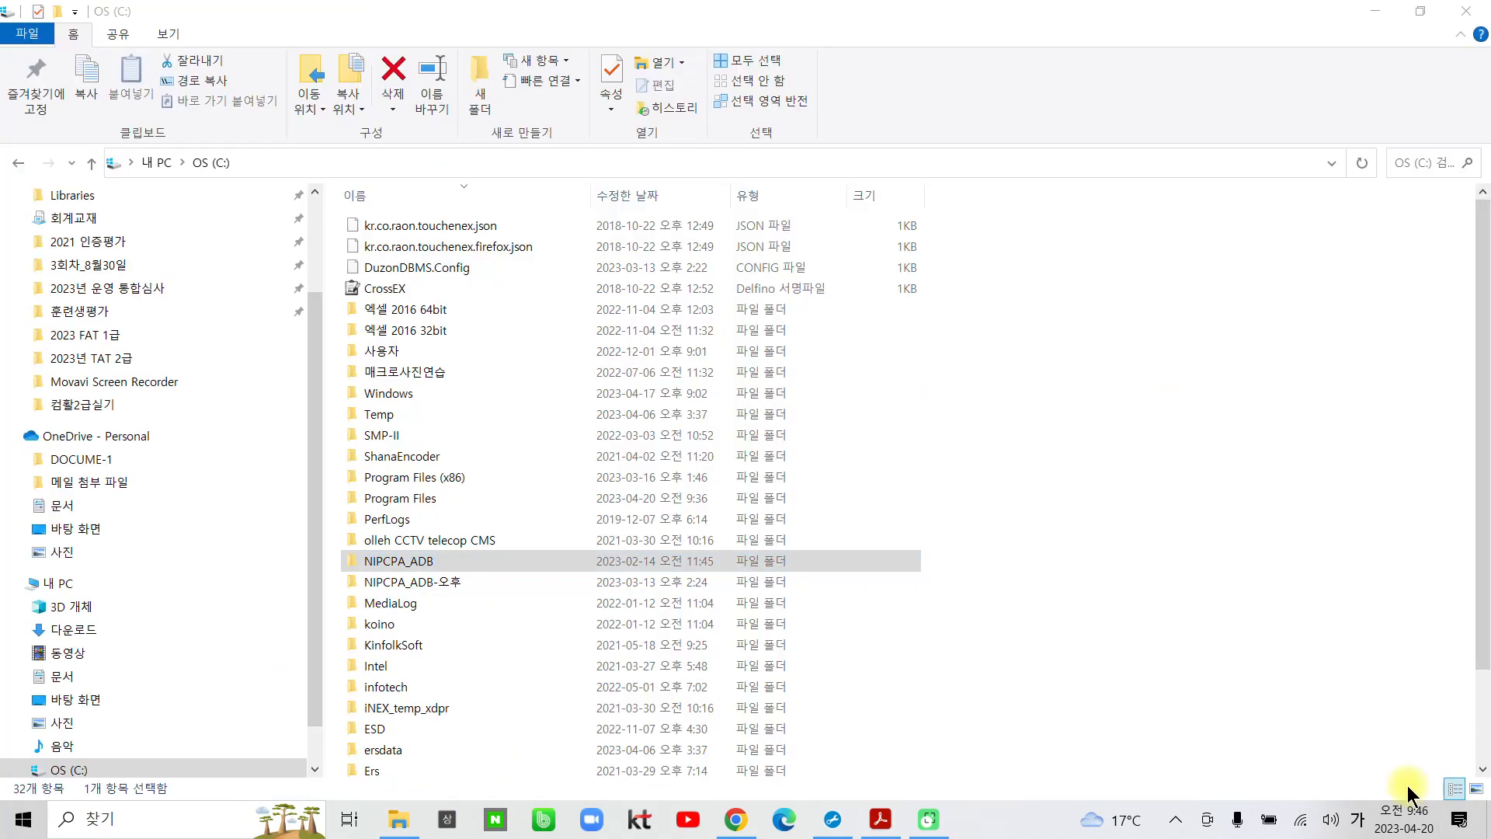
click(22, 820)
click(575, 721)
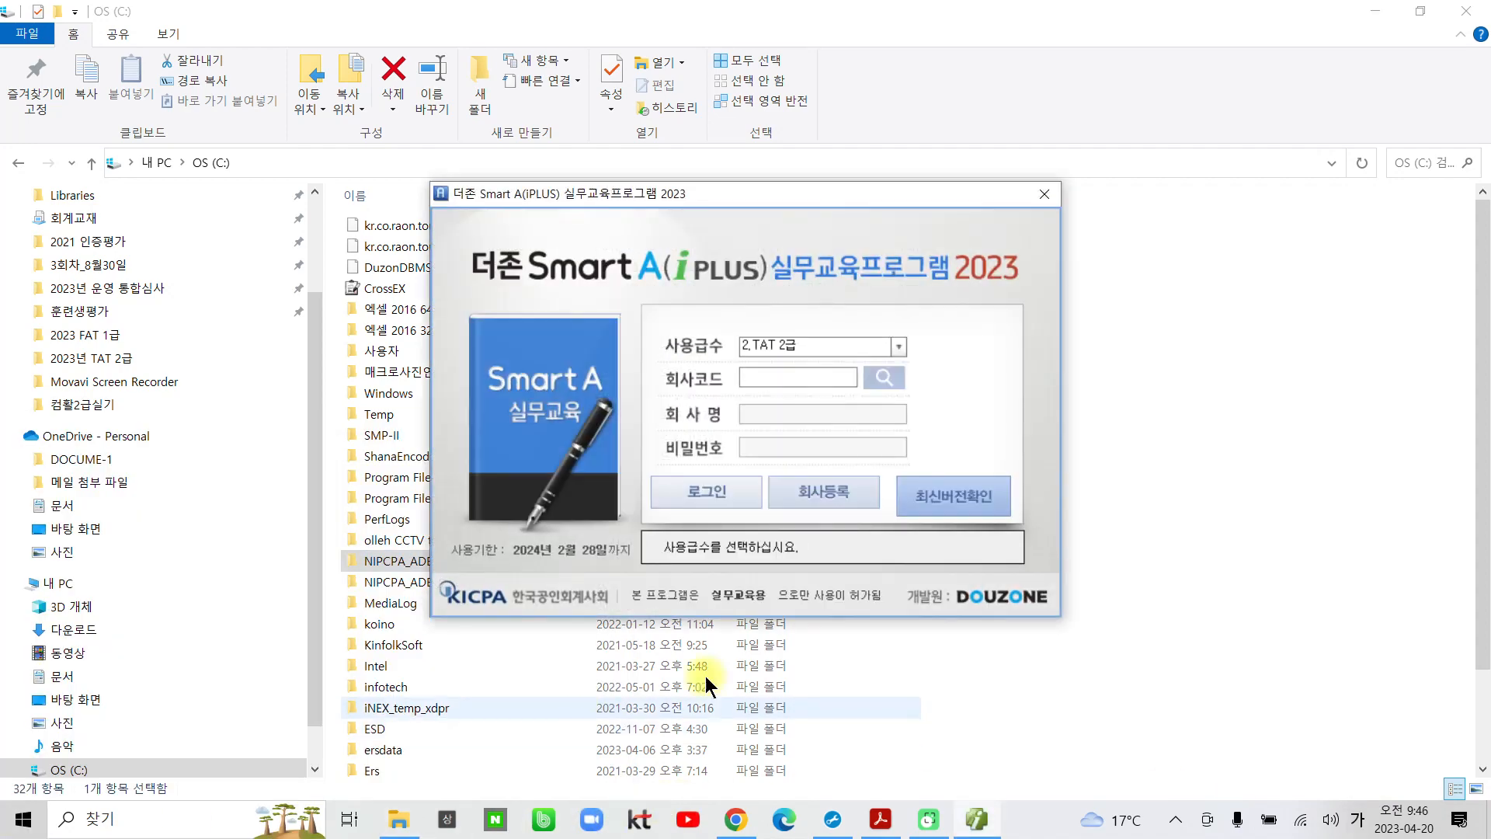
Log in at the FAT 1급 level with the company (주)봄날시계 [기출 54회].
click(897, 345)
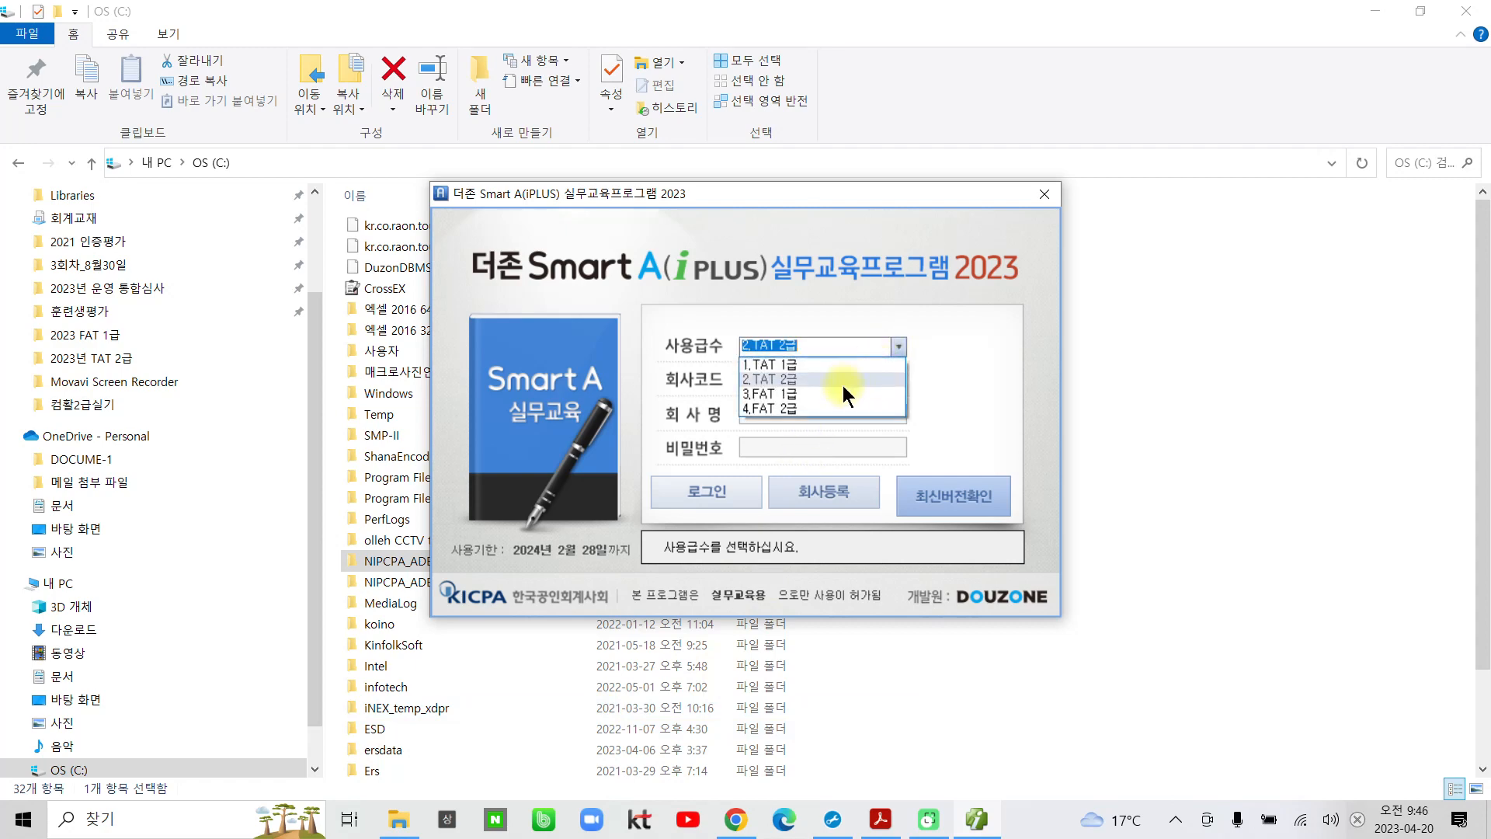
click(838, 395)
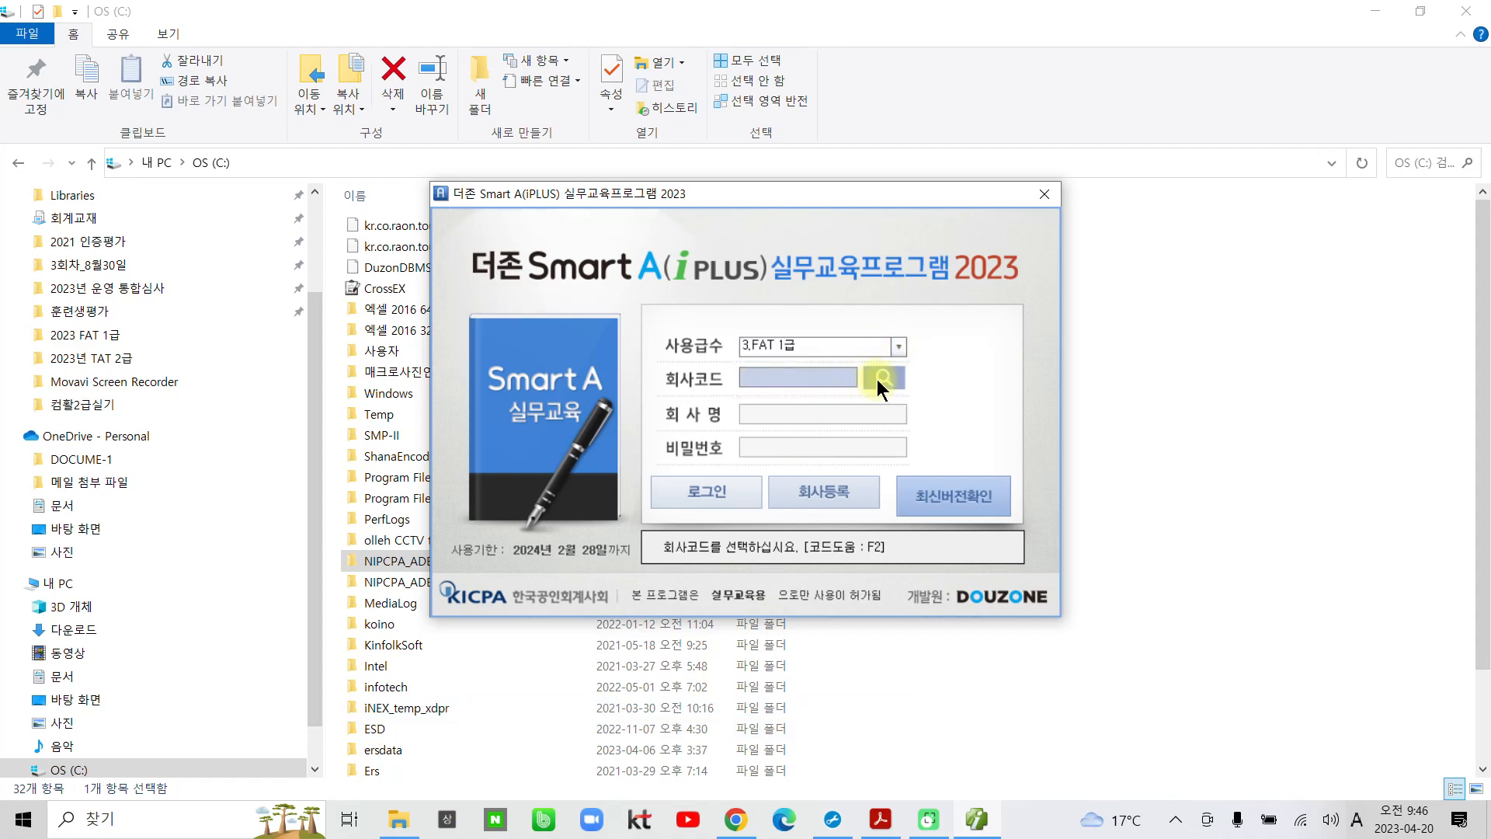
click(881, 379)
drag(1091, 314, 1075, 370)
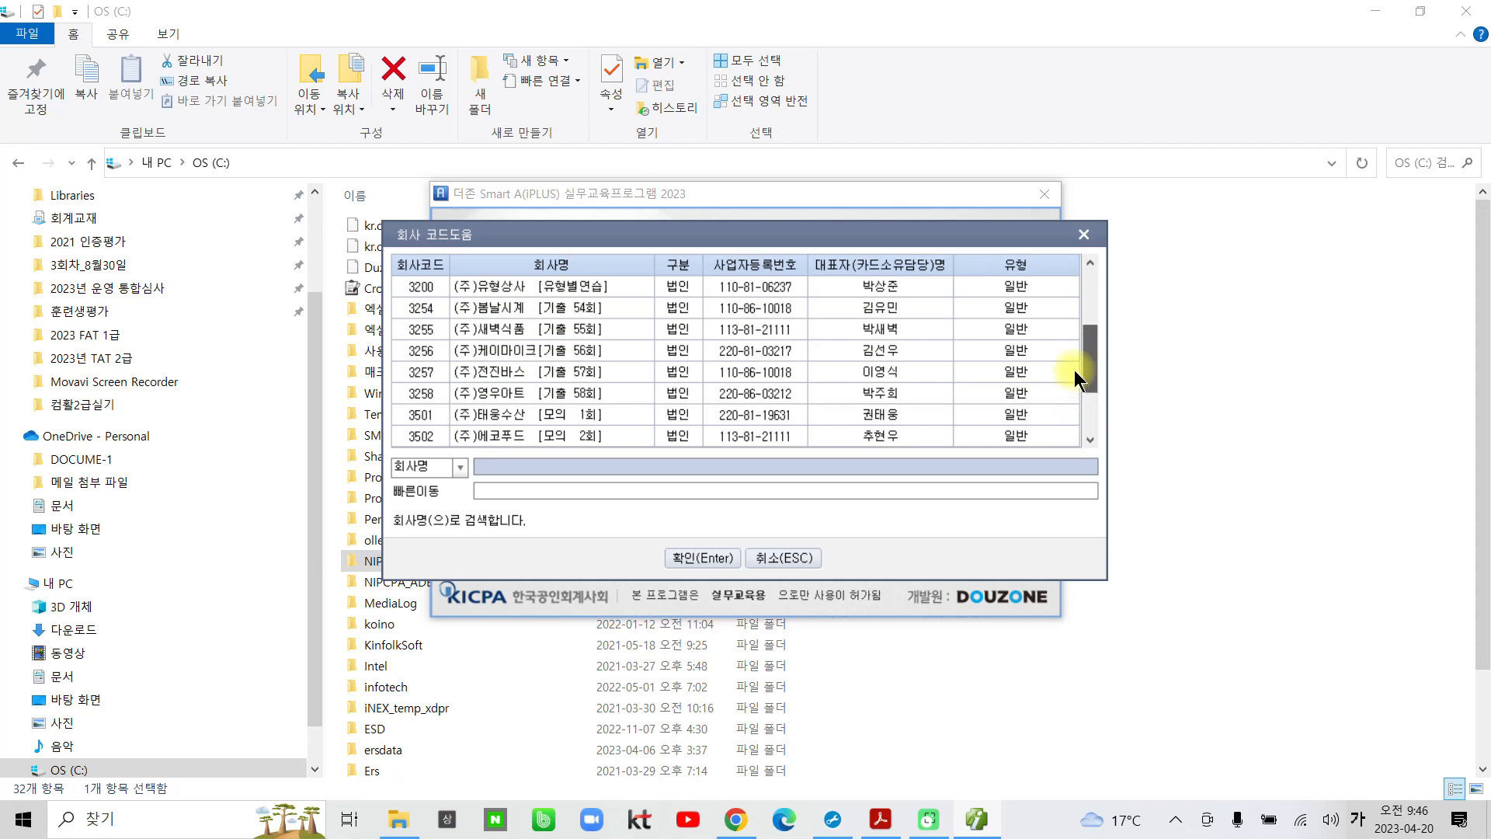
click(581, 314)
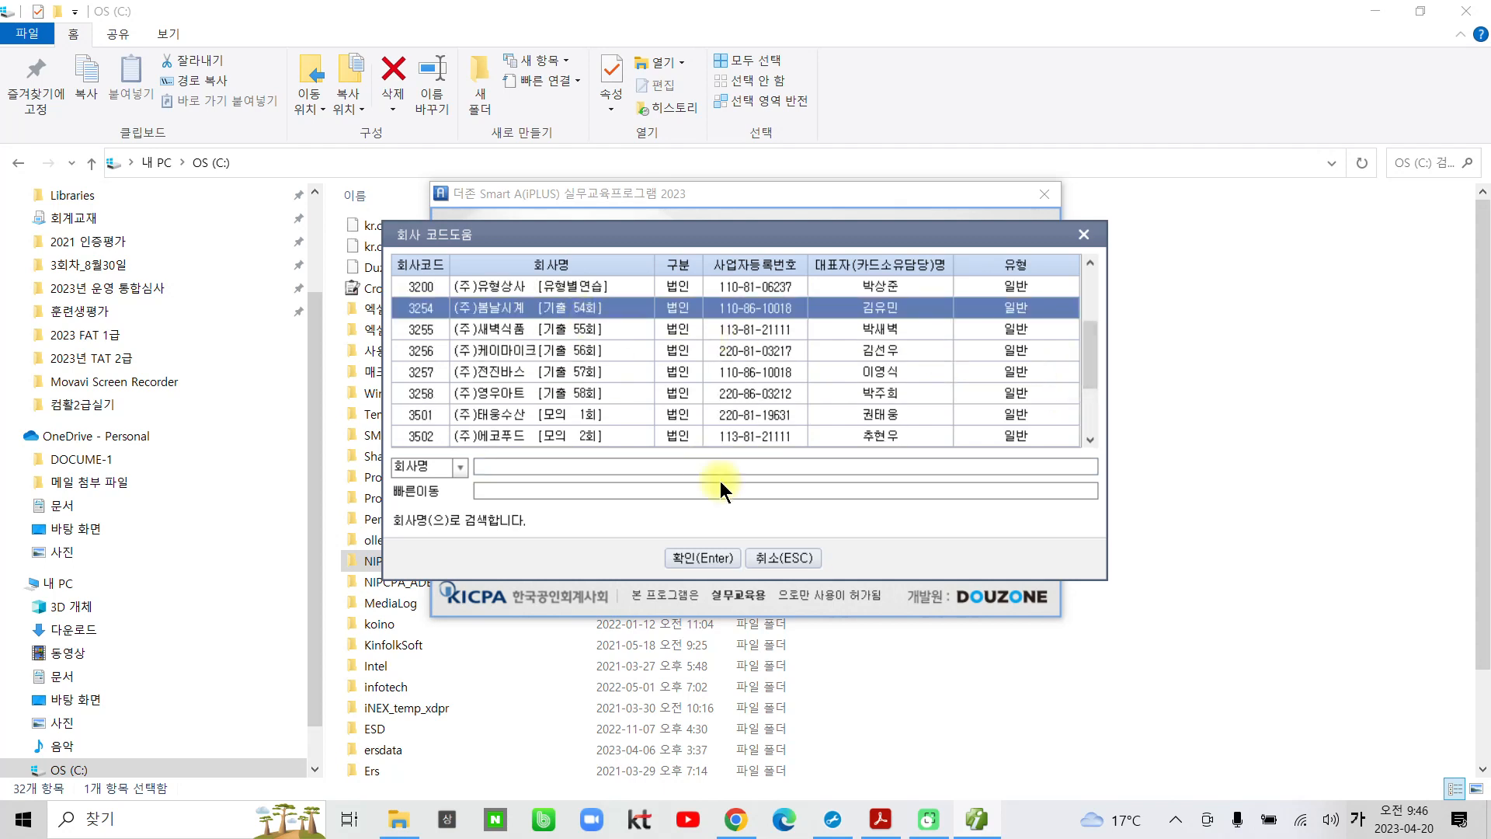
click(687, 557)
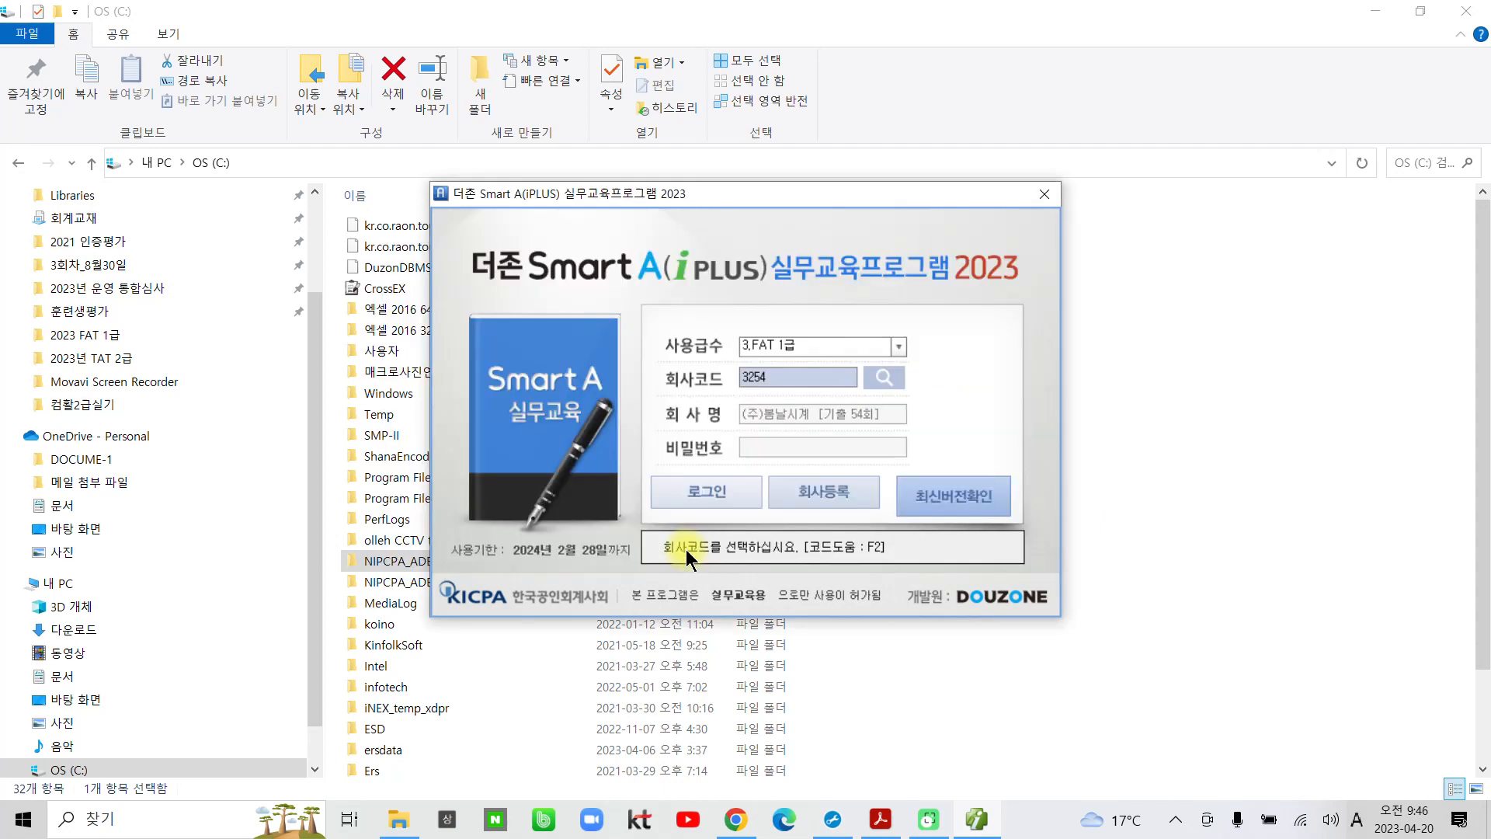
click(716, 491)
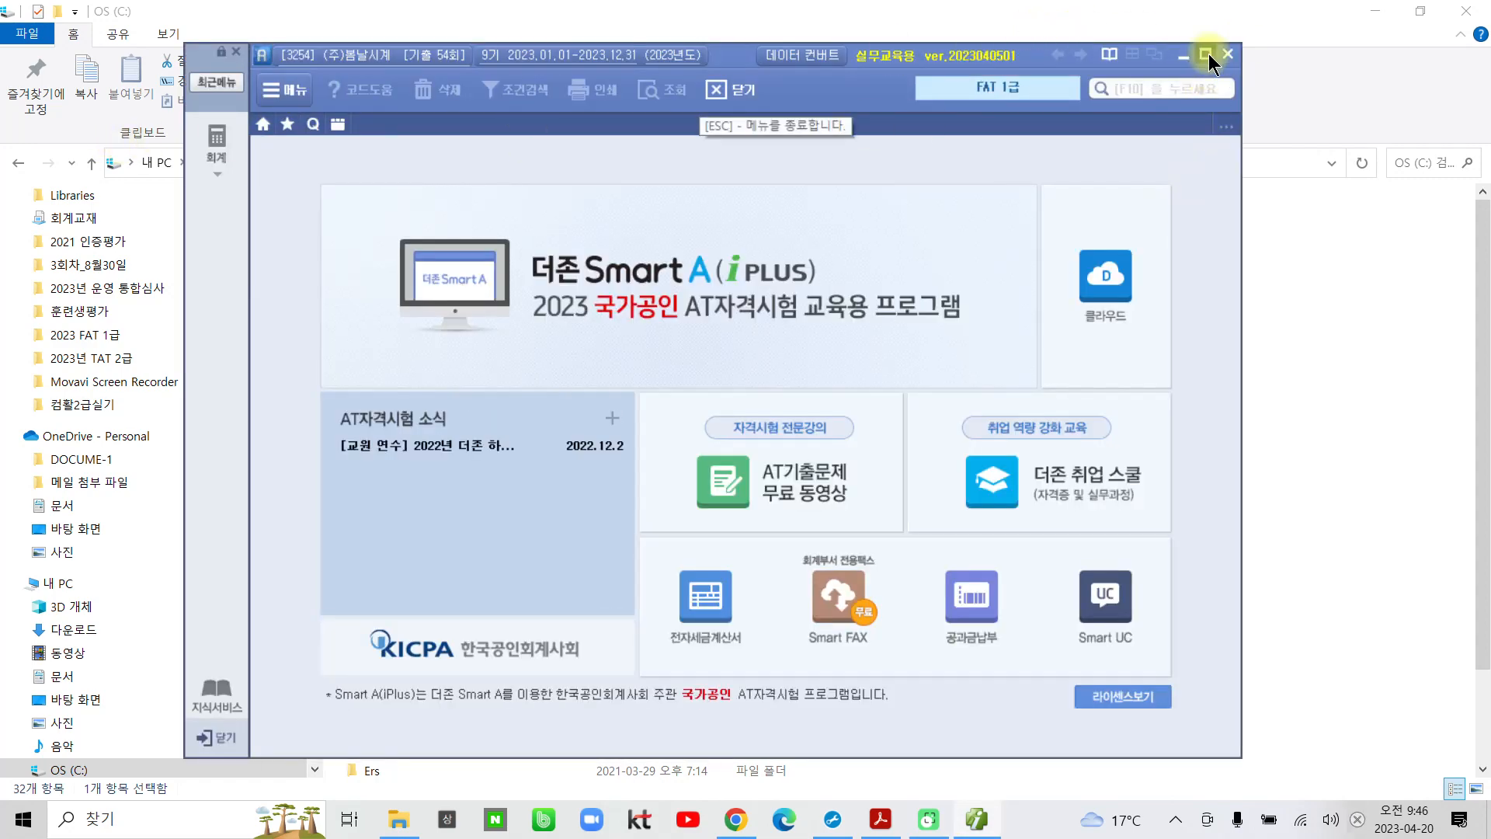
Maximize the program, then open 일반전표입력 in the 회계 module and set the voucher month to 5.
click(1206, 54)
click(35, 99)
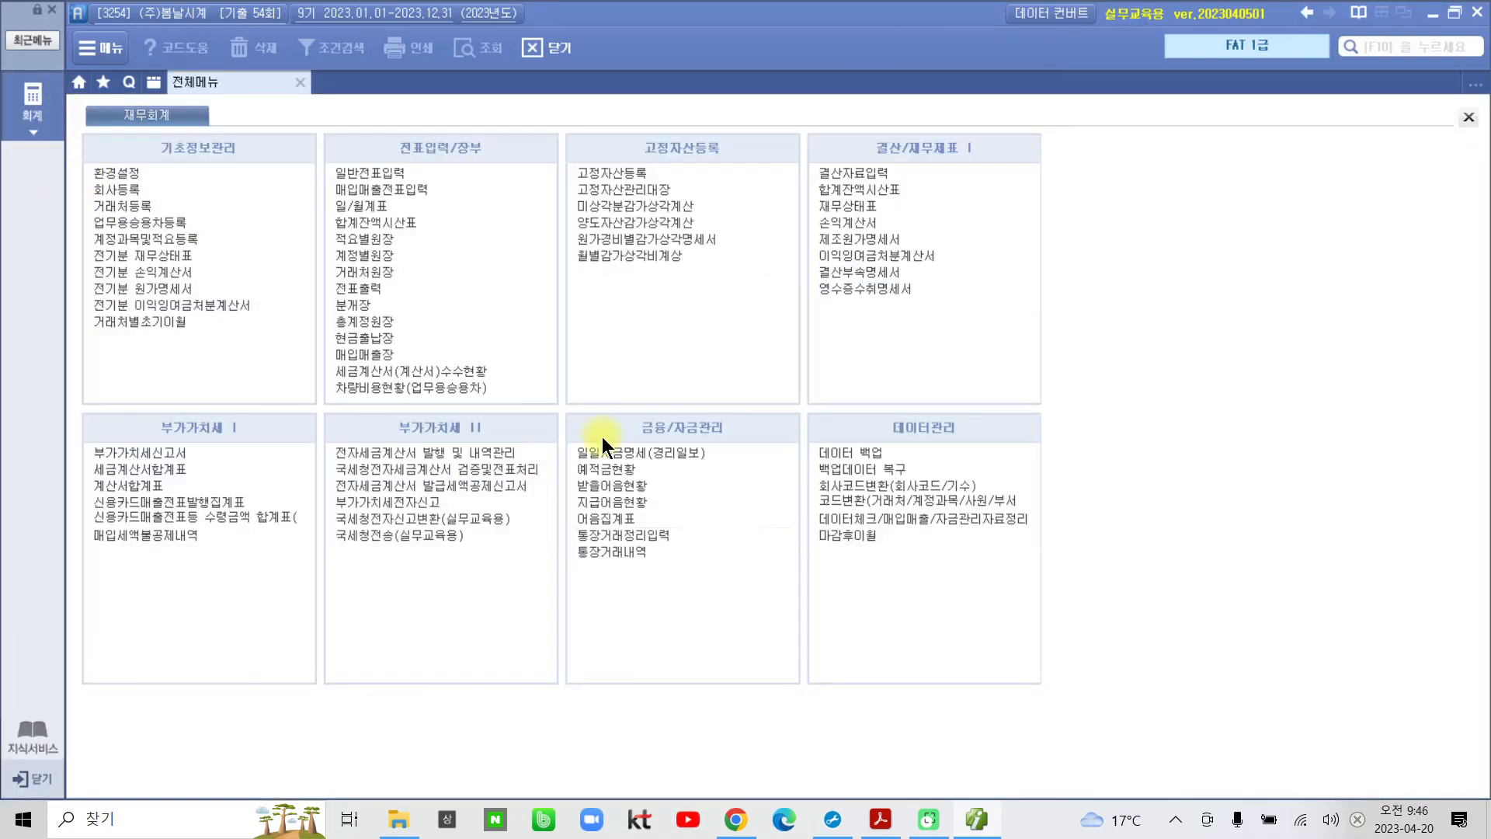
click(395, 173)
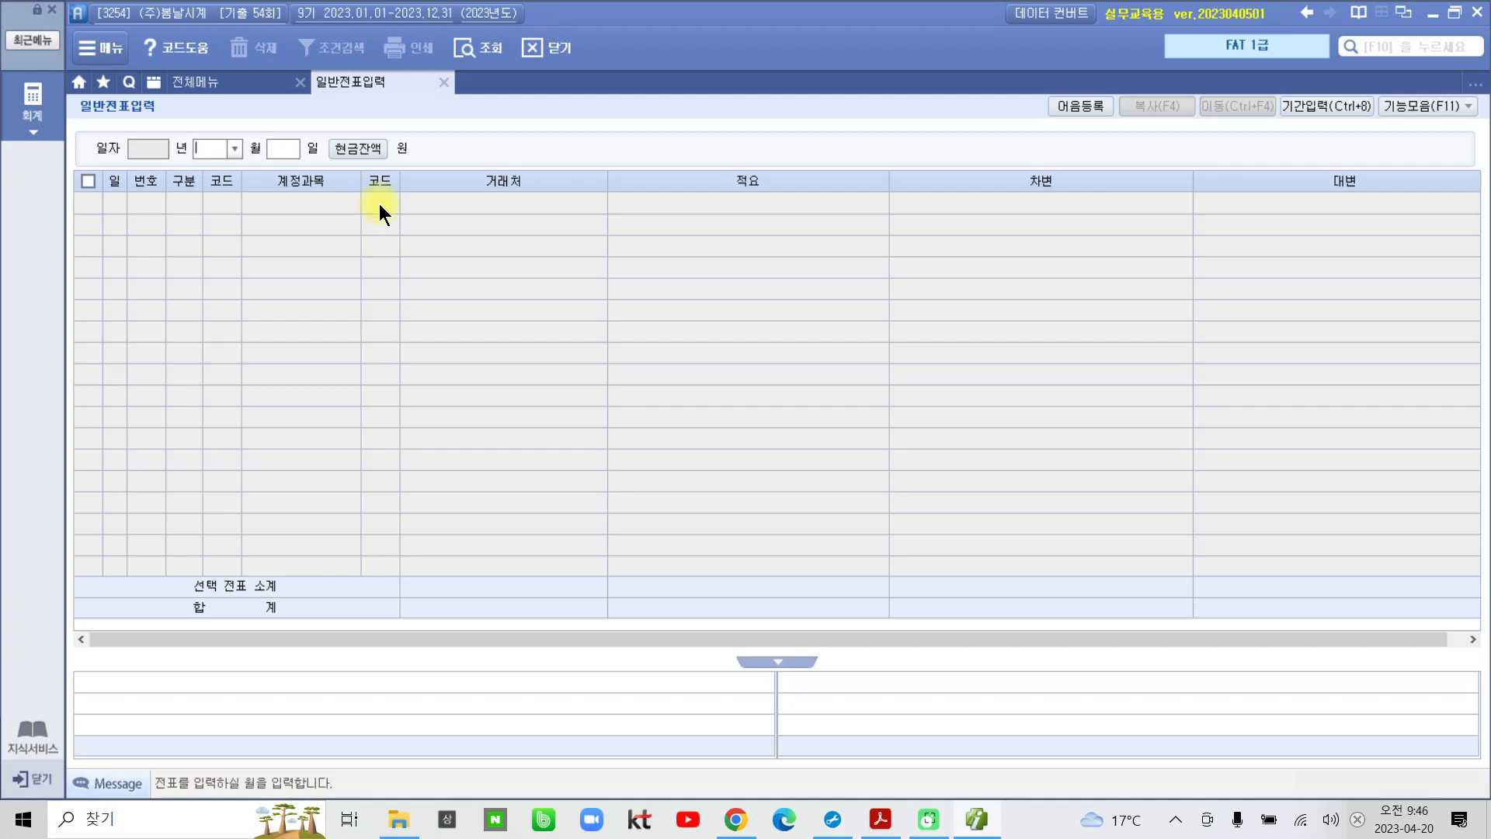
text(5)
key(Return)
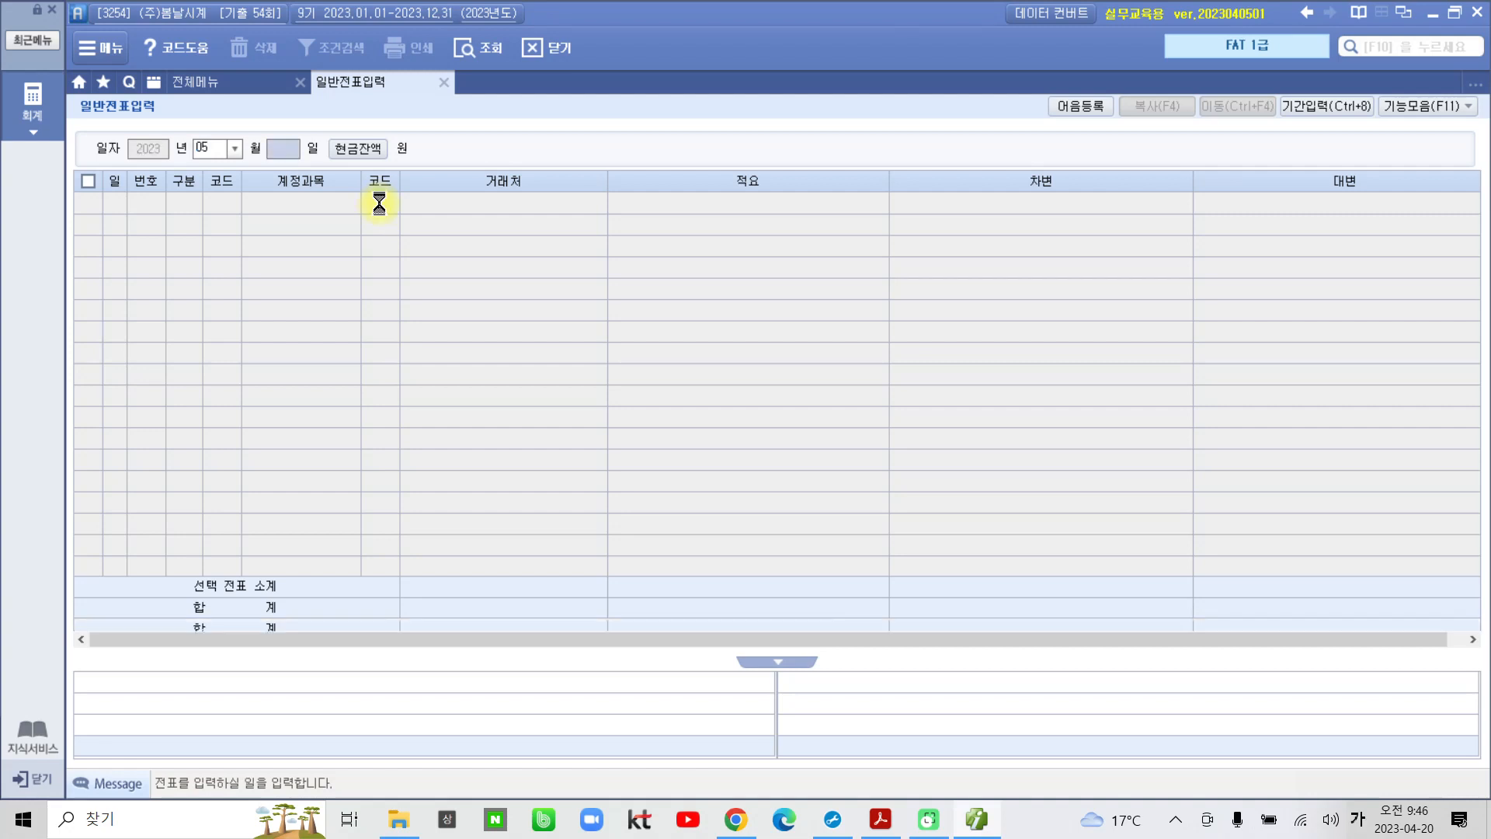
Start a 출금 voucher dated the 13th and assign account code 811 복리후생비.
text(13)
key(Return)
text(1)
key(Return)
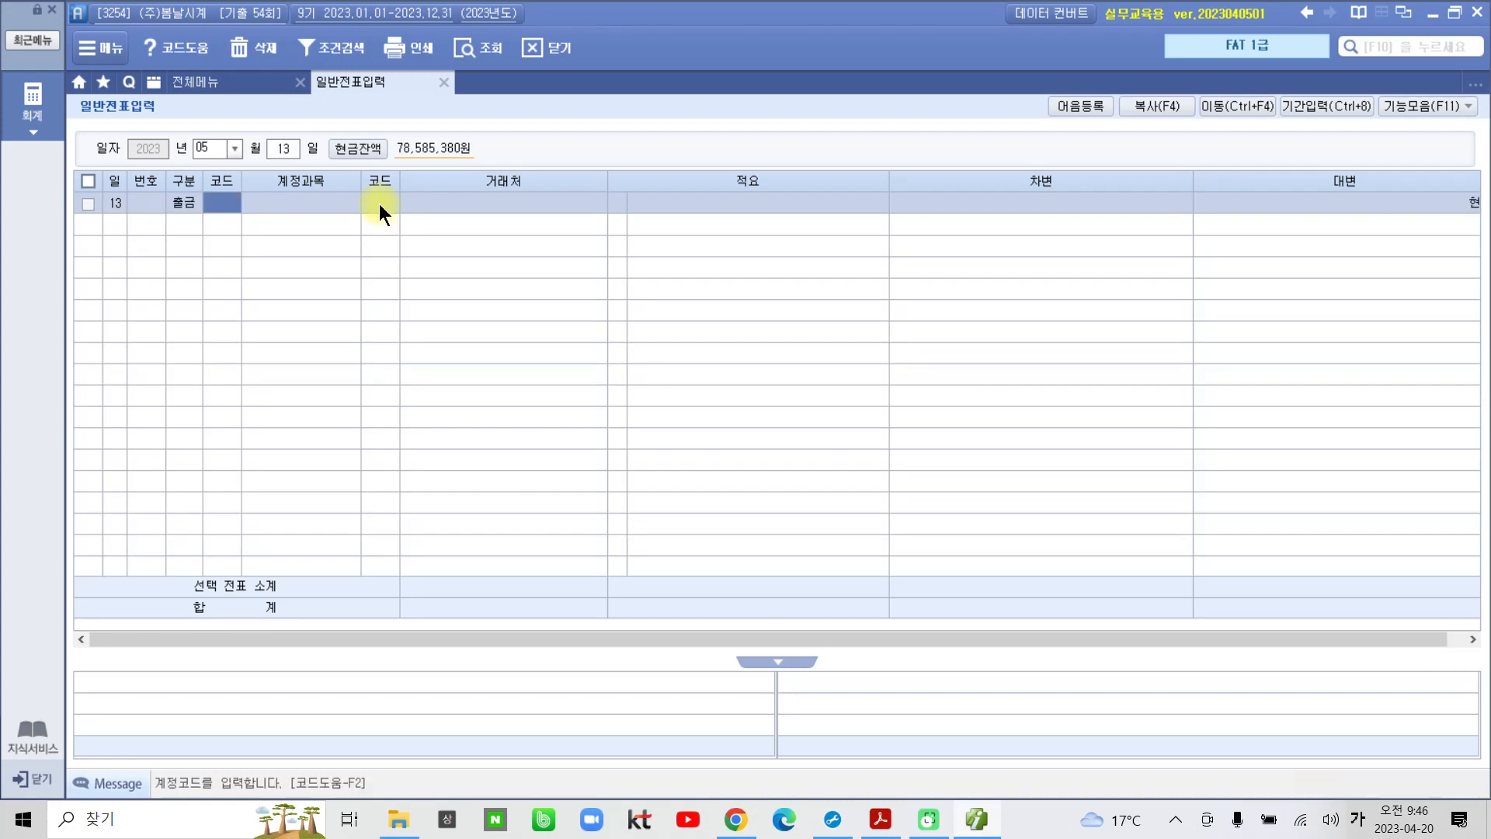
text(8)
text(11)
key(Return)
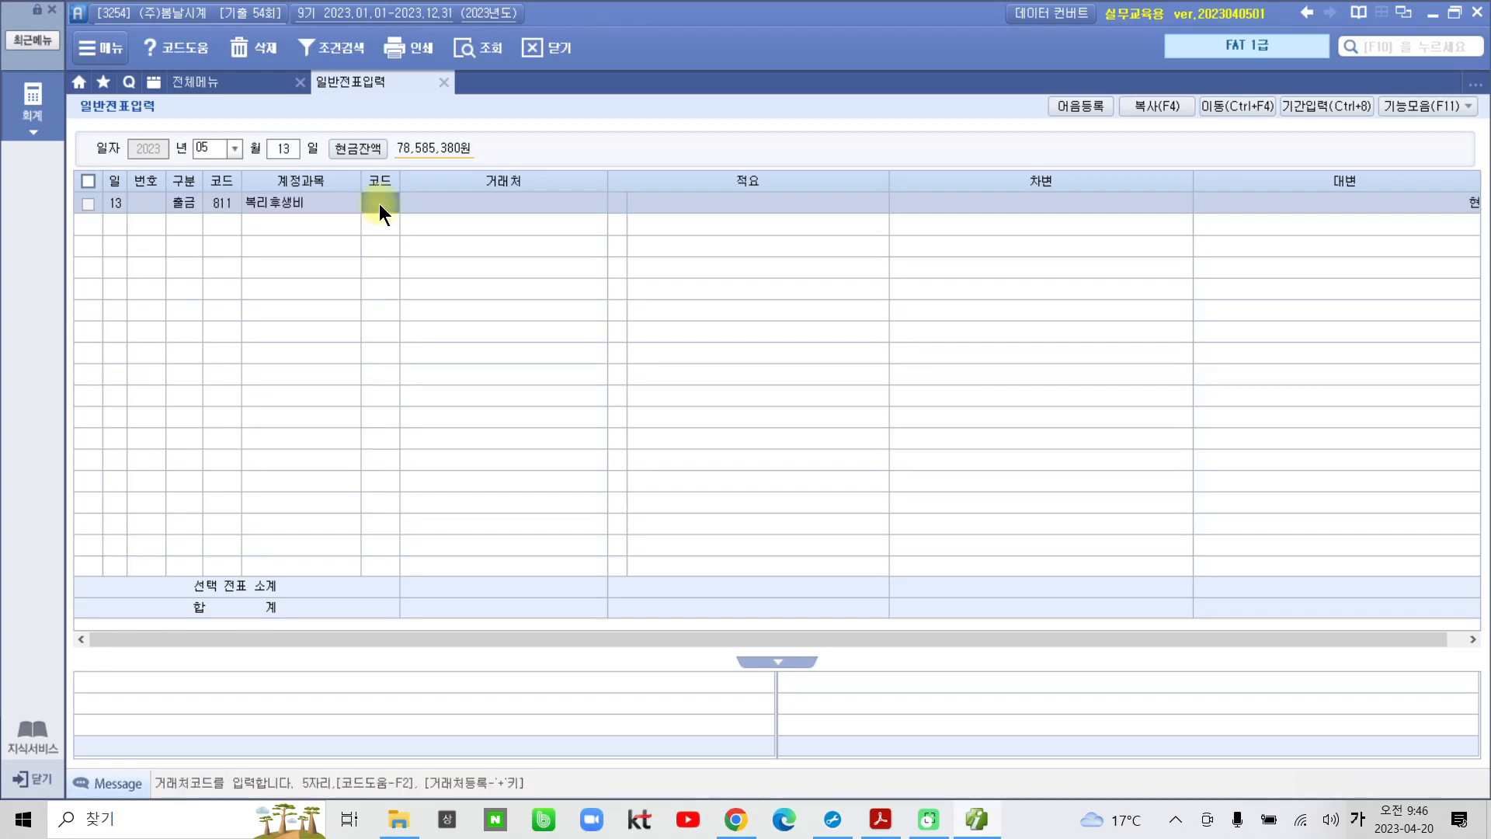
Enter 100,000 as the 차변 amount of the 복리후생비 voucher, leaving 거래처 and 적요 blank.
key(Return)
key(Return)
key(Return)
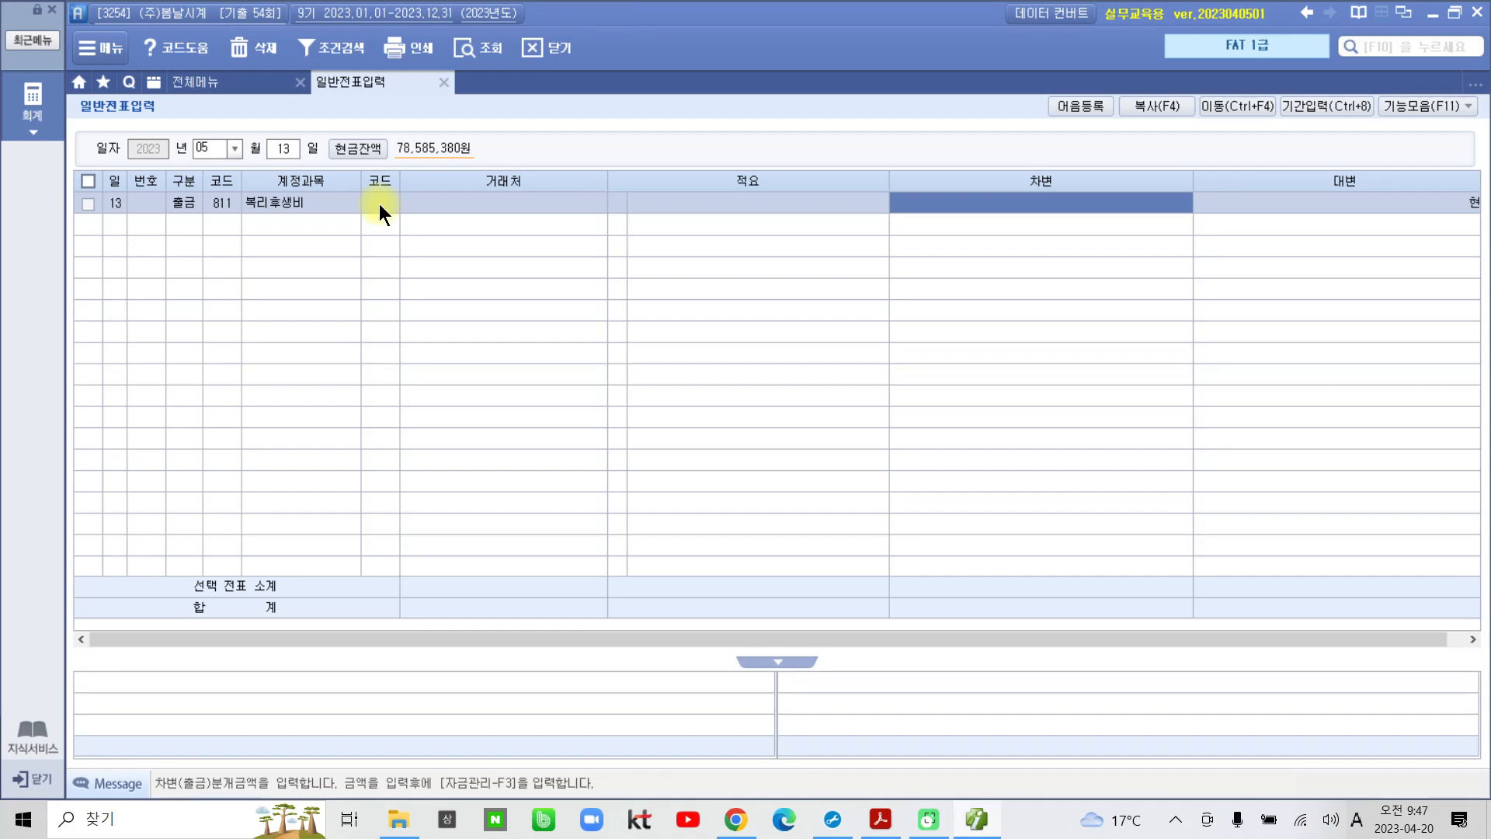
text(100)
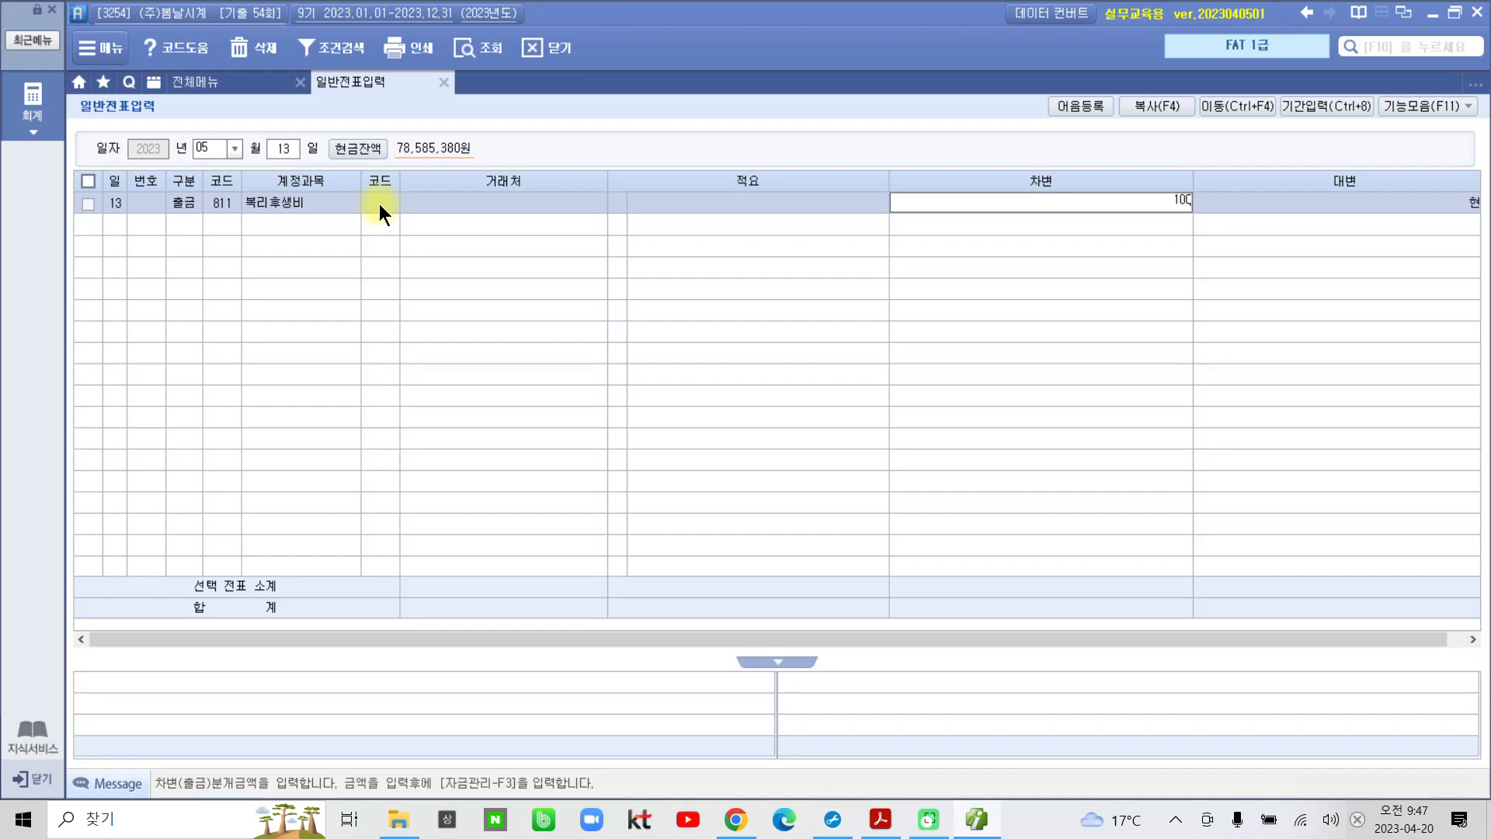
text(,000)
key(Return)
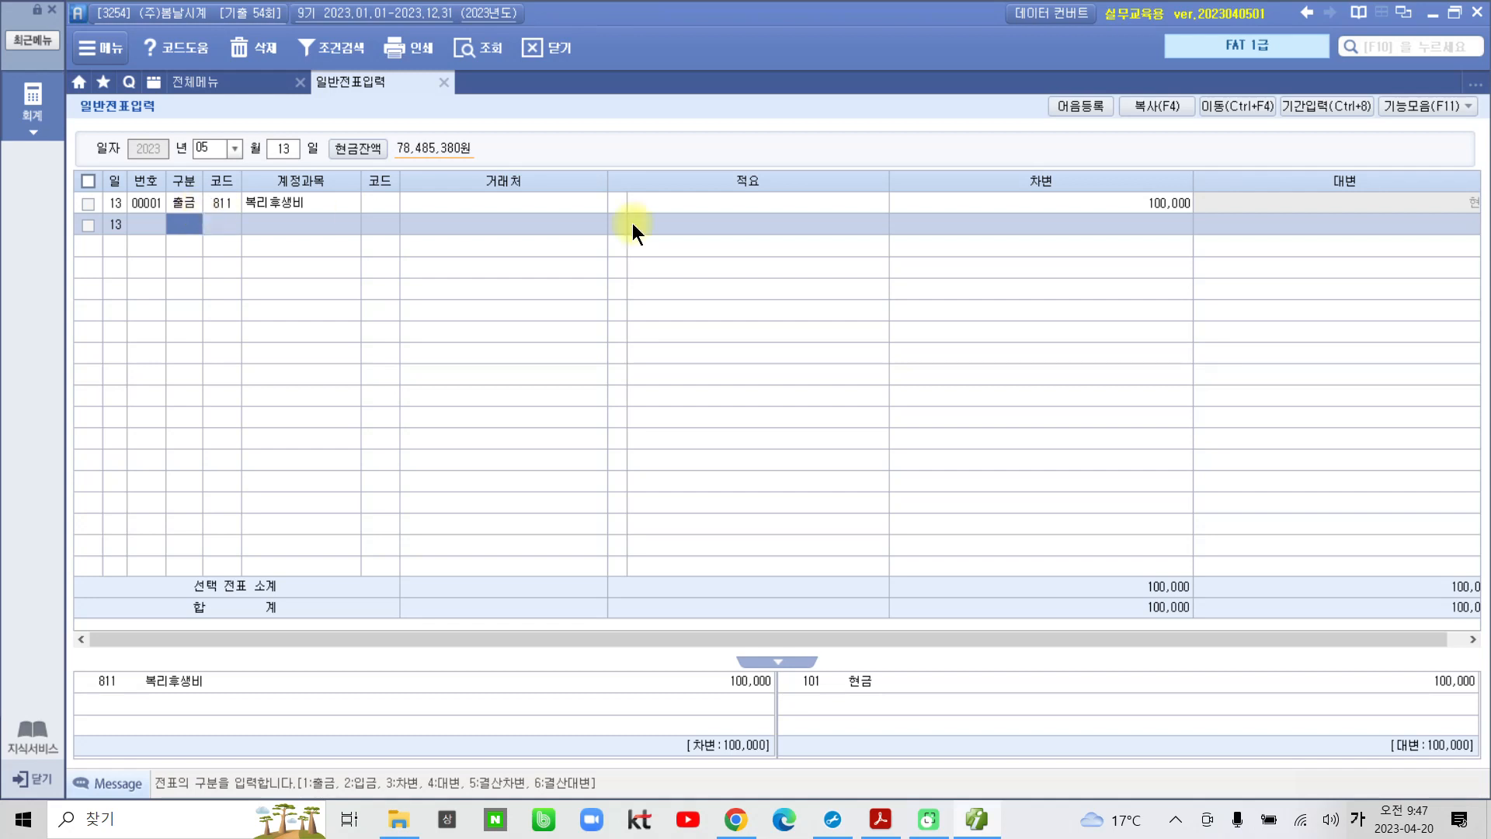
click(1125, 202)
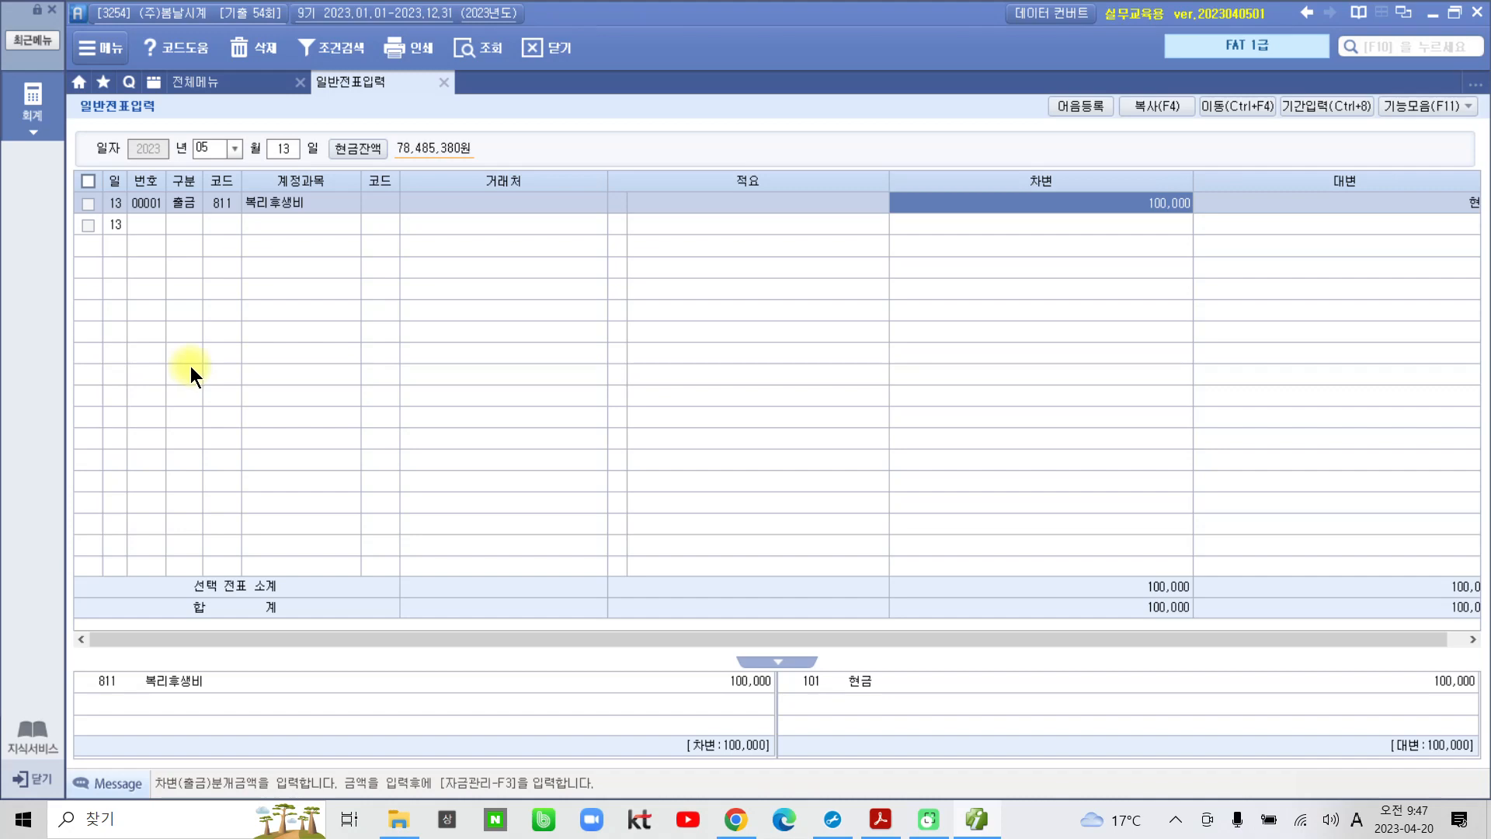
Open 영수증수취명세서 from the 결산/재무제표 I group of the 회계 module.
click(45, 119)
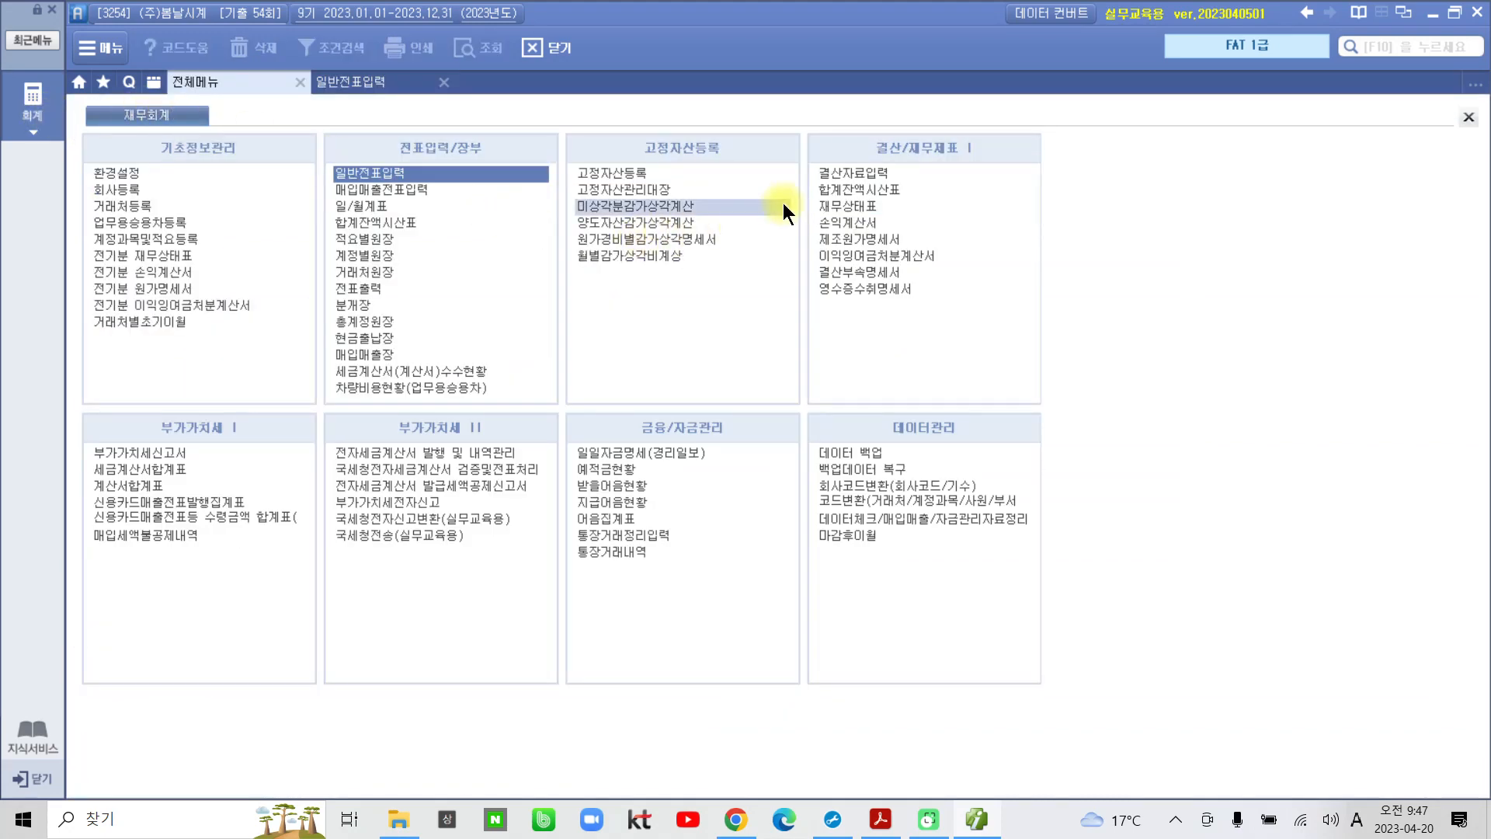
mouse_move(908, 354)
mouse_down()
mouse_move(765, 182)
mouse_move(948, 398)
mouse_move(765, 327)
mouse_up()
mouse_move(860, 293)
mouse_down()
mouse_move(816, 323)
mouse_move(841, 340)
mouse_up()
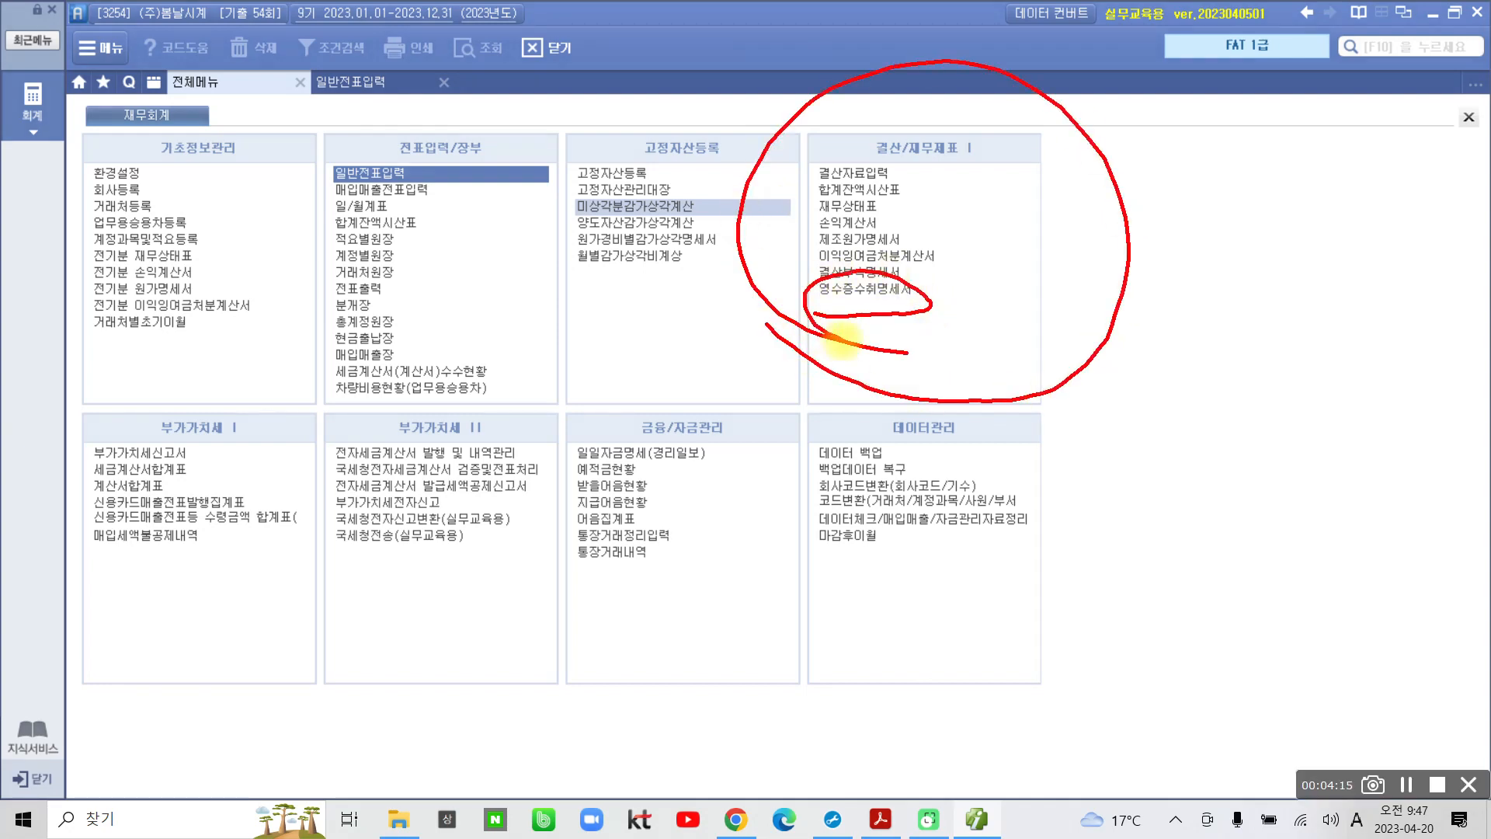
click(873, 284)
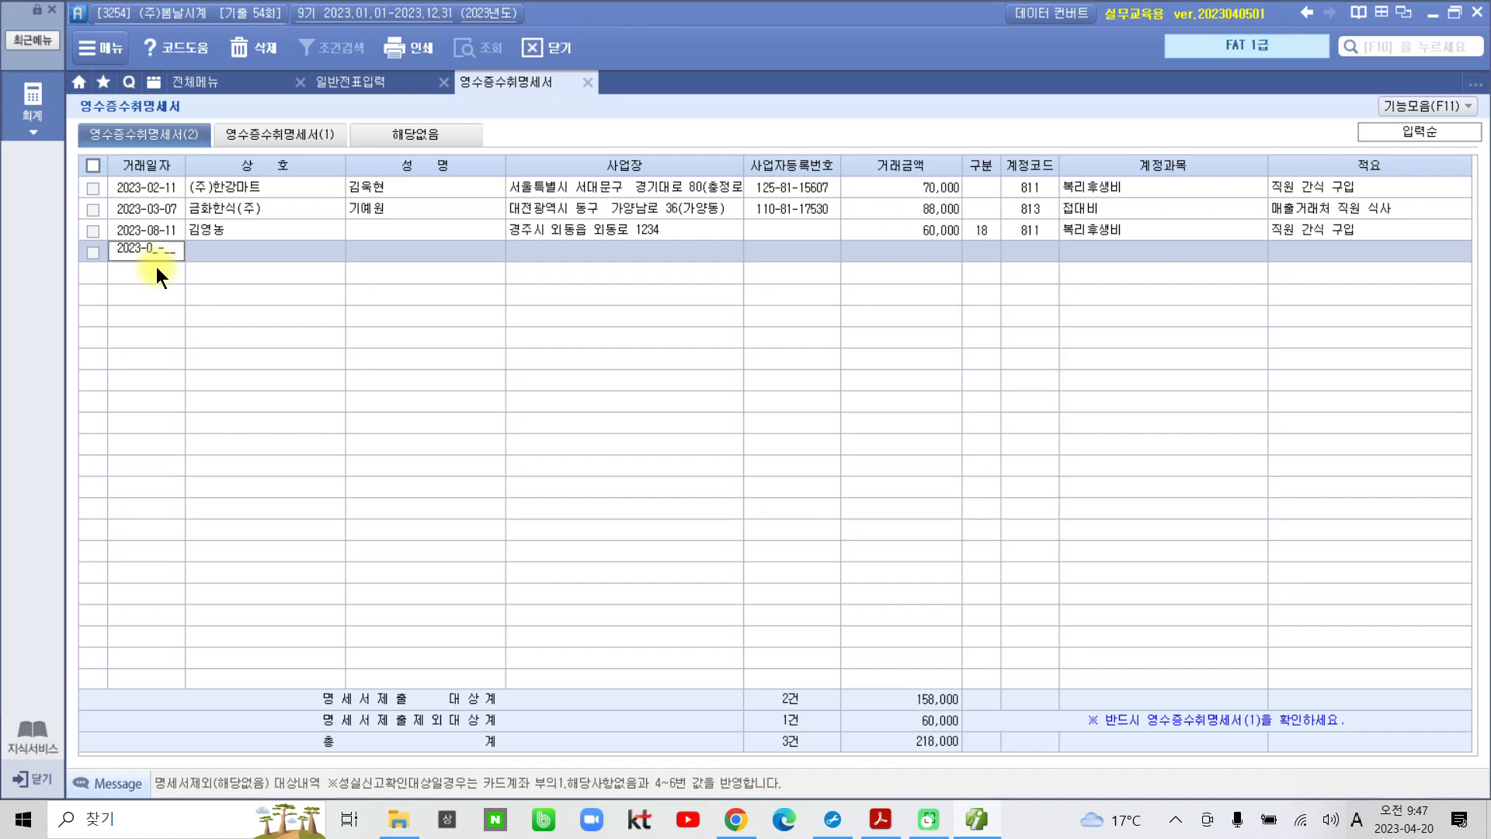
Add a 영수증수취명세서(2) entry dated 2023-05-13 with 서산마트 as 상호 and the representative's name as 성명.
text(3)
key(Return)
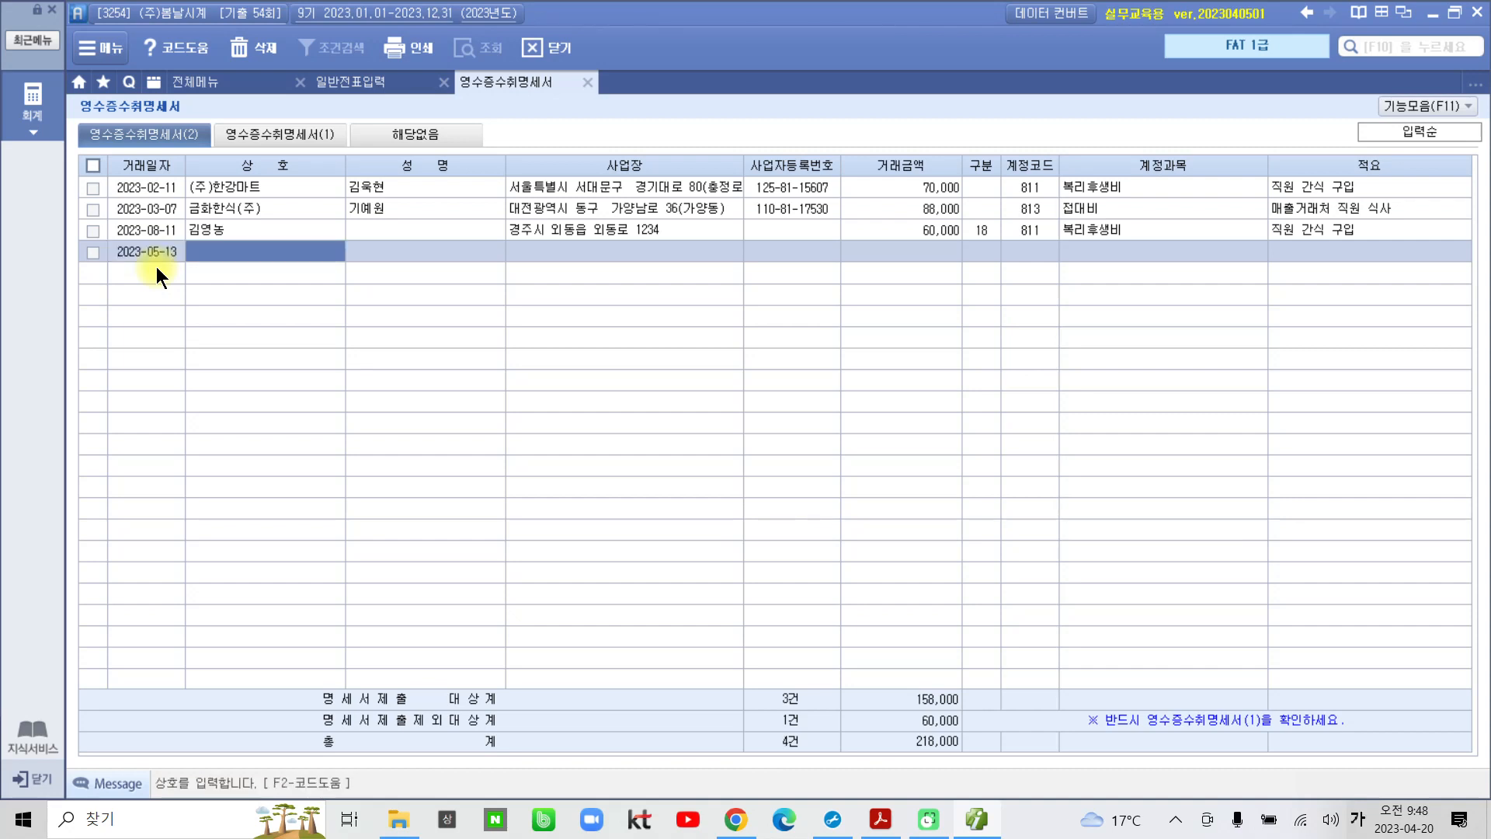
text(서산마)
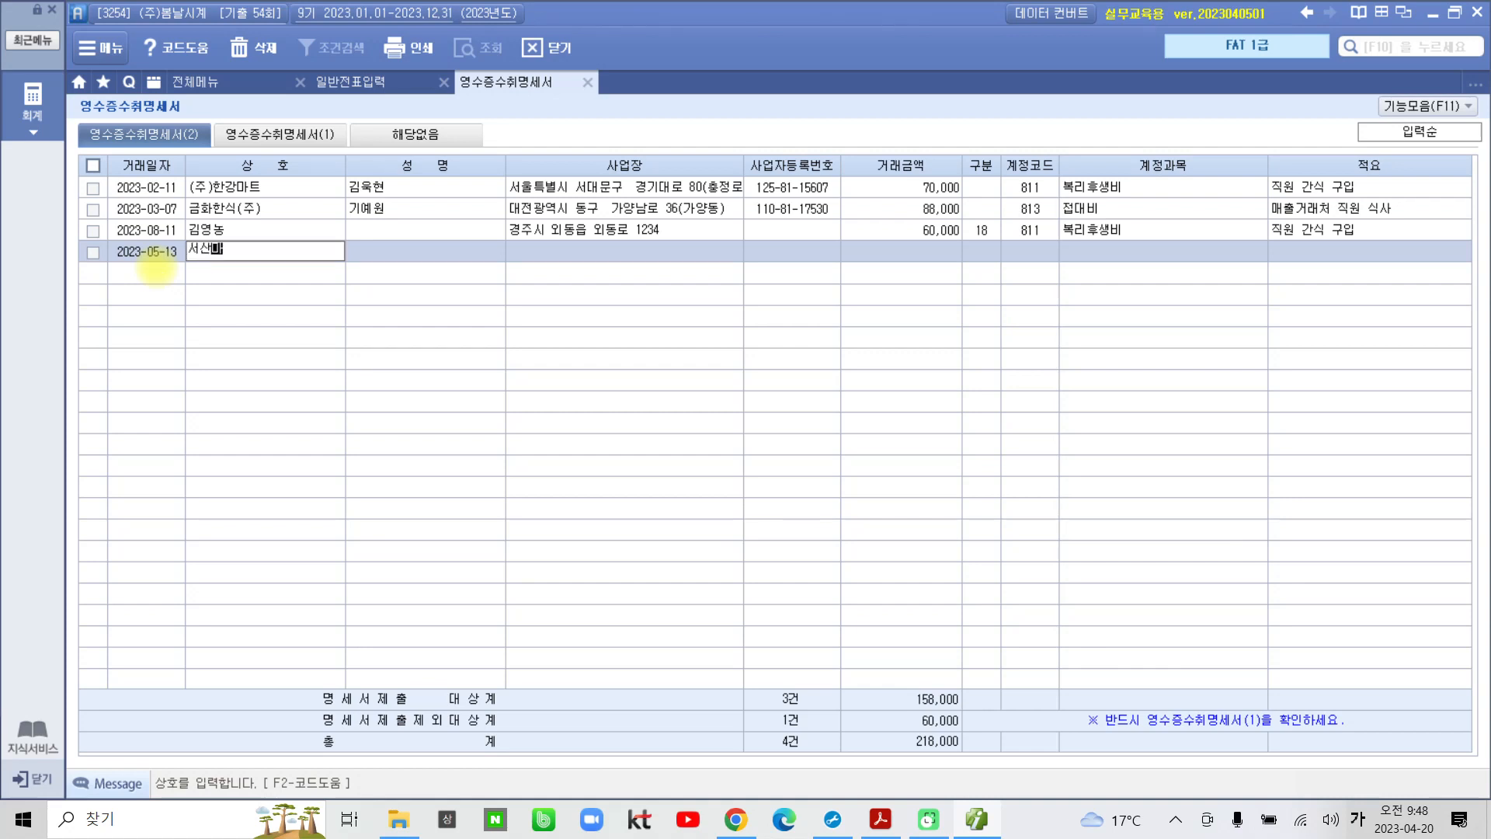
text(ㅌㅡ)
key(Return)
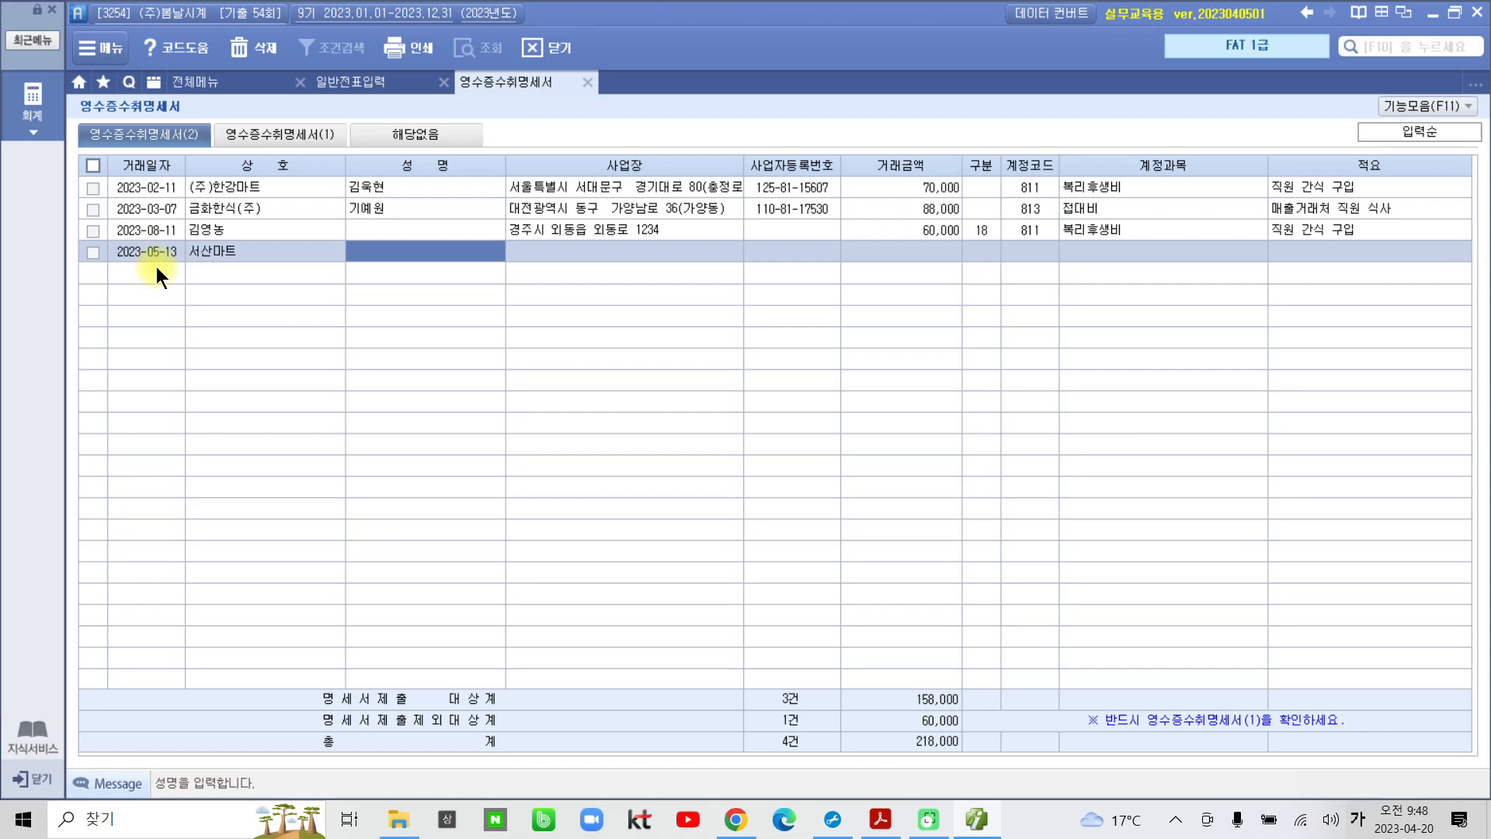
text(이영근)
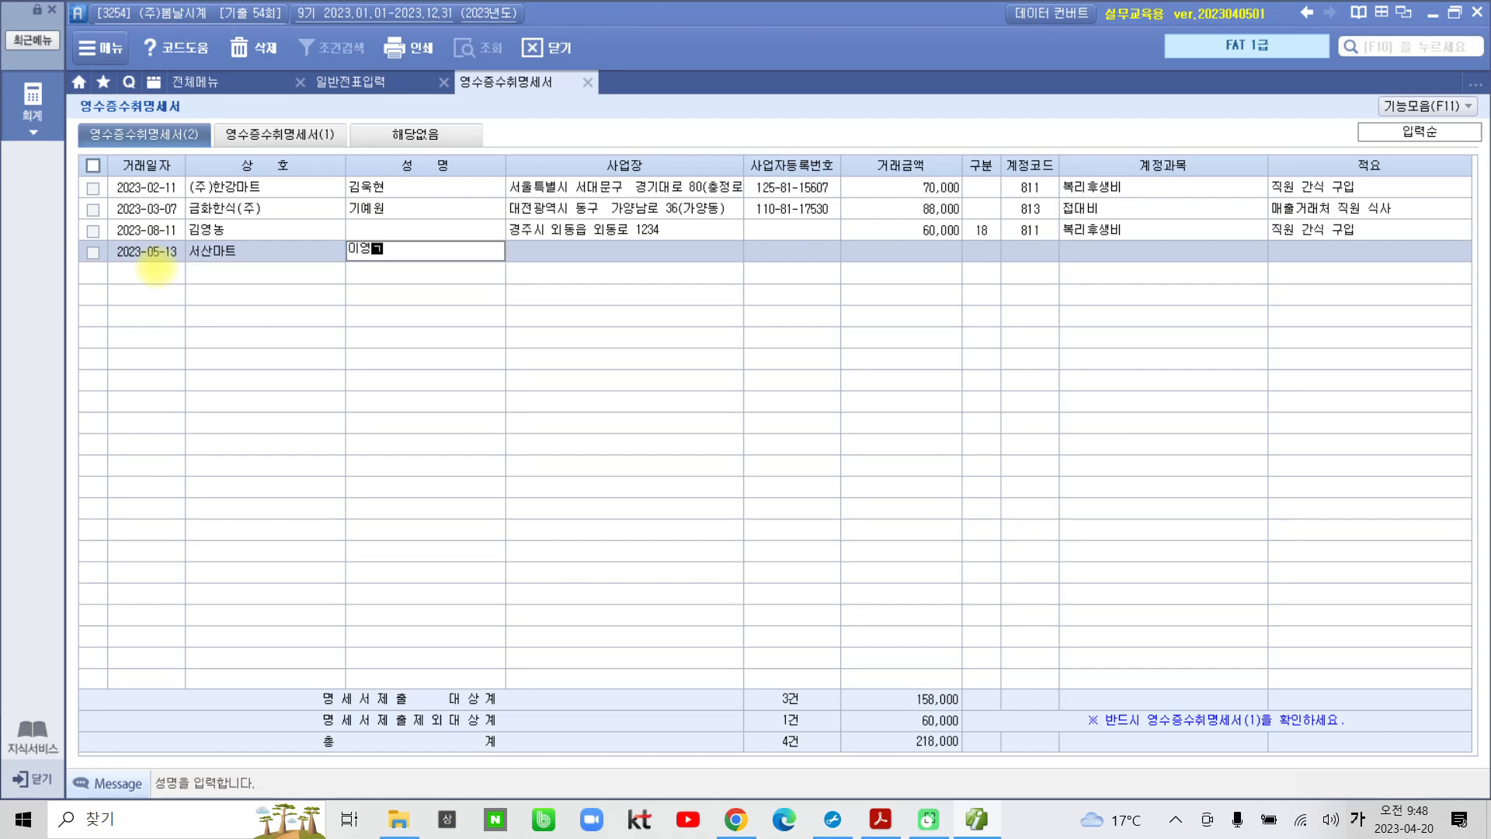
key(Return)
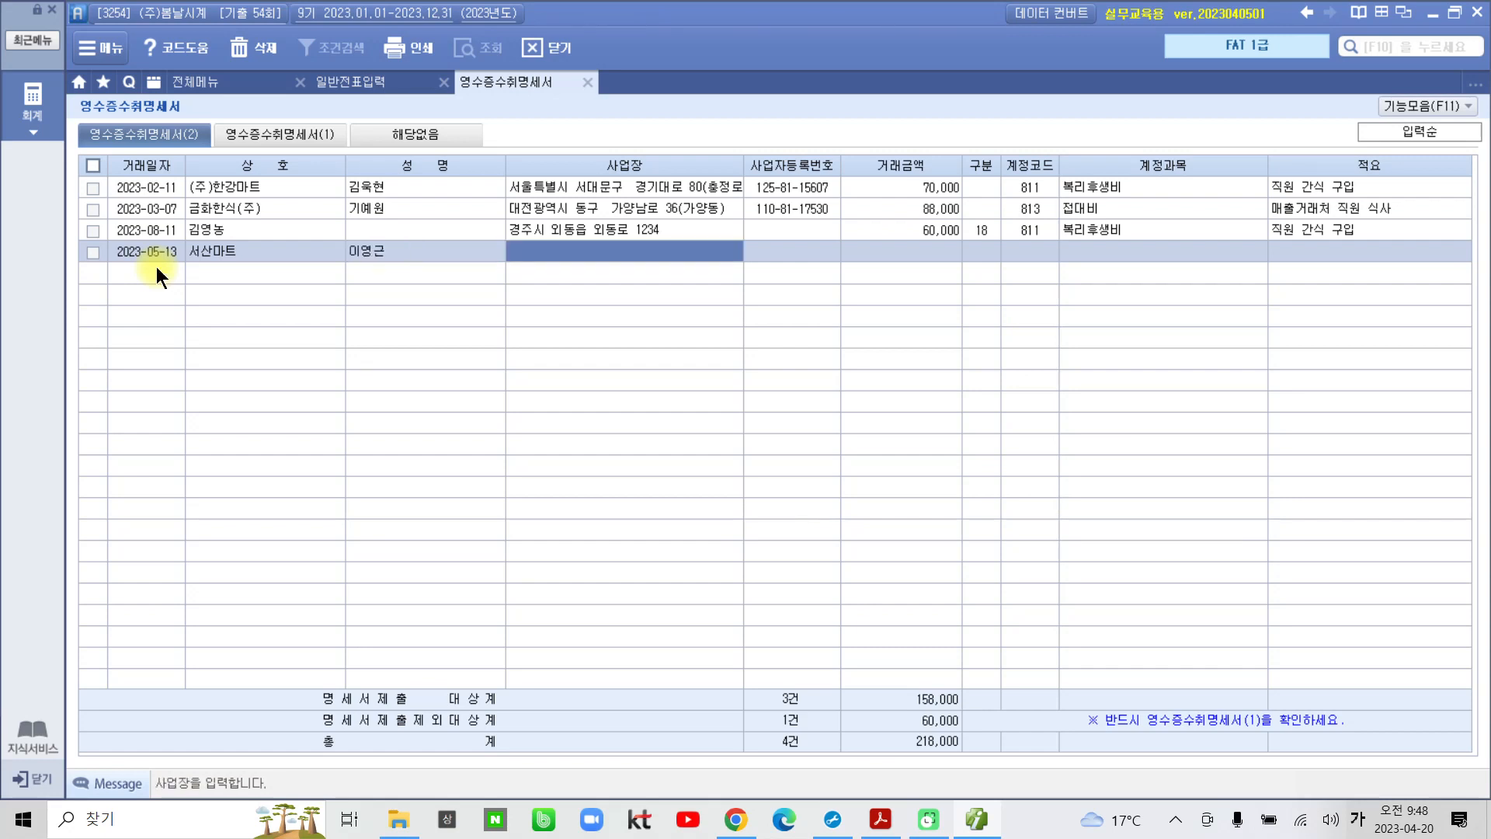
Fill in the 서산마트 entry's business address and business registration number.
text(서울특)
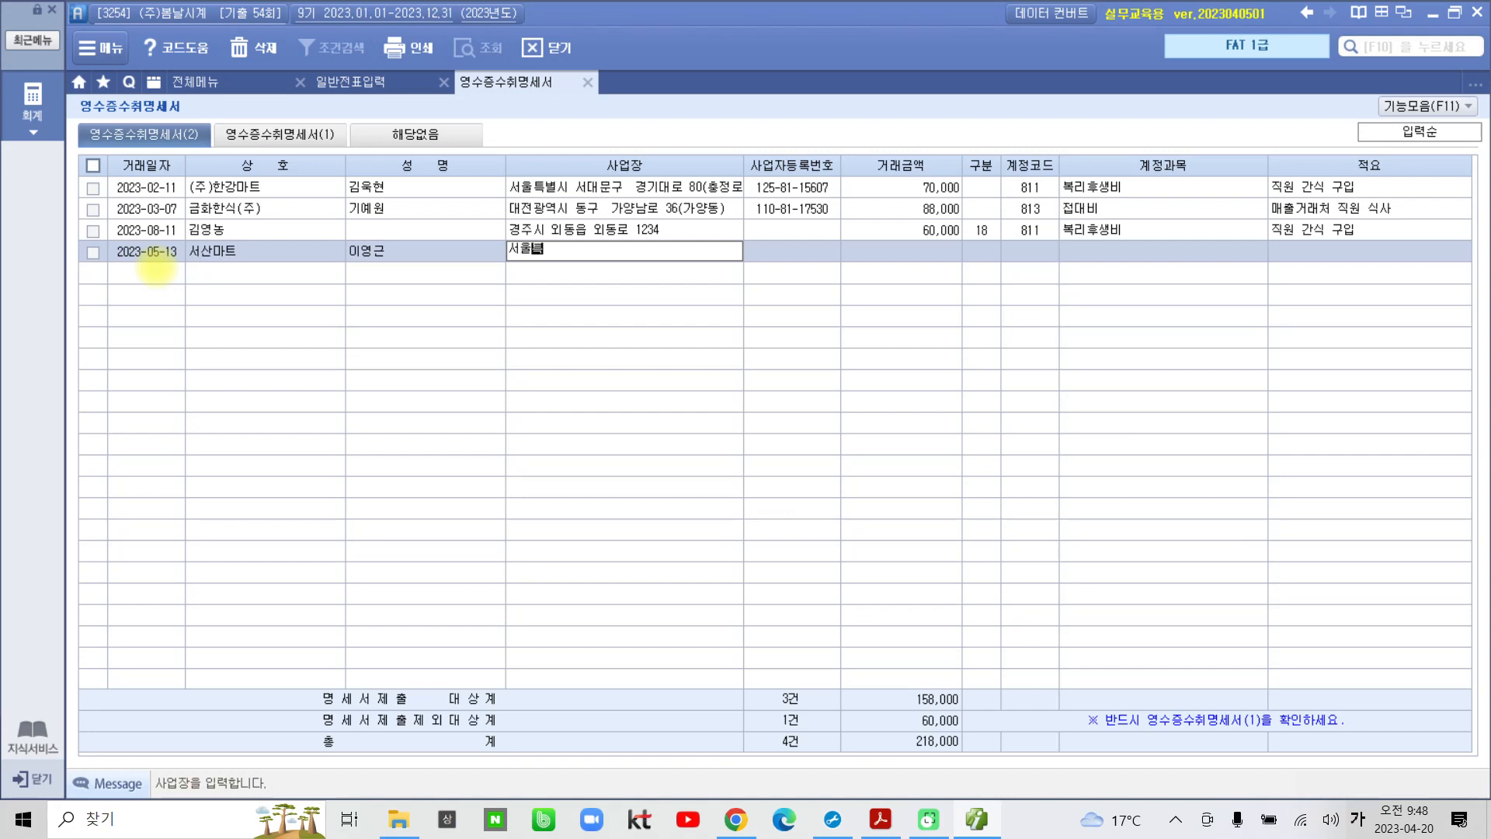
text(별시 강남구 강남대로 246)
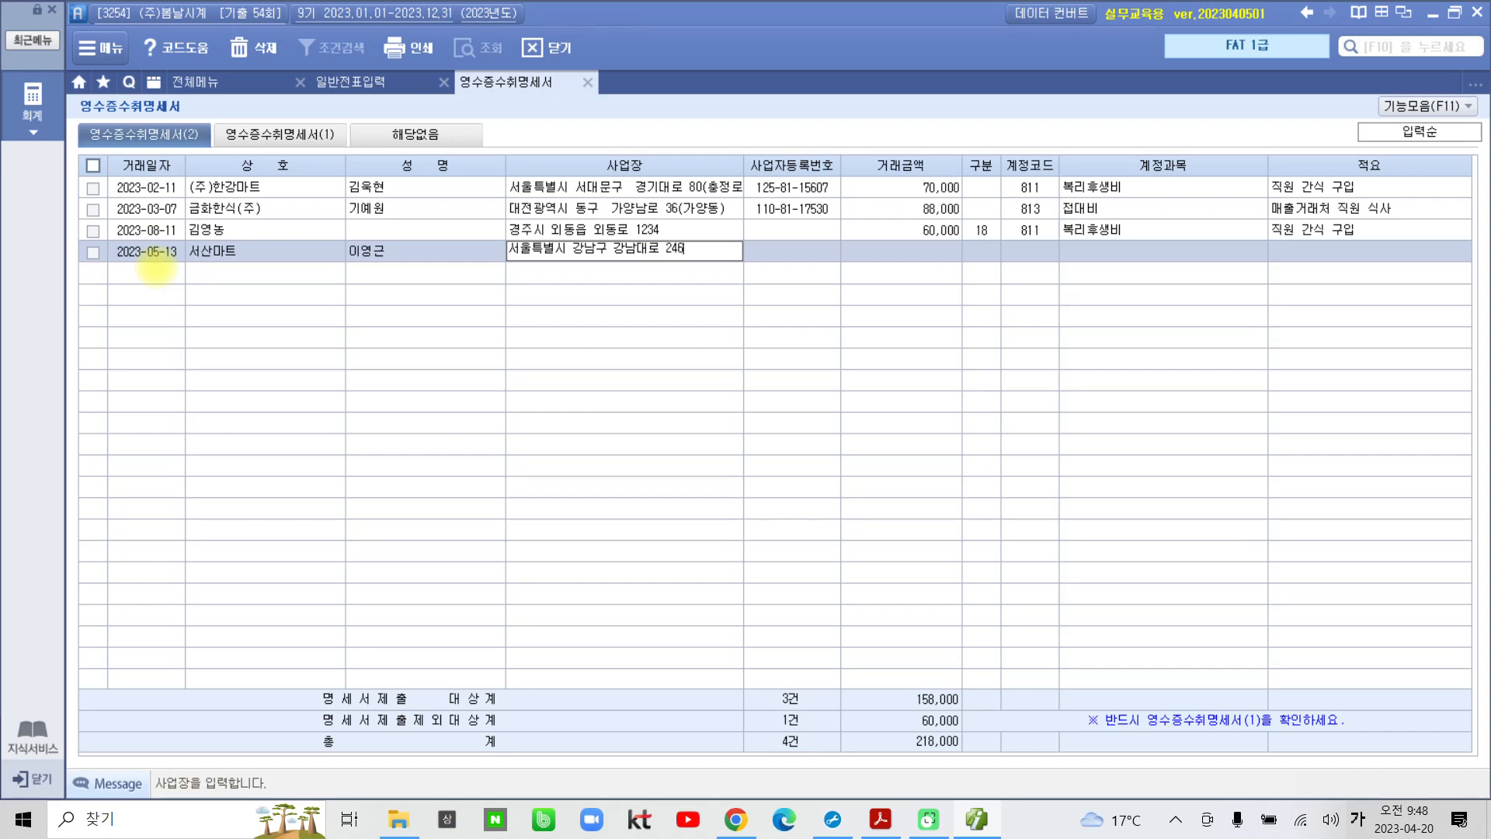
key(Return)
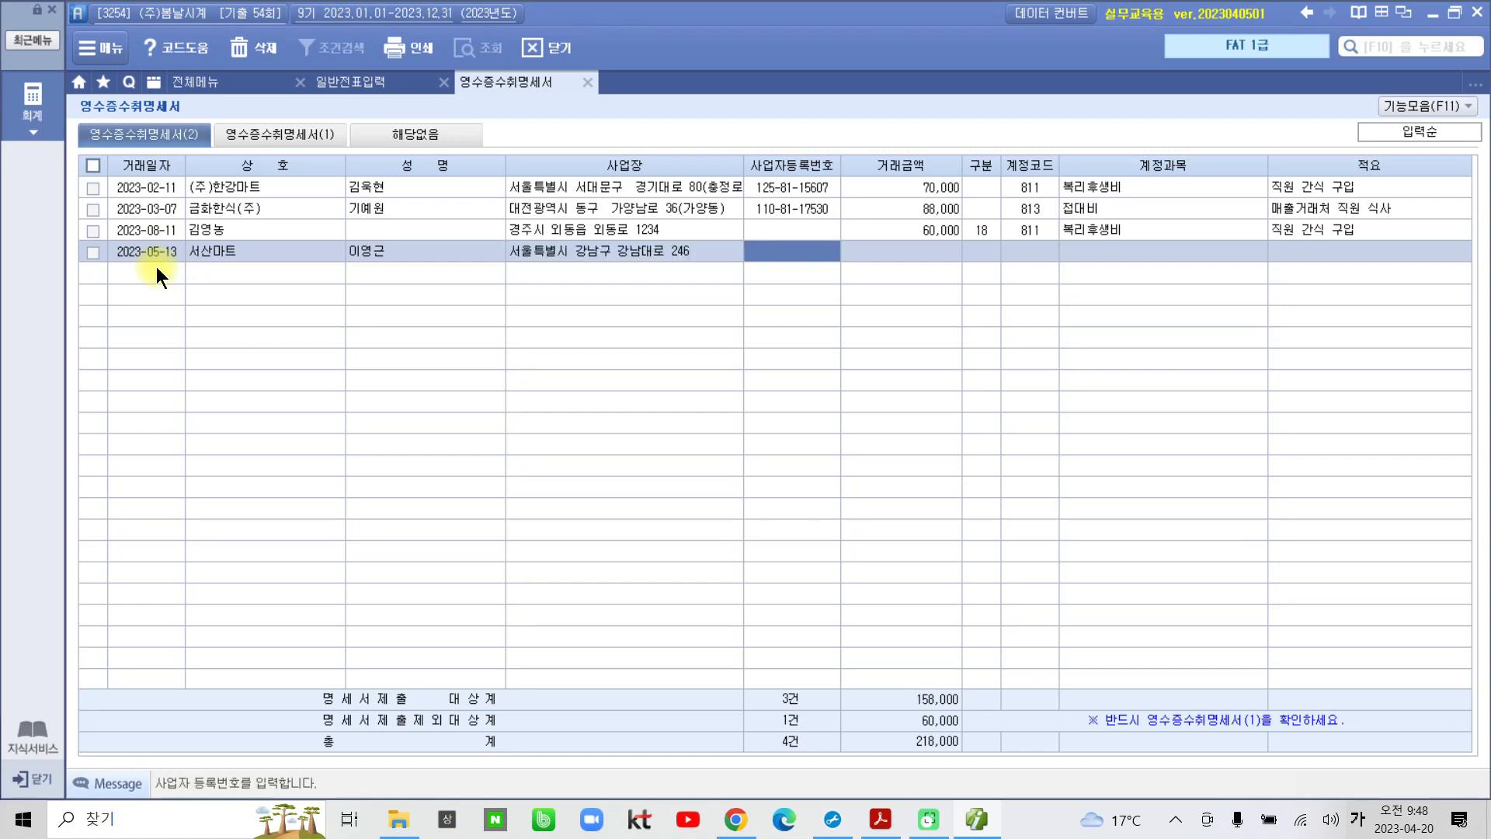
text(211)
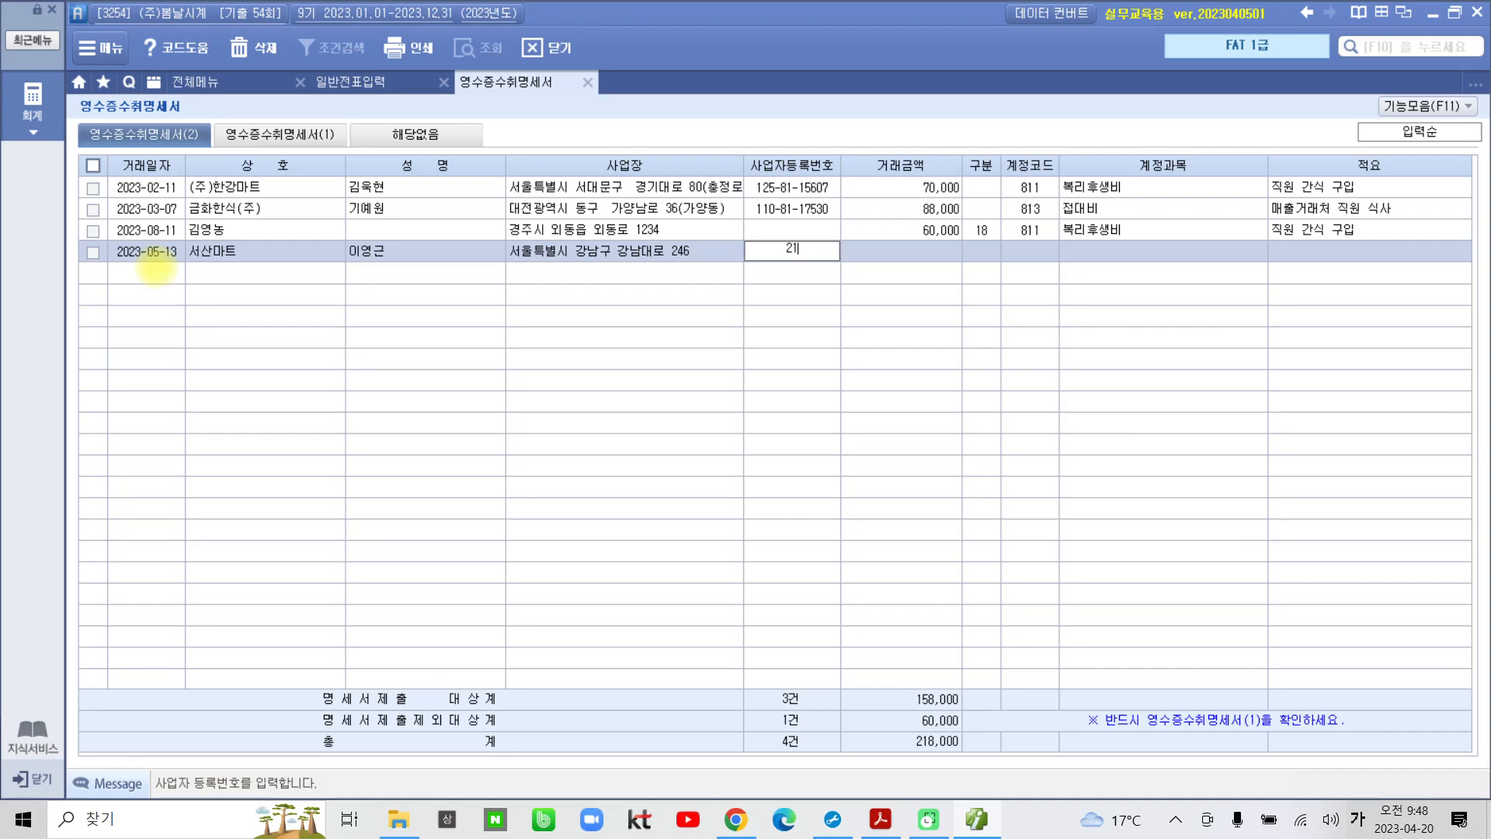
text(1424517)
key(Return)
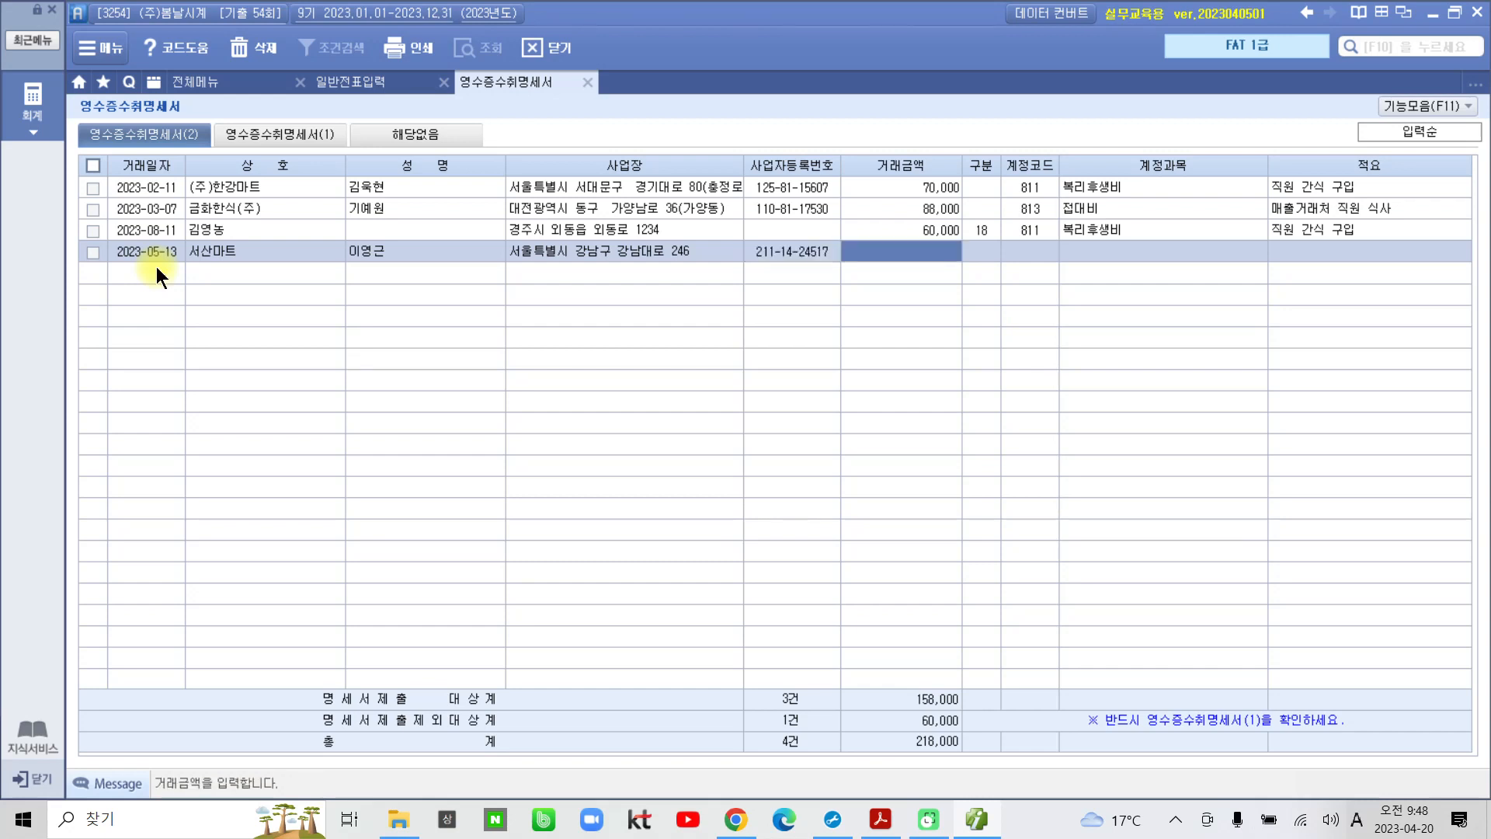
Set the 서산마트 entry's 거래금액 to 100,000 and its account code to 811, leaving 구분 blank.
text(1)
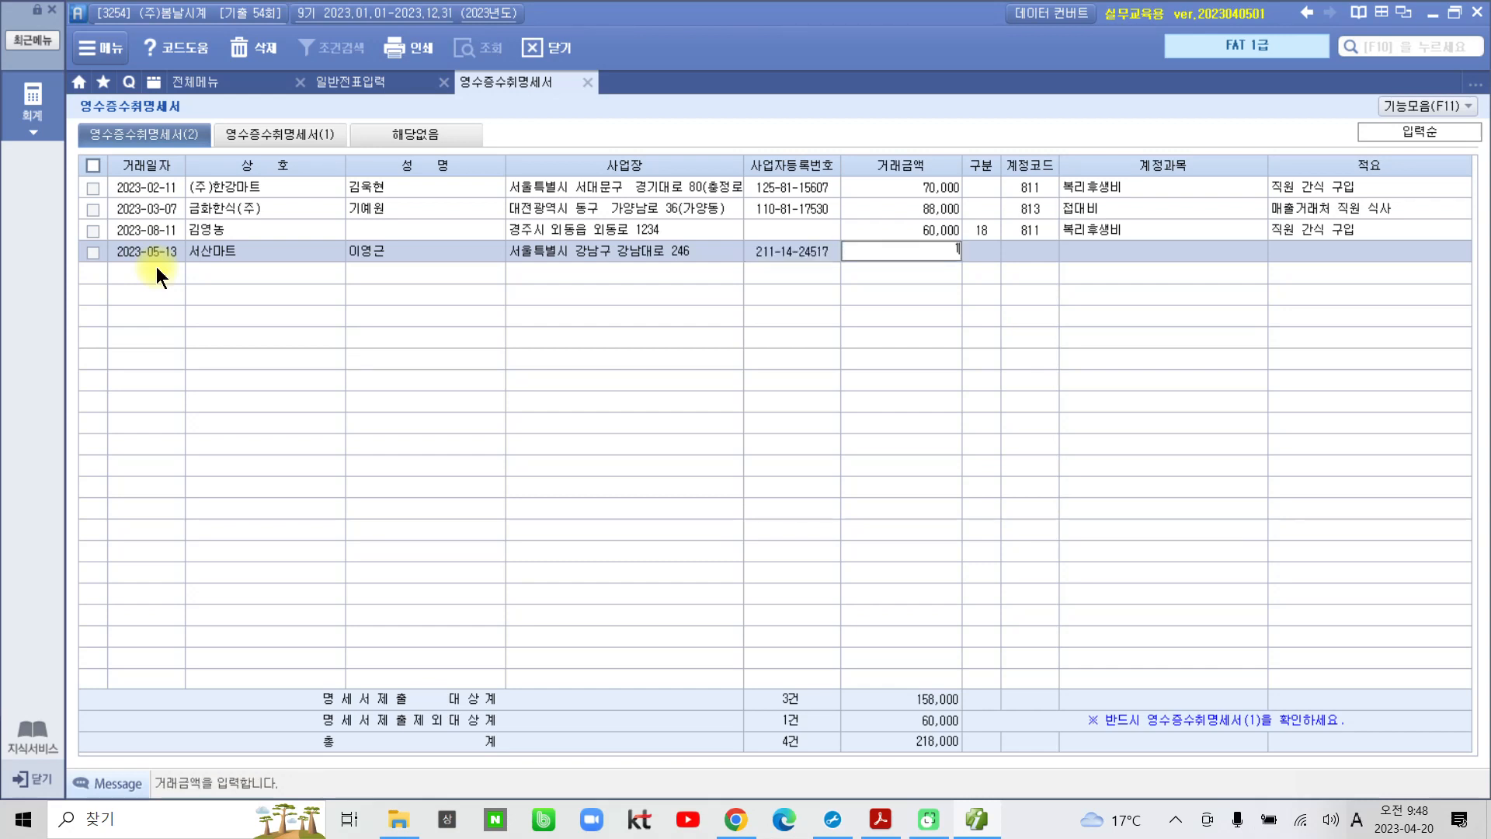
text(00,000)
key(Return)
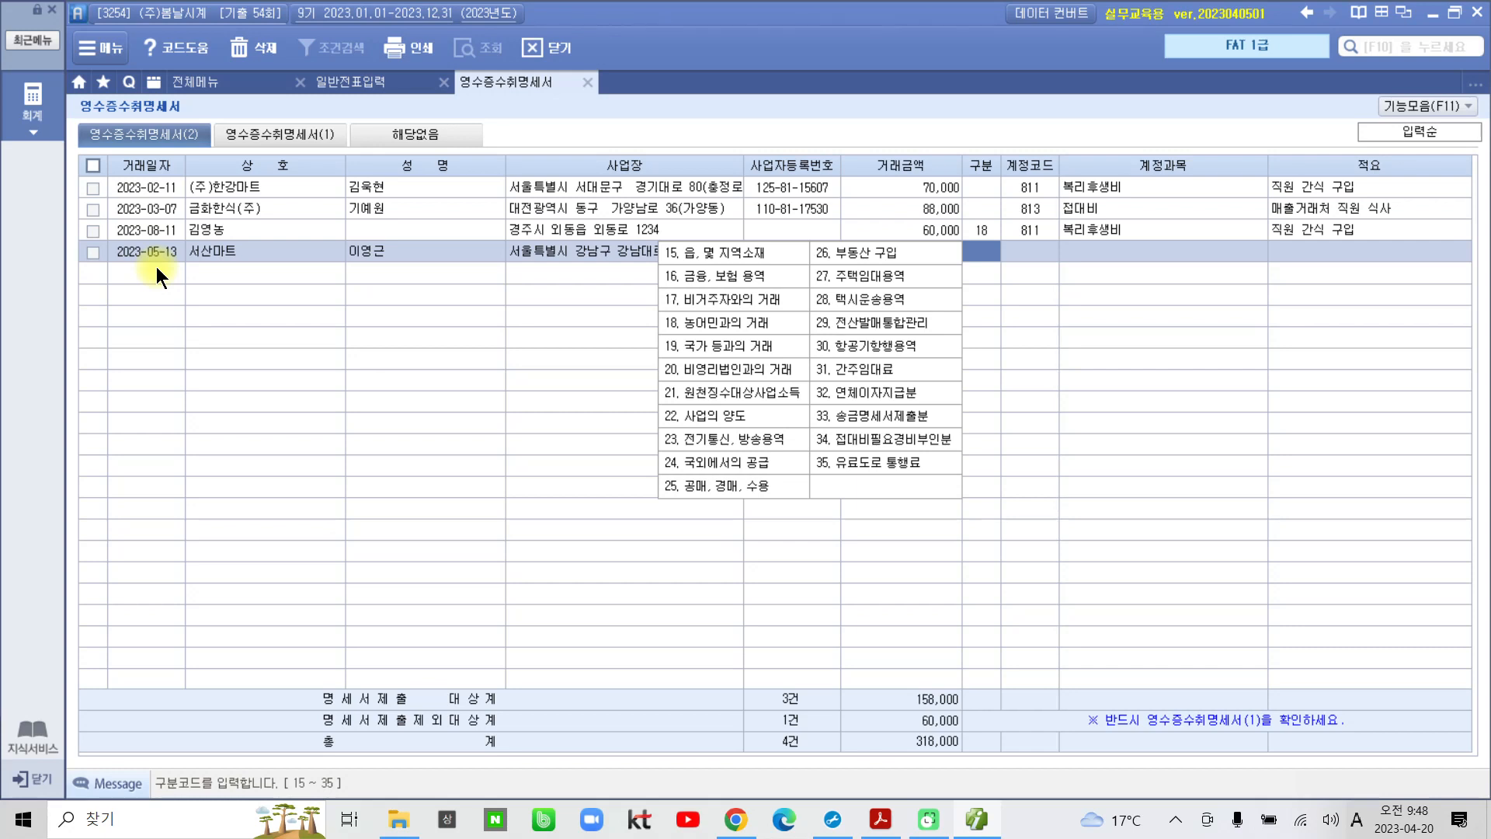
click(1405, 785)
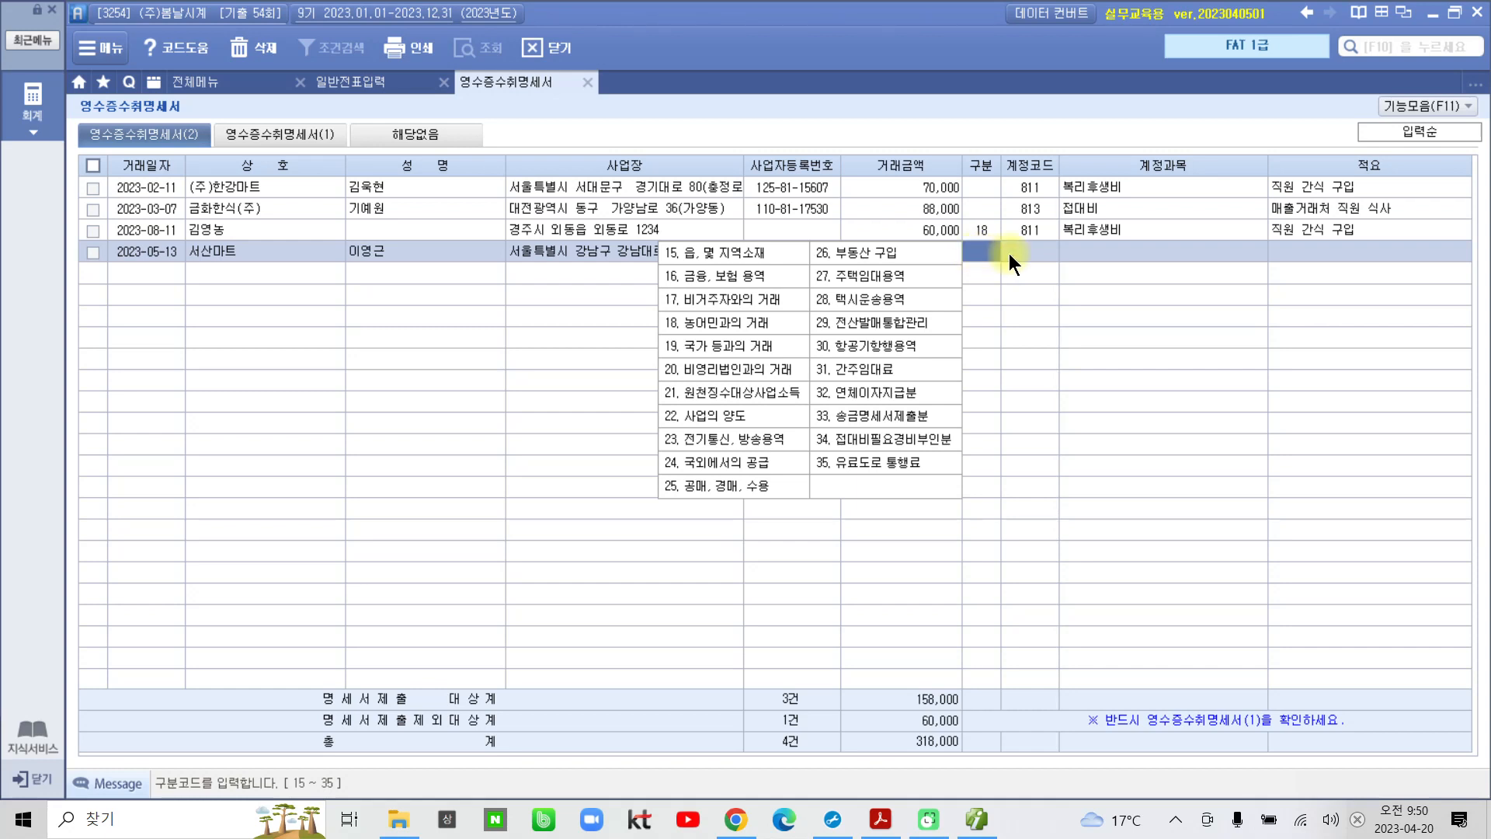
click(1028, 250)
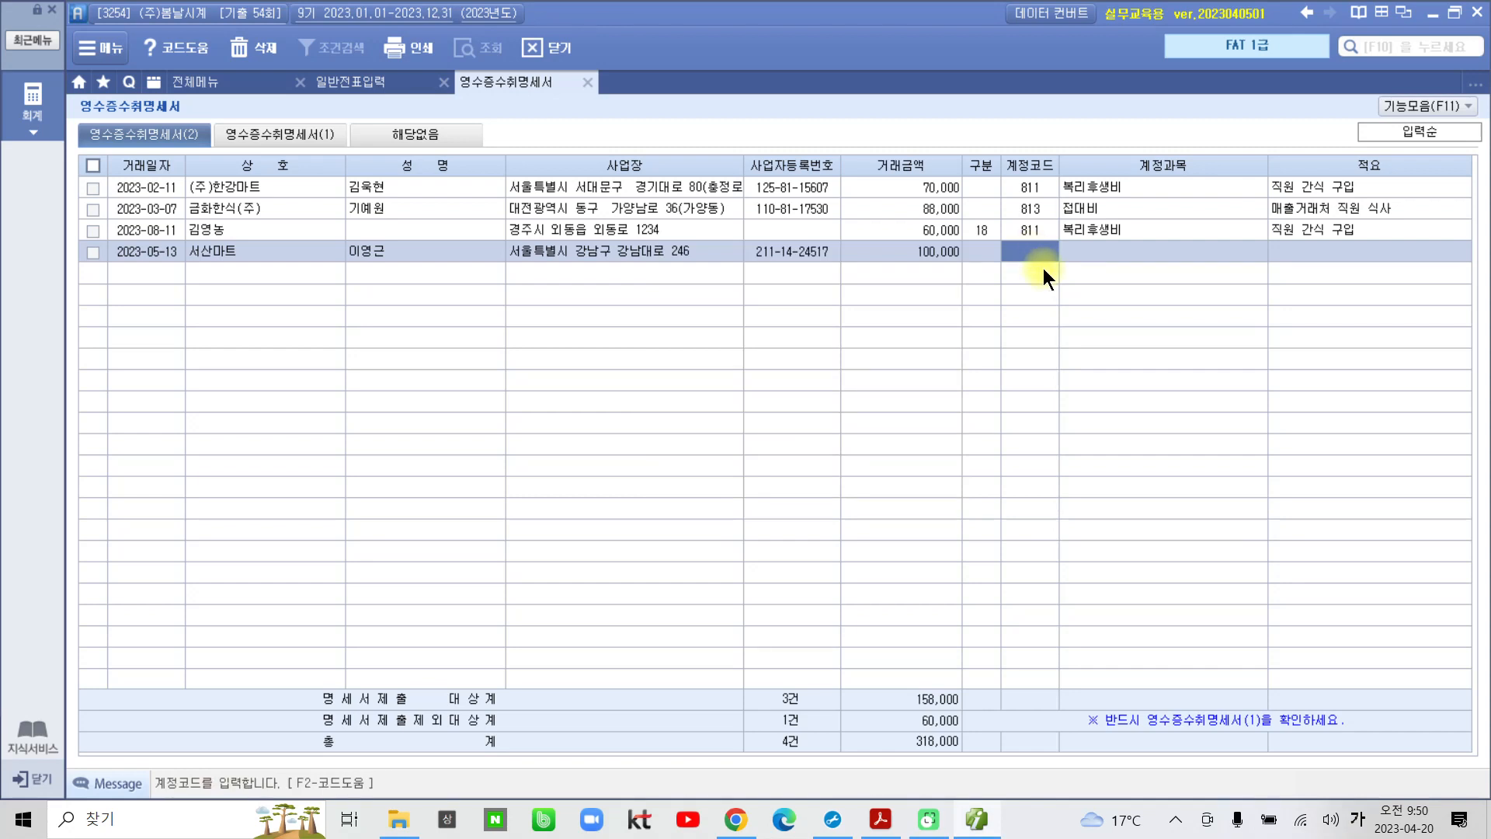
text(811)
key(Return)
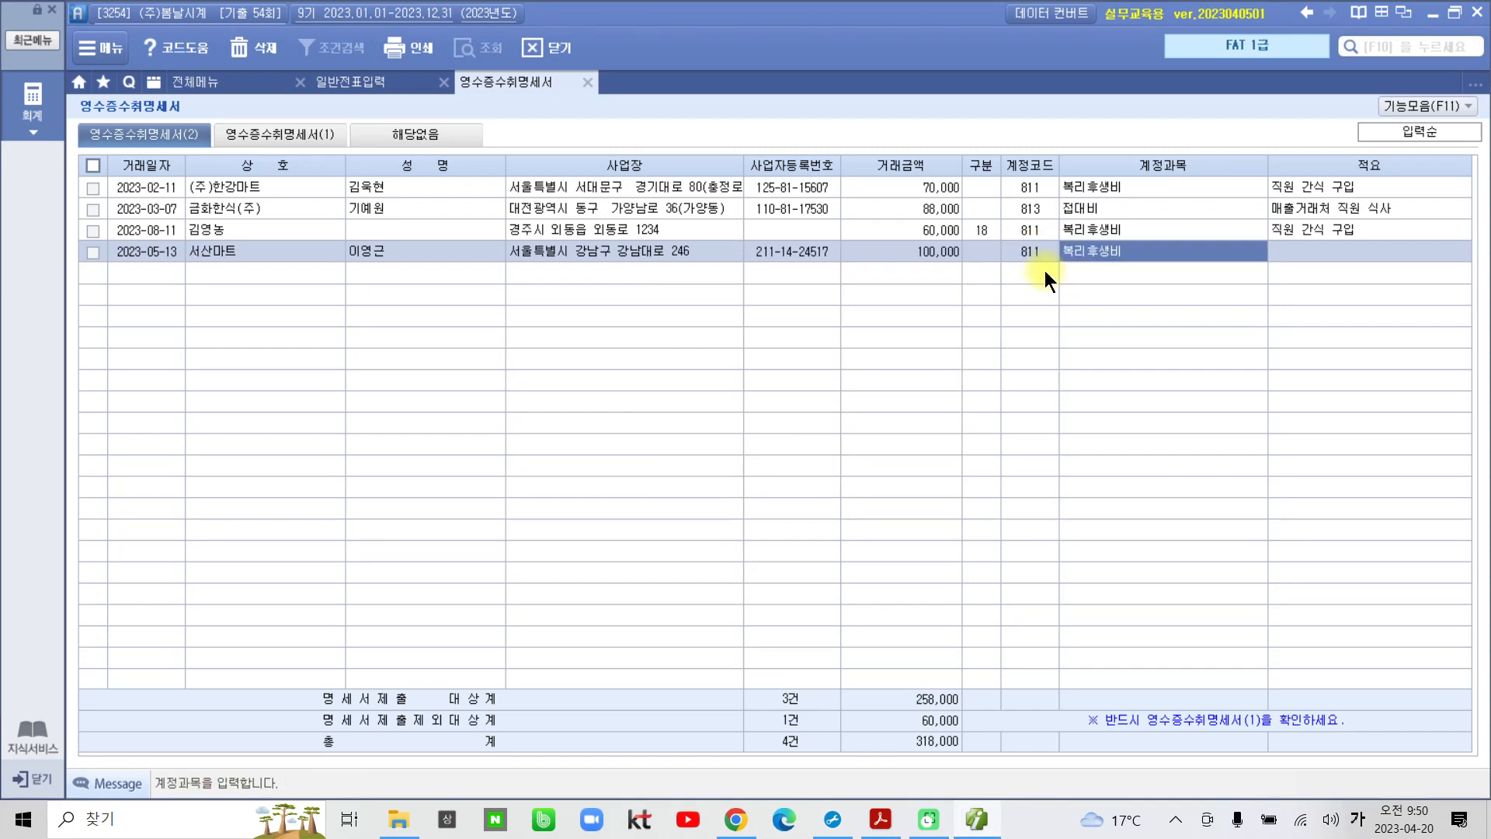
Enter 음료수 as the 적요 of the 서산마트 entry and complete the row.
click(1292, 251)
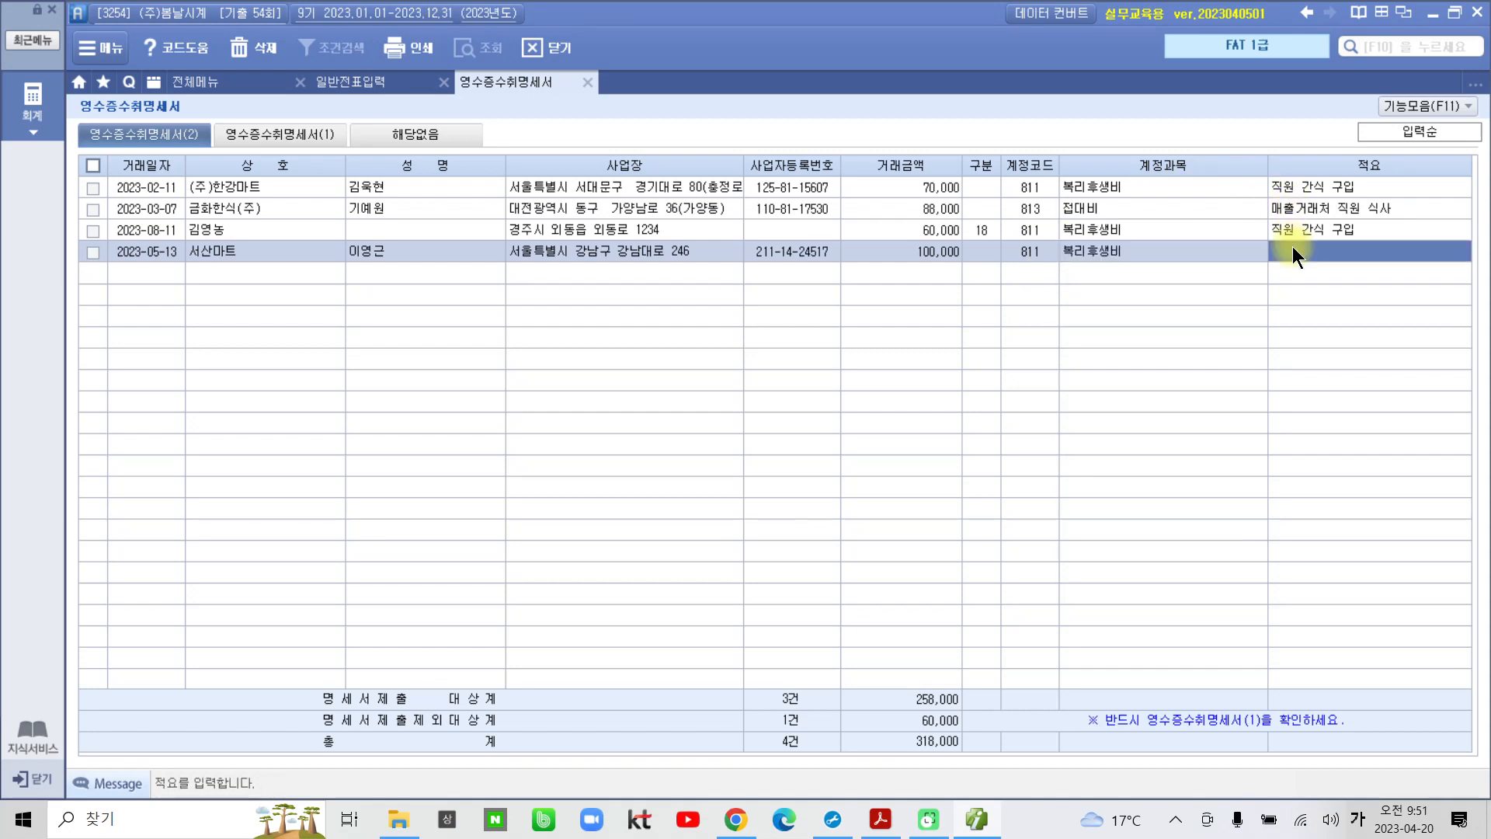
text(음)
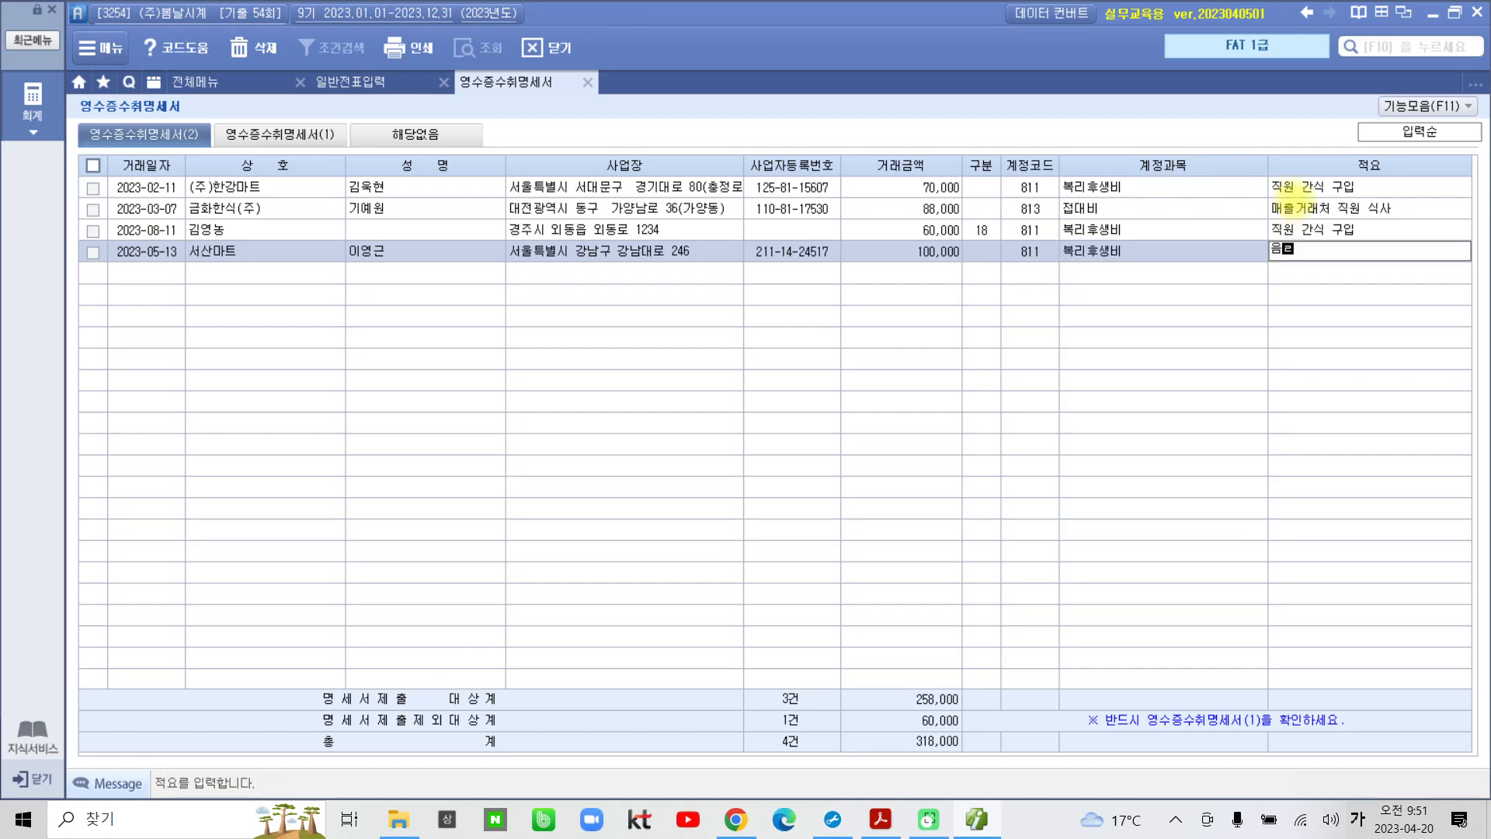
text(료수)
key(Return)
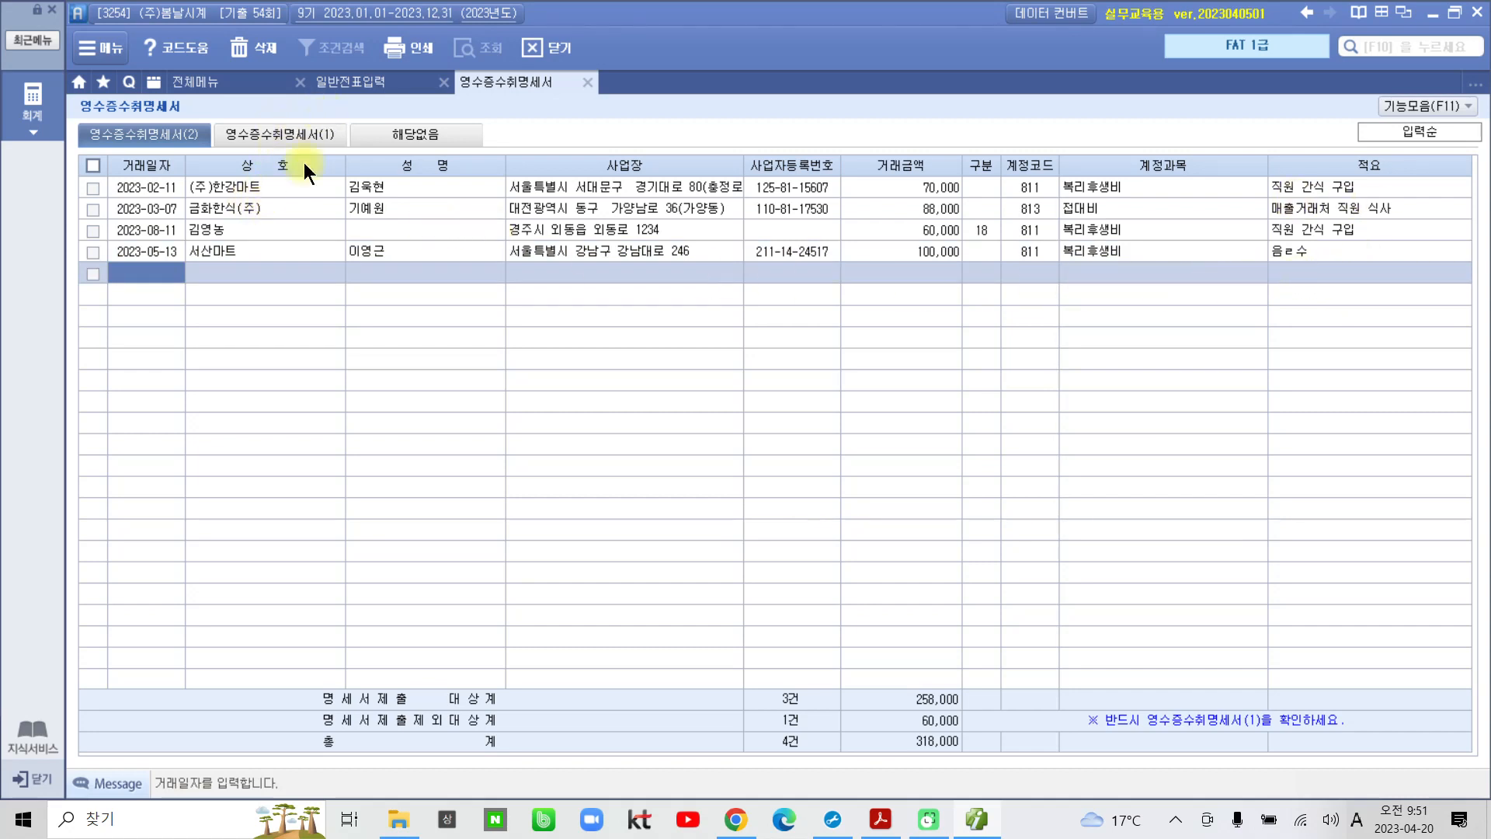
Switch to 영수증수취명세서(1) and load the entries from 명세서(2) into it.
click(291, 132)
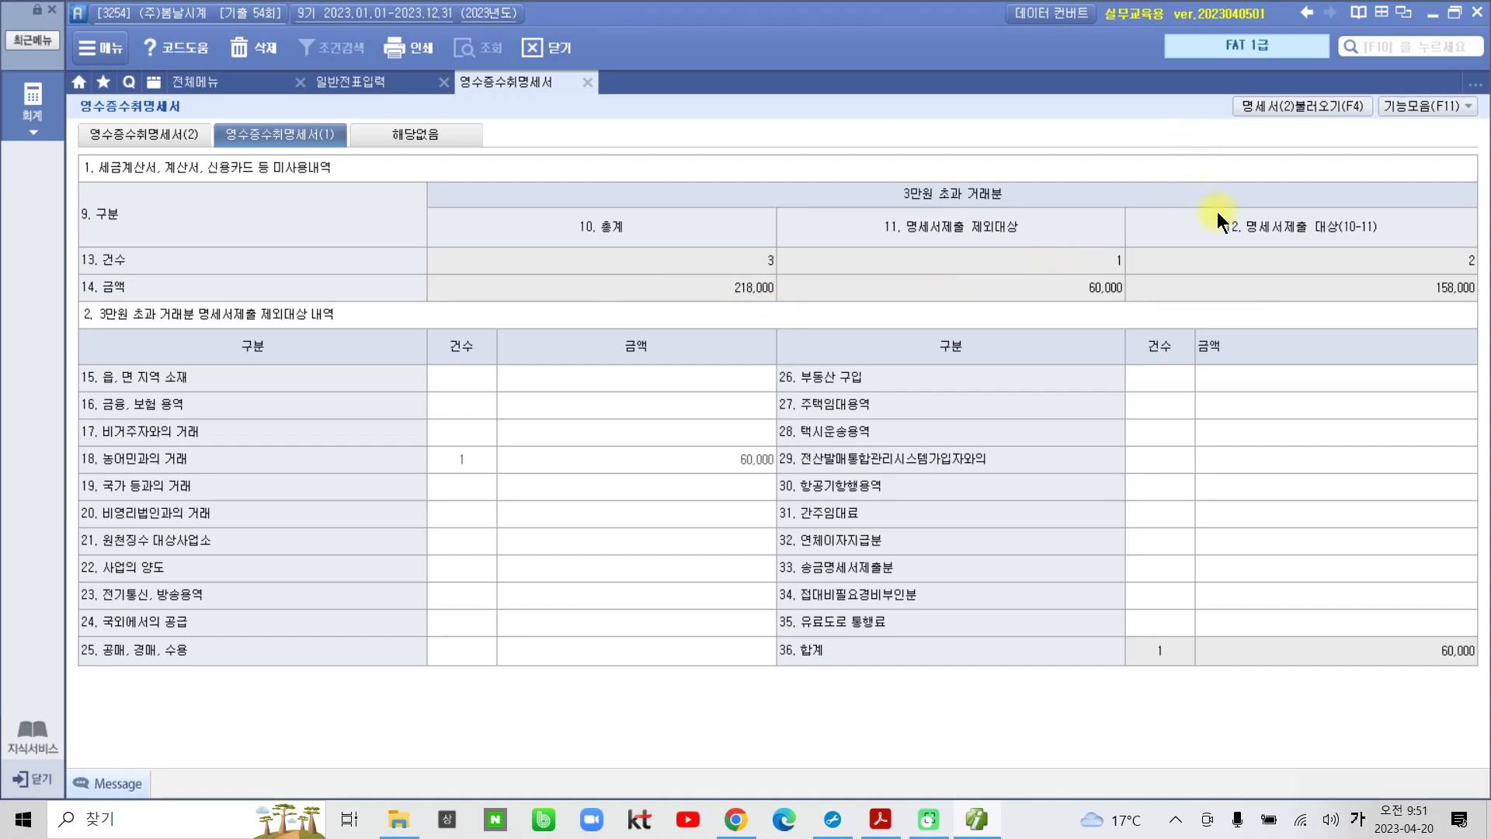
mouse_move(1219, 87)
mouse_down()
mouse_move(1375, 155)
mouse_move(1291, 243)
mouse_move(1292, 268)
mouse_up()
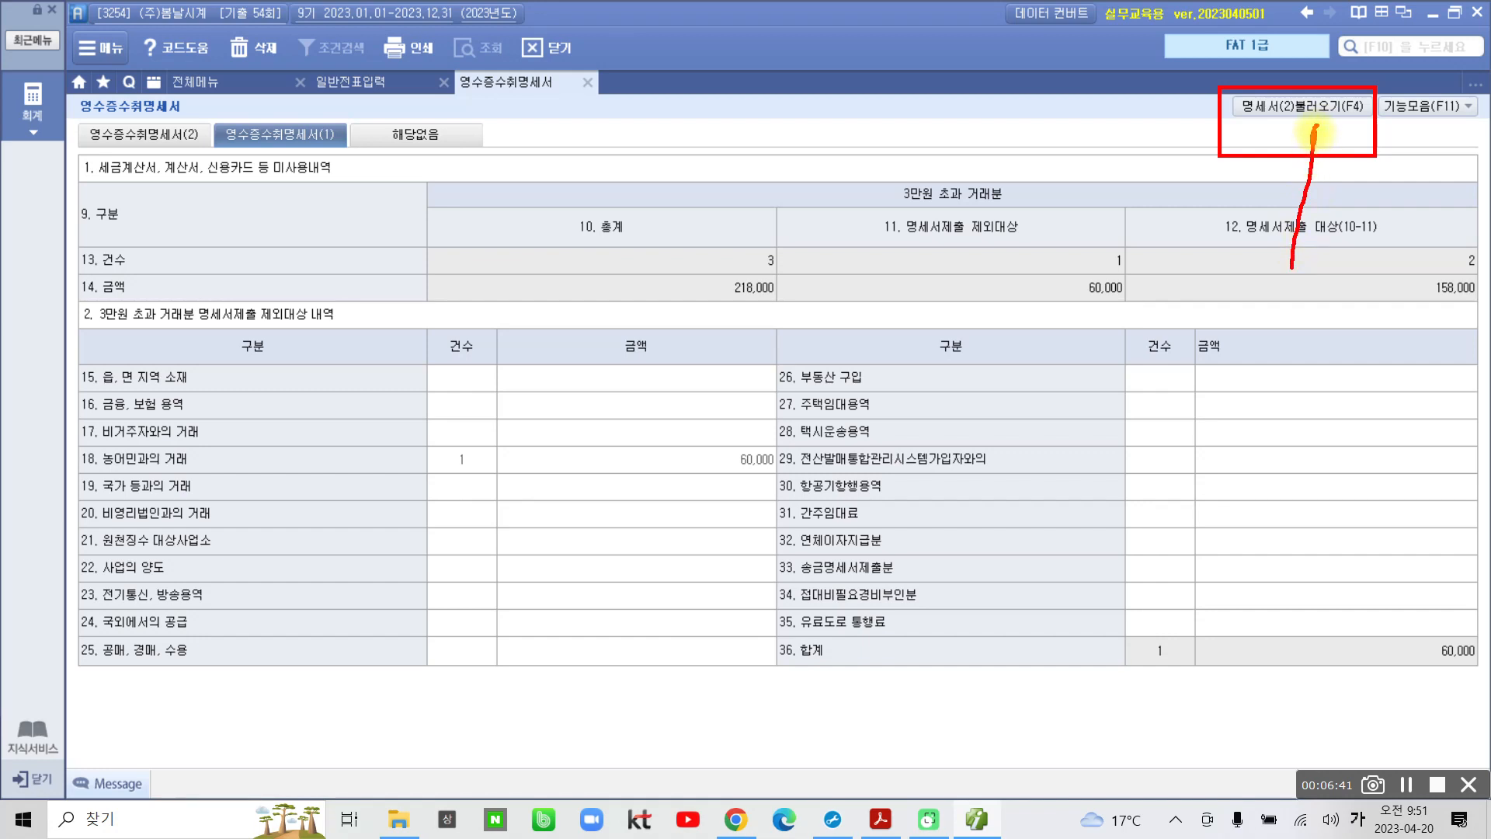
mouse_move(1327, 119)
mouse_down()
mouse_move(1299, 99)
mouse_move(1264, 117)
mouse_move(1330, 100)
mouse_up()
click(1306, 108)
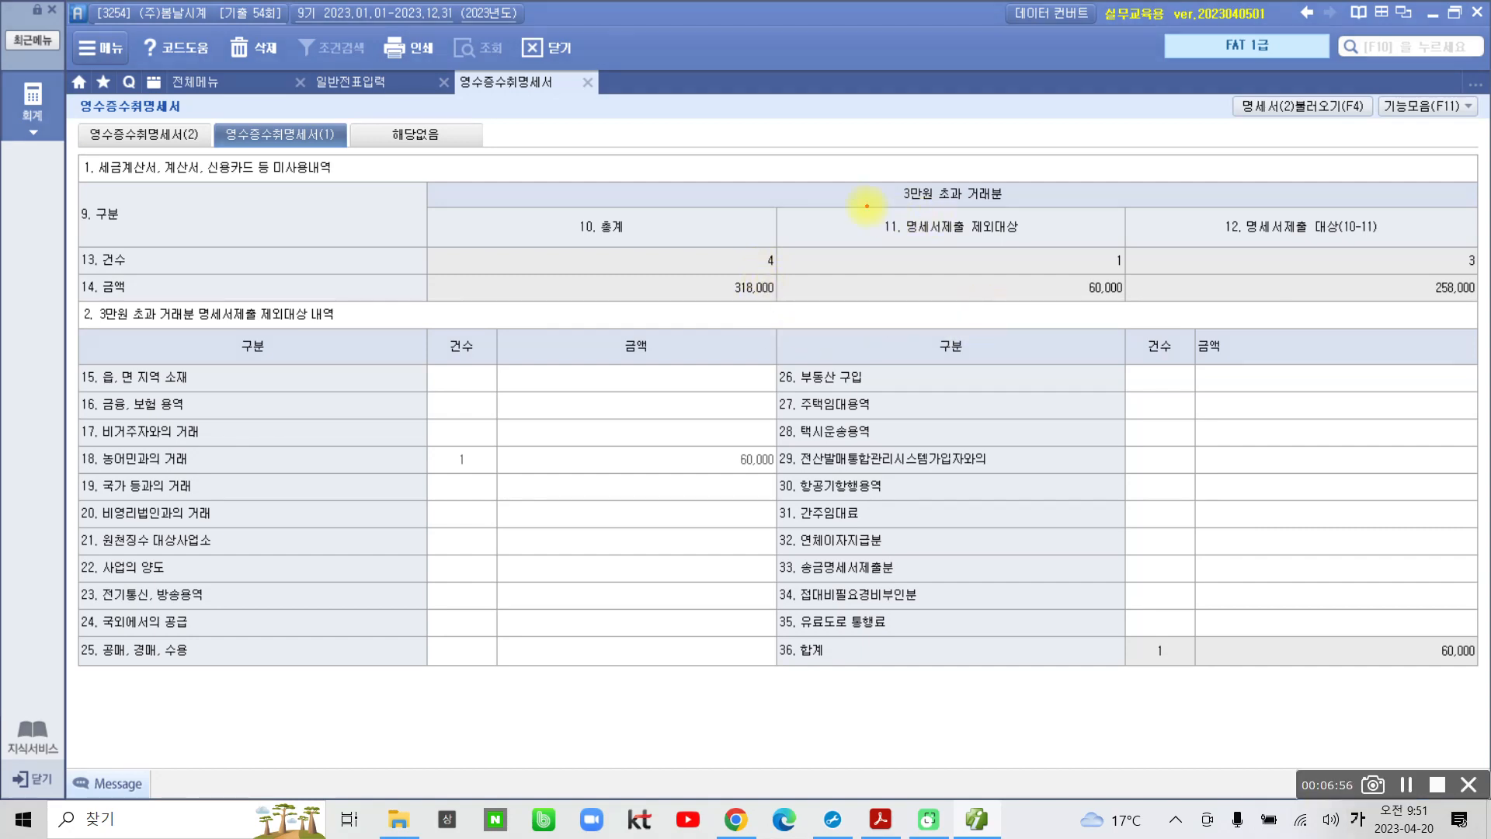
Examine the 명세서제출 제외대상 and 명세서제출 대상 counts and amounts, and return to 일반전표입력.
drag(867, 206, 1053, 246)
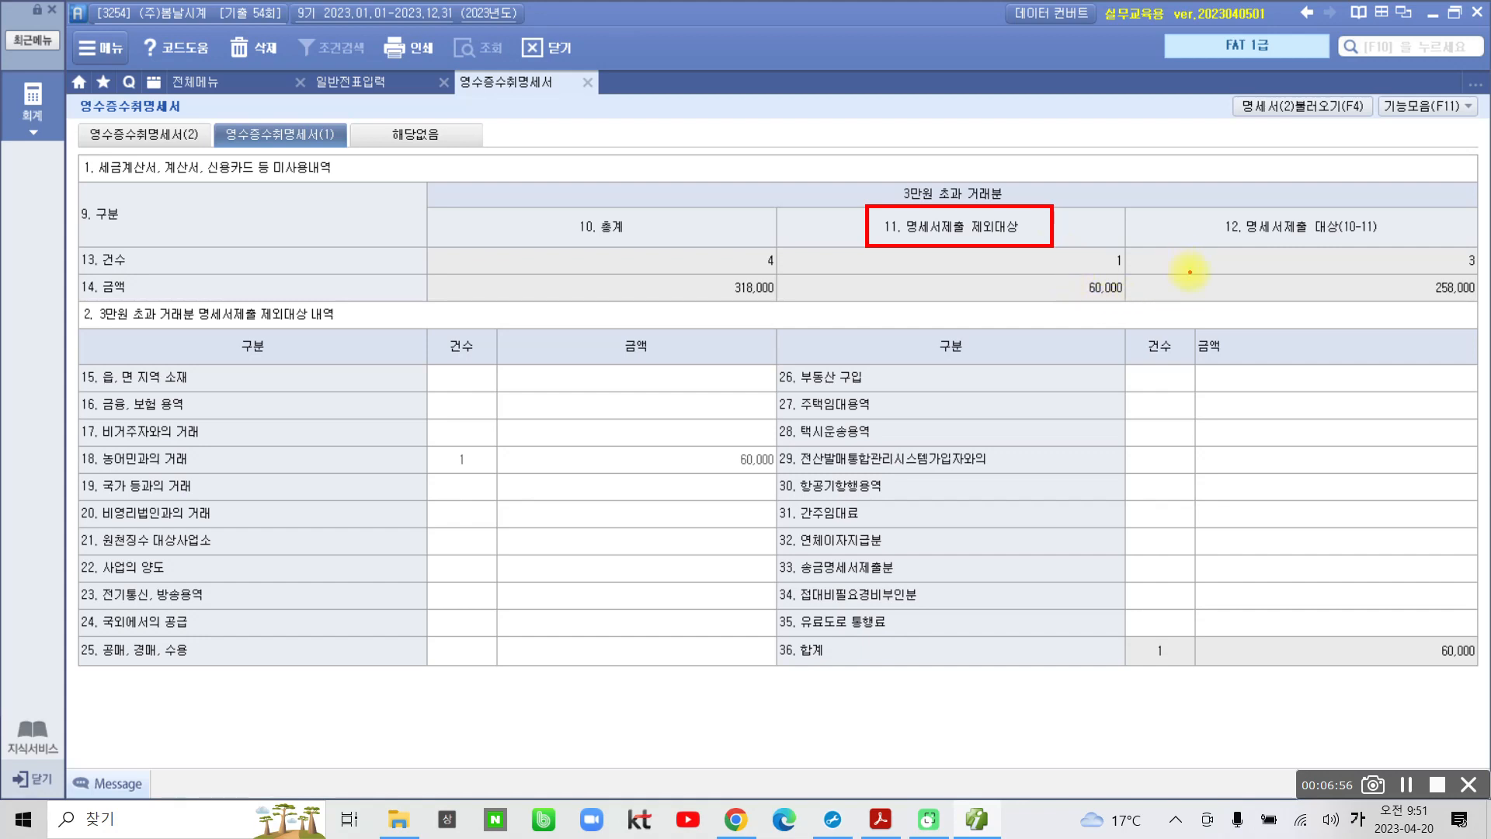
mouse_move(1211, 203)
mouse_down()
mouse_move(1214, 237)
mouse_move(1382, 244)
mouse_move(1367, 202)
mouse_move(1218, 203)
mouse_up()
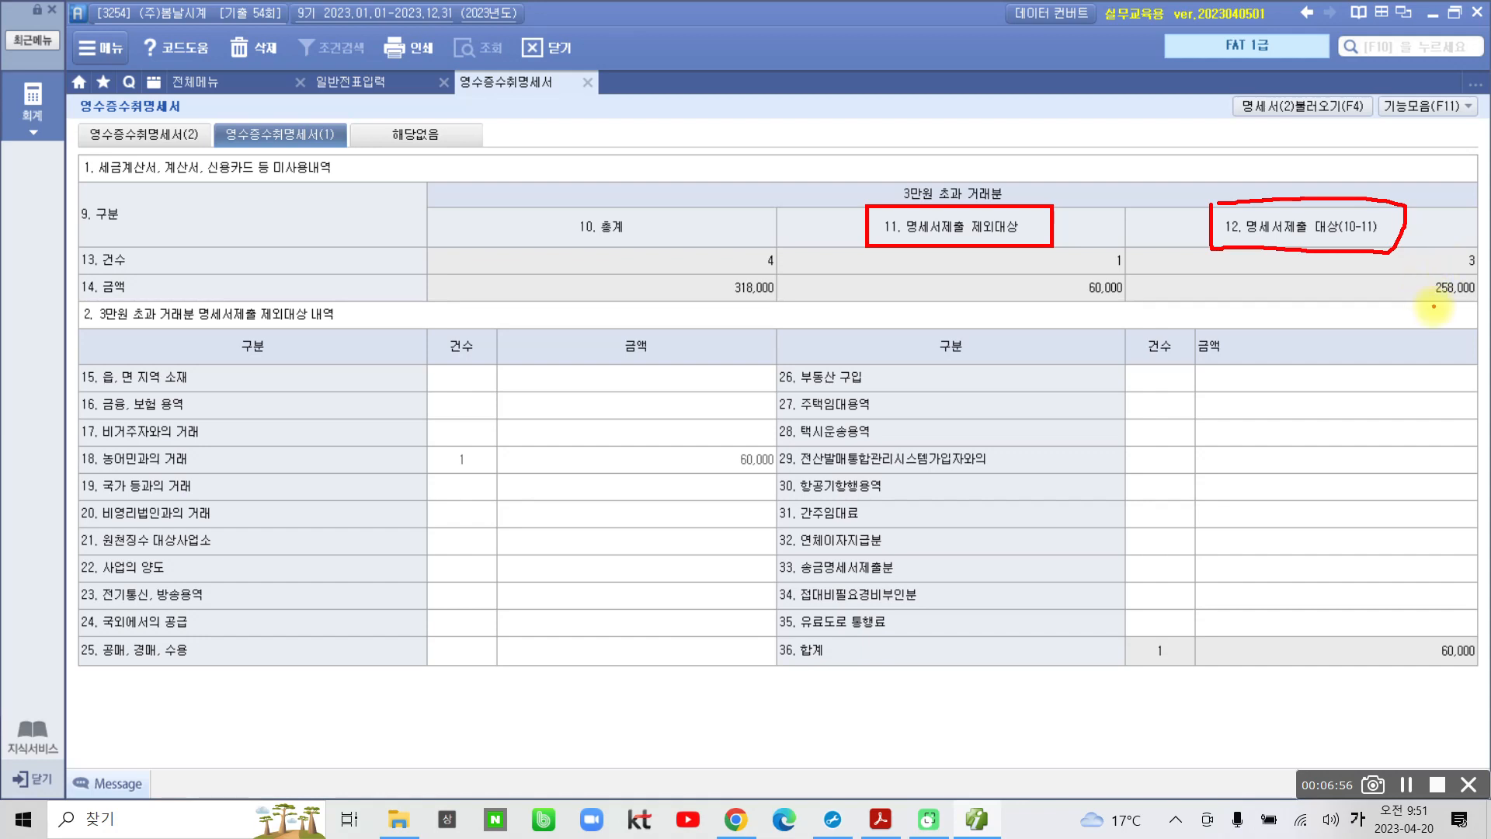
mouse_move(1457, 305)
mouse_down()
mouse_move(1413, 261)
mouse_move(1470, 237)
mouse_move(1484, 299)
mouse_move(1457, 315)
mouse_up()
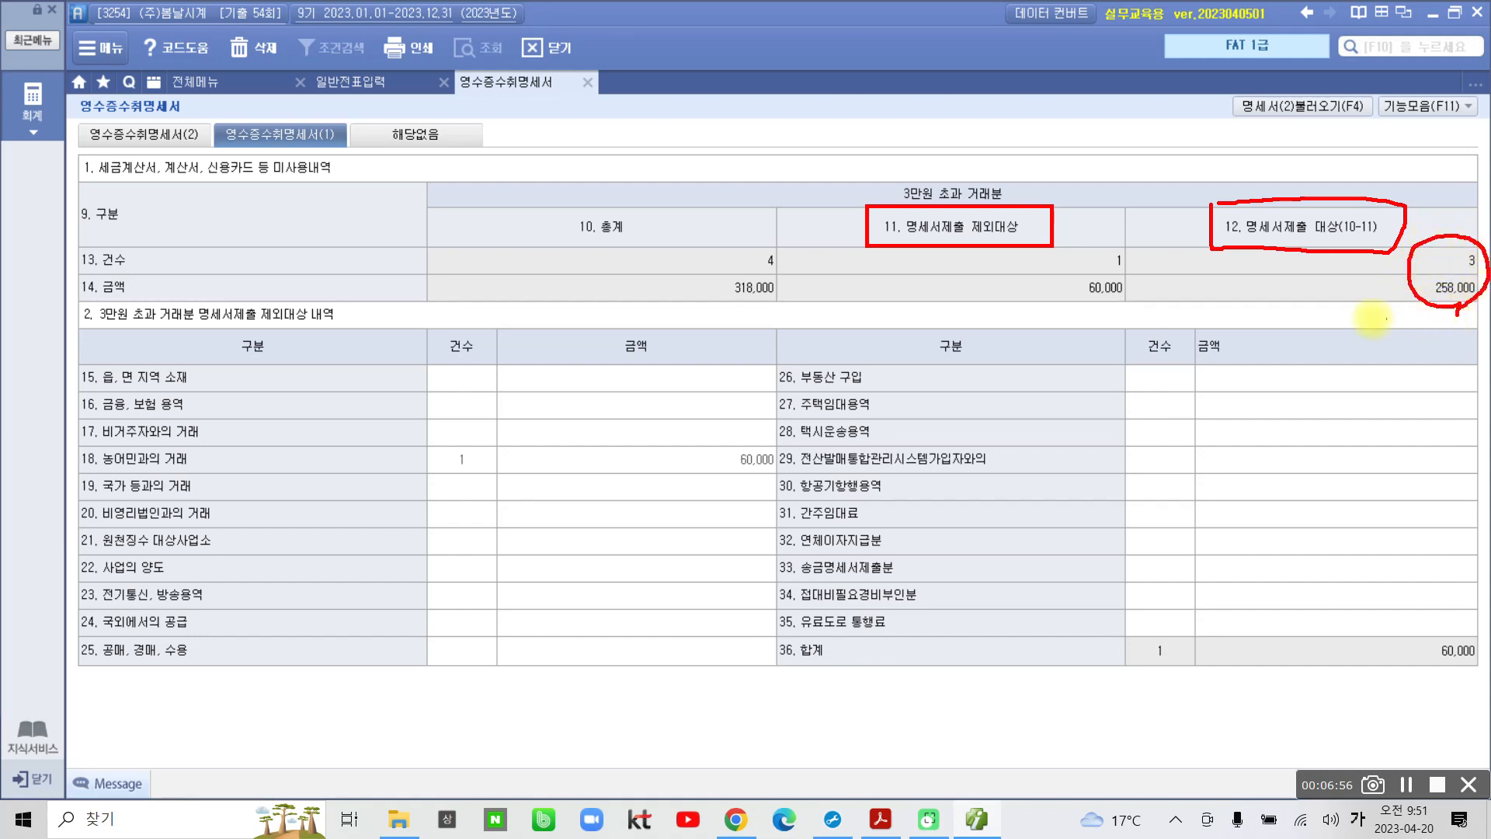
key(Escape)
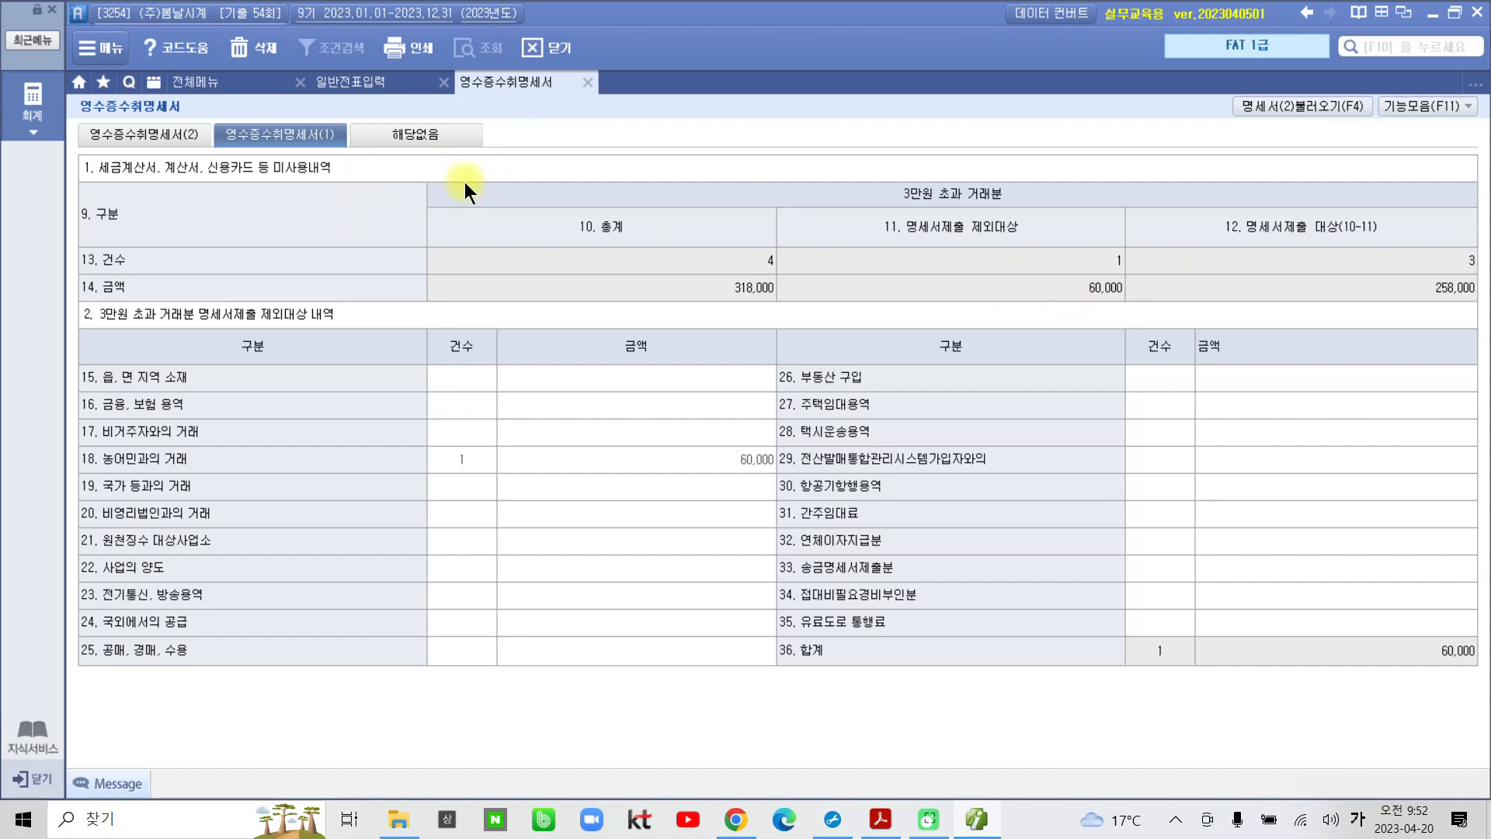
click(365, 82)
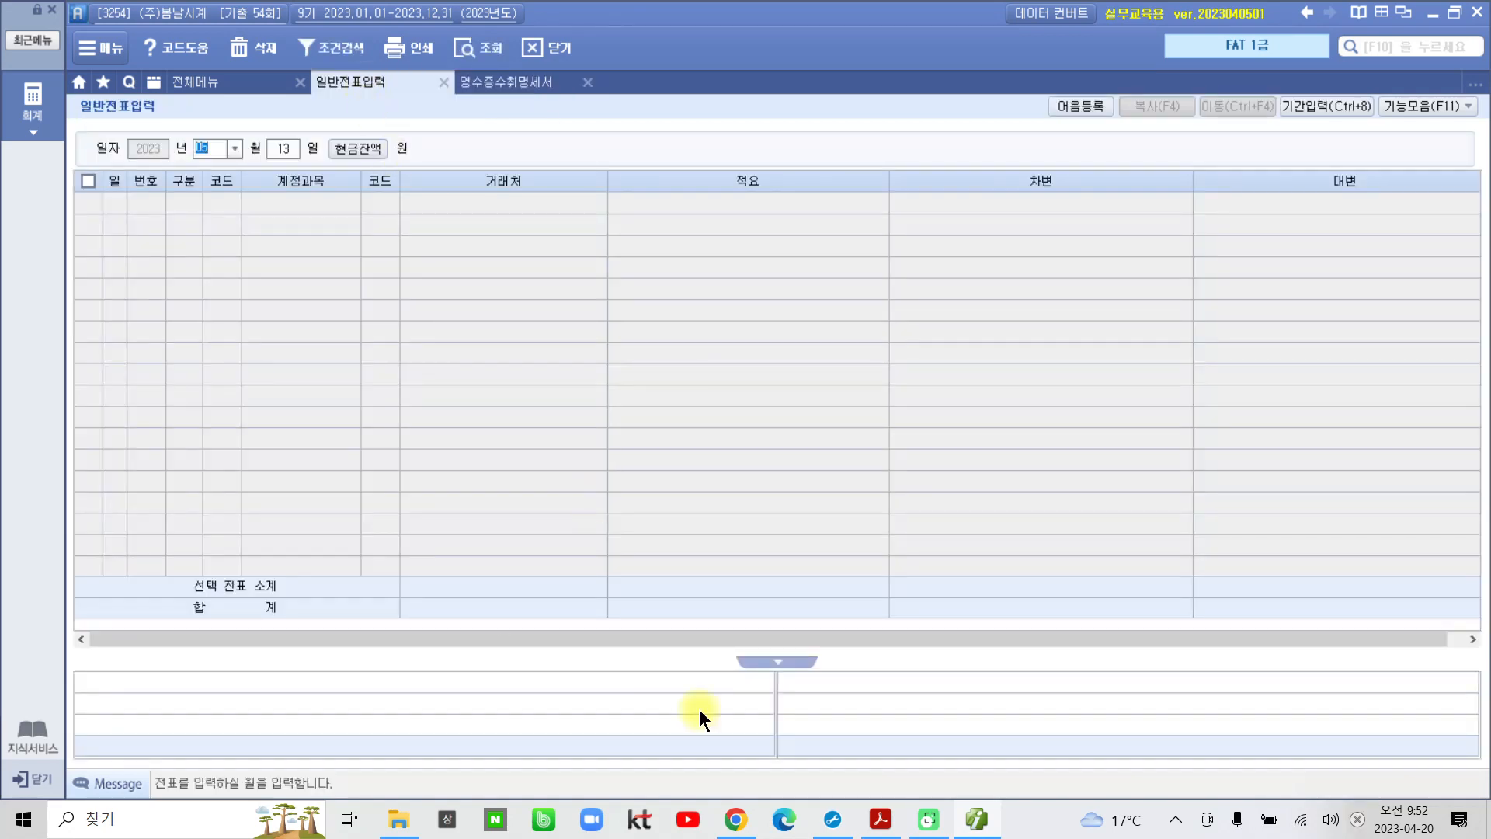
Switch to the exam PDF in Acrobat Reader, go to question 2 기타 일반거래, and highlight 5월분 급여대장 in the payroll title.
click(880, 820)
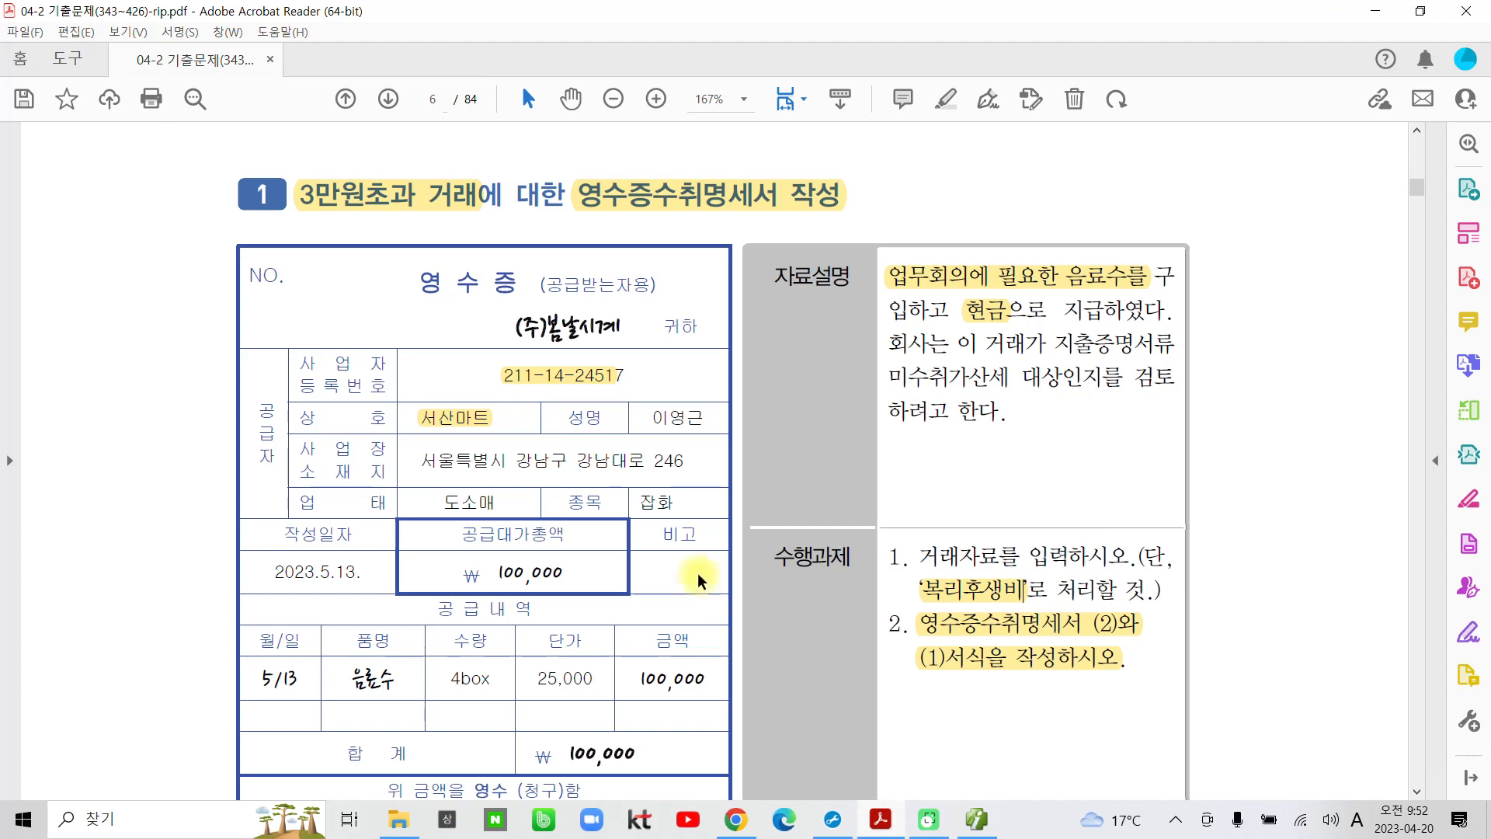
scroll(700, 579, down, 5)
scroll(699, 579, down, 15)
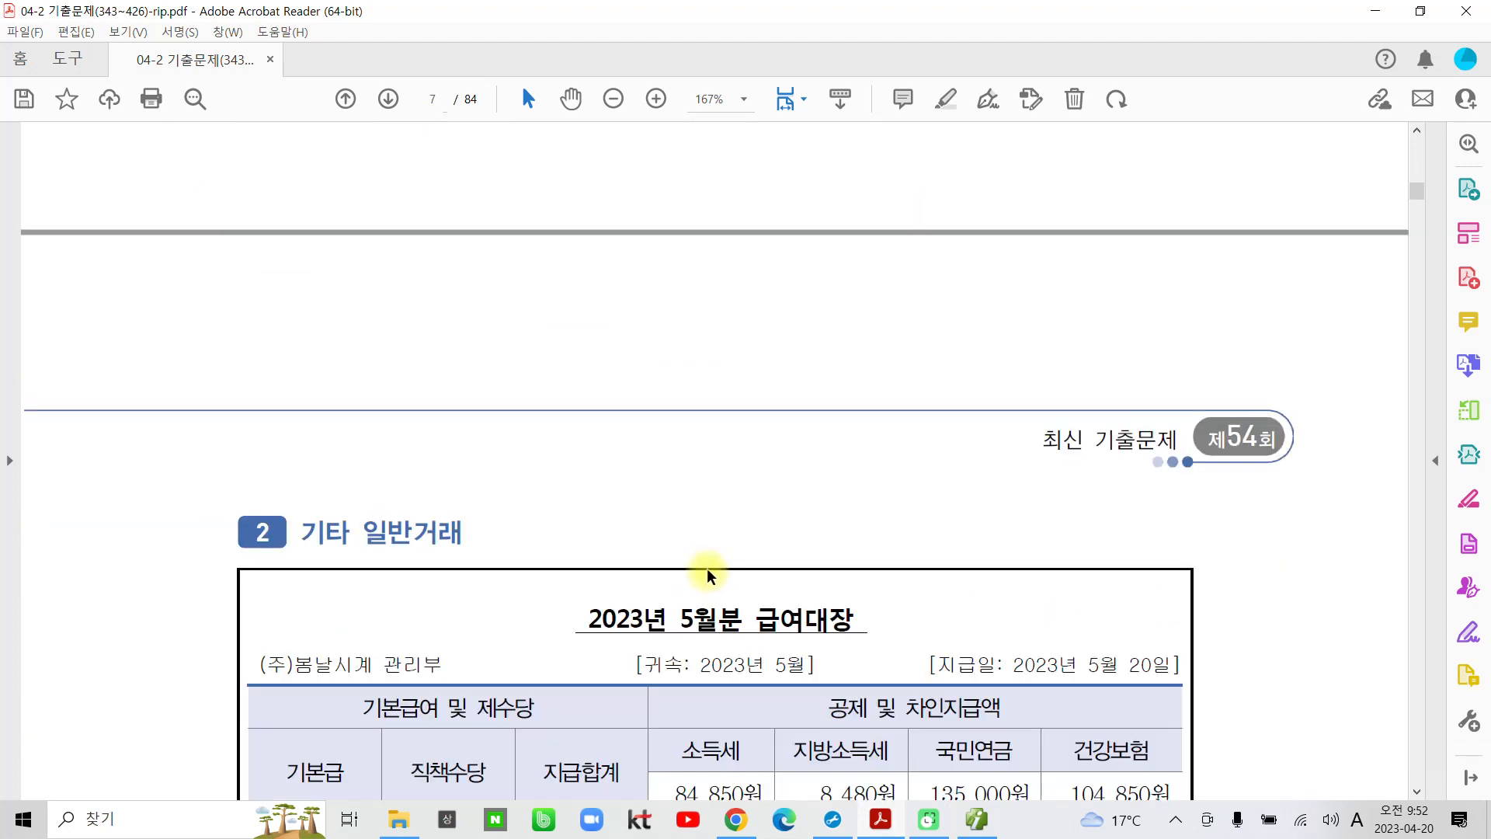
scroll(709, 575, down, 2)
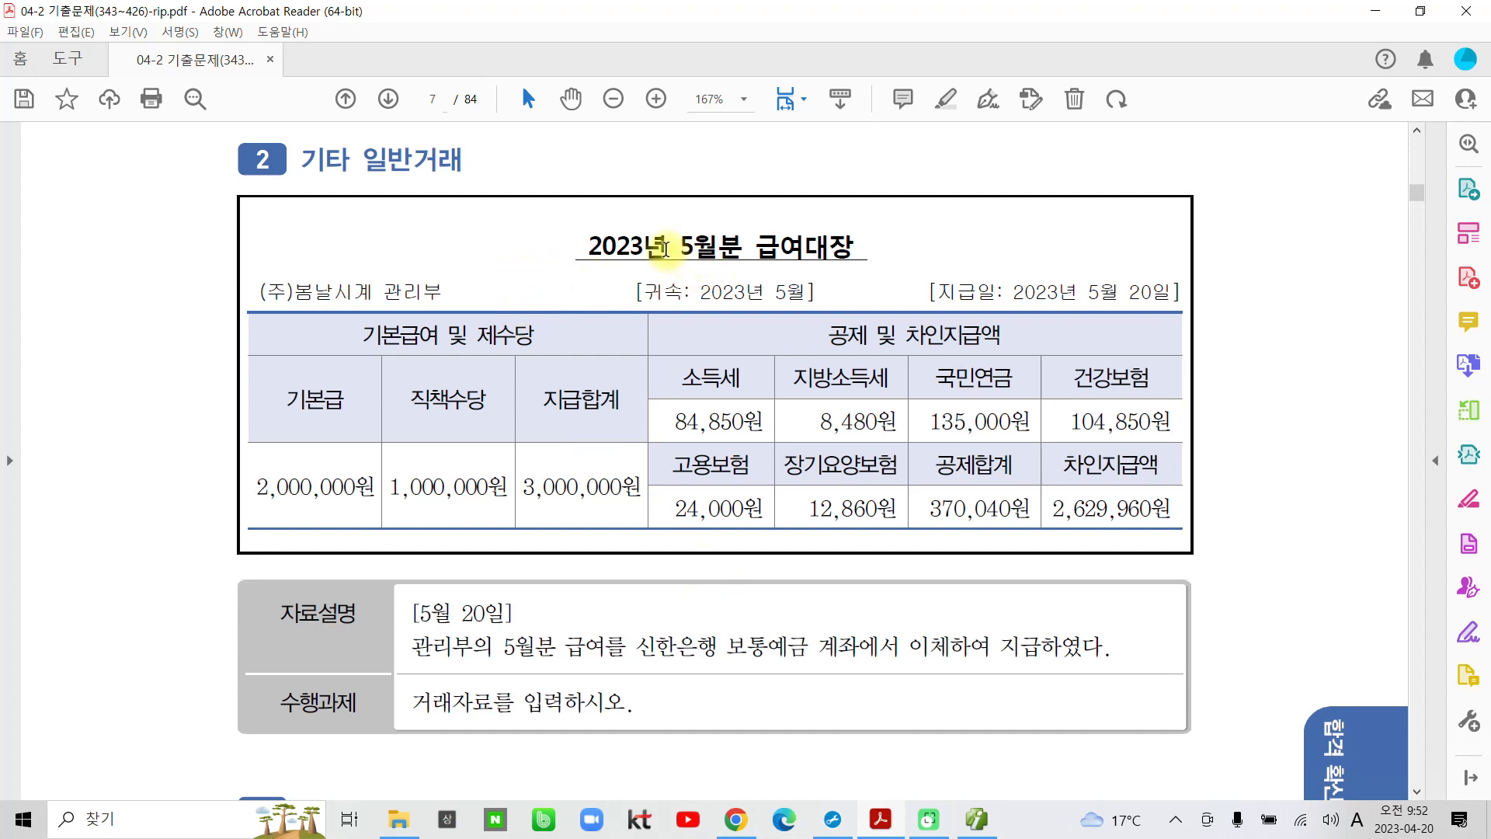
drag(679, 247, 792, 248)
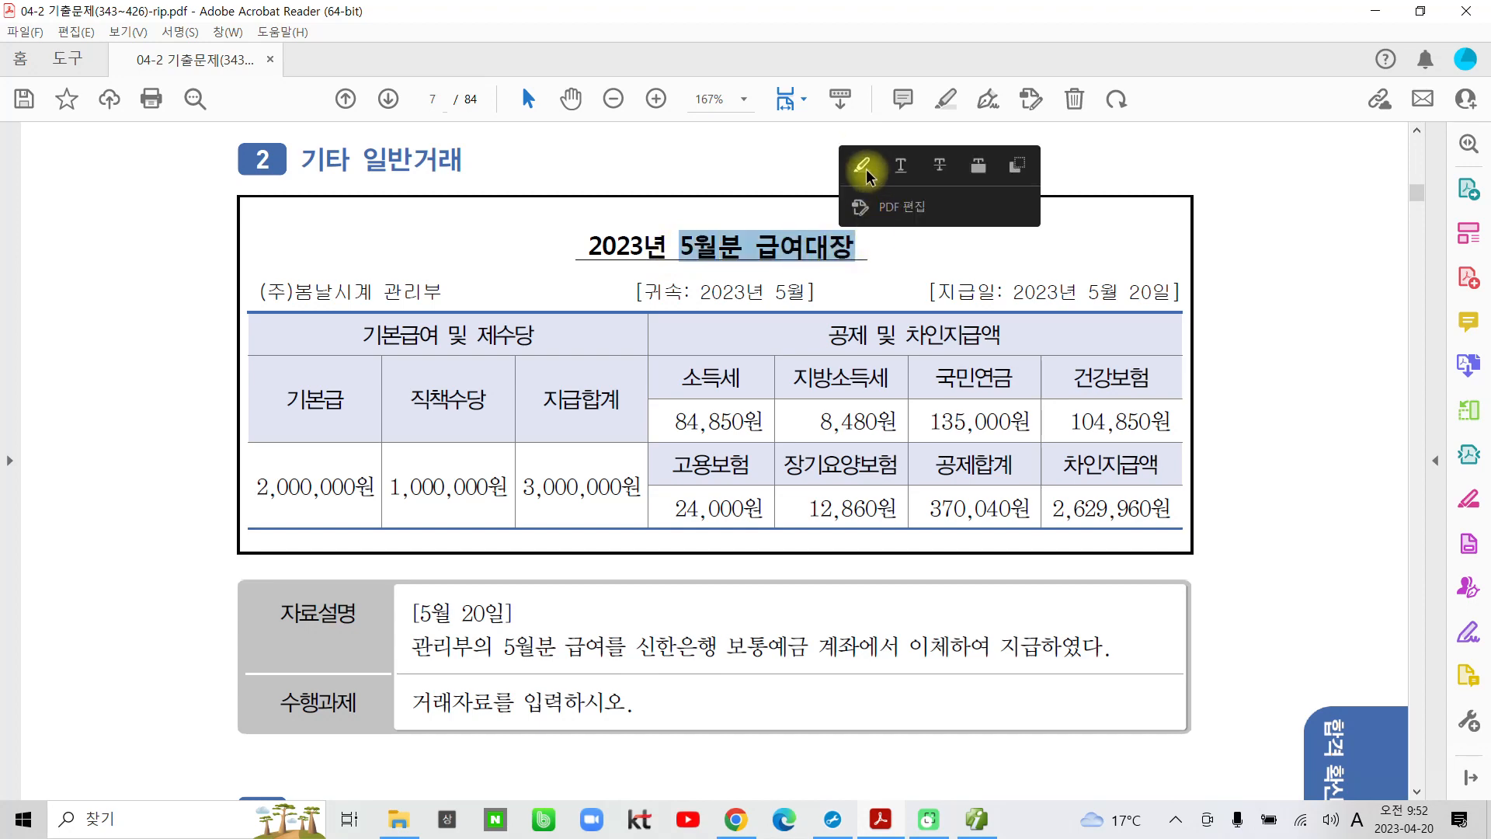
click(862, 163)
Highlight the 지급합계 amount 3,000,000원 and the 공제합계 amount 370,040원 in the payroll table.
scroll(612, 454, down, 3)
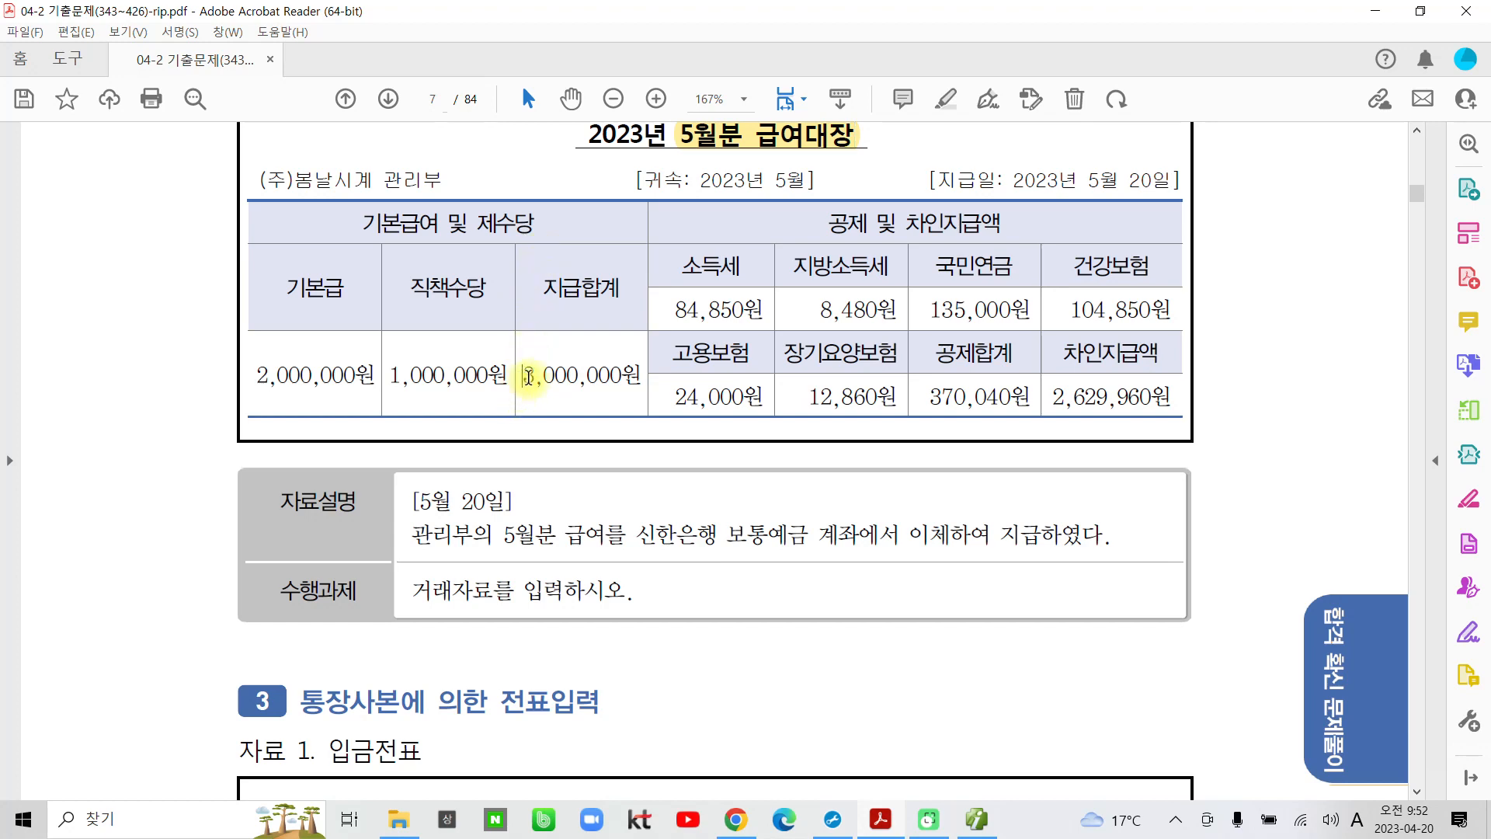
drag(521, 376, 639, 377)
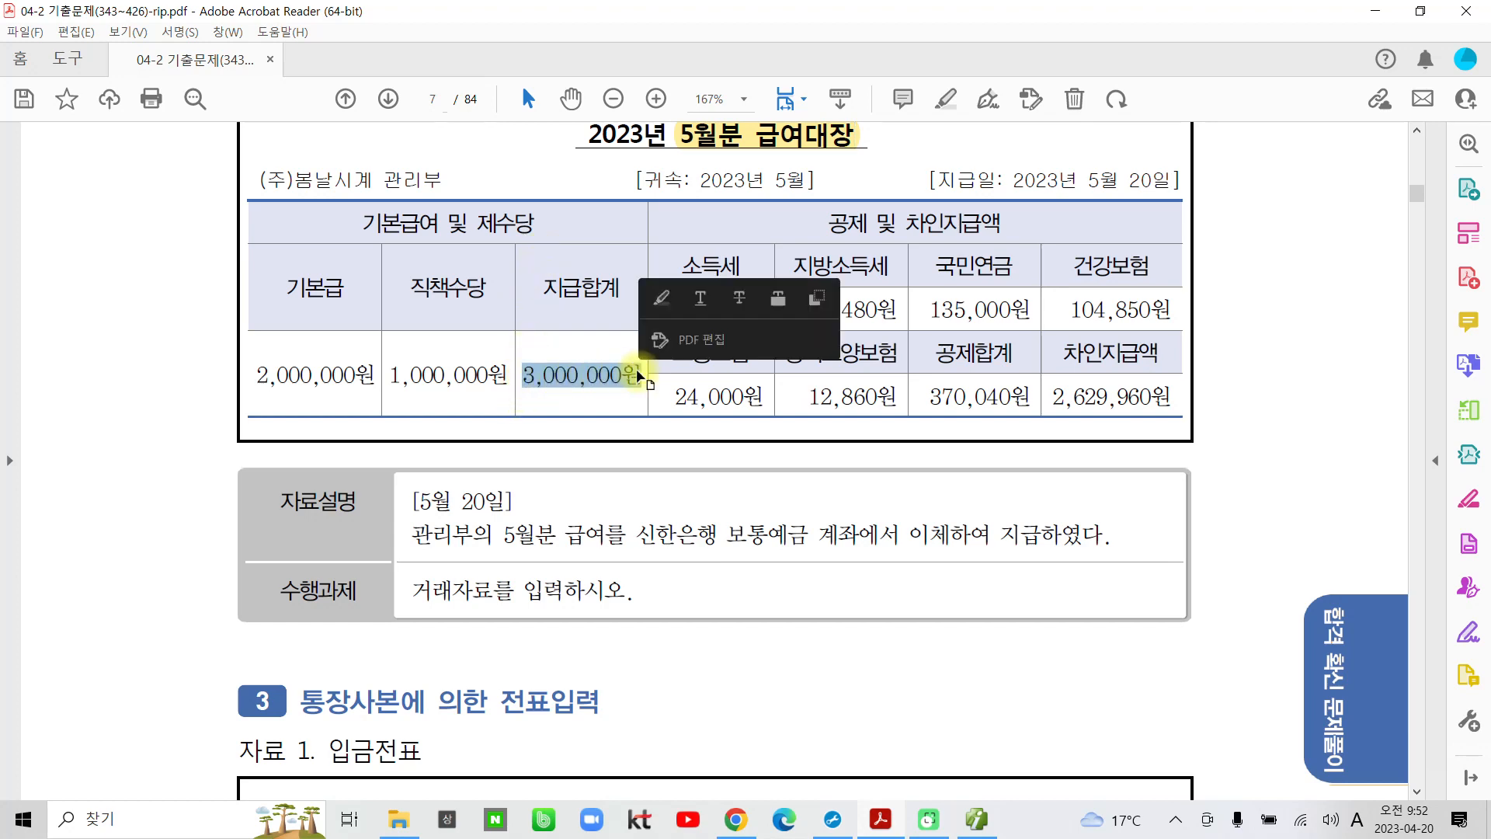
click(662, 297)
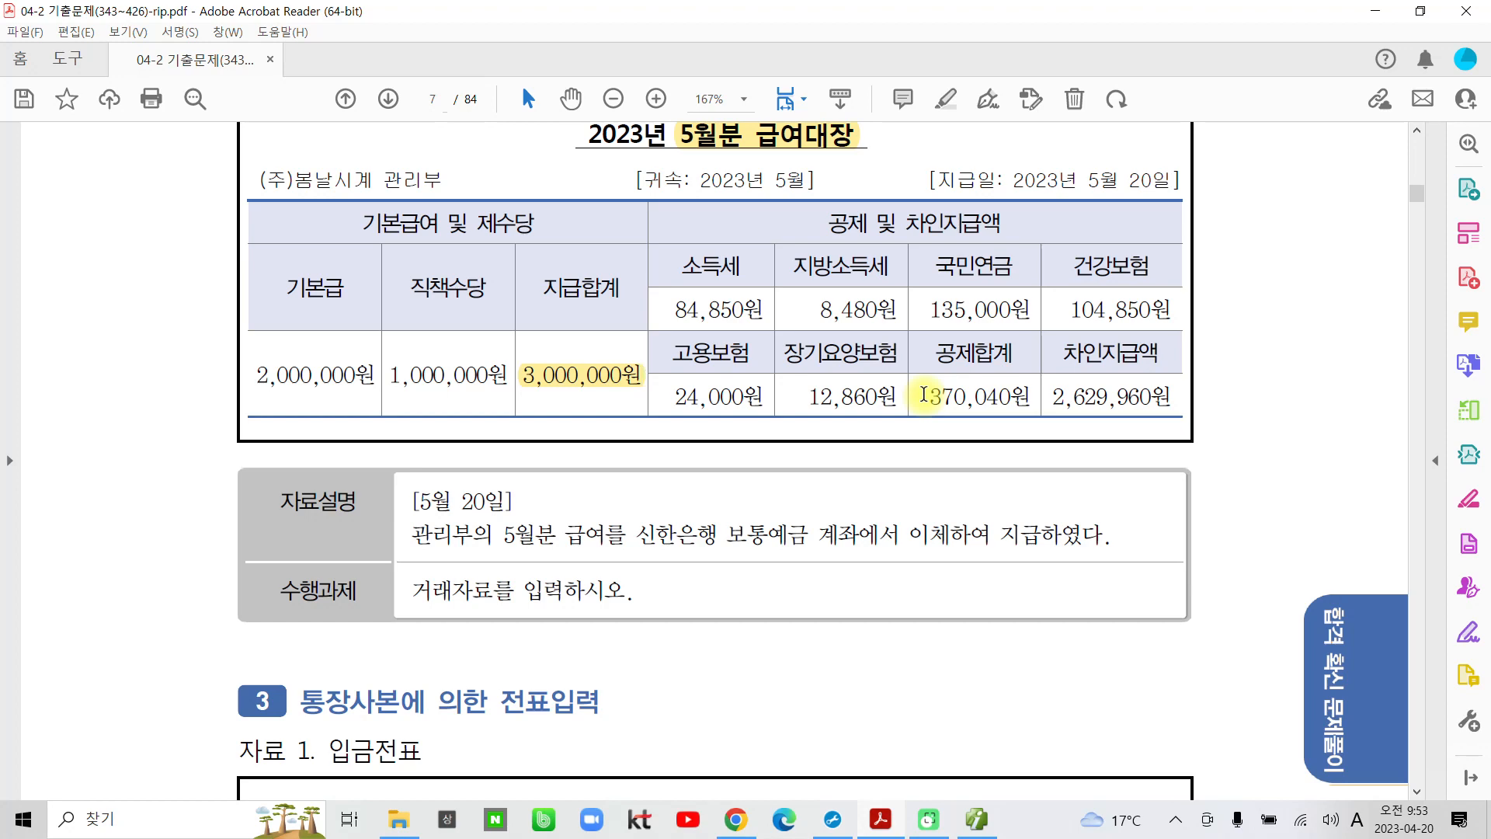
drag(924, 394, 1032, 397)
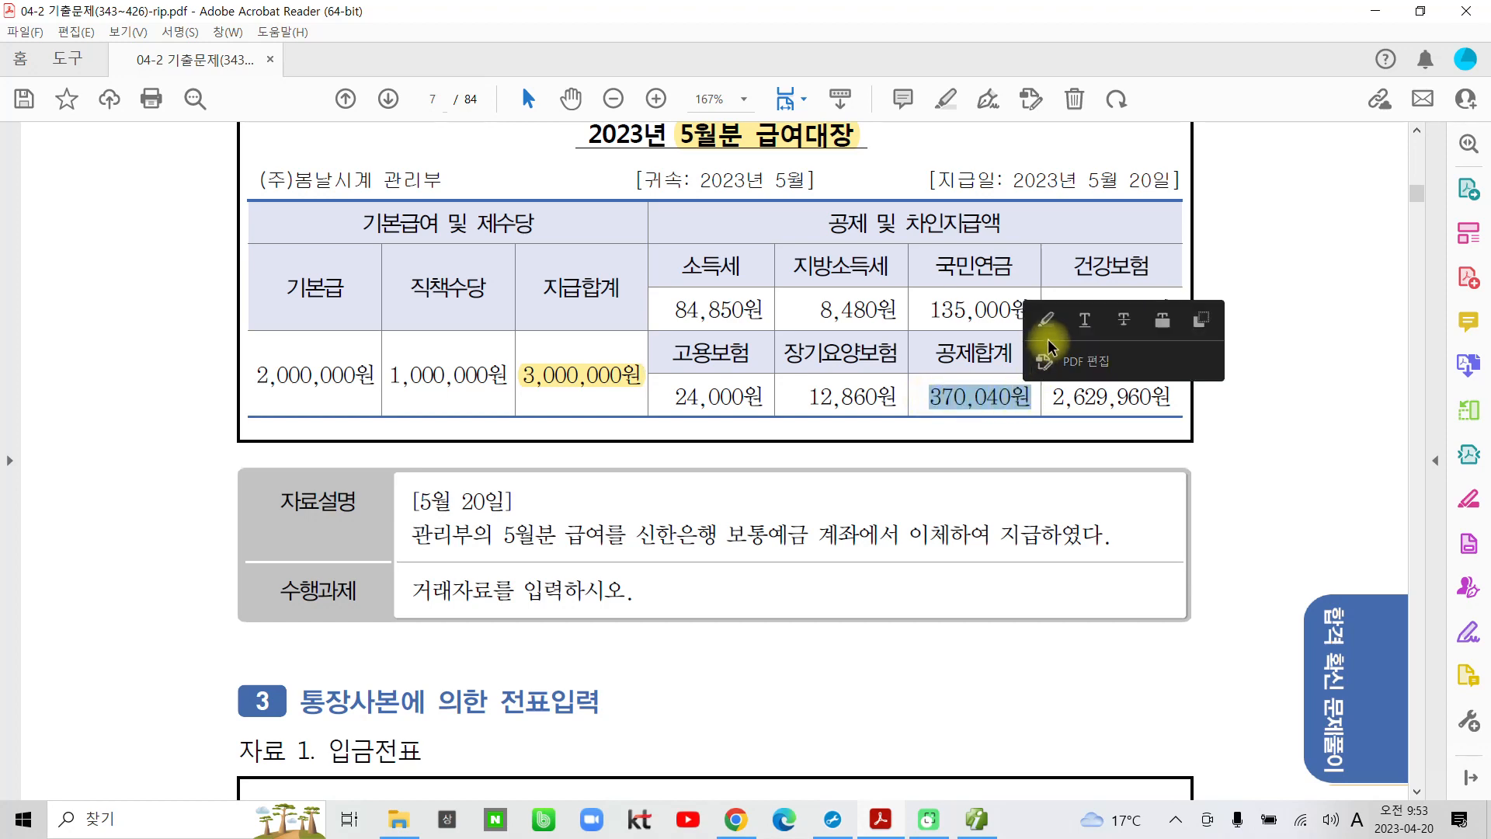
click(1046, 321)
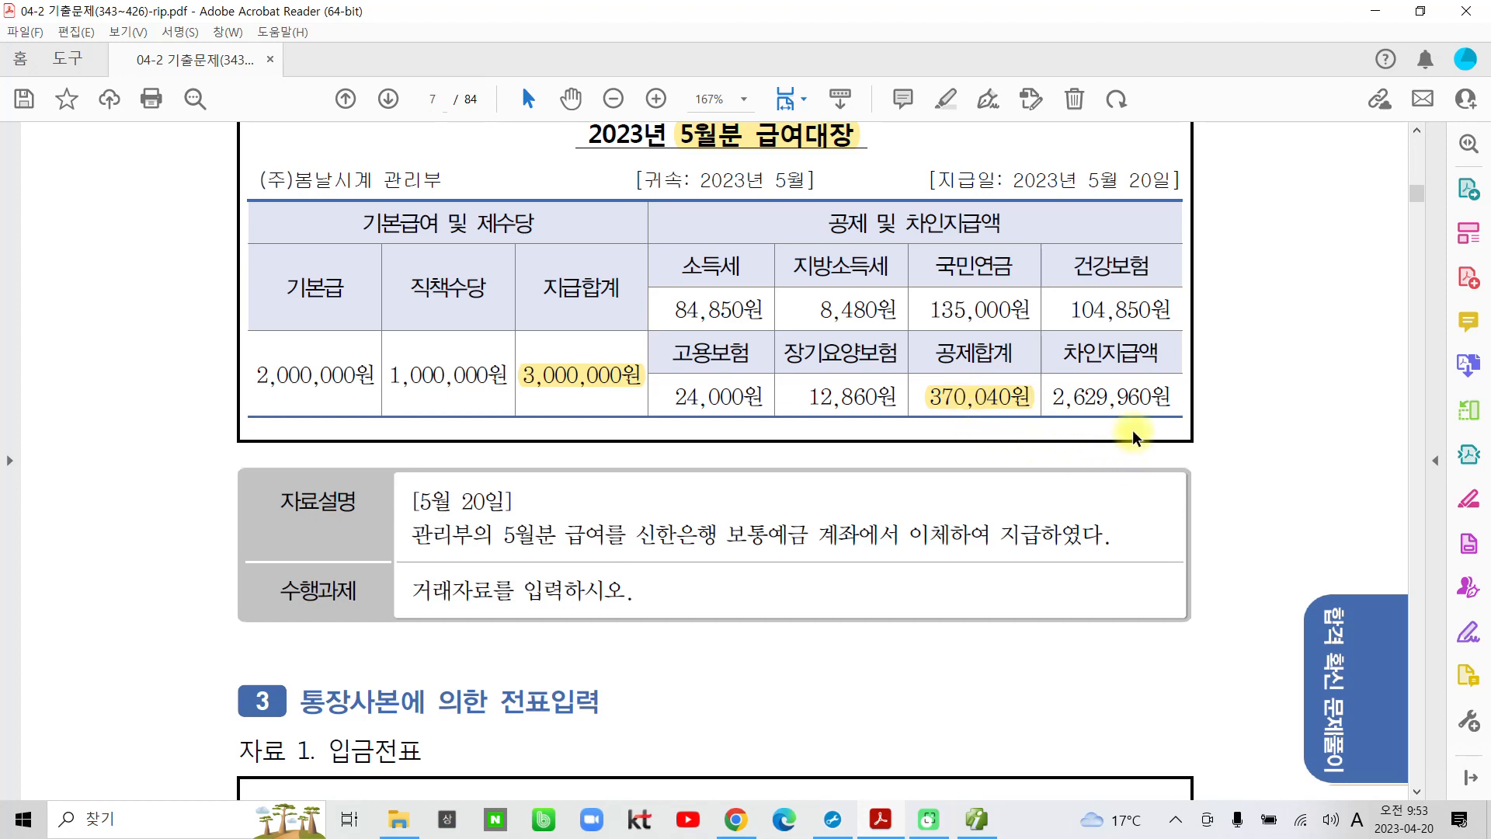
Highlight the 차인지급액 figure 2,629,960 in the payroll table and the word 보통예금 in the 자료설명.
drag(1051, 398, 1170, 386)
click(1171, 319)
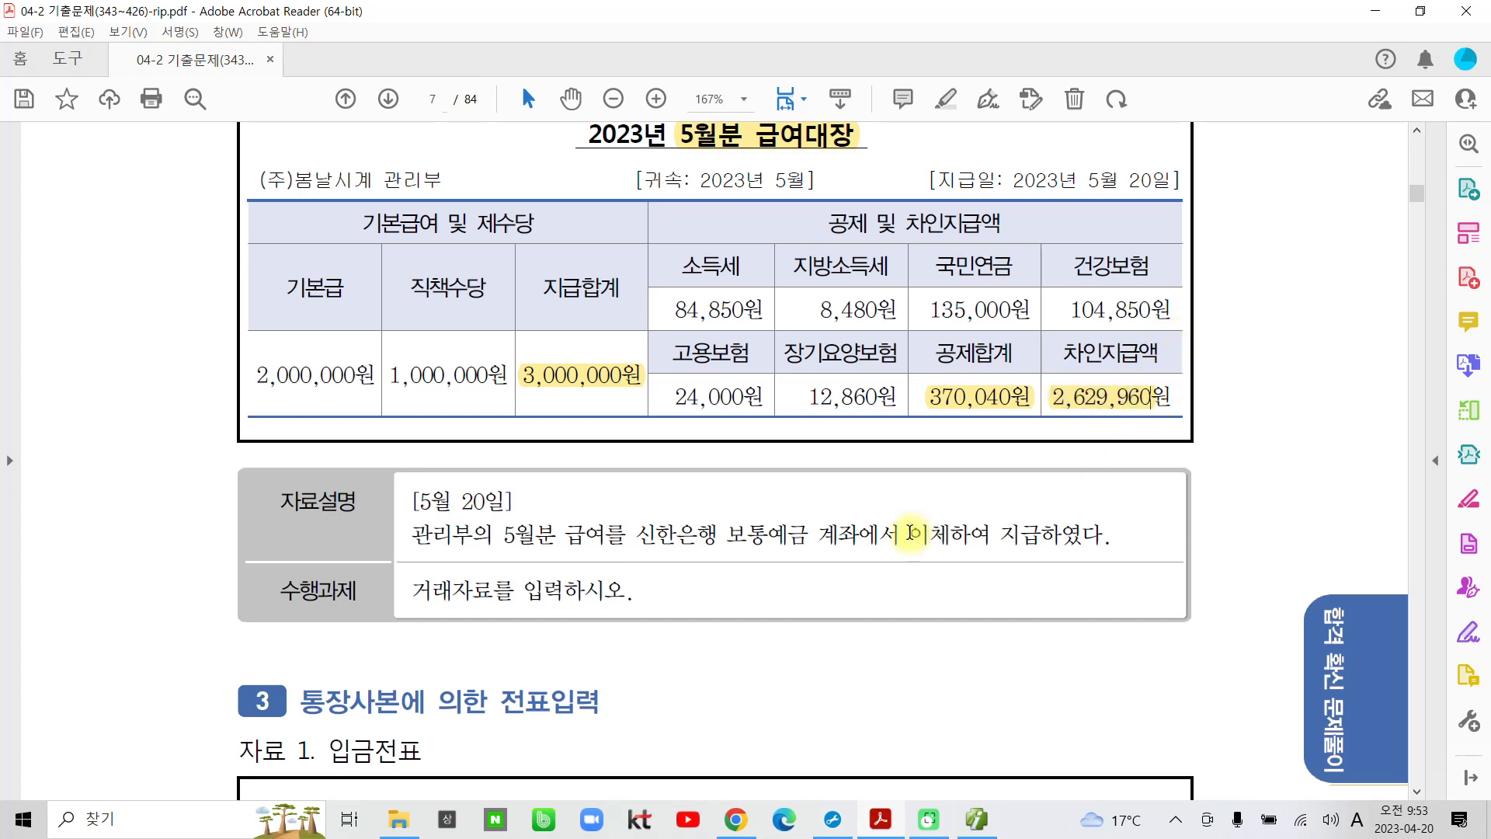
drag(727, 534, 809, 531)
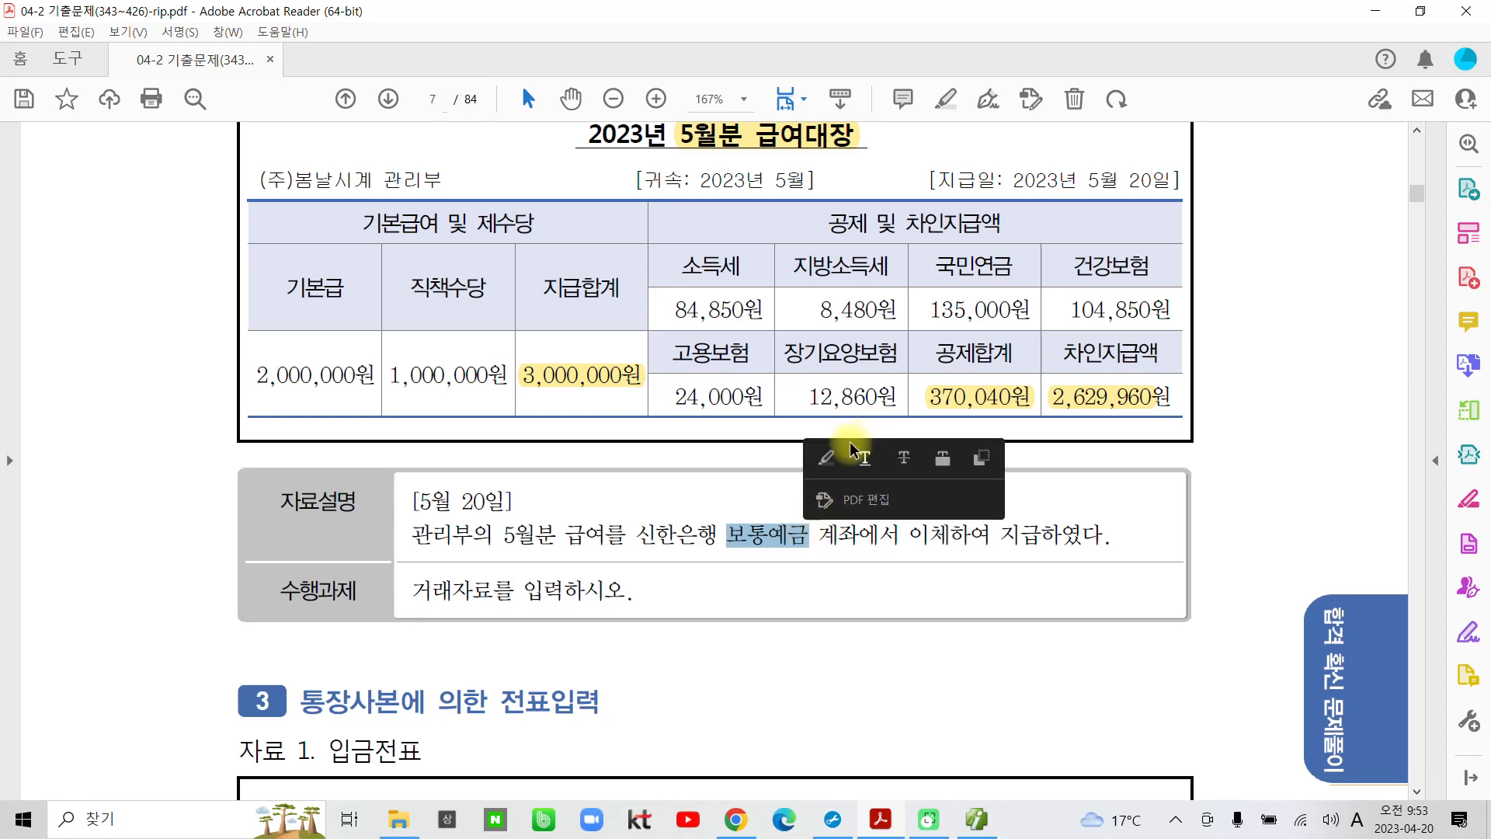
click(824, 460)
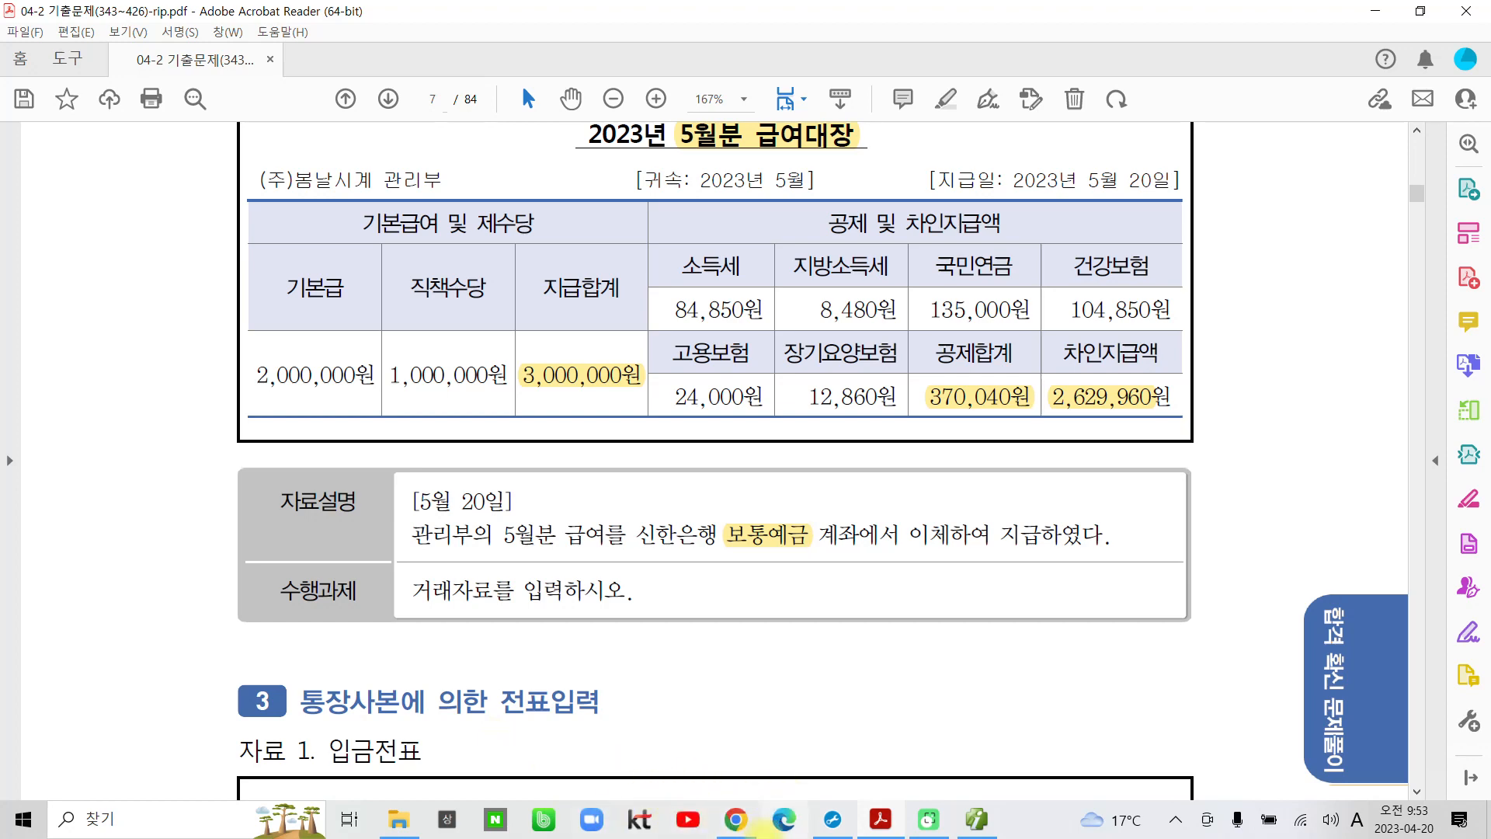
Switch back to Smart A and open day 20 of month 05 in 일반전표입력.
mouse_move(971, 823)
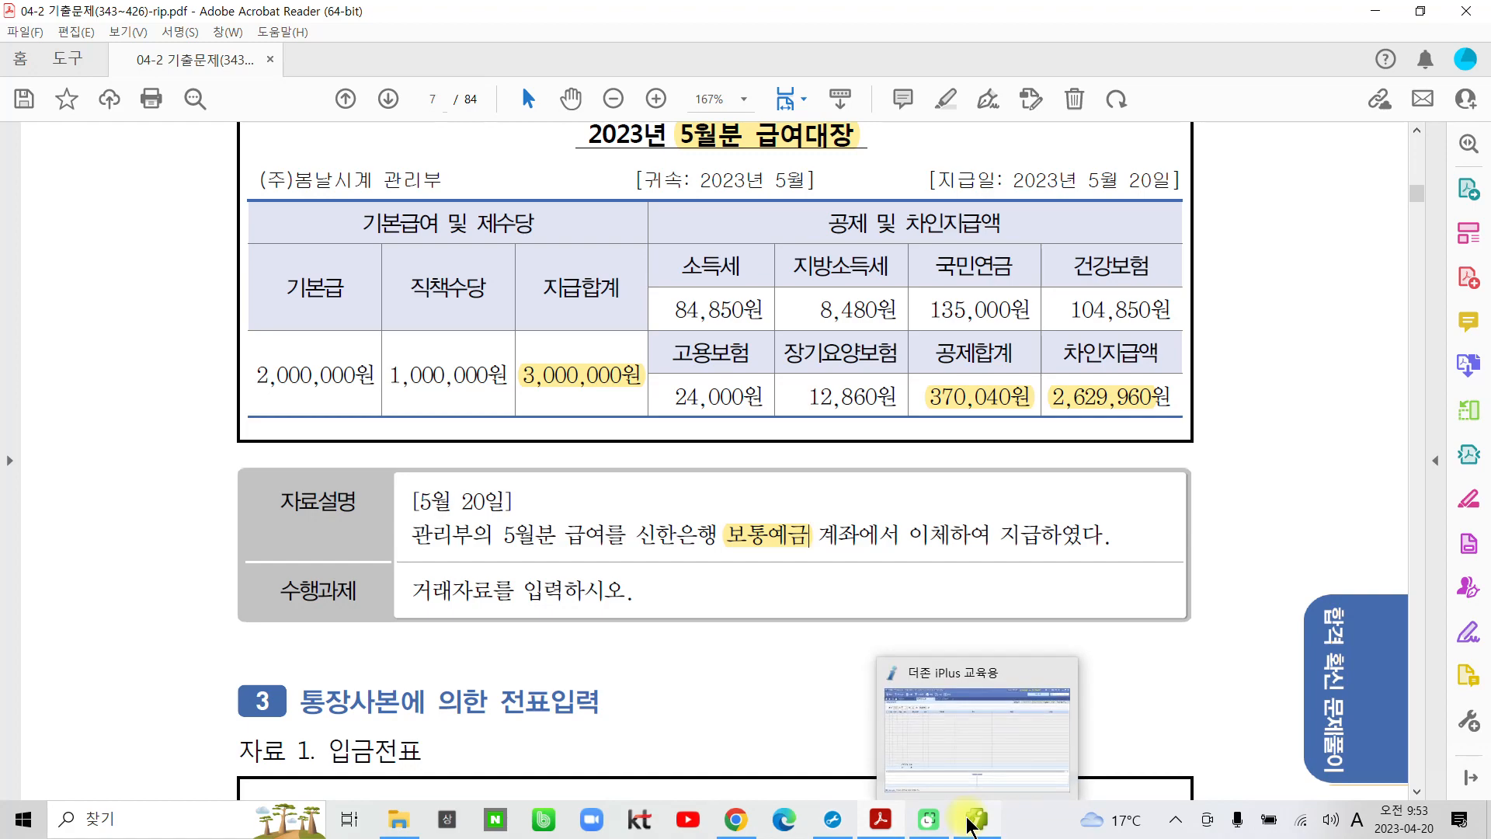
click(971, 825)
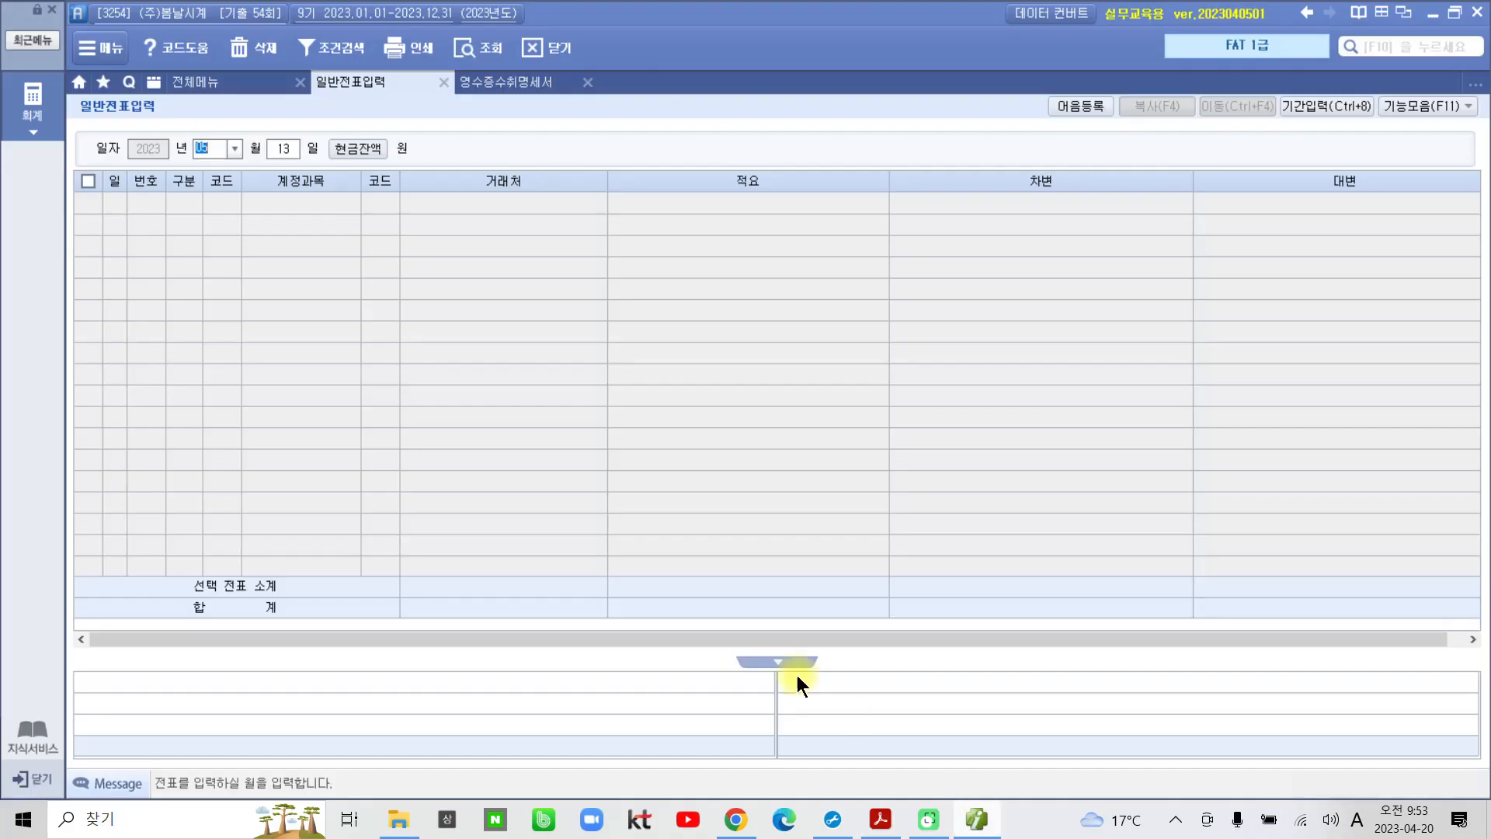
click(284, 155)
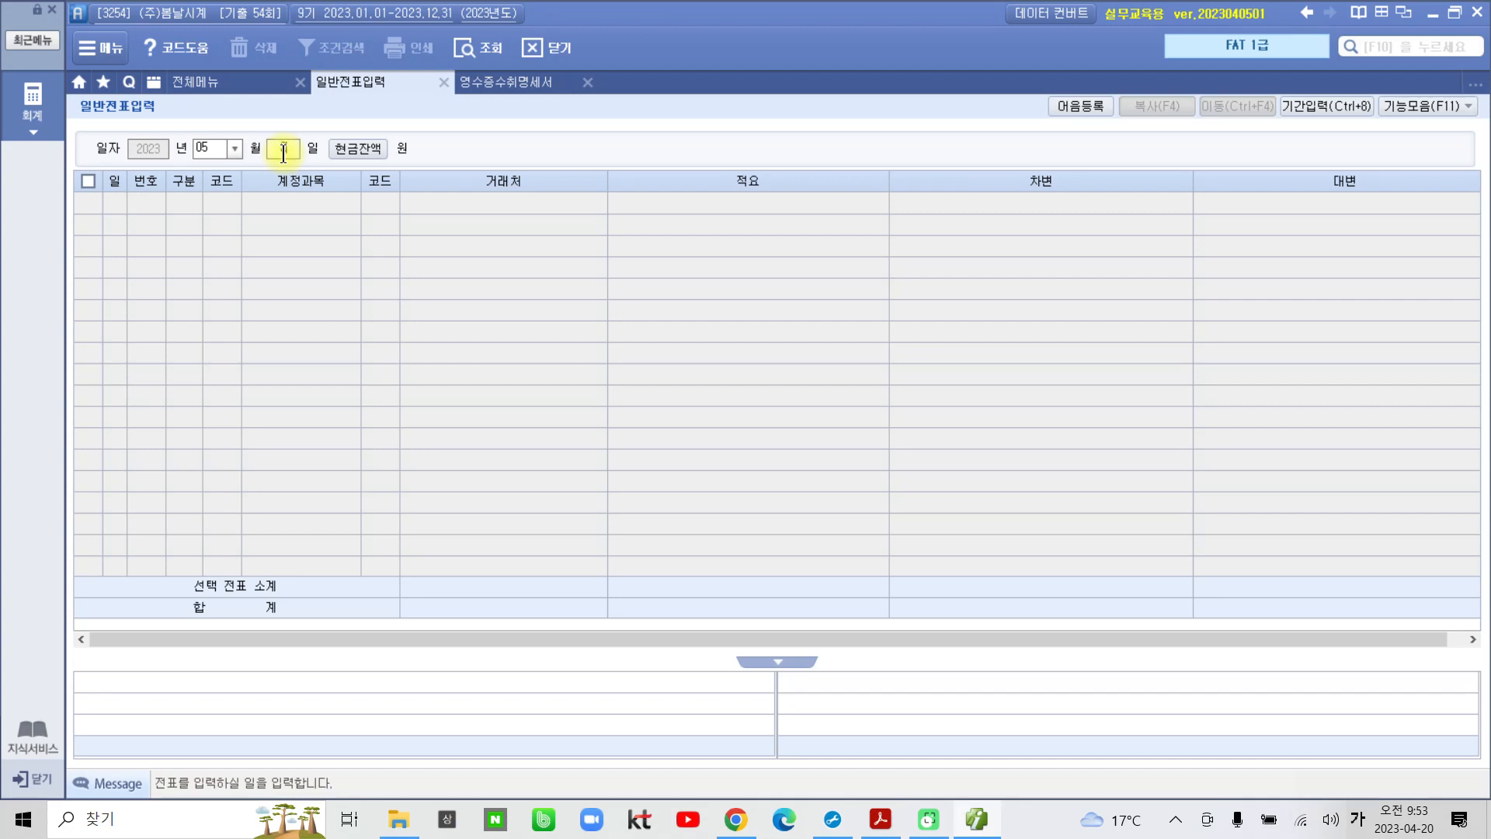
text(20)
key(Return)
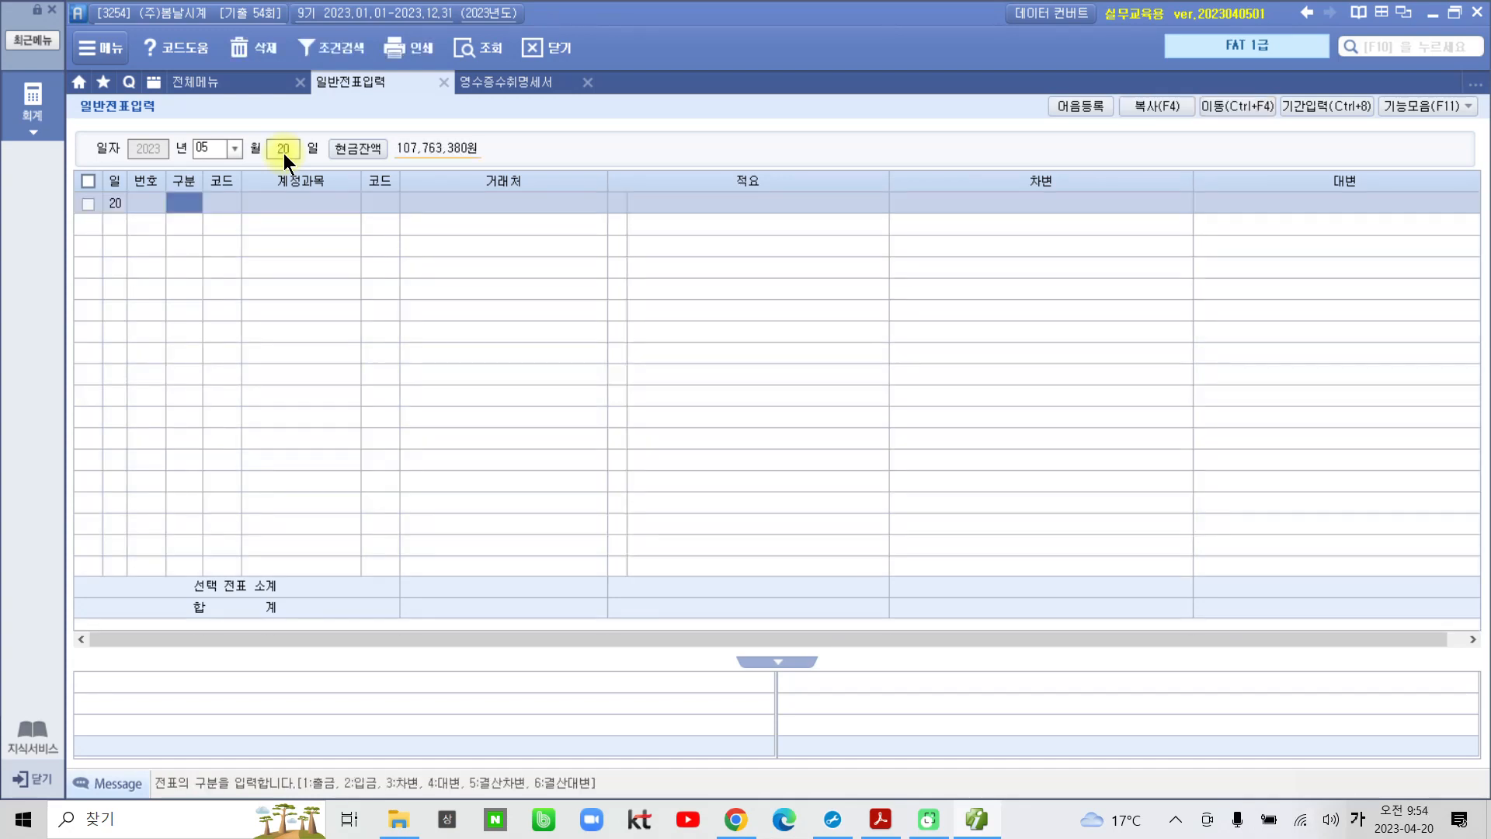
Enter a 차변 line for account 801 급여 with 3,000,000, leaving 거래처 and 적요 blank.
text(3)
key(Return)
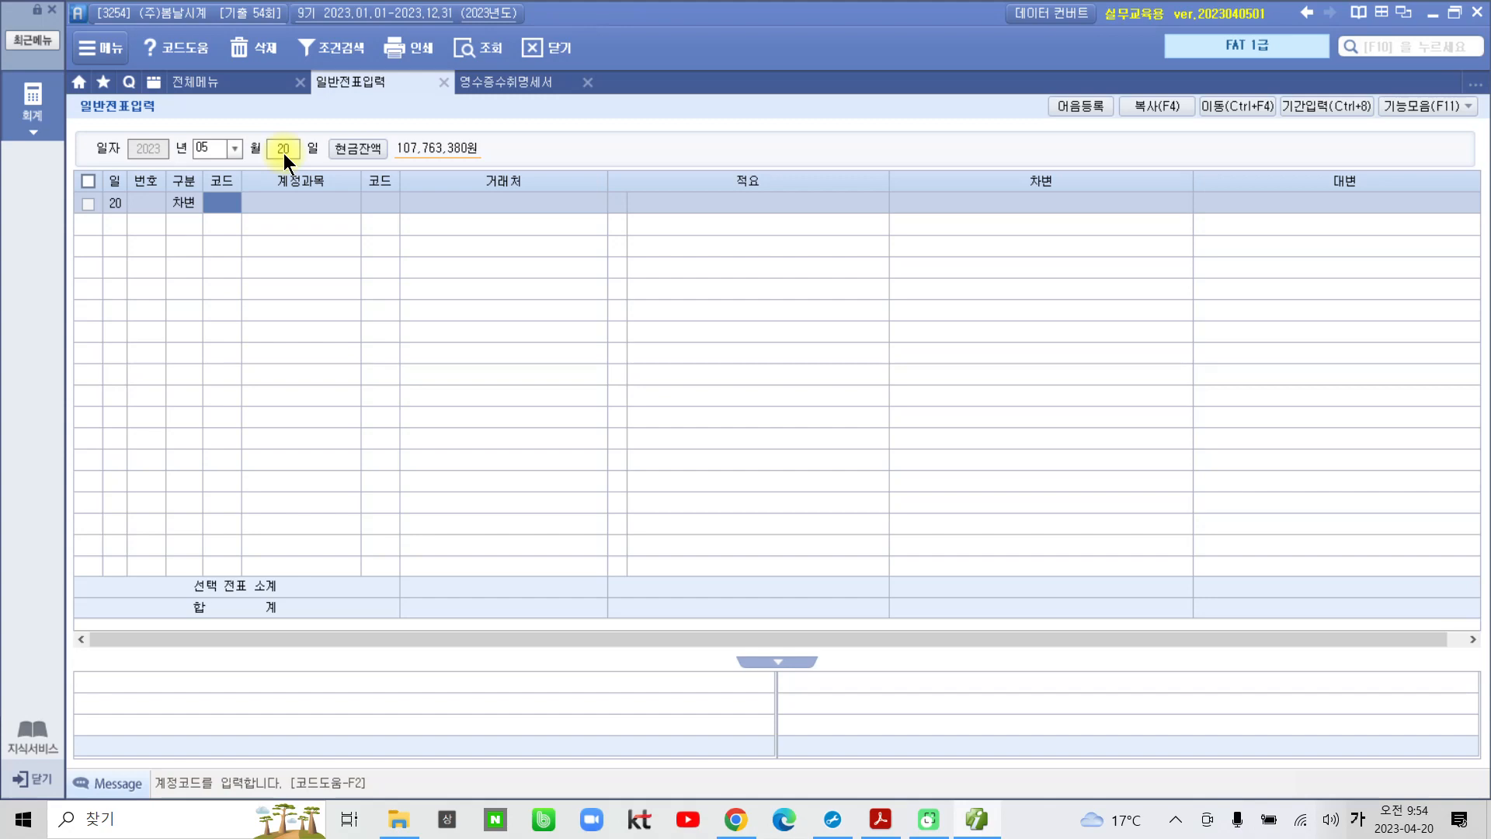
text(801)
key(Return)
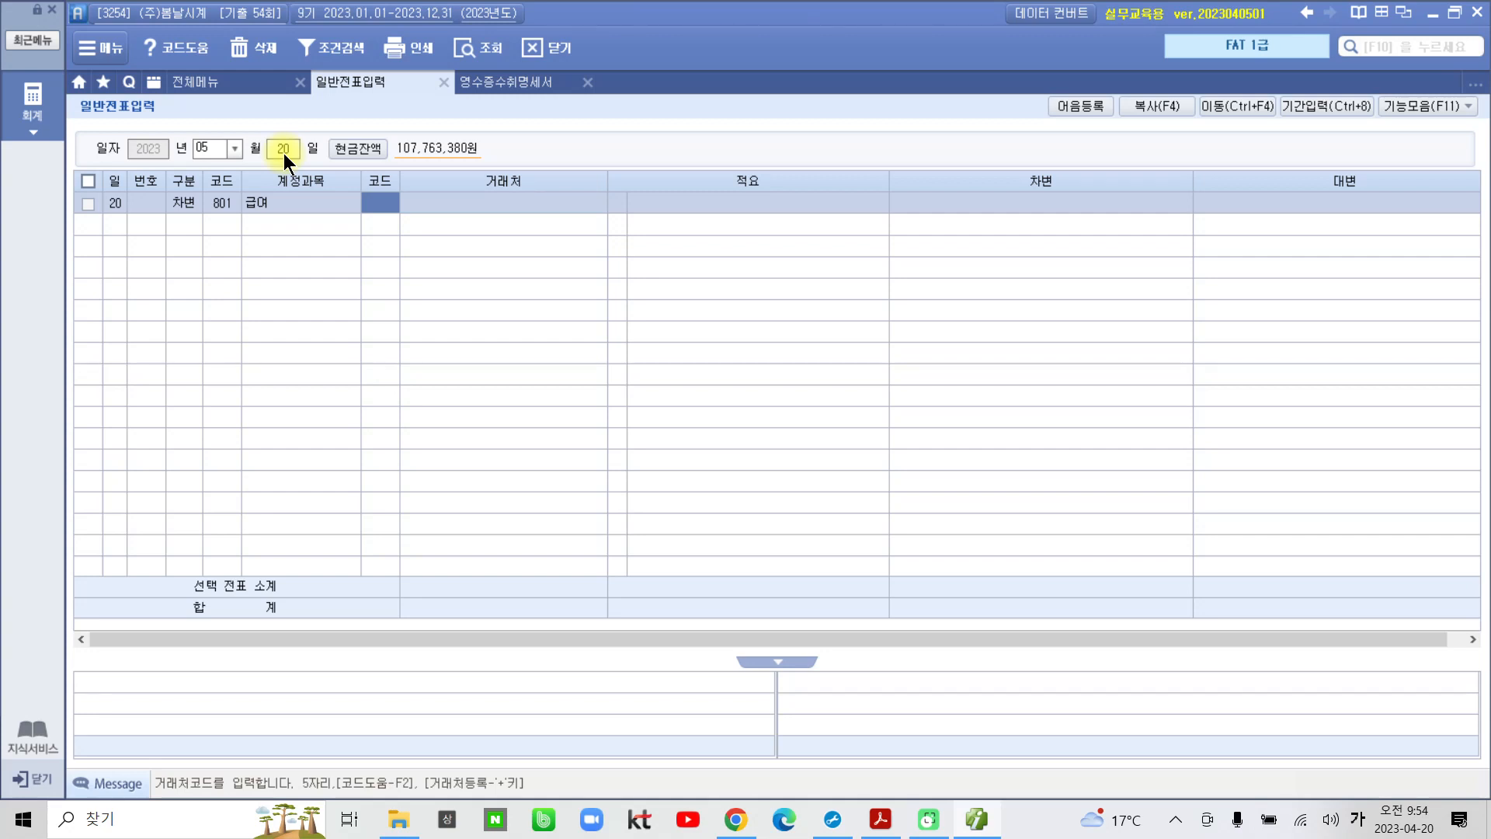
key(Return)
key(Return)
key(Return)
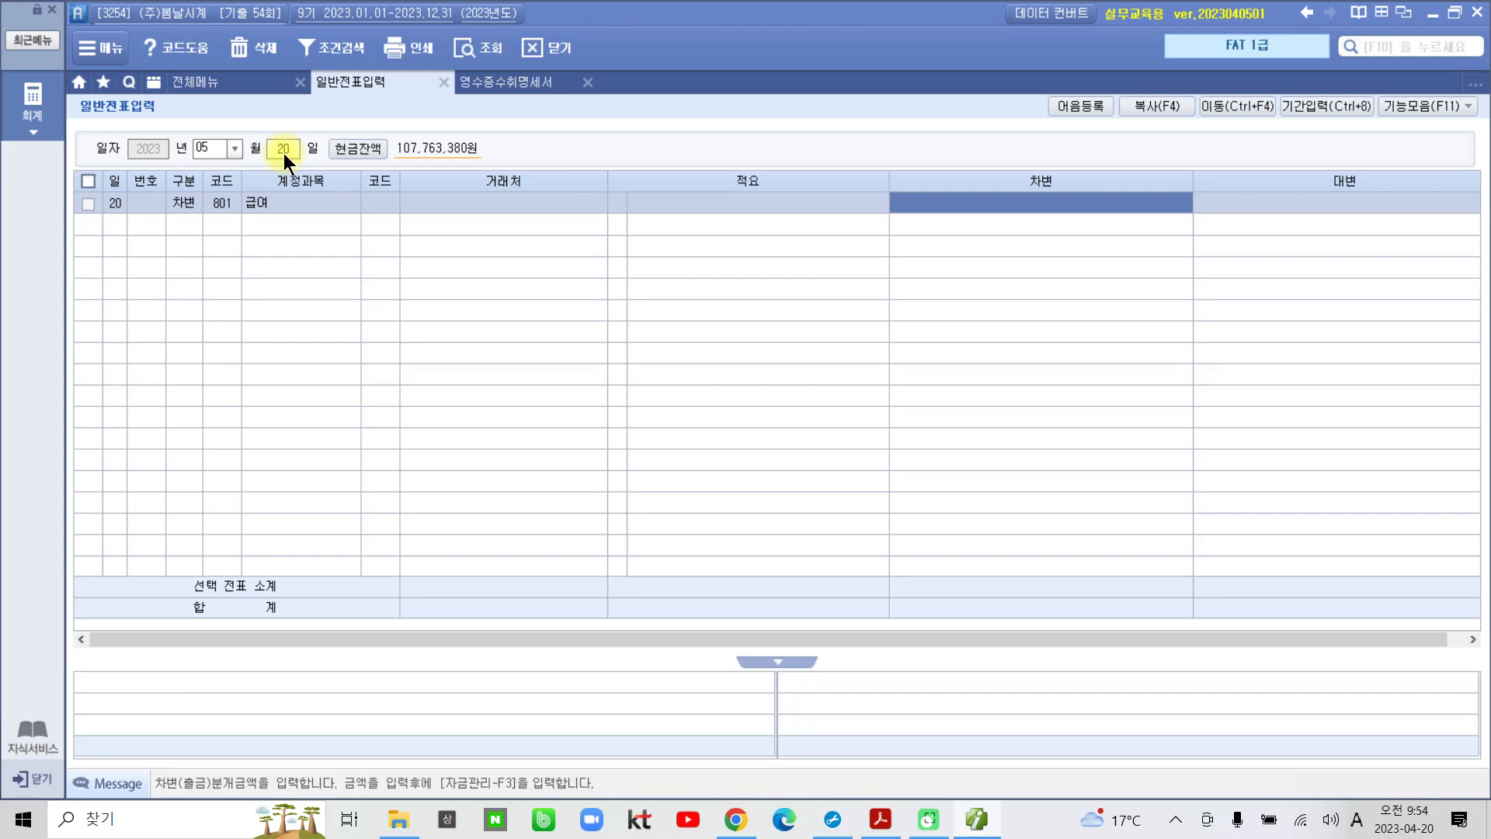
text(3,000,000)
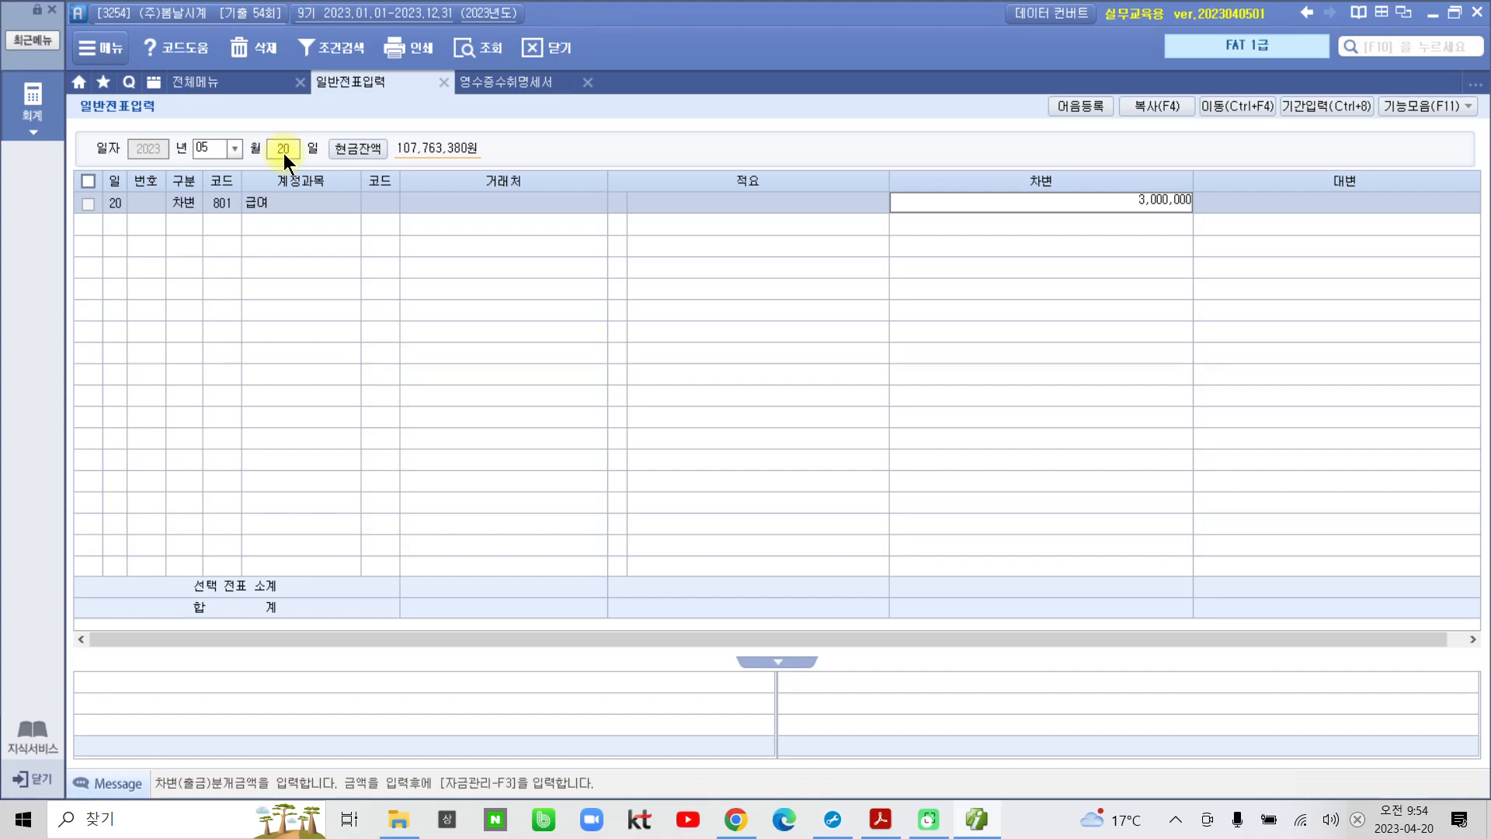
key(Return)
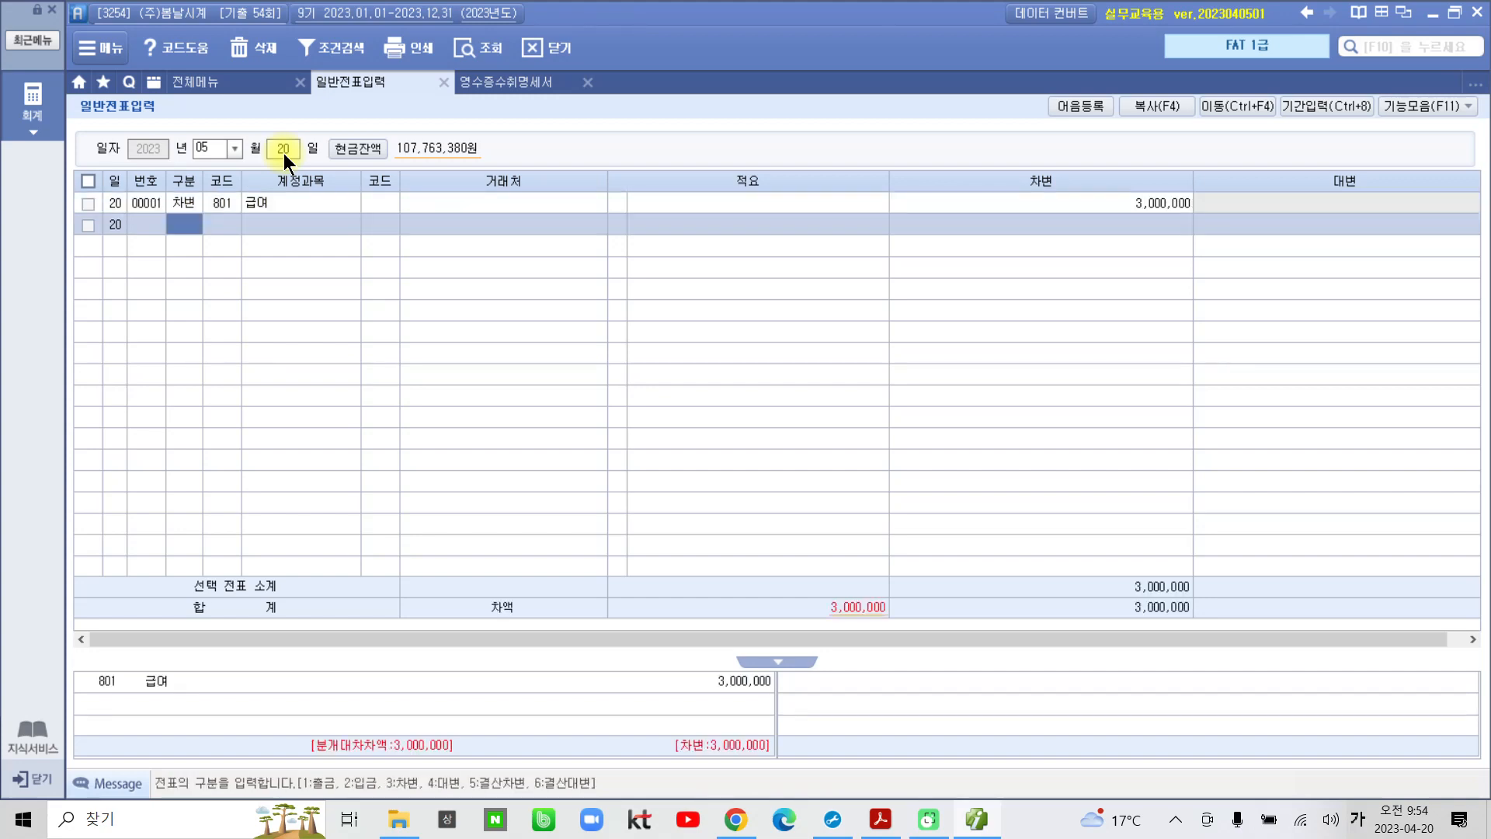
Add a 대변 line for account 254 예수금 with 370,040, finding the account by 예수 and leaving 거래처 and 적요 blank.
text(4)
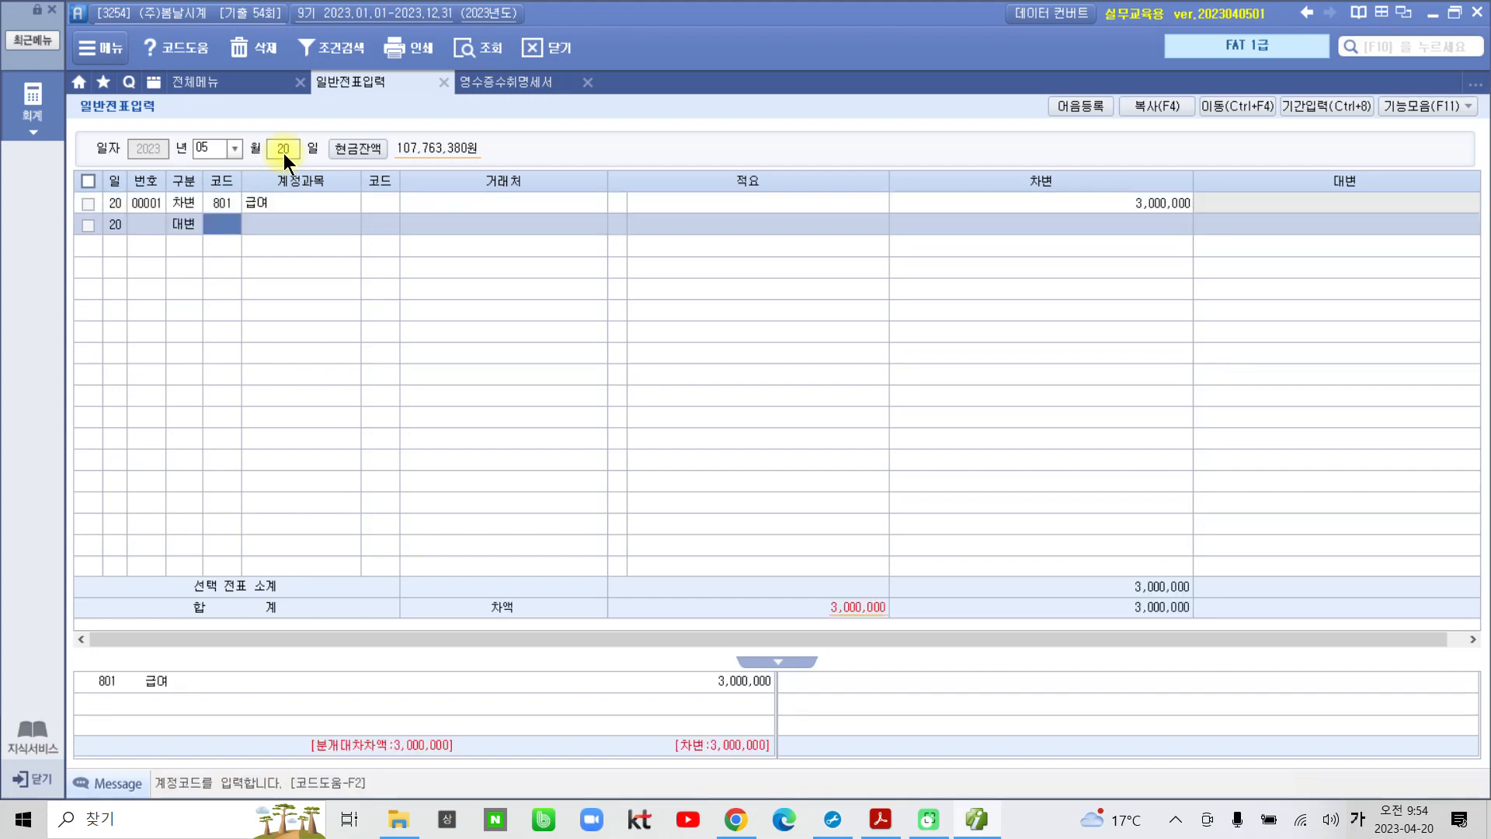
text(예수)
key(Return)
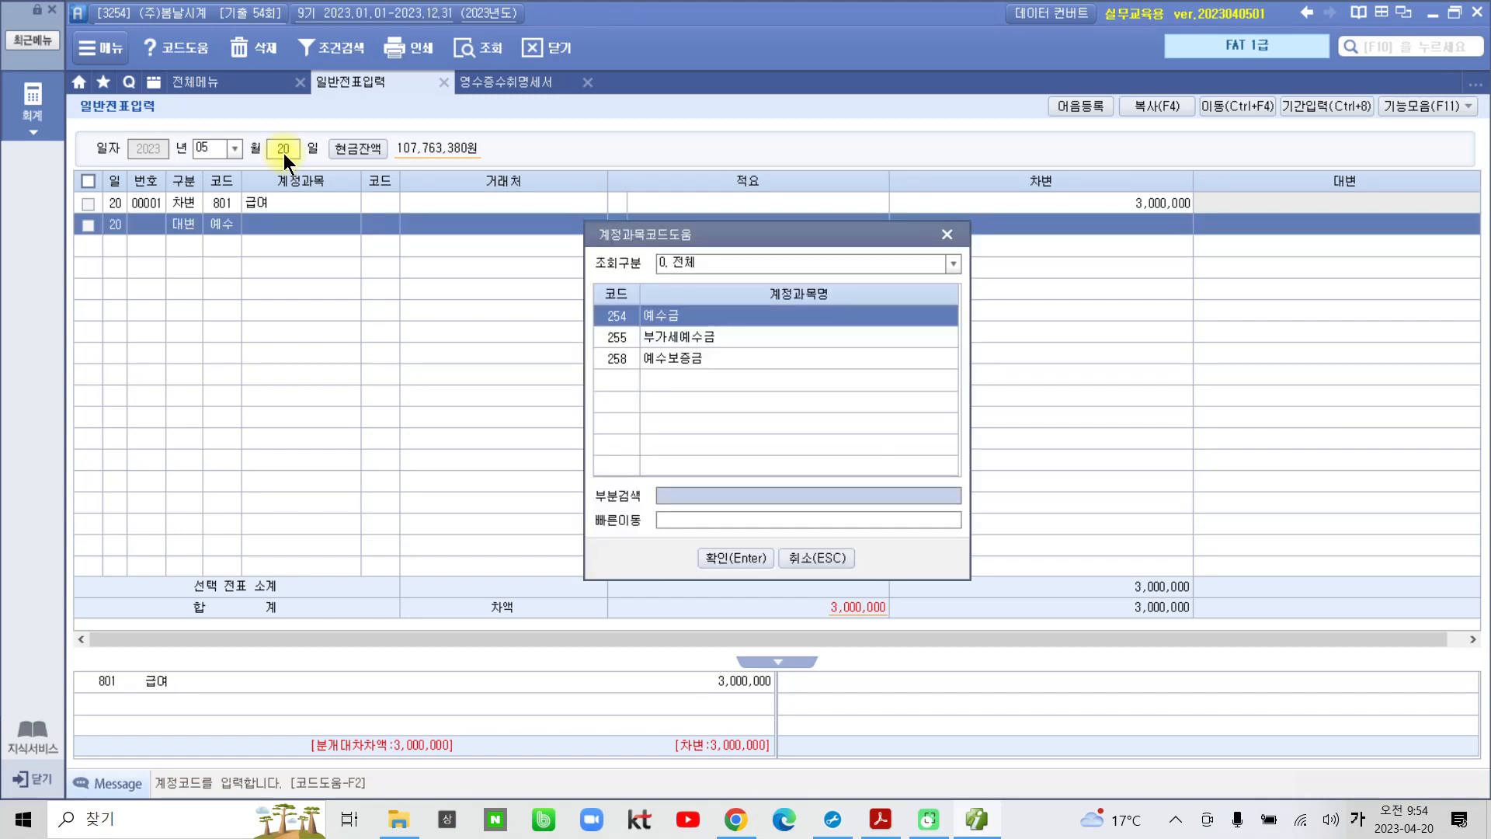
key(Return)
key(Return)
key(Return)
key(Return)
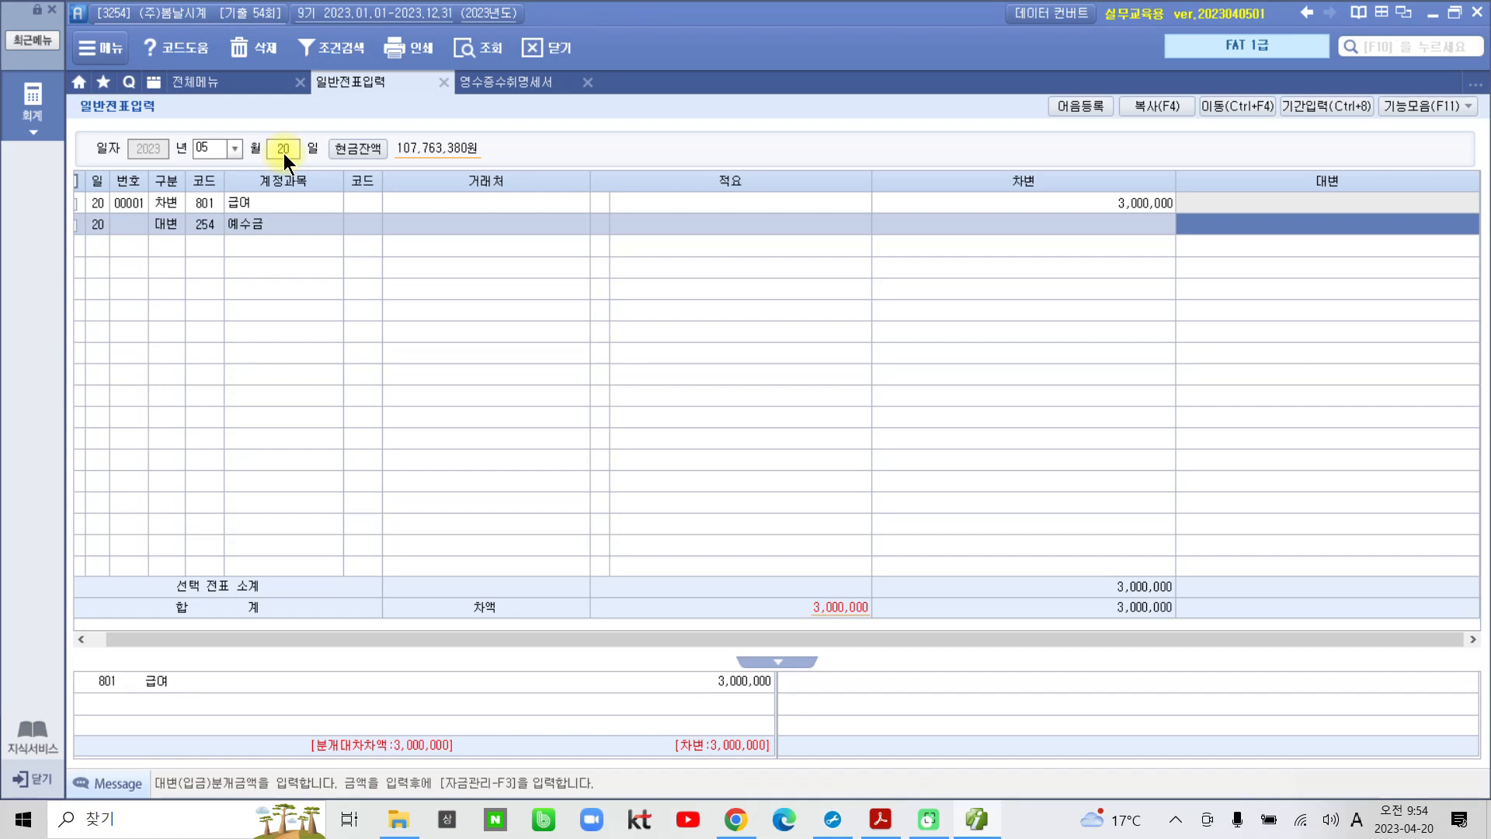
text(370)
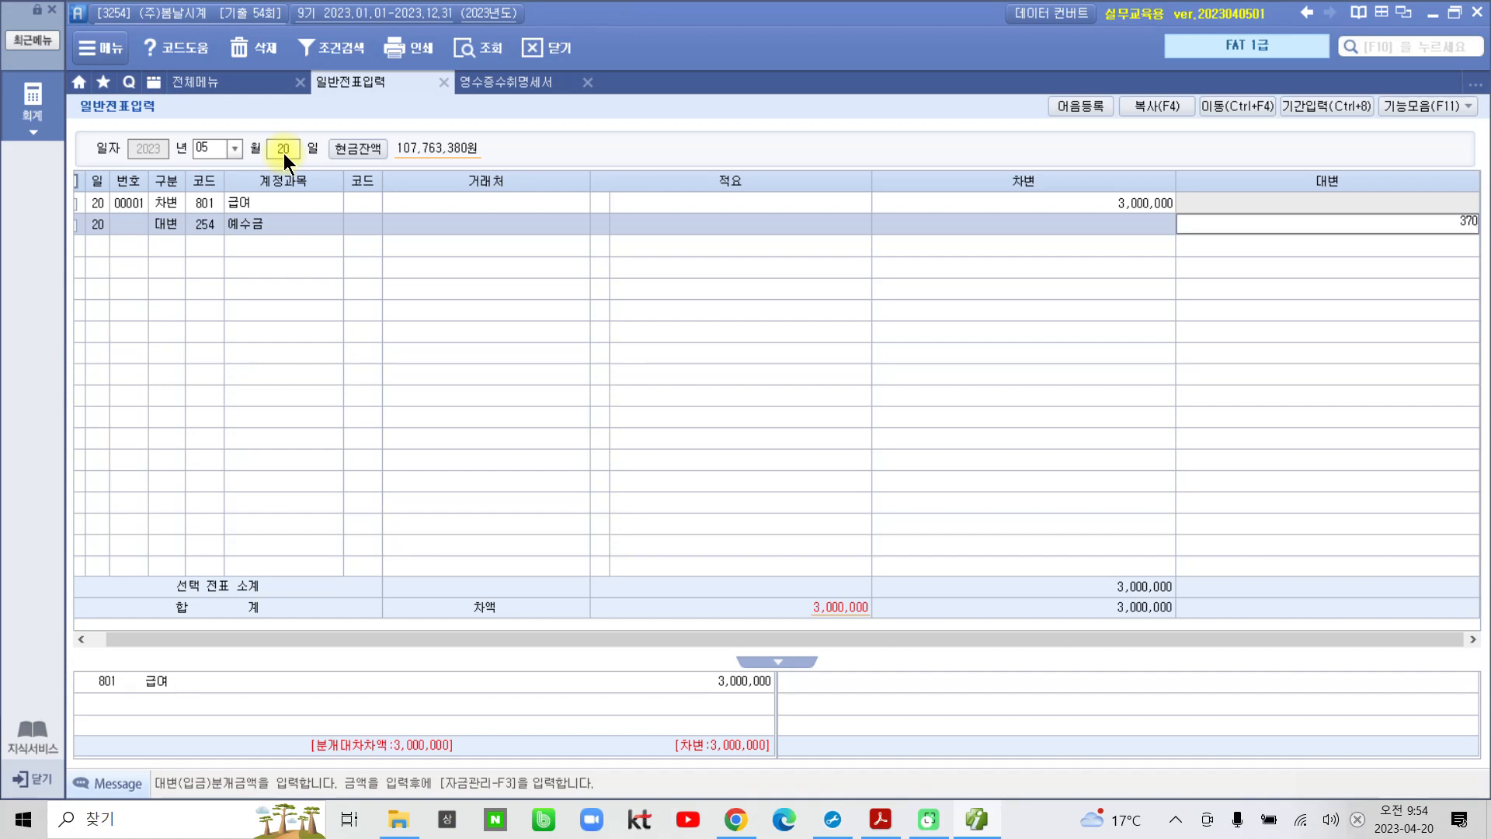
text(,040)
key(Return)
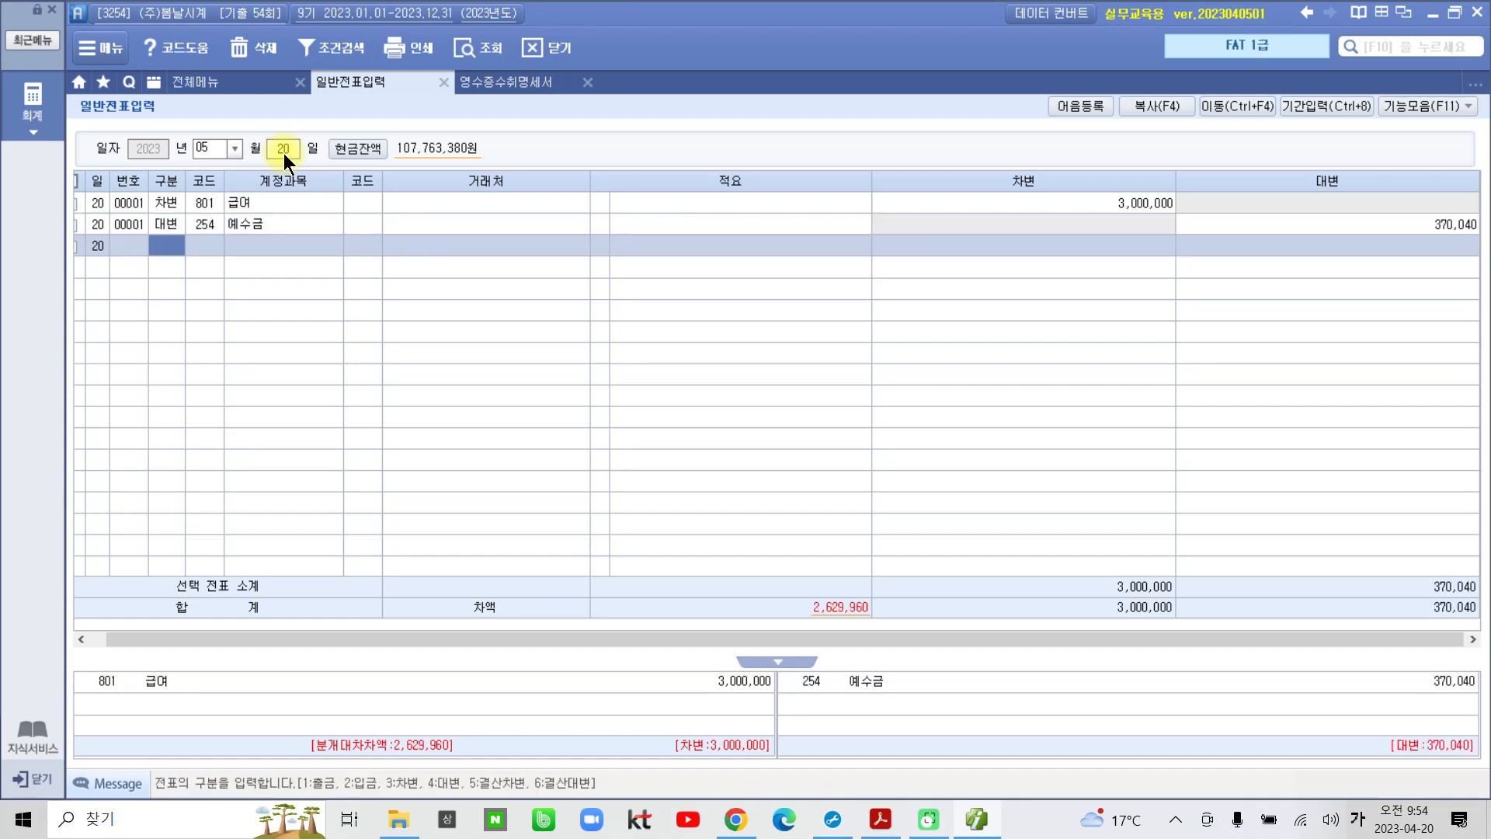
Add a 대변 line for account 103 보통예금 with 거래처 98005 신한은행(보통) and 2,629,960, leaving 적요 blank.
key(4)
key(Return)
text(103)
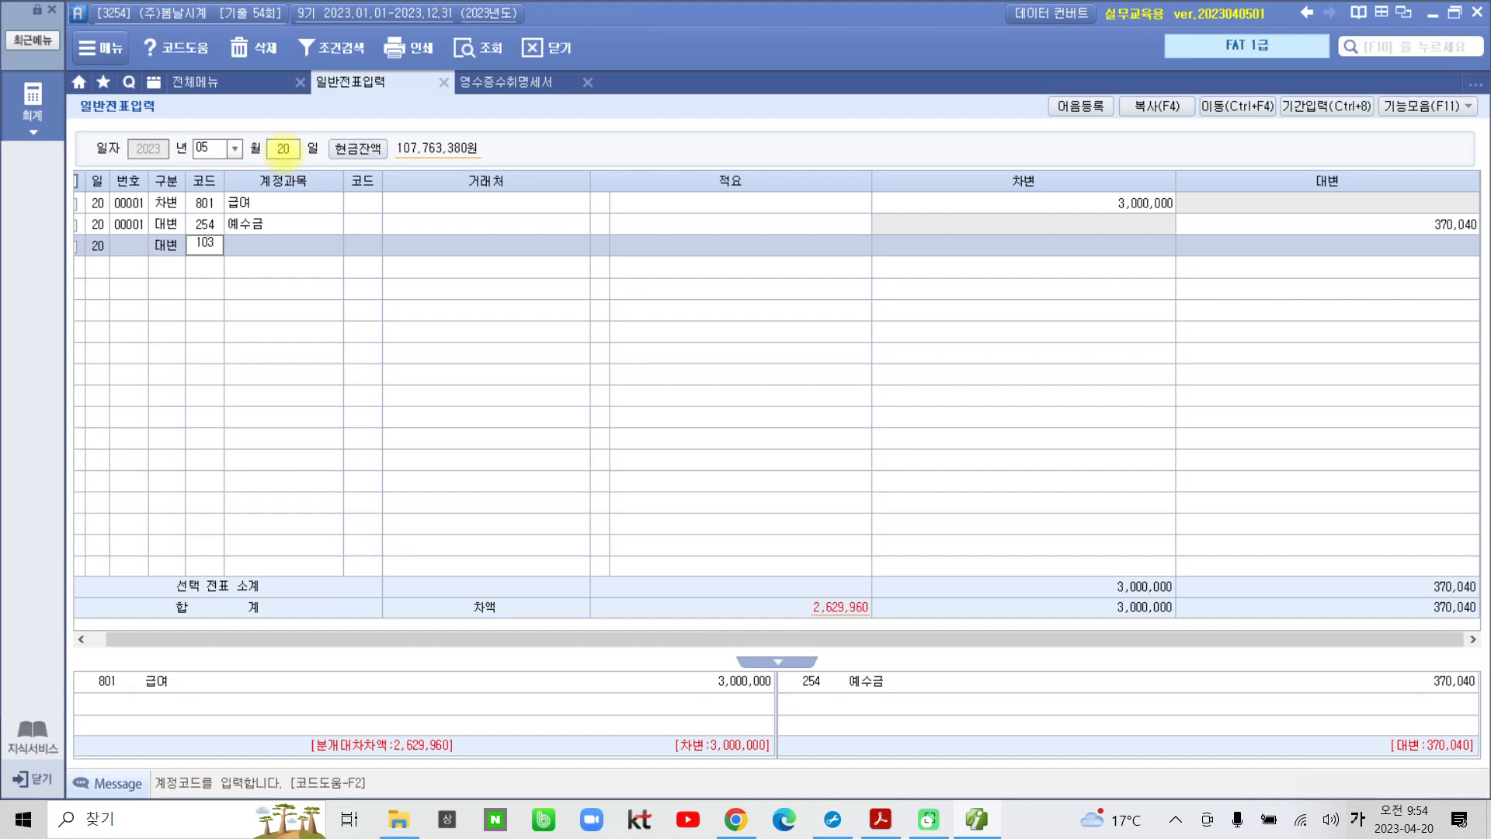
key(Return)
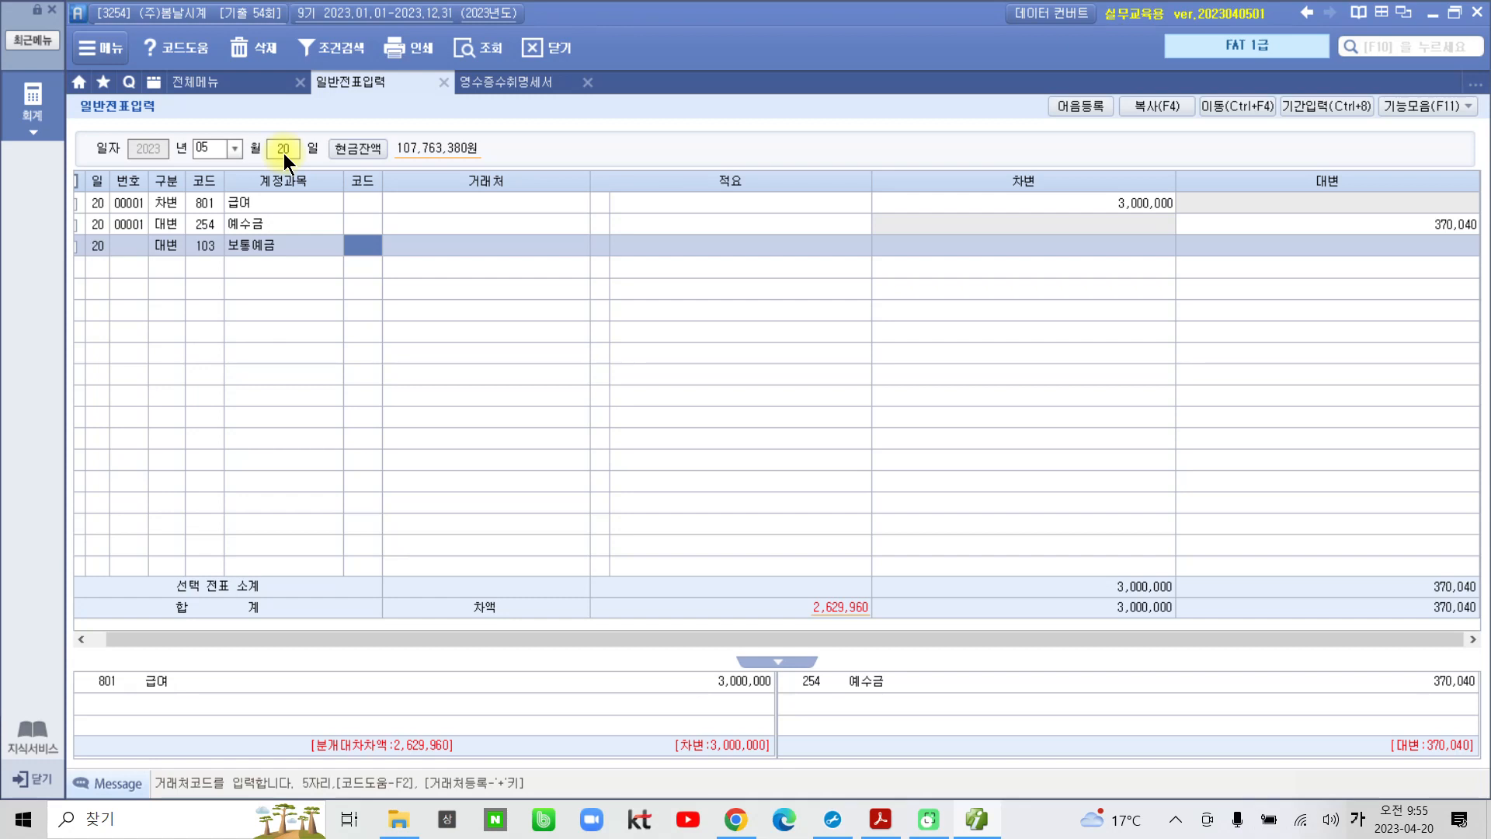
text(98005)
key(Return)
key(Return)
key(Return)
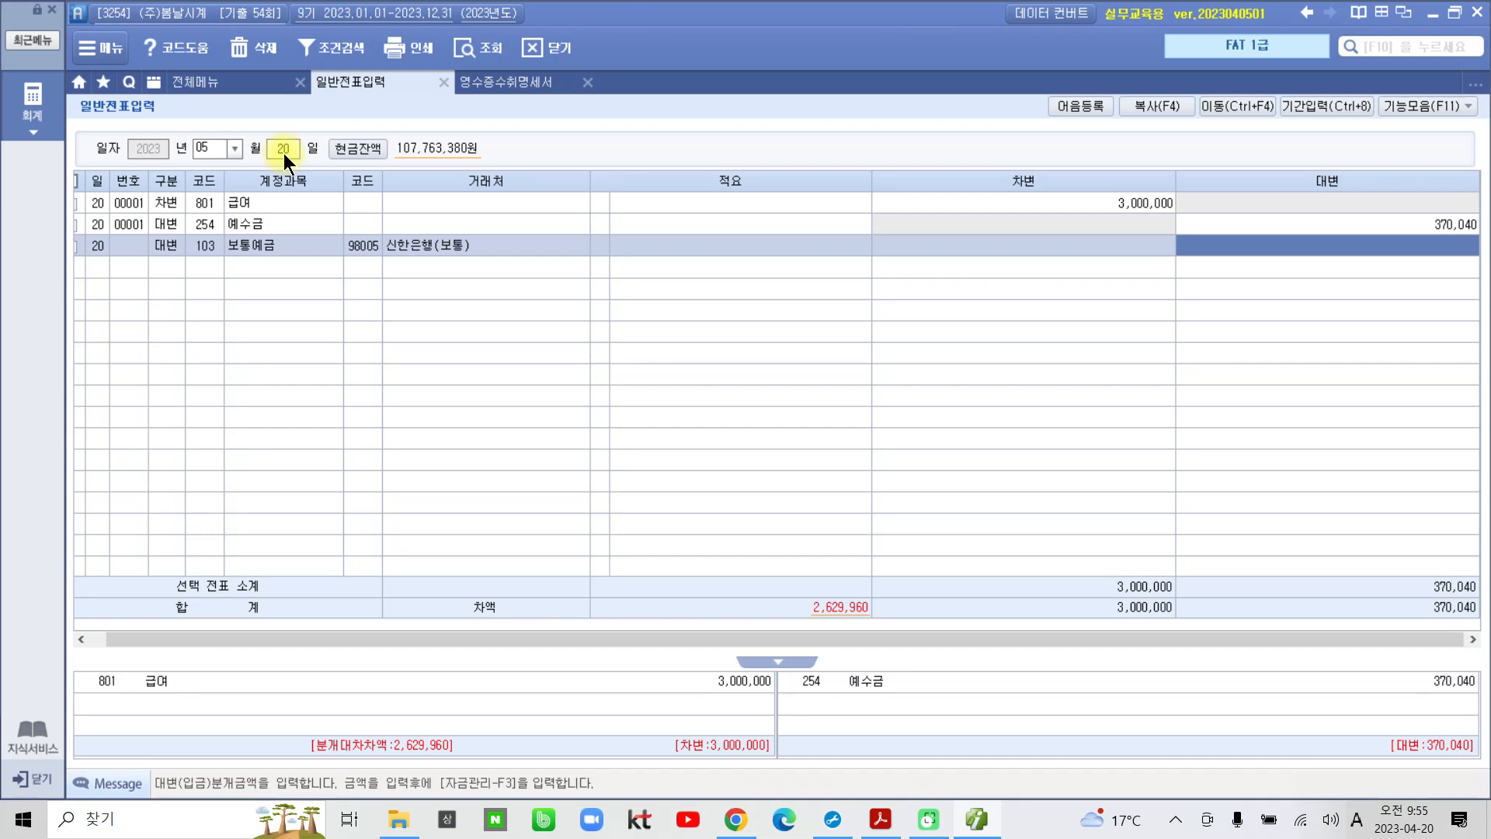
text(2,)
text(6)
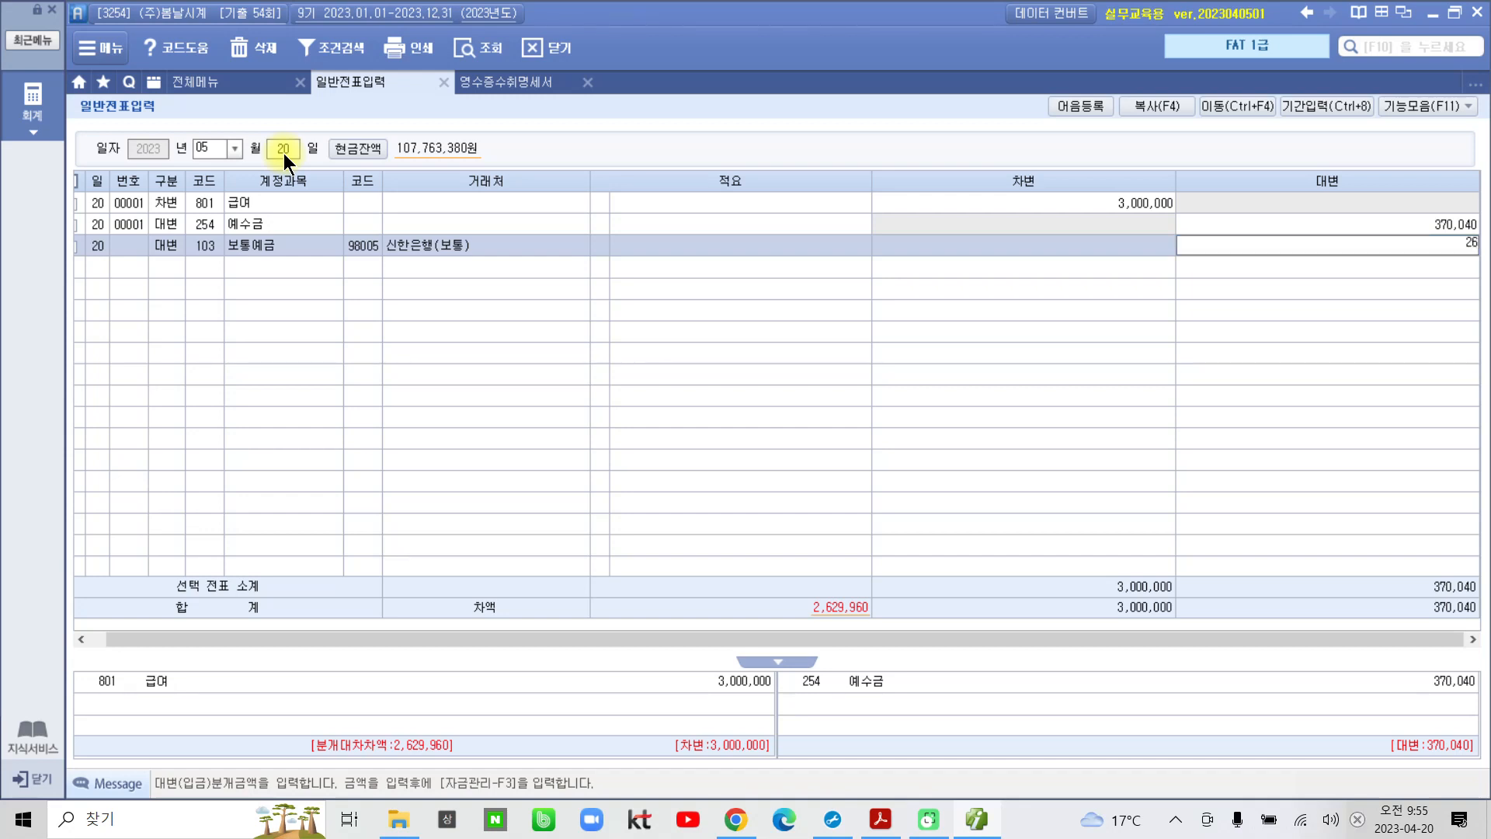
text(29,960)
key(Return)
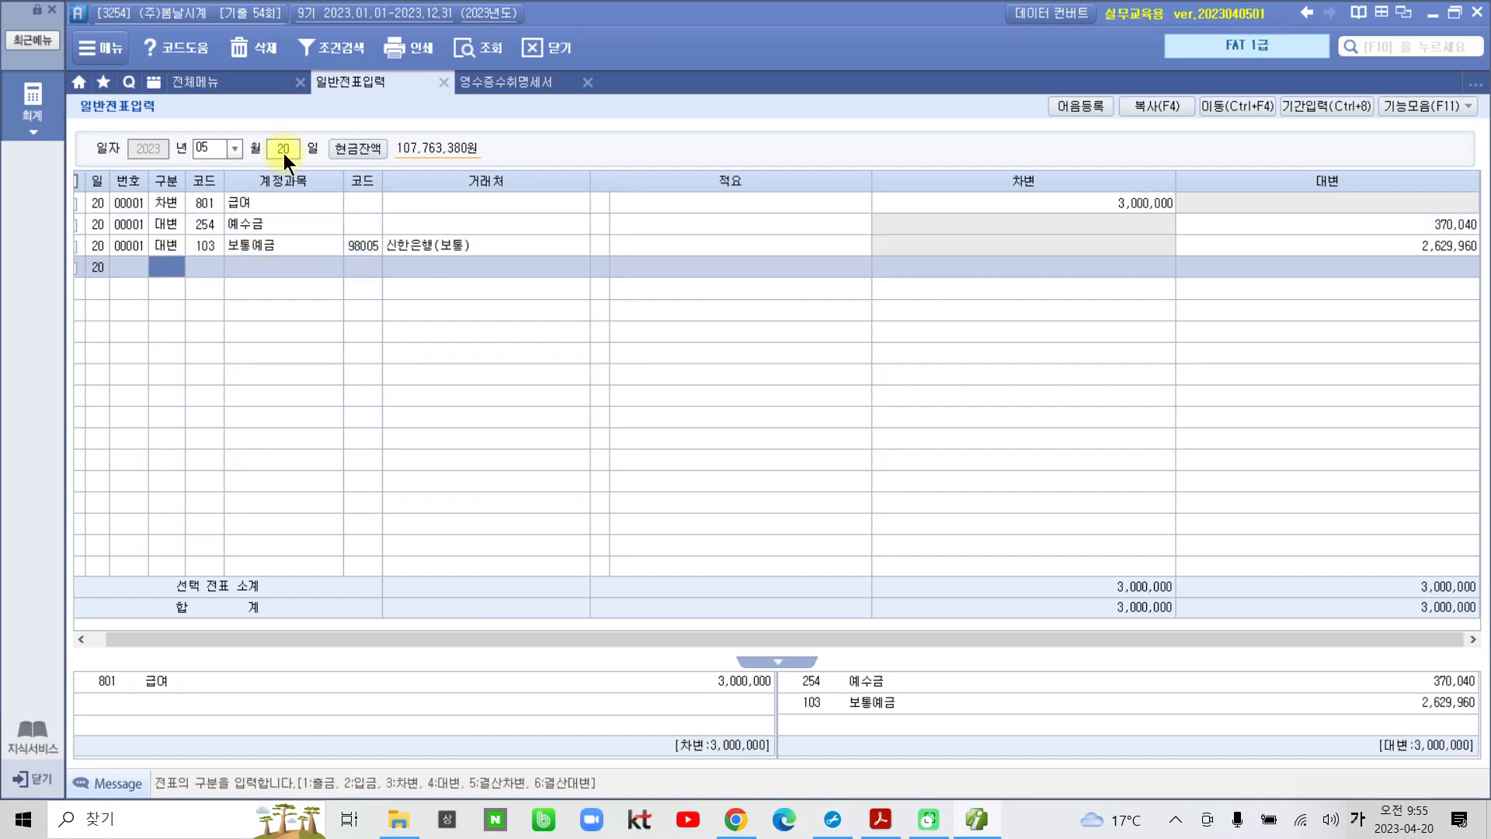
Select the 예수금 line of the voucher, then switch to the exam PDF and view the 입금전표 of question 3 통장사본에 의한 전표입력.
click(276, 222)
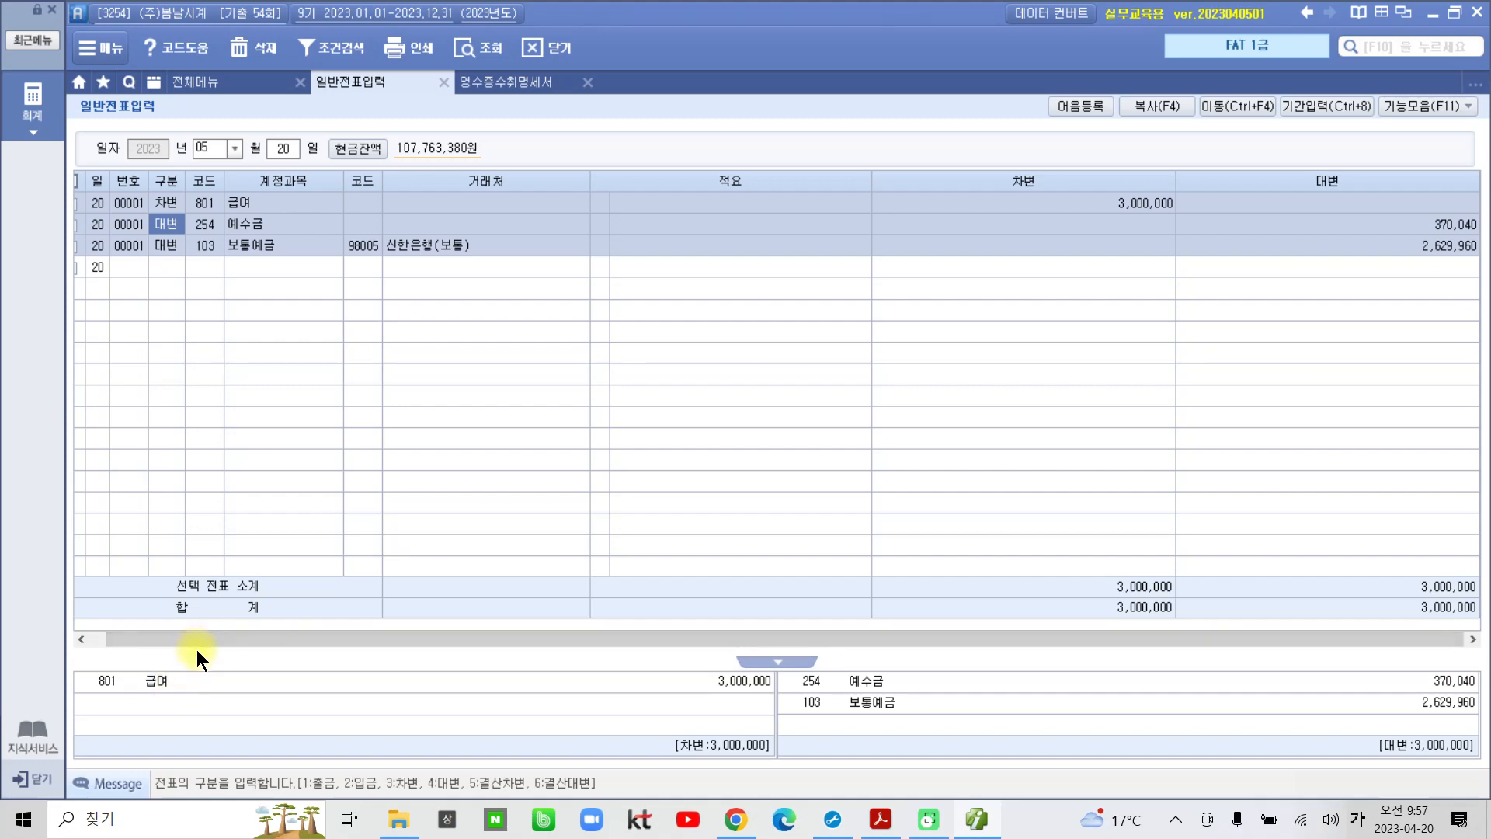
mouse_move(973, 826)
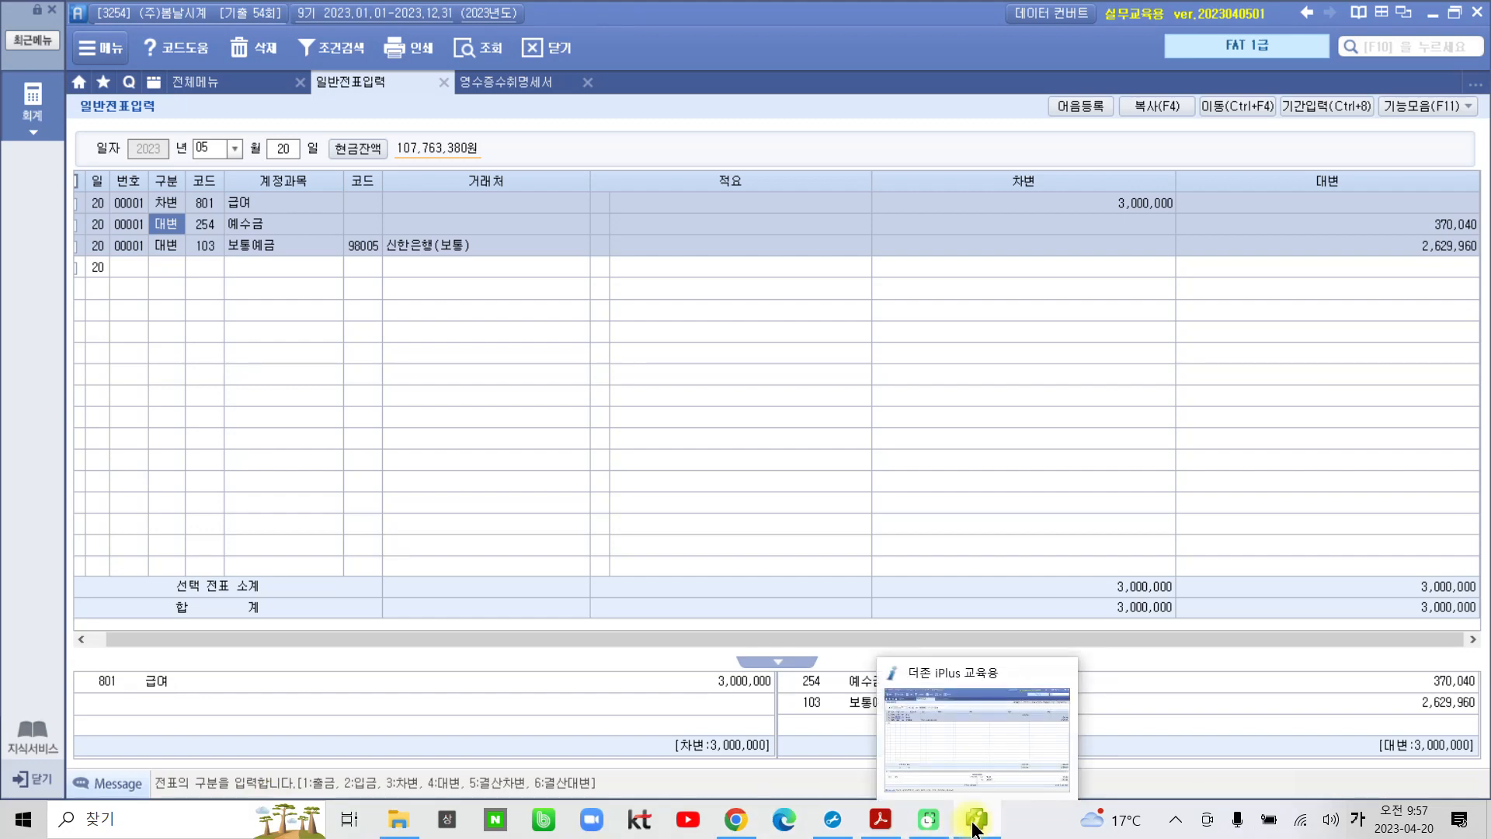
click(973, 825)
scroll(487, 386, down, 6)
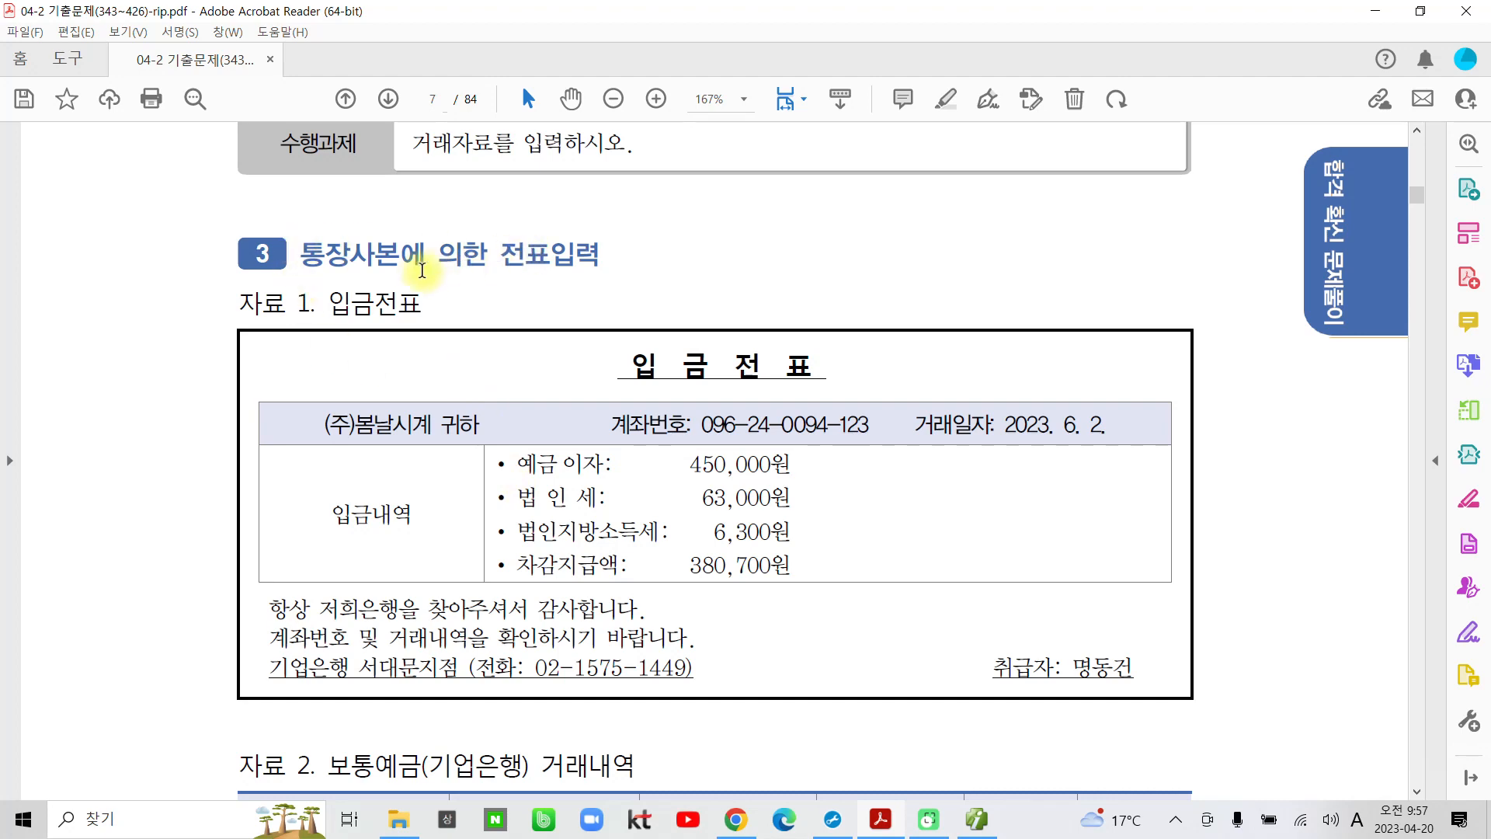
scroll(620, 437, down, 2)
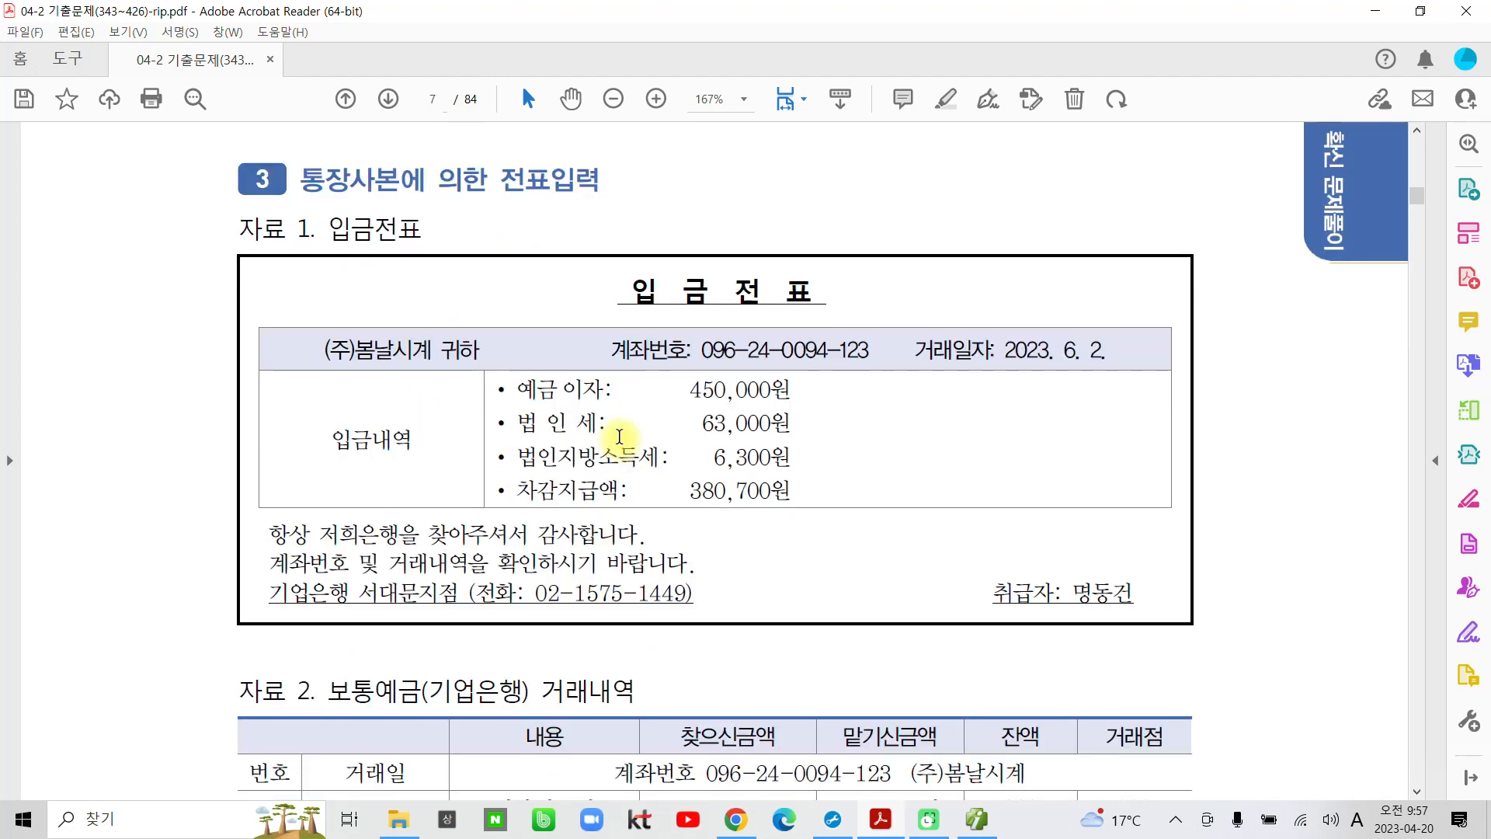
Review question 3's 입금전표 and highlight the 380,700원 deposit in the 보통예금(기업은행) 거래내역 table.
scroll(619, 436, down, 3)
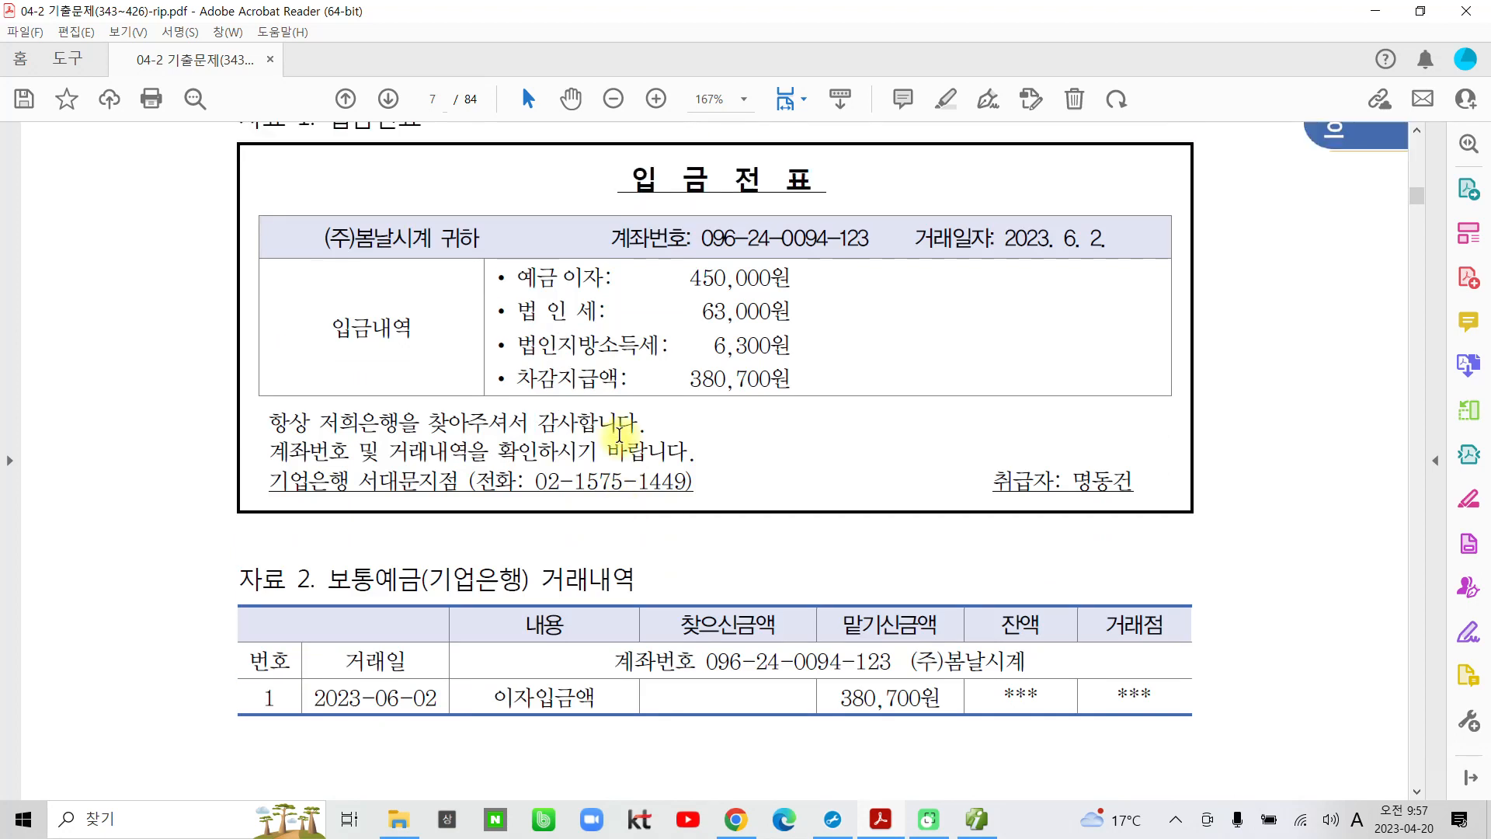
scroll(622, 443, up, 2)
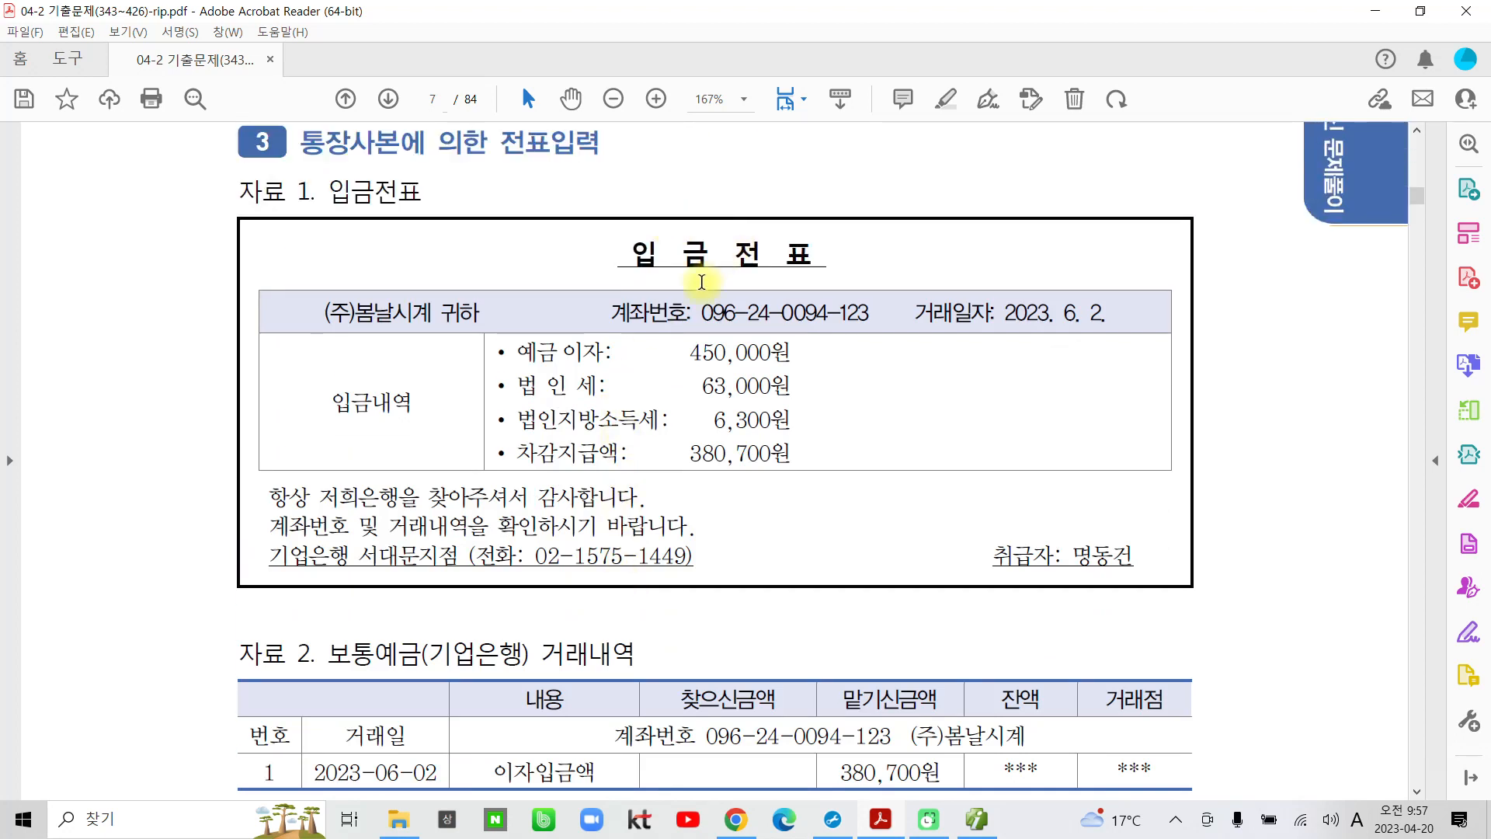
scroll(608, 491, down, 4)
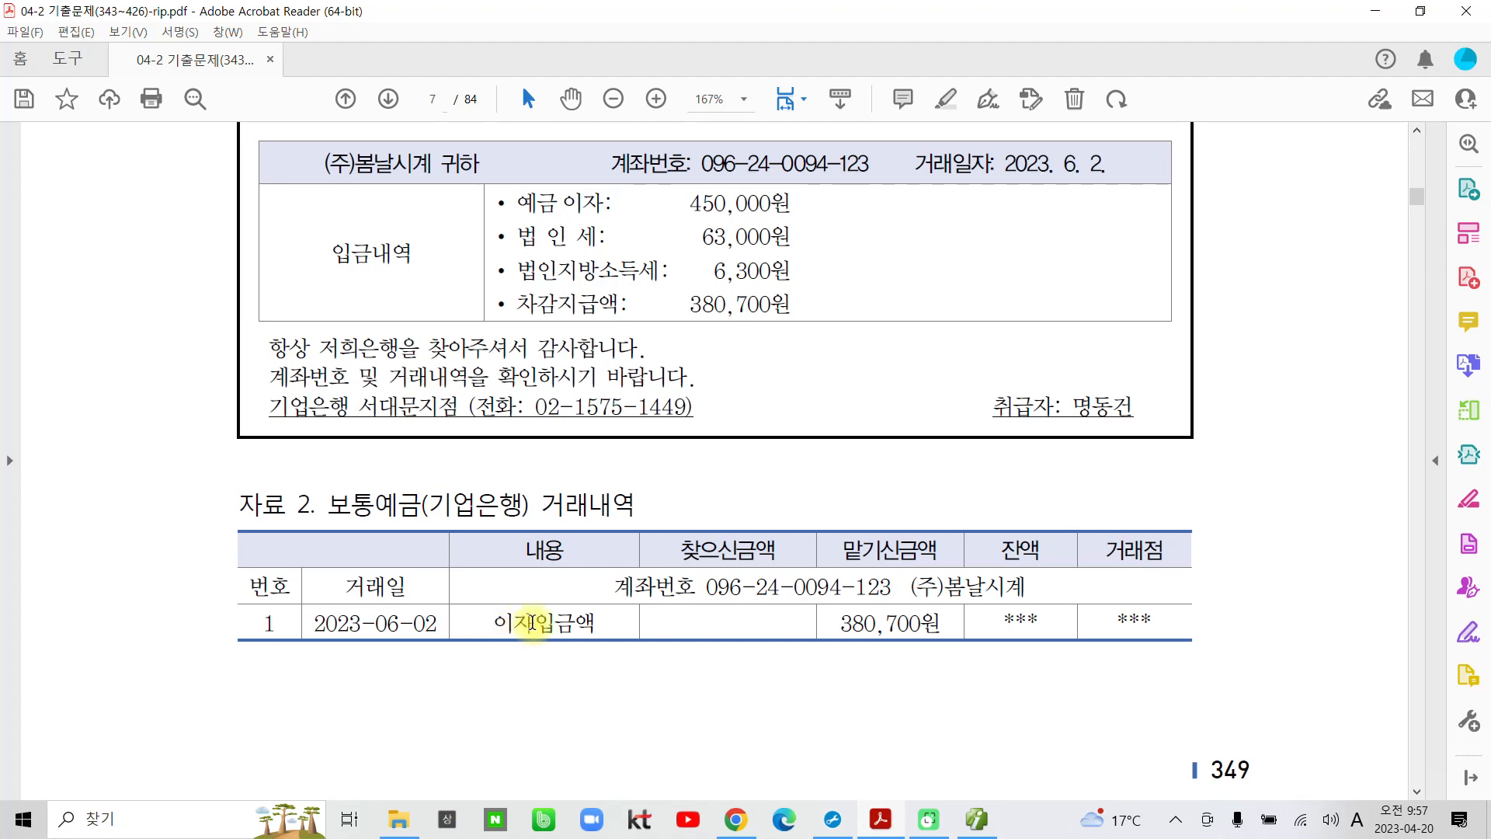
drag(832, 623, 944, 623)
click(967, 551)
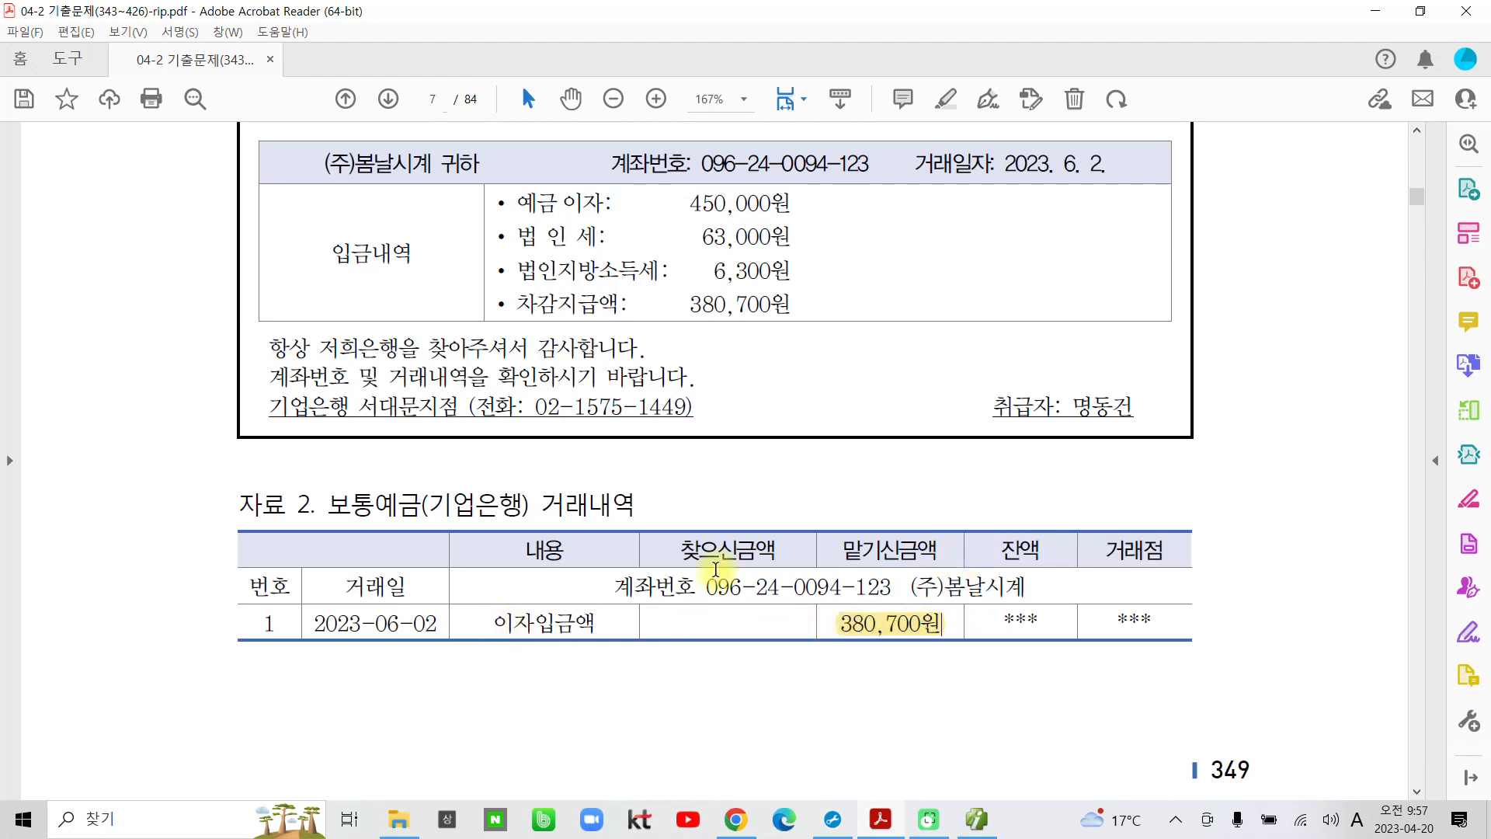
Highlight 보통예금 in question 3's 자료설명 and 선납세금 in its 수행과제.
scroll(664, 644, down, 3)
scroll(664, 645, down, 12)
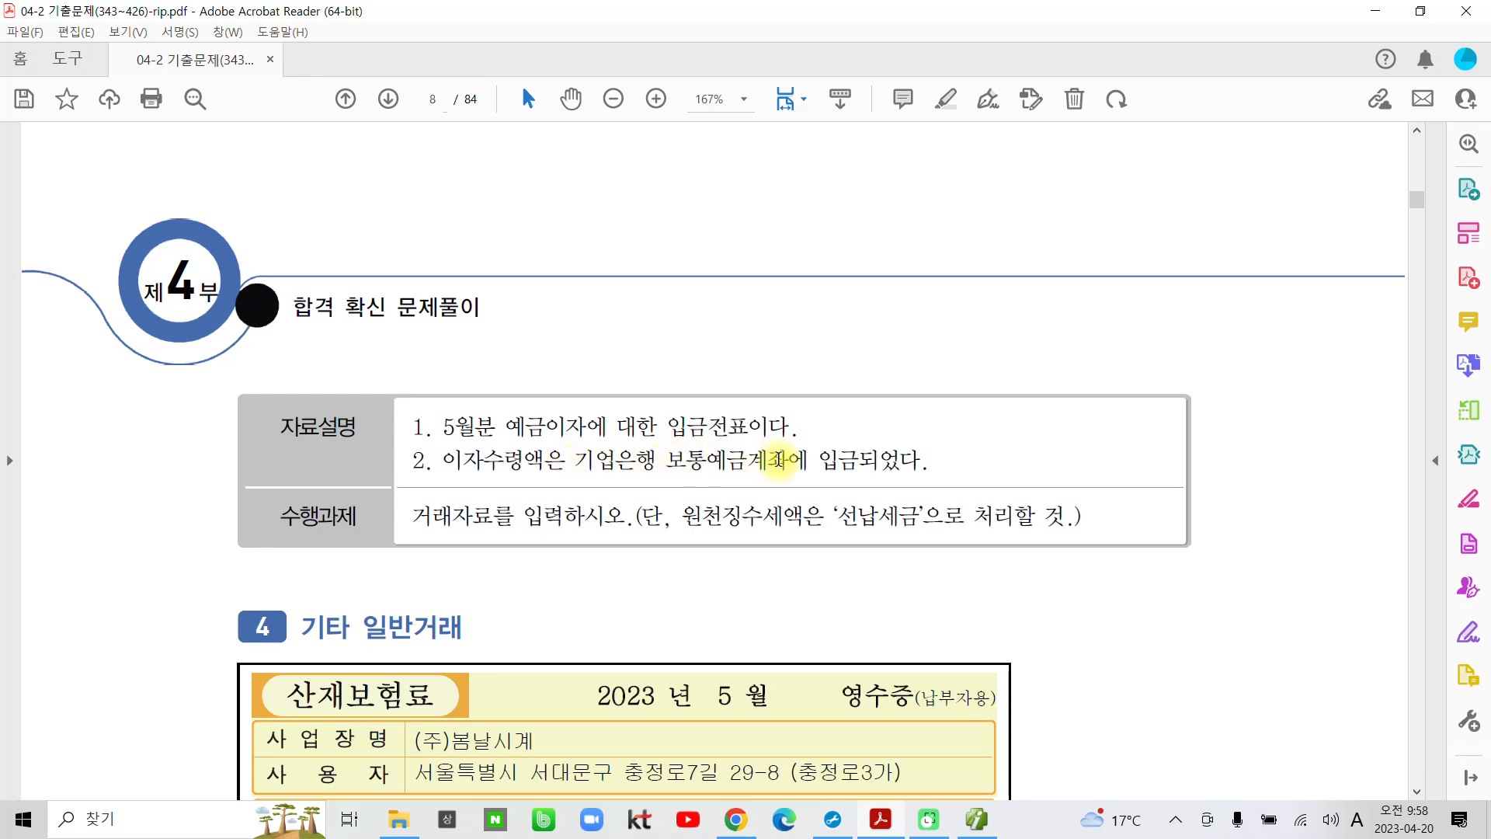
drag(663, 464, 747, 461)
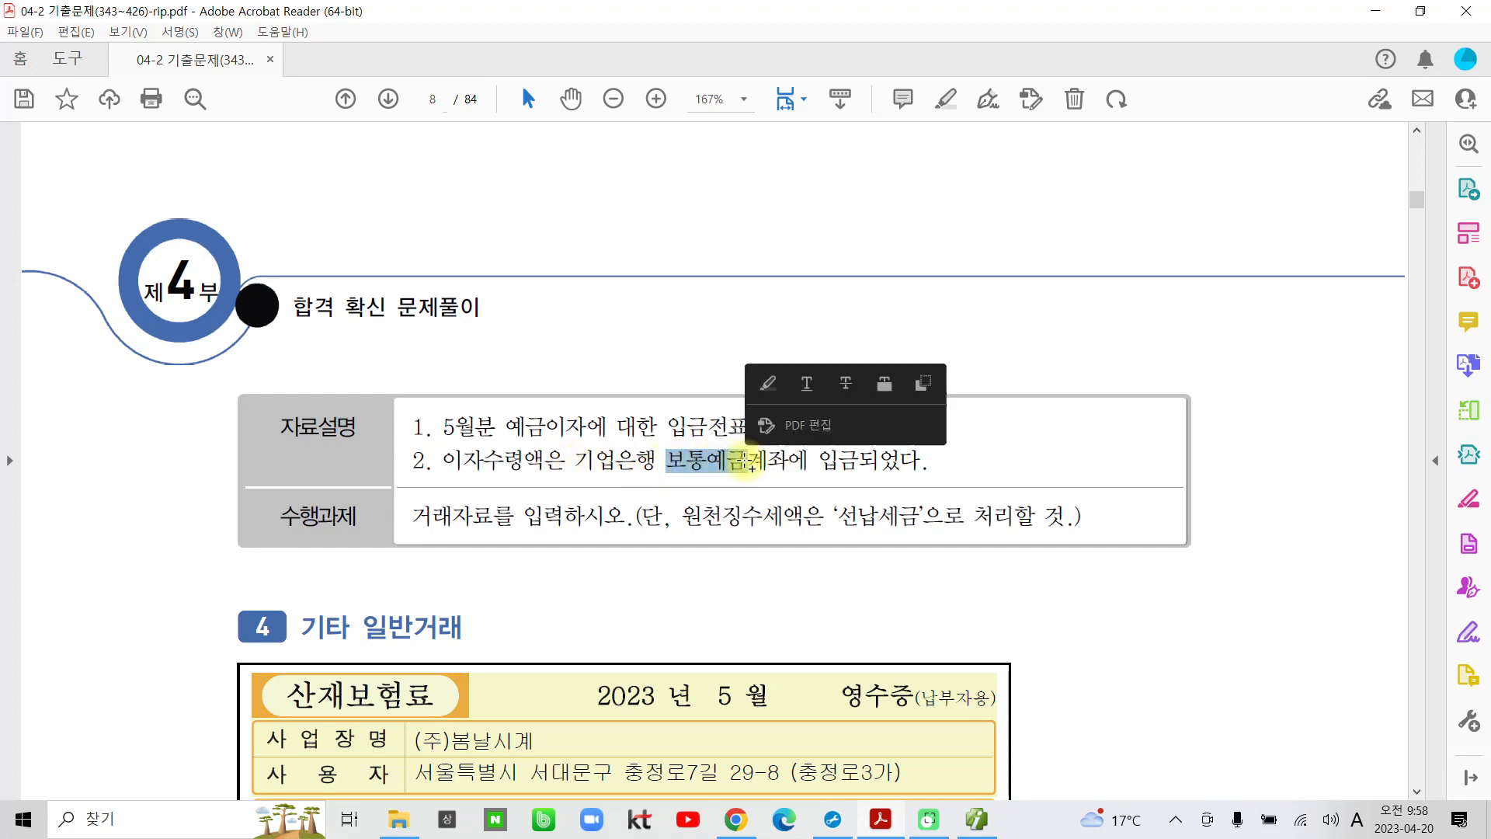
click(773, 399)
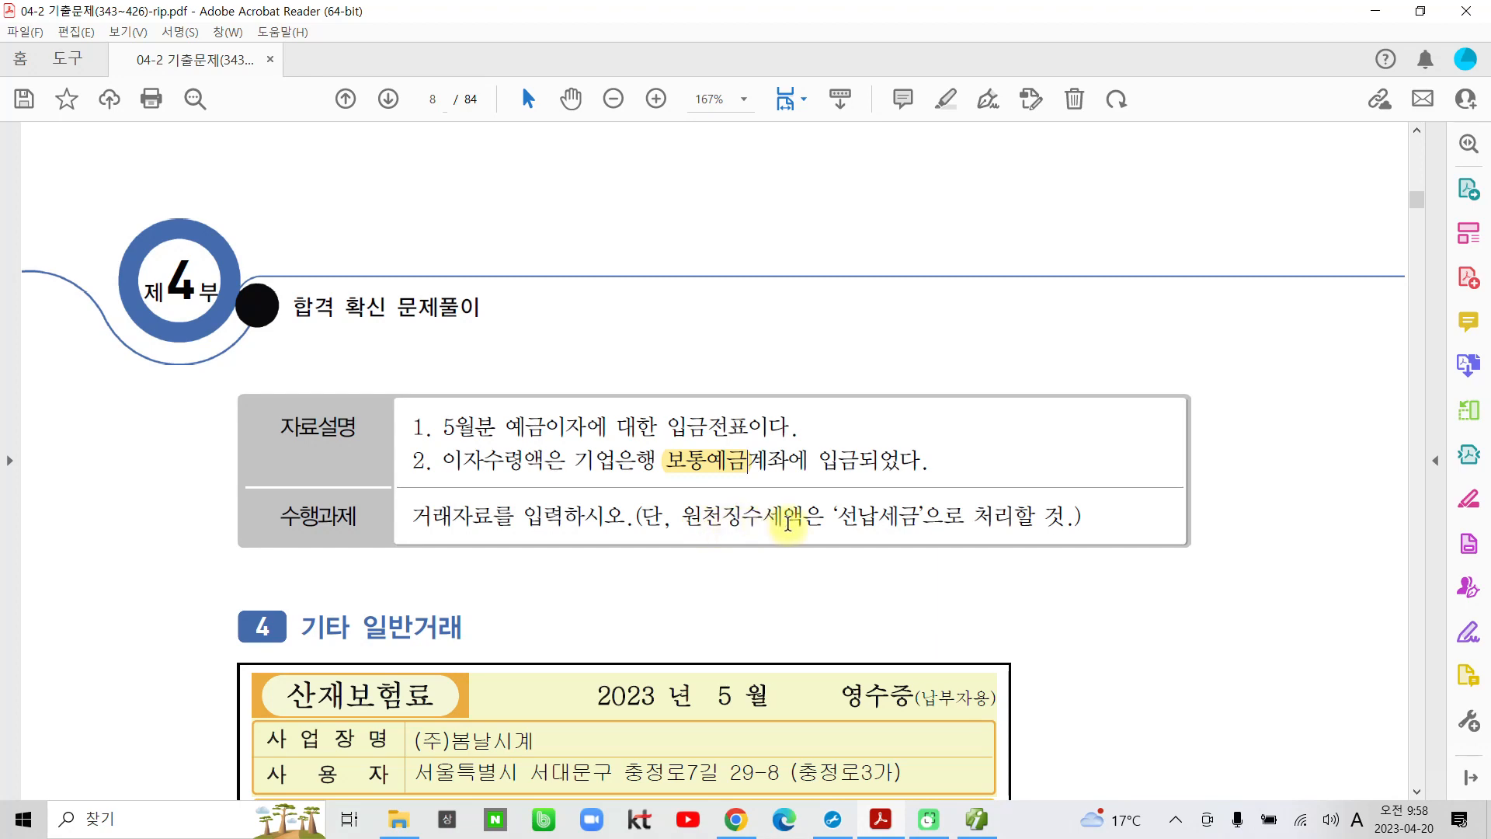
drag(841, 517, 920, 519)
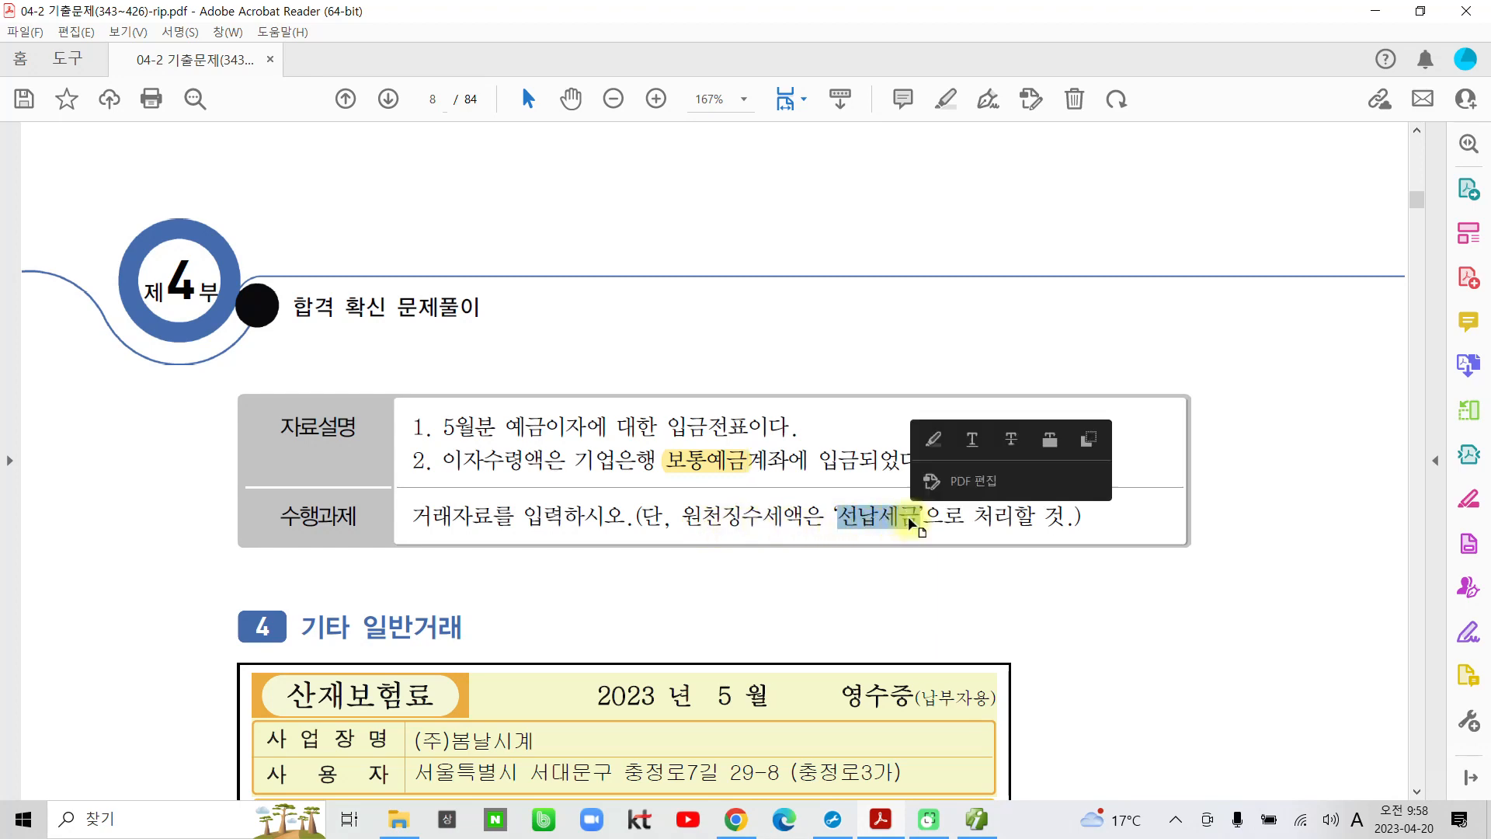
click(934, 440)
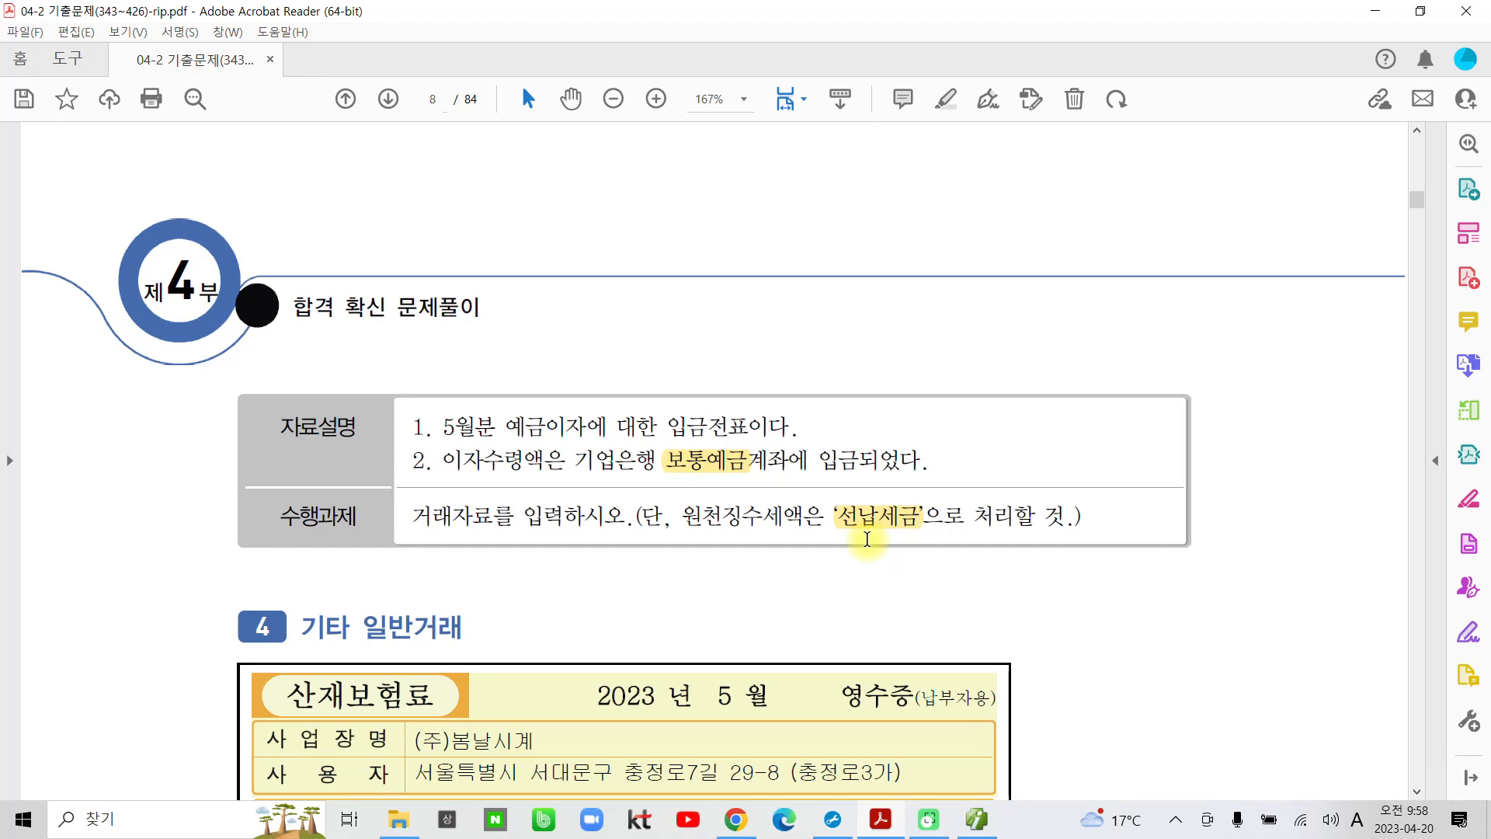
Return to question 2's 5월분 급여대장 and circle the 공제합계 of 370,040원 with the red screen pen.
scroll(855, 558, up, 4)
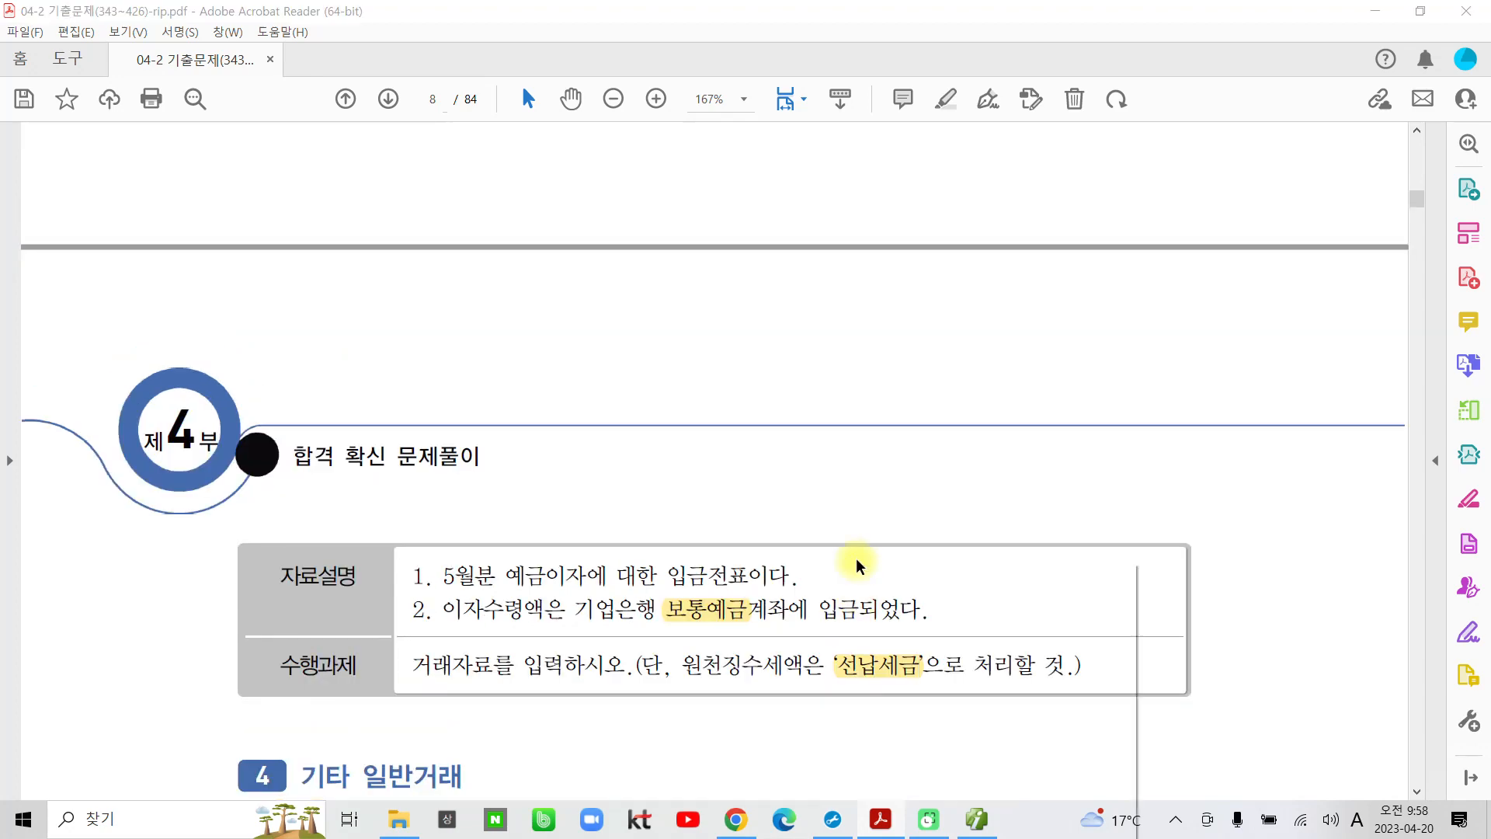
right_click(856, 558)
click(716, 547)
scroll(716, 547, up, 20)
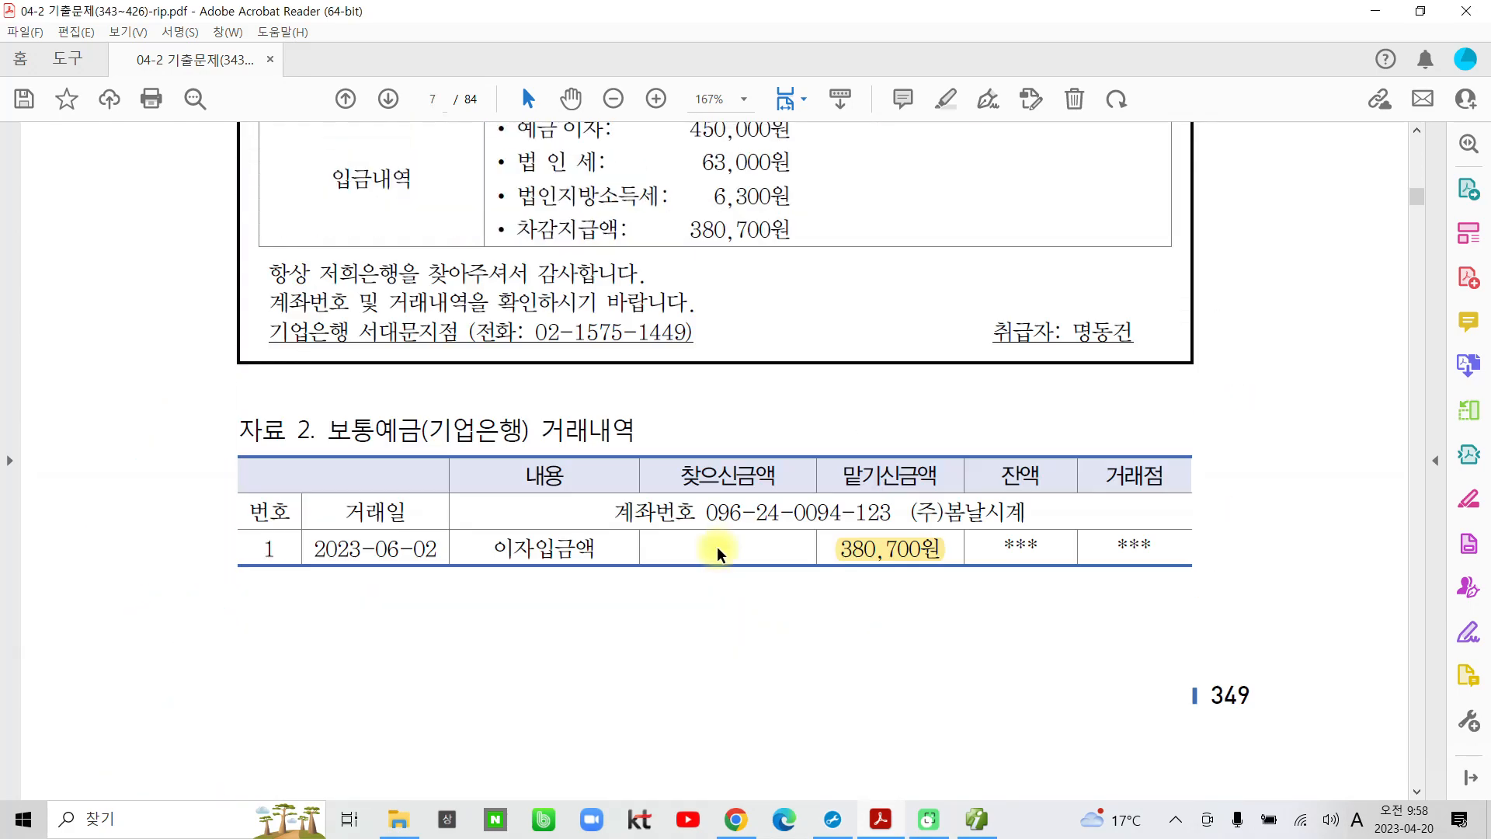
scroll(718, 547, up, 18)
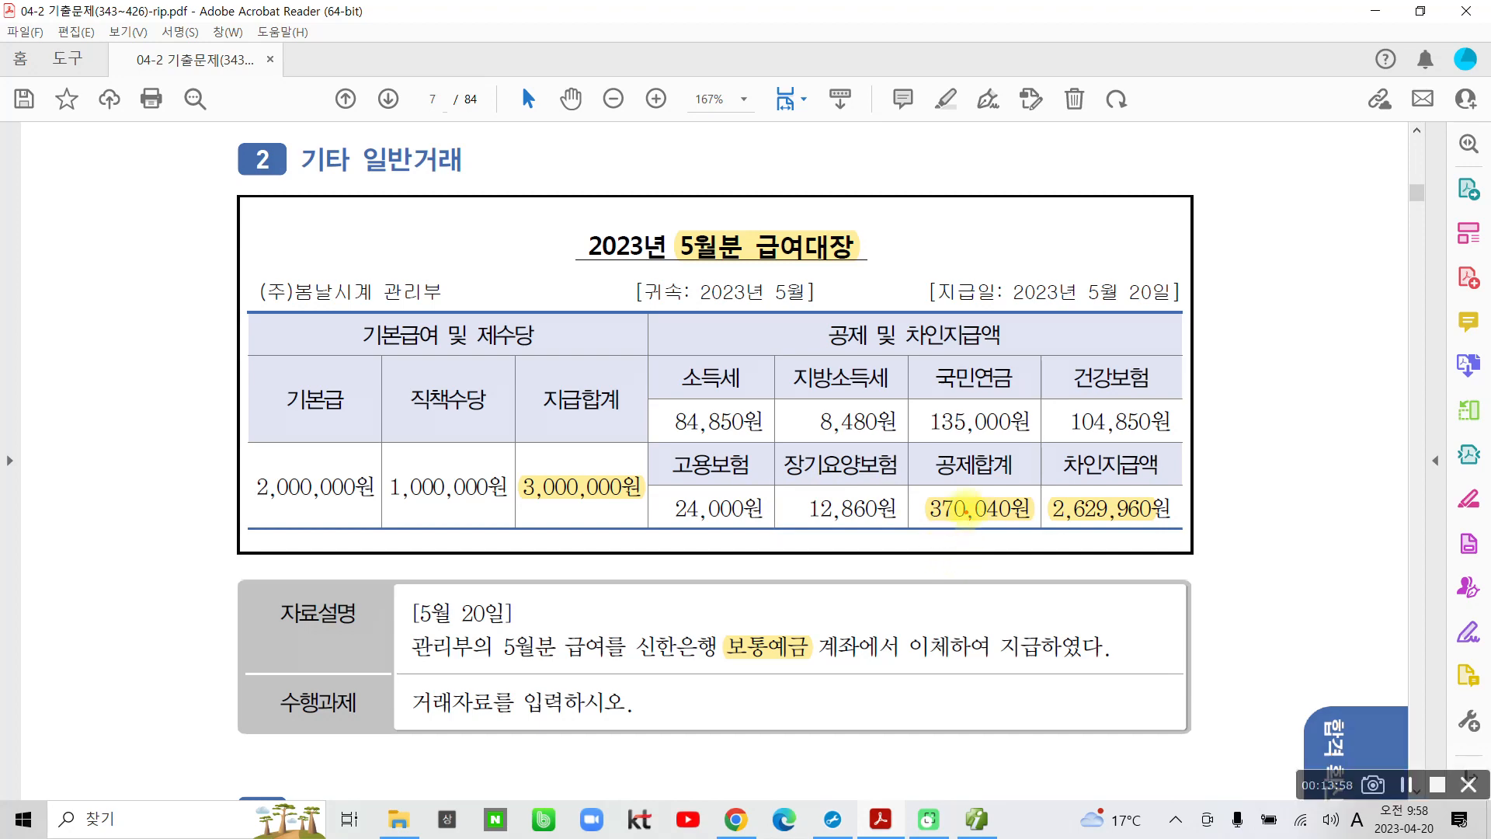
mouse_move(971, 488)
mouse_down()
mouse_move(928, 490)
mouse_move(944, 530)
mouse_move(1026, 491)
mouse_move(925, 483)
mouse_up()
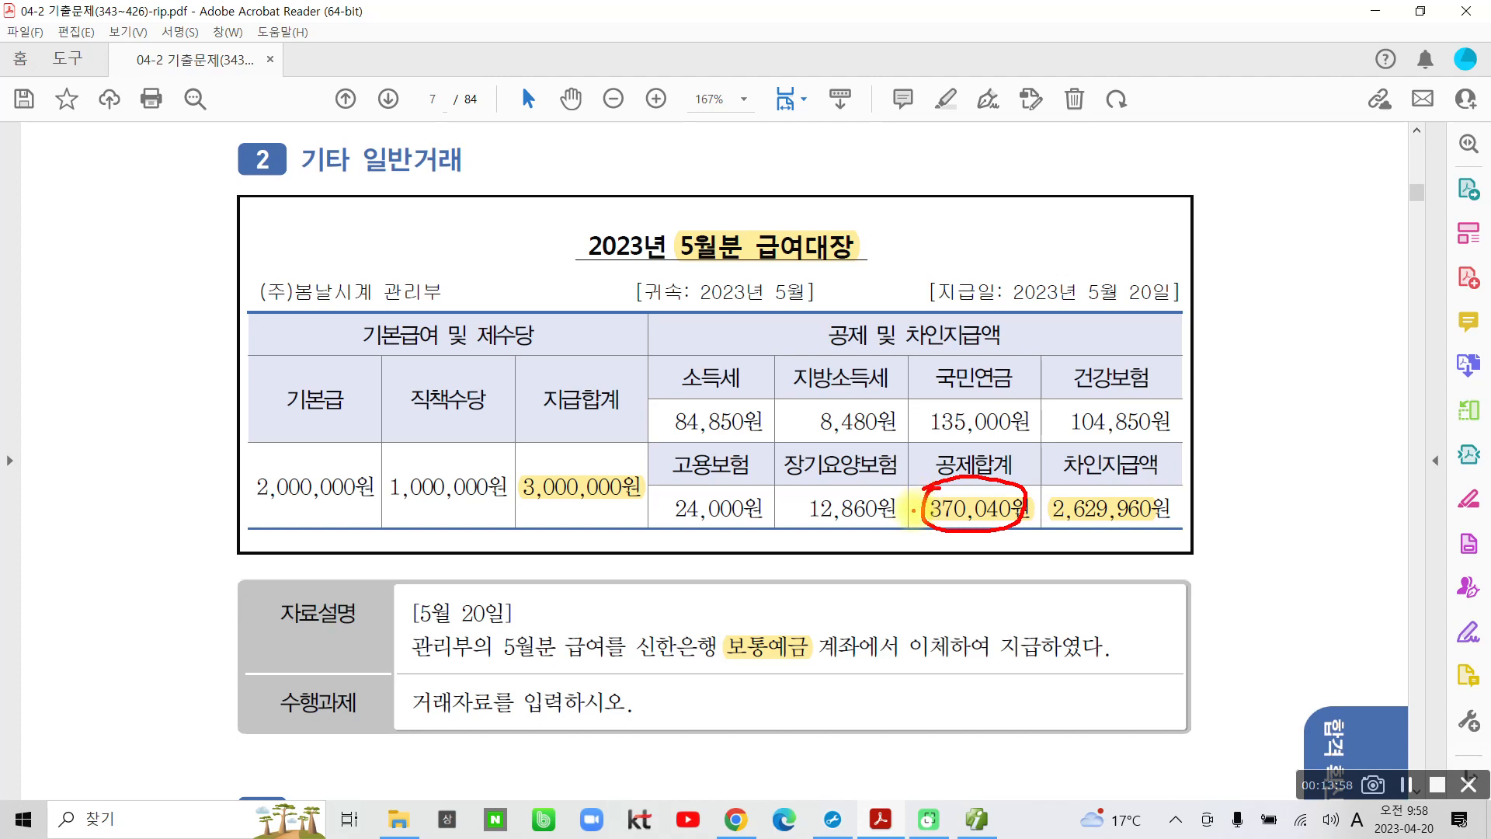
Frame the 법인세 63,000원 and 법인지방소득세 6,300원 amounts in question 3's 입금전표 with a red box, and clear the drawing.
scroll(947, 579, down, 7)
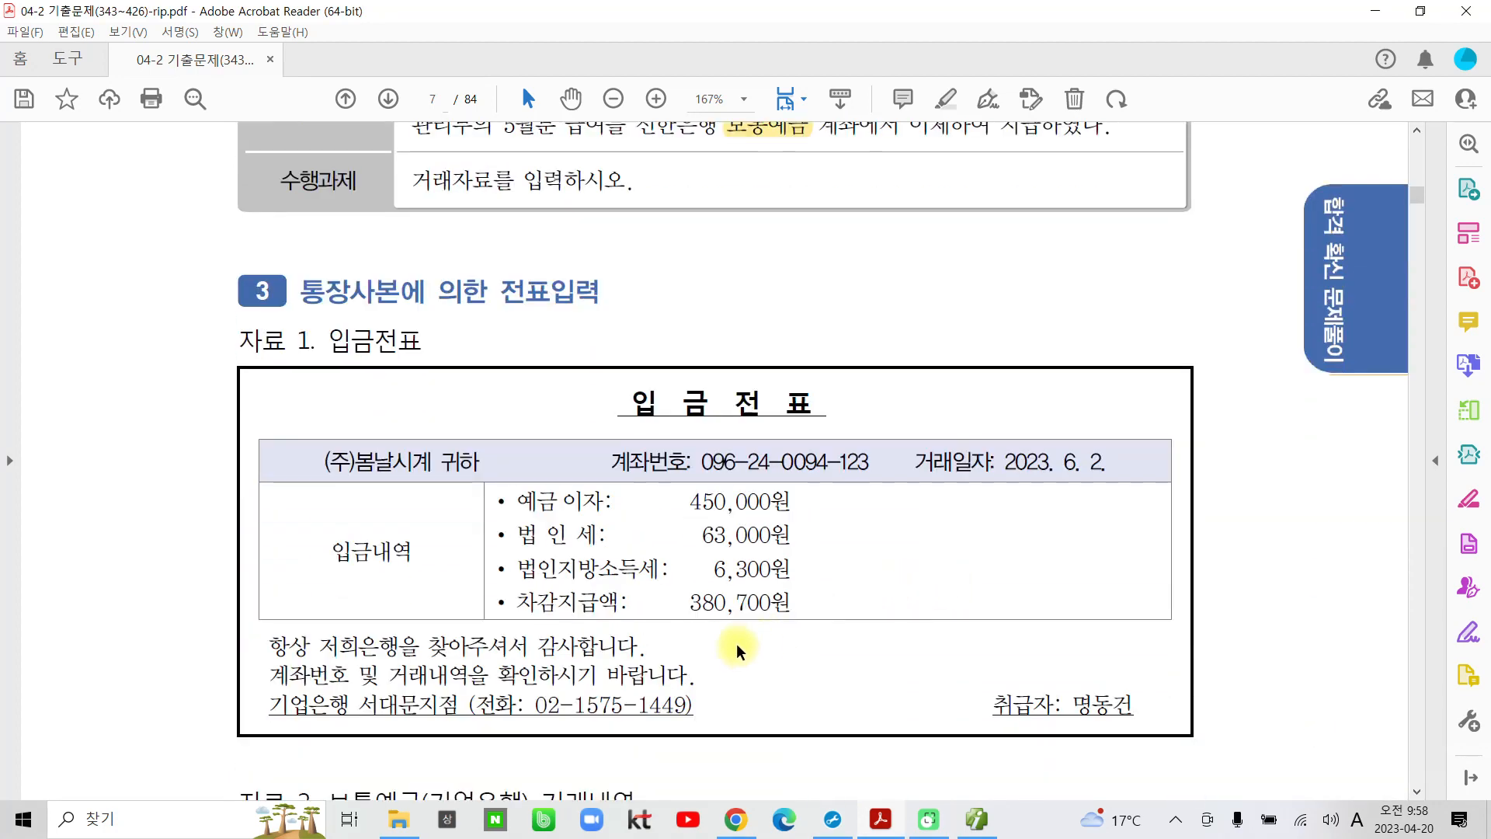
key(ctrl+2)
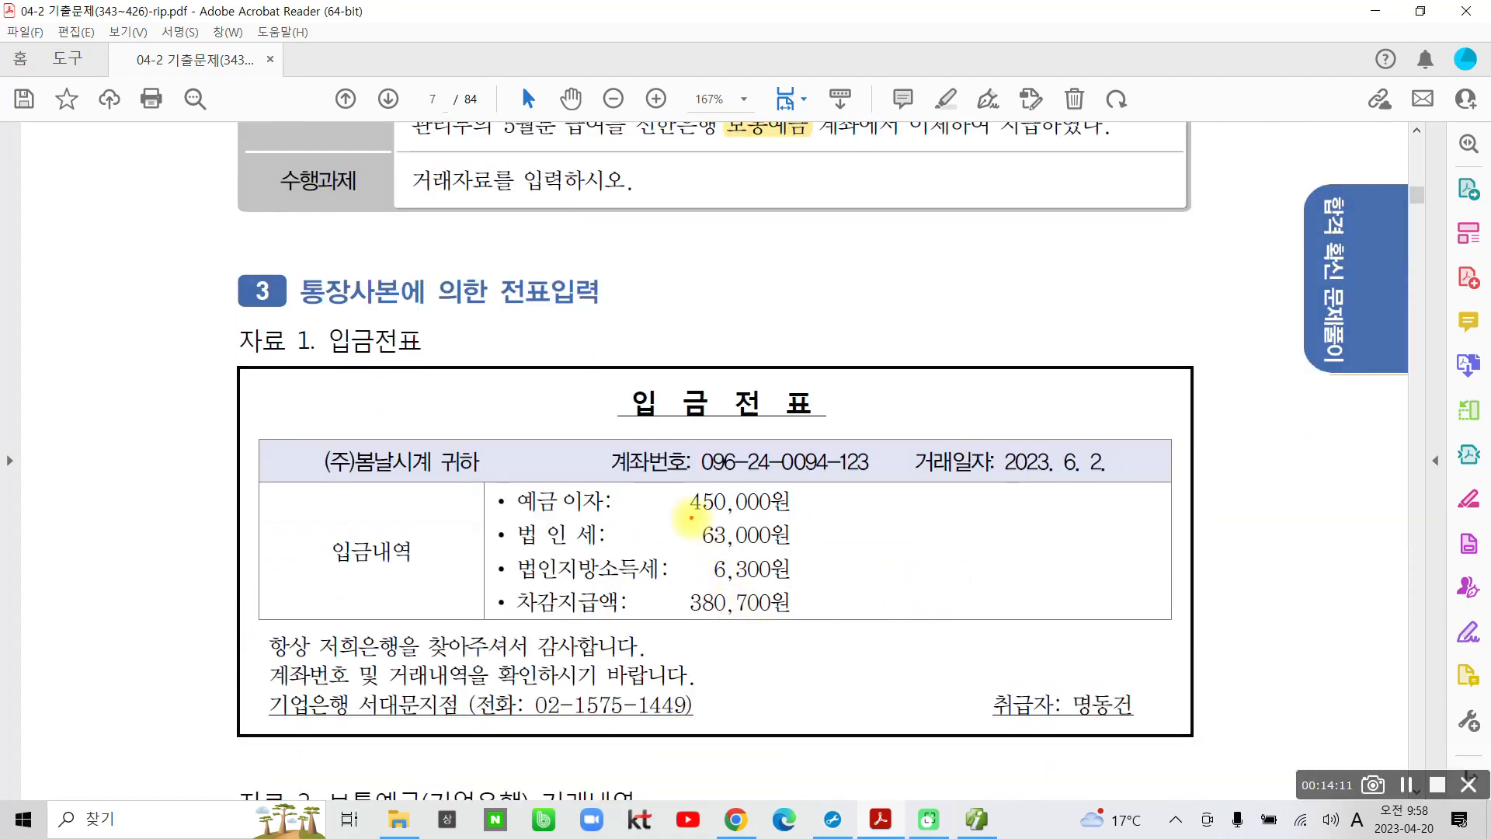
drag(691, 518, 810, 589)
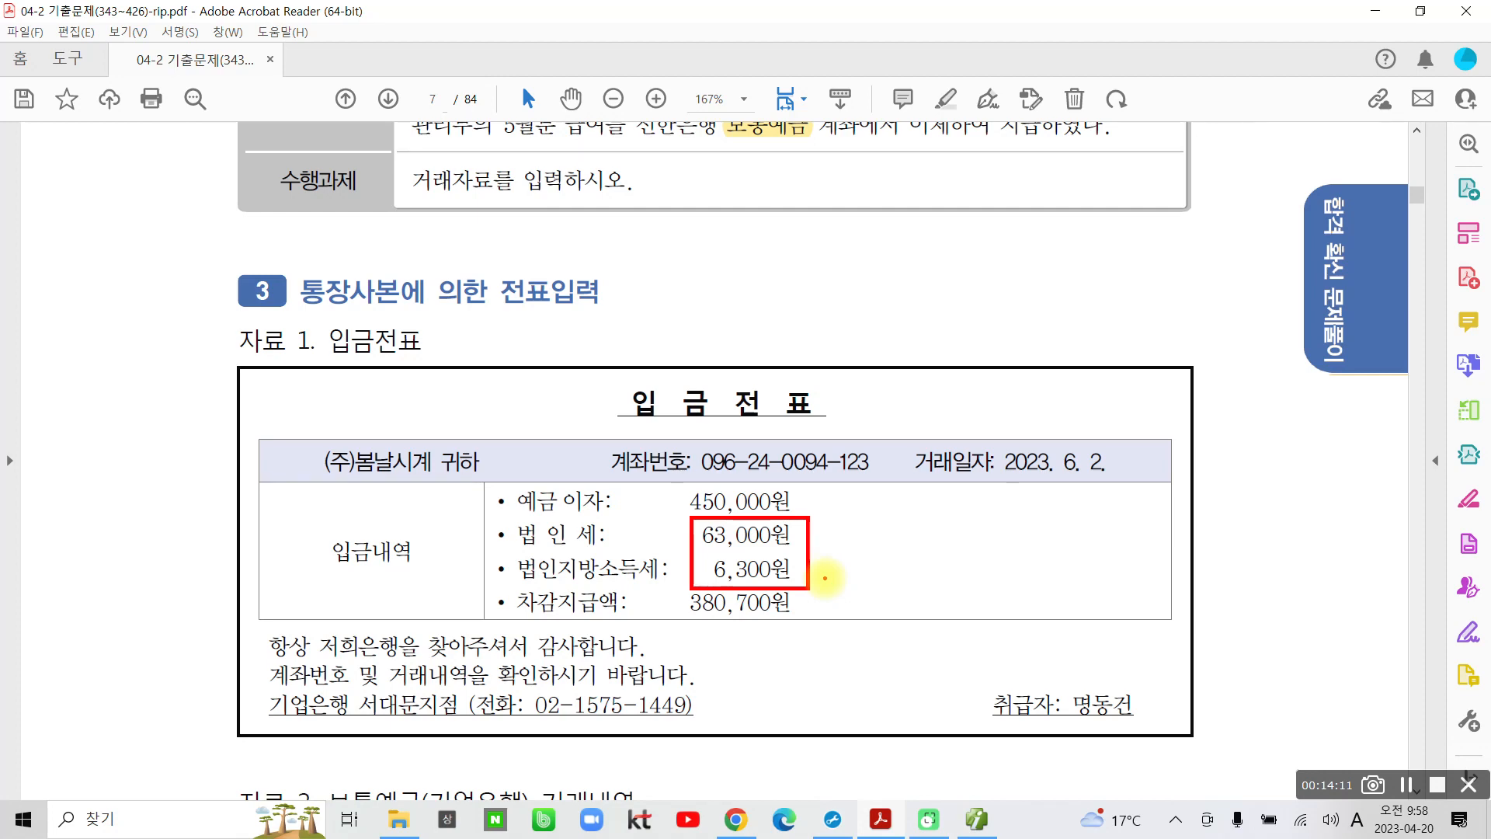
key(Escape)
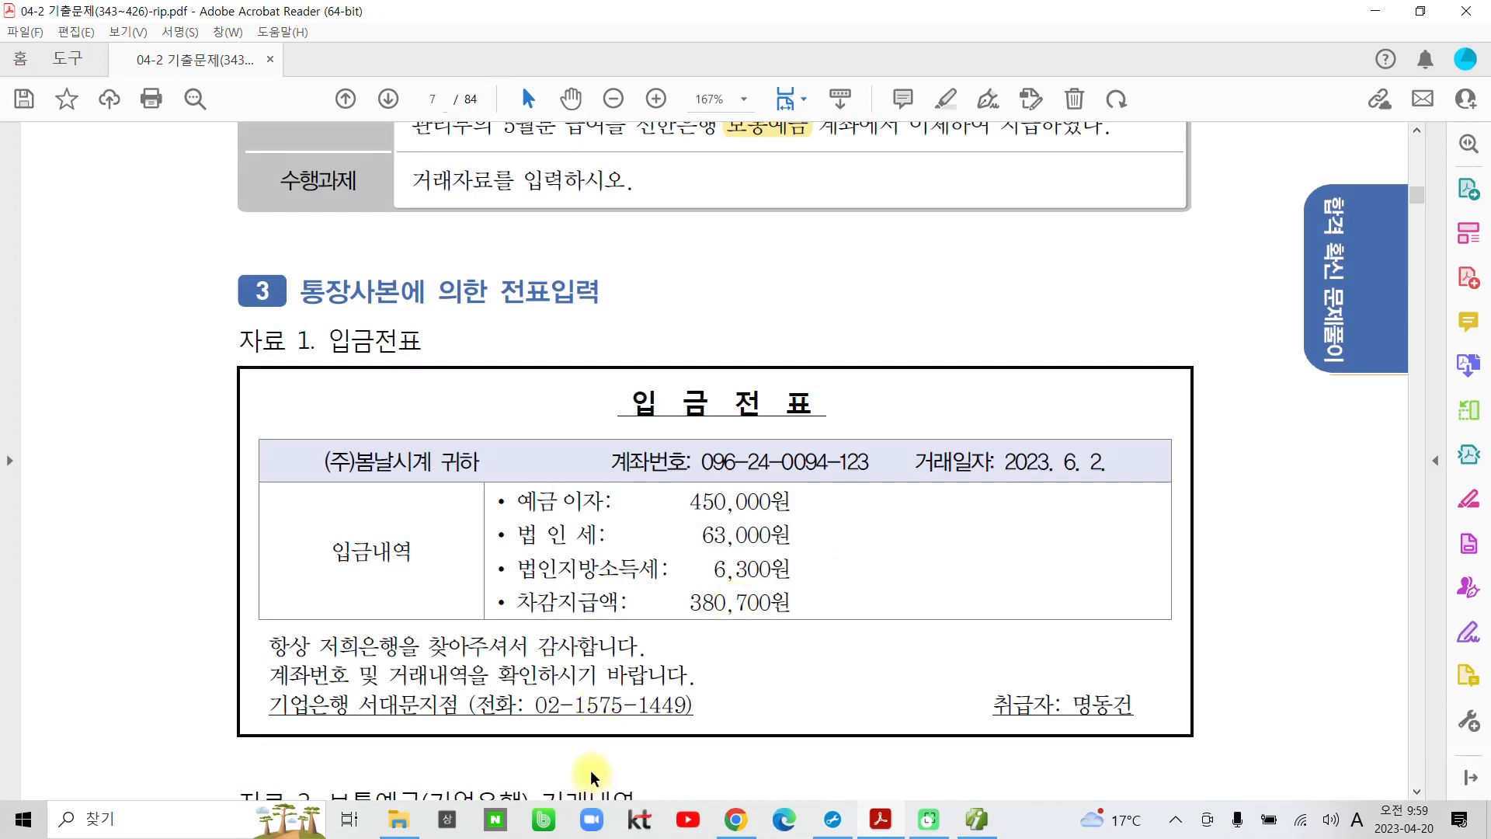
Recheck the 자료설명, and on the 입금전표 box 450,000원, circle the two tax amounts and 380,700원, and add a check mark beside each.
scroll(590, 769, down, 15)
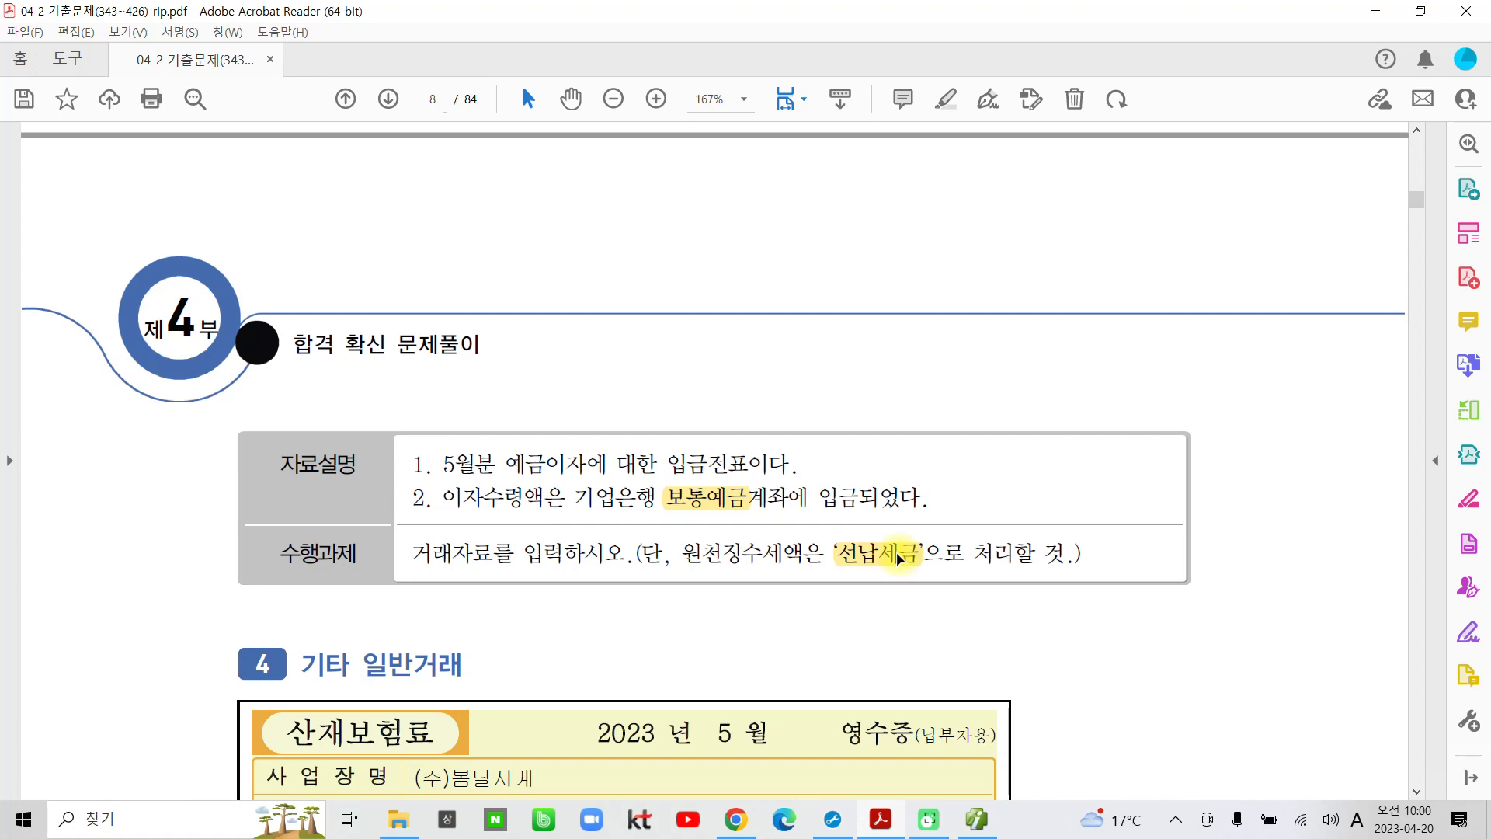
scroll(544, 553, up, 4)
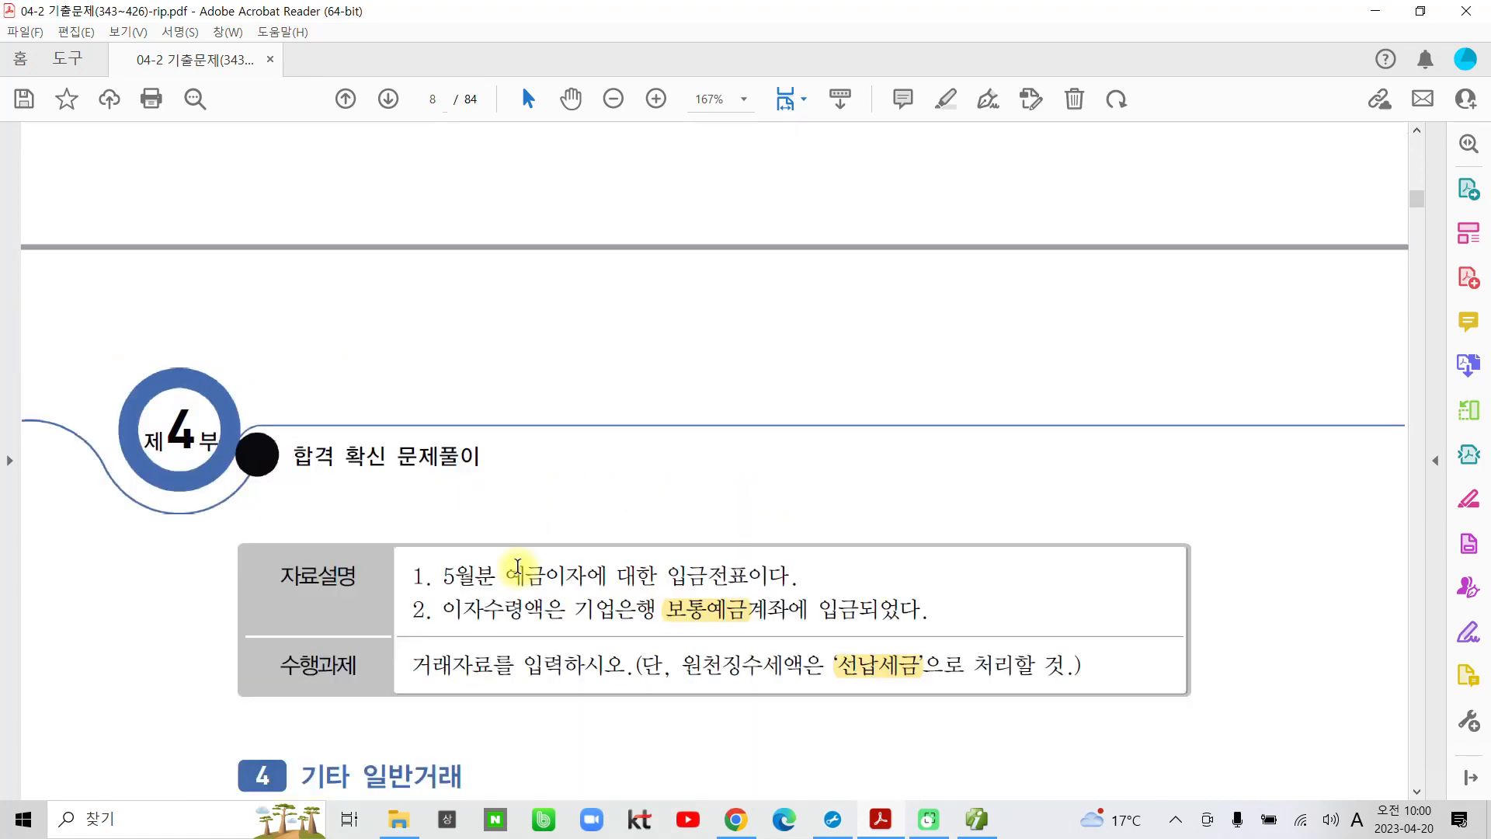
scroll(524, 553, up, 7)
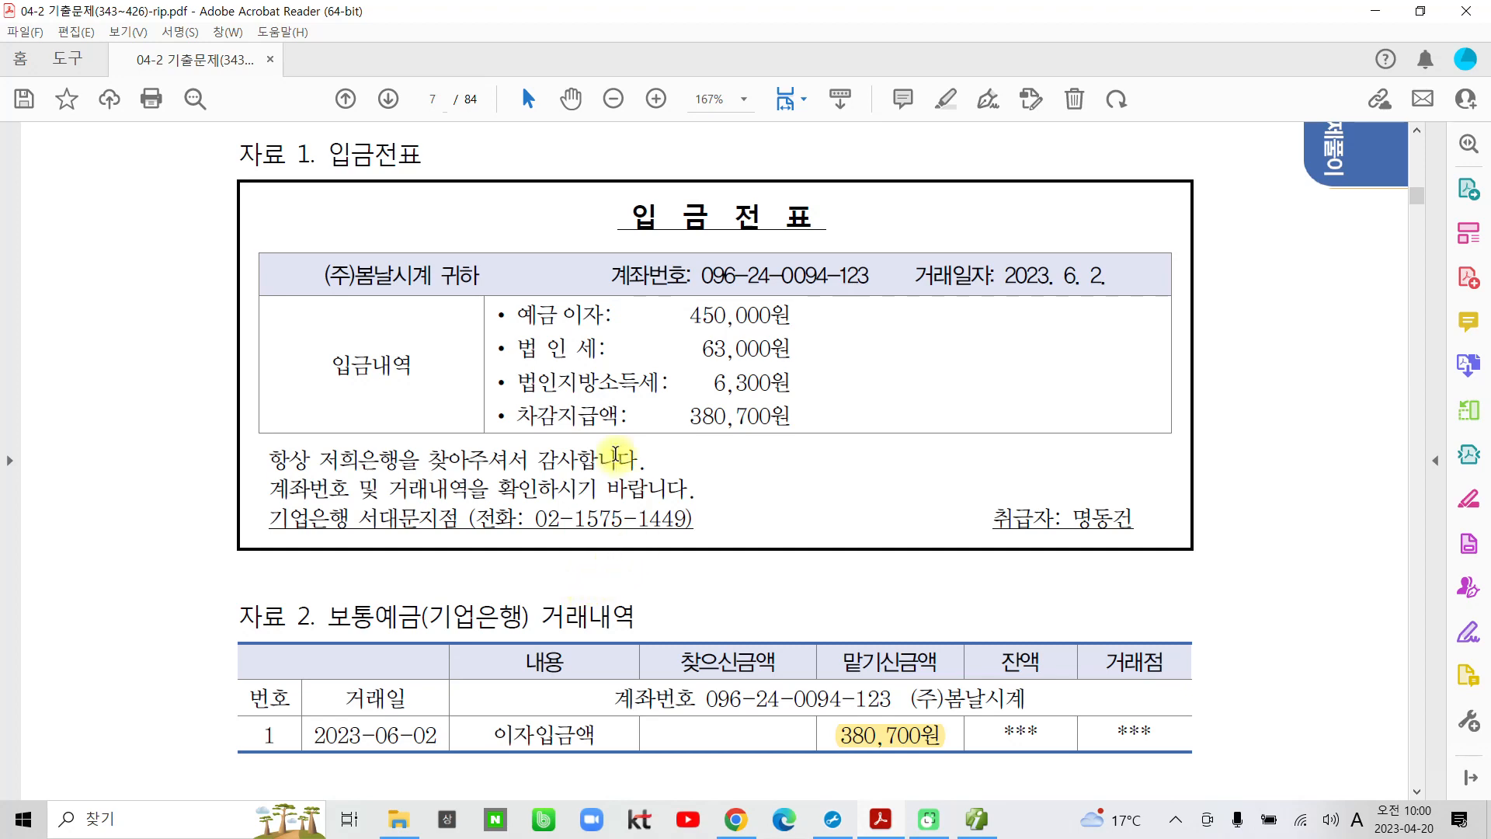
drag(683, 311, 830, 332)
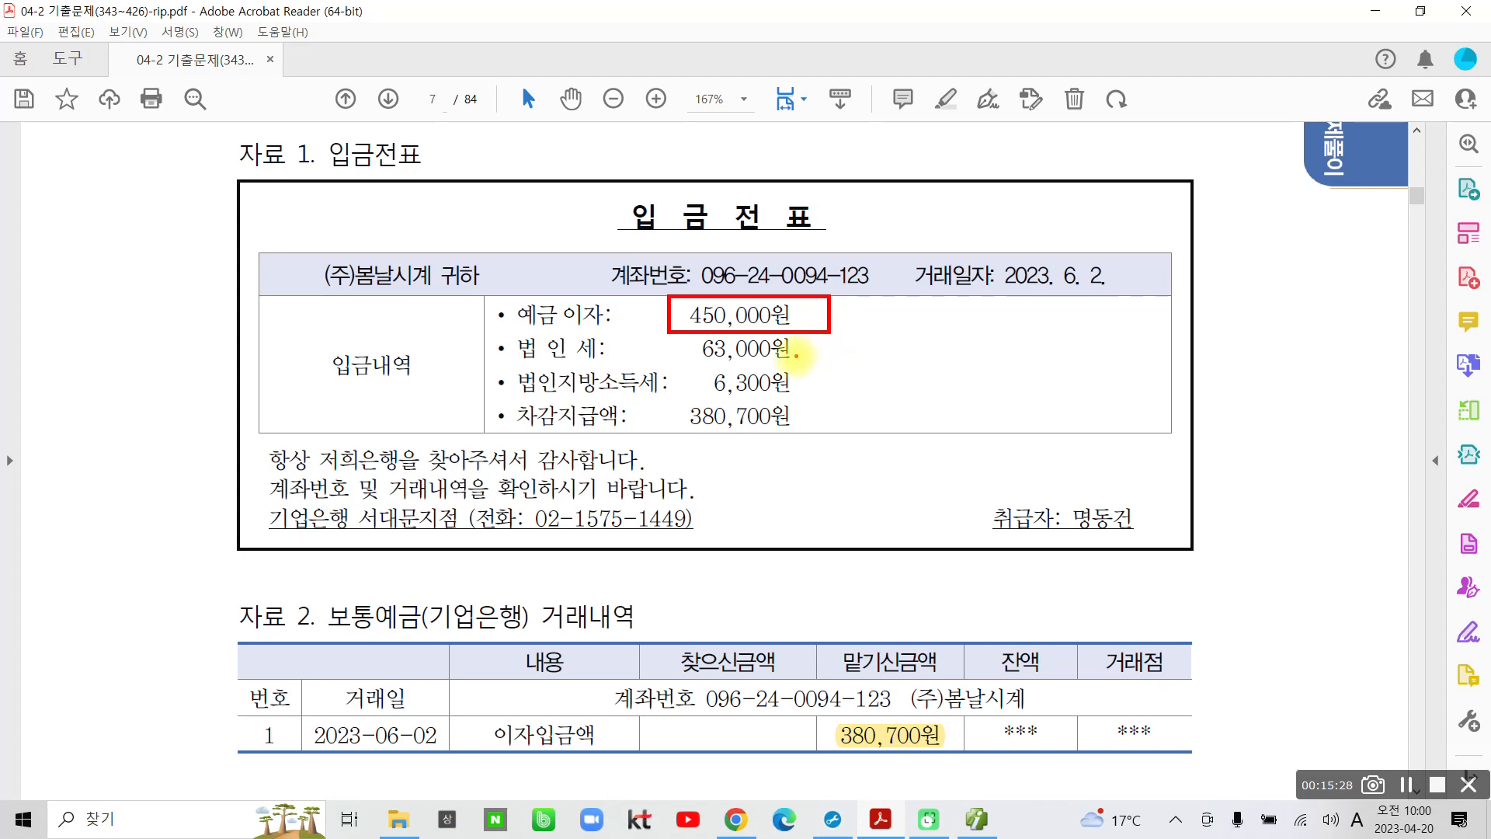
mouse_move(688, 336)
mouse_down()
mouse_move(684, 386)
mouse_move(781, 398)
mouse_move(790, 346)
mouse_move(687, 340)
mouse_up()
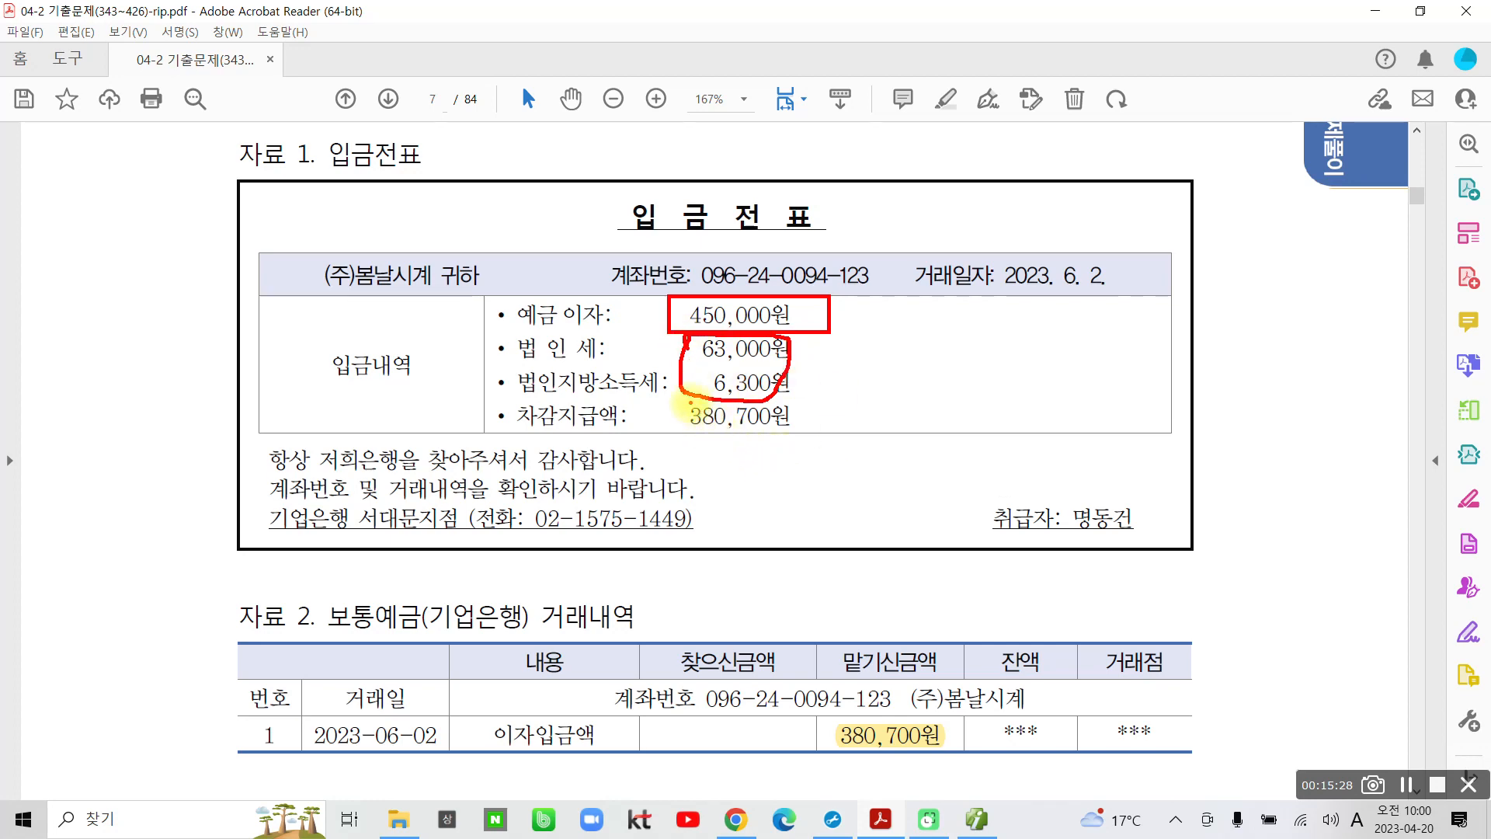
mouse_move(687, 404)
mouse_down()
mouse_move(671, 426)
mouse_move(738, 467)
mouse_move(800, 408)
mouse_move(726, 398)
mouse_up()
mouse_move(873, 302)
mouse_down()
mouse_move(875, 323)
mouse_move(917, 311)
mouse_up()
drag(832, 357, 855, 365)
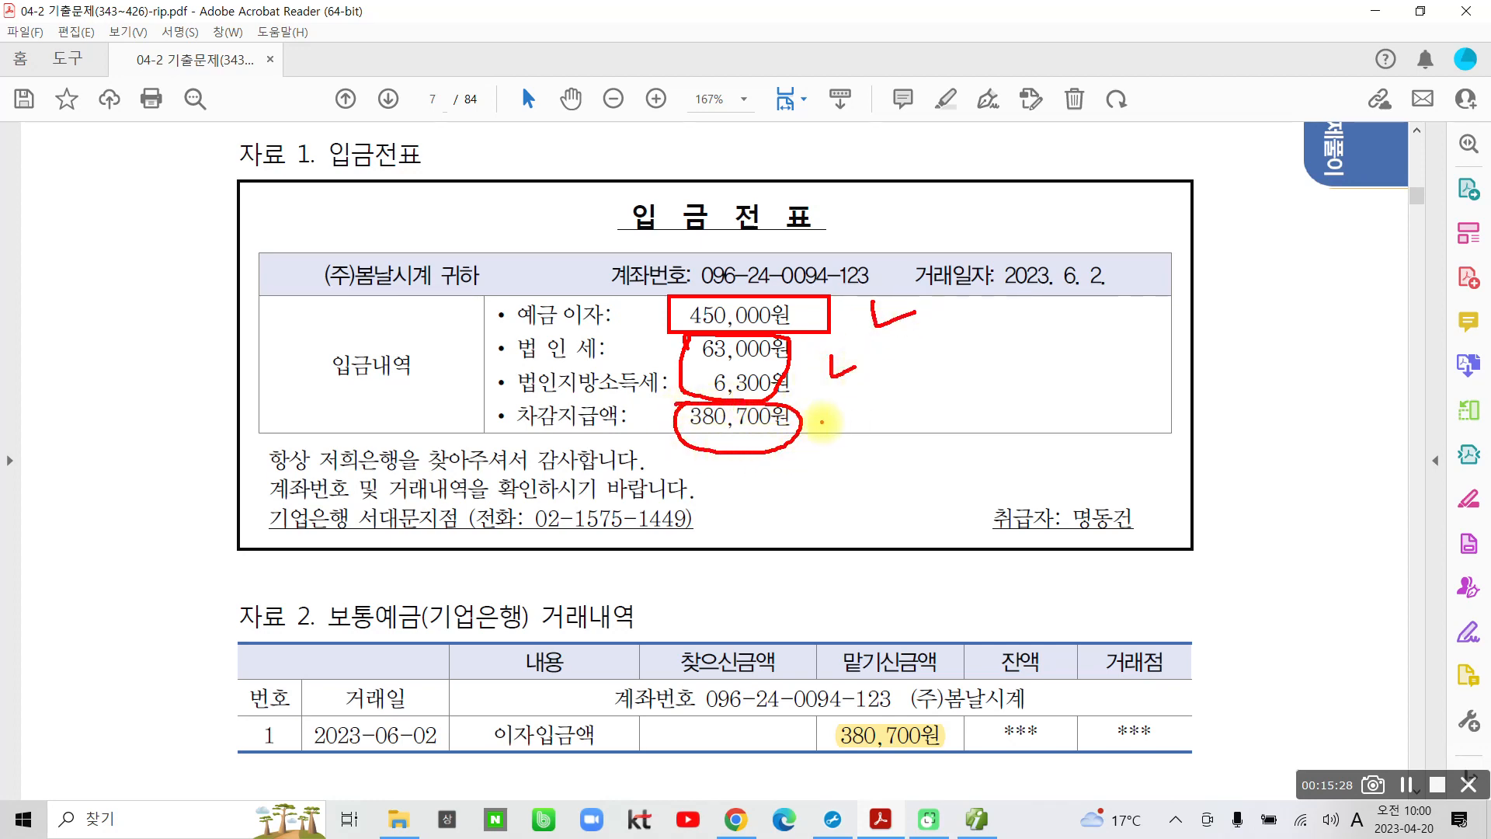
drag(823, 421, 849, 429)
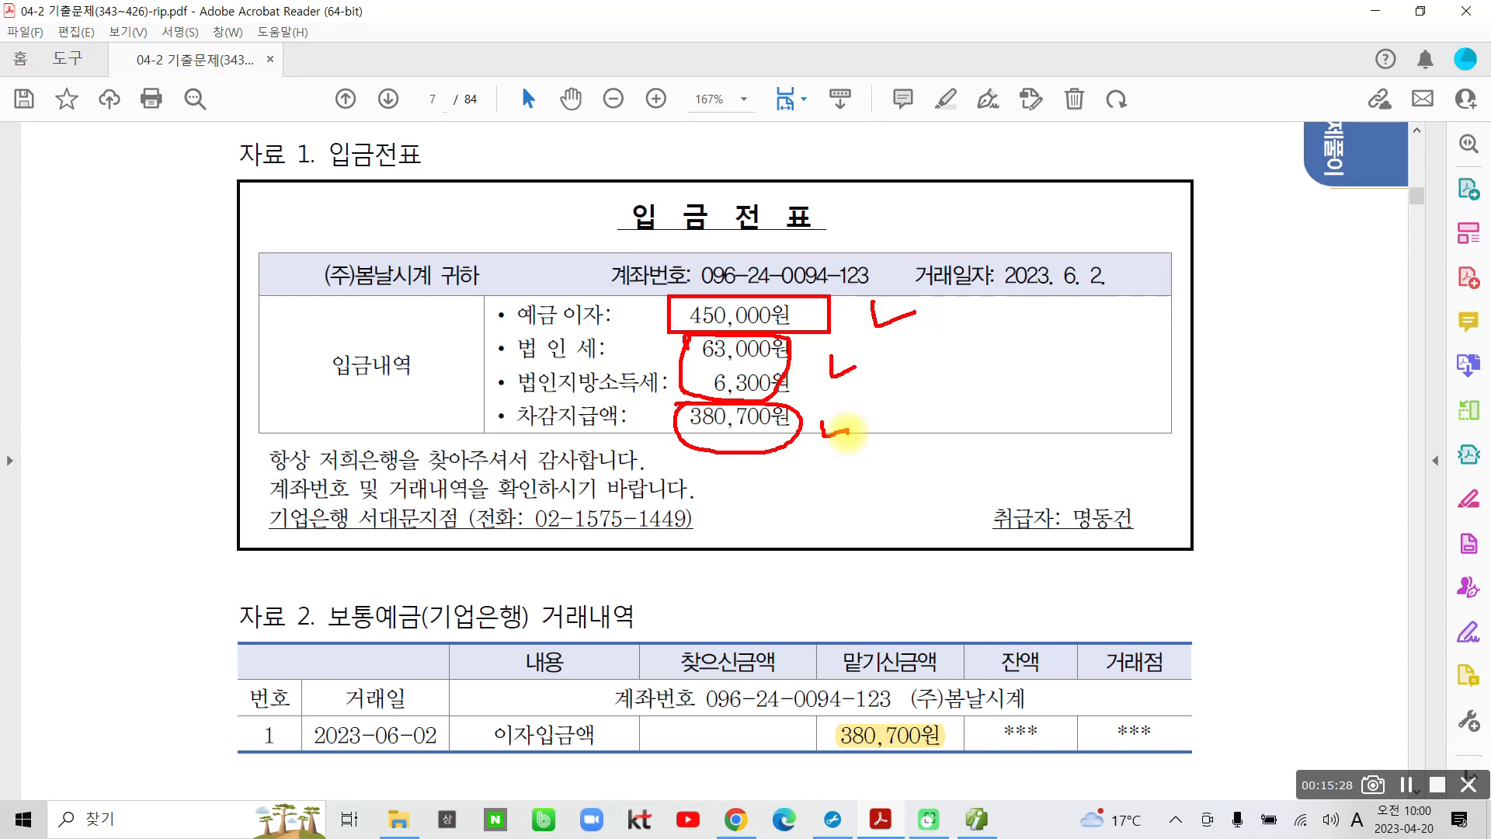
Annotate the 예금 이자 amount in red ink with an arrow and the underlined entry 대) 이자수익.
mouse_move(890, 314)
mouse_down()
mouse_move(1072, 277)
mouse_move(1093, 326)
mouse_up()
mouse_move(1113, 282)
mouse_down()
mouse_move(1130, 275)
mouse_move(1102, 320)
mouse_up()
drag(1119, 300, 1148, 313)
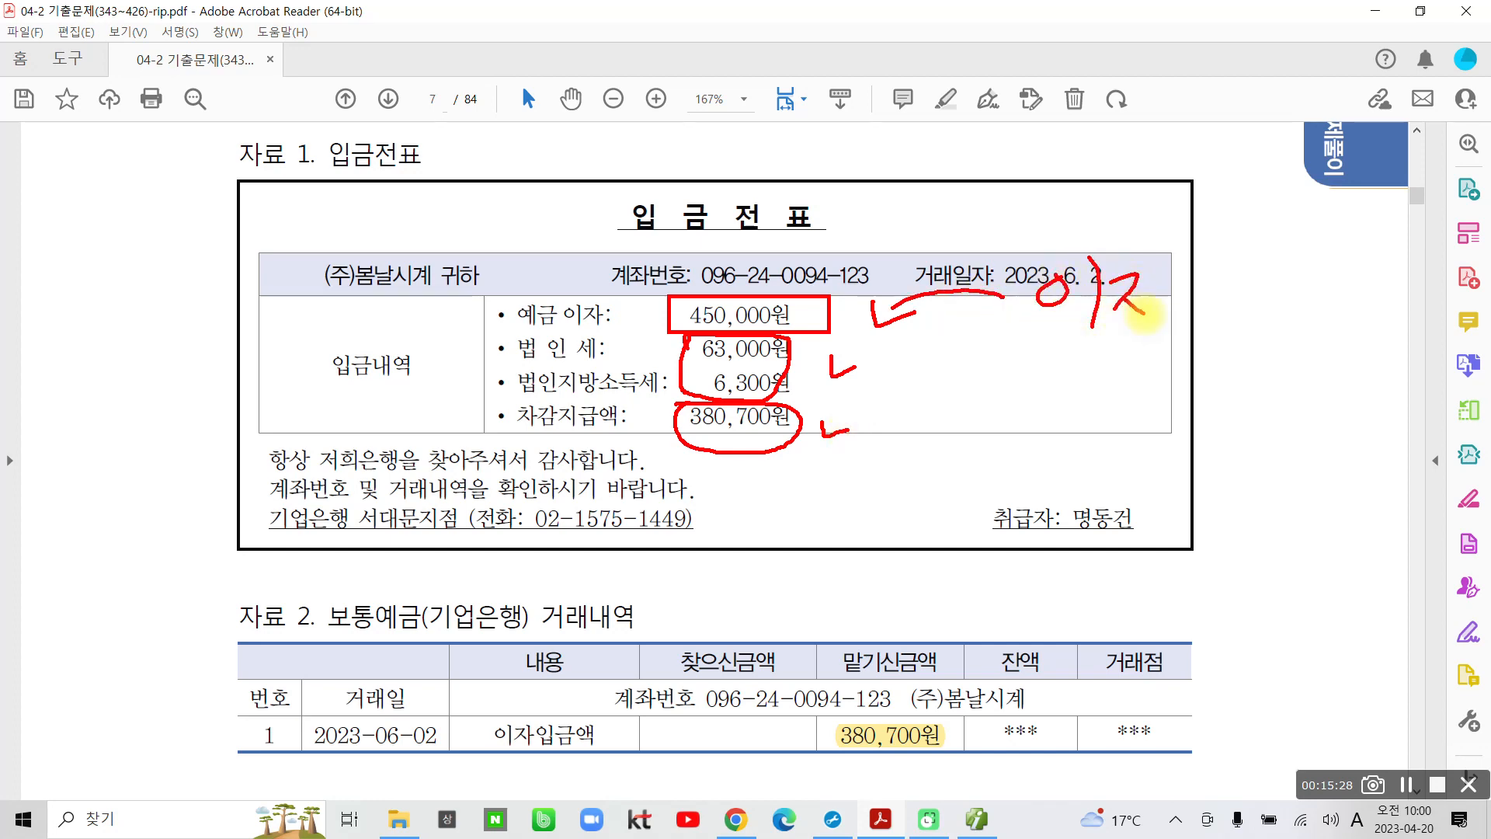
mouse_move(1157, 261)
mouse_down()
mouse_move(1158, 330)
mouse_move(1181, 303)
mouse_up()
mouse_move(1196, 294)
mouse_down()
mouse_move(1226, 284)
mouse_move(1240, 299)
mouse_move(1206, 334)
mouse_up()
drag(1253, 280, 1293, 297)
drag(1262, 319, 1293, 343)
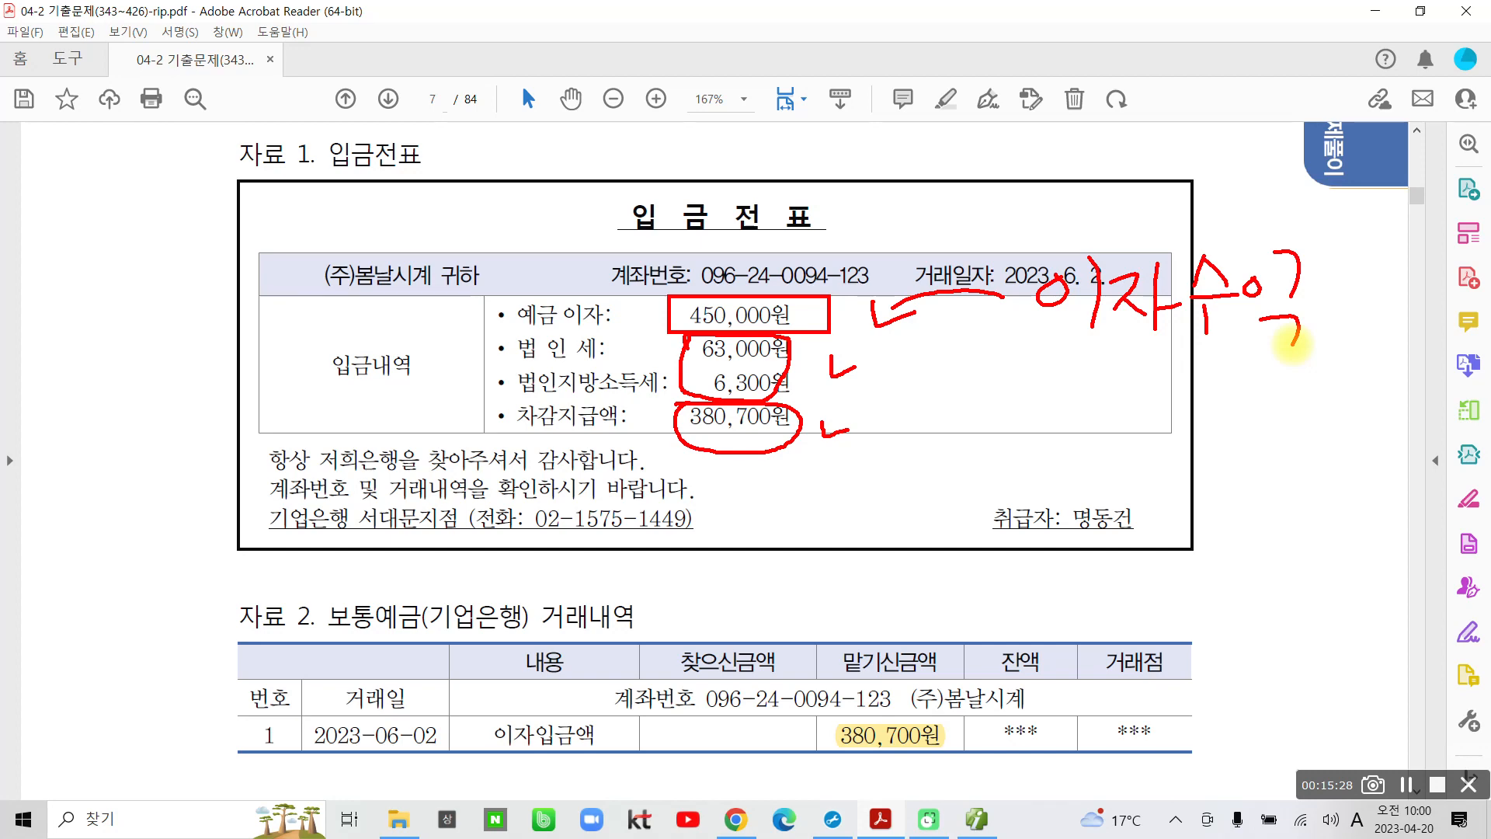
drag(1038, 336, 1325, 344)
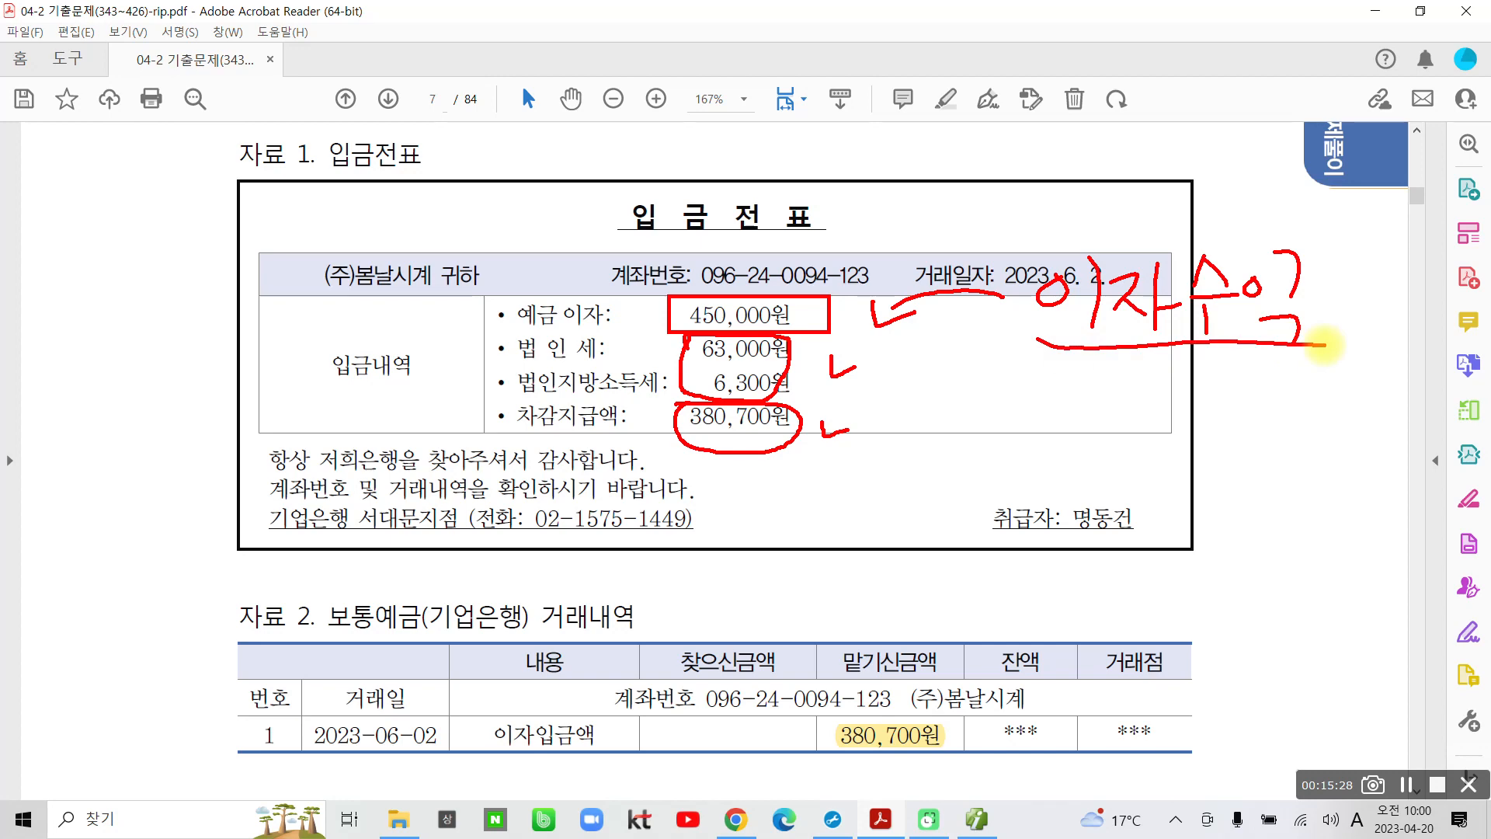
drag(940, 213, 938, 242)
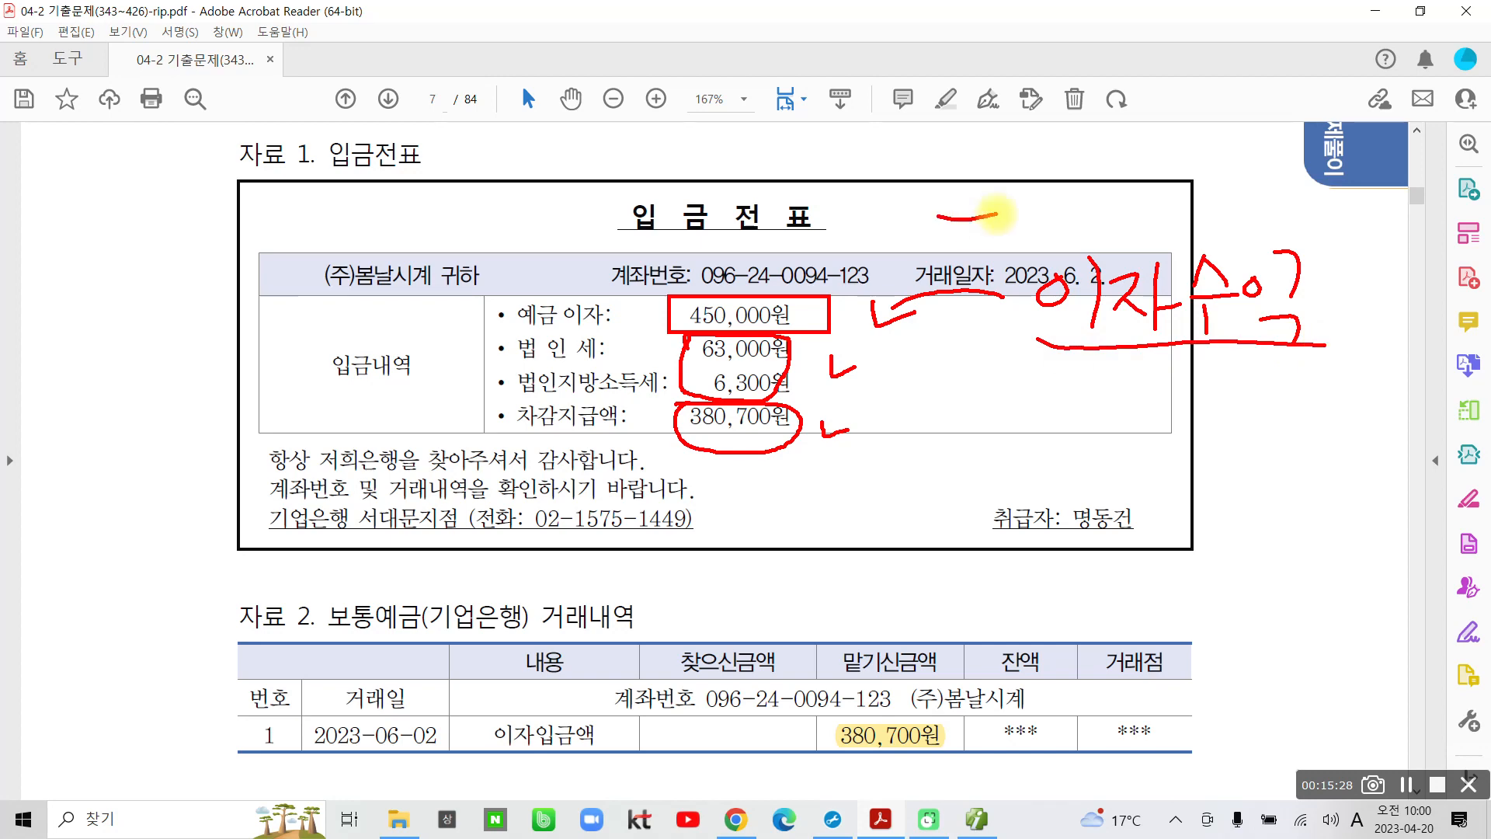
drag(998, 198, 960, 327)
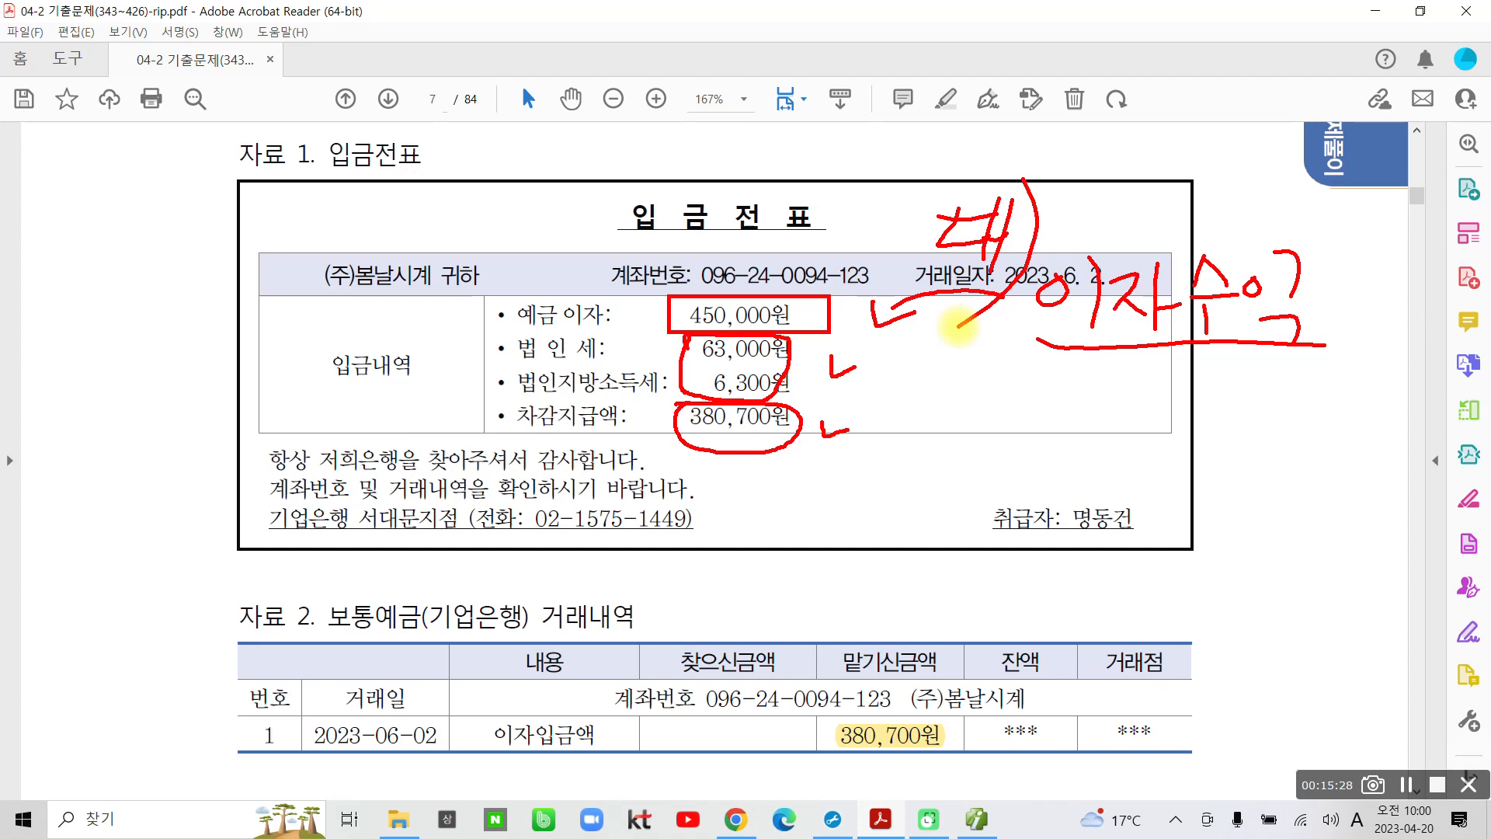
Annotate the circled 법인세 and 법인지방소득세 amounts in red ink with an arrow and the entry 차) 선납세금.
mouse_move(835, 371)
mouse_down()
mouse_move(915, 361)
mouse_move(1014, 414)
mouse_up()
mouse_move(1016, 399)
mouse_down()
mouse_move(1041, 389)
mouse_move(1058, 424)
mouse_move(1093, 408)
mouse_up()
mouse_move(1091, 371)
mouse_down()
mouse_move(1095, 420)
mouse_move(1127, 391)
mouse_move(1074, 429)
mouse_up()
mouse_move(1106, 400)
mouse_down()
mouse_move(1095, 432)
mouse_move(1106, 419)
mouse_up()
mouse_move(1142, 394)
mouse_down()
mouse_move(1119, 424)
mouse_move(1144, 432)
mouse_up()
mouse_move(1156, 413)
mouse_down()
mouse_move(1156, 455)
mouse_move(1236, 426)
mouse_move(1193, 462)
mouse_move(1219, 463)
mouse_up()
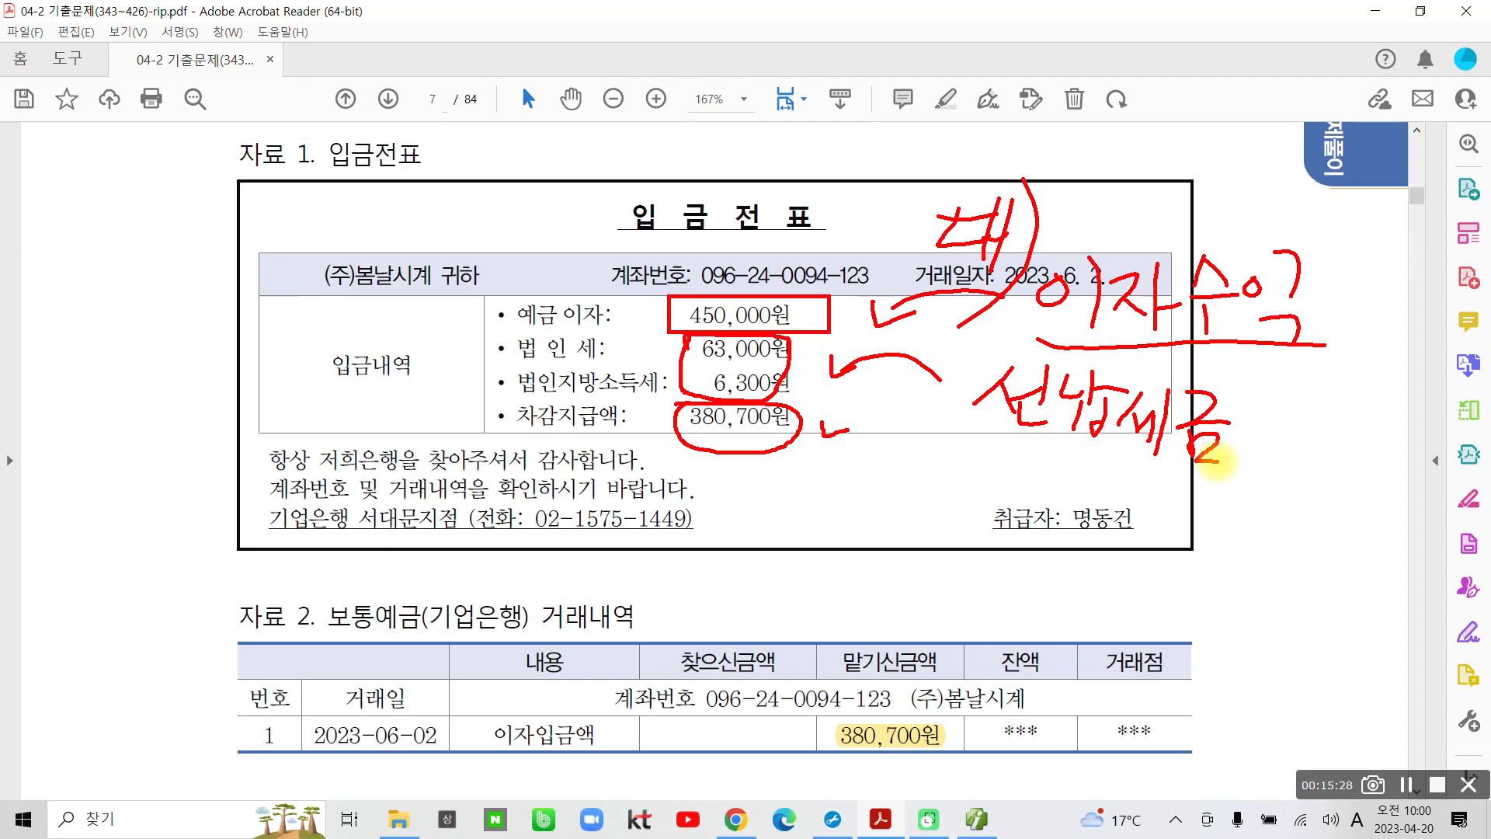
drag(905, 342, 940, 378)
drag(940, 378, 883, 402)
drag(940, 399, 923, 427)
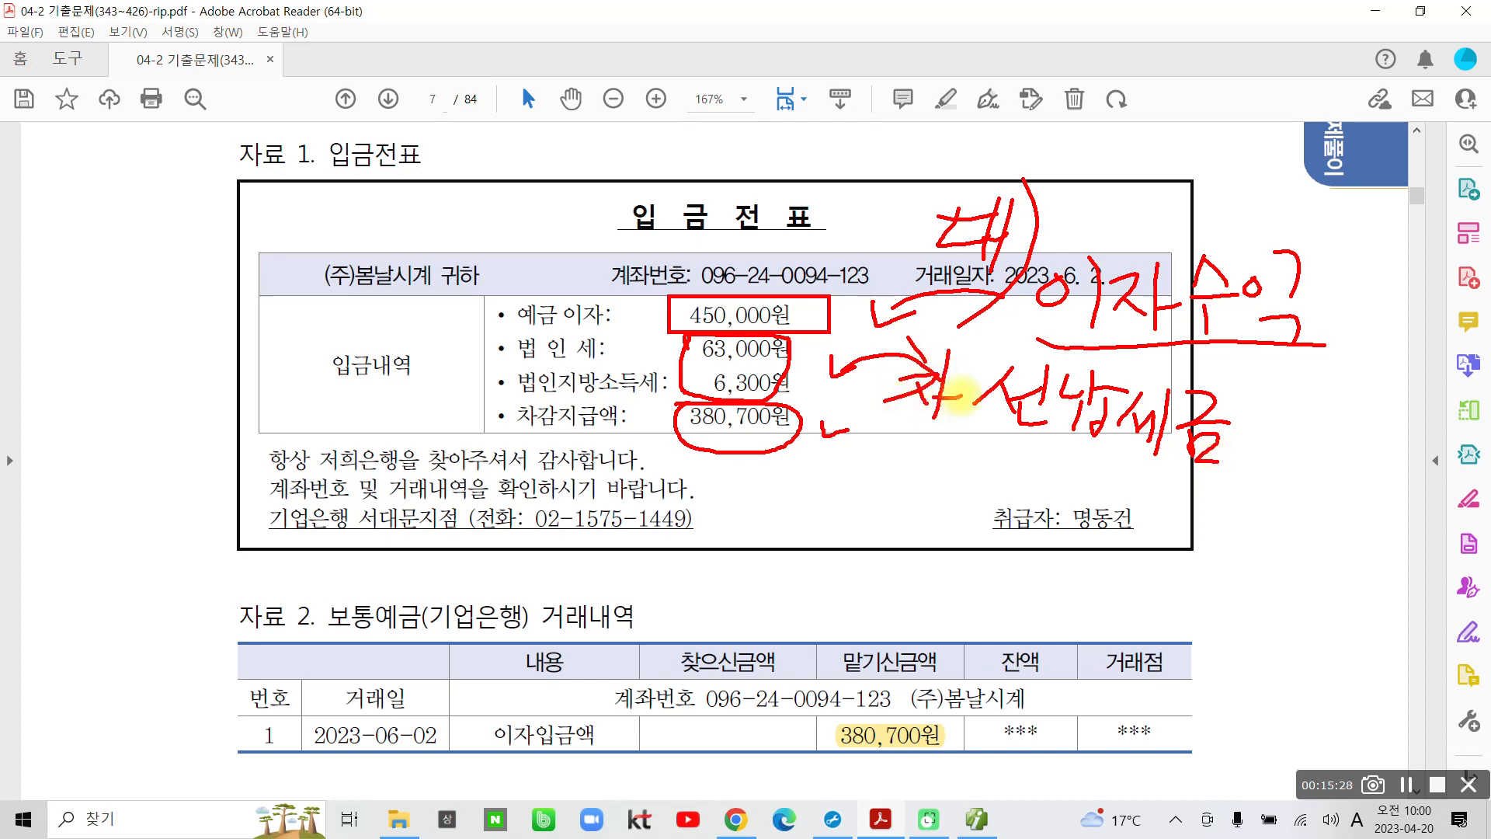
drag(965, 354, 932, 429)
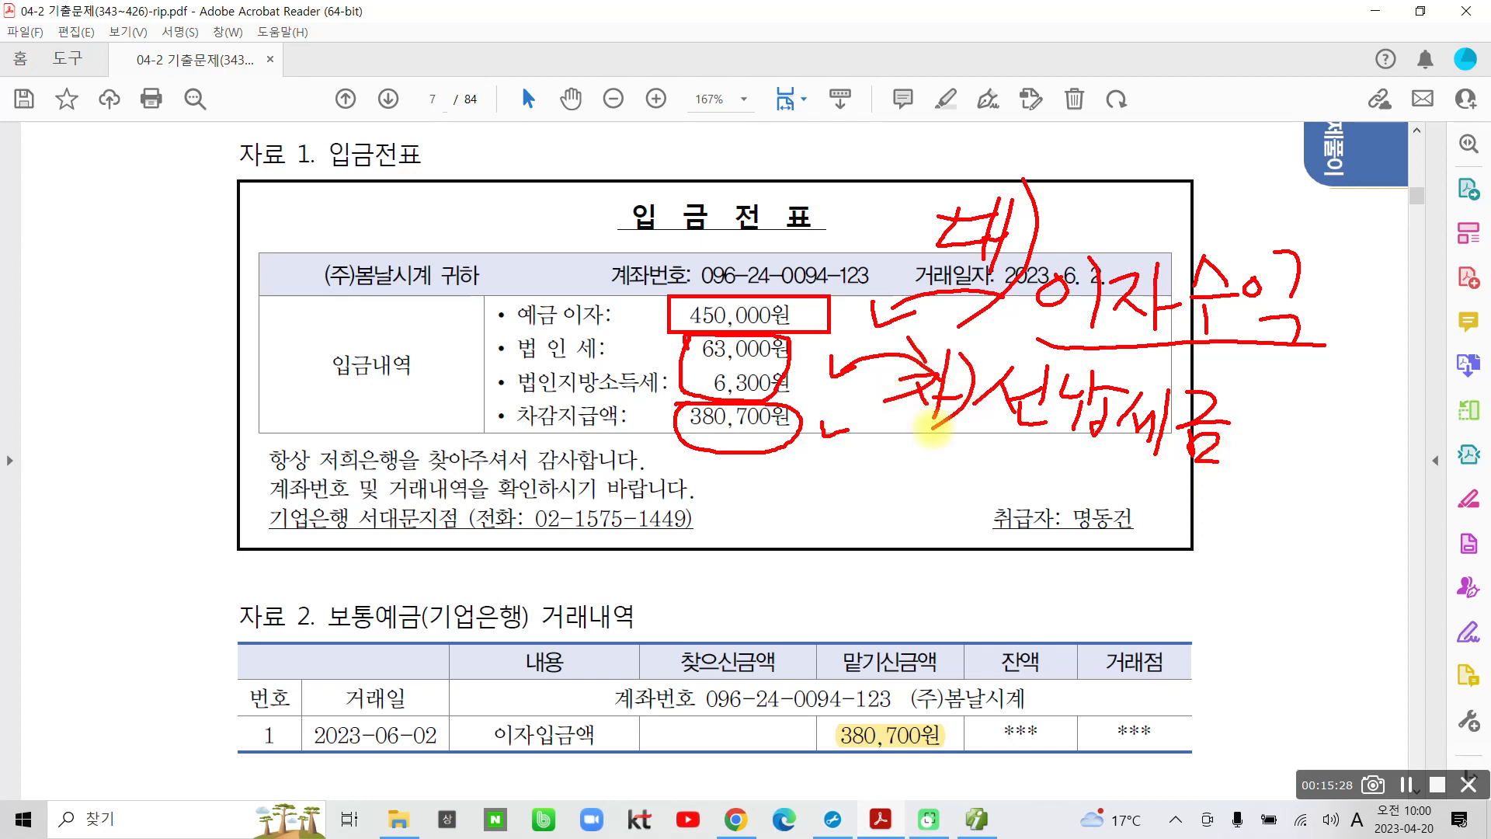
Annotate the 차감지급액 amount in red ink with an arrow and the entry 차) 보통예금, and clear all the screen drawings.
mouse_move(827, 421)
mouse_down()
mouse_move(851, 420)
mouse_move(924, 480)
mouse_up()
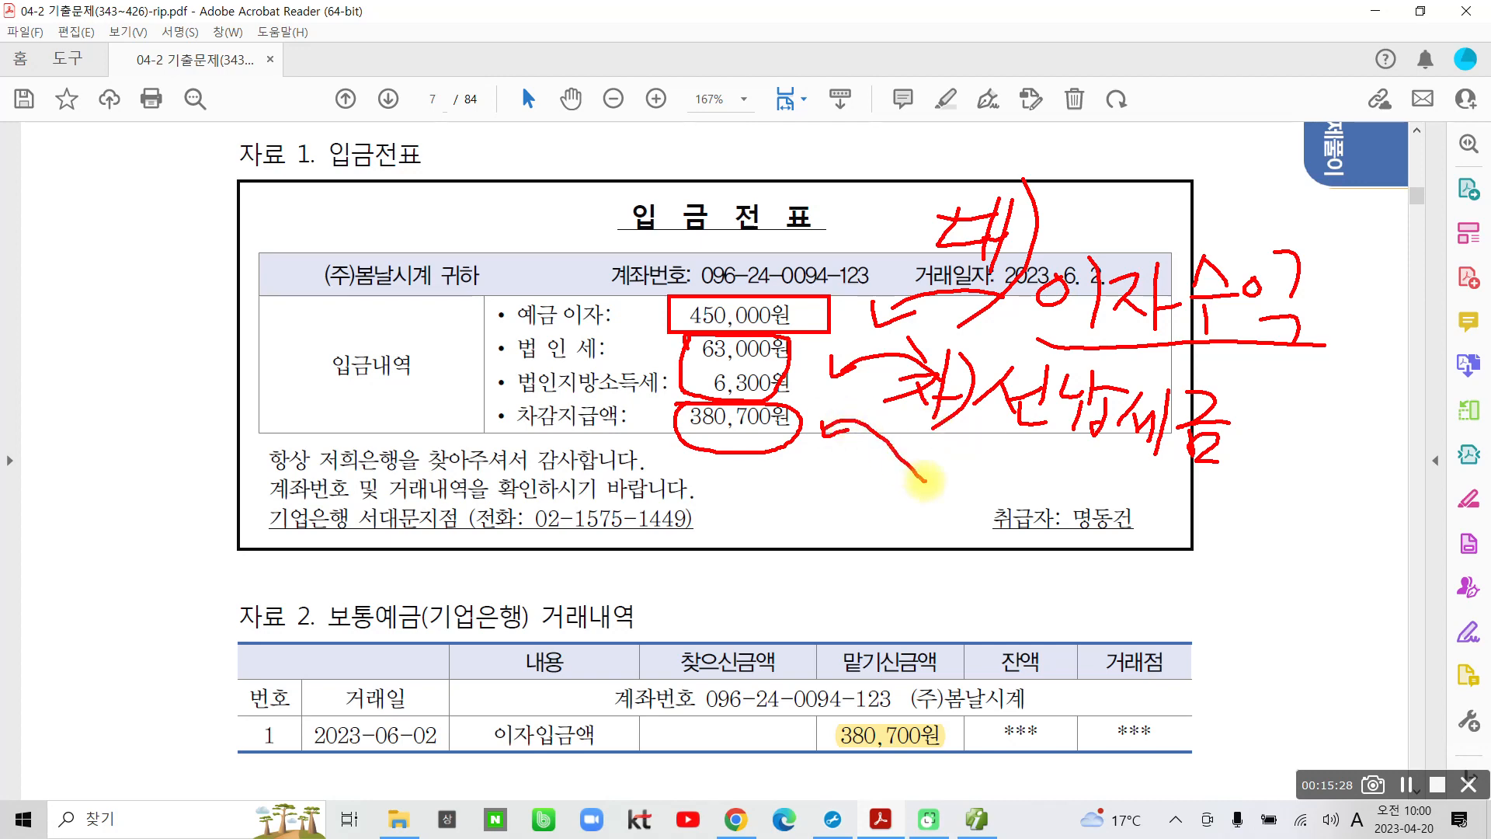
mouse_move(1014, 466)
mouse_down()
mouse_move(1004, 513)
mouse_move(1038, 507)
mouse_move(1035, 549)
mouse_up()
drag(1061, 488, 1089, 485)
mouse_move(1084, 493)
mouse_down()
mouse_move(1069, 553)
mouse_move(1146, 536)
mouse_move(1142, 598)
mouse_up()
mouse_move(1177, 503)
mouse_down()
mouse_move(1180, 548)
mouse_move(1229, 544)
mouse_up()
mouse_move(1194, 553)
mouse_down()
mouse_move(1192, 584)
mouse_move(1218, 595)
mouse_up()
mouse_move(913, 449)
mouse_down()
mouse_move(936, 474)
mouse_move(882, 532)
mouse_move(940, 540)
mouse_up()
drag(958, 463, 928, 557)
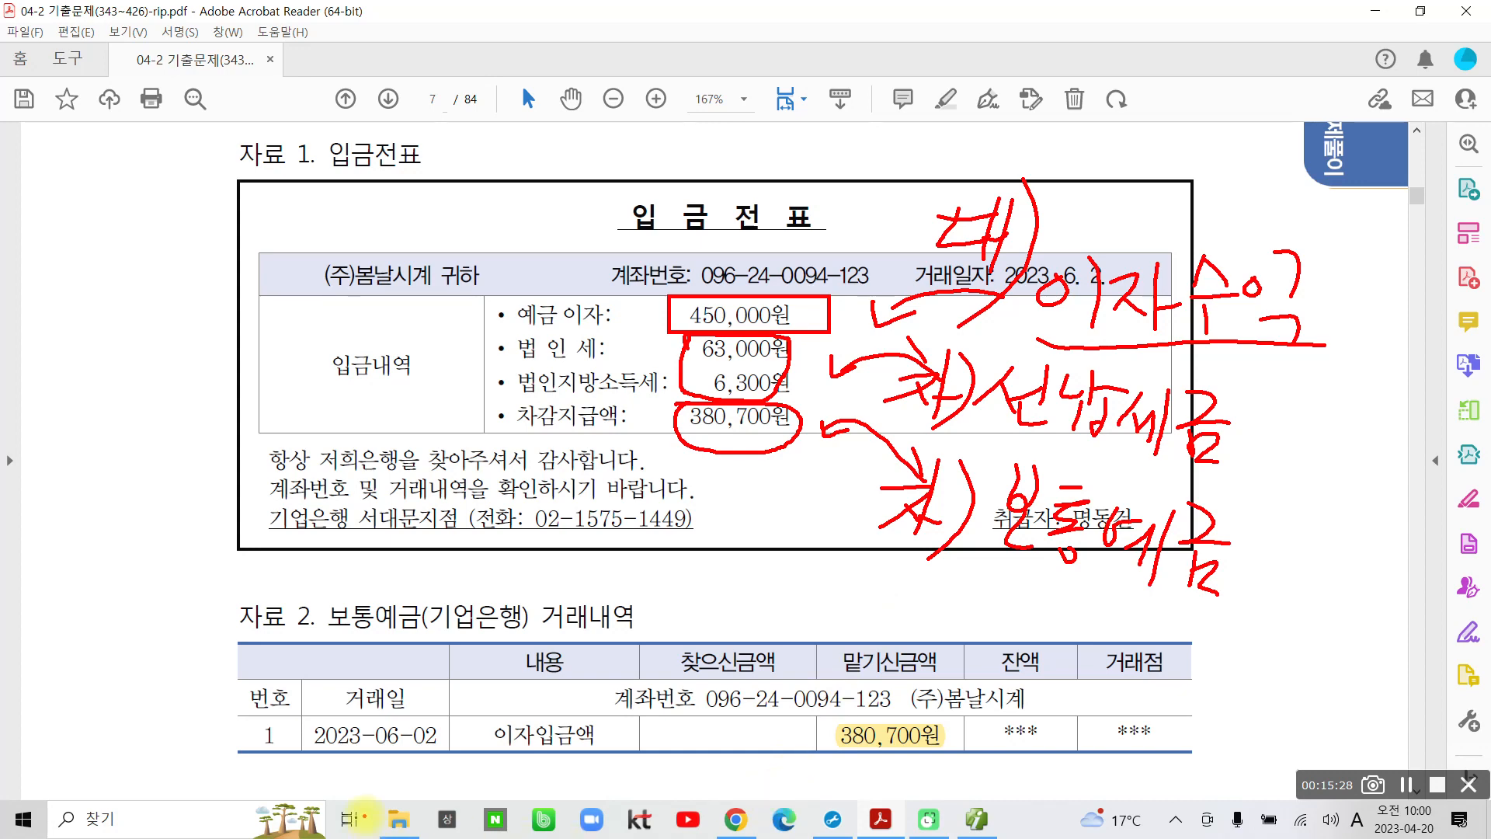
mouse_move(1087, 315)
mouse_down()
mouse_move(959, 220)
mouse_move(1040, 335)
mouse_up()
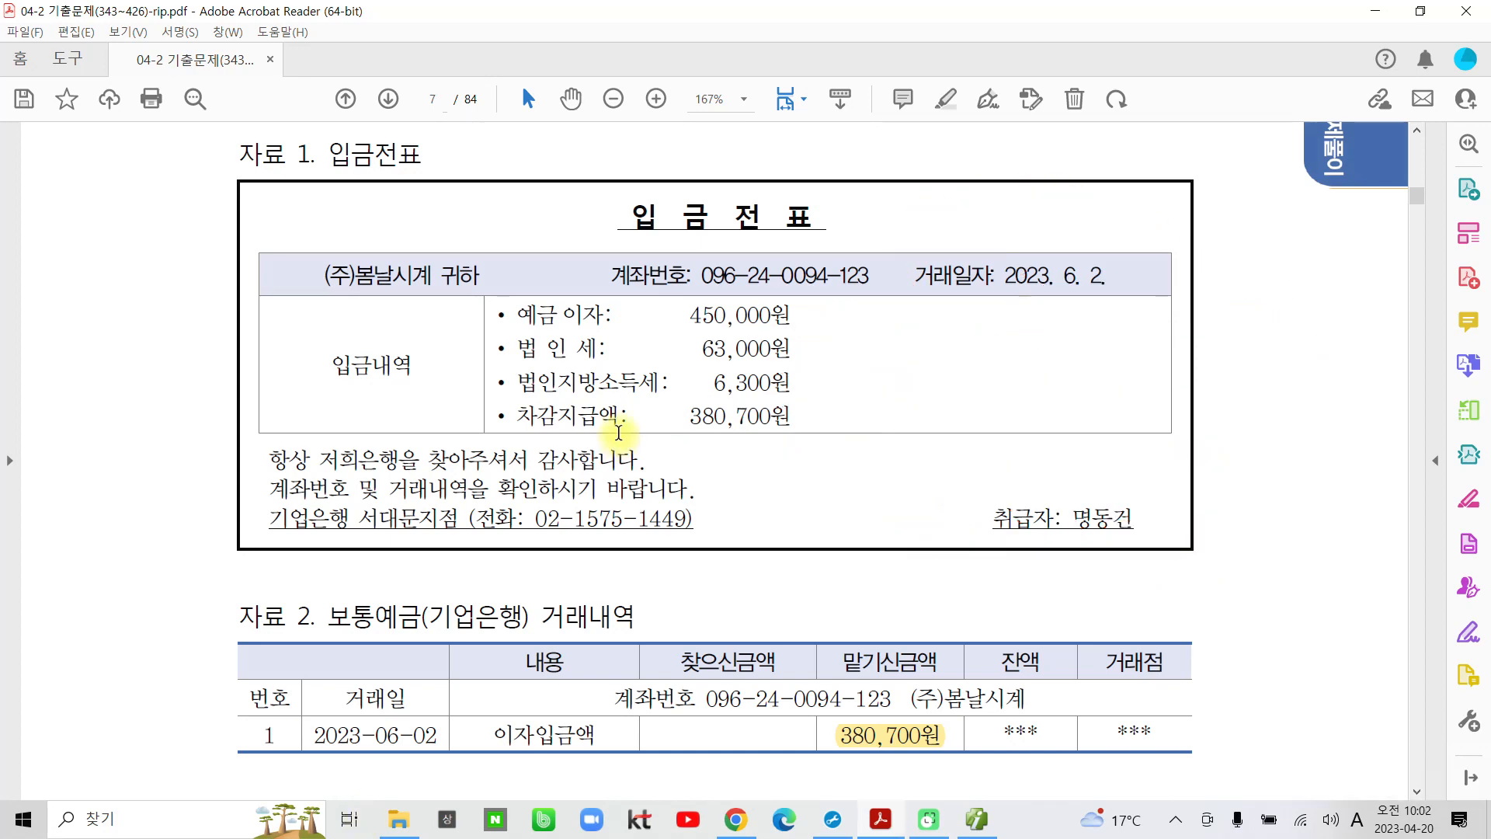
Switch to Smart A and set the 일반전표입력 date to June 2 (06월 02일).
click(960, 825)
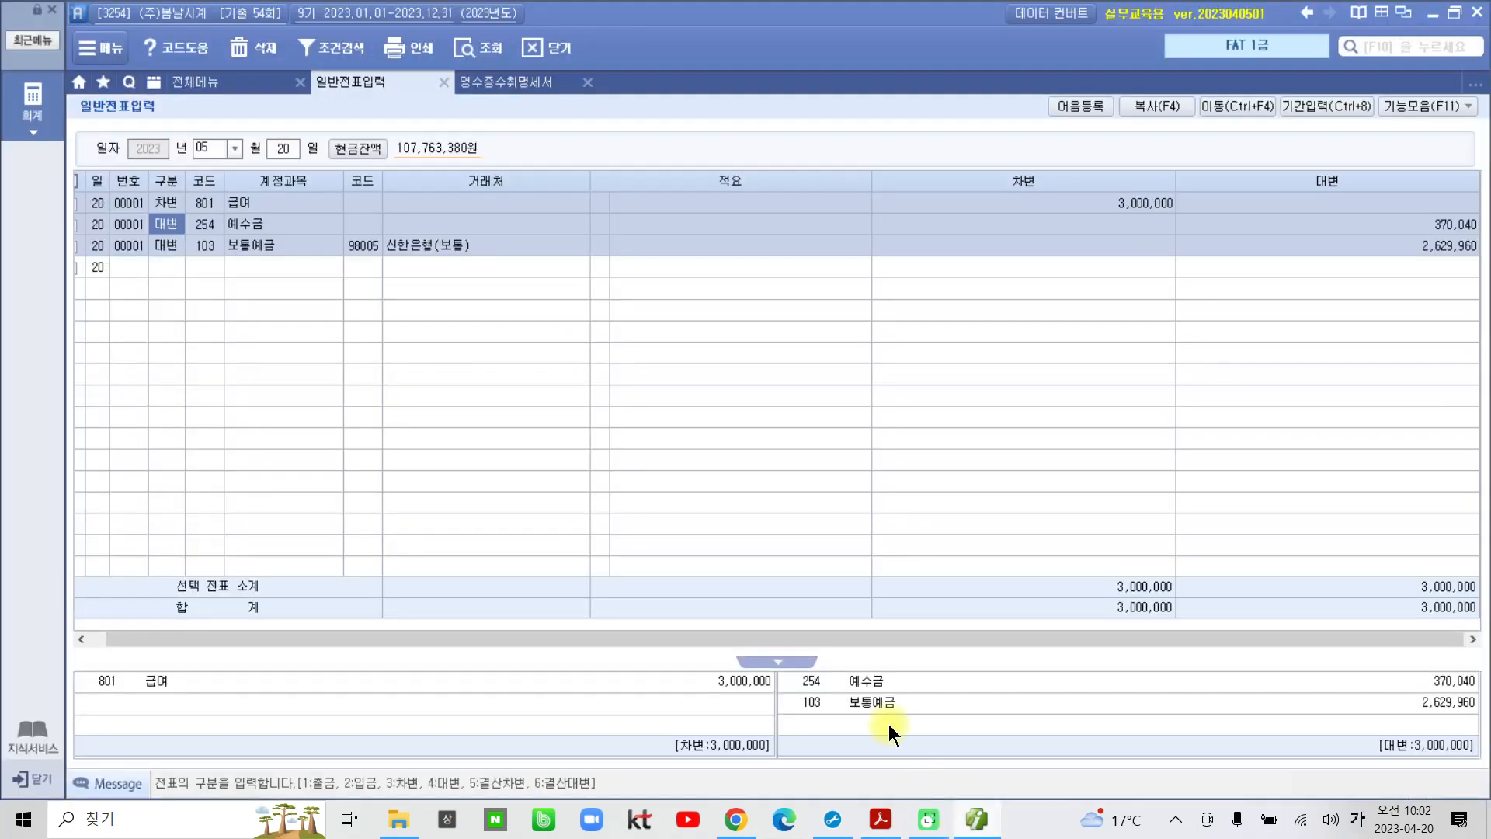
click(235, 149)
click(216, 243)
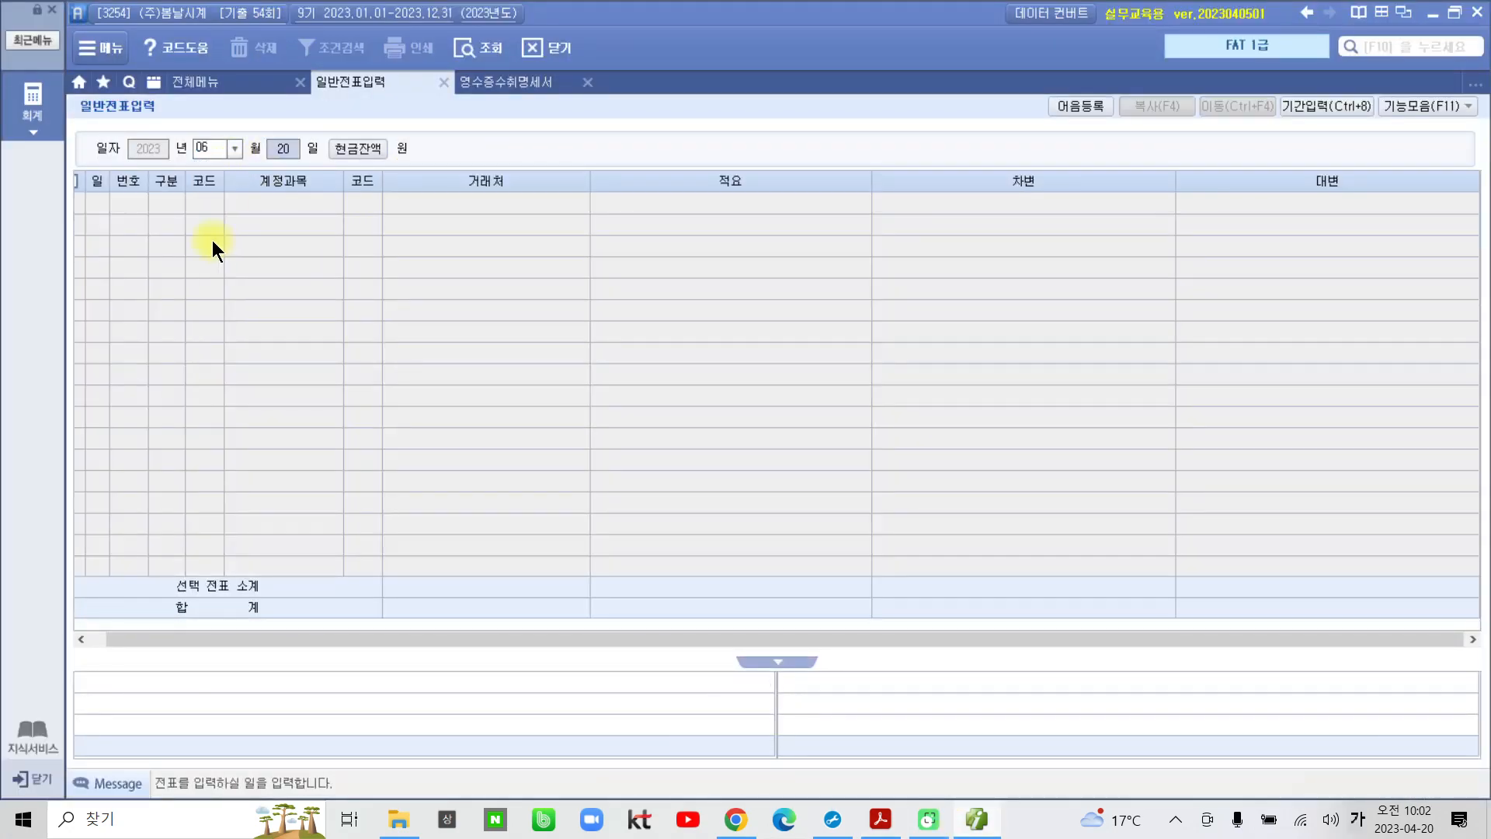
text(02)
key(Return)
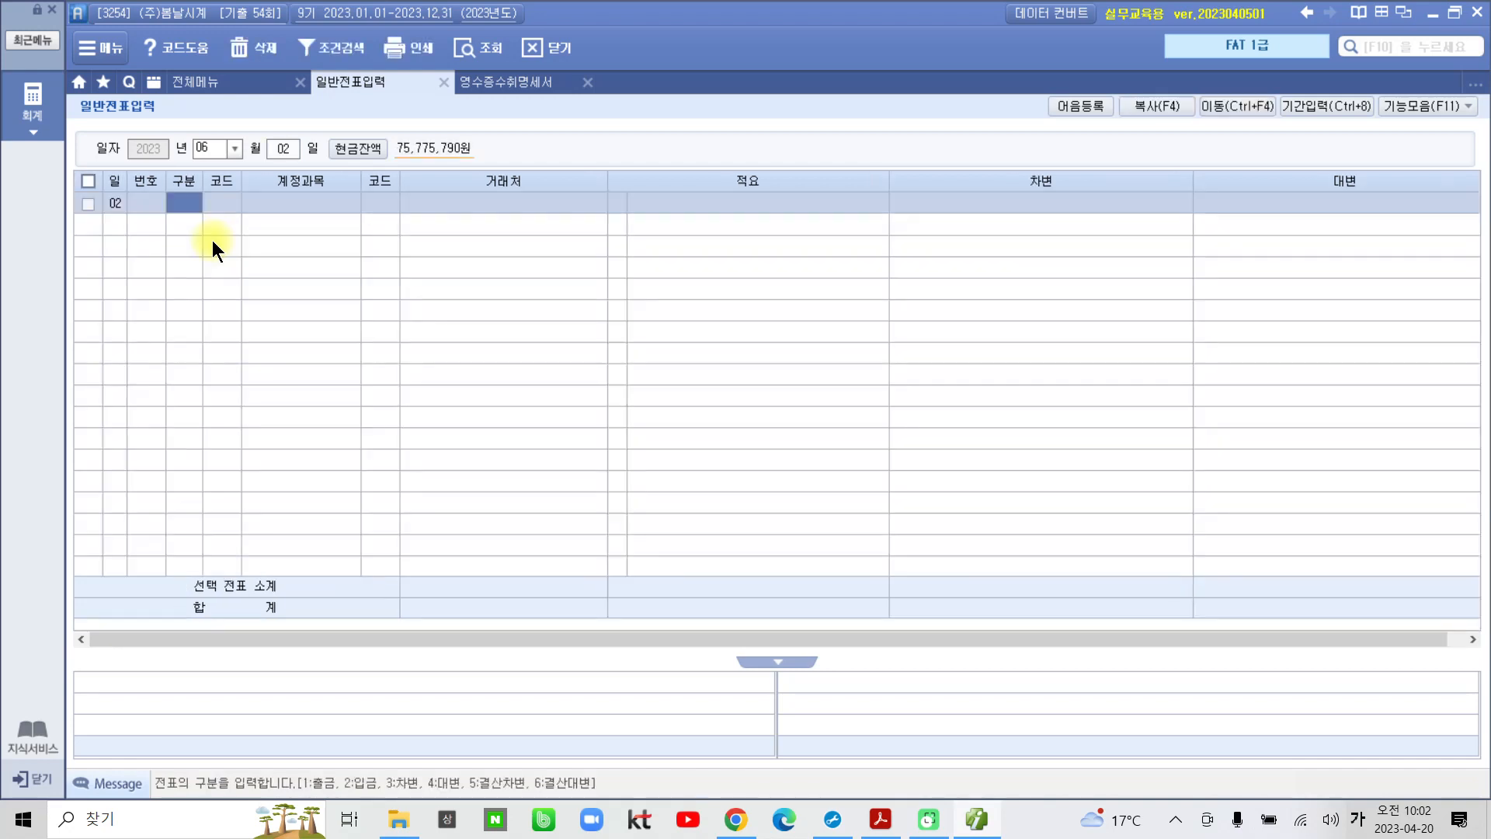
Enter a 대변 line with account 901 이자수익, no 거래처 or 적요, and an amount of 450,000.
text(4)
key(Return)
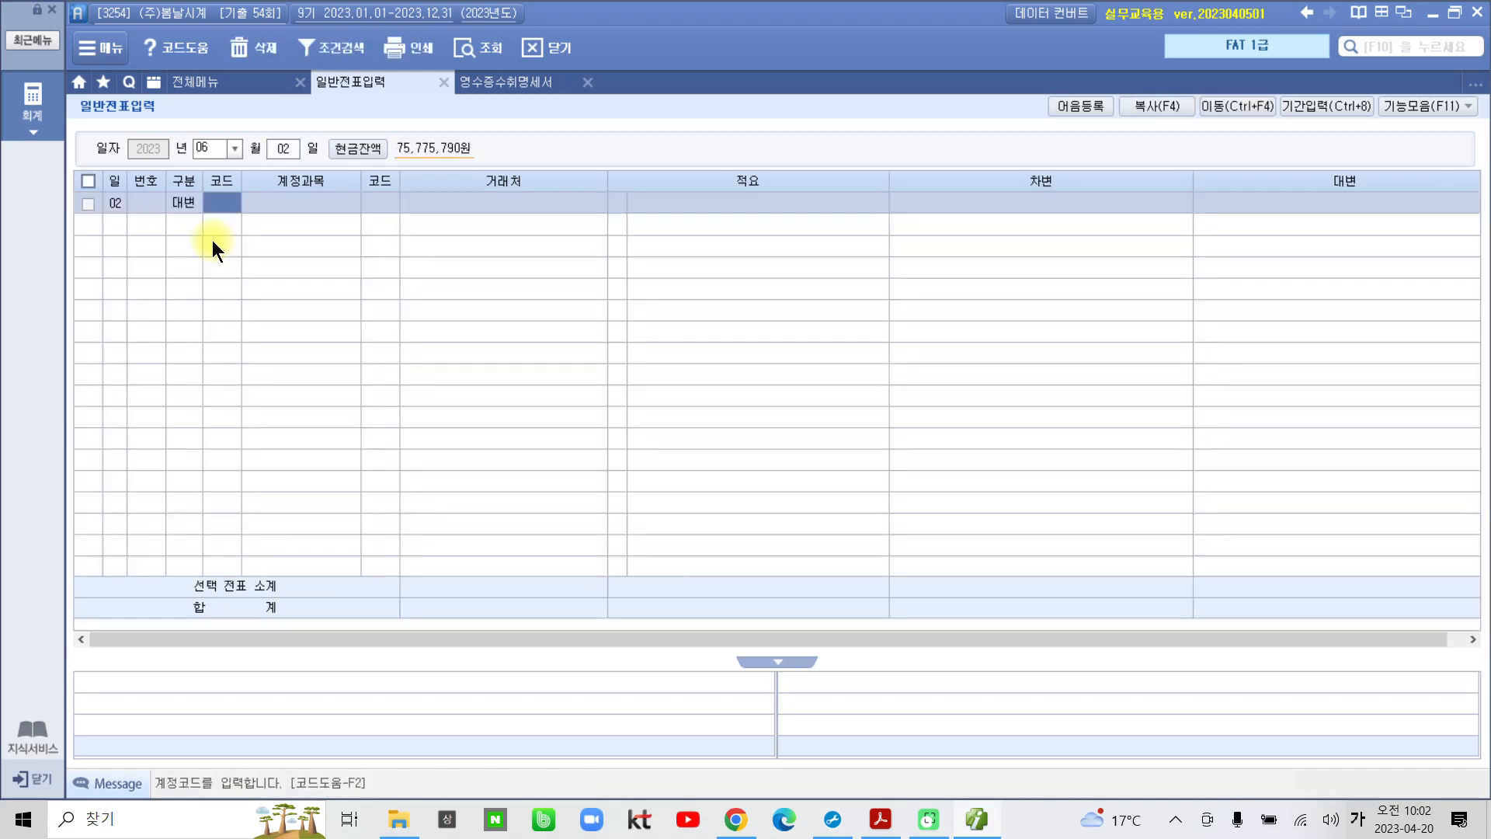
text(901)
key(Return)
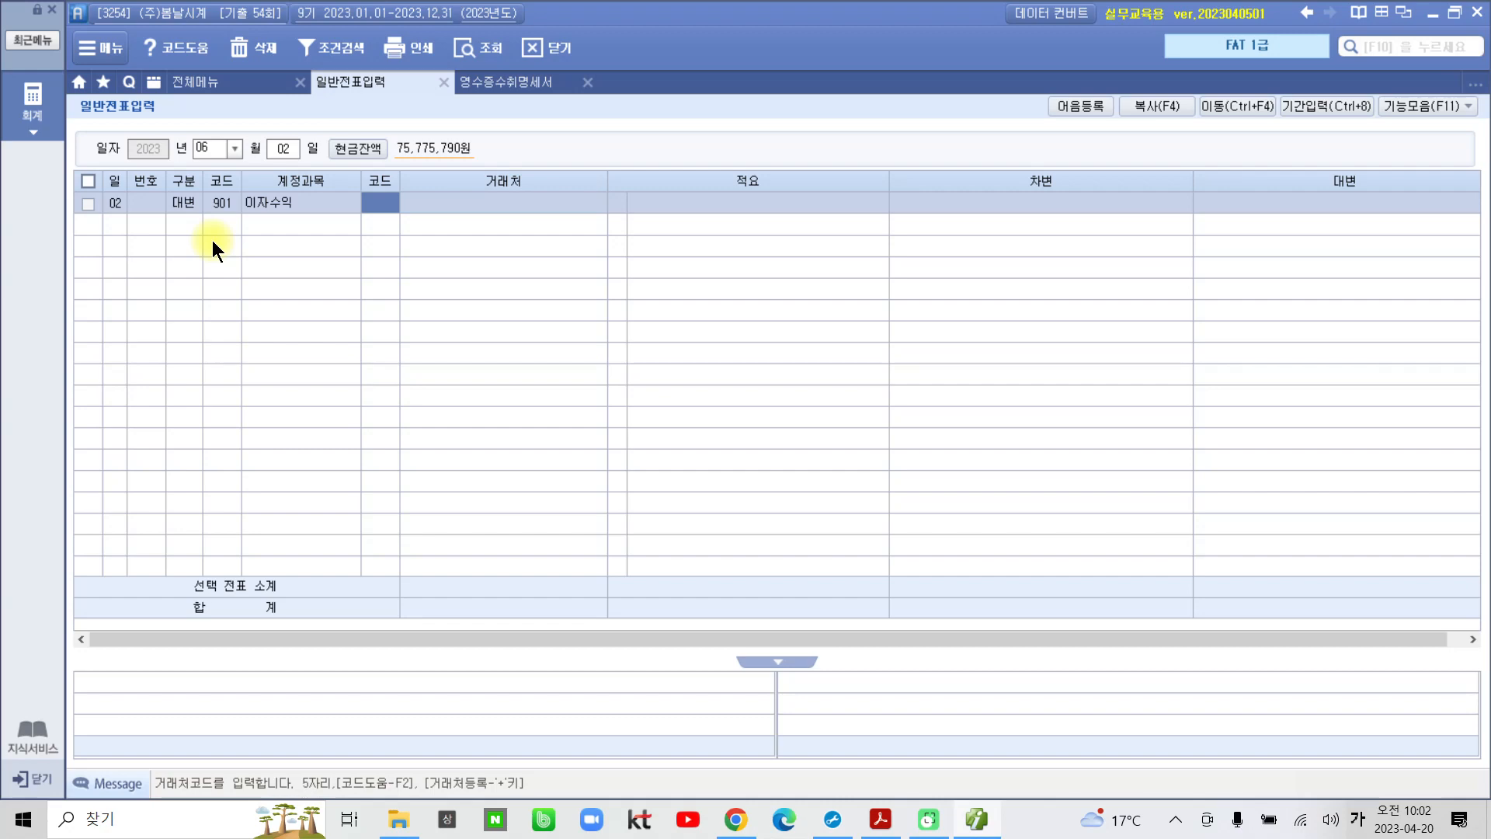
key(Return)
key(Return)
key(Return)
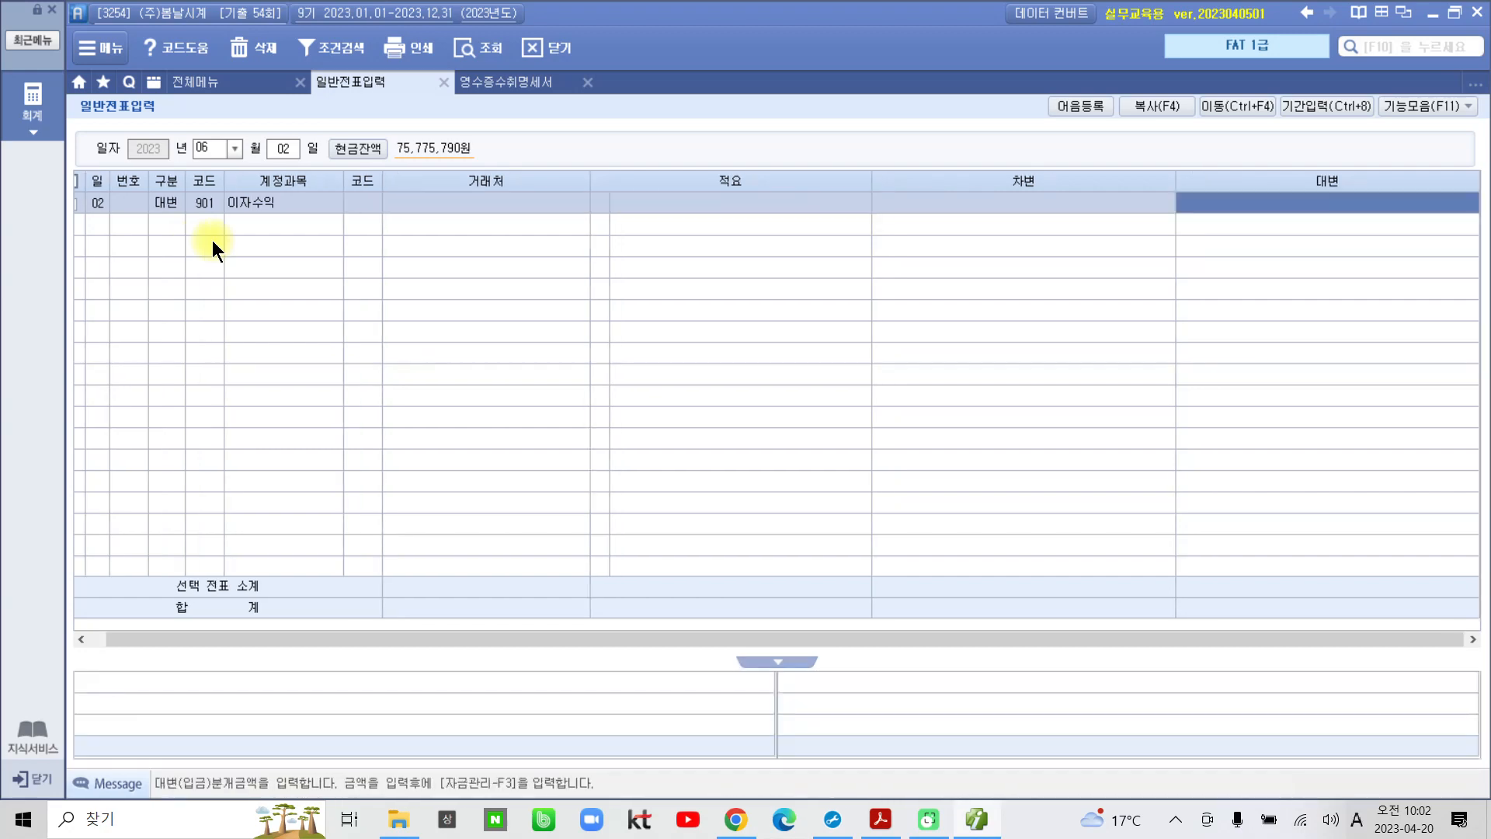
text(4500000)
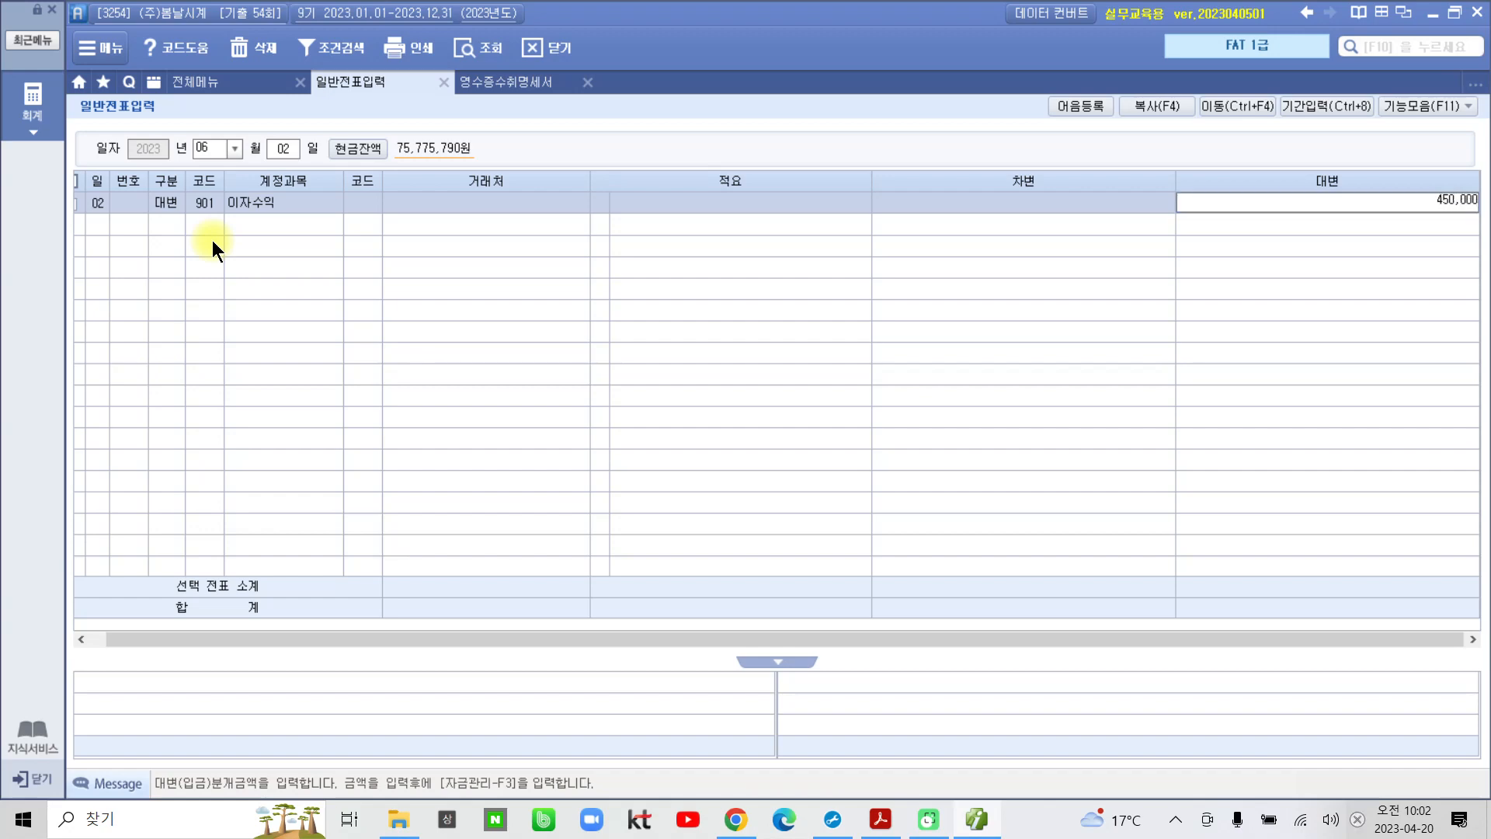
key(Return)
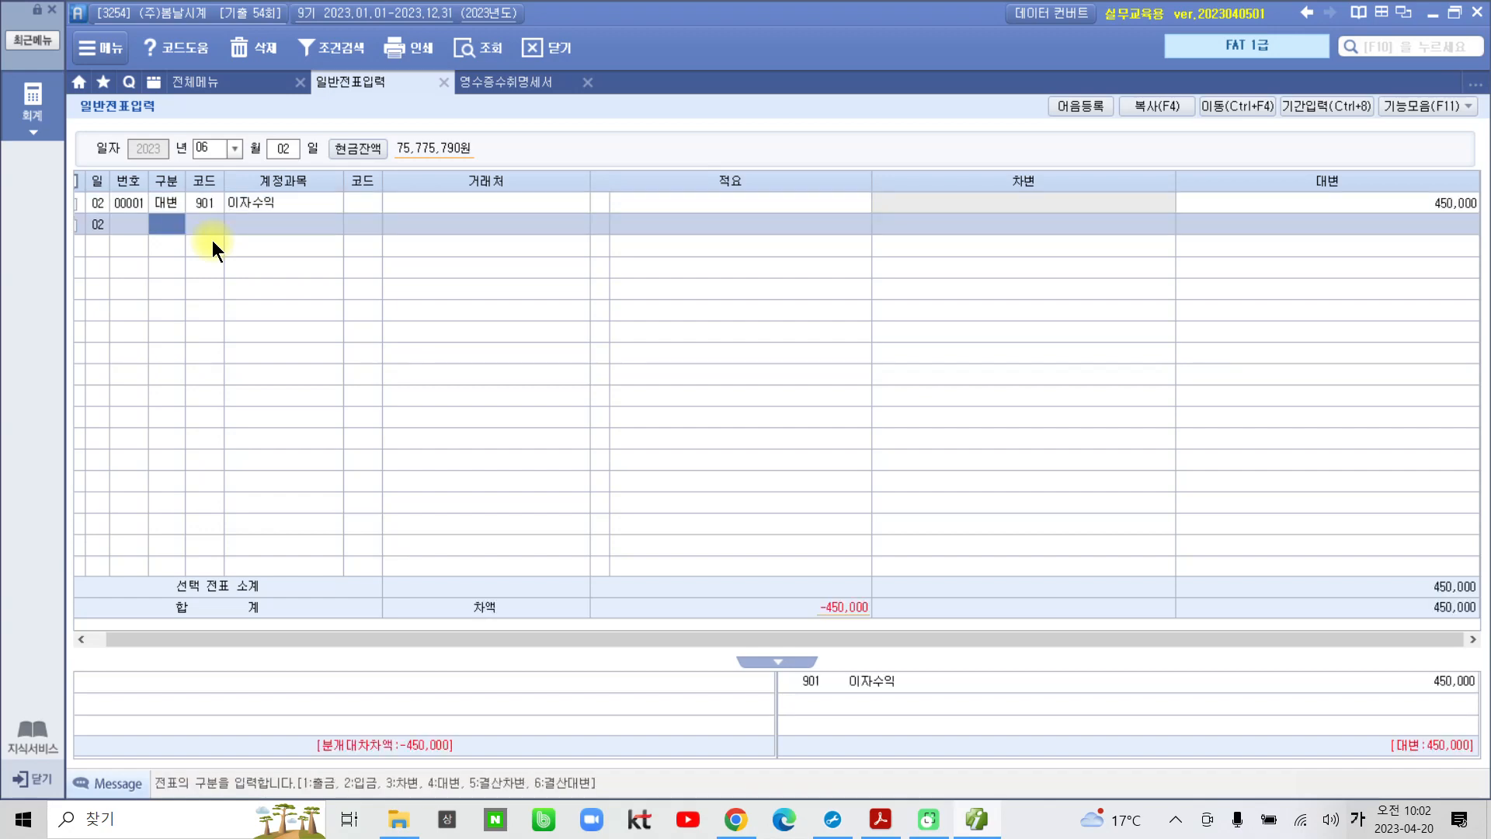
Add a 차변 line with account 136 선납세금, no 거래처 or 적요, and an amount of 69,300.
text(3)
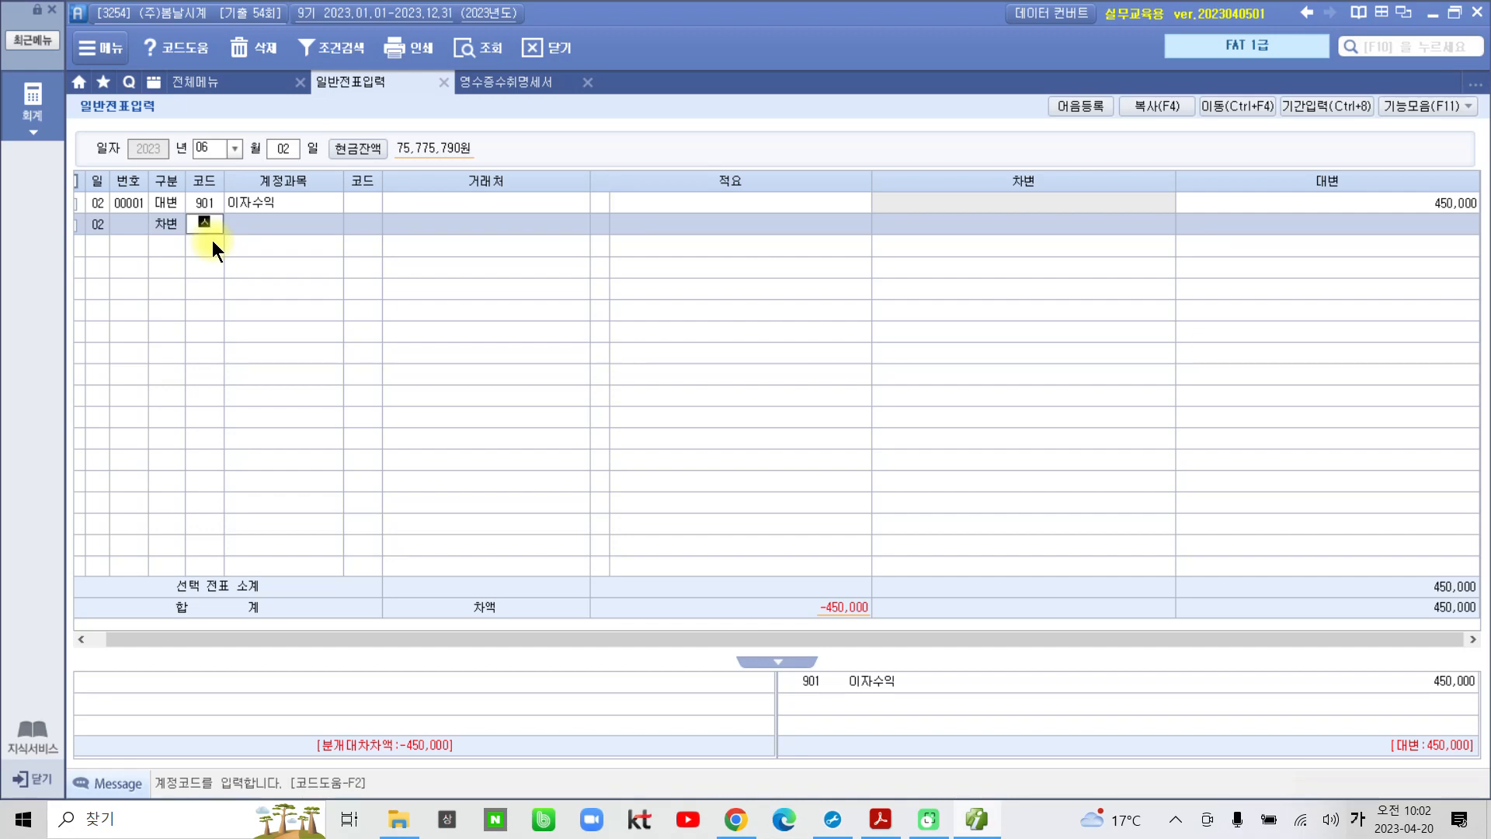
text(136)
key(Return)
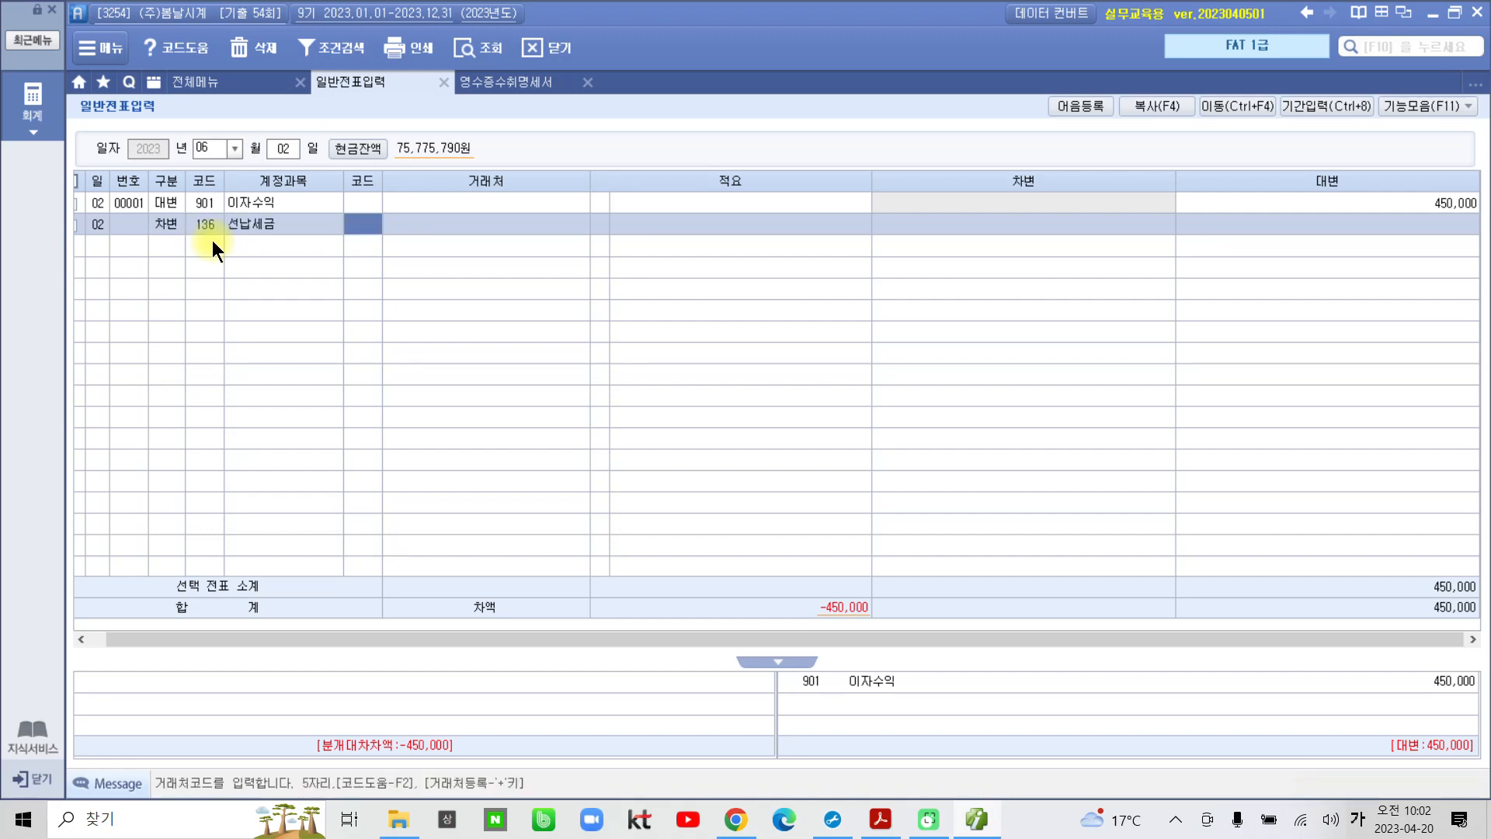
key(Return)
key(Return)
key(Return)
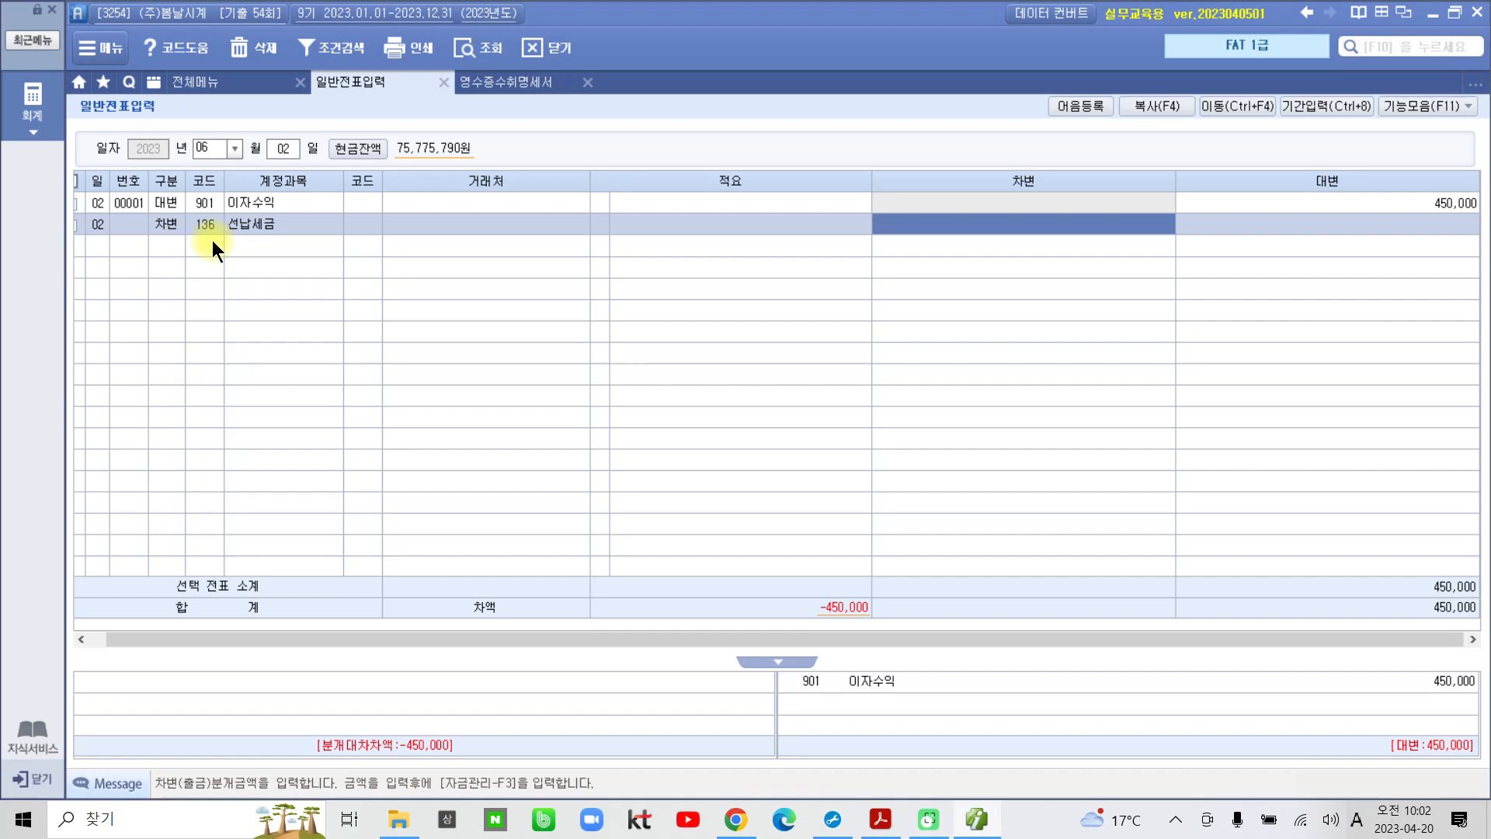
text(69)
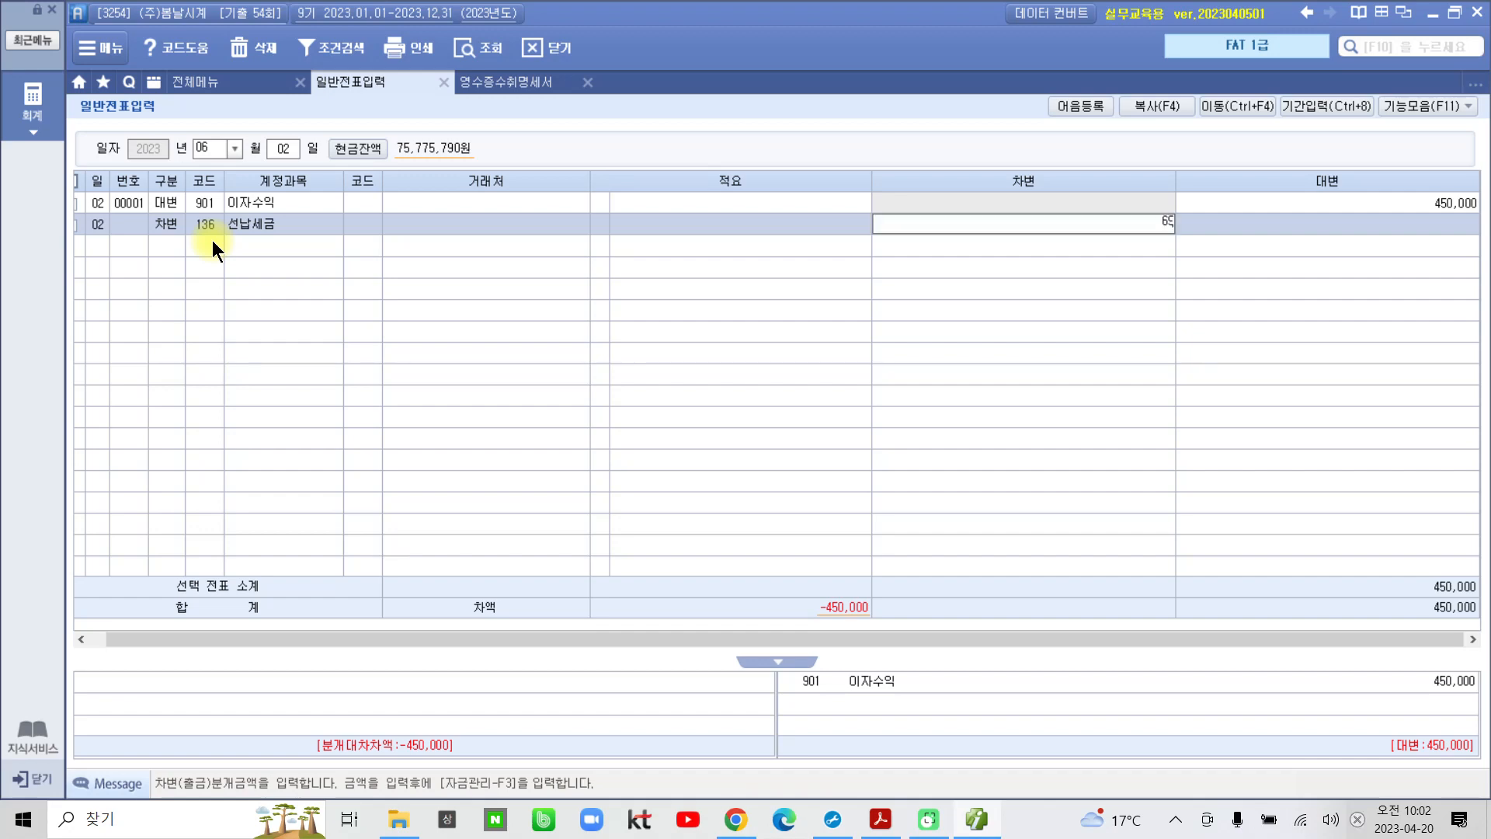
text(,300)
key(Return)
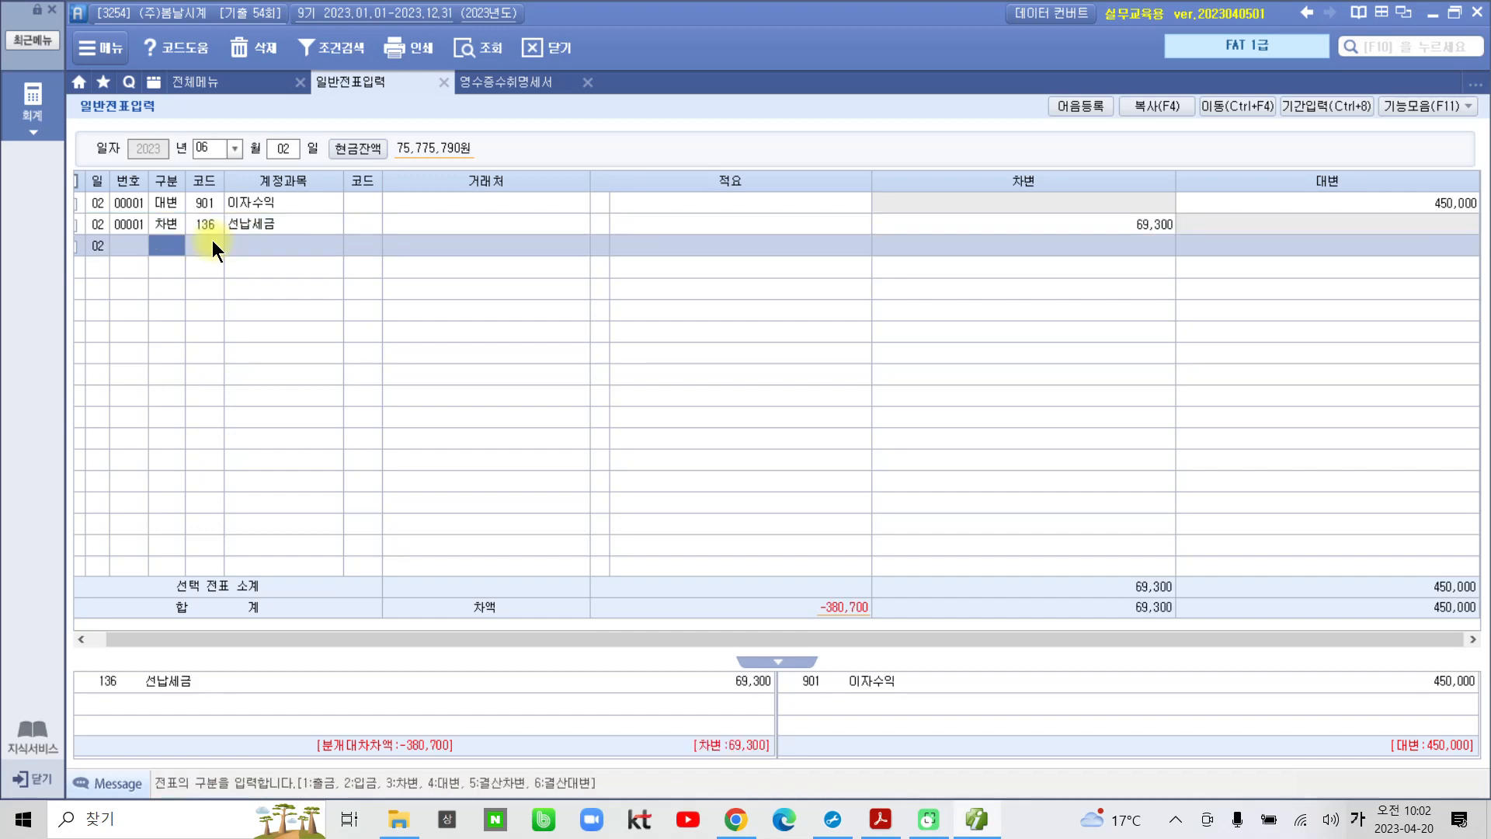
Add a 차변 line with account 103 보통예금, 거래처 98002 기업은행(보통), no 적요, and an amount of 380,700.
text(3)
key(Return)
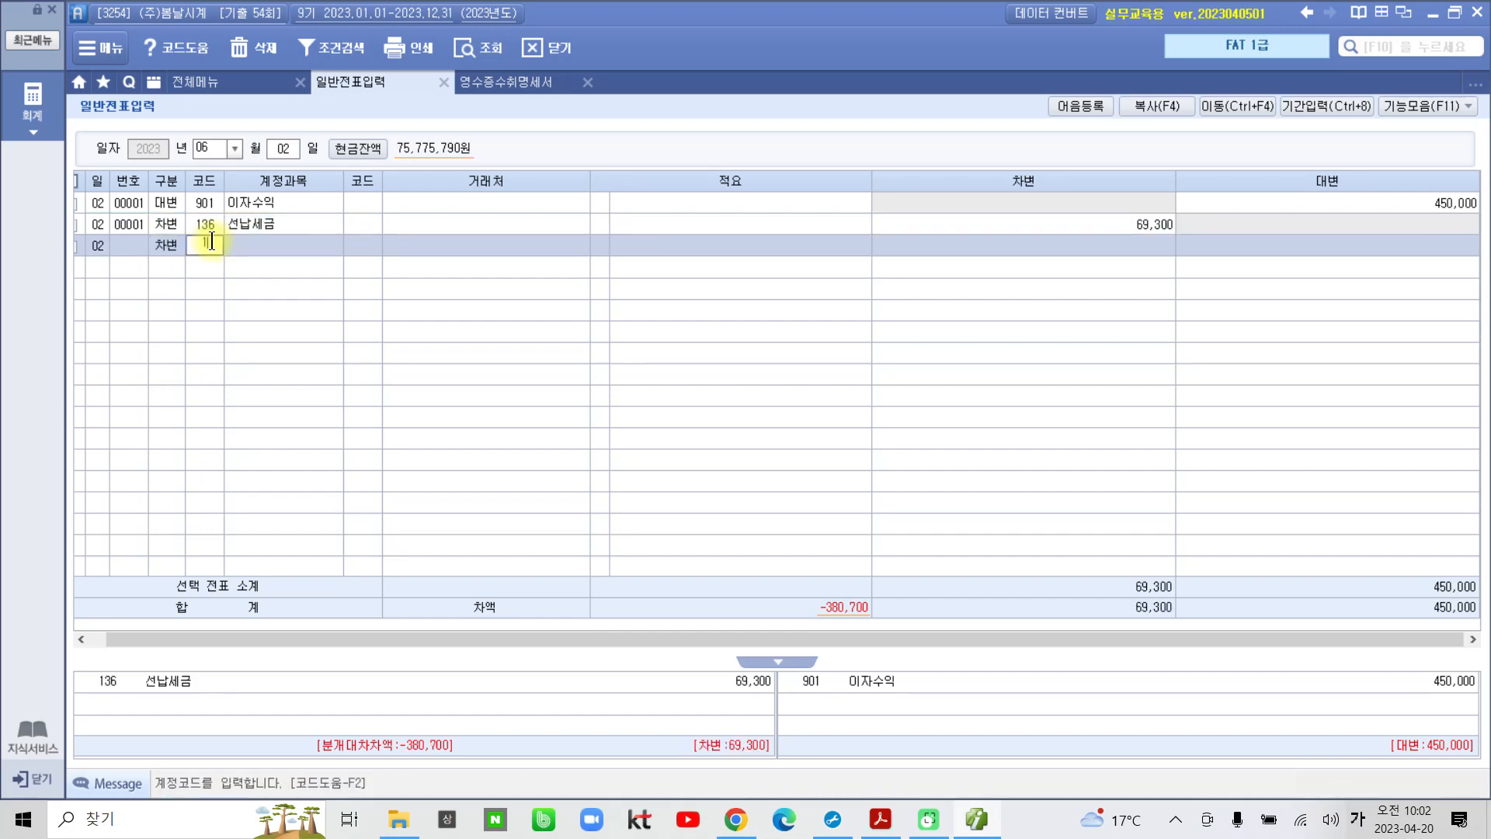
text(103)
key(Return)
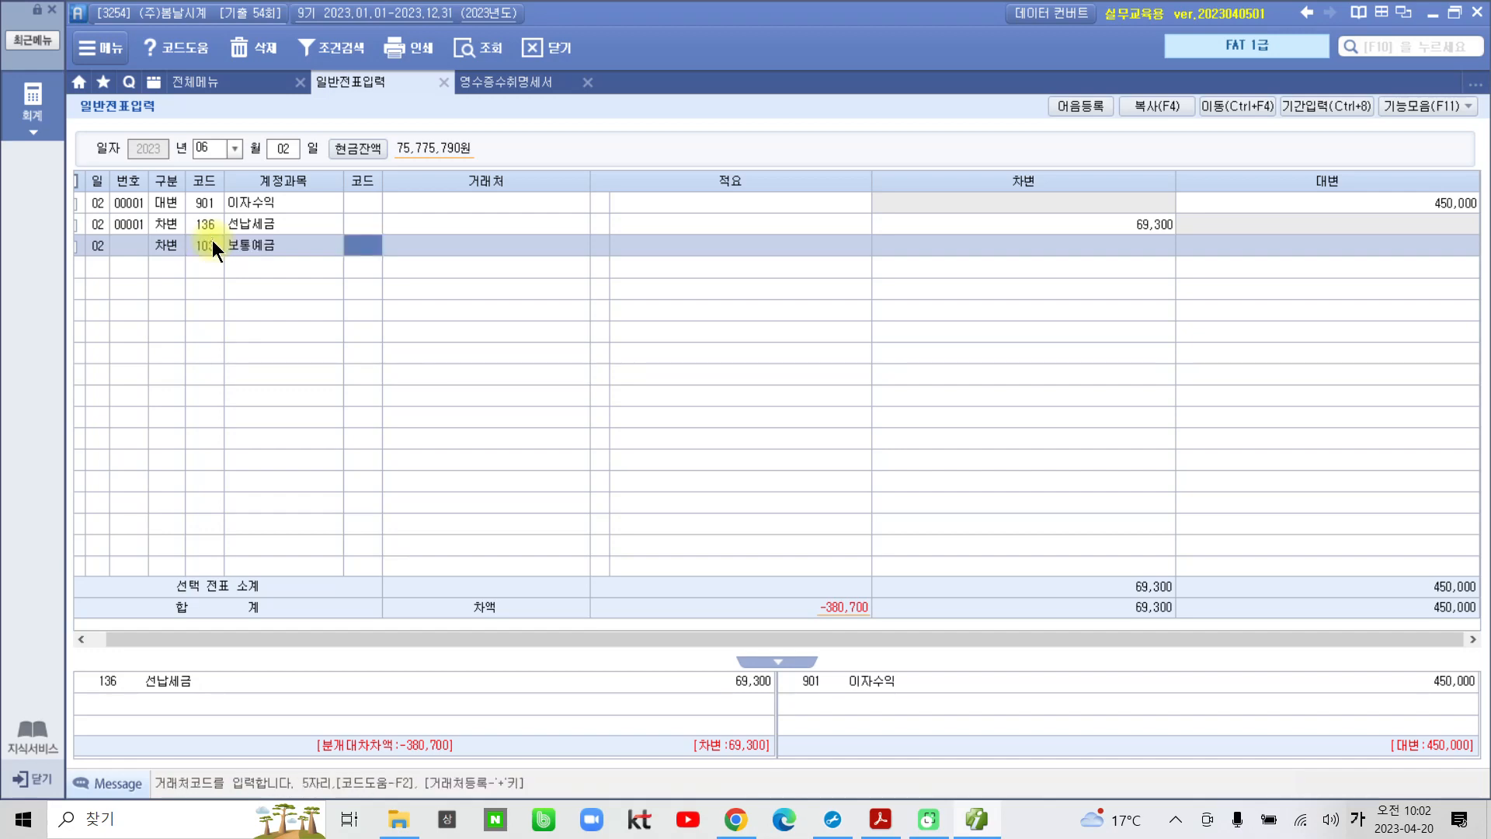
text(98002)
key(Return)
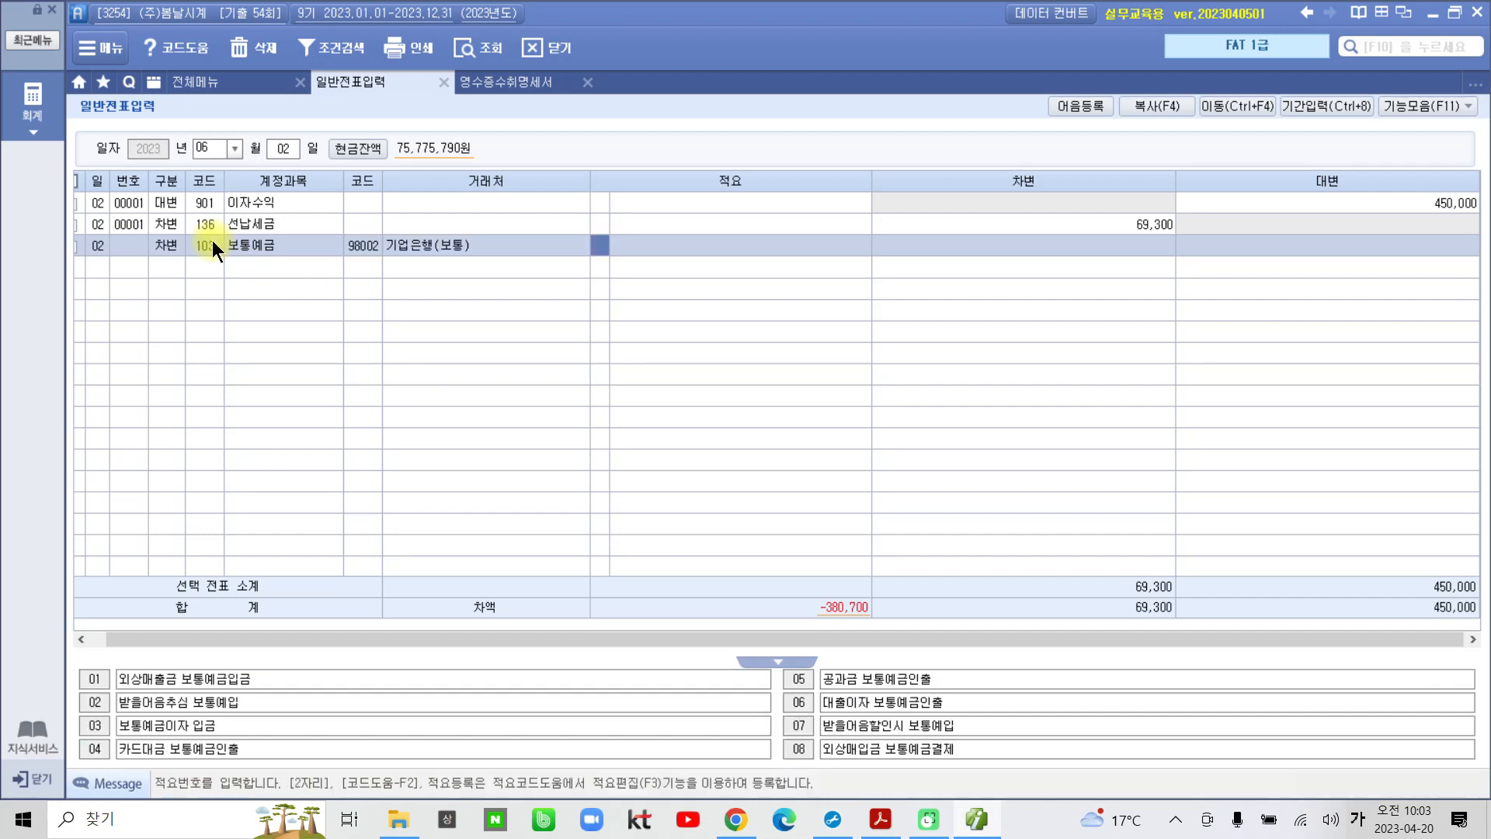
key(Return)
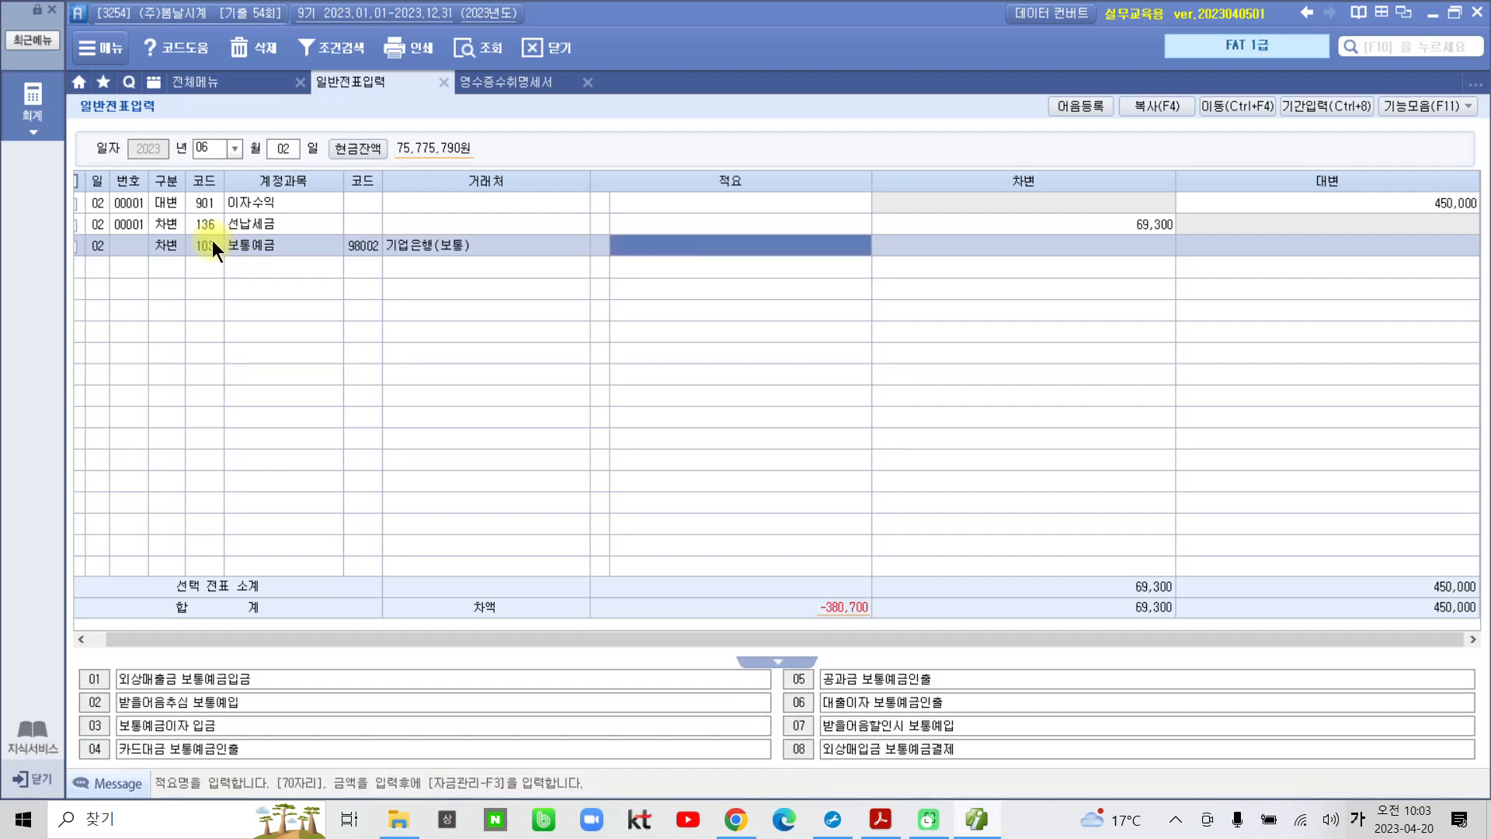
key(Return)
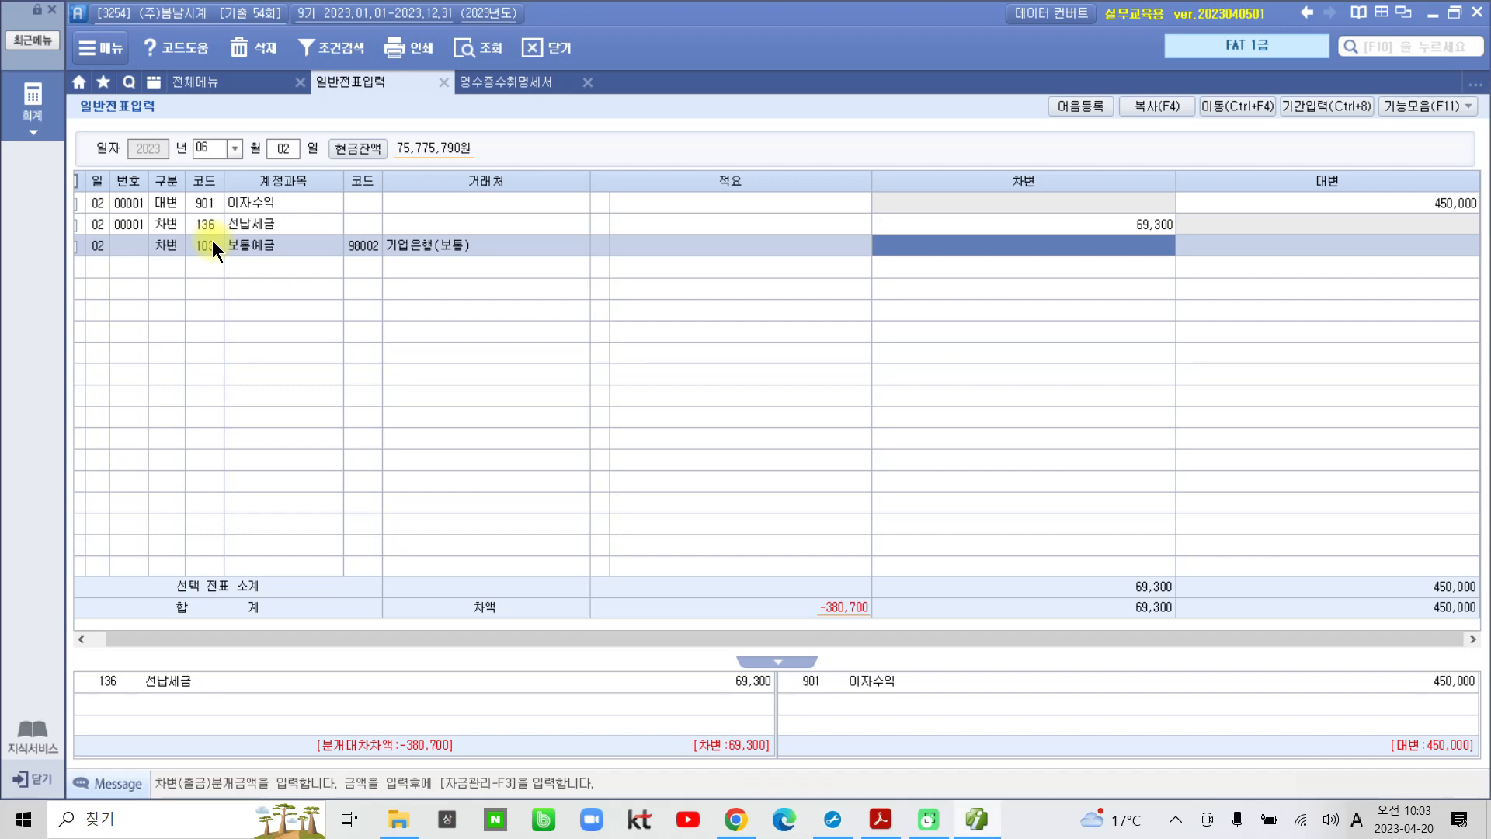
text(38)
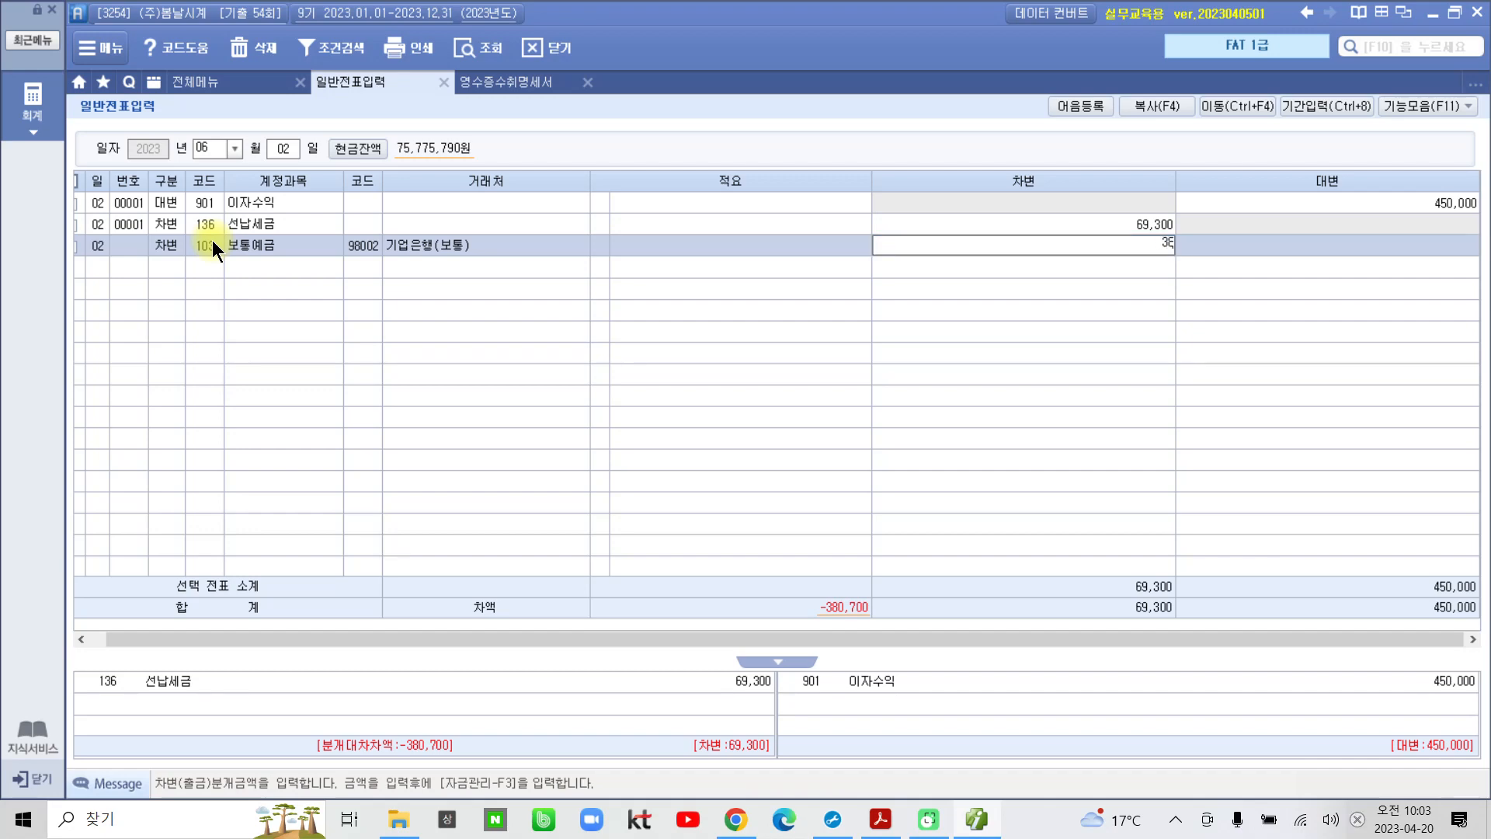
text(0,700)
key(Return)
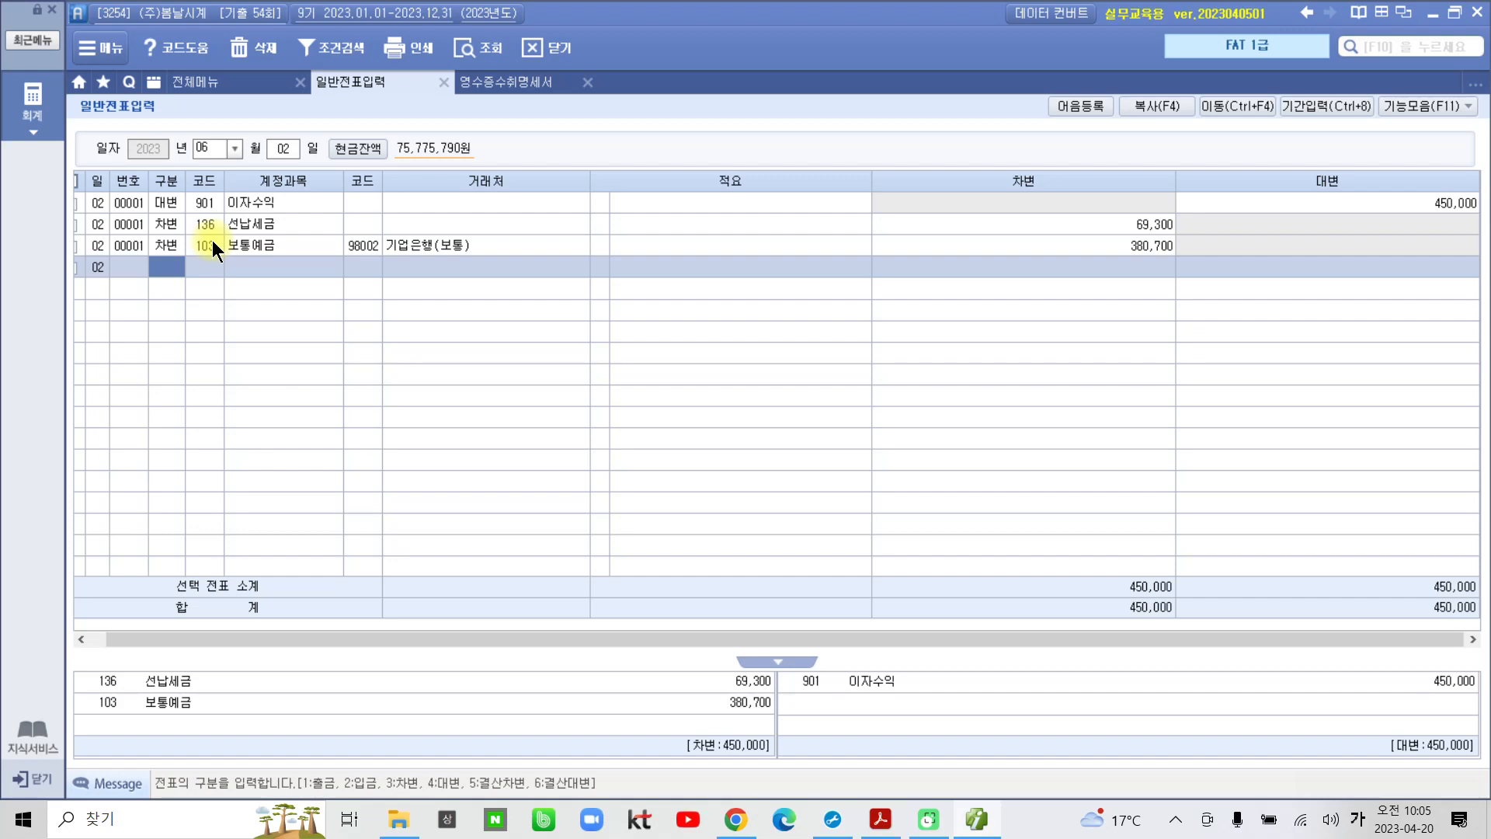
Switch to the exam PDF in Acrobat Reader and read question 4, 기타 일반거래, from the 산재보험료 receipt to the 자료설명 and 수행과제.
click(881, 822)
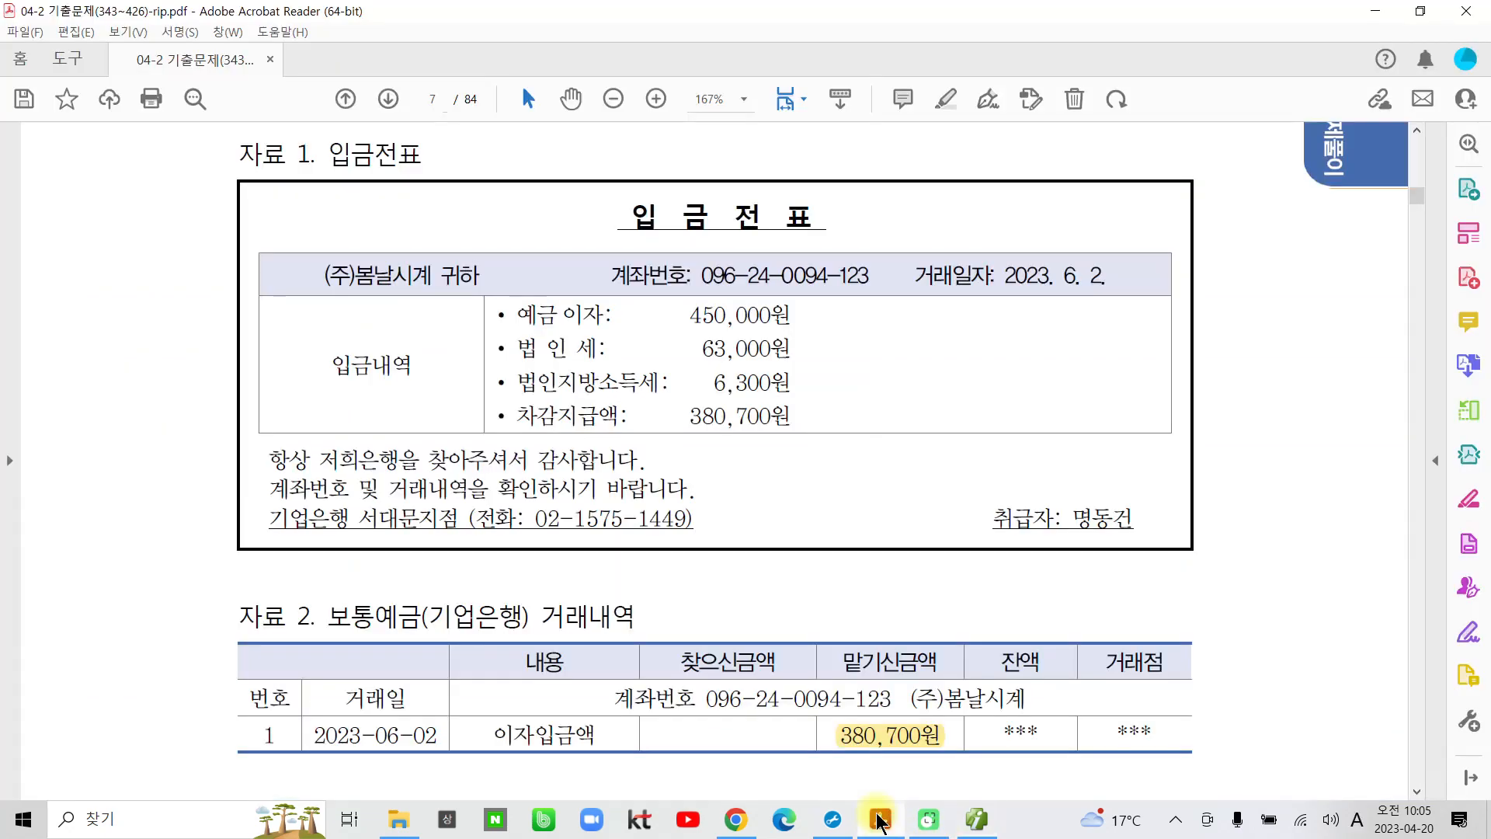
scroll(528, 592, down, 10)
scroll(529, 595, down, 10)
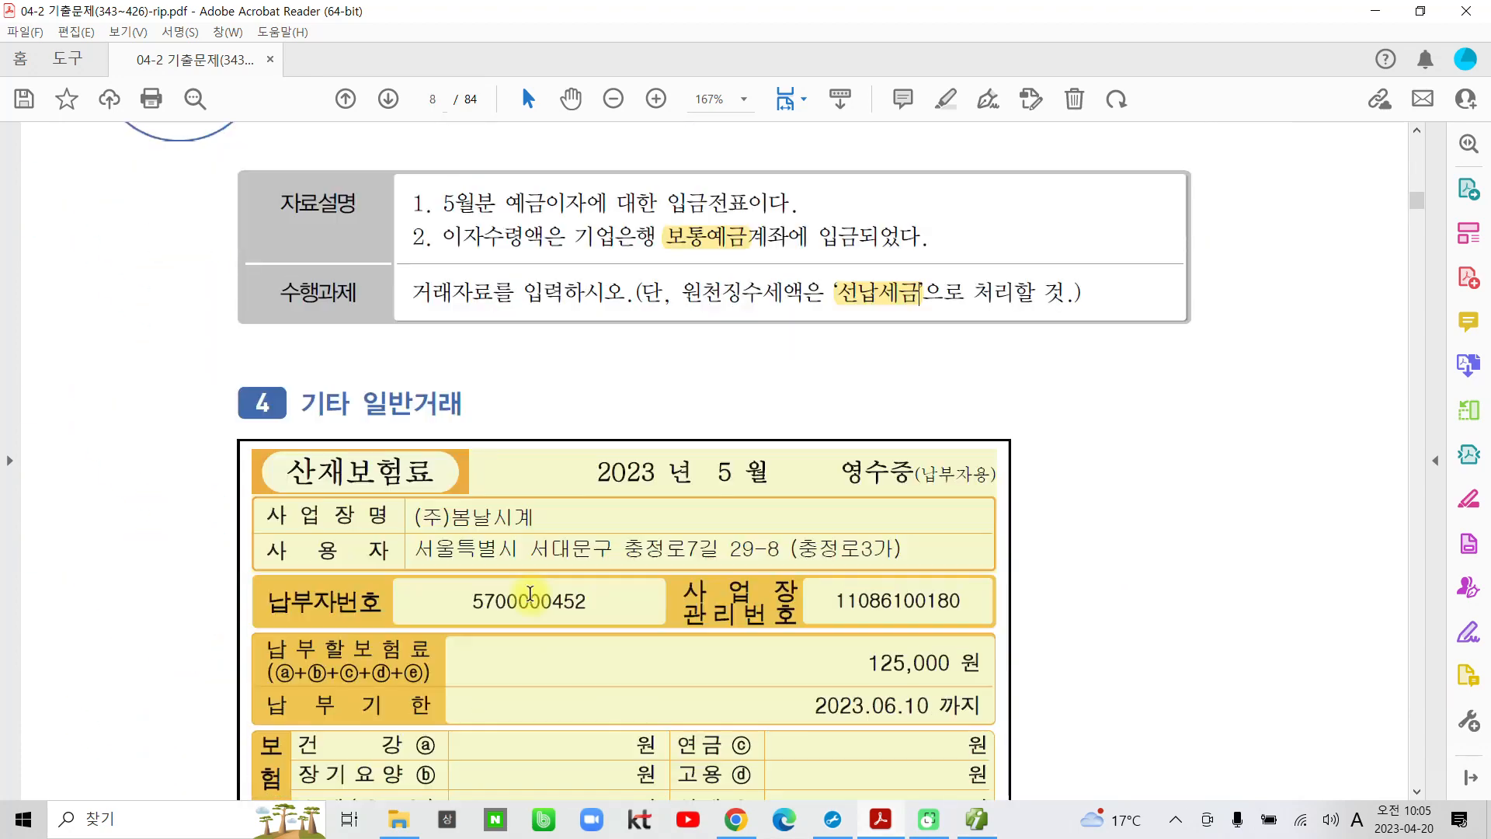
scroll(531, 600, down, 1)
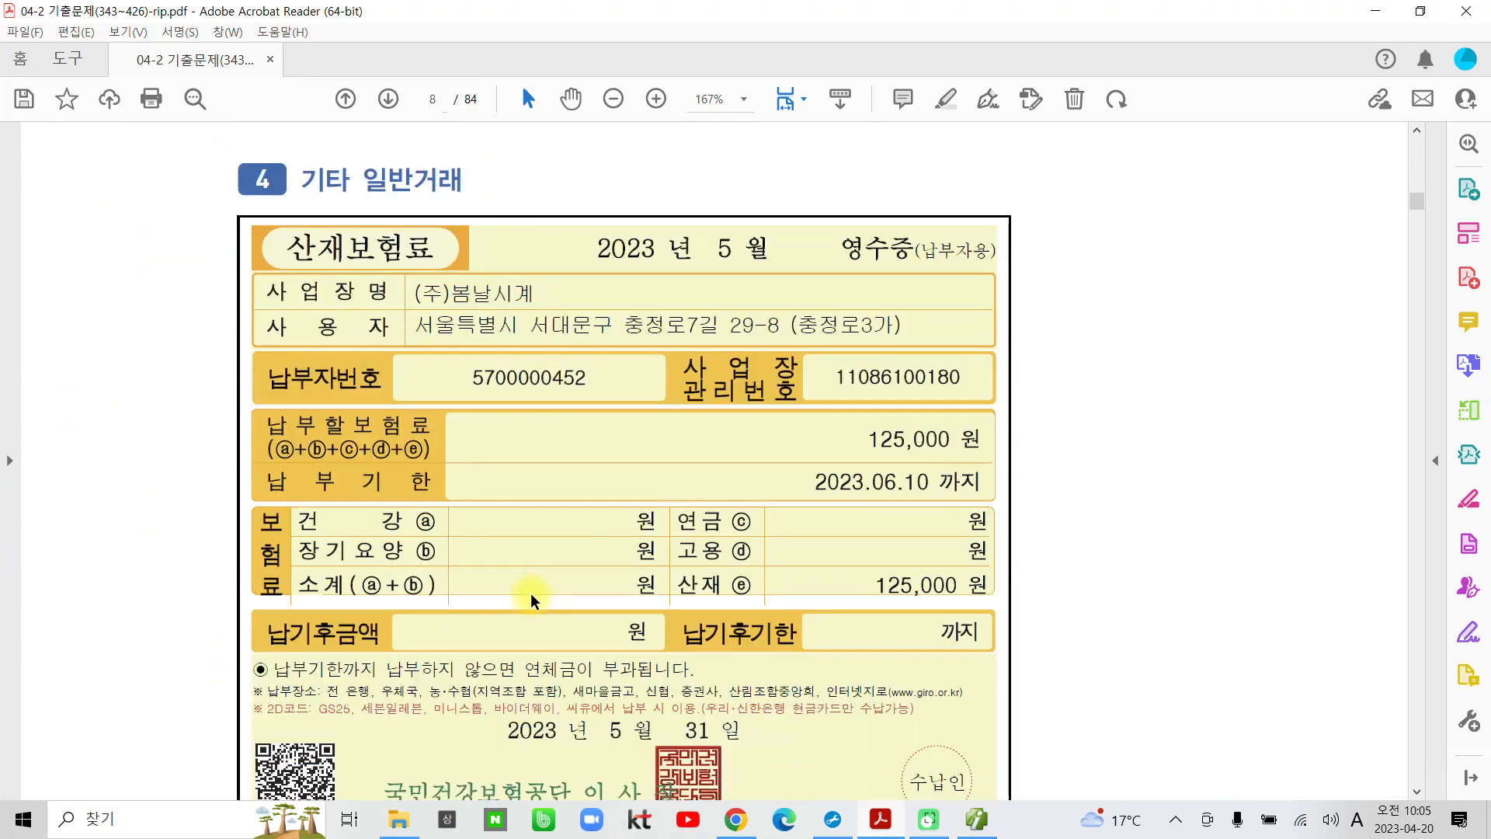
drag(367, 180, 437, 181)
click(640, 313)
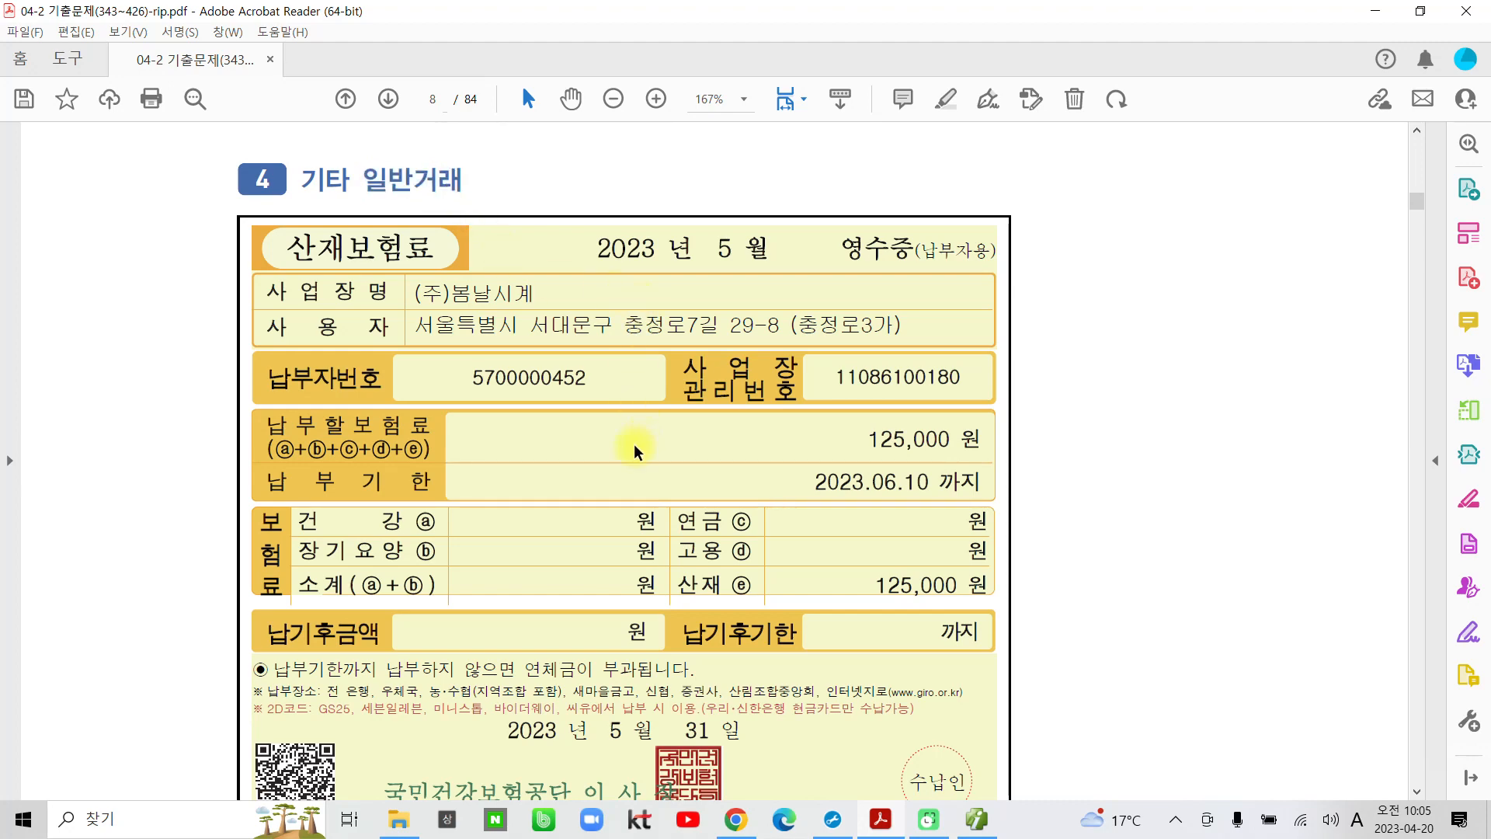
scroll(640, 313, down, 8)
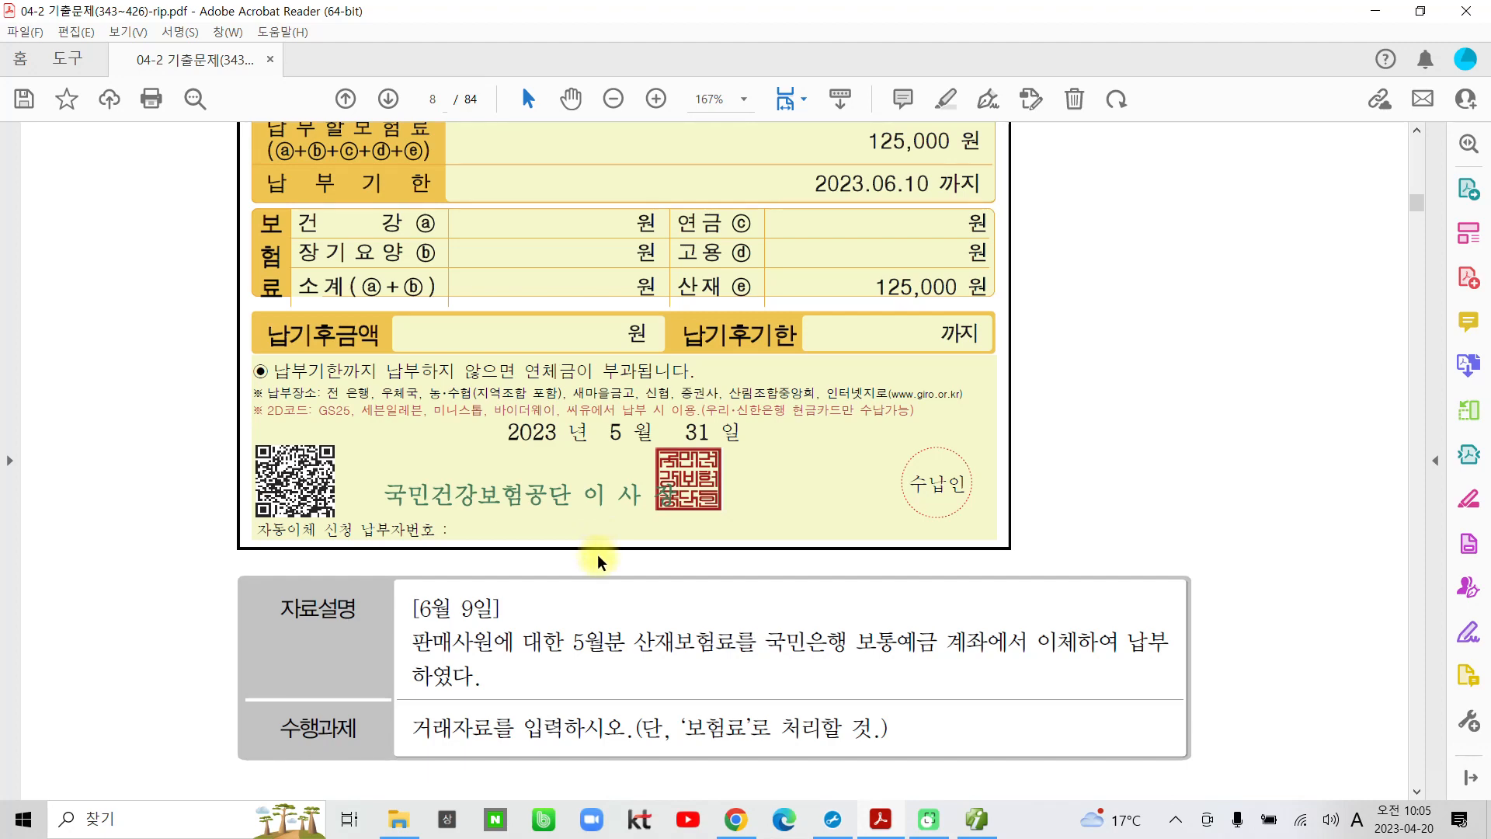
scroll(600, 555, down, 1)
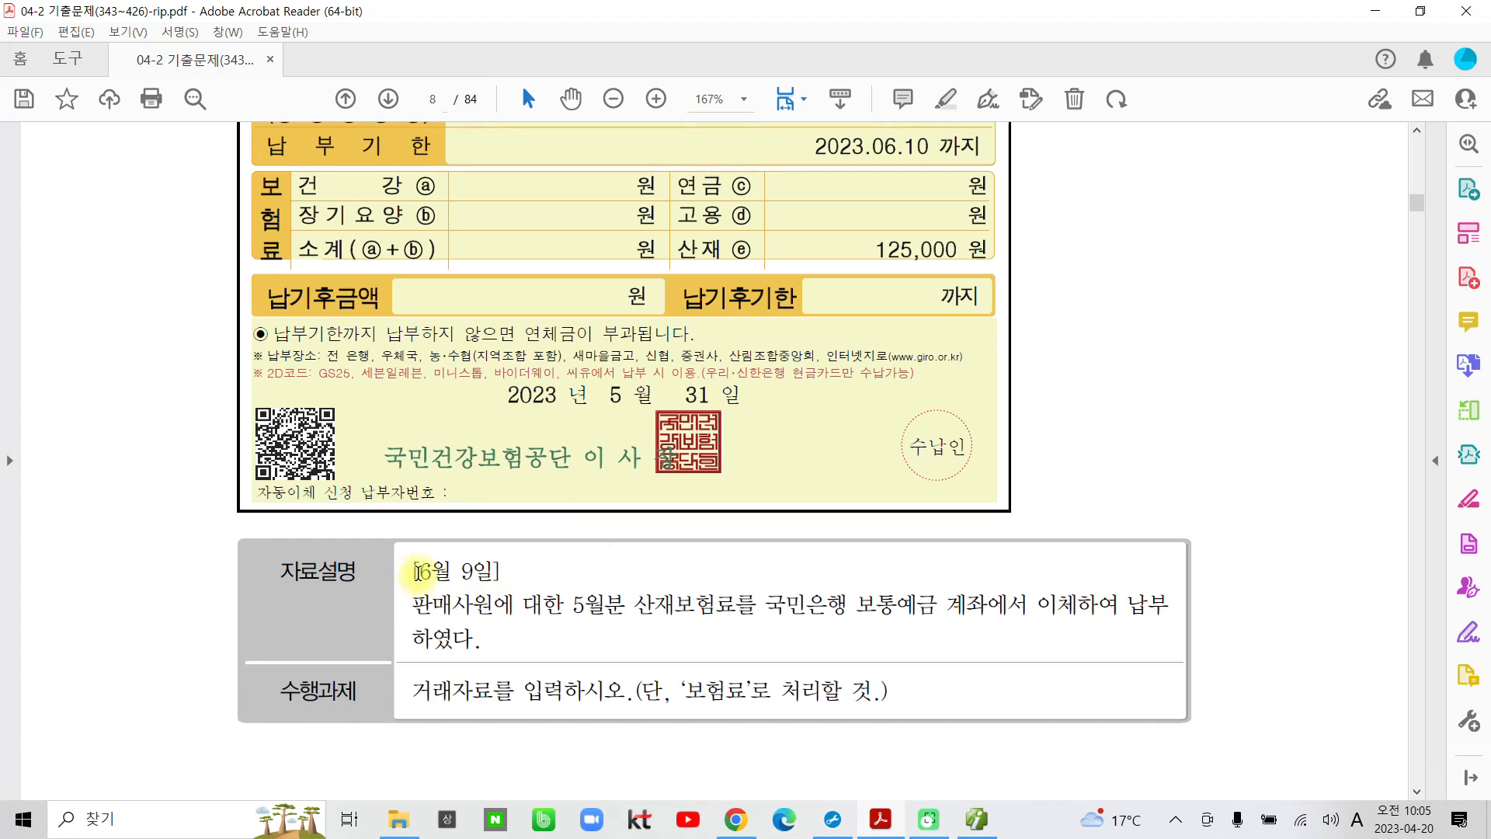
Highlight [6월 9일] and 보통예금 in question 4's 자료설명 and '보험료' in its 수행과제.
drag(411, 571, 497, 572)
click(503, 509)
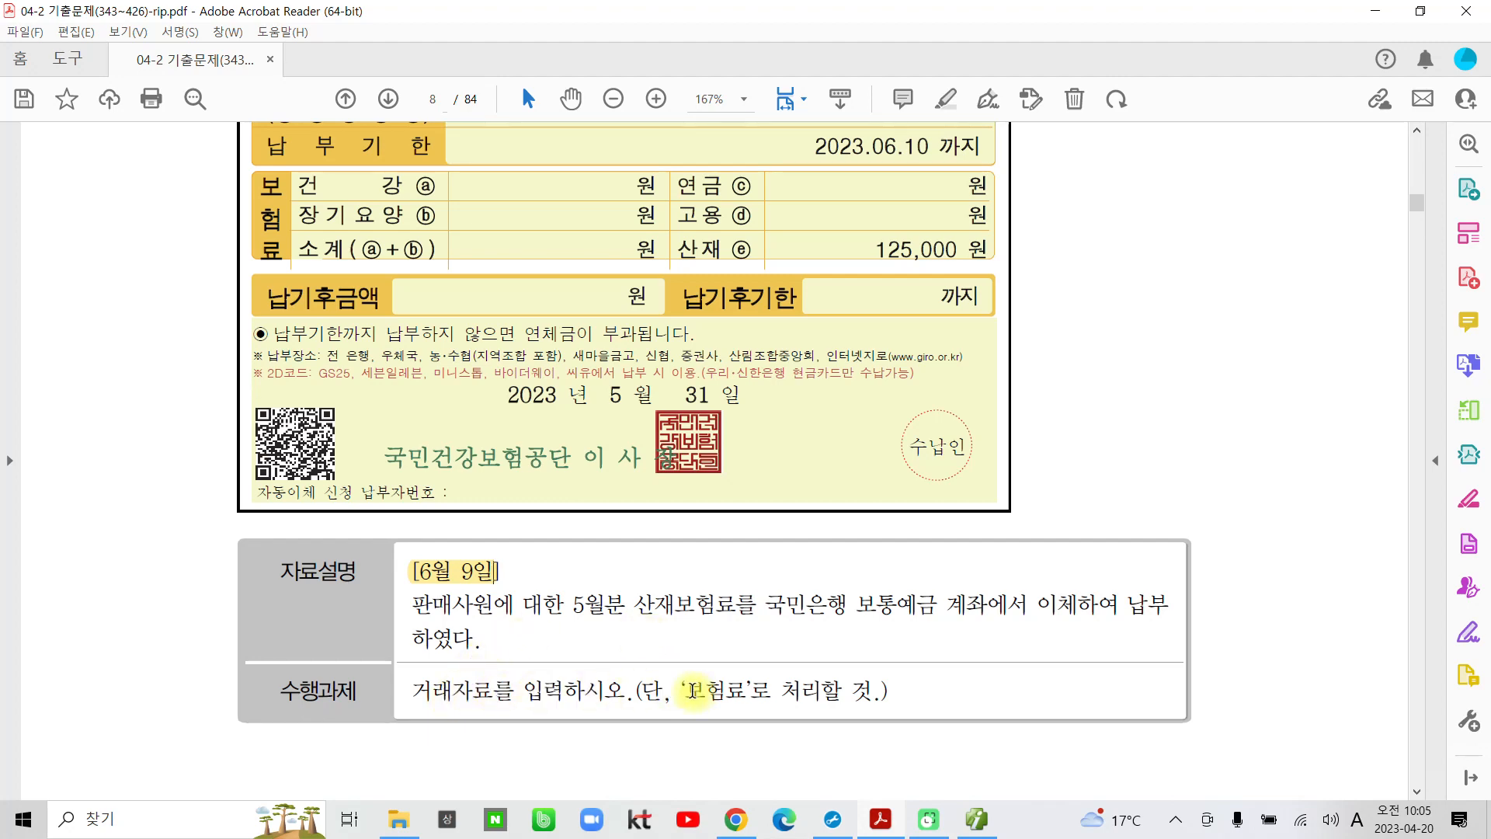
drag(687, 691, 747, 691)
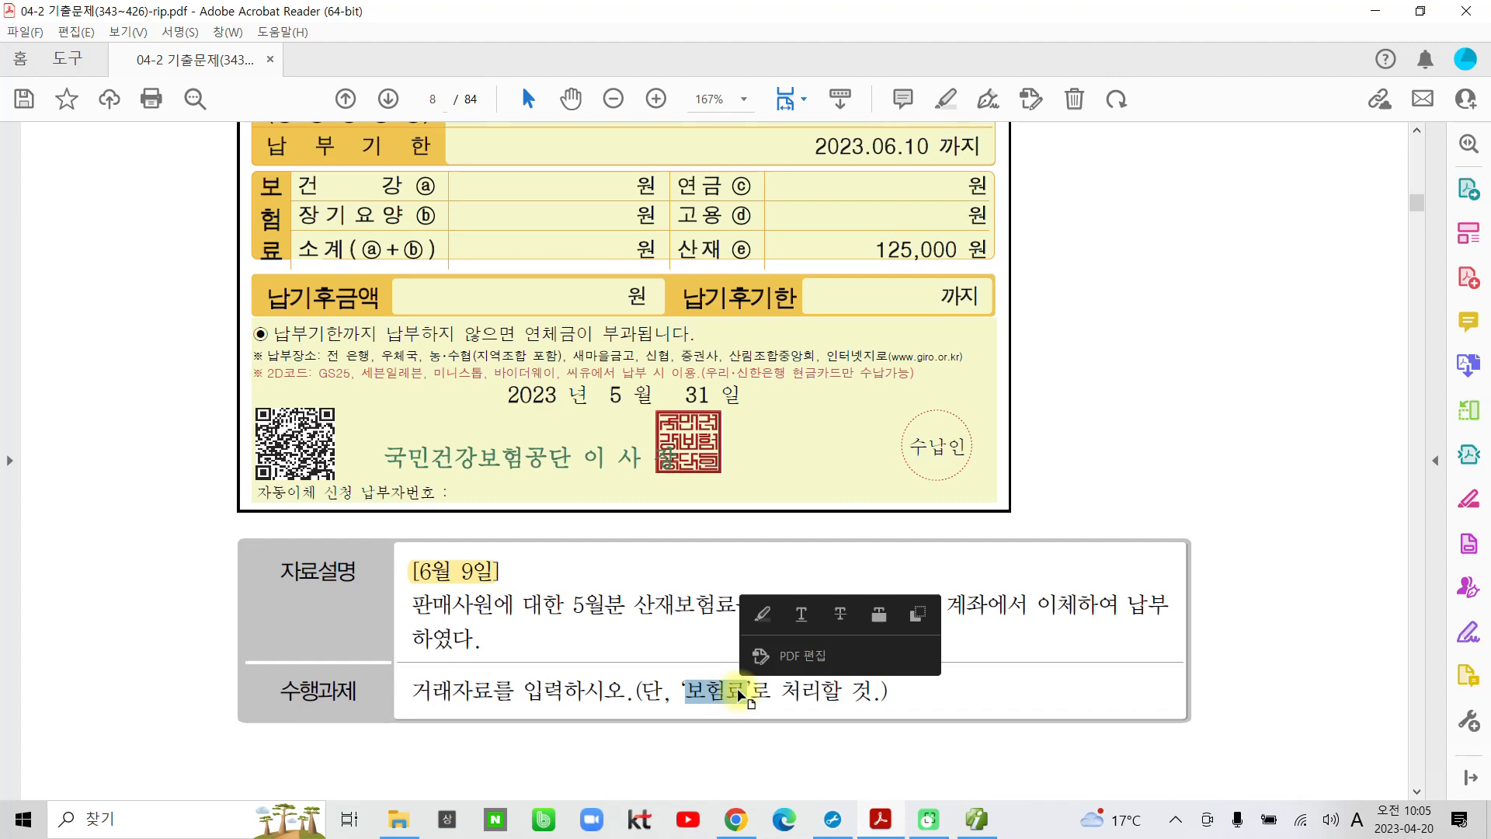
click(762, 613)
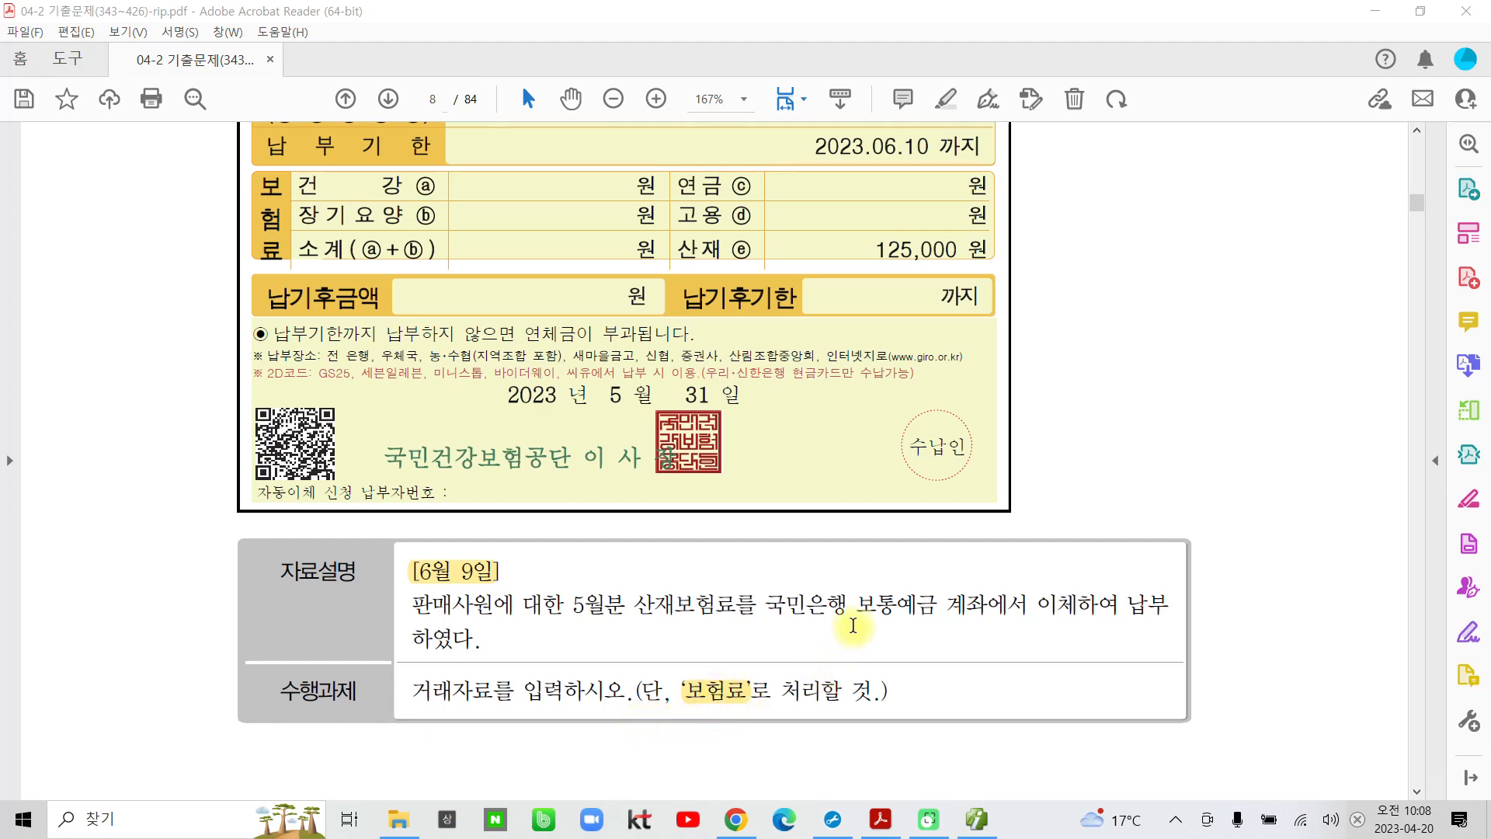
drag(849, 605, 939, 606)
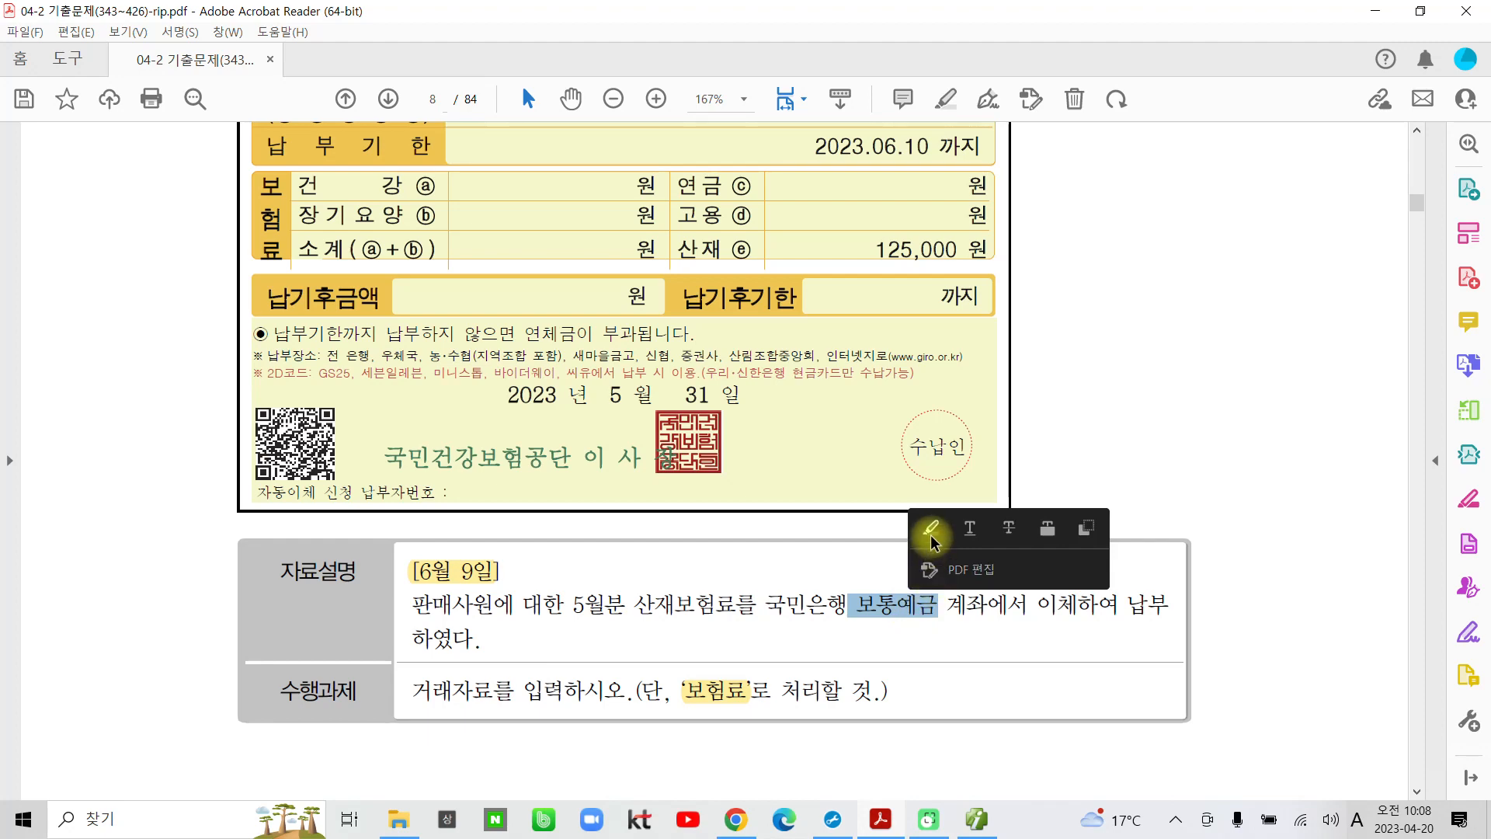
click(931, 535)
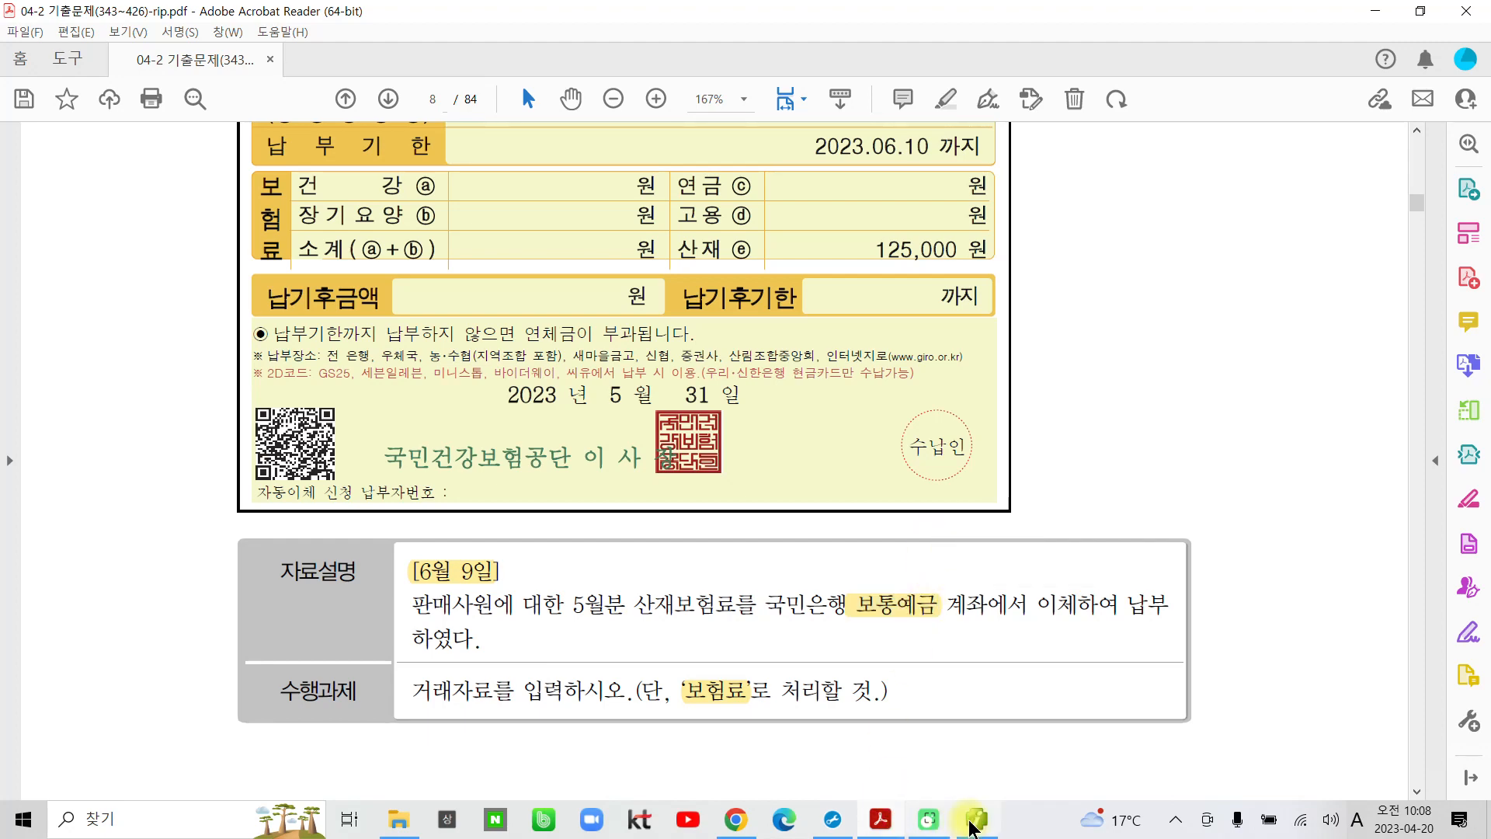
Switch back to Smart A and set the 일반전표입력 date to June 9 (06월 09일).
click(972, 822)
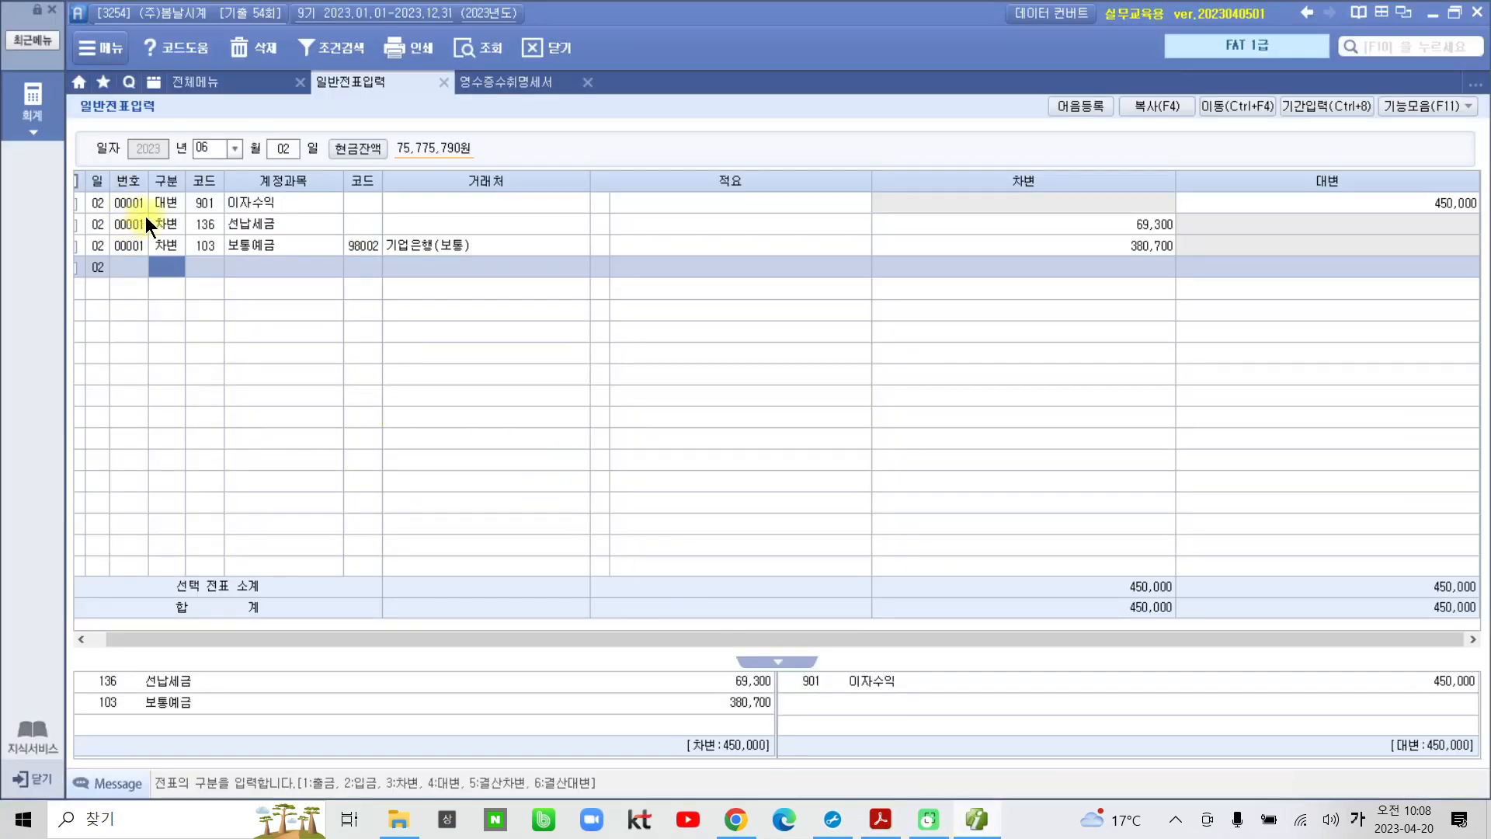
click(282, 150)
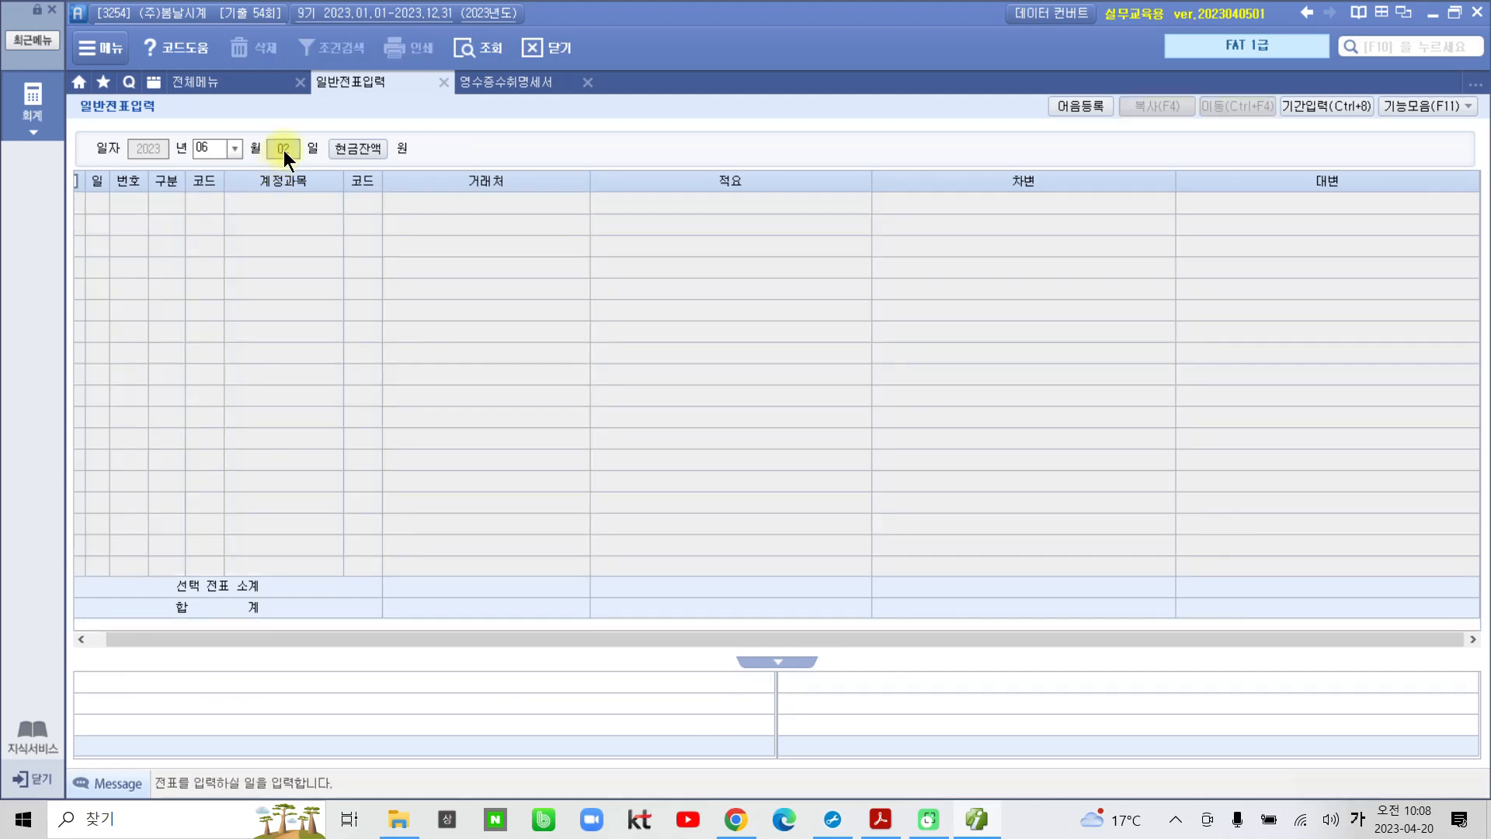
text(09)
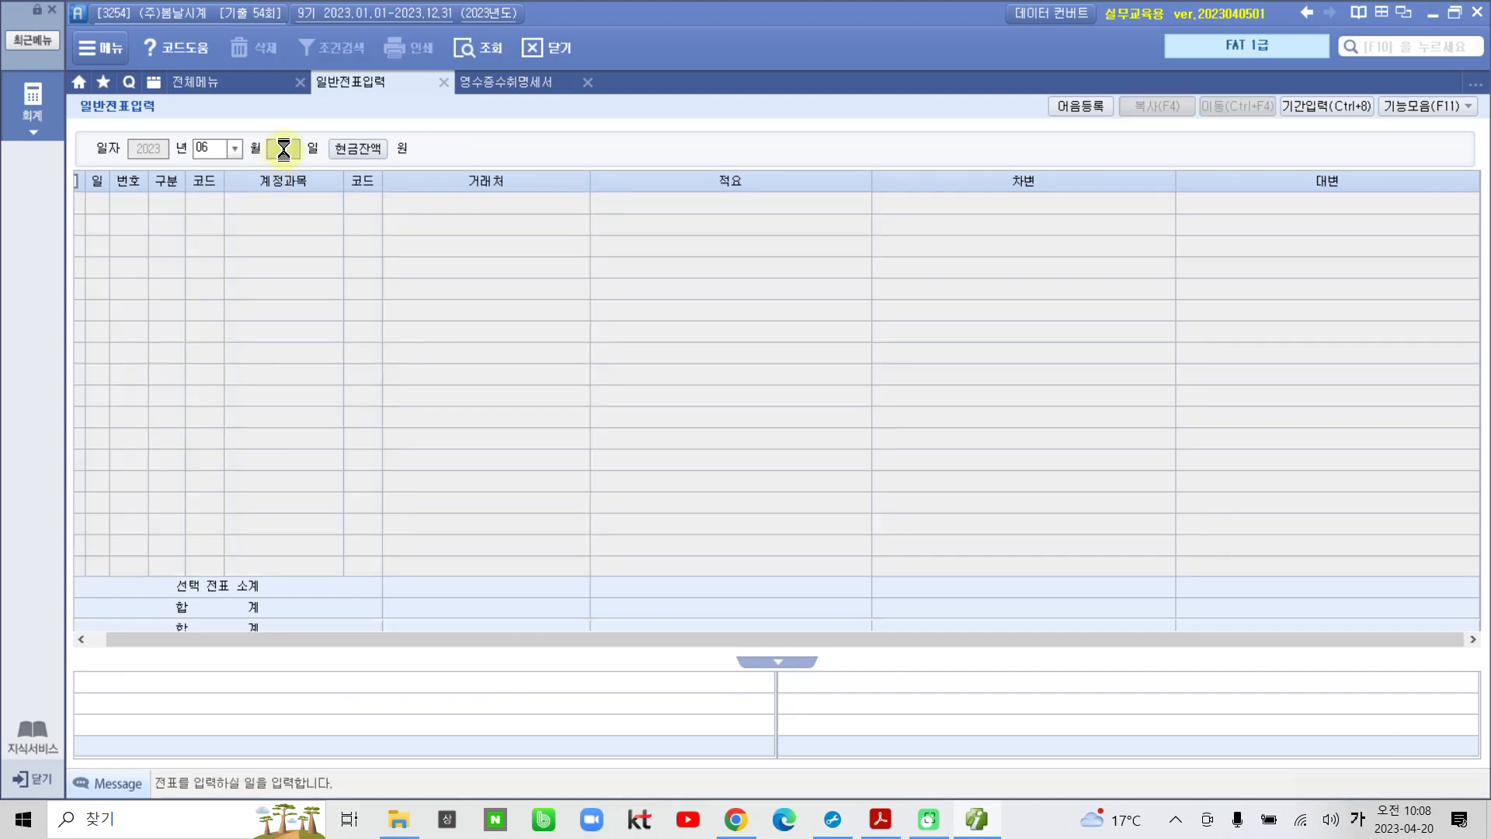
key(Return)
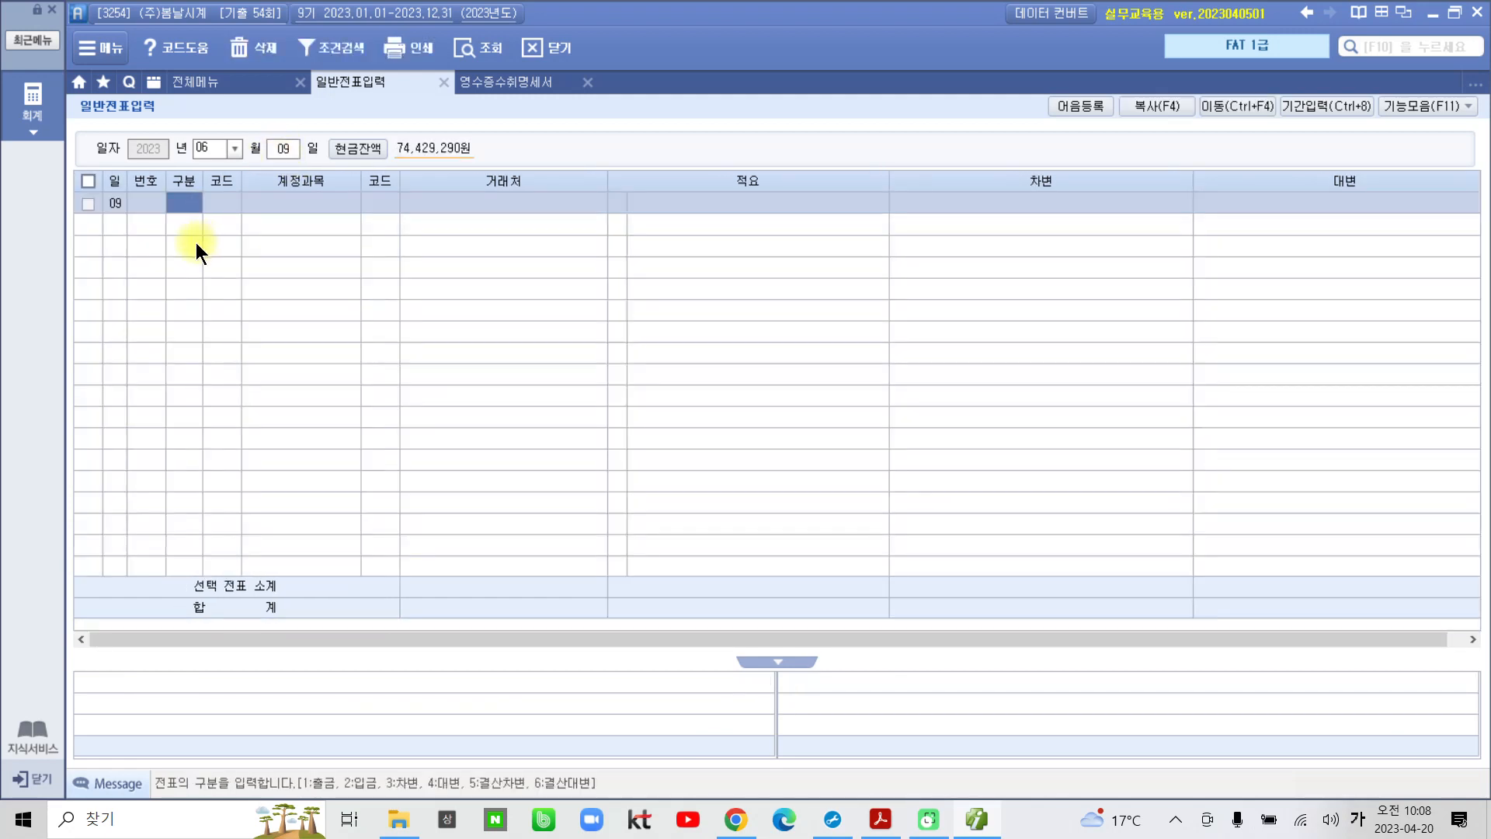
Start a 차변 line for June 9 and choose account 821 보험료 from the account codes matching 보험.
text(3)
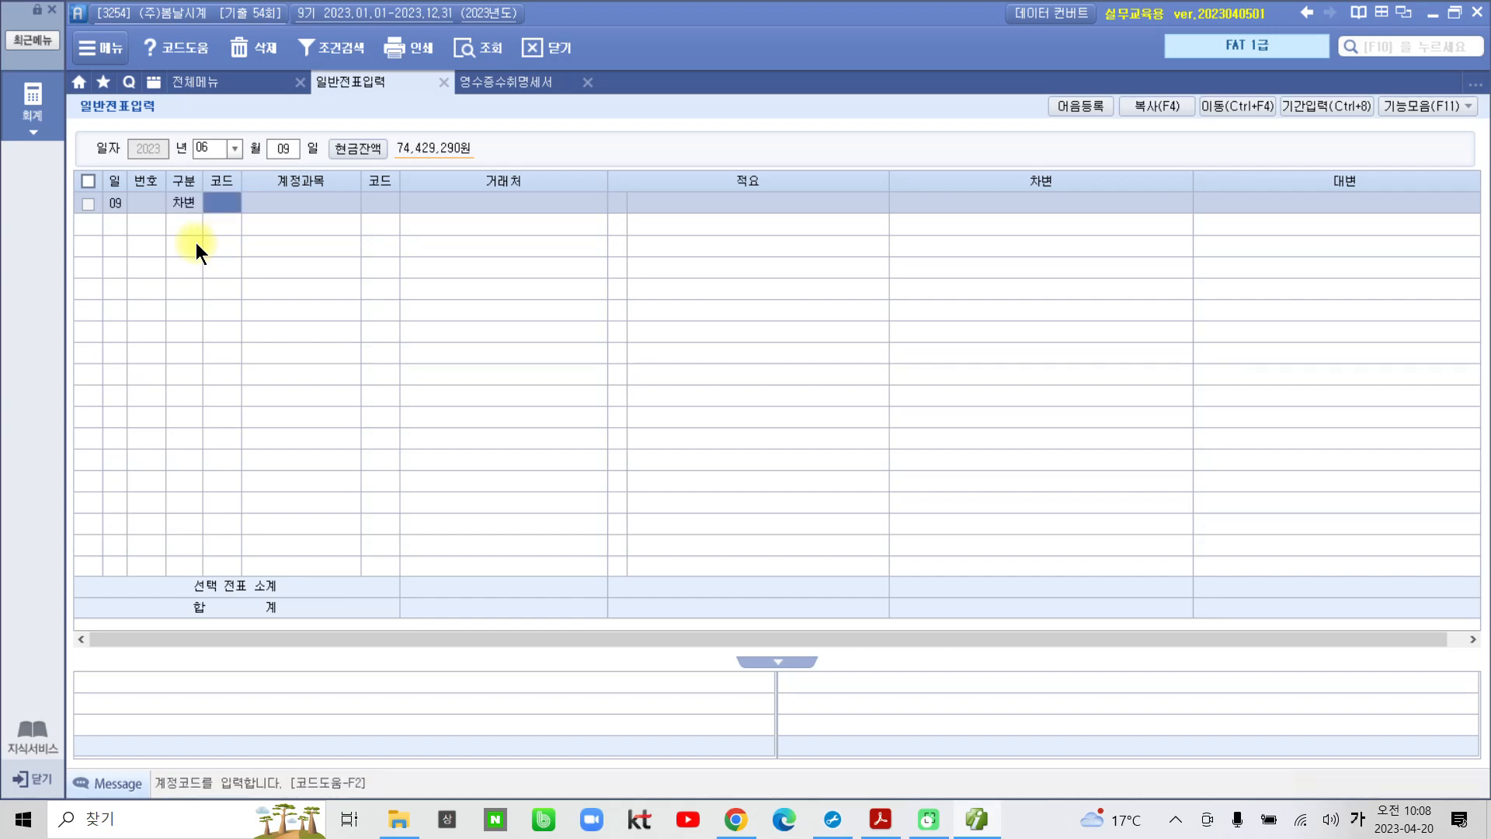
text(보험)
key(Return)
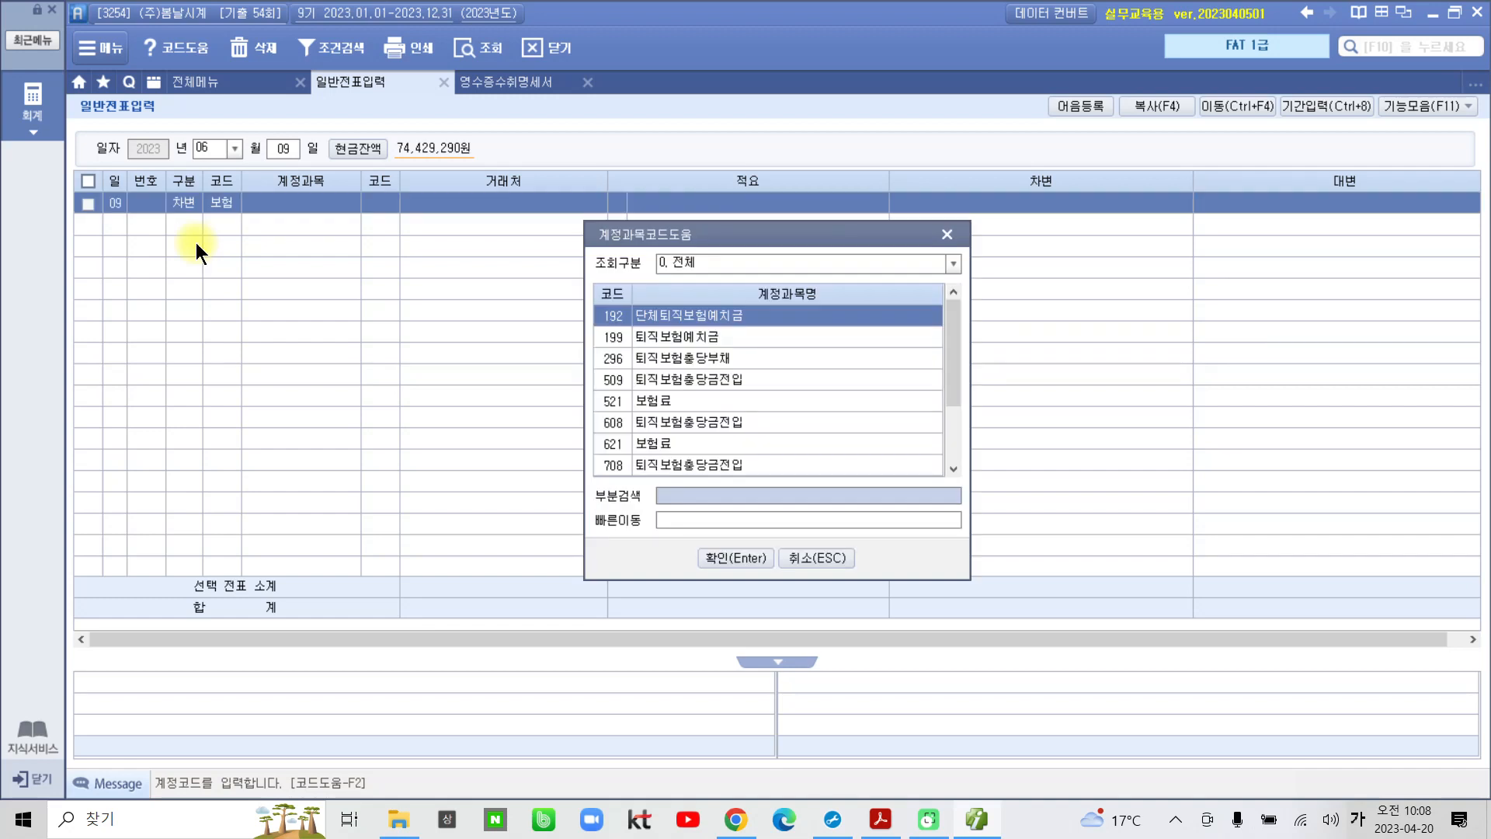
key(Down)
key(Down)
key(Down)
key(Down)
key(Down)
key(Down)
key(Down)
key(Down)
key(Down)
key(Down)
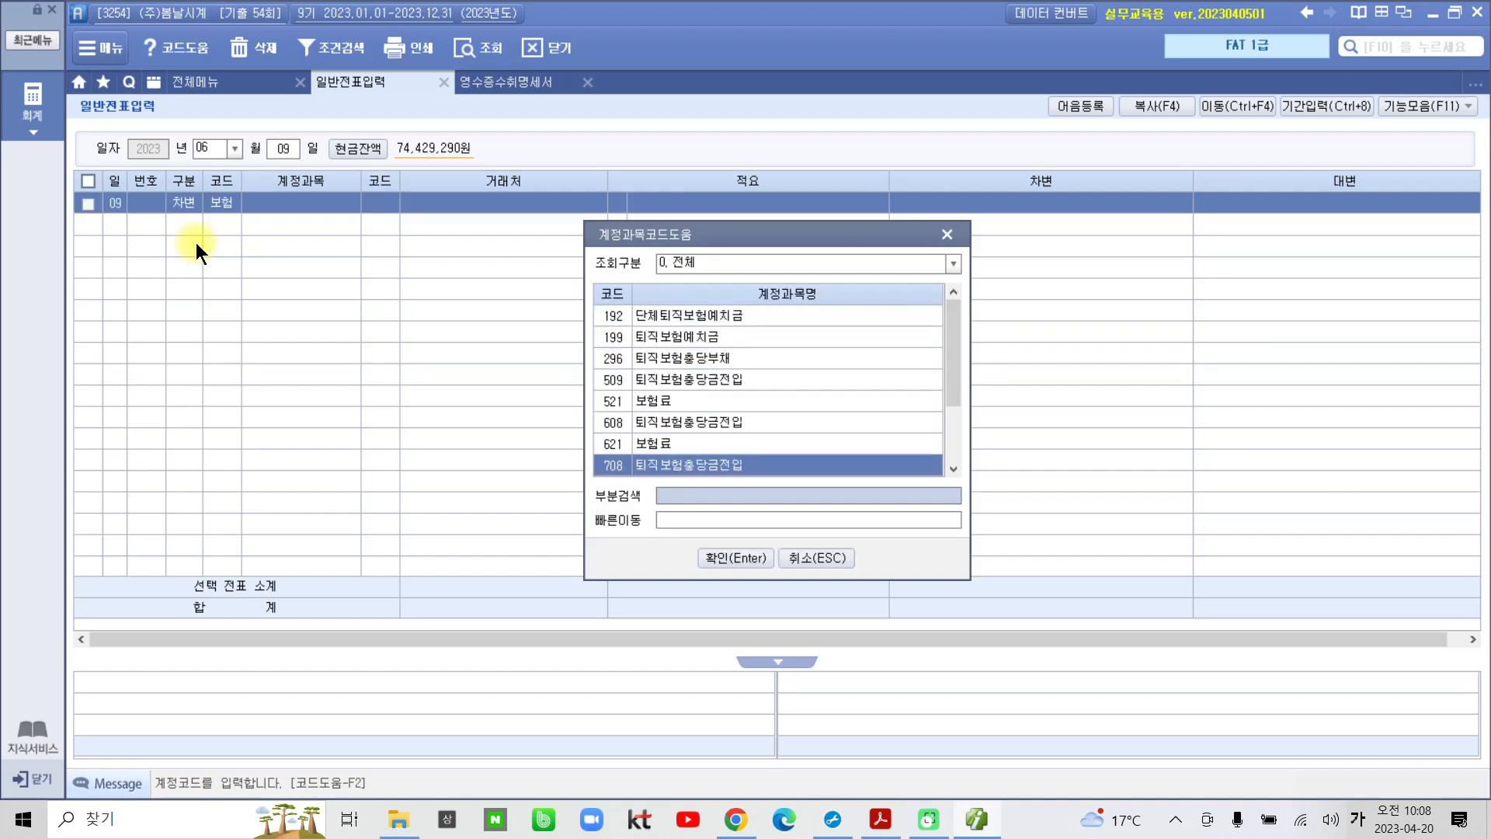
key(Down)
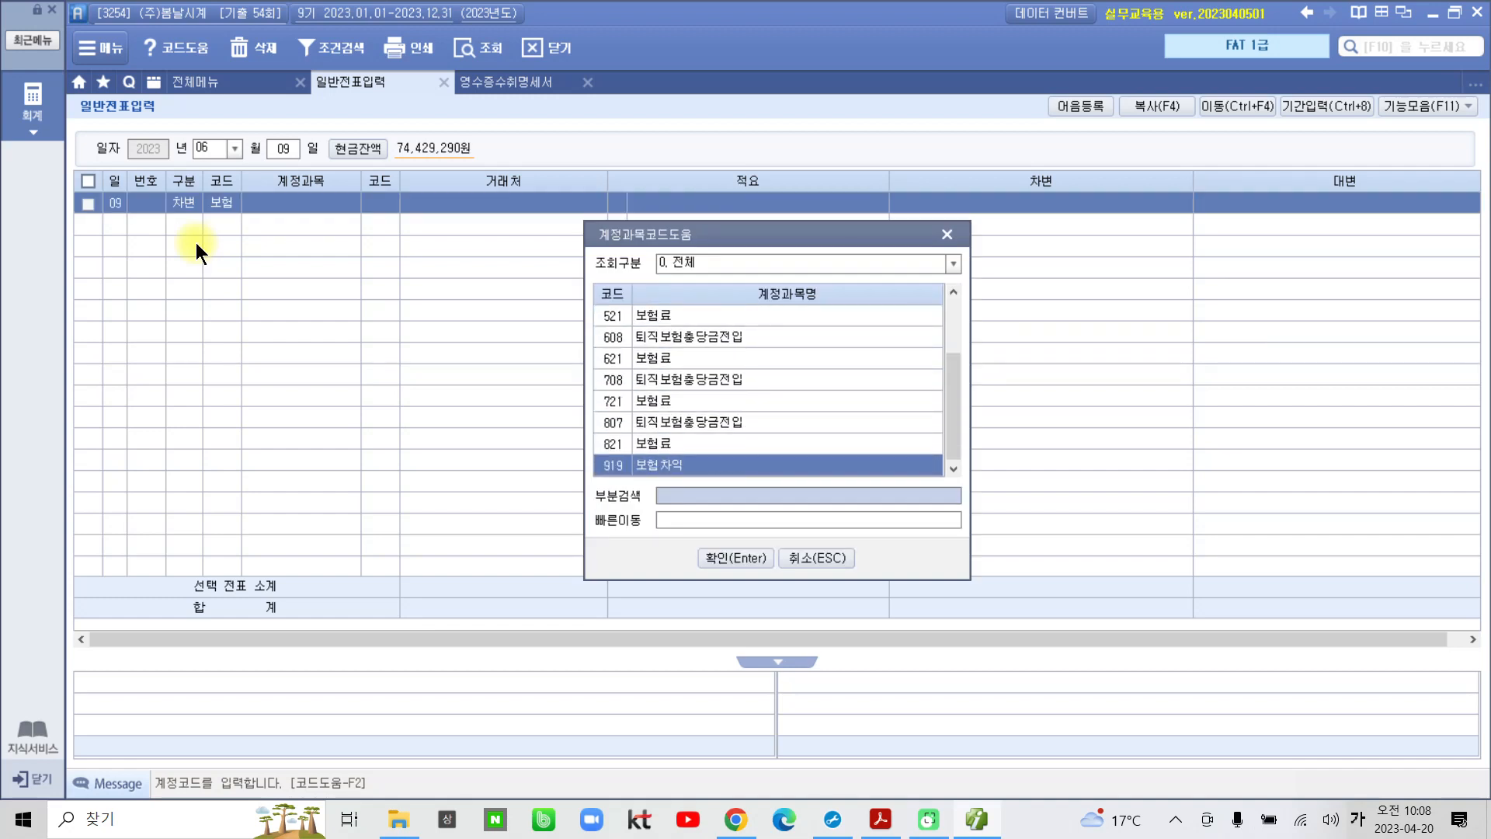
key(Up)
key(Return)
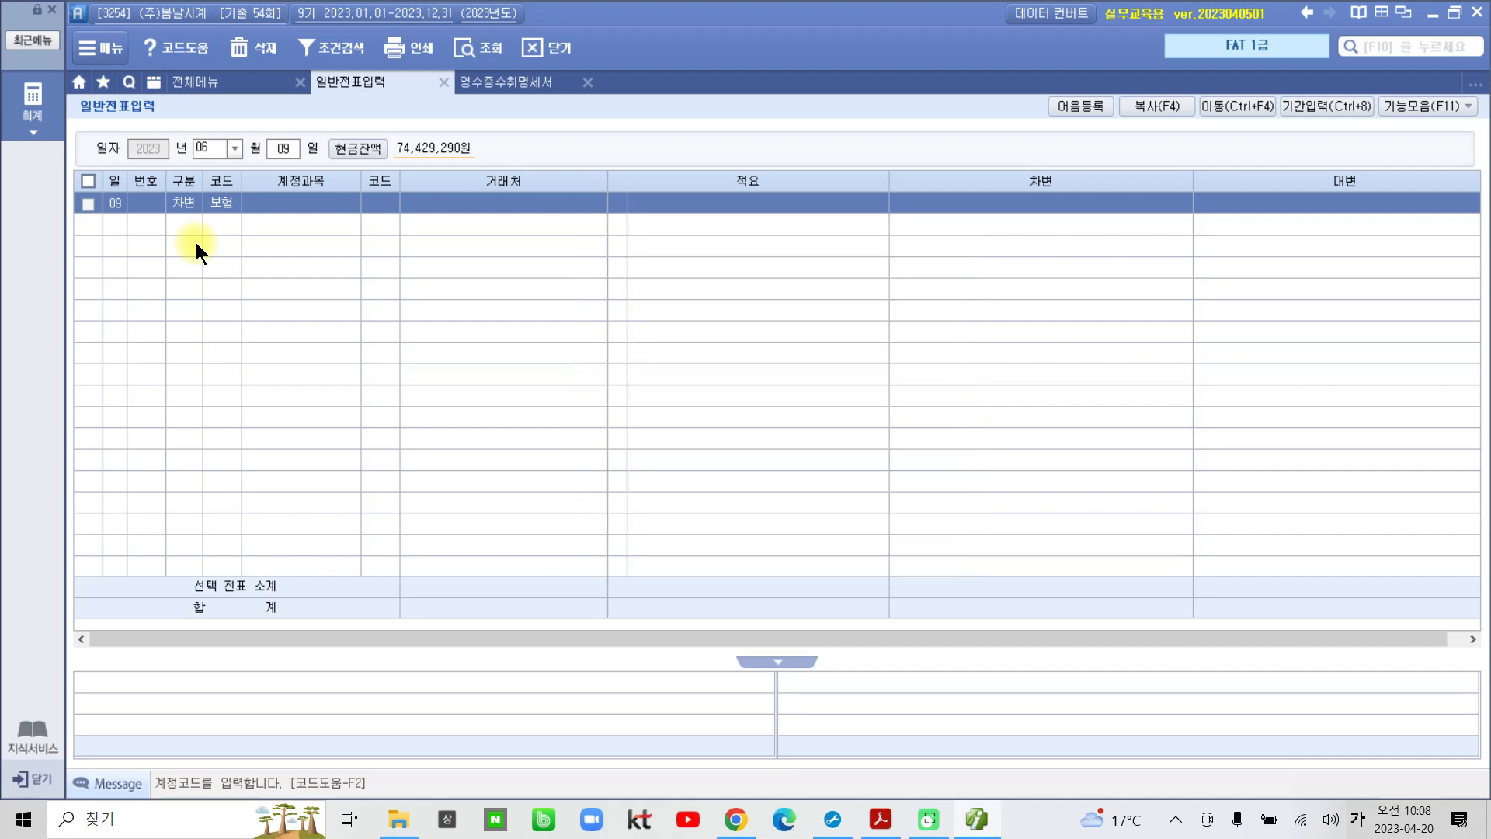
Leave the 보험료 line's 거래처 and 적요 blank and enter a 차변 amount of 125,000.
key(Return)
key(Return)
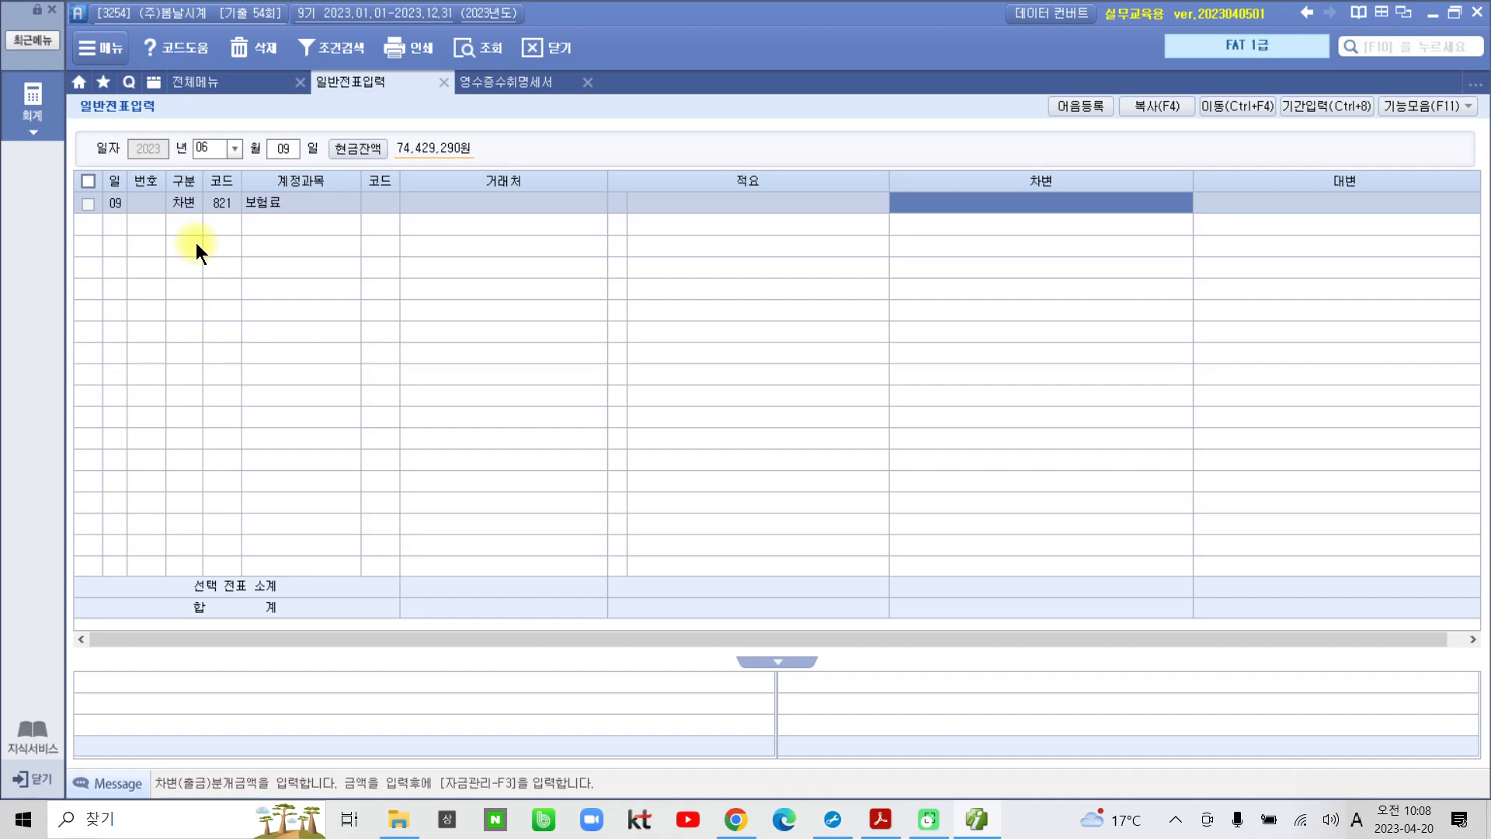
text(1250000)
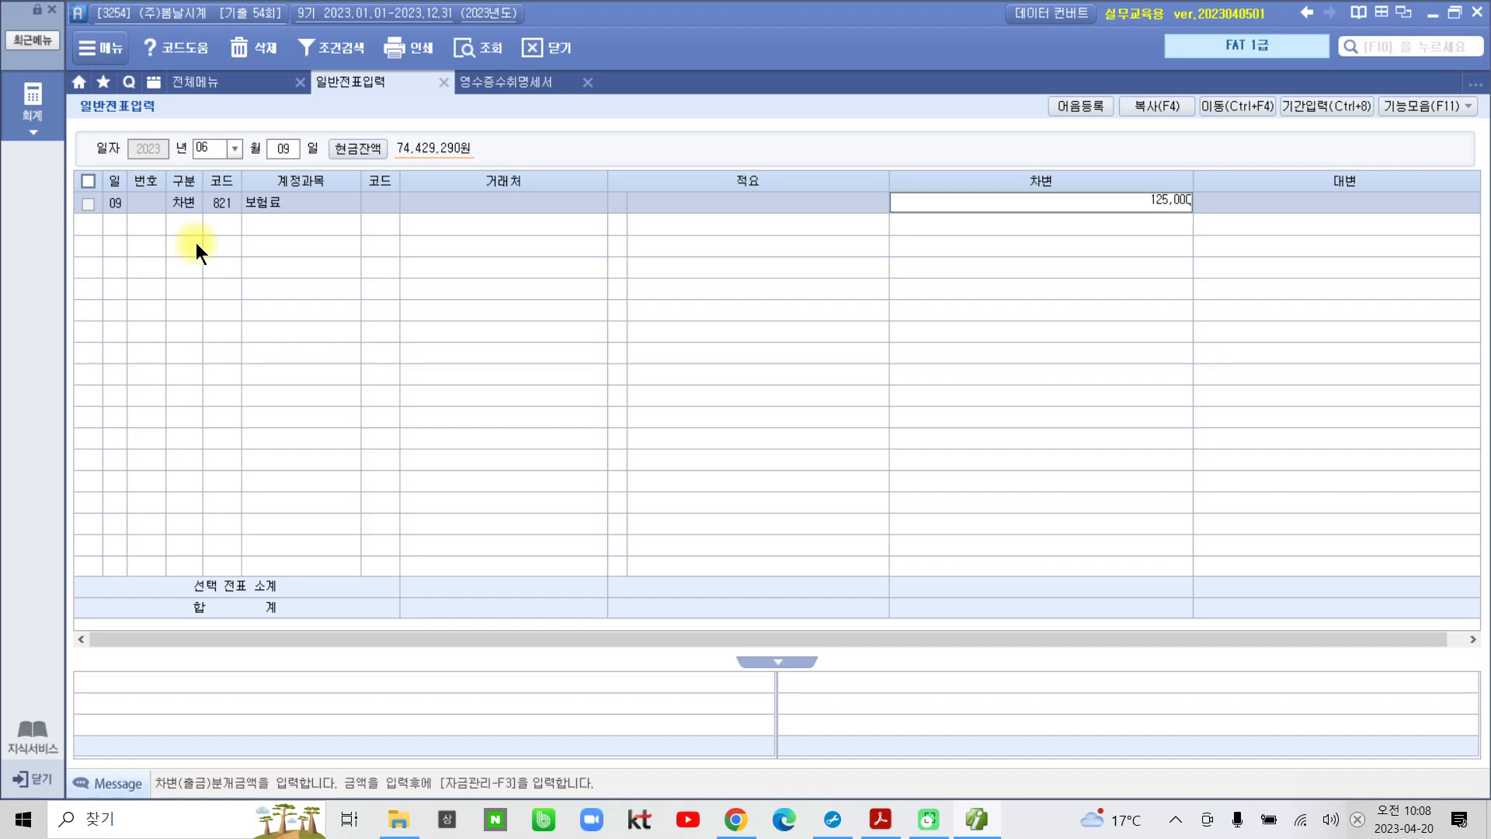
key(Return)
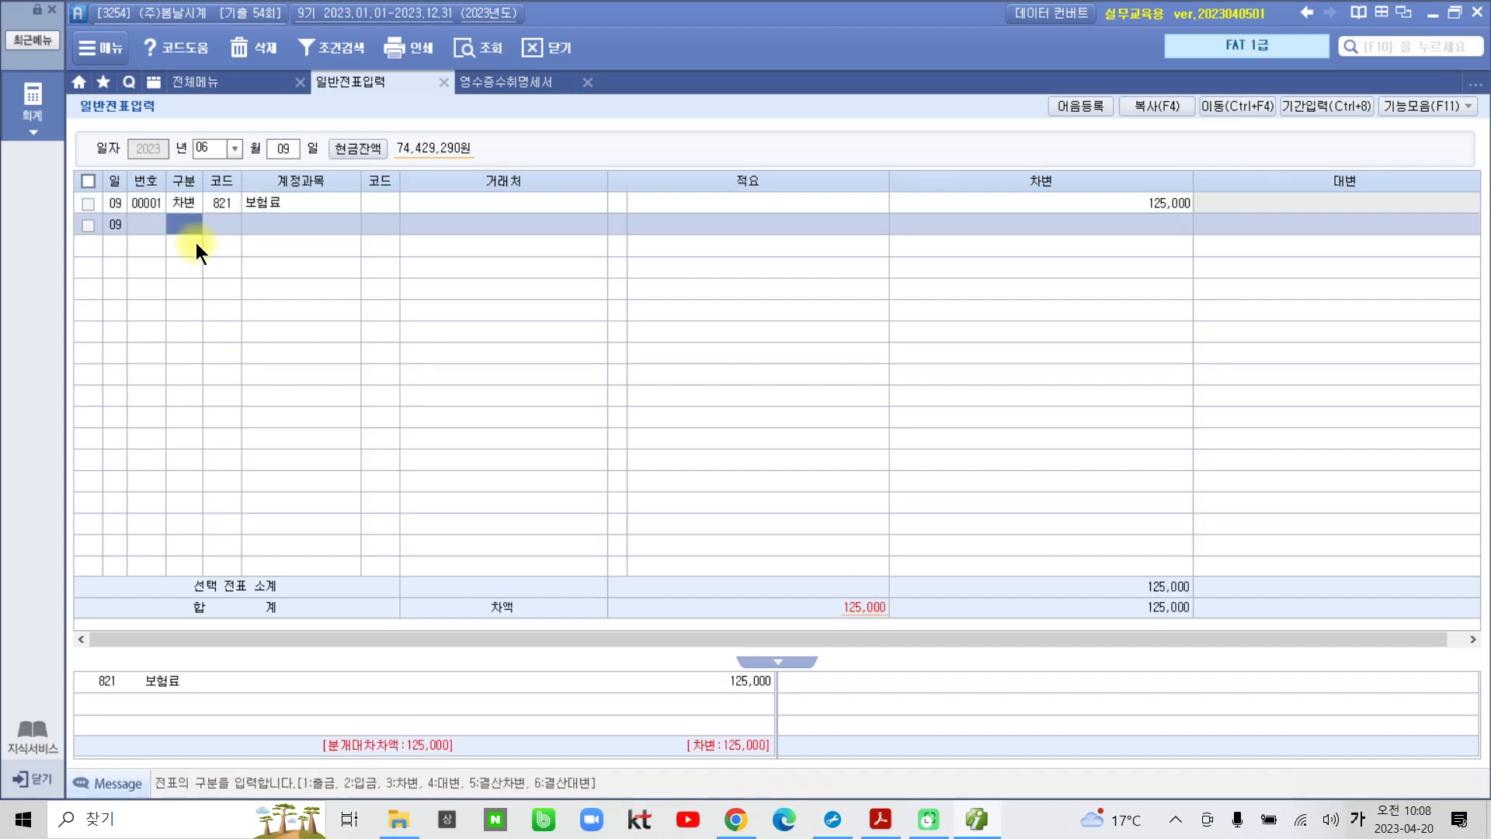
Add a 대변 line with account 103 보통예금, 거래처 98001 국민은행(보통), no 적요, and an amount of 125,000.
text(4)
key(Return)
text(1)
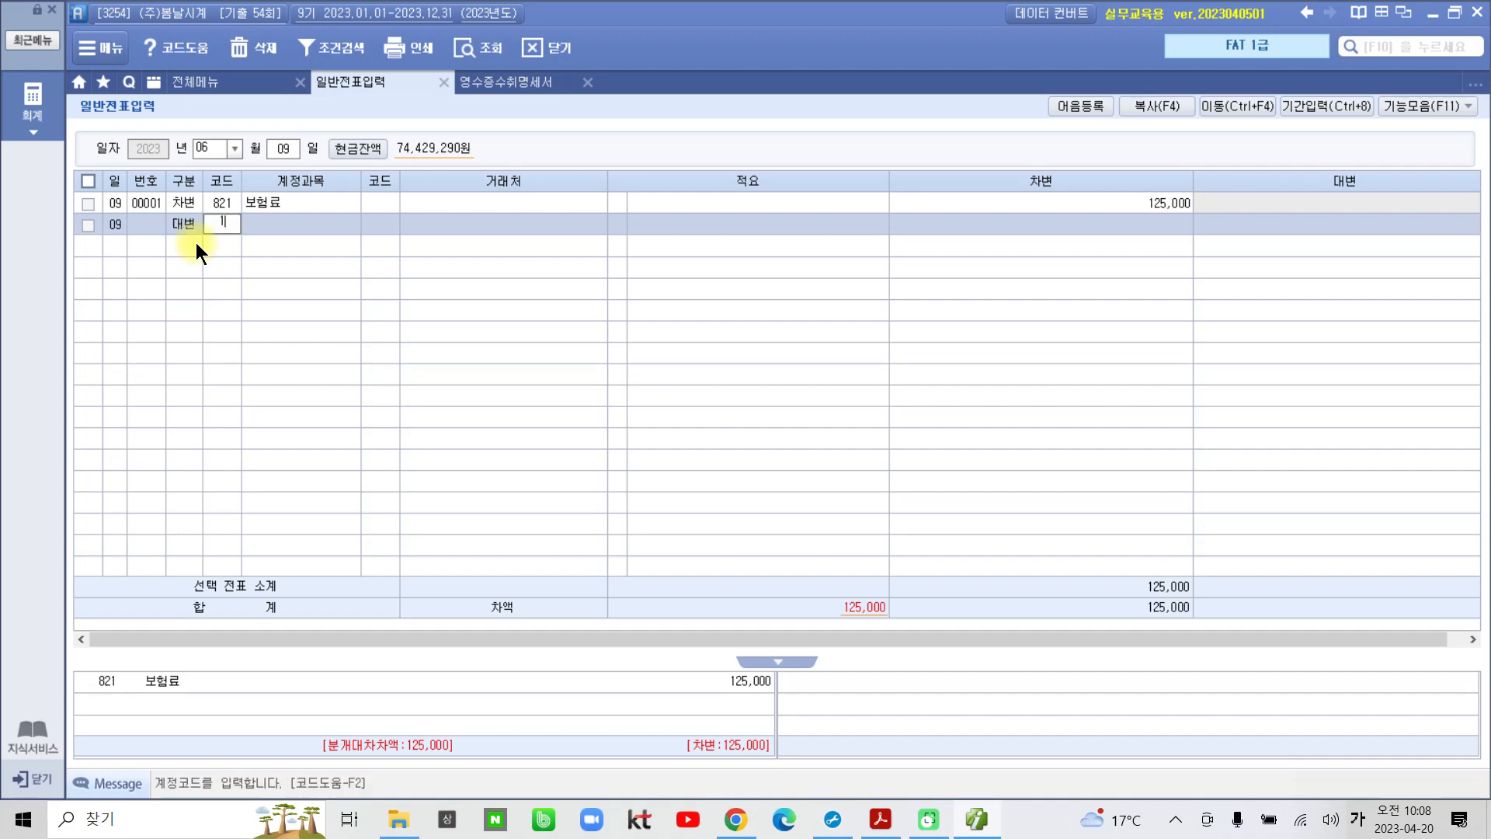
text(03)
key(Return)
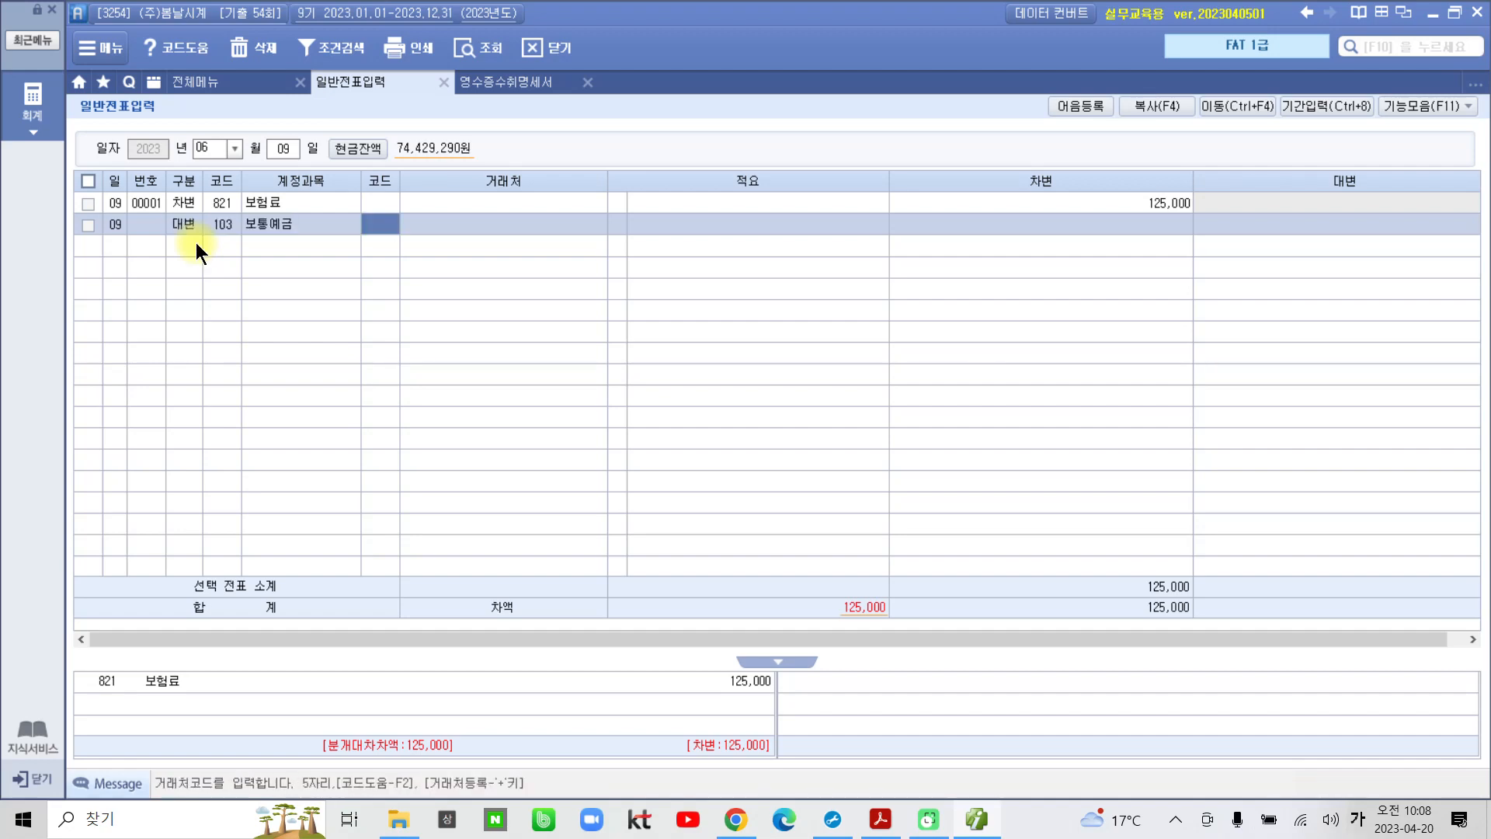
text(국민)
key(Return)
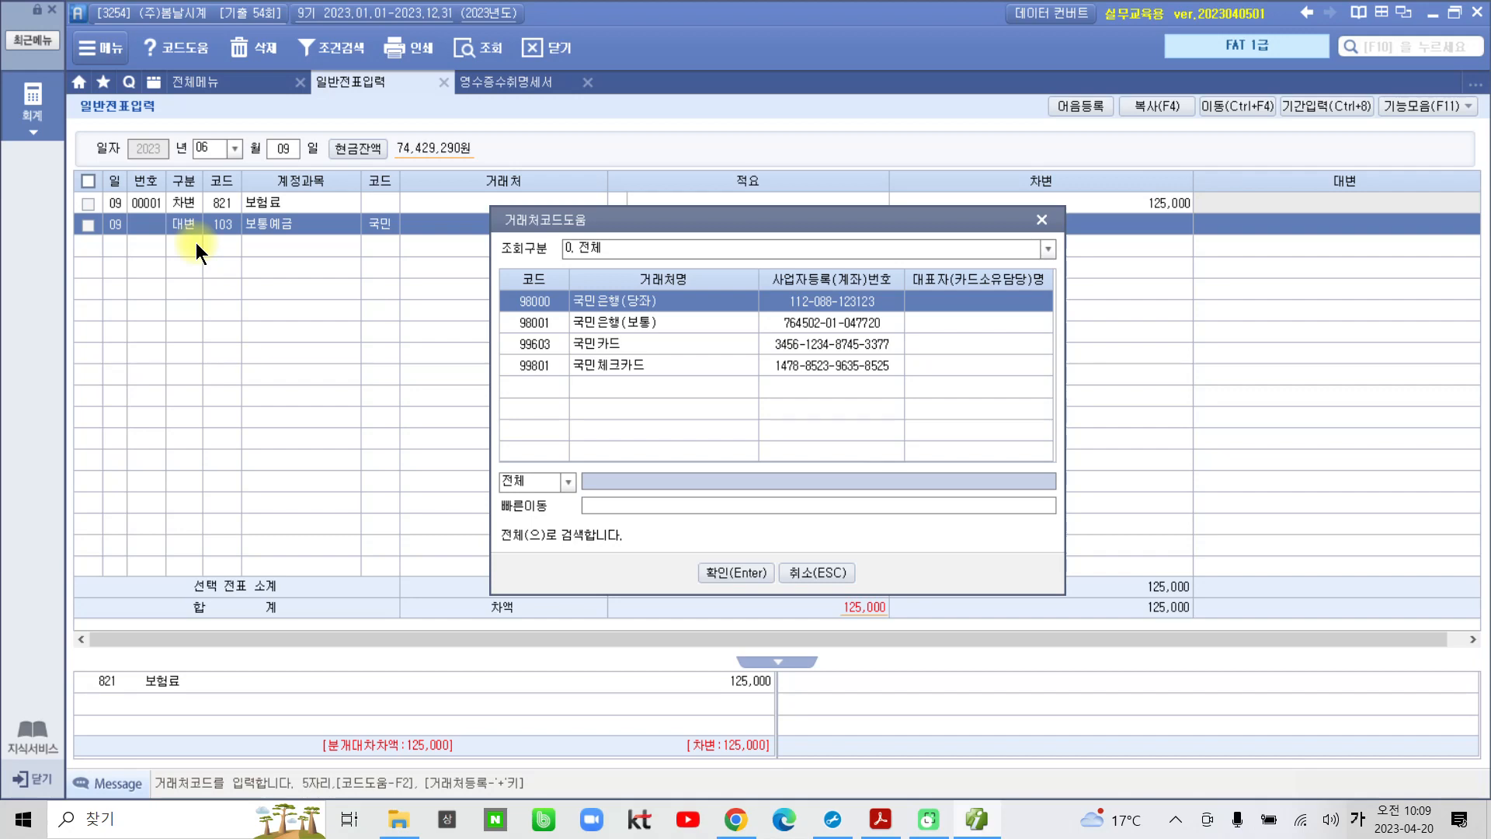
key(Down)
key(Return)
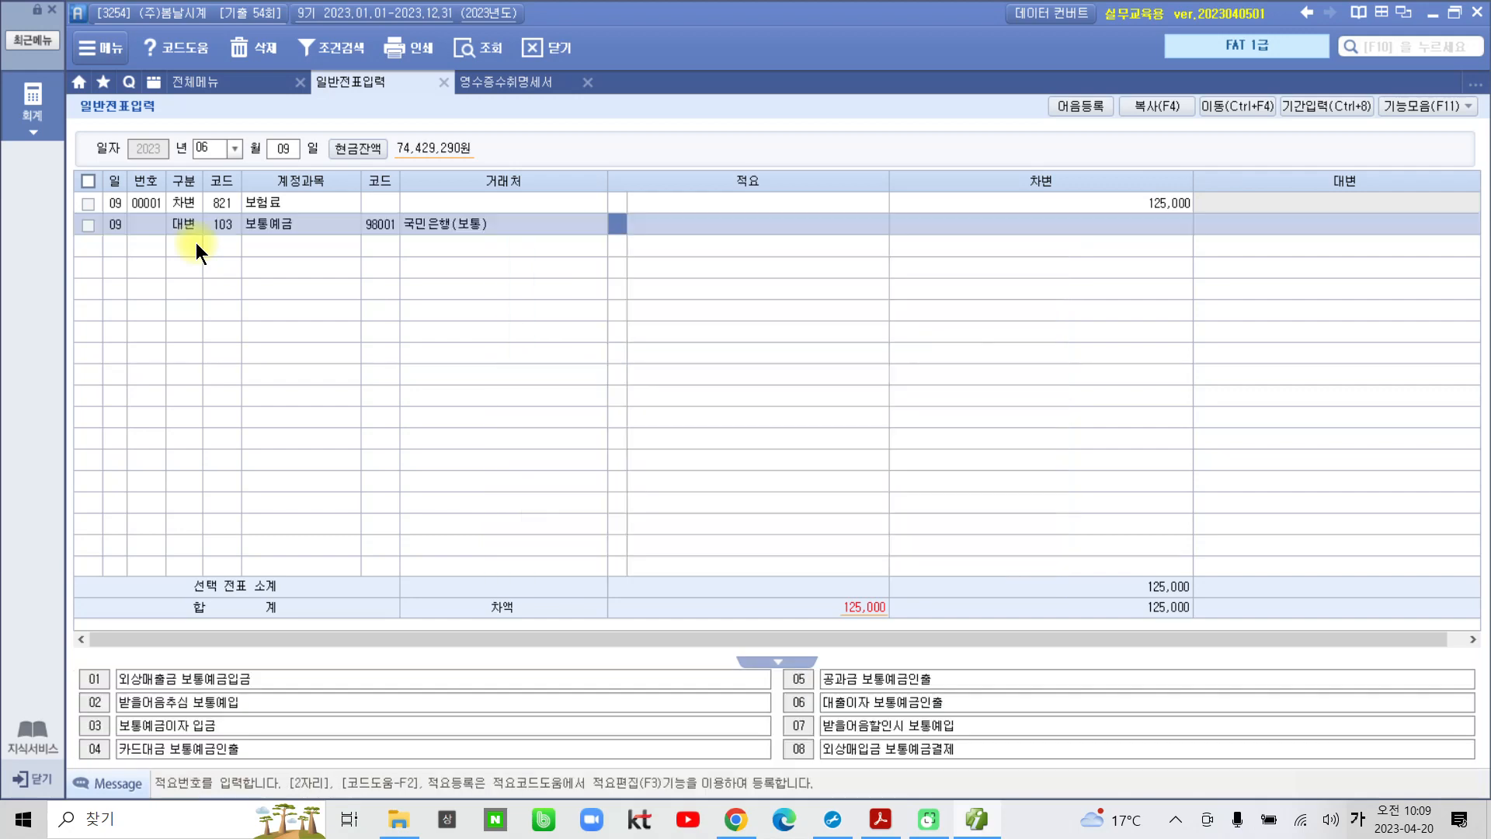
key(Return)
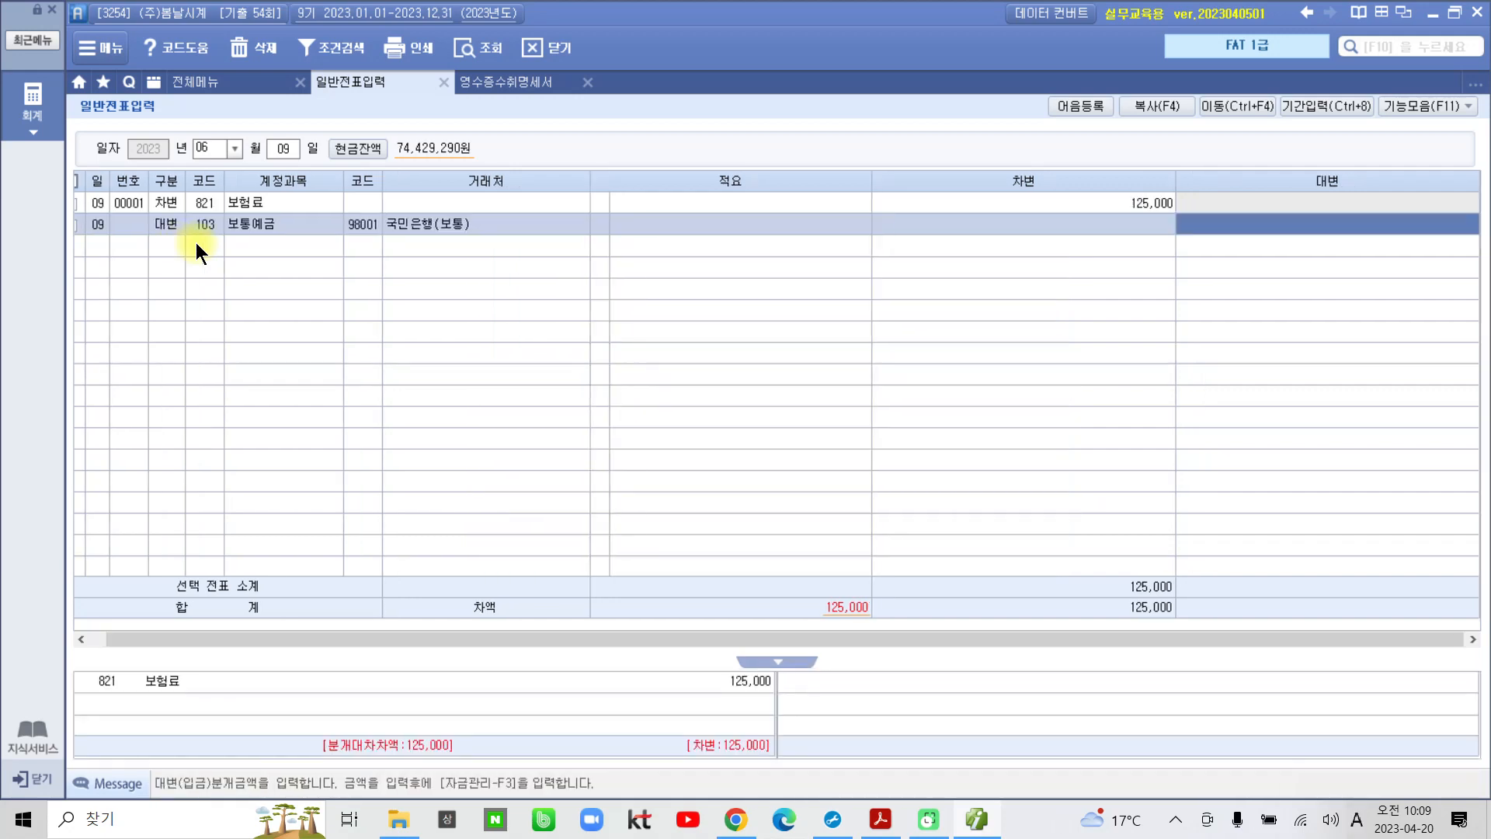
text(1250000)
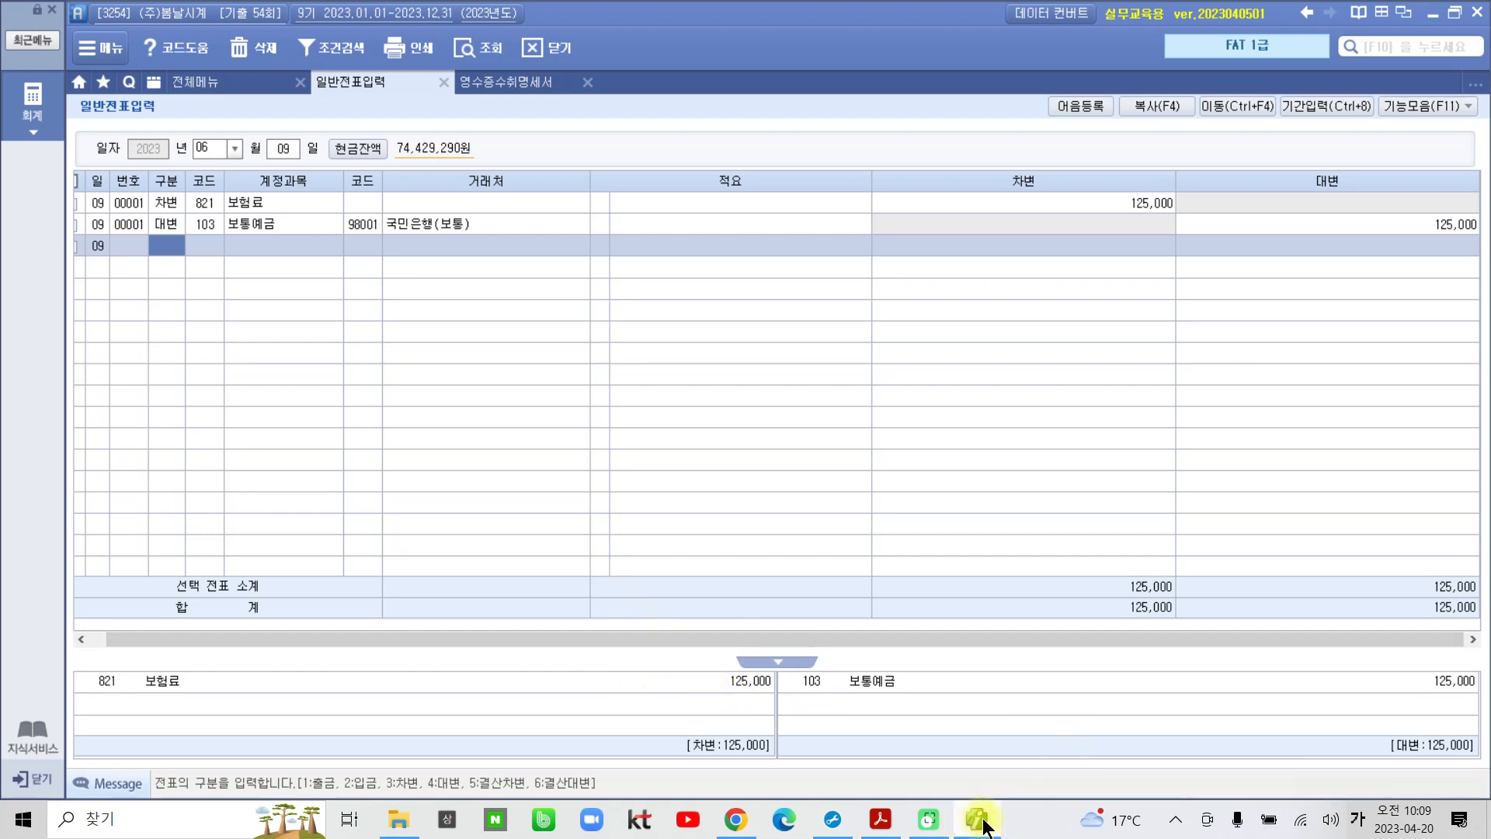
Switch to the exam PDF in Acrobat Reader and read question 5, 약속어음의 만기결제, including the 전자어음 and the 당좌예금 거래내역.
mouse_move(985, 826)
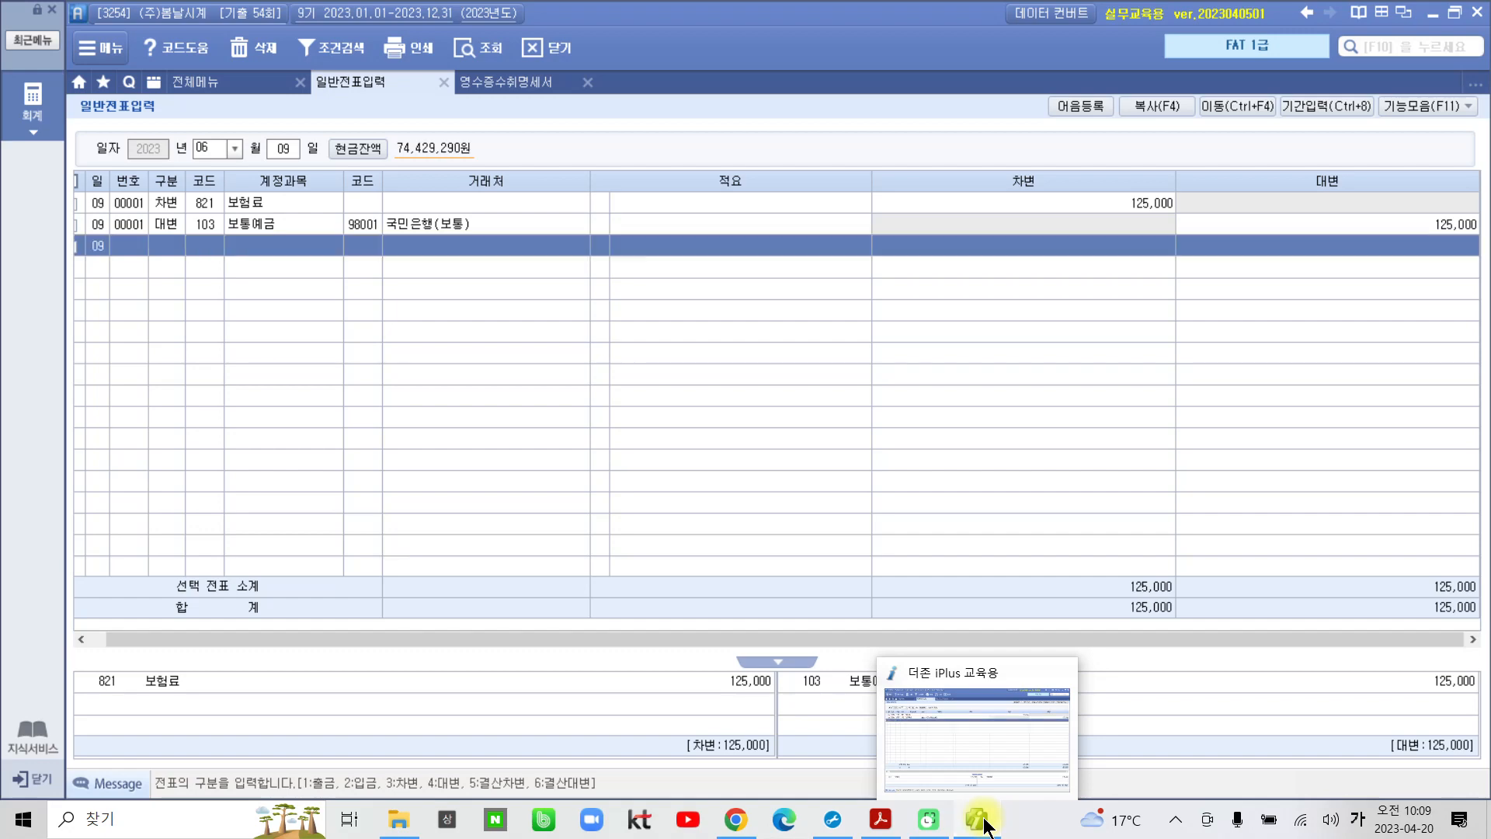
click(985, 825)
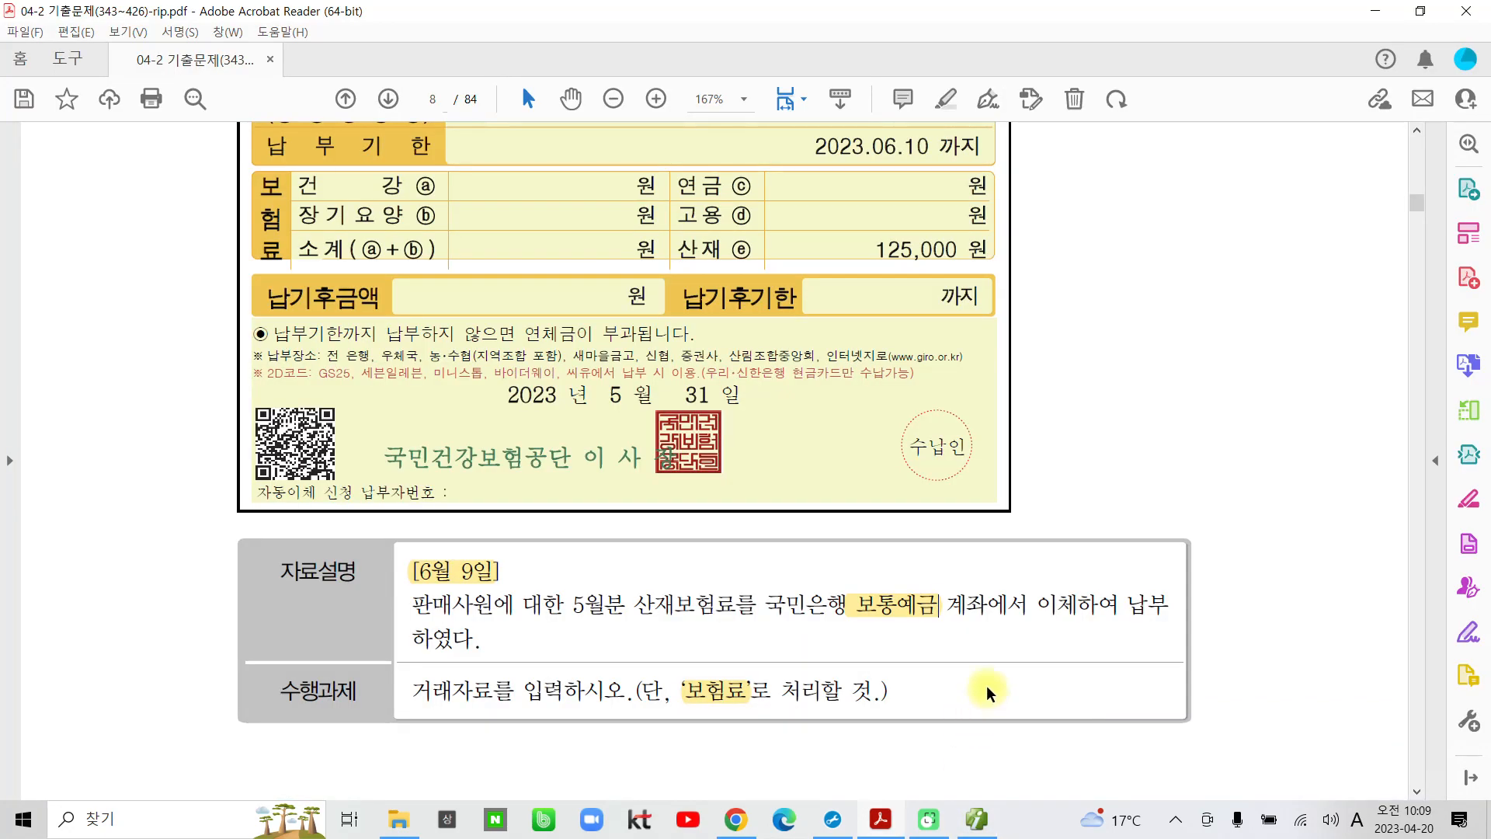
scroll(987, 688, down, 13)
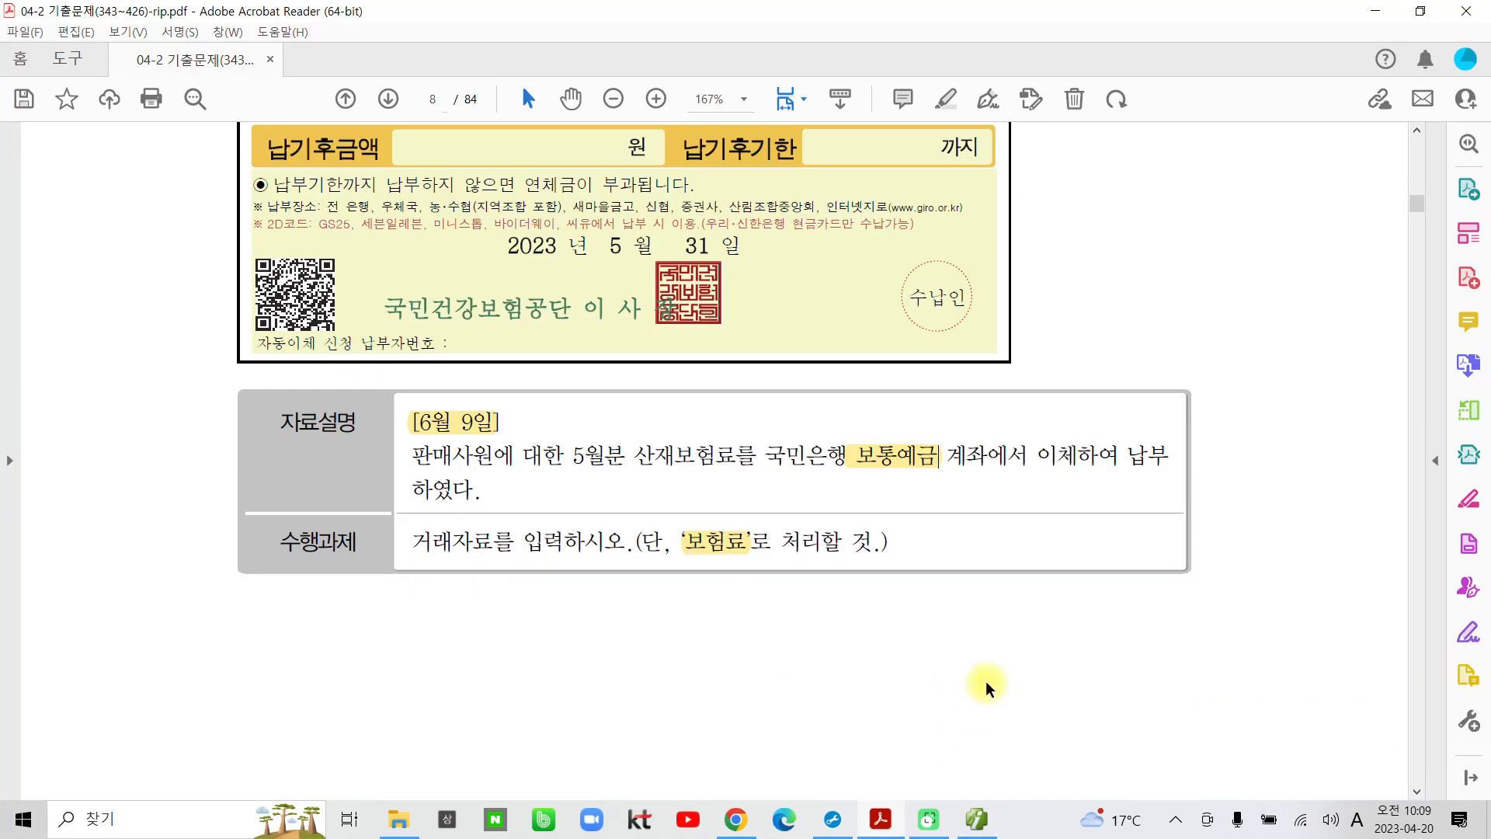
scroll(986, 683, down, 3)
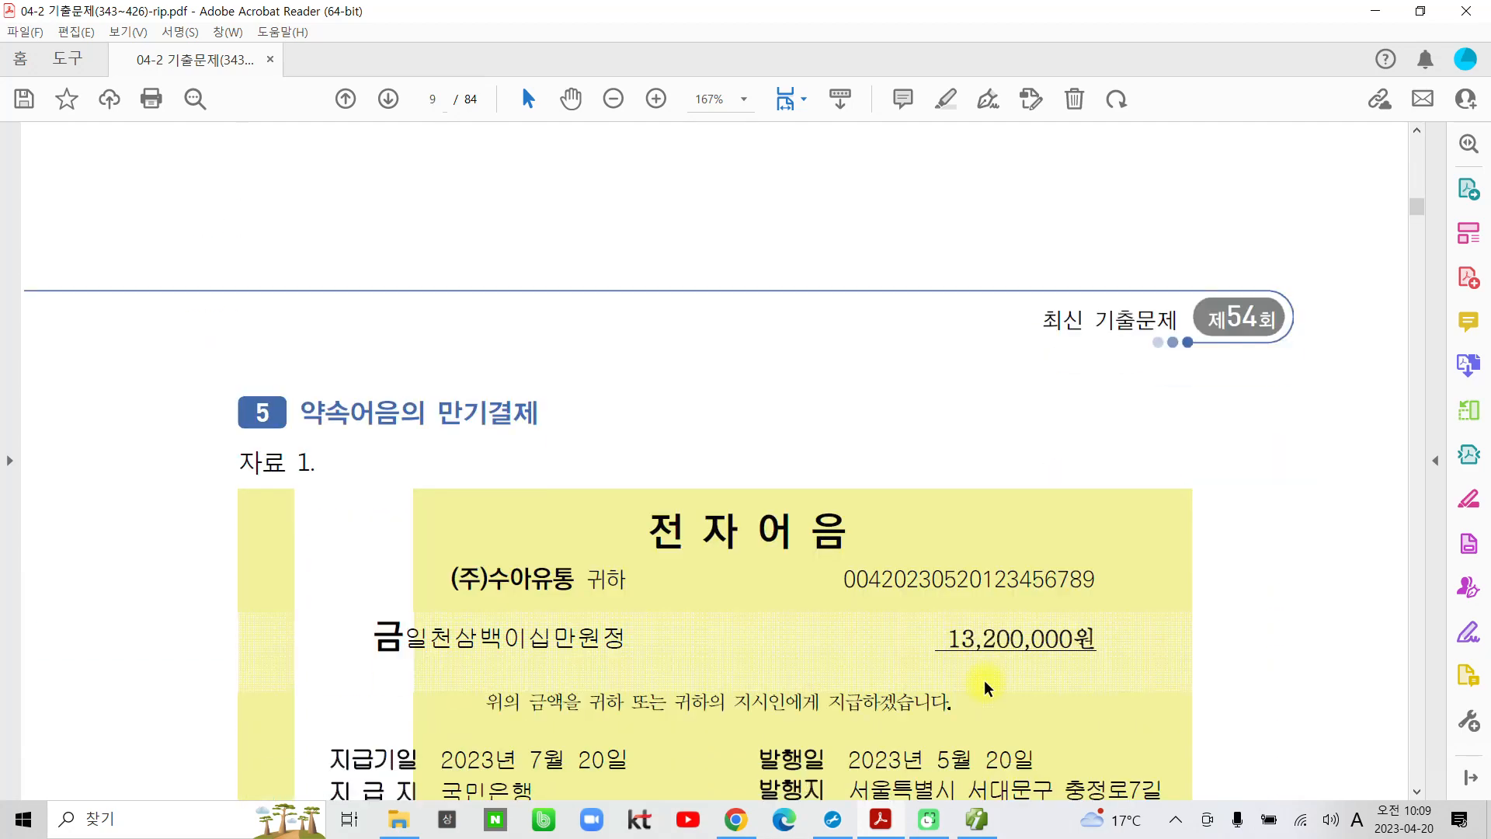
scroll(986, 685, down, 3)
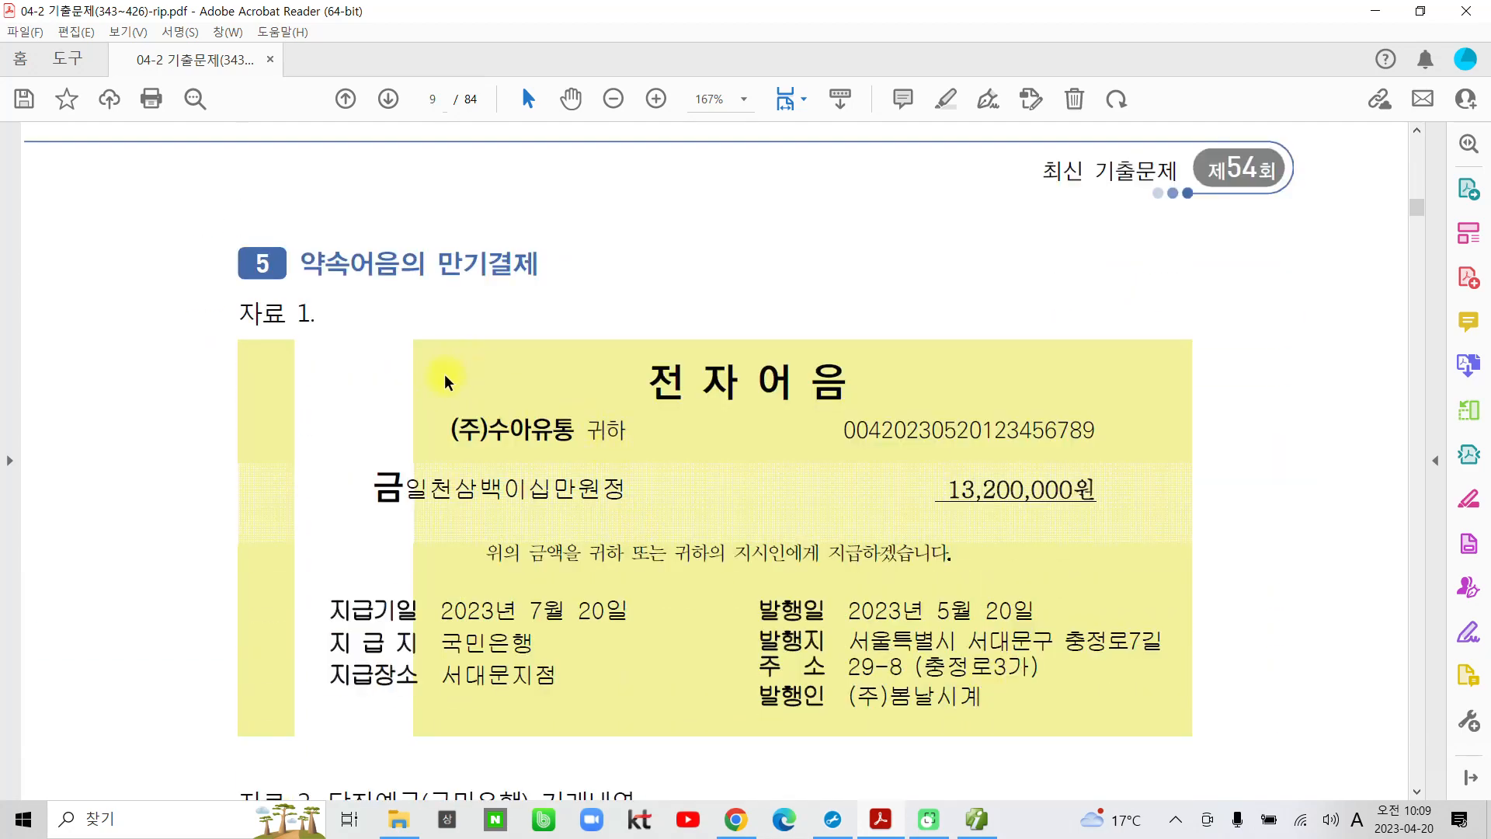
scroll(447, 377, down, 5)
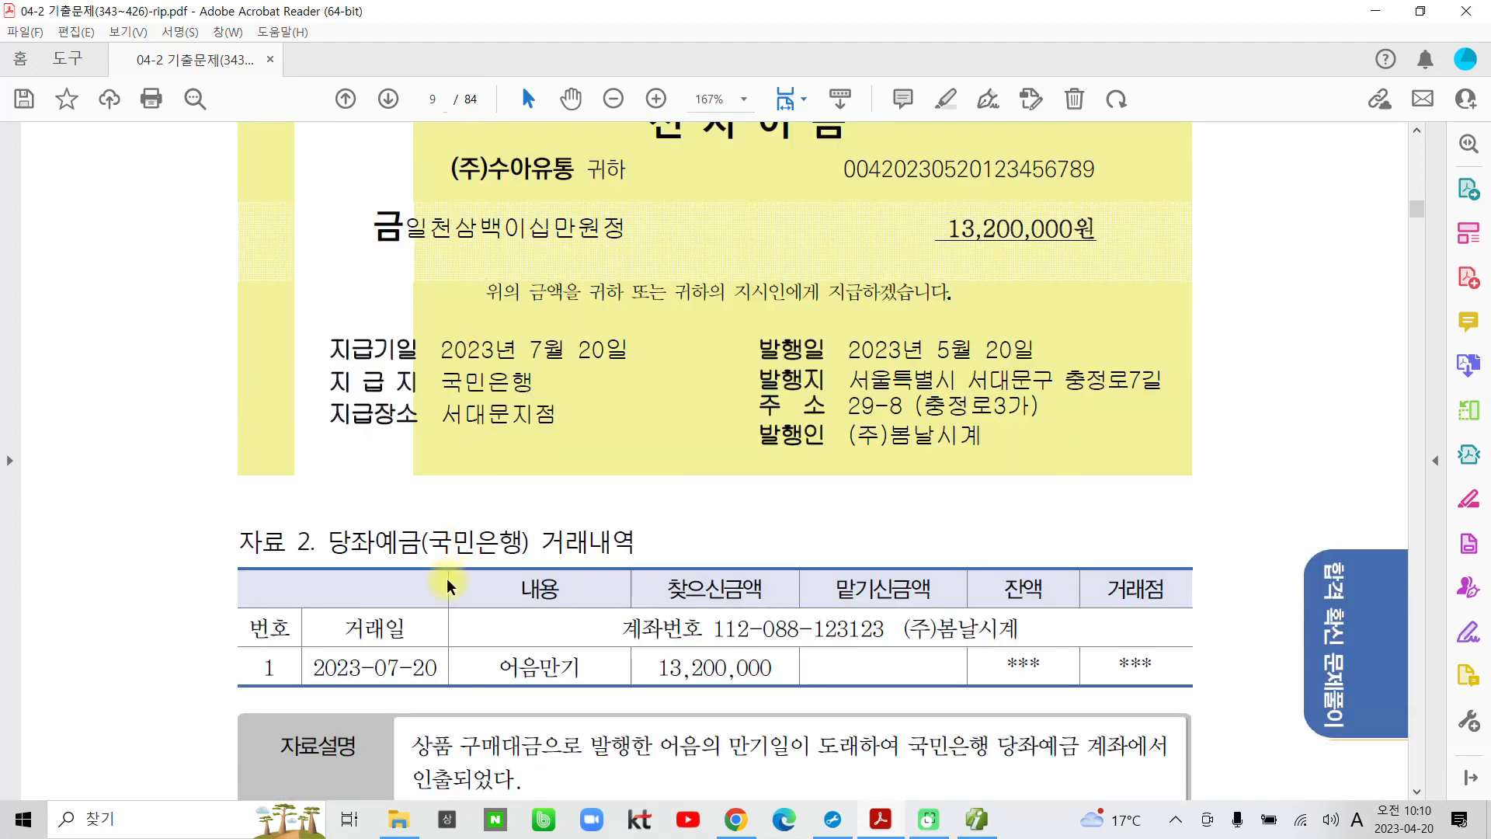
scroll(449, 571, up, 2)
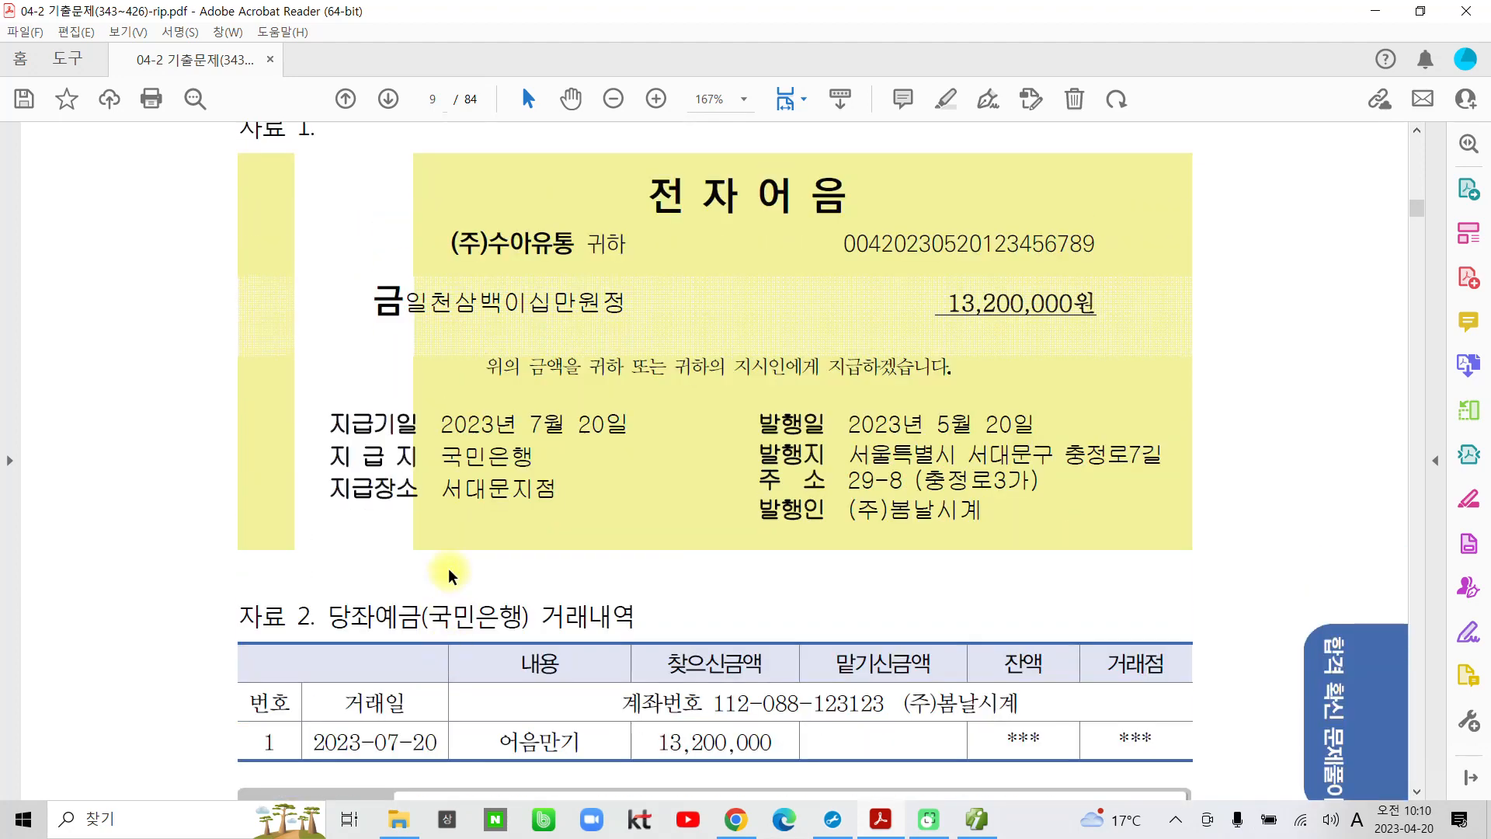
scroll(451, 573, down, 3)
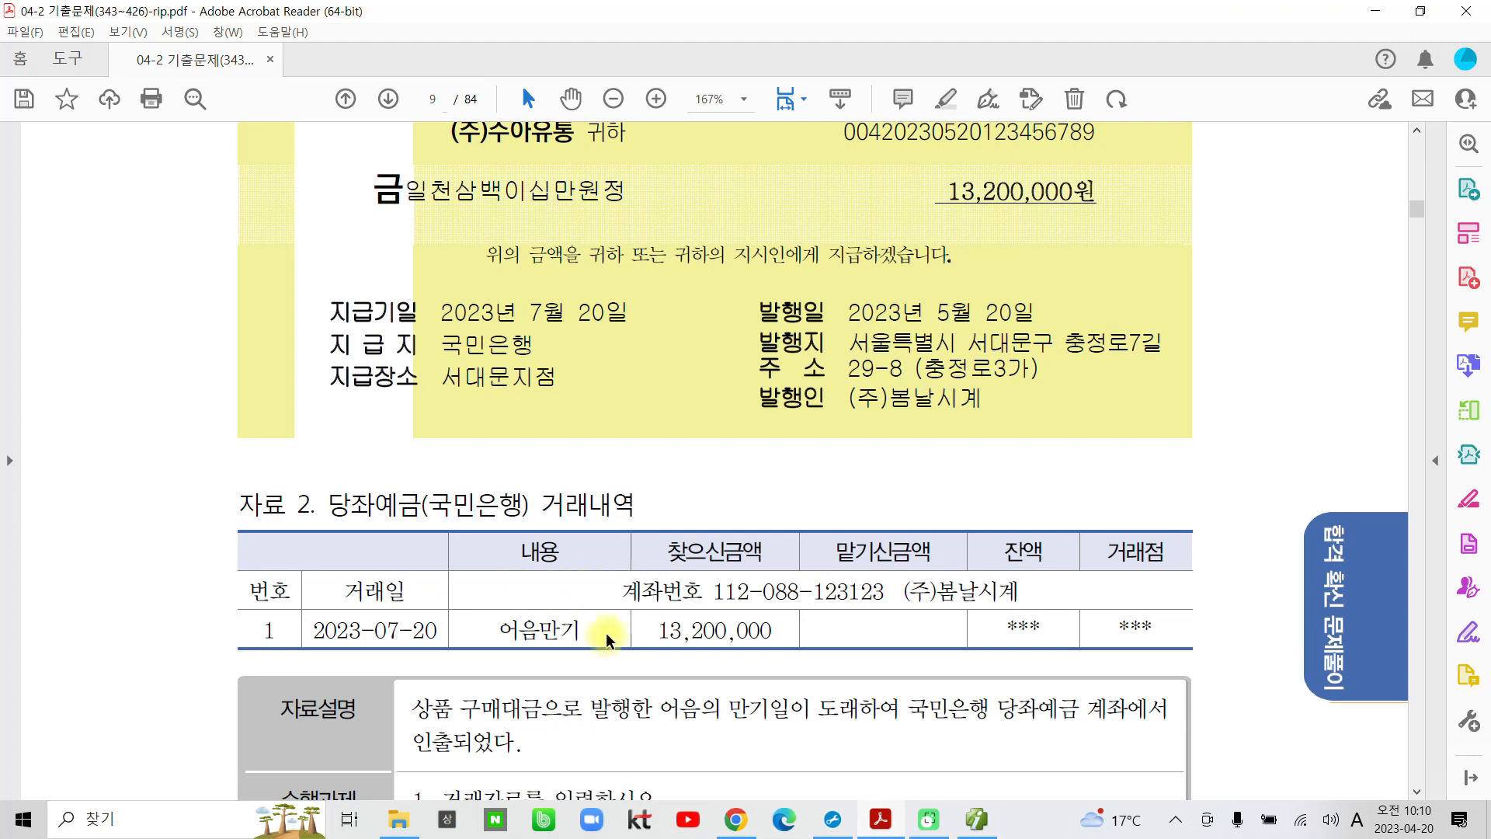
Highlight 13,200,000 in question 5's 거래내역, 당좌예금 in its 자료설명, and 거래자료 and 지급어음 in its 수행과제.
drag(656, 631, 773, 633)
click(800, 563)
scroll(695, 643, down, 5)
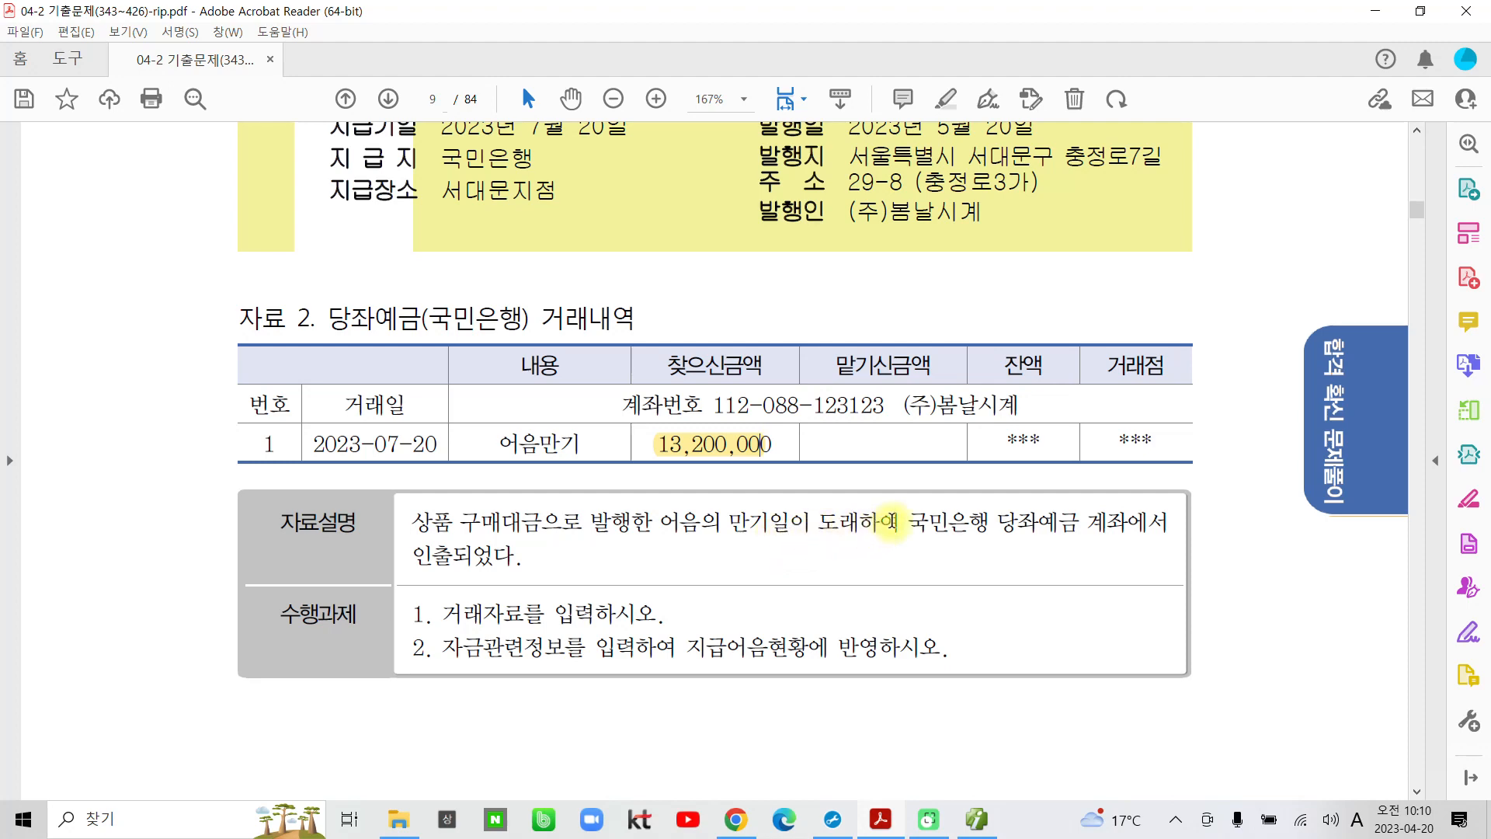
drag(999, 522, 1072, 521)
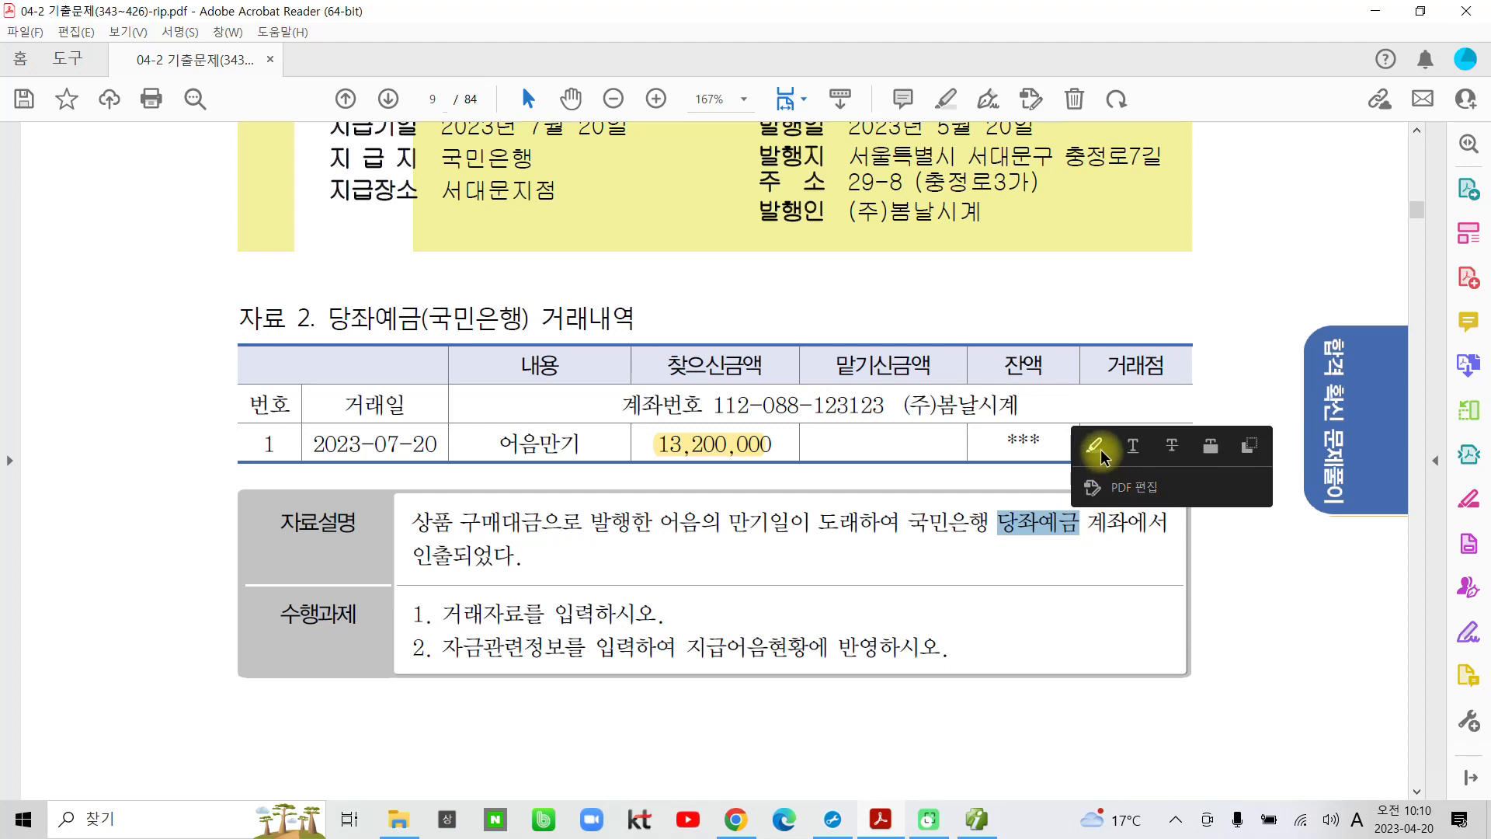
click(1096, 449)
drag(443, 614, 527, 613)
click(557, 536)
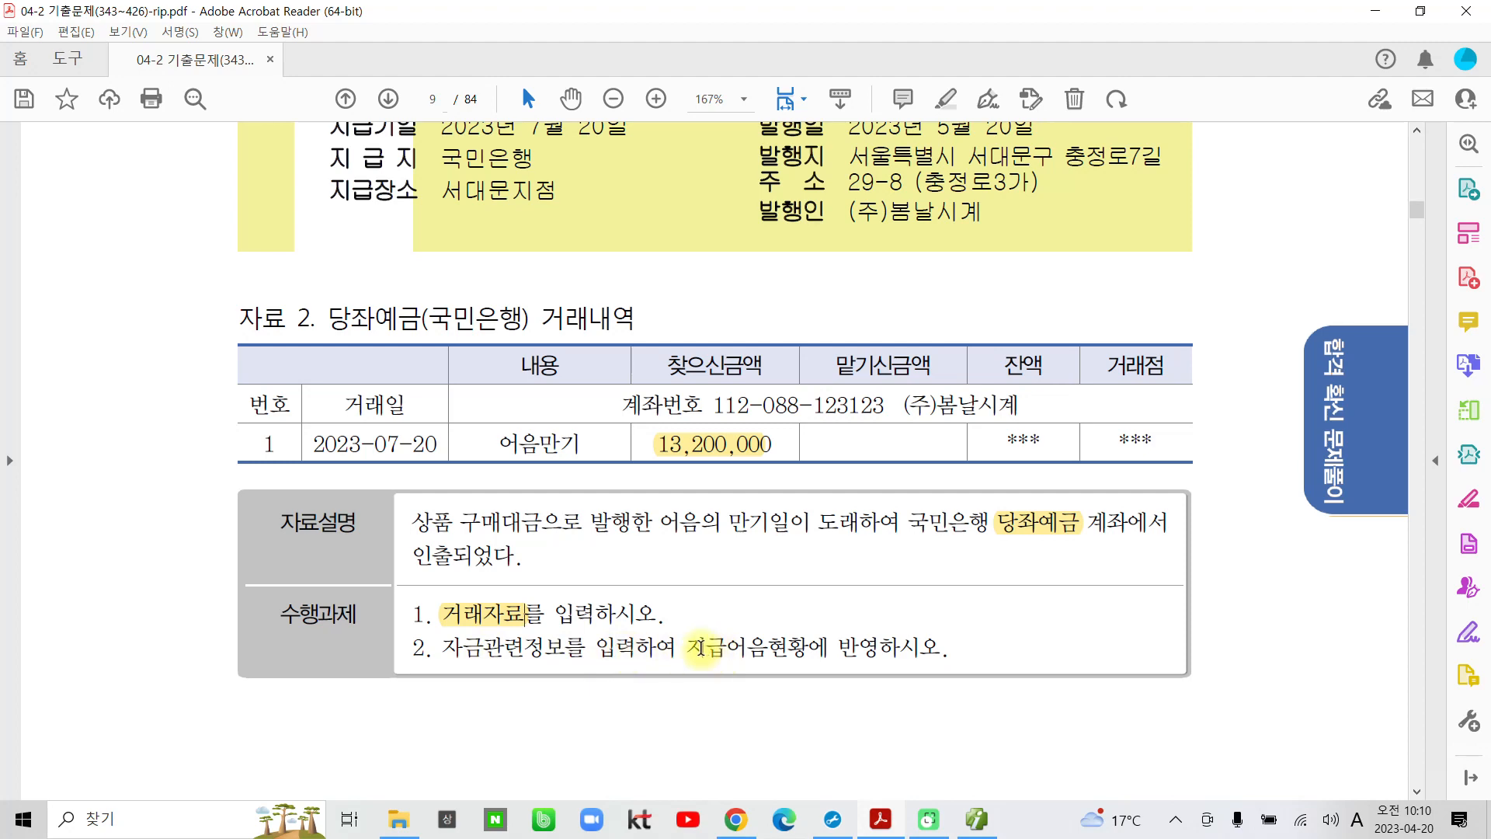
drag(688, 647, 769, 644)
click(776, 570)
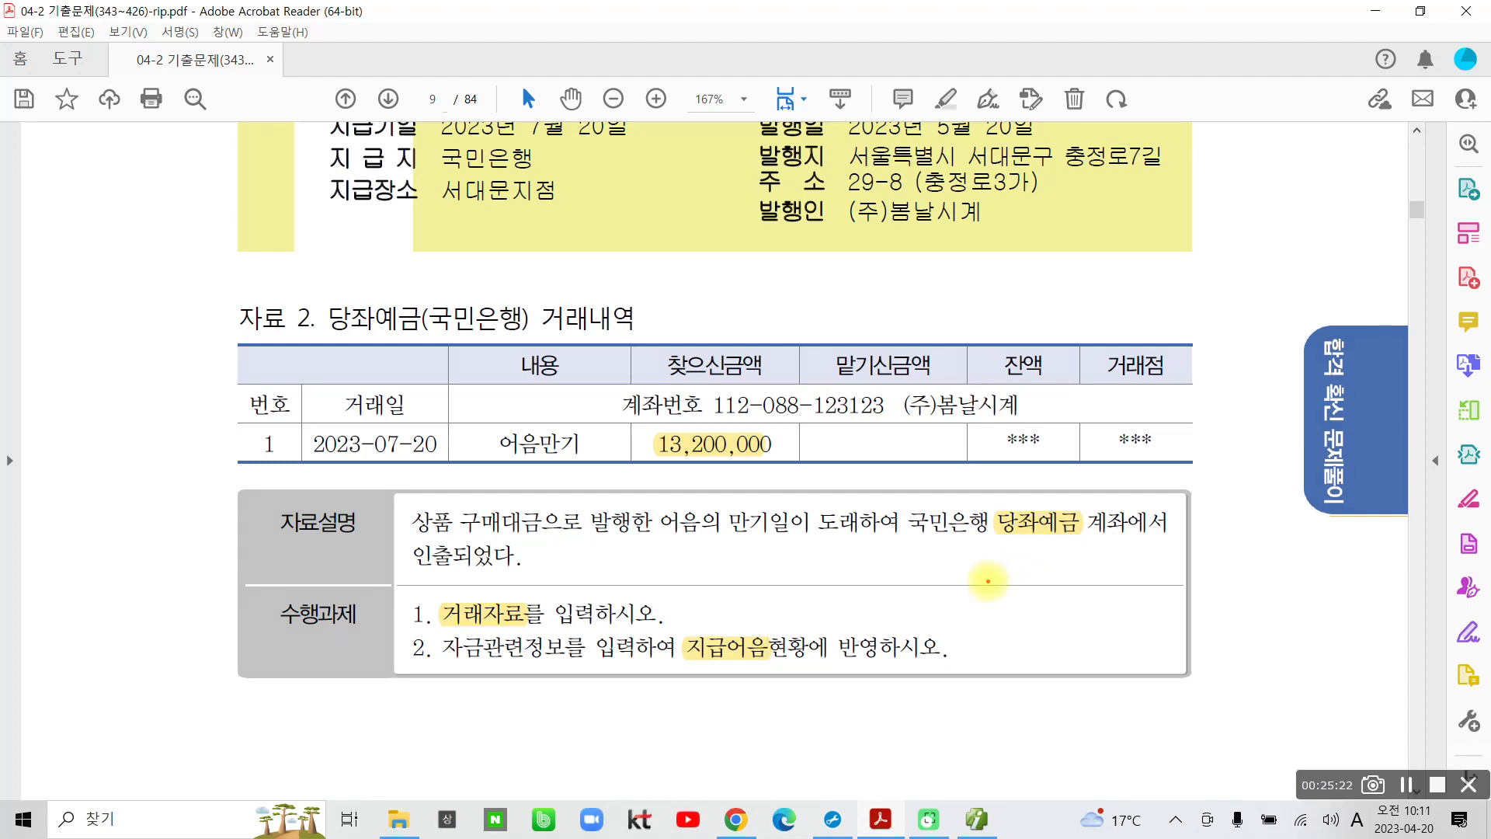
mouse_move(1010, 466)
mouse_down()
mouse_move(944, 519)
mouse_move(986, 470)
mouse_move(989, 536)
mouse_move(975, 542)
mouse_up()
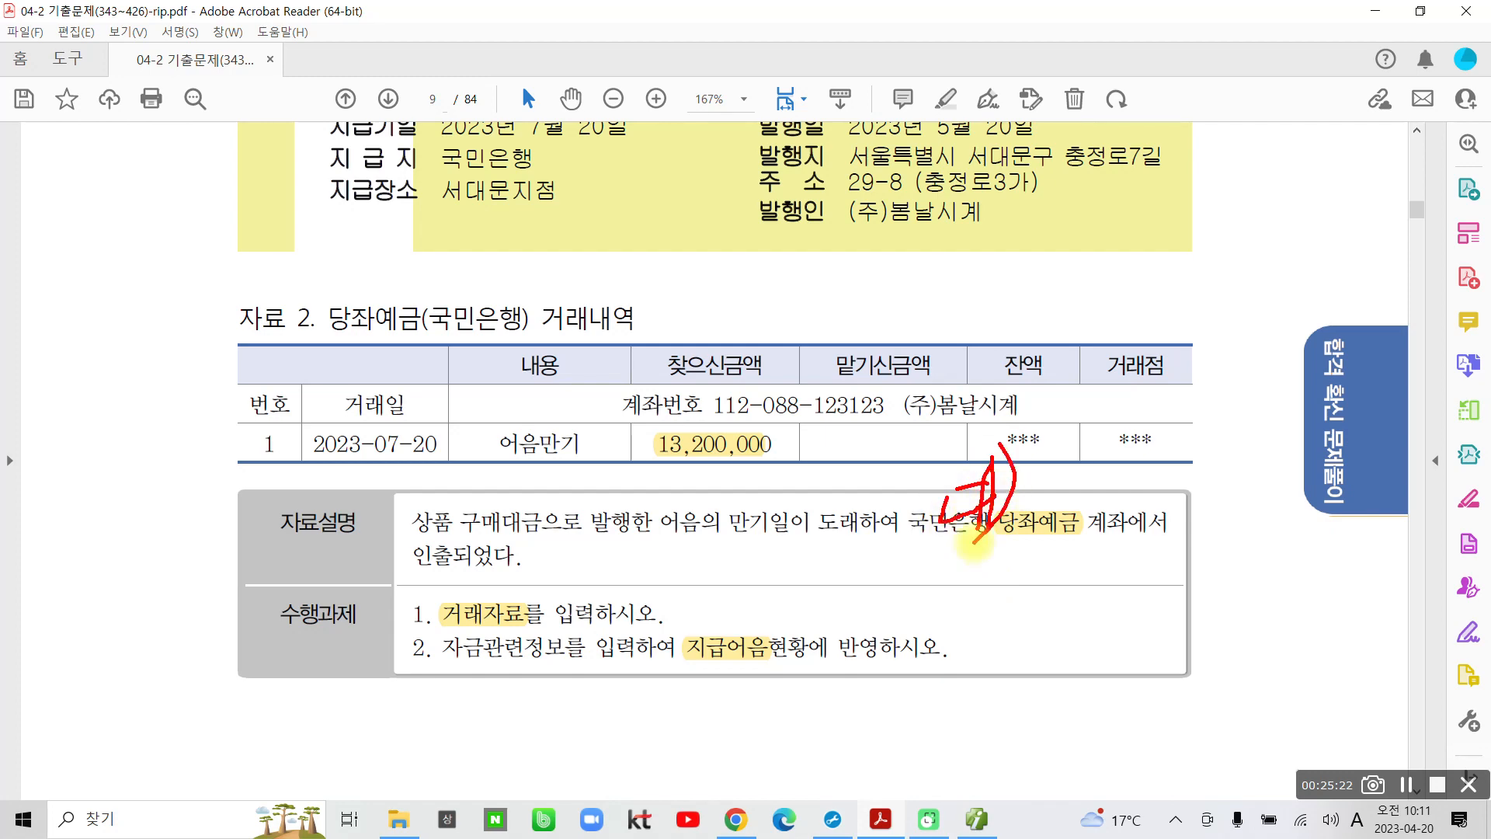
drag(662, 563, 688, 622)
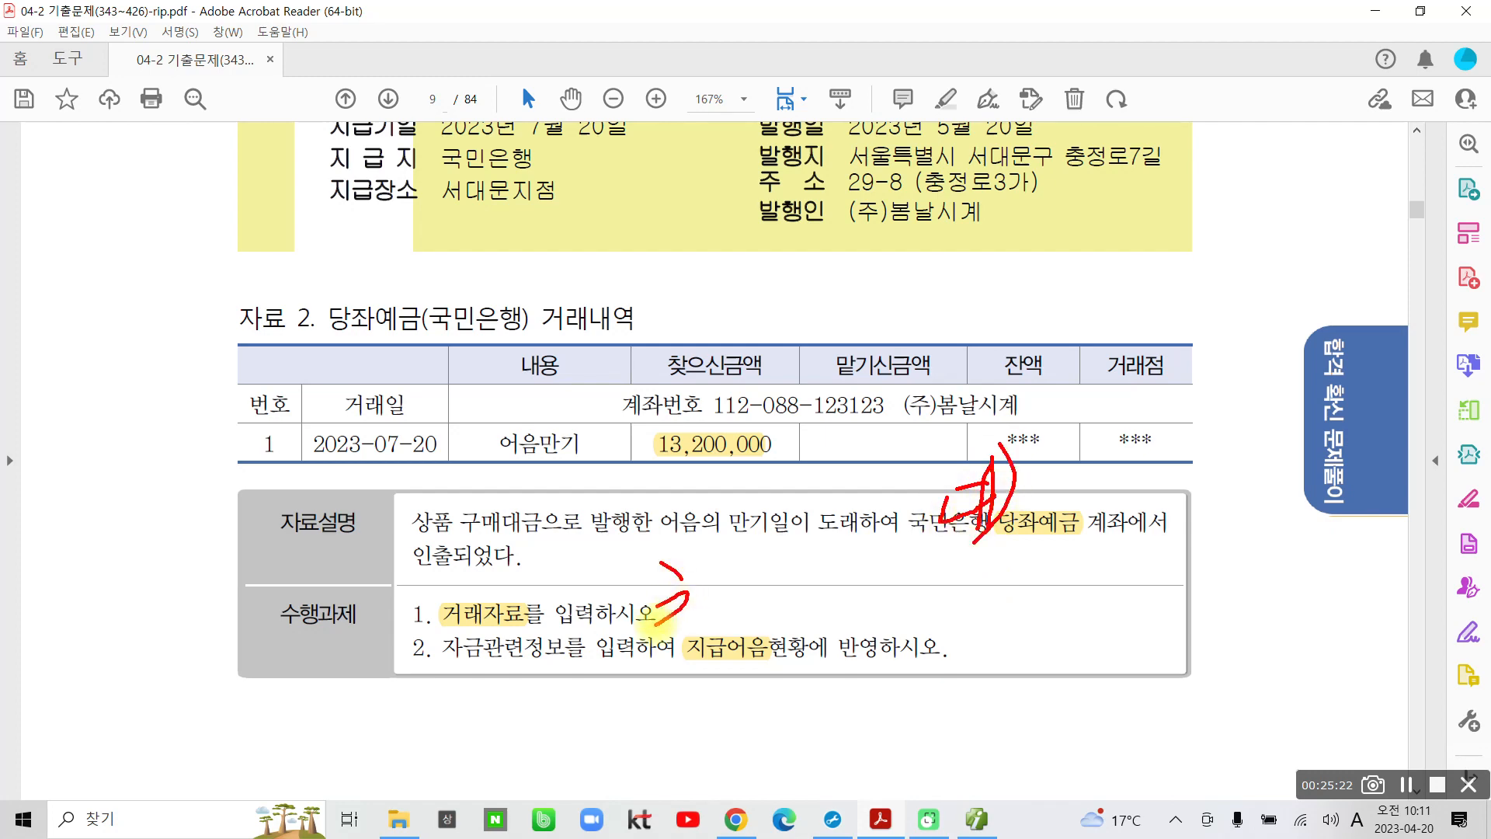
mouse_move(706, 570)
mouse_down()
mouse_move(703, 625)
mouse_move(719, 606)
mouse_move(705, 648)
mouse_up()
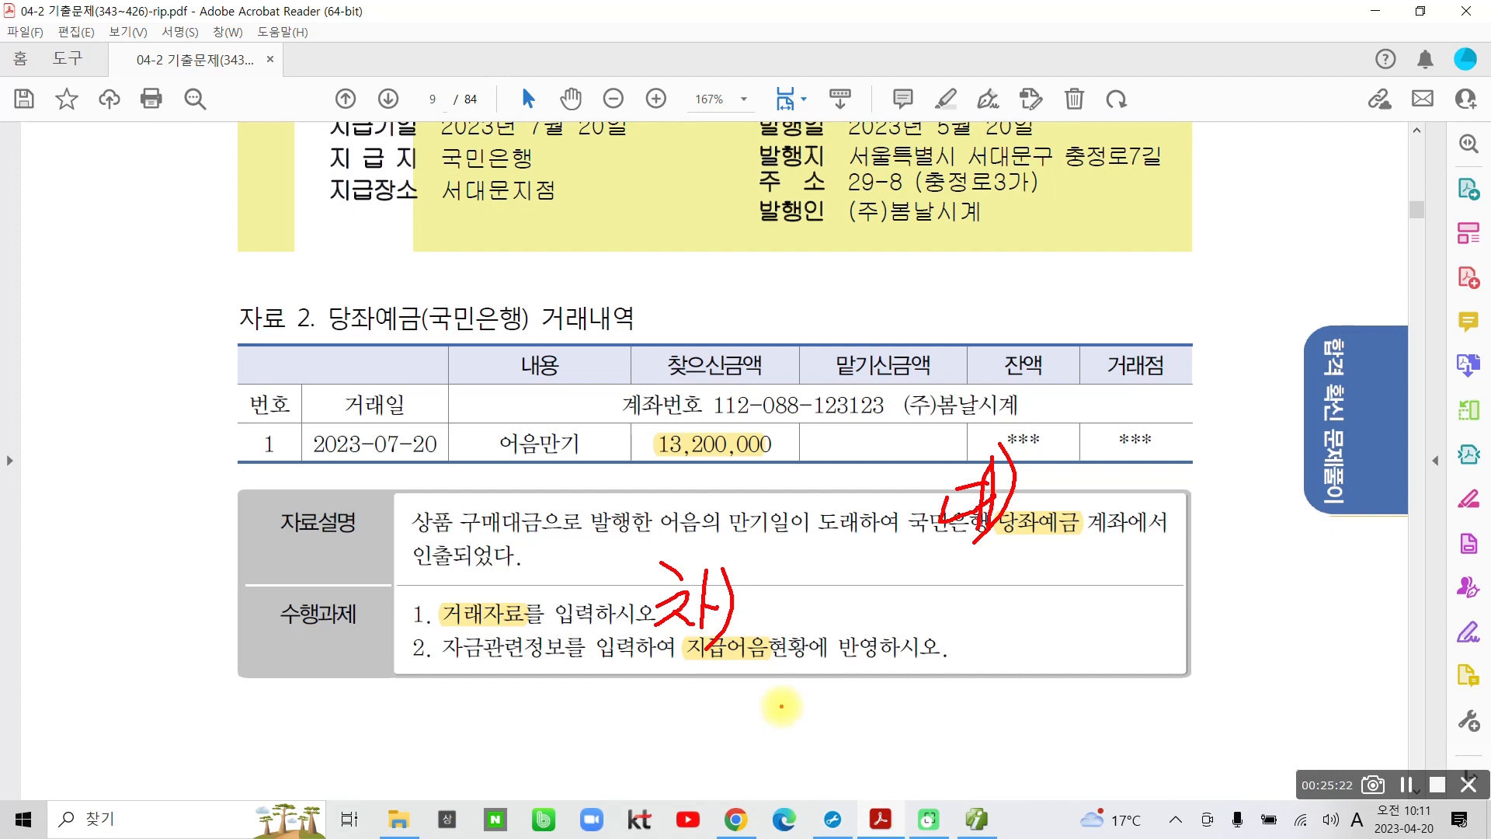
key(Escape)
Switch back to Smart A and set the 일반전표입력 date to July 20 (07월 20일).
click(976, 823)
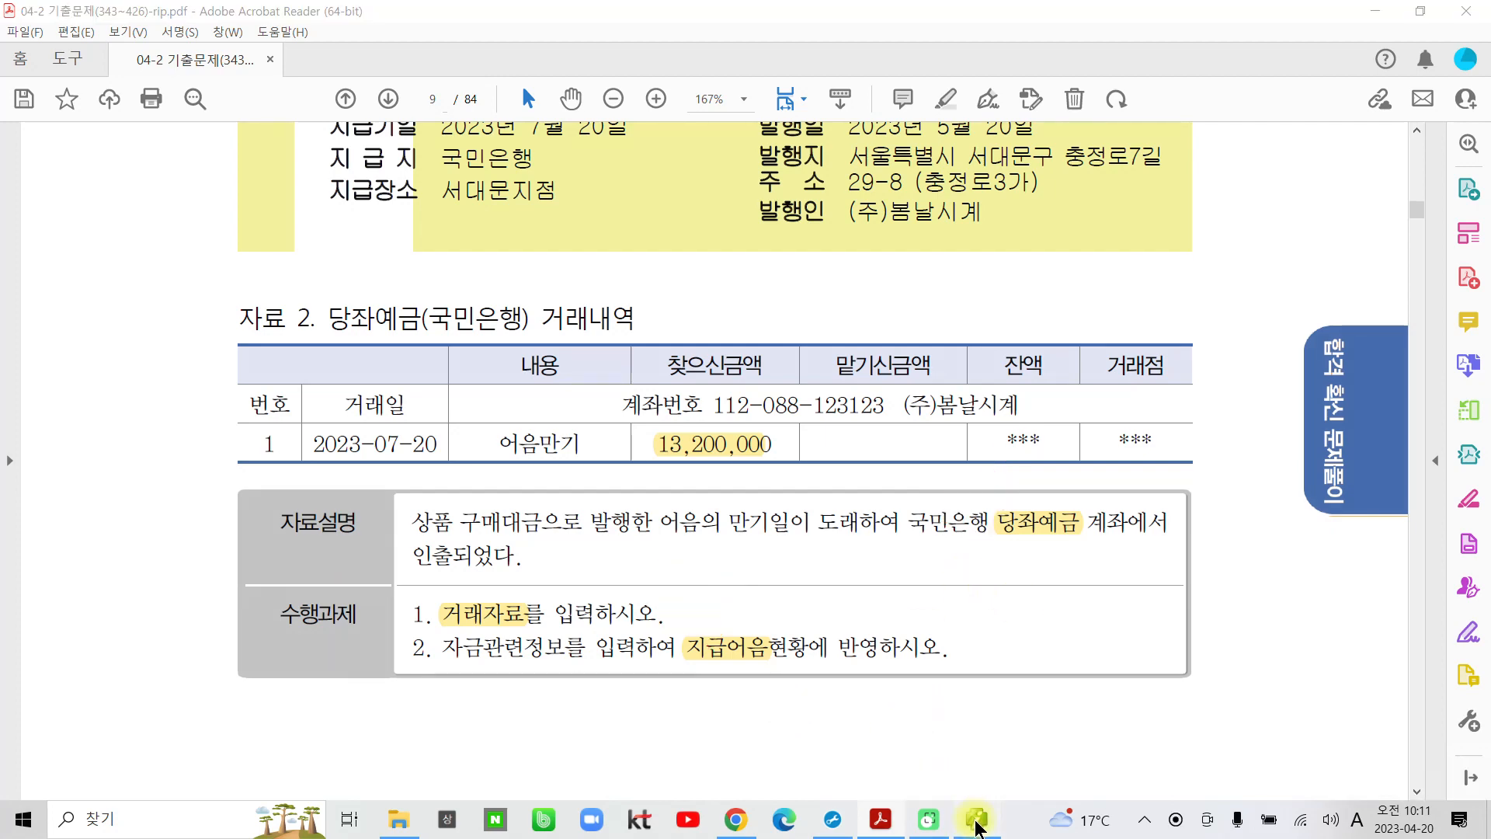
click(231, 152)
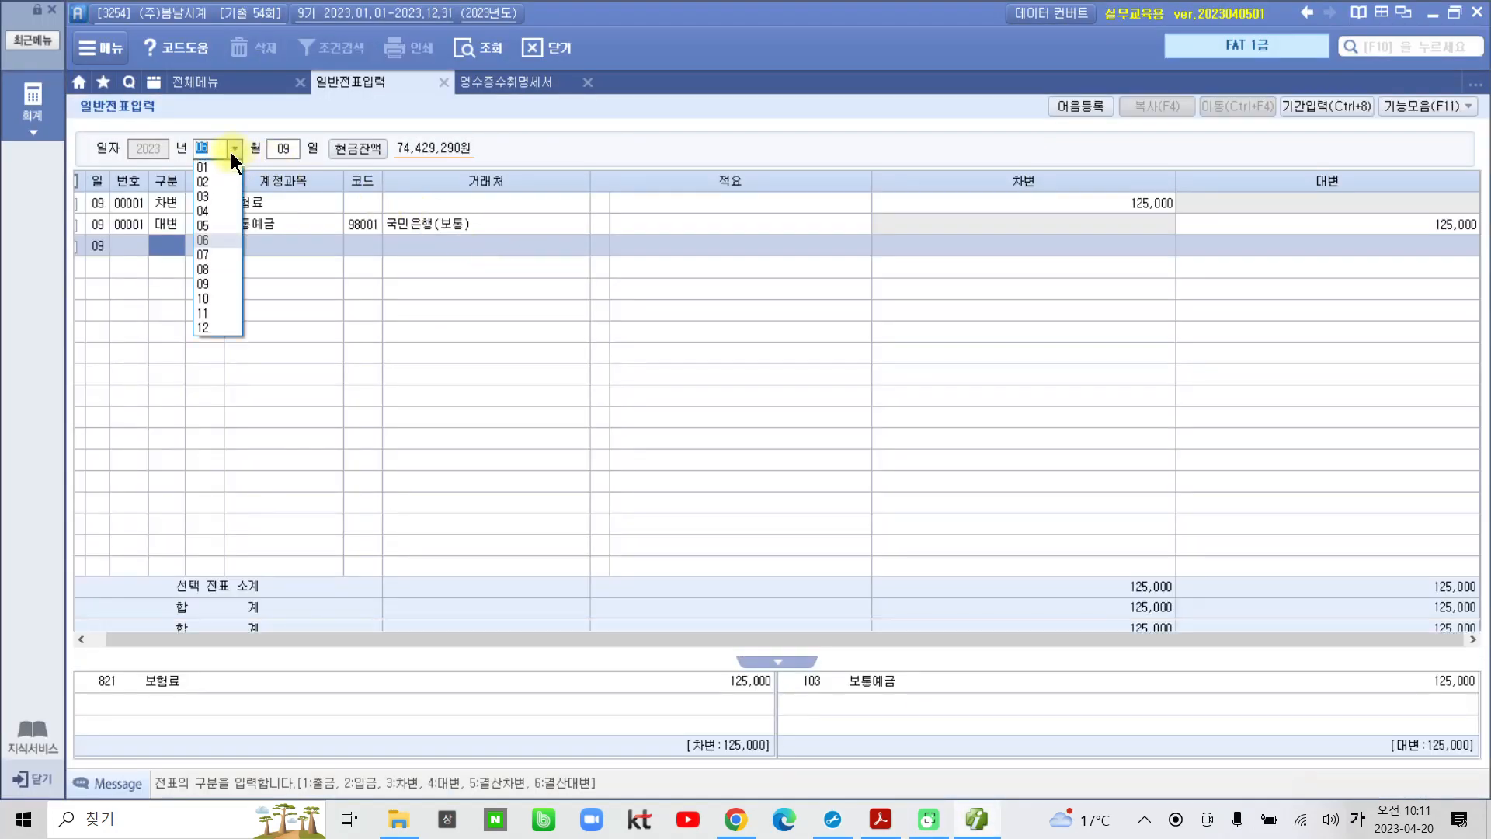
click(217, 255)
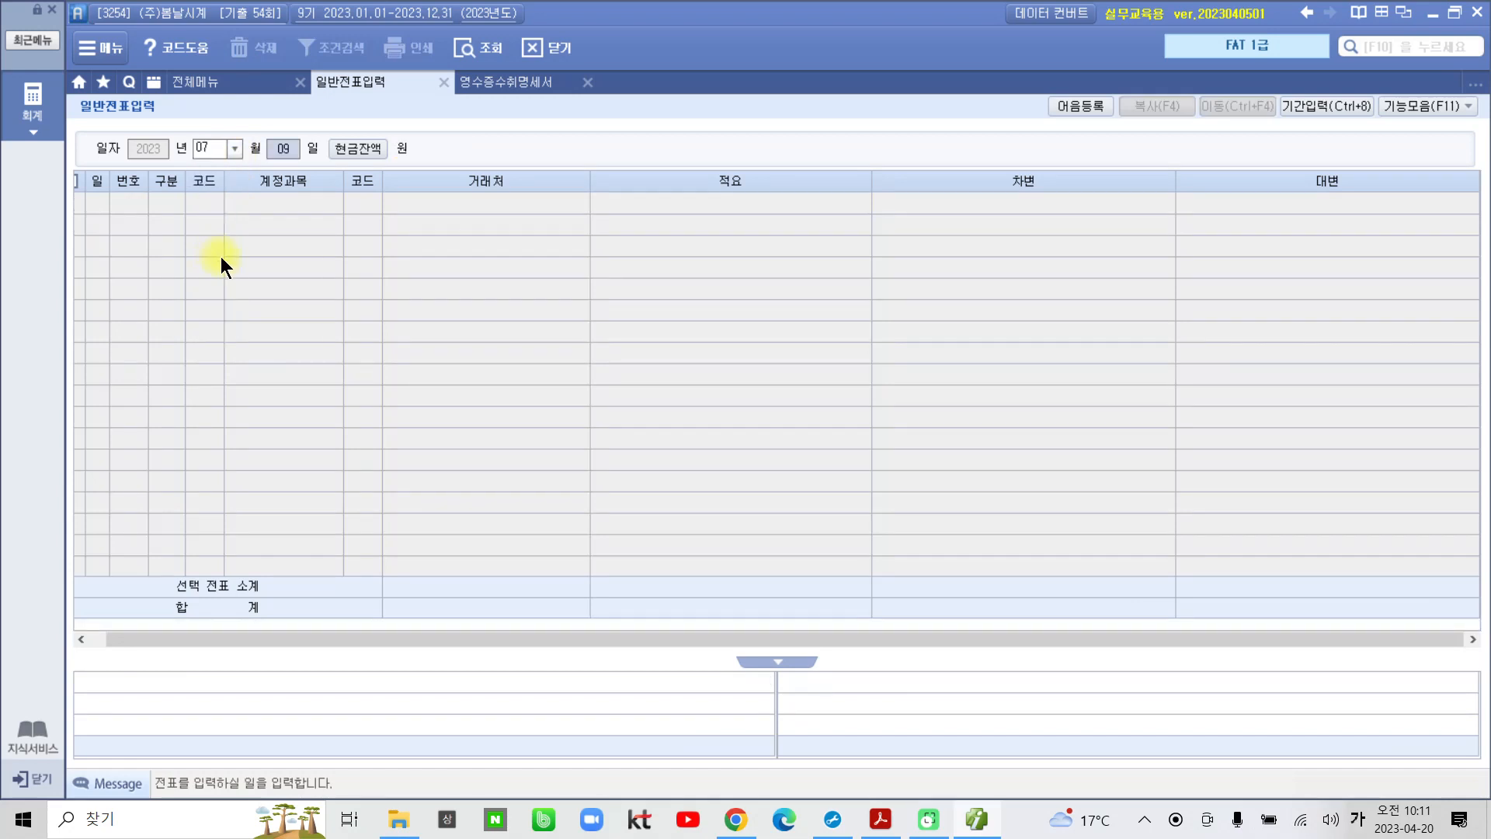
text(20)
key(Return)
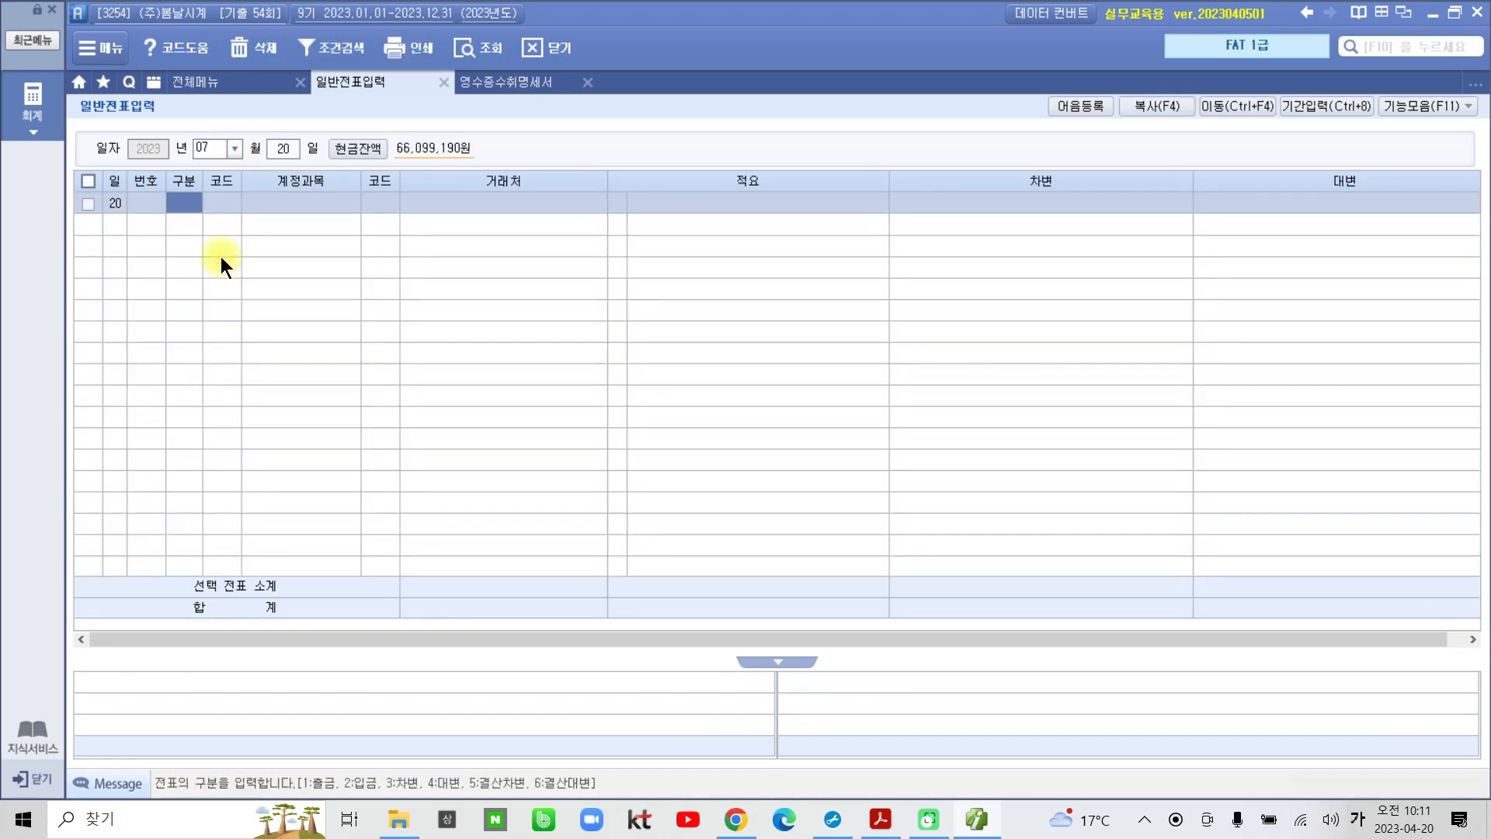
Add a 차변 line with account 252 지급어음, 거래처 00321 (주)수아유통, no 적요, and an amount of 13,200,000.
text(3)
key(Return)
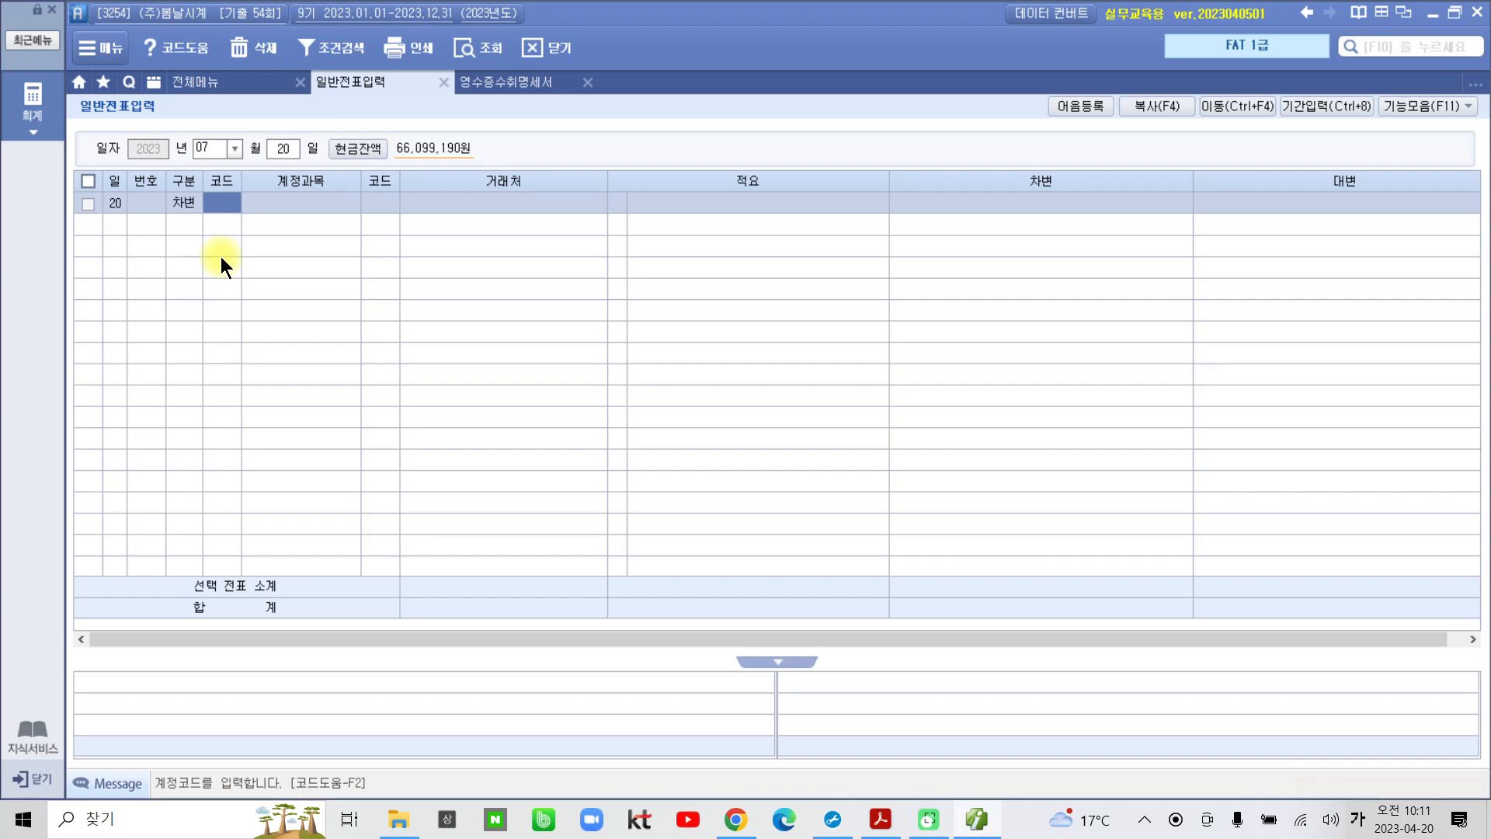
text(252)
key(Return)
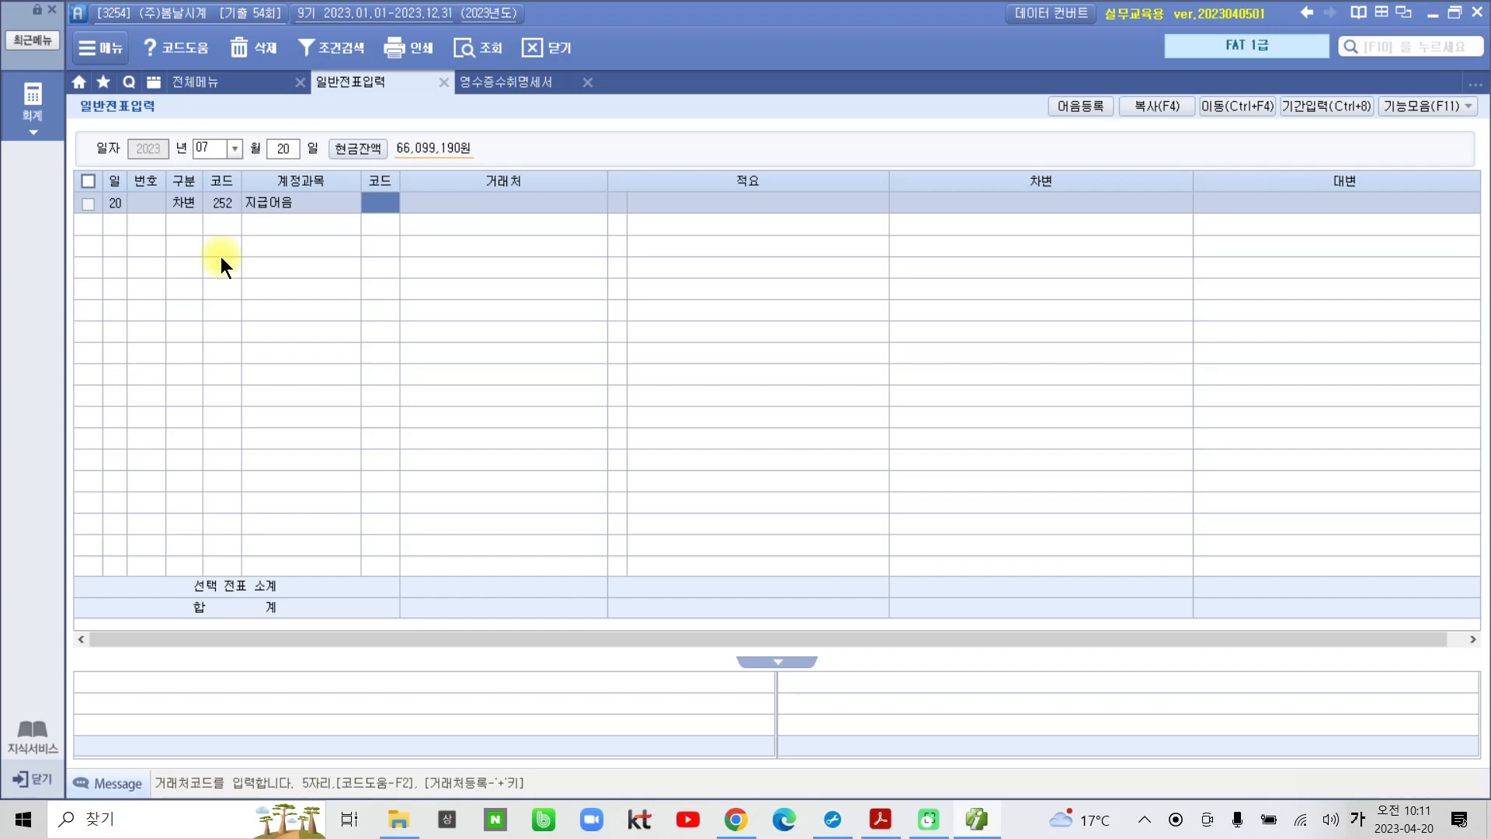
text(00321)
key(Return)
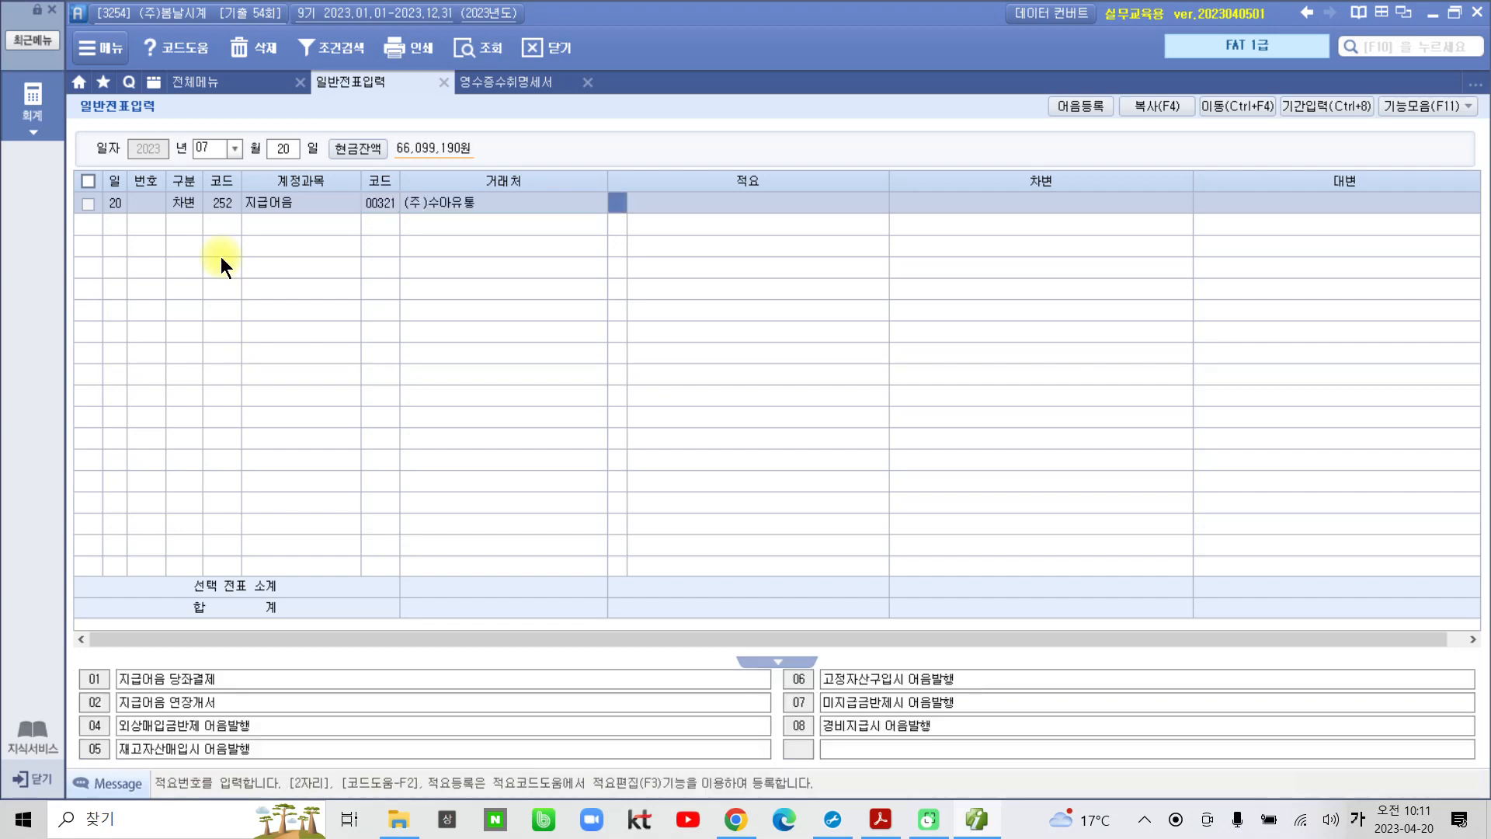
key(Return)
key(Return)
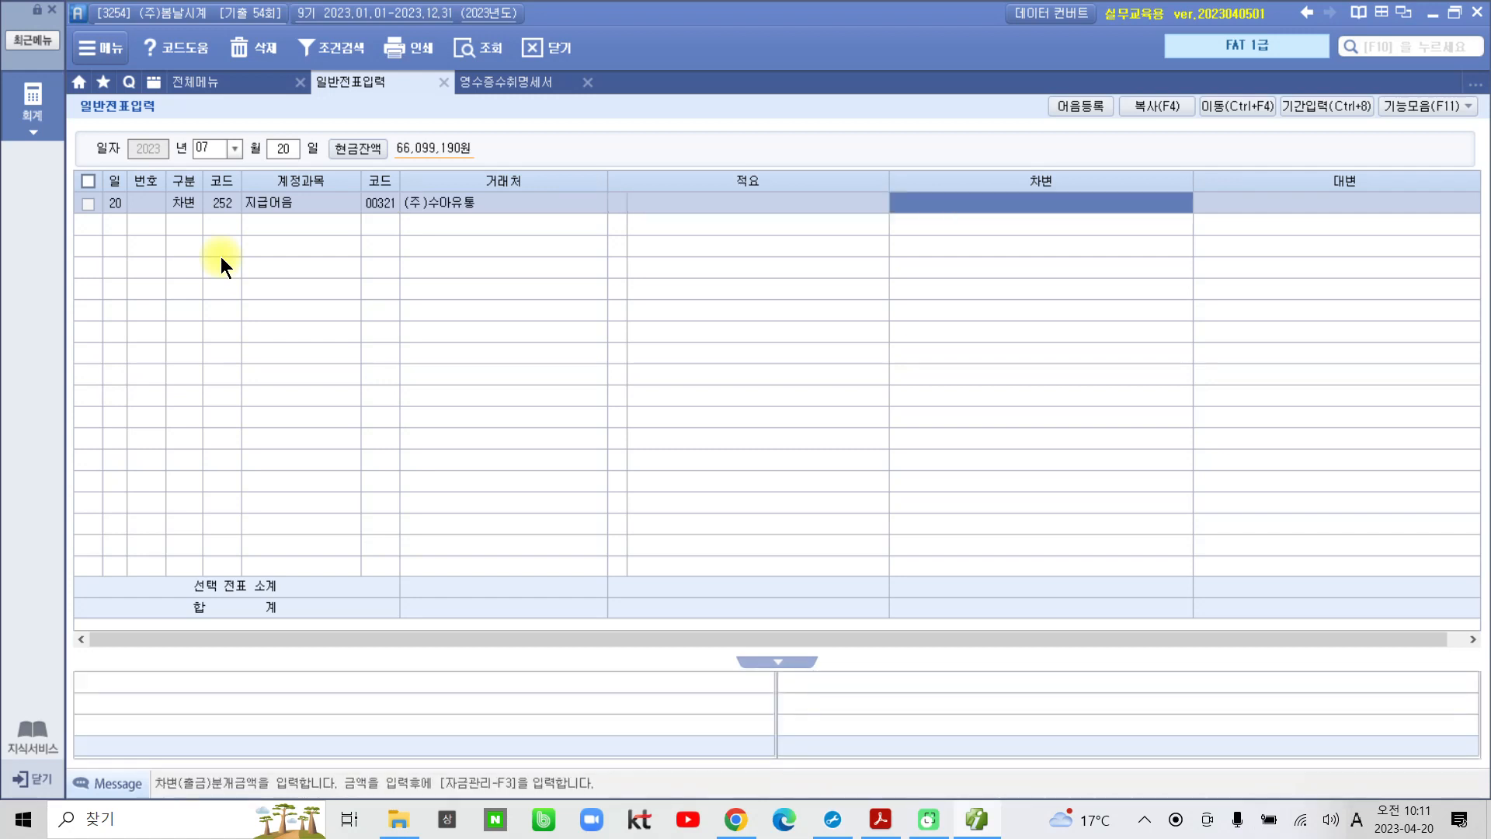
text(13,200,)
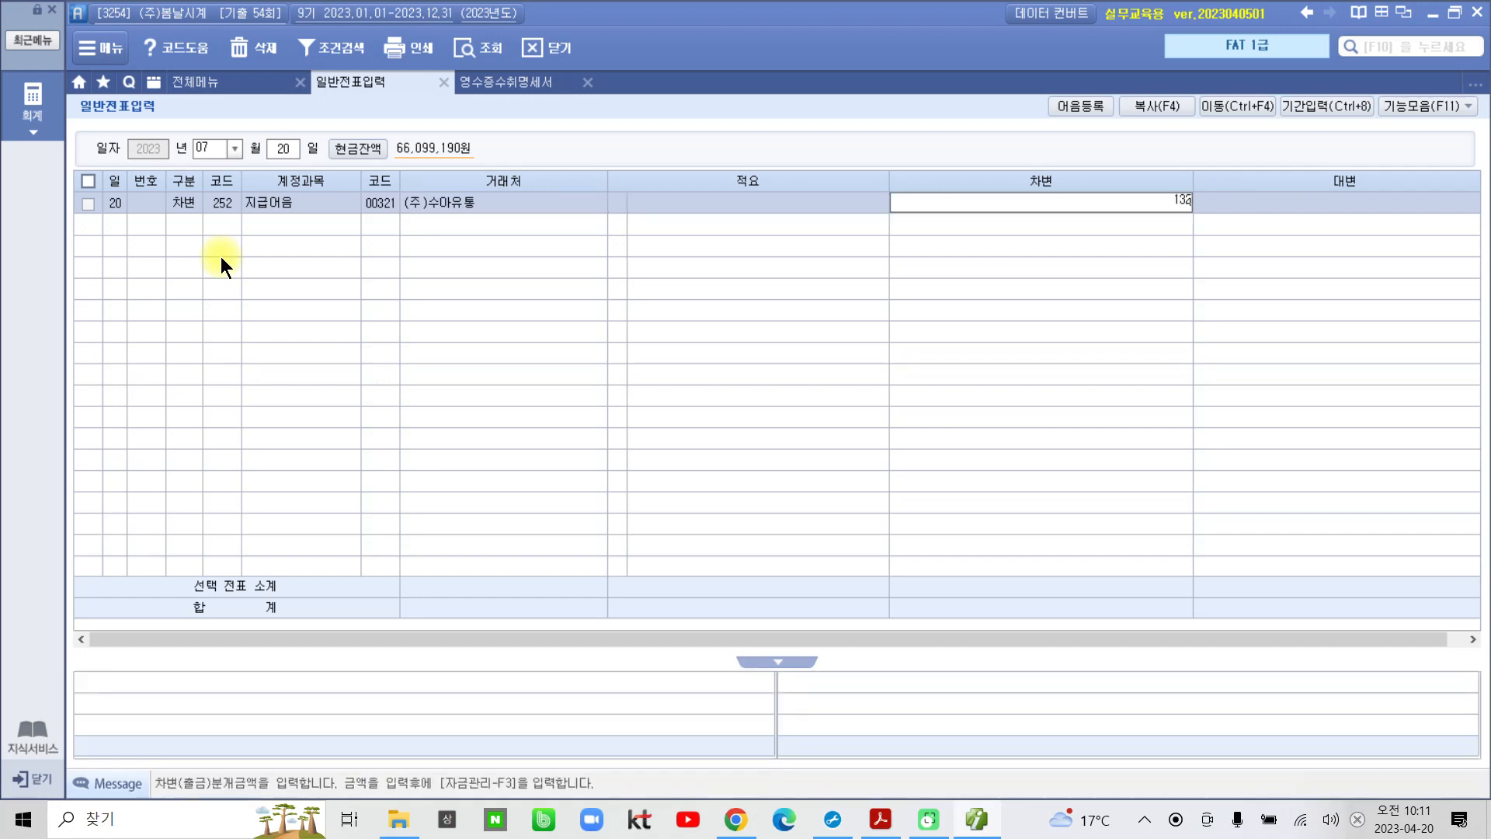
text(000)
key(Return)
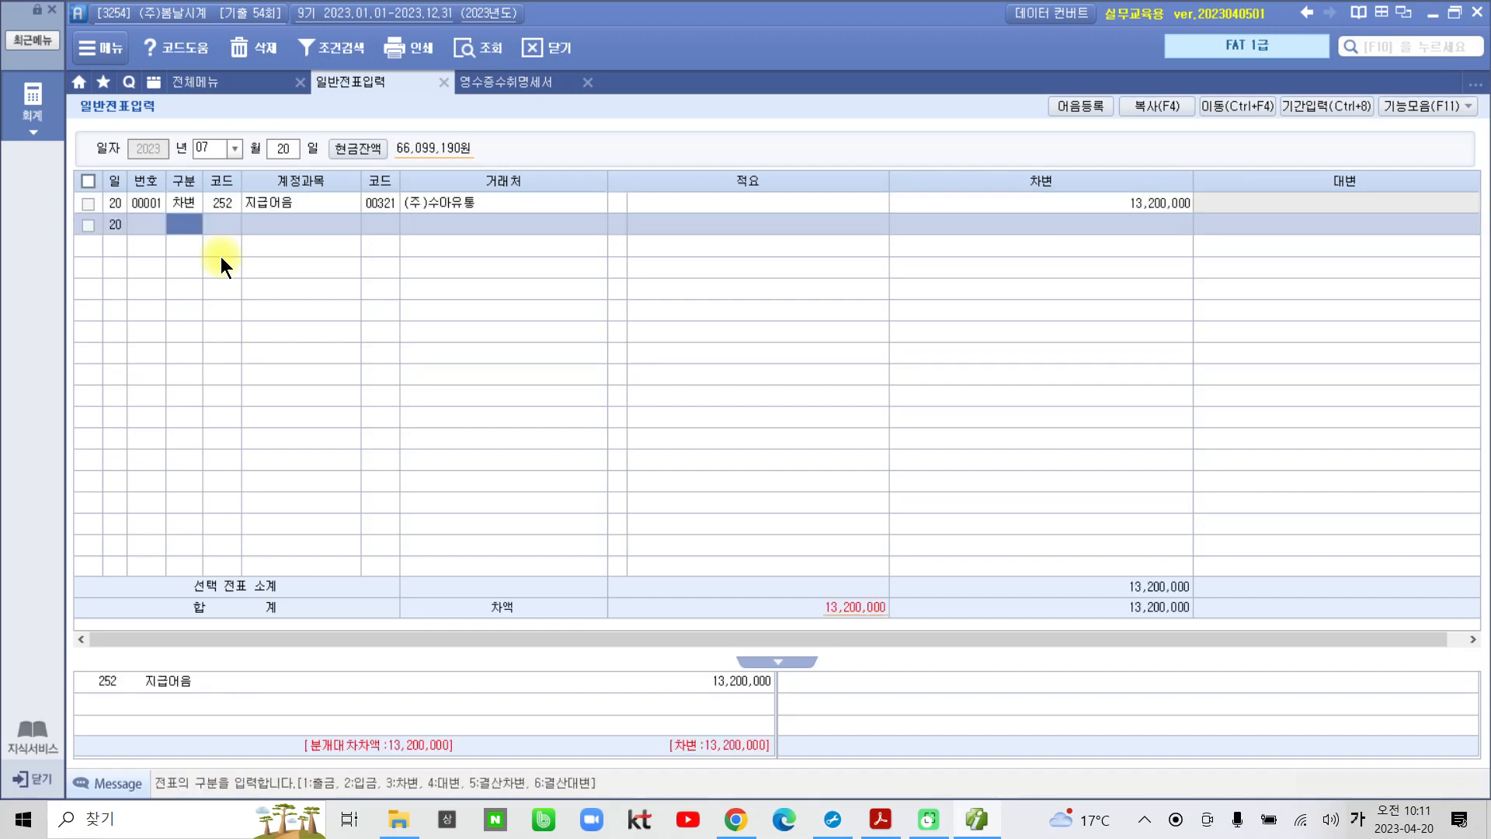
Add a 대변 line with account 102 당좌예금, 거래처 98000 국민은행(당좌), no 적요, and an amount of 13,200,000.
text(4102)
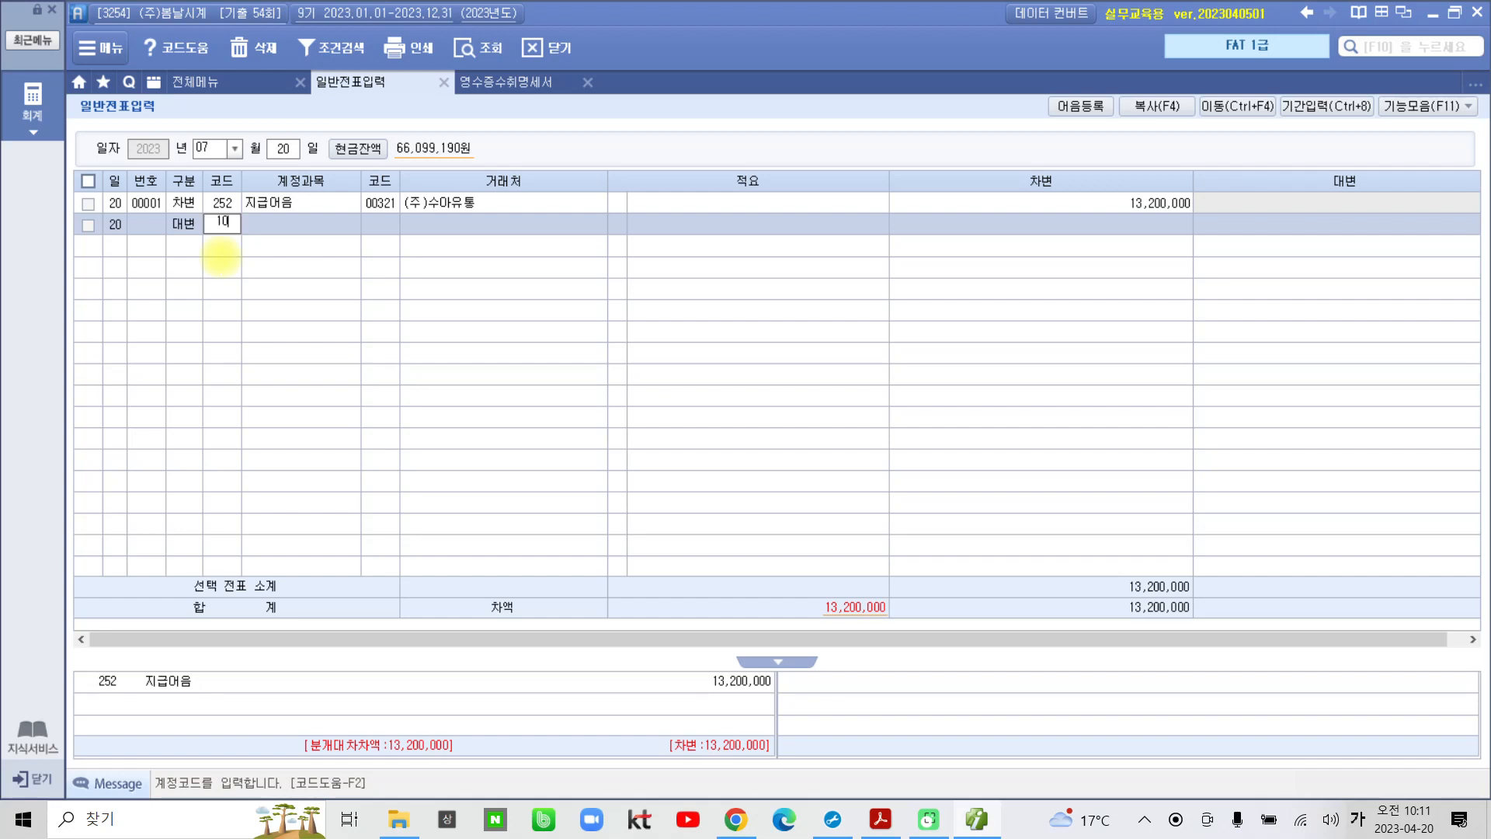
key(Return)
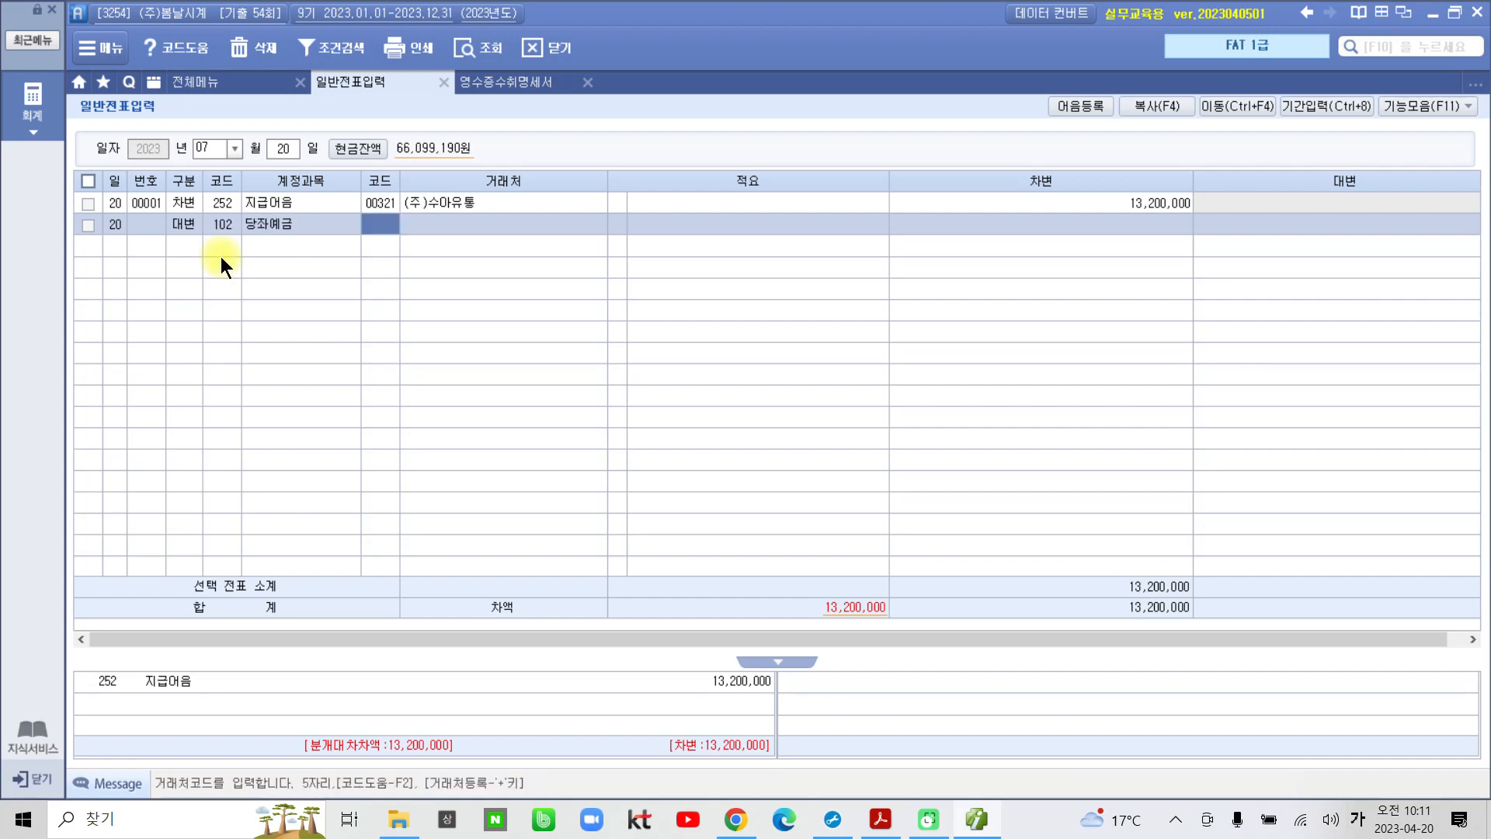
text(국민)
key(Return)
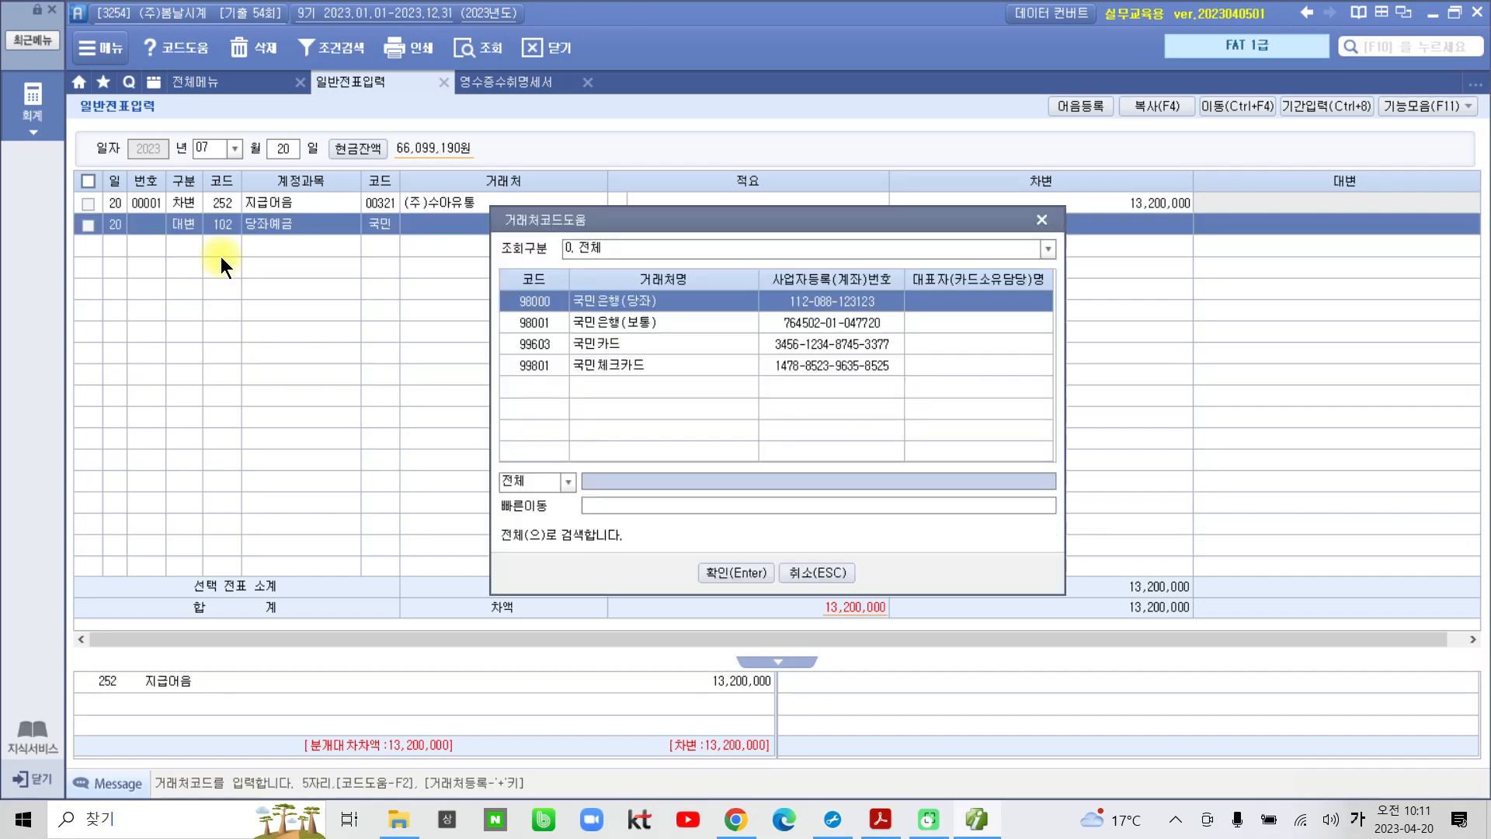
key(Return)
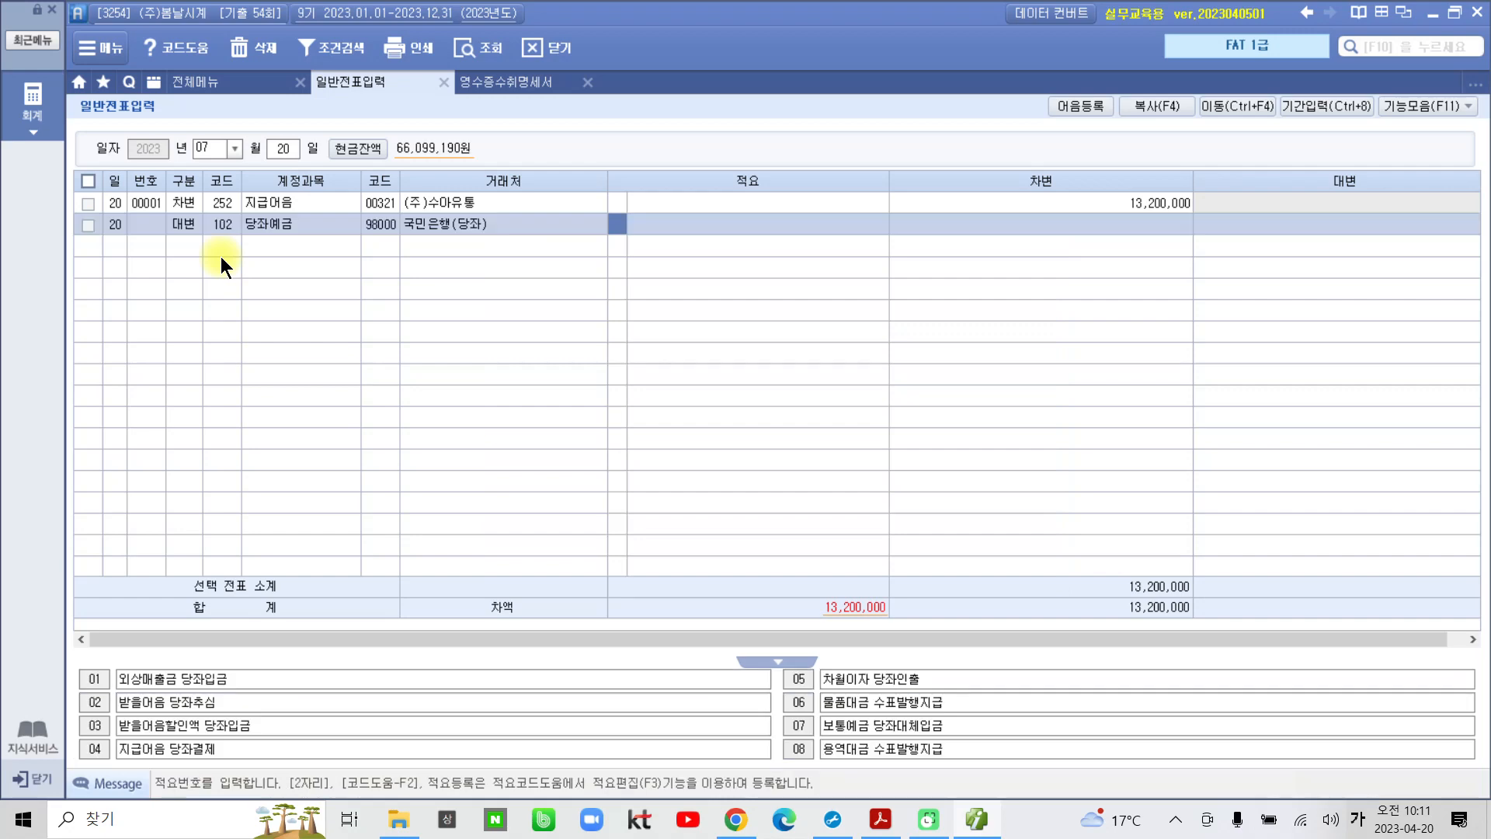
key(Return)
text(13,200,)
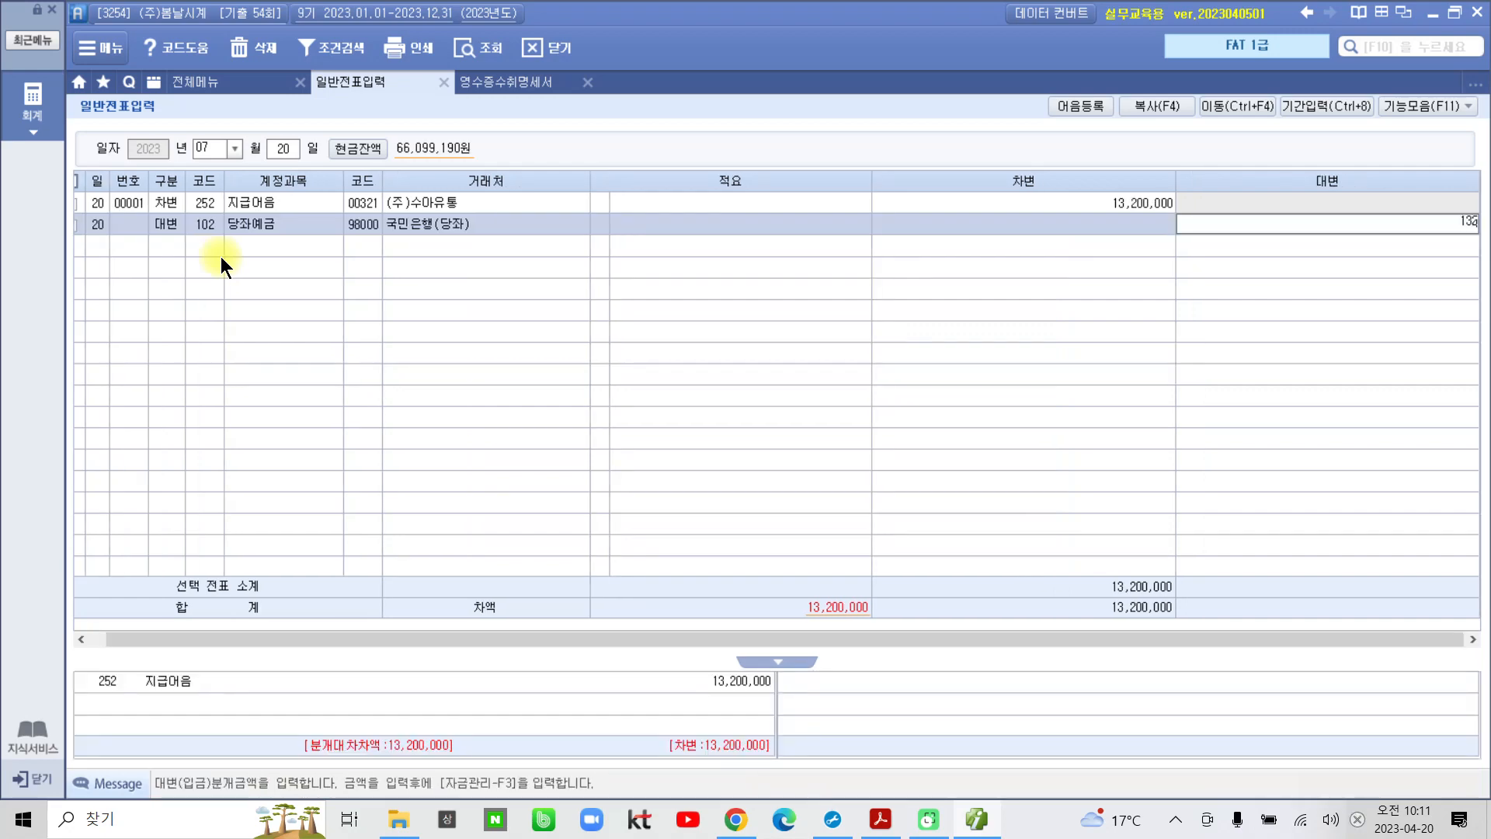
text(000)
key(Return)
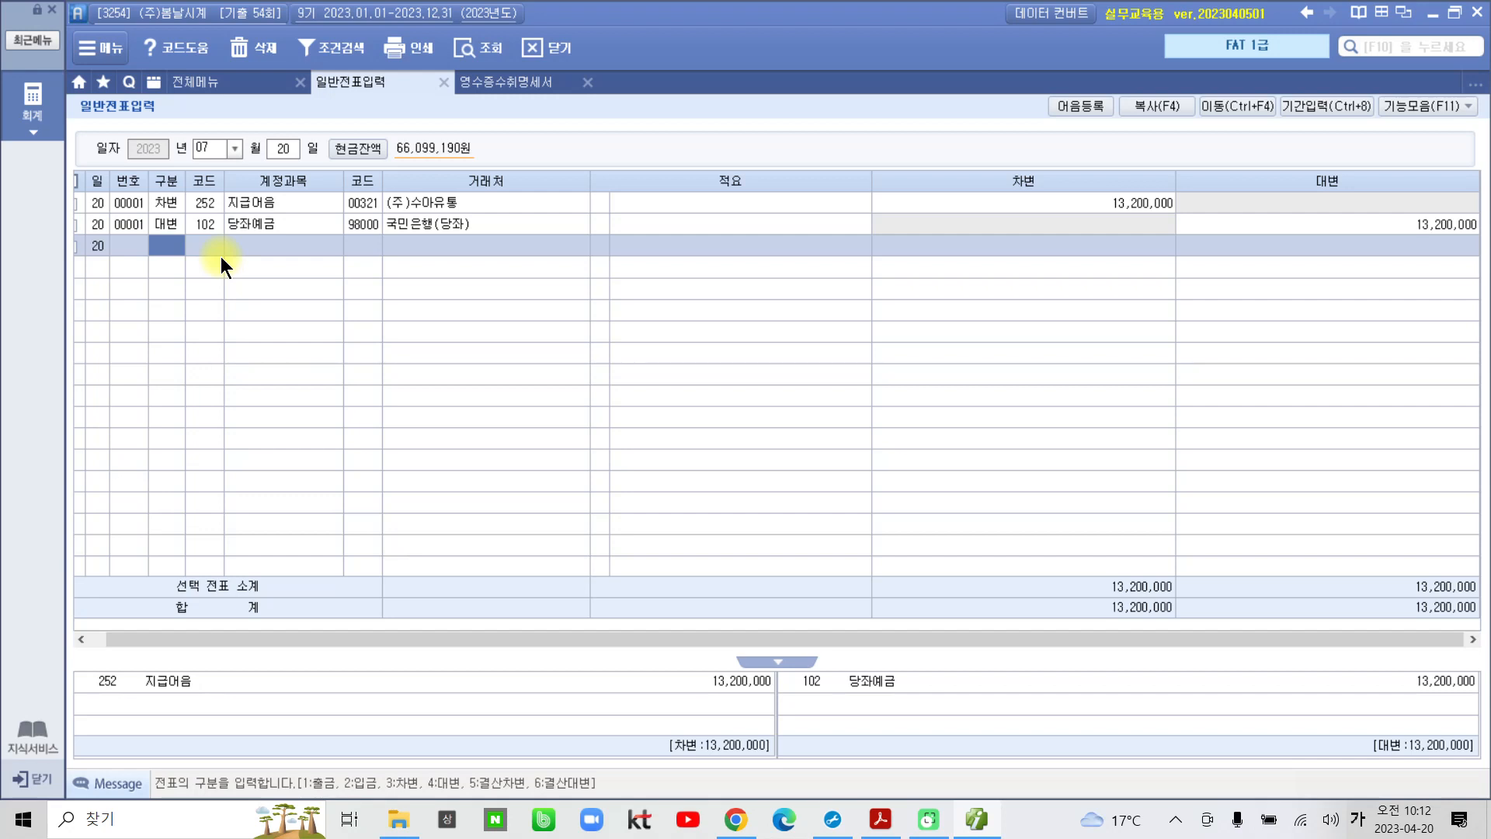
Open 자금관리 for the 지급어음 line and, with 어음상태 3 결제, assign the (주)수아유통 electronic note maturing 2023-07-20.
click(176, 206)
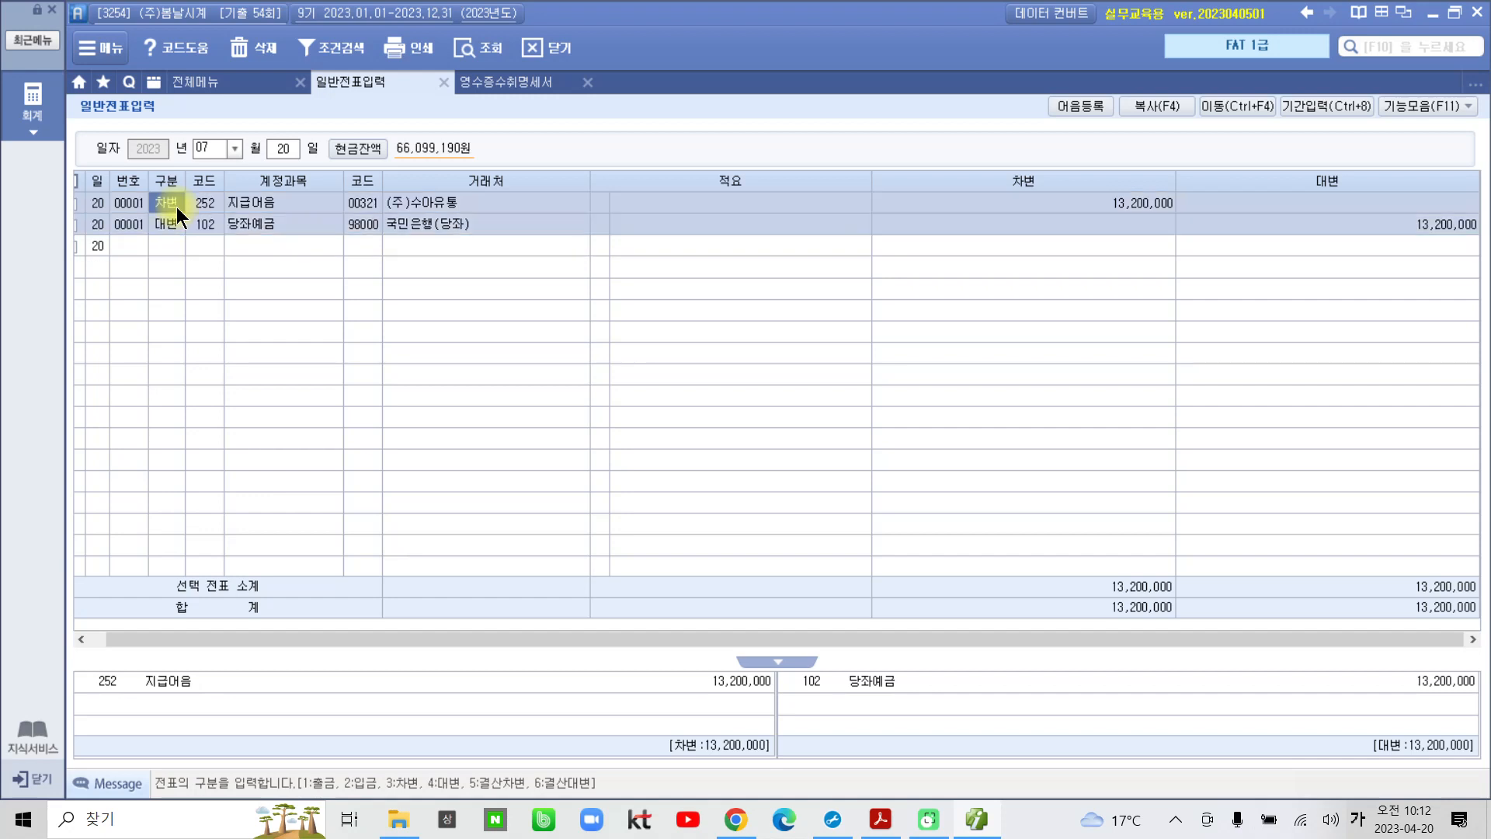
key(F3)
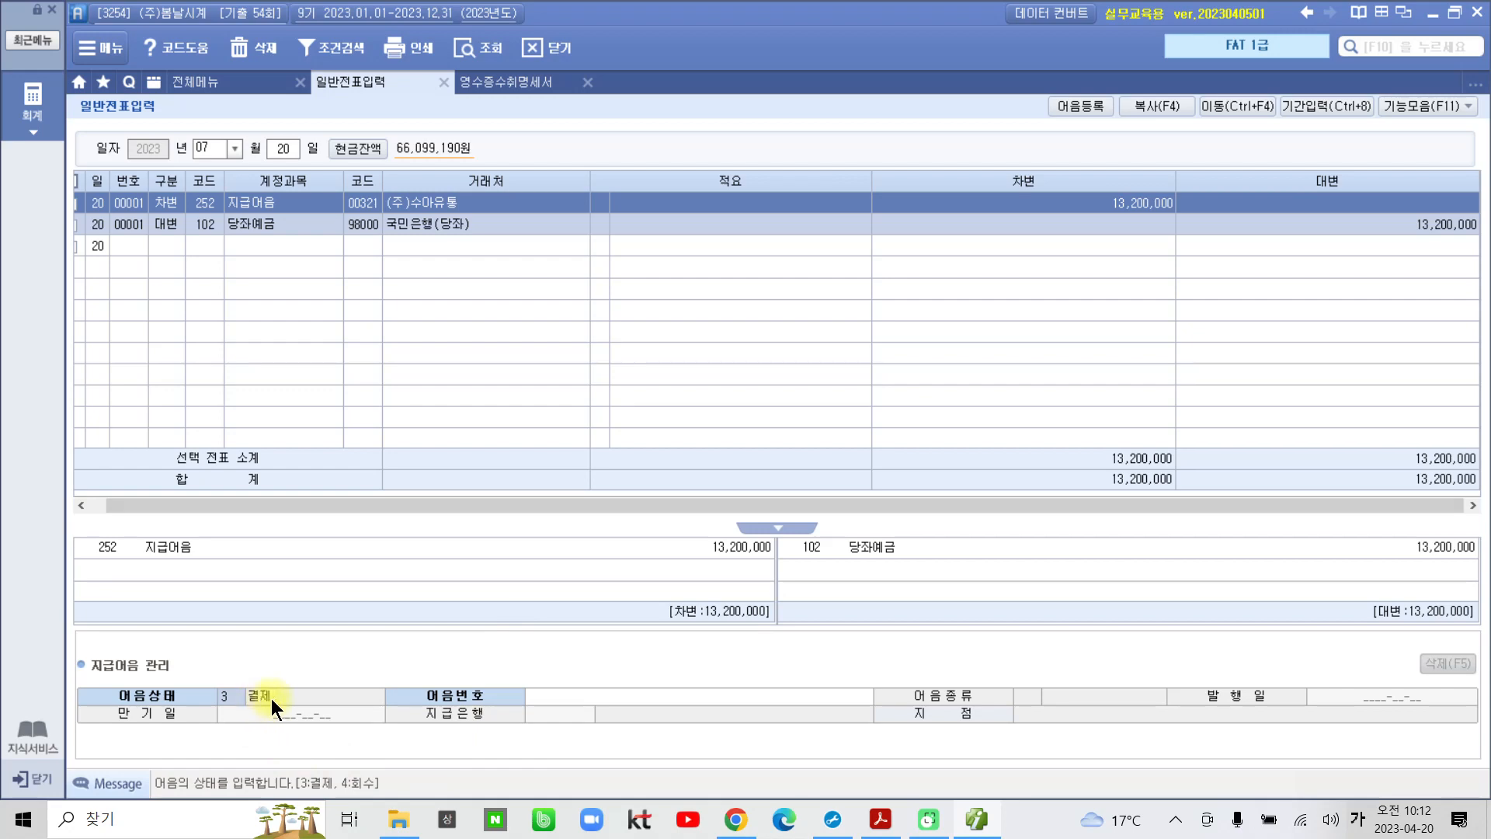
double_click(671, 697)
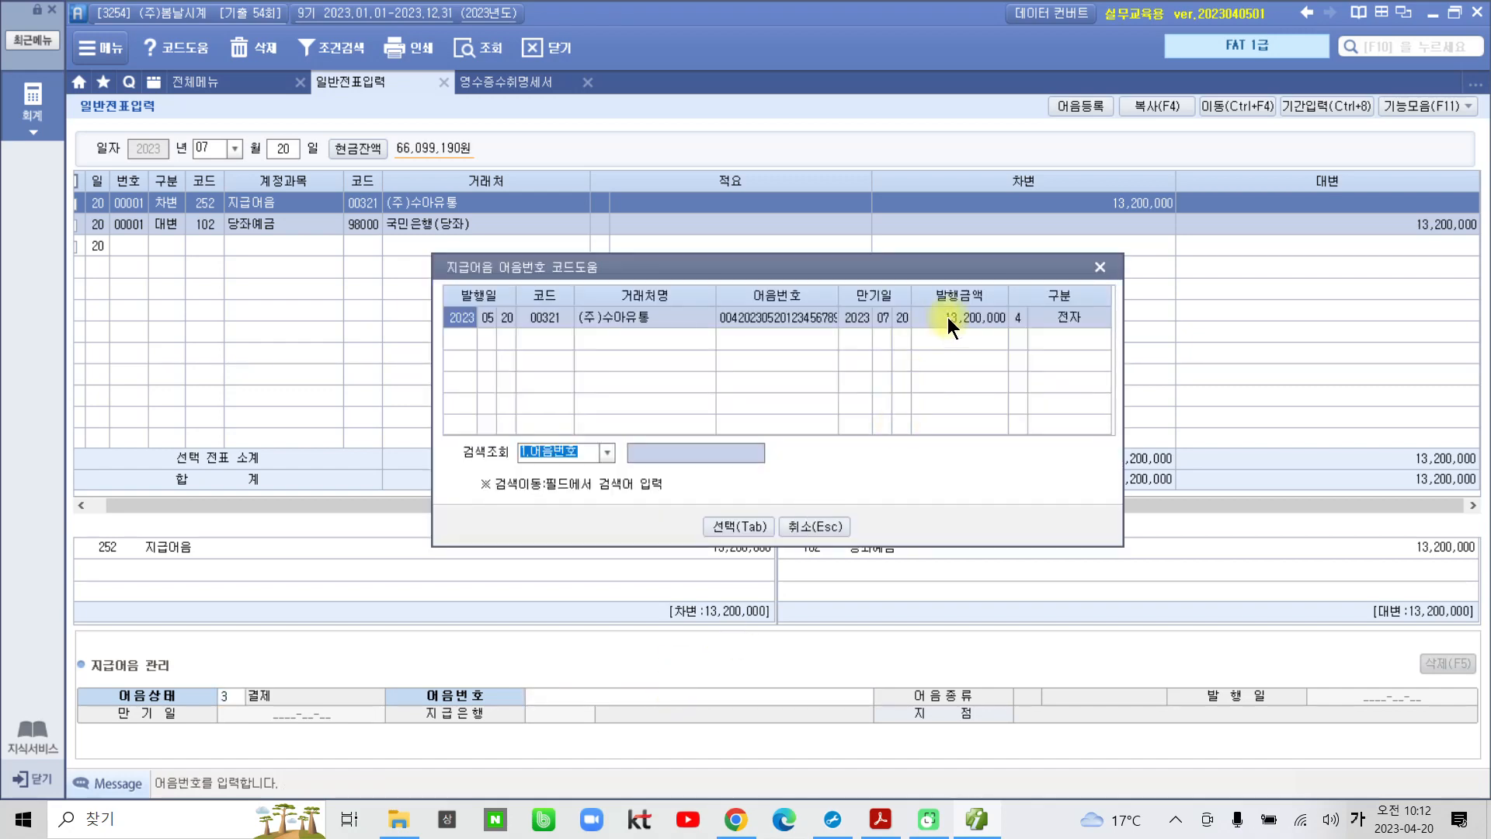
click(719, 532)
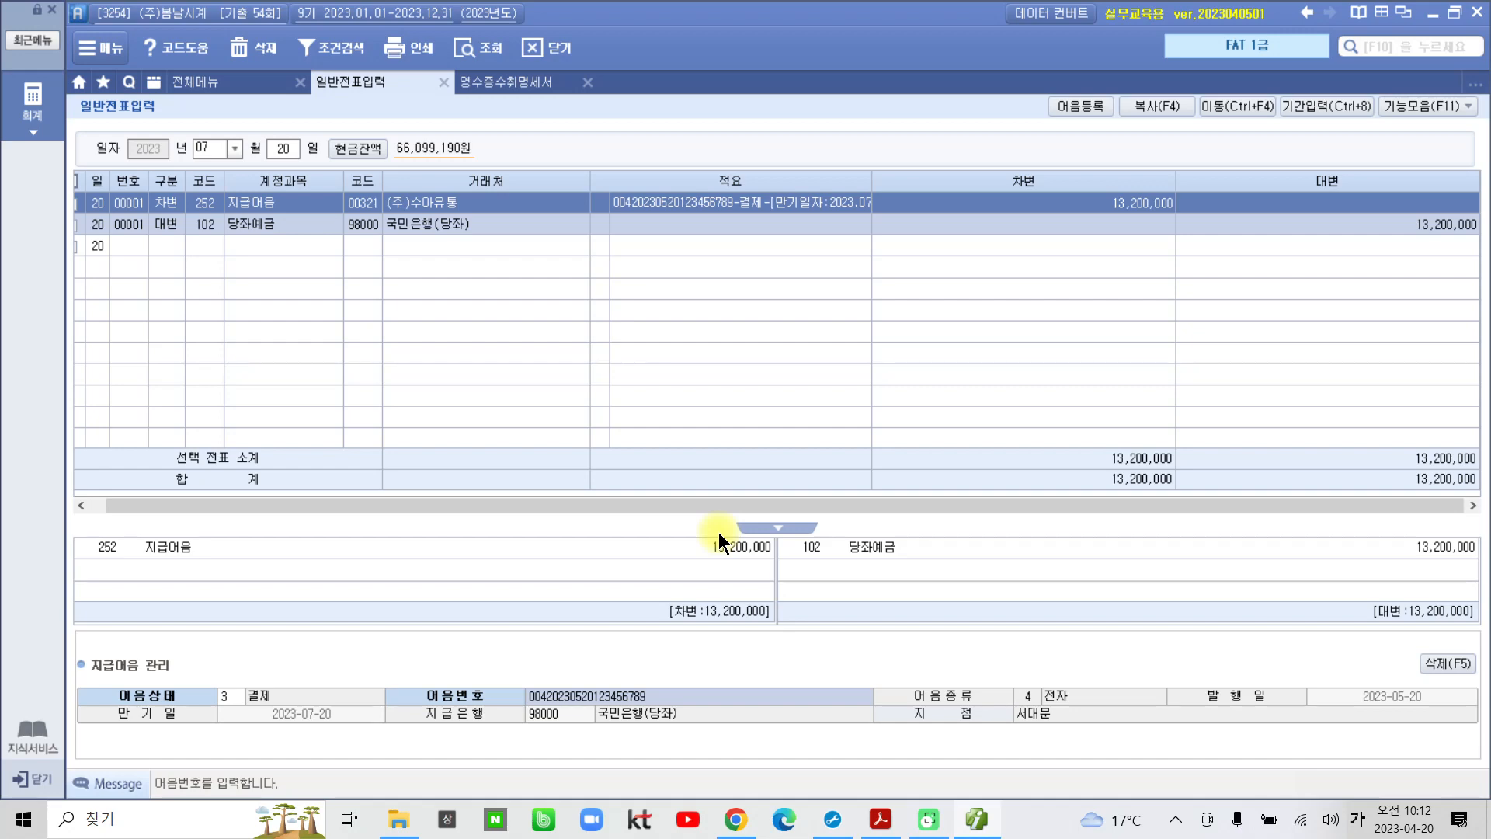
key(Return)
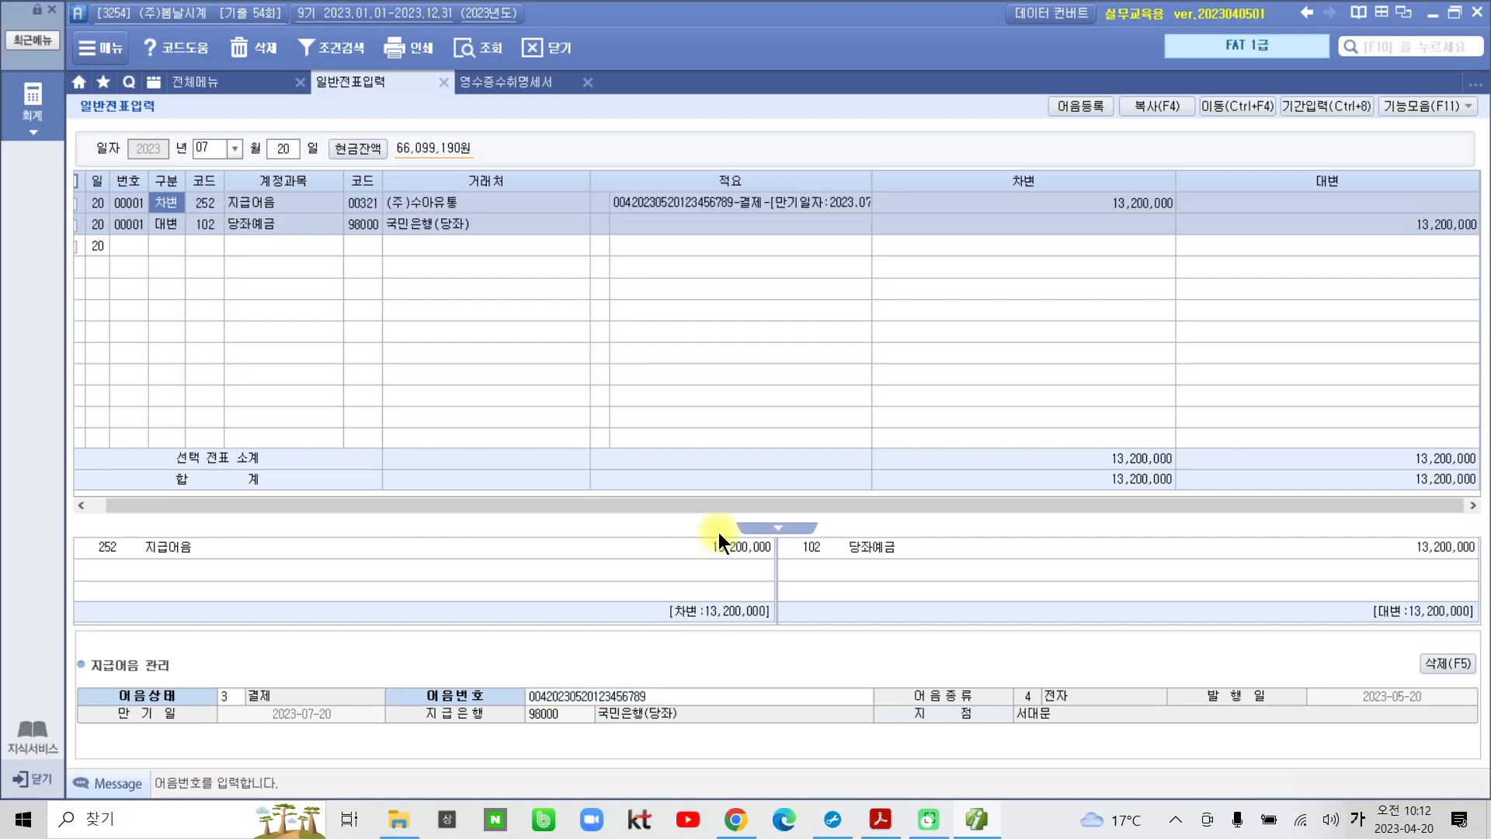
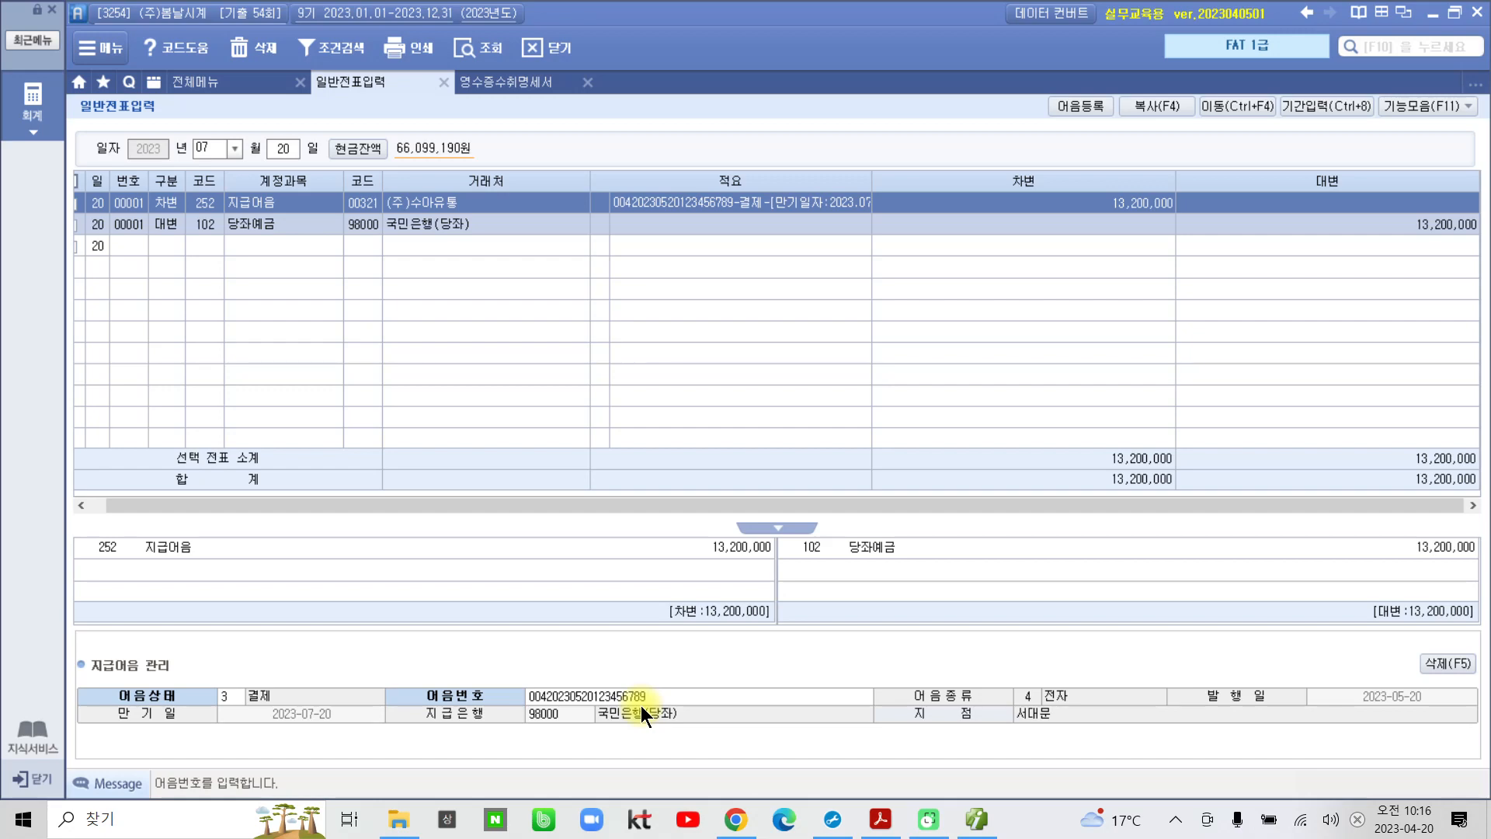
Switch to the exam PDF in Acrobat Reader and read the 부가가치세 section's question 1, 과세매출자료의 전자세금계산서 발행, including its 거래명세서.
click(977, 824)
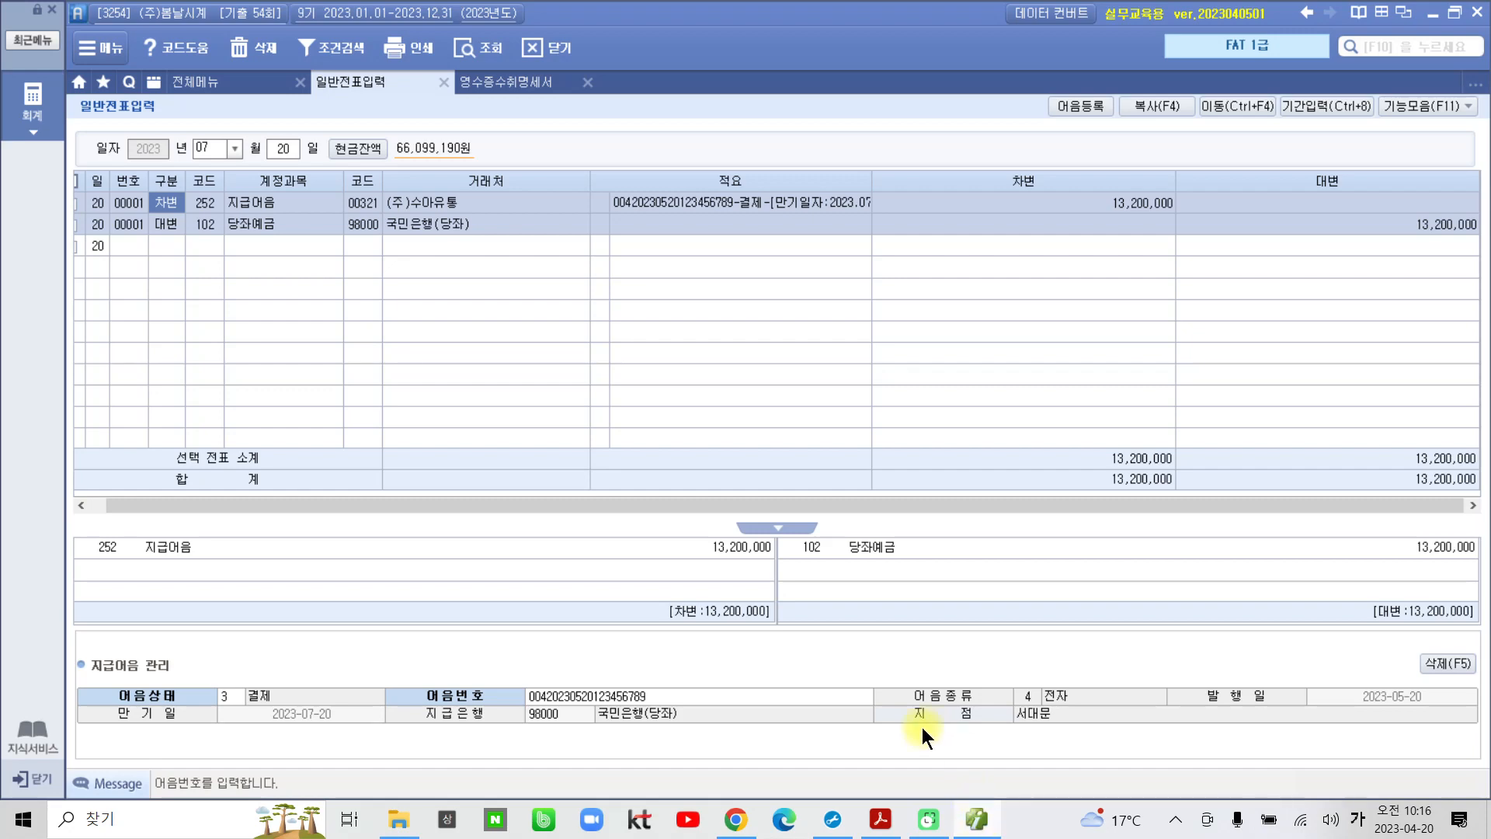
click(986, 822)
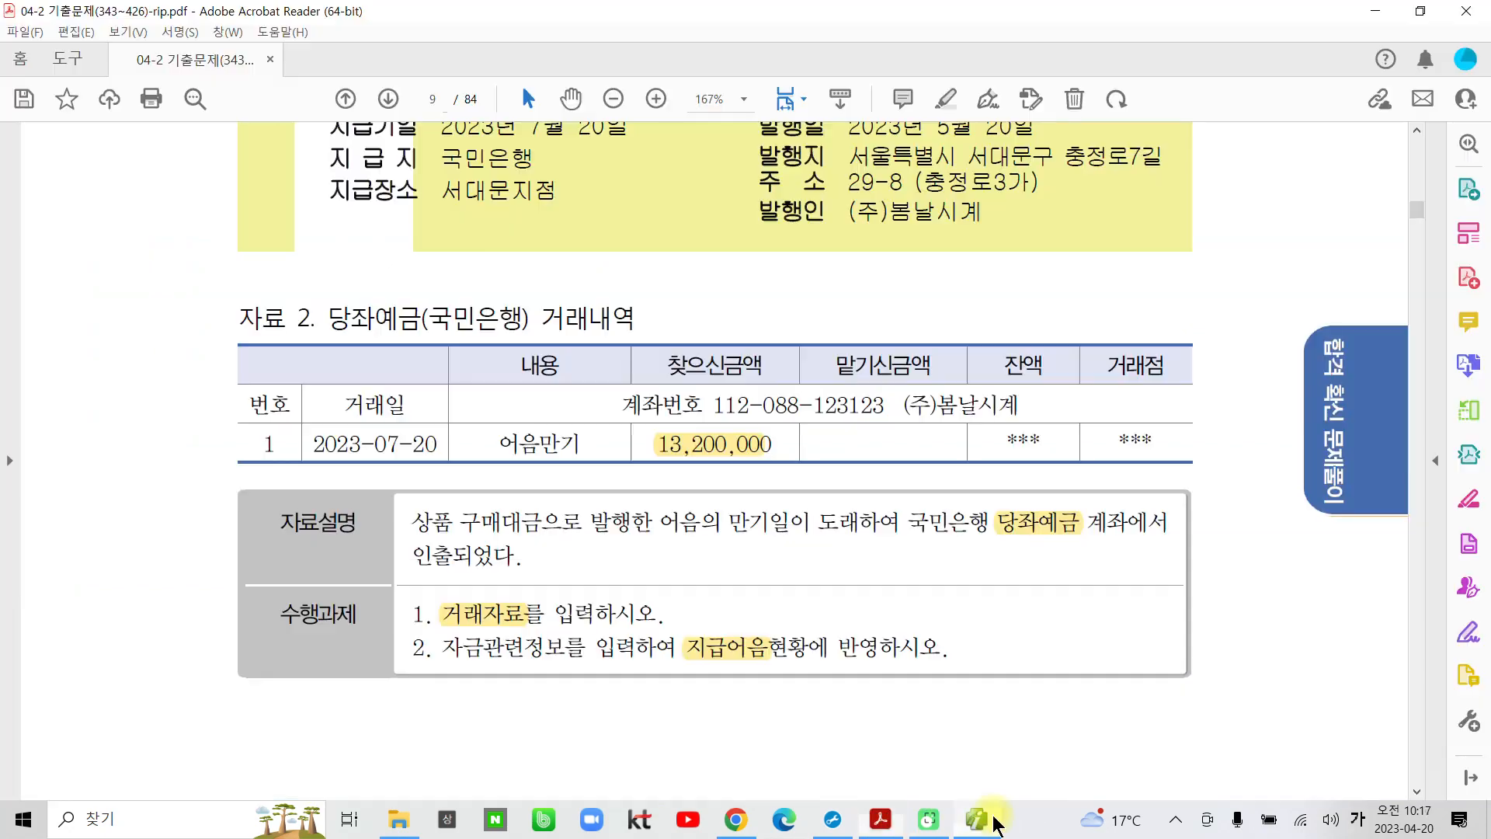
scroll(829, 662, down, 10)
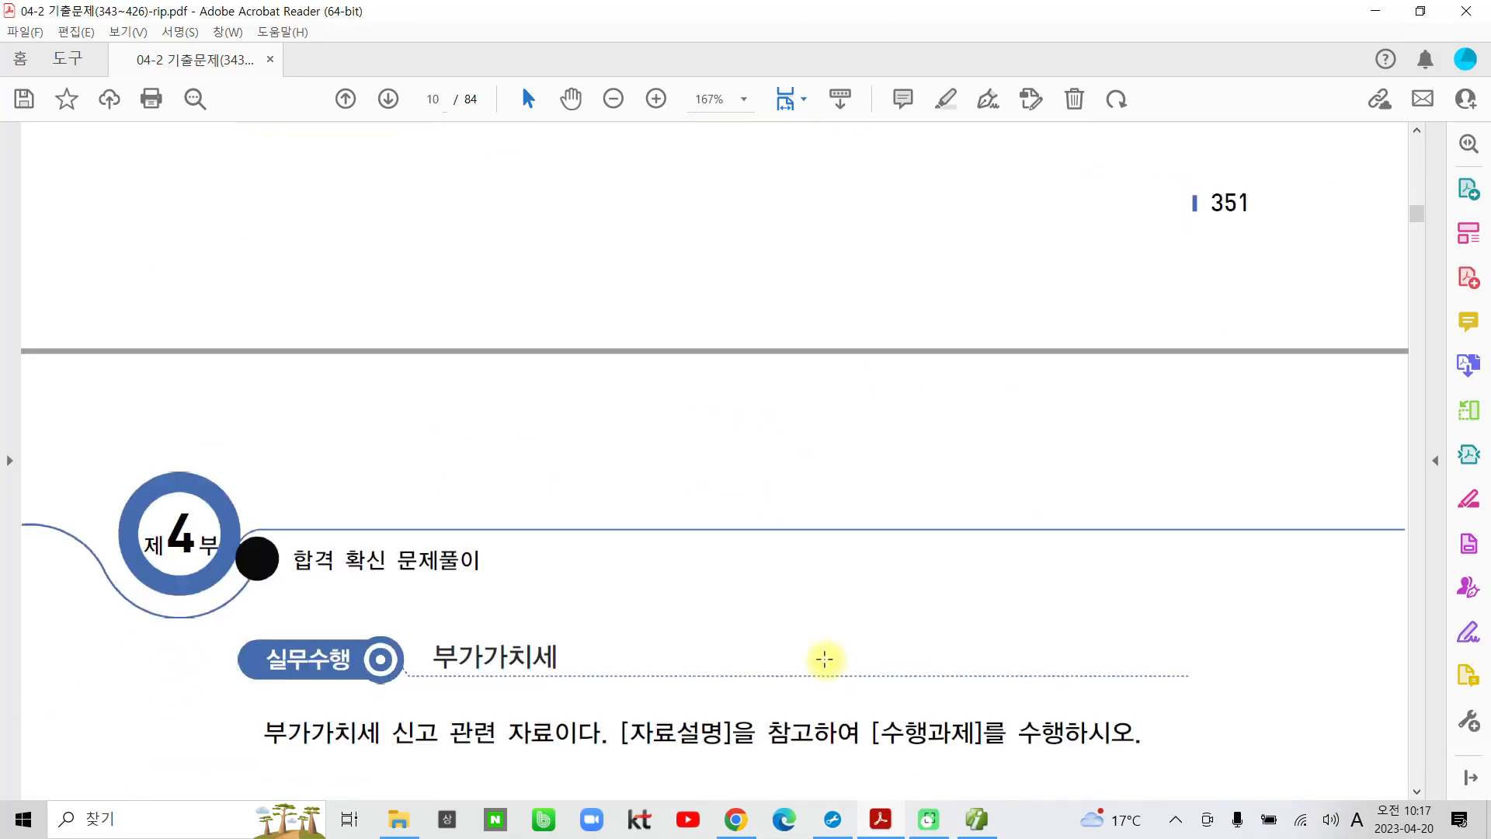
scroll(825, 659, down, 6)
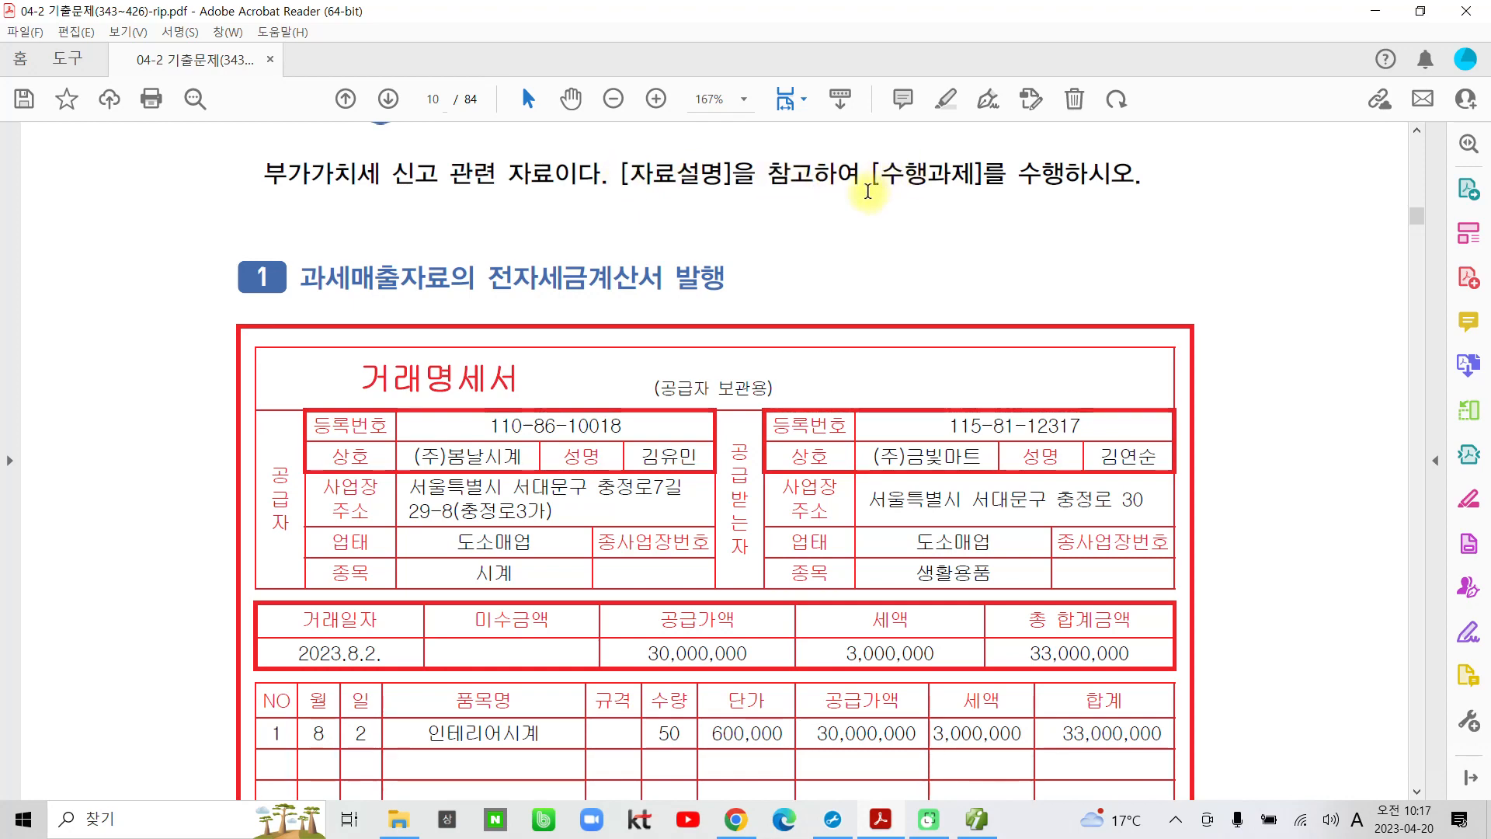
scroll(485, 350, down, 3)
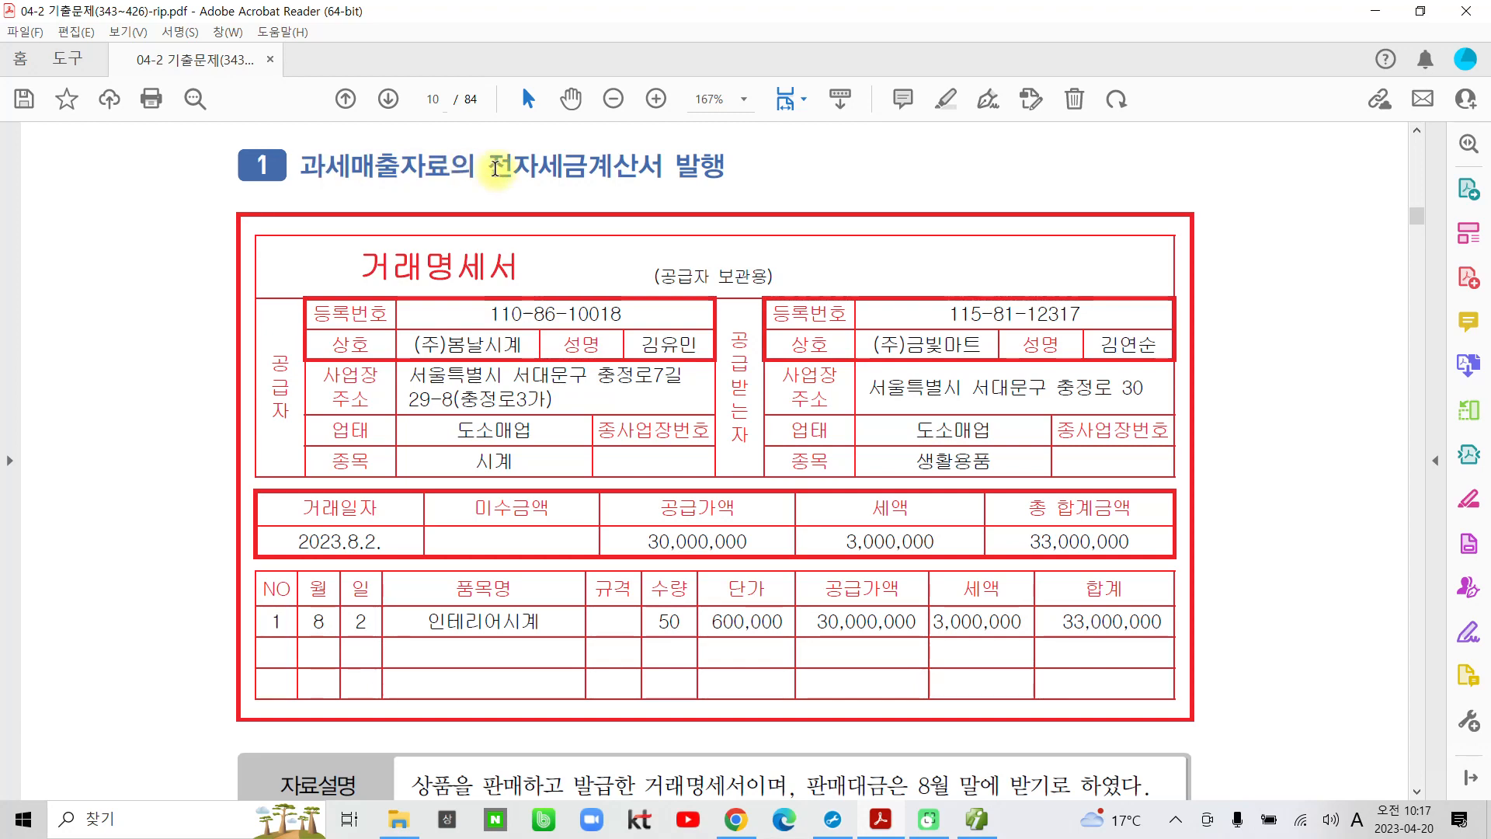
Highlight "전자세금계산서 발행" and "과세매출" in the heading of problem 1.
drag(494, 168, 736, 194)
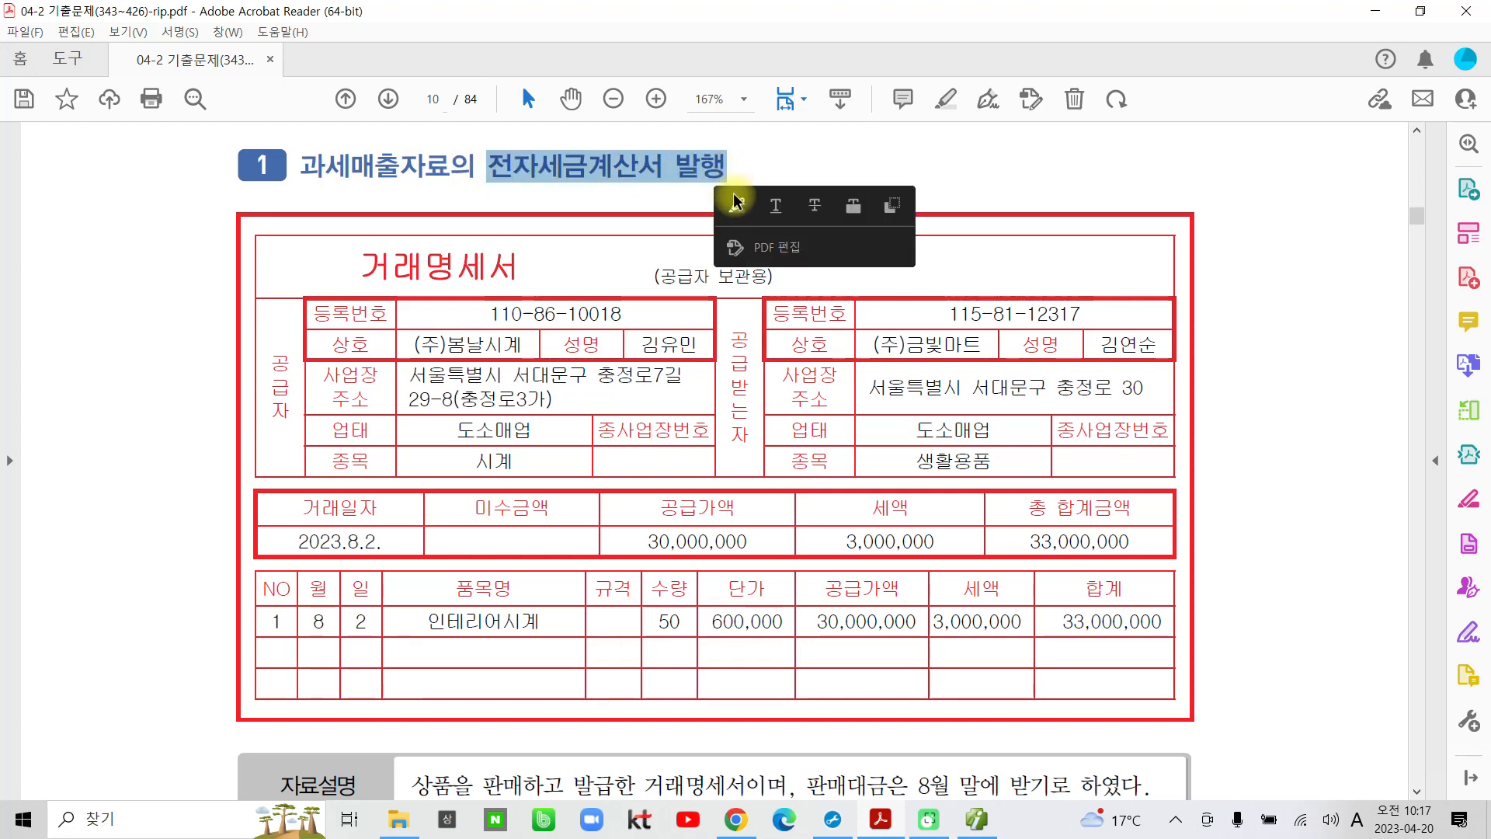
click(737, 200)
drag(303, 165, 401, 165)
click(426, 148)
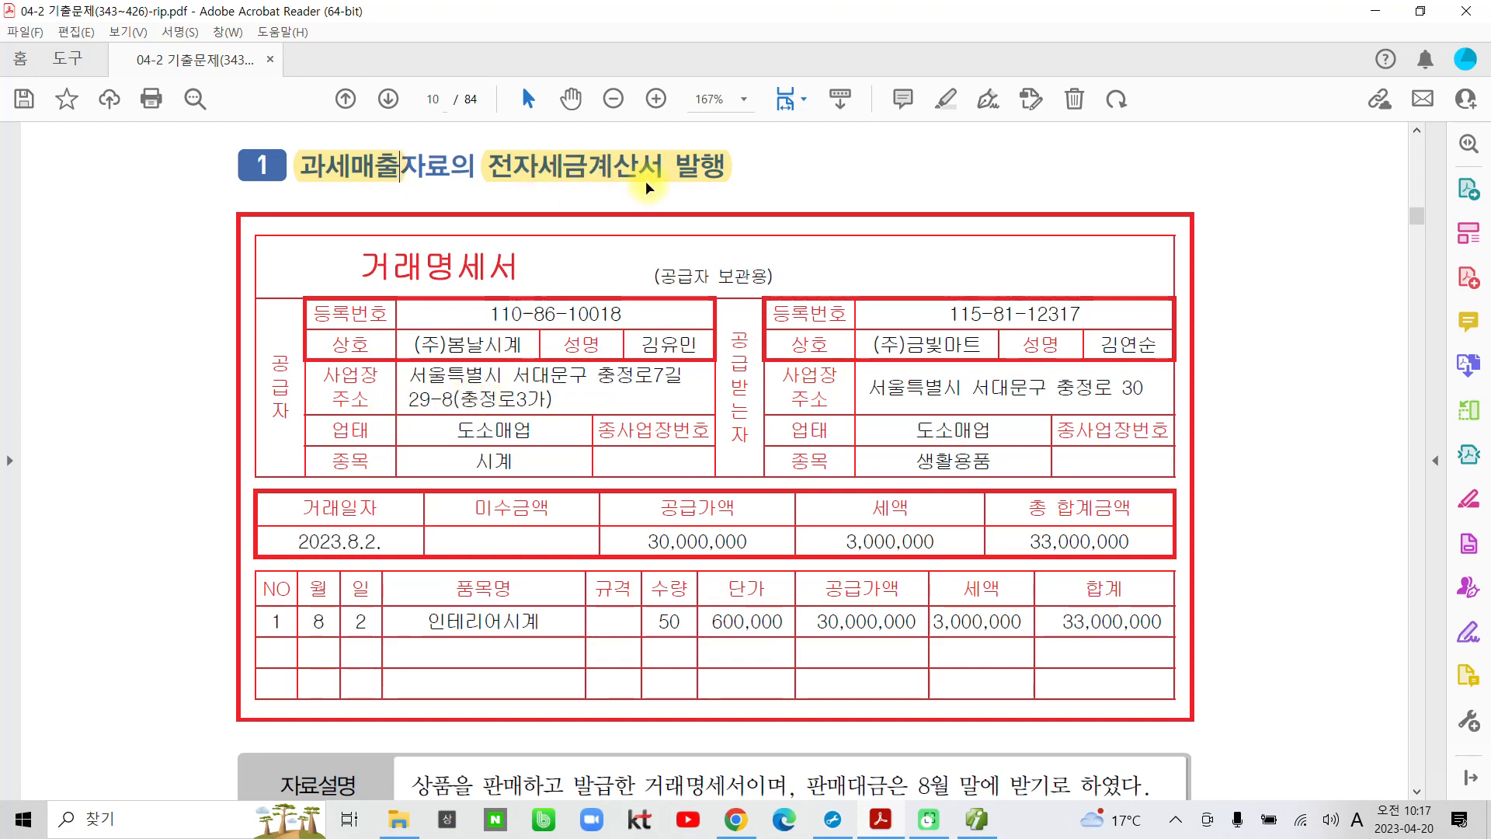
Highlight "8월 말에 받기로" in the 자료설명 and "매입매출자료를 입력하시오" in the 수행과제.
scroll(537, 420, down, 3)
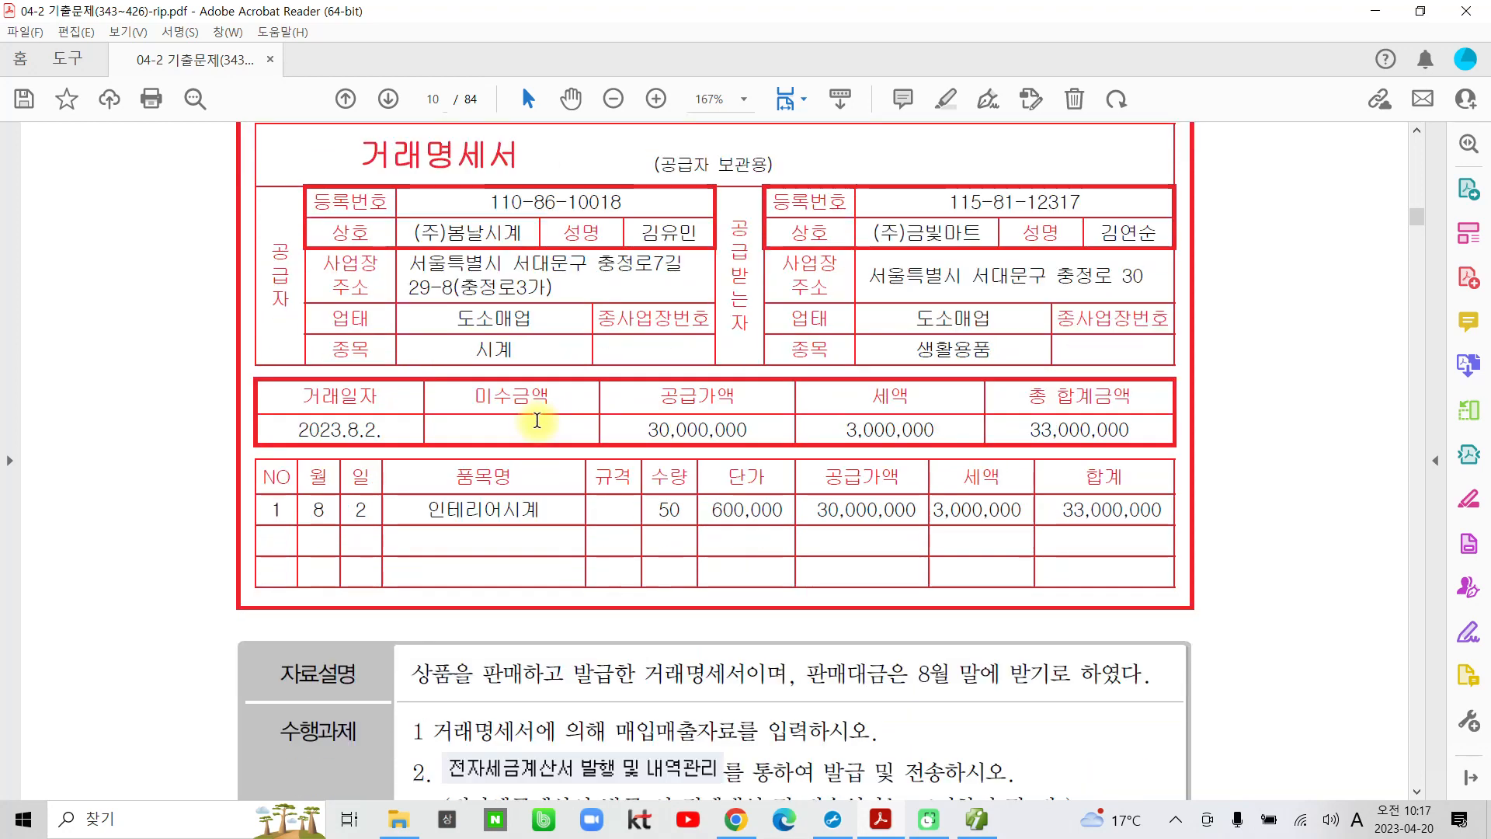
scroll(536, 420, down, 6)
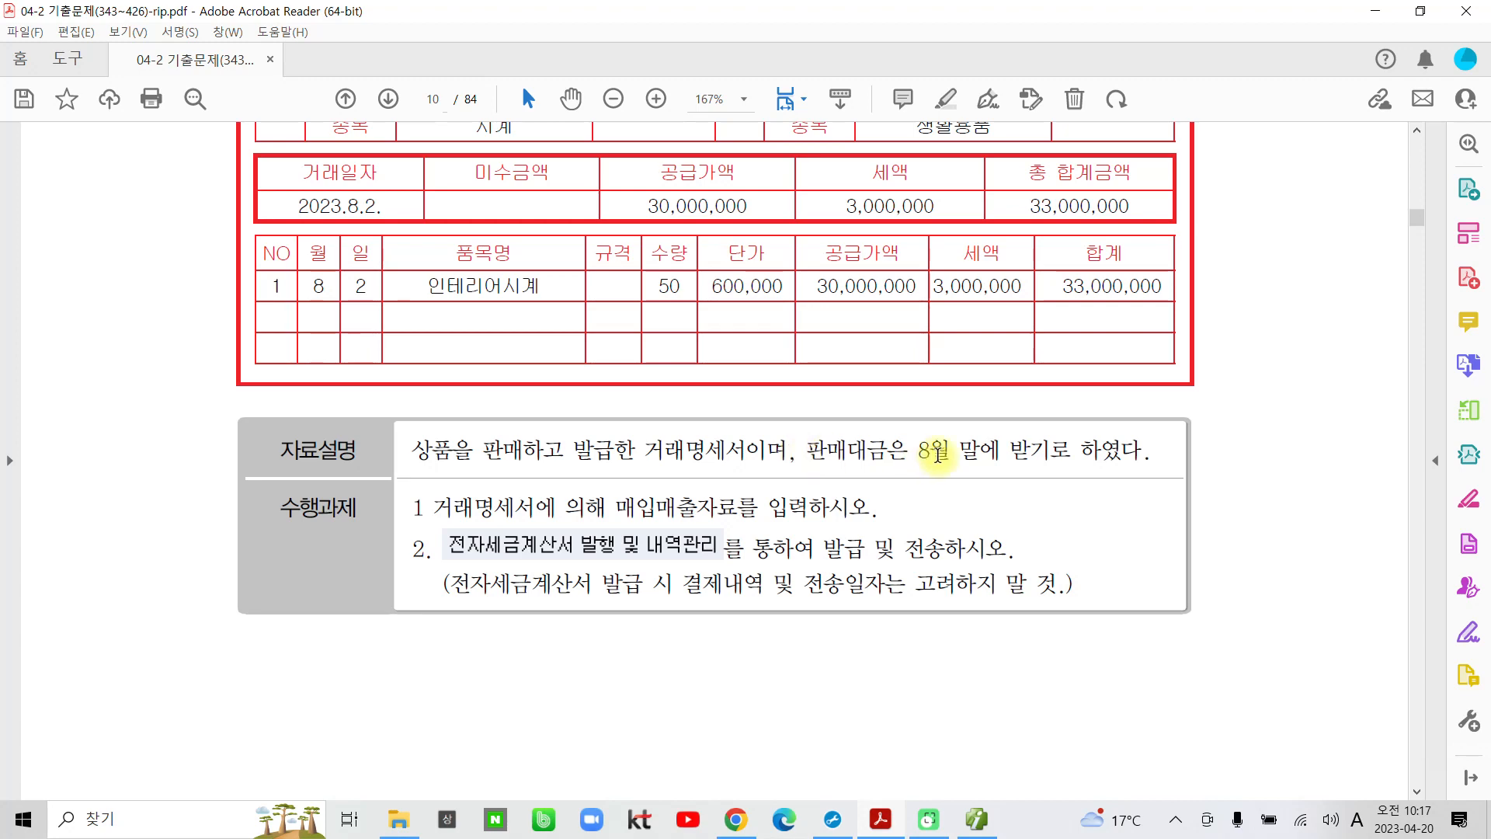
drag(917, 451, 1045, 458)
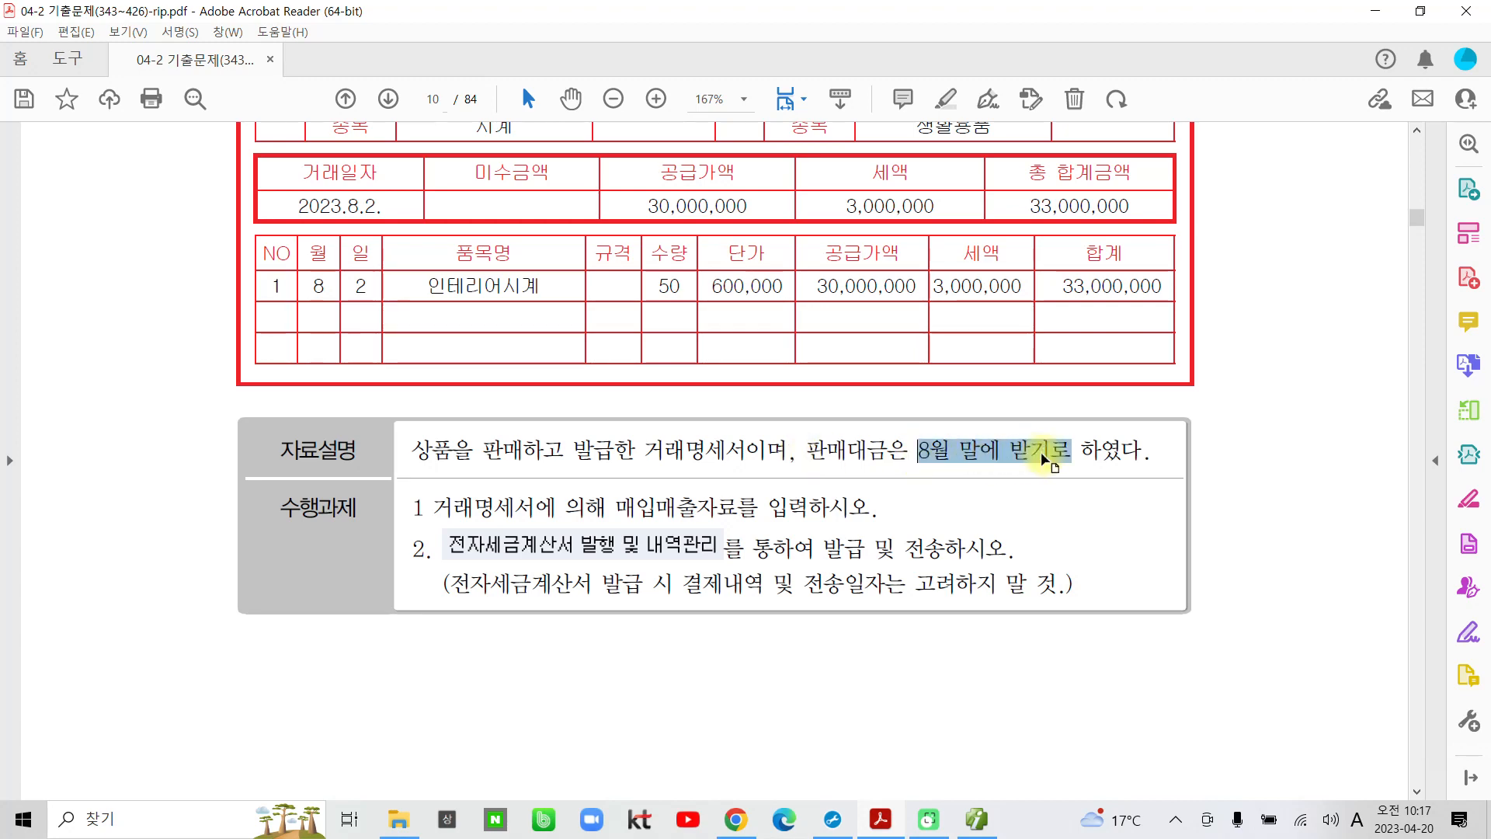
click(1072, 392)
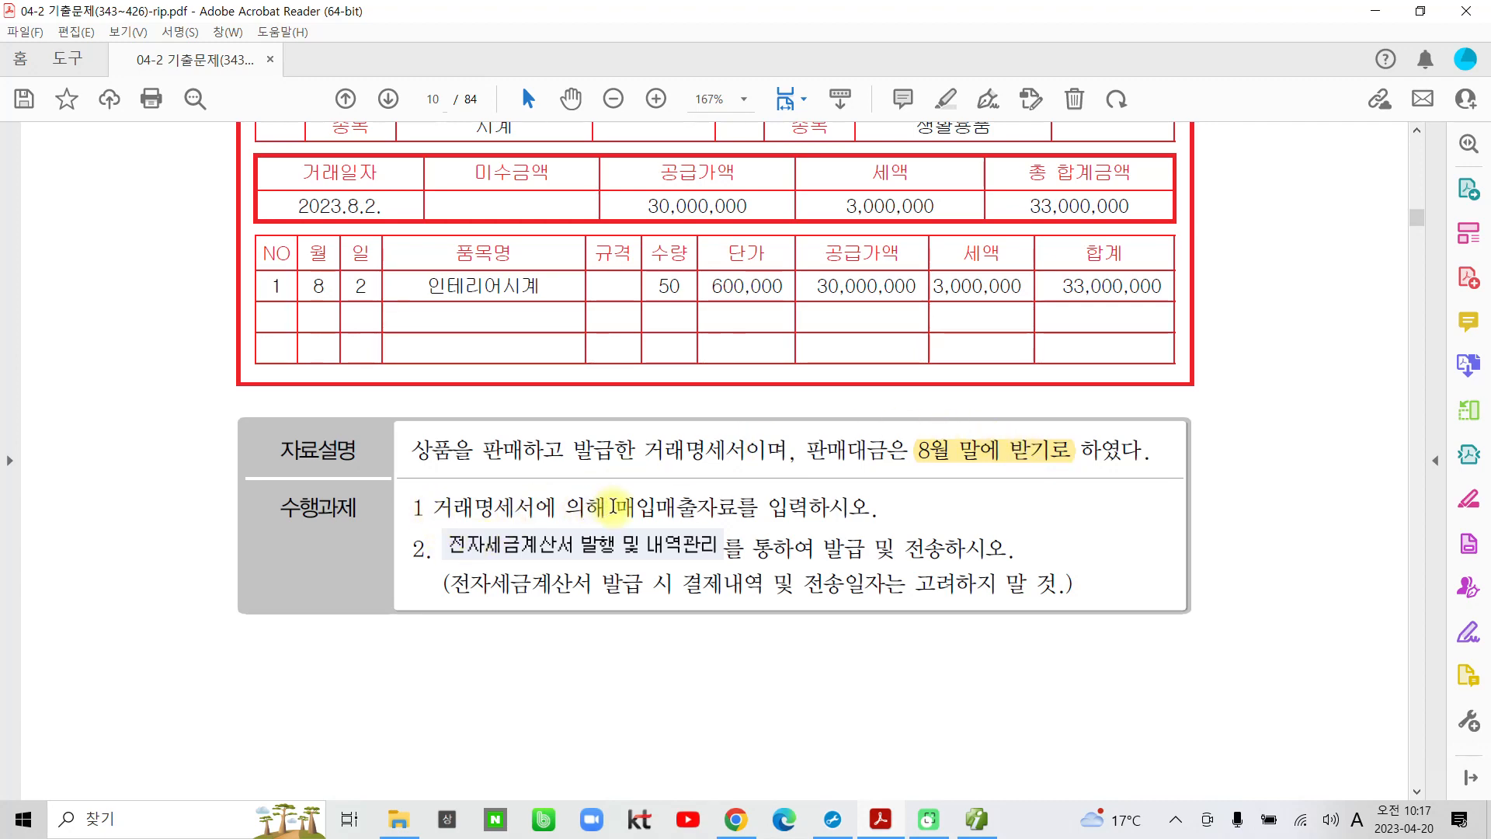
drag(615, 508, 870, 509)
click(804, 431)
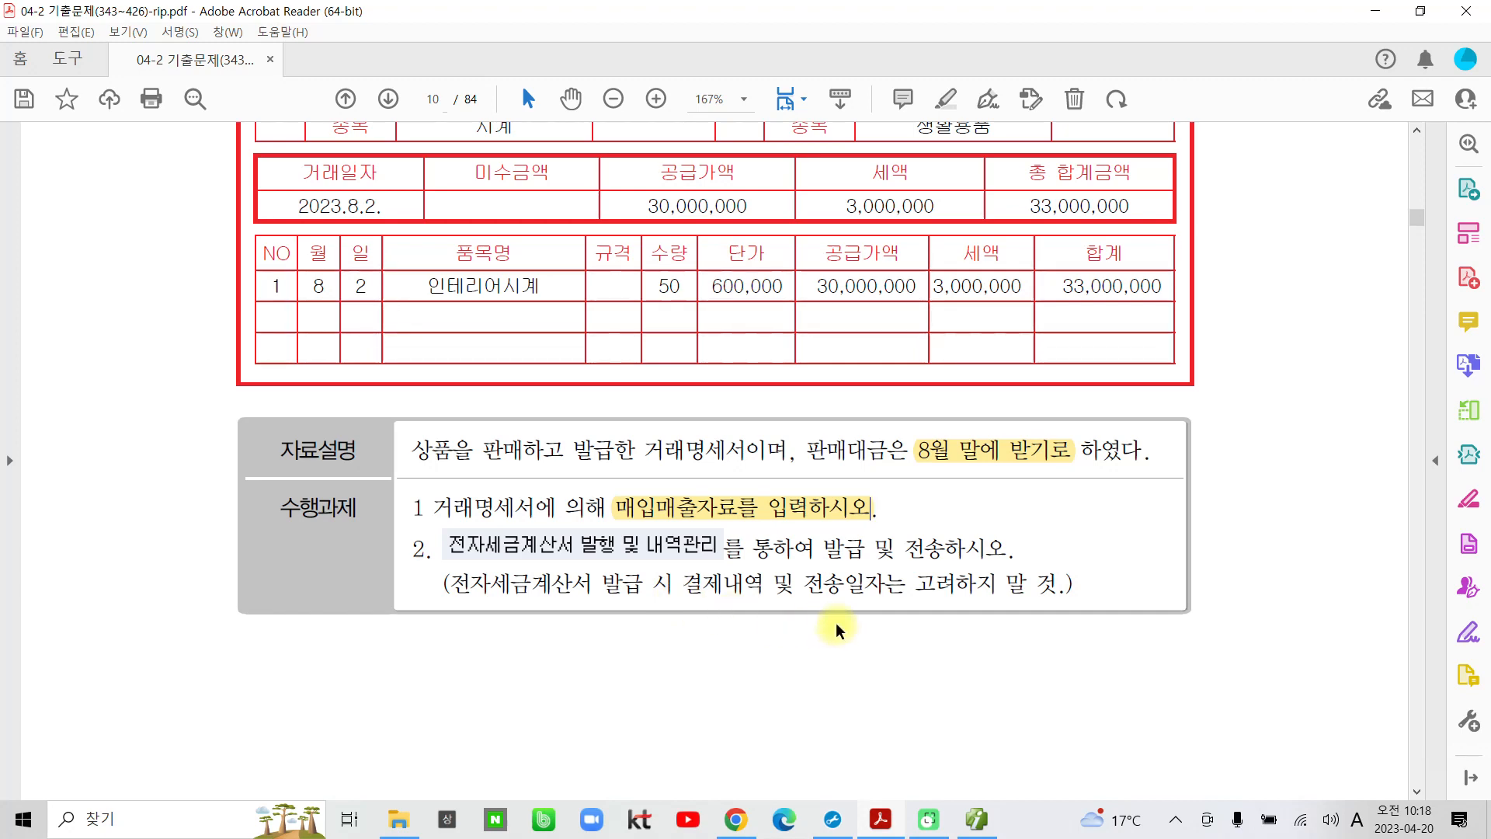
Highlight the transaction date 2023.8.2. in the 거래명세서.
scroll(769, 625, up, 1)
scroll(744, 618, up, 2)
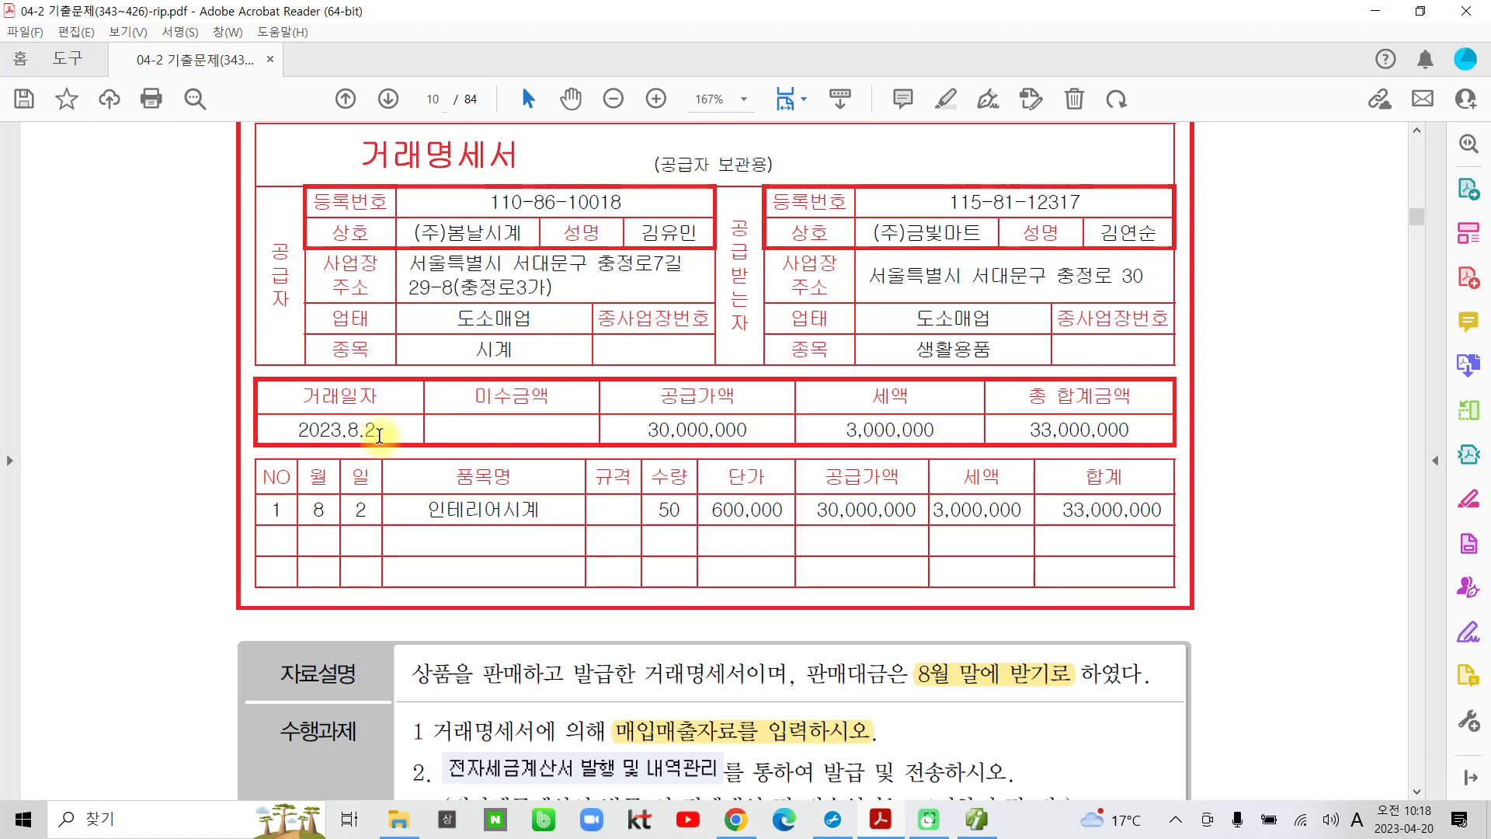
drag(383, 436, 287, 436)
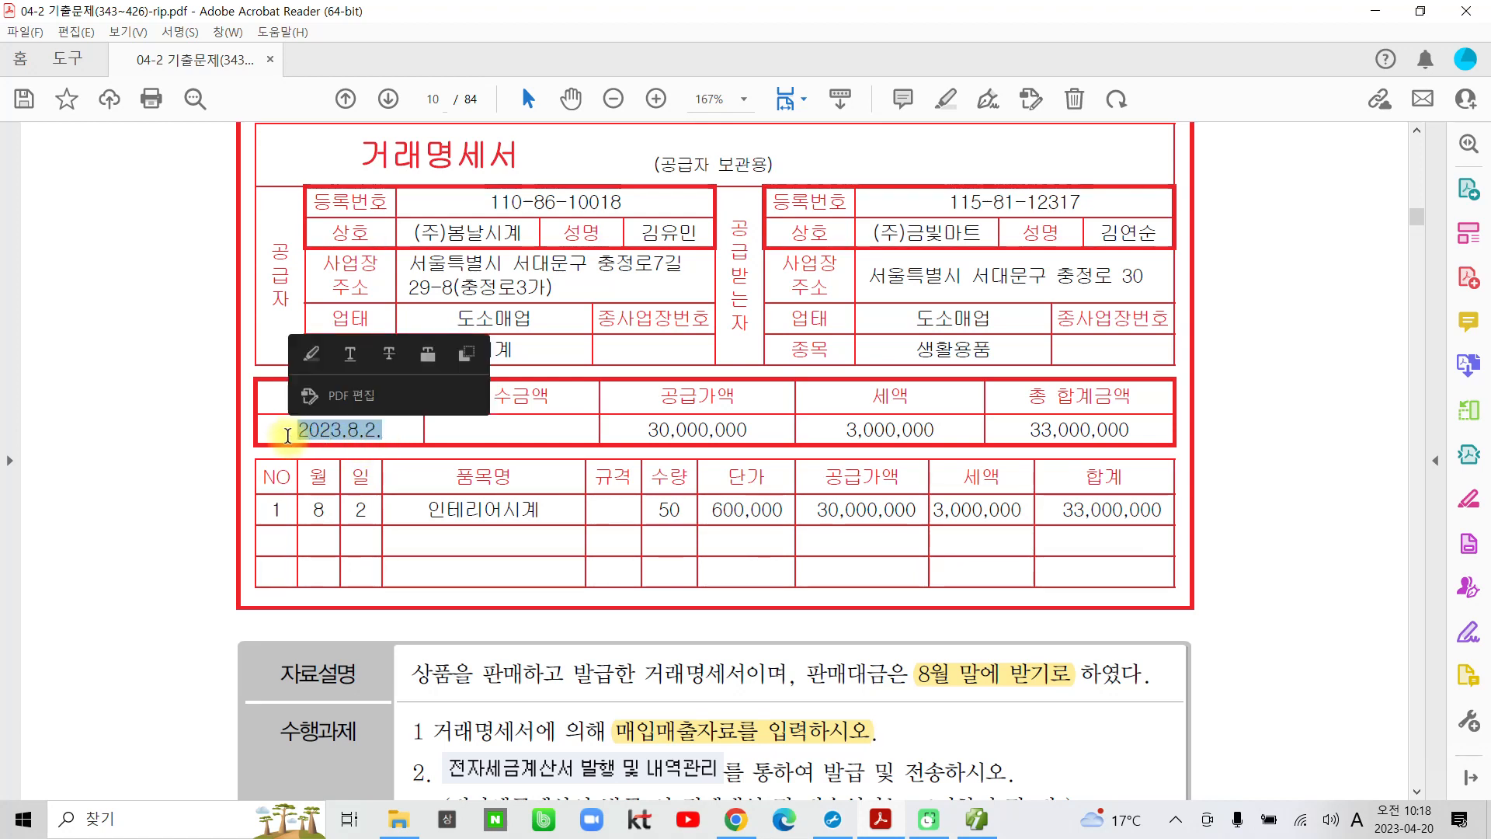
click(311, 354)
Switch to the Smart A accounting program and open 매입매출전표입력 for month 08, day 02.
click(963, 825)
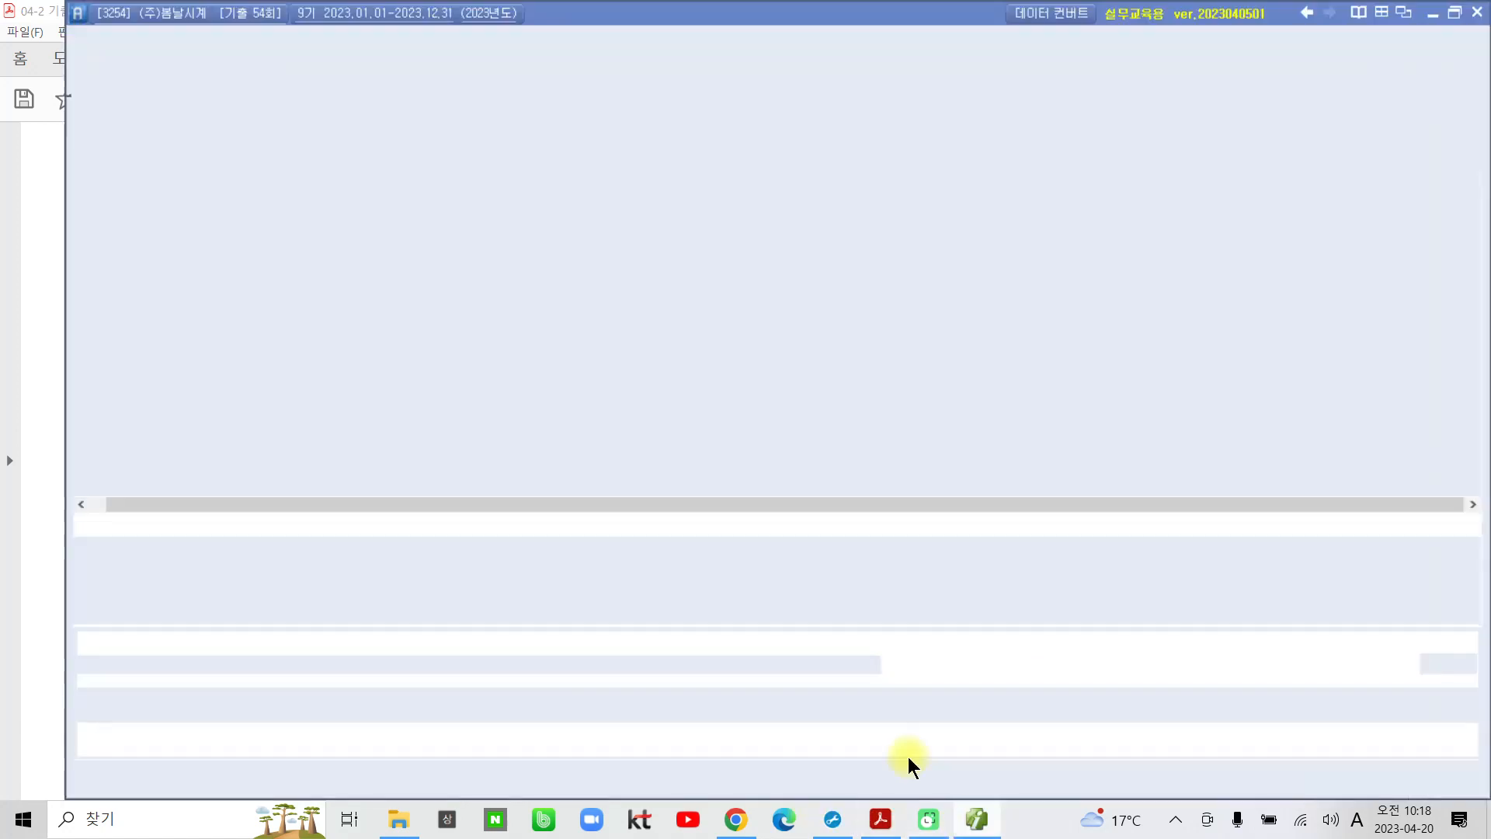
click(226, 81)
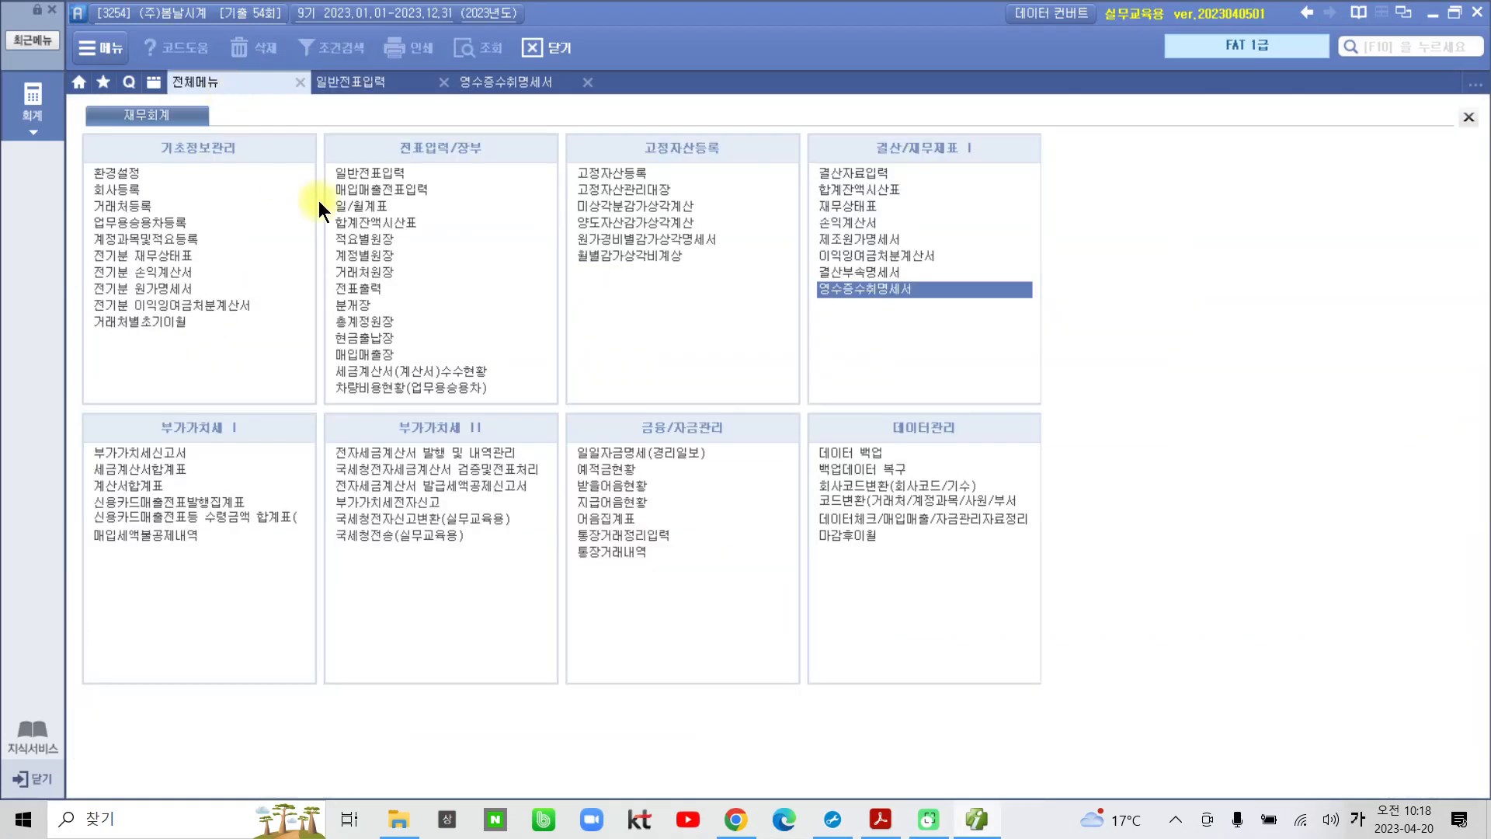
click(371, 191)
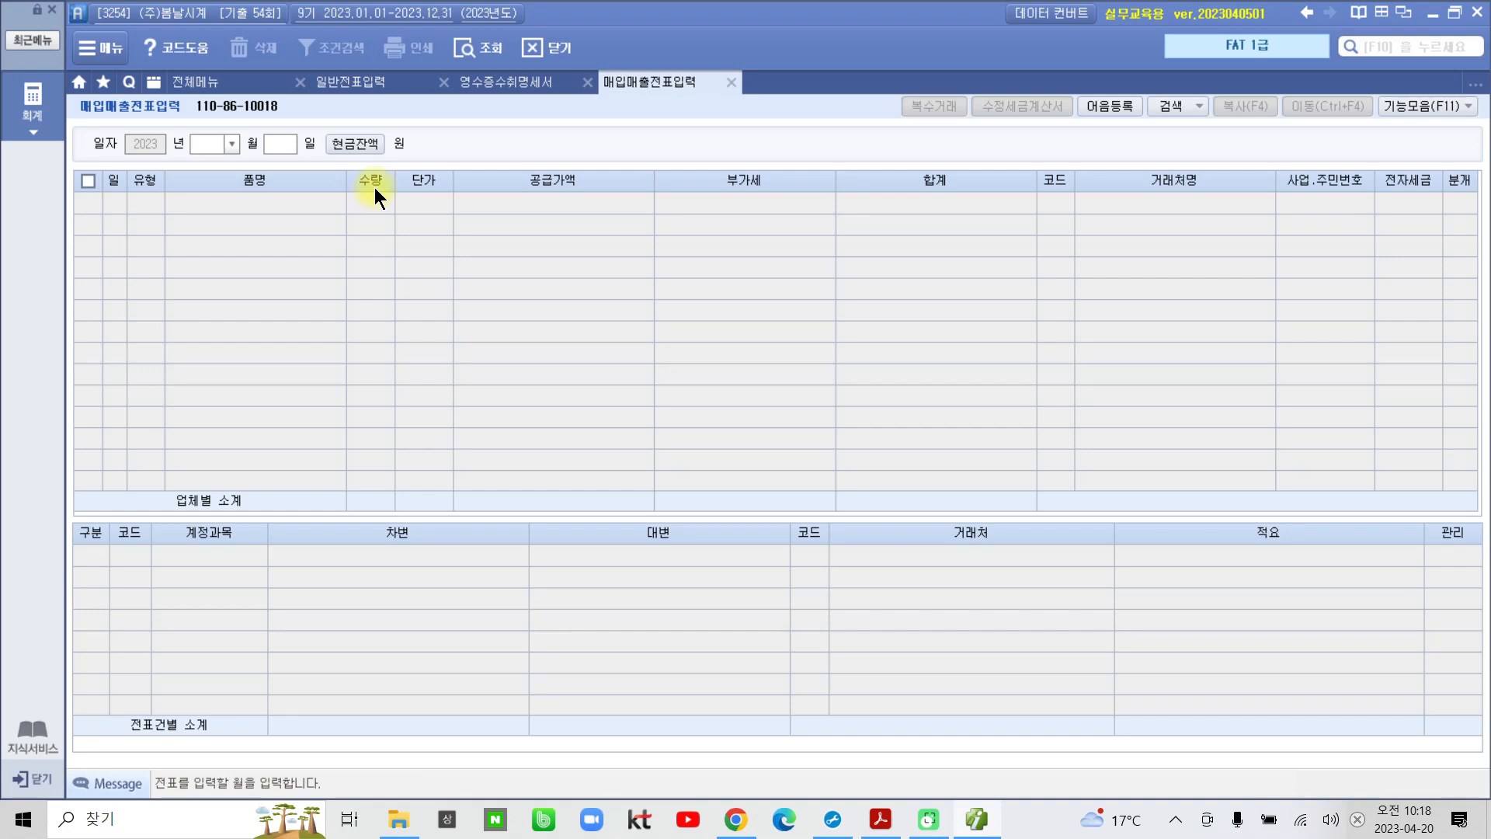
text(8)
key(Return)
text(2)
key(Return)
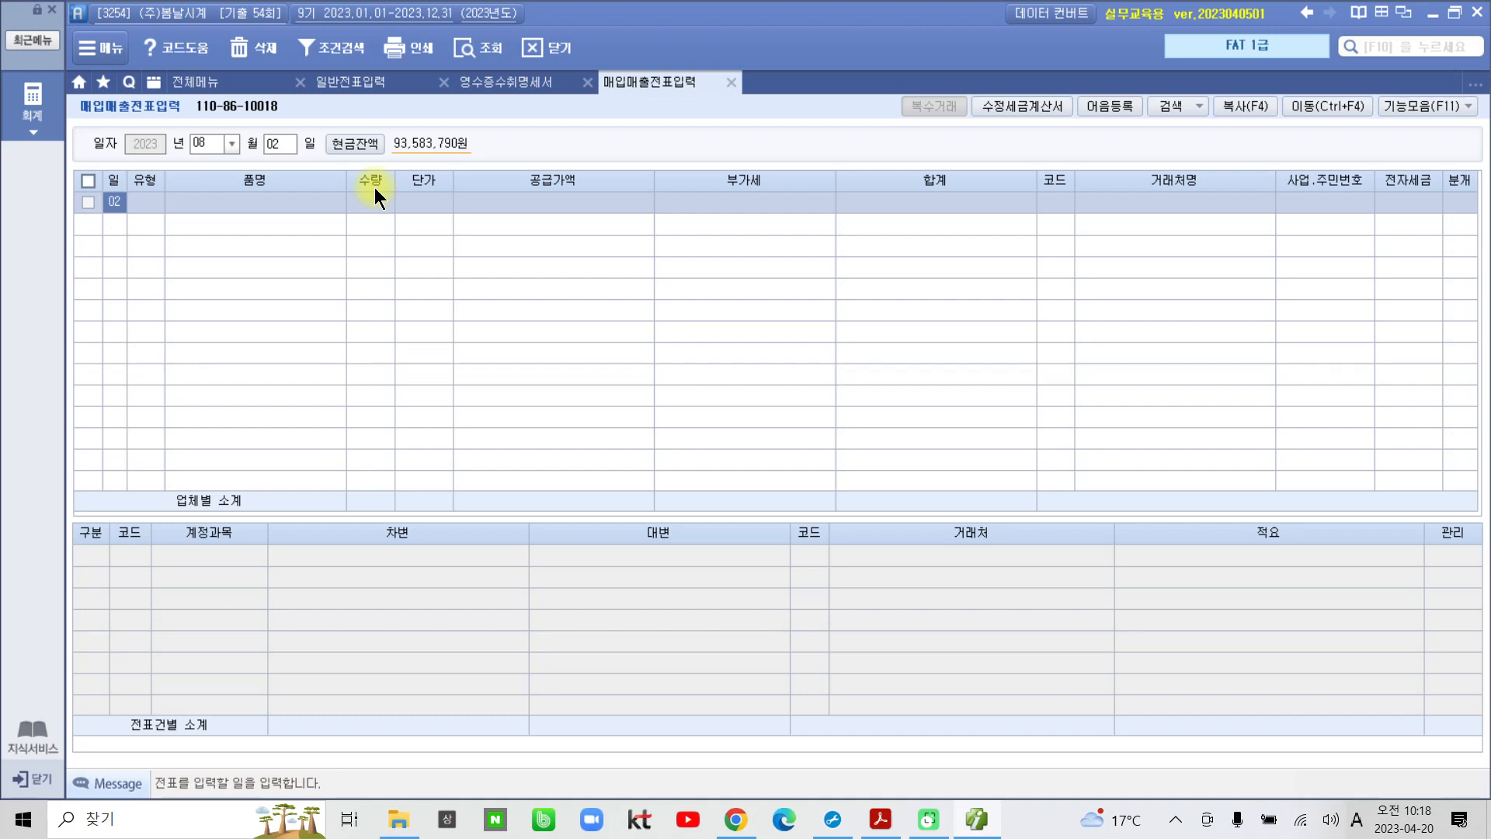
Start a sales line with tax type 11 과세 and the item name 인테리어시계.
key(Return)
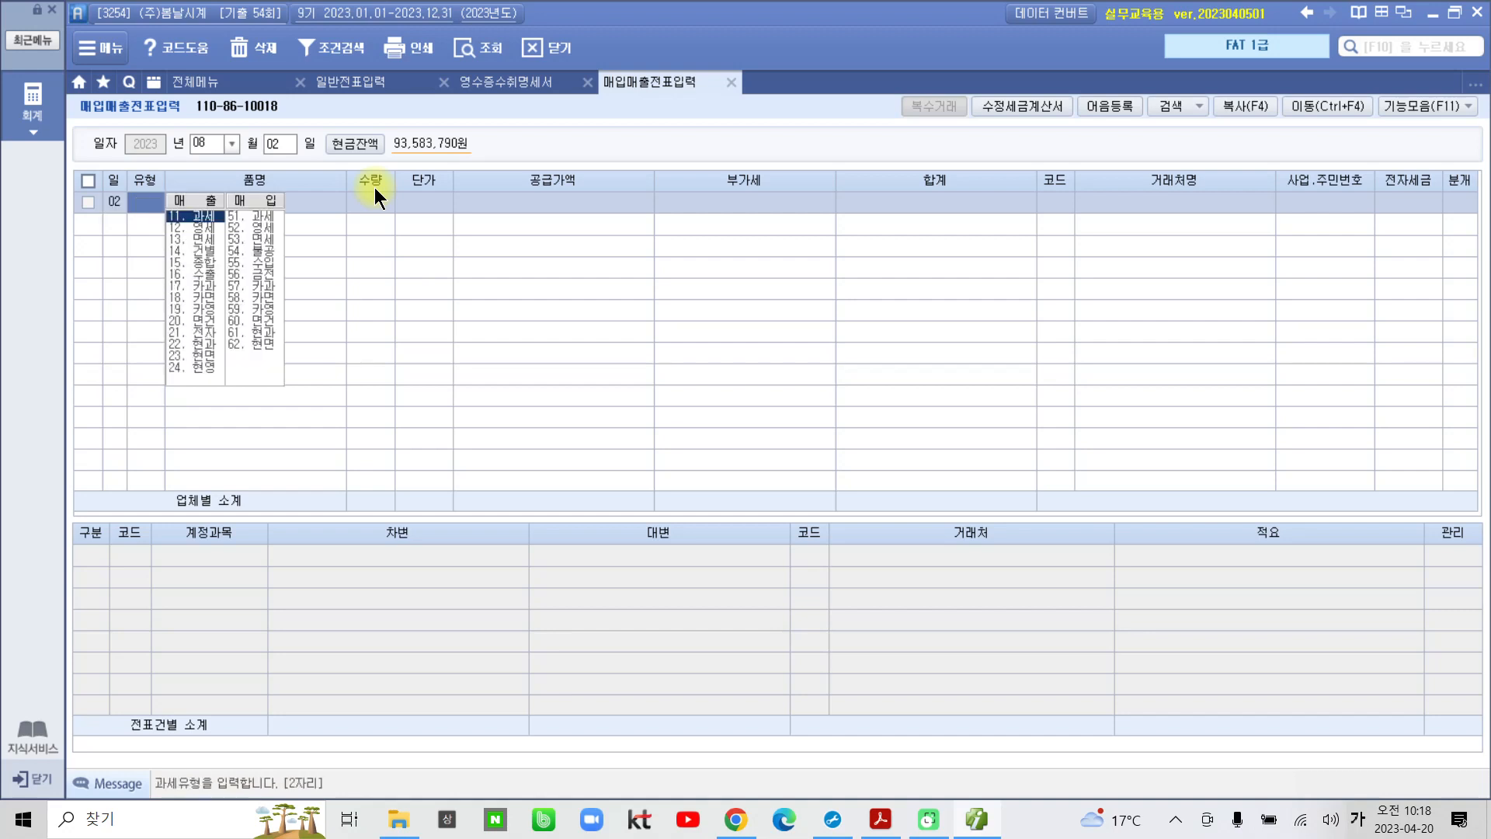
text(11)
key(Return)
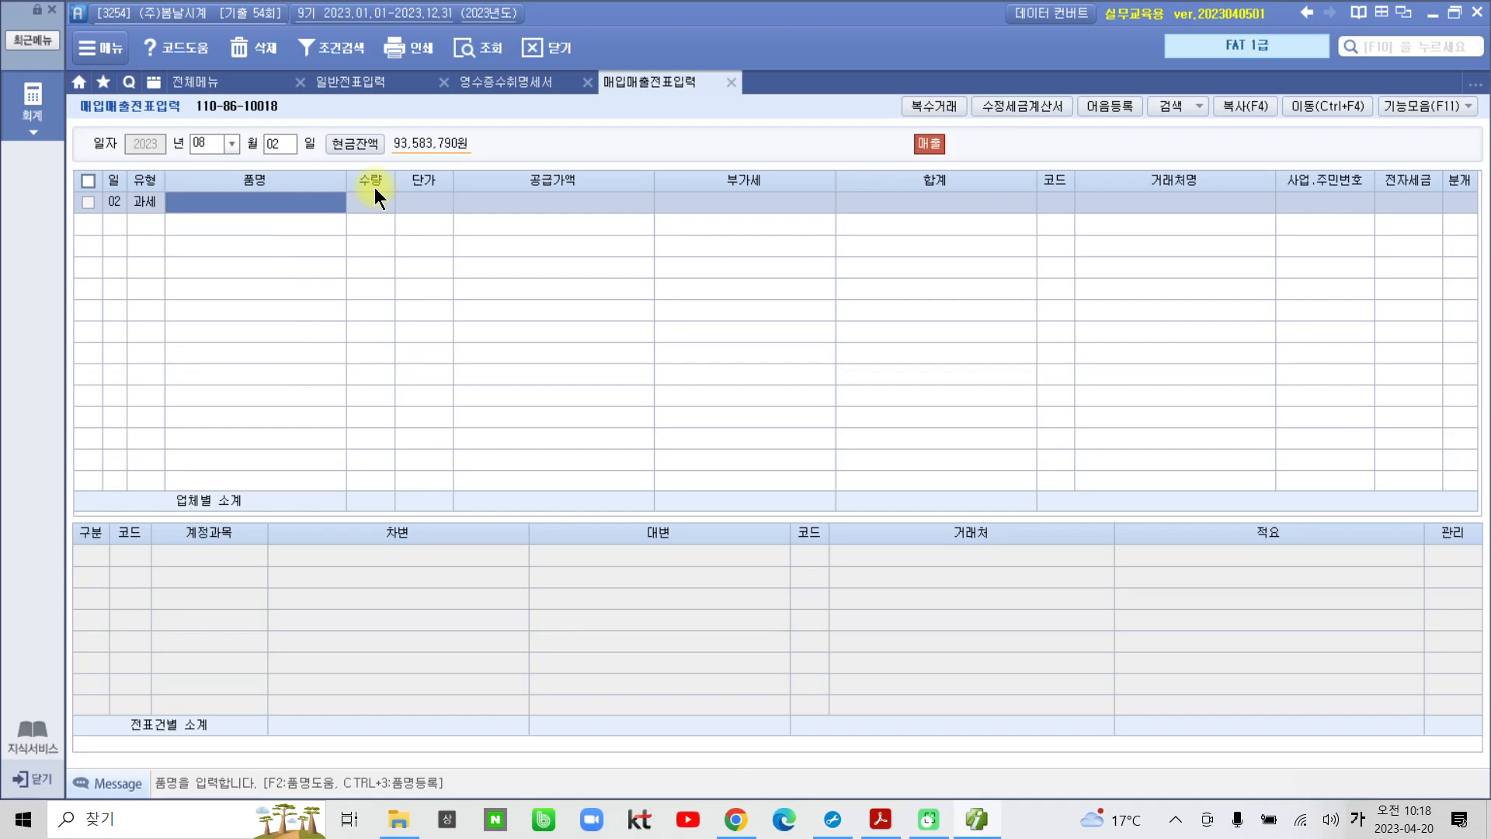
text(인테리어)
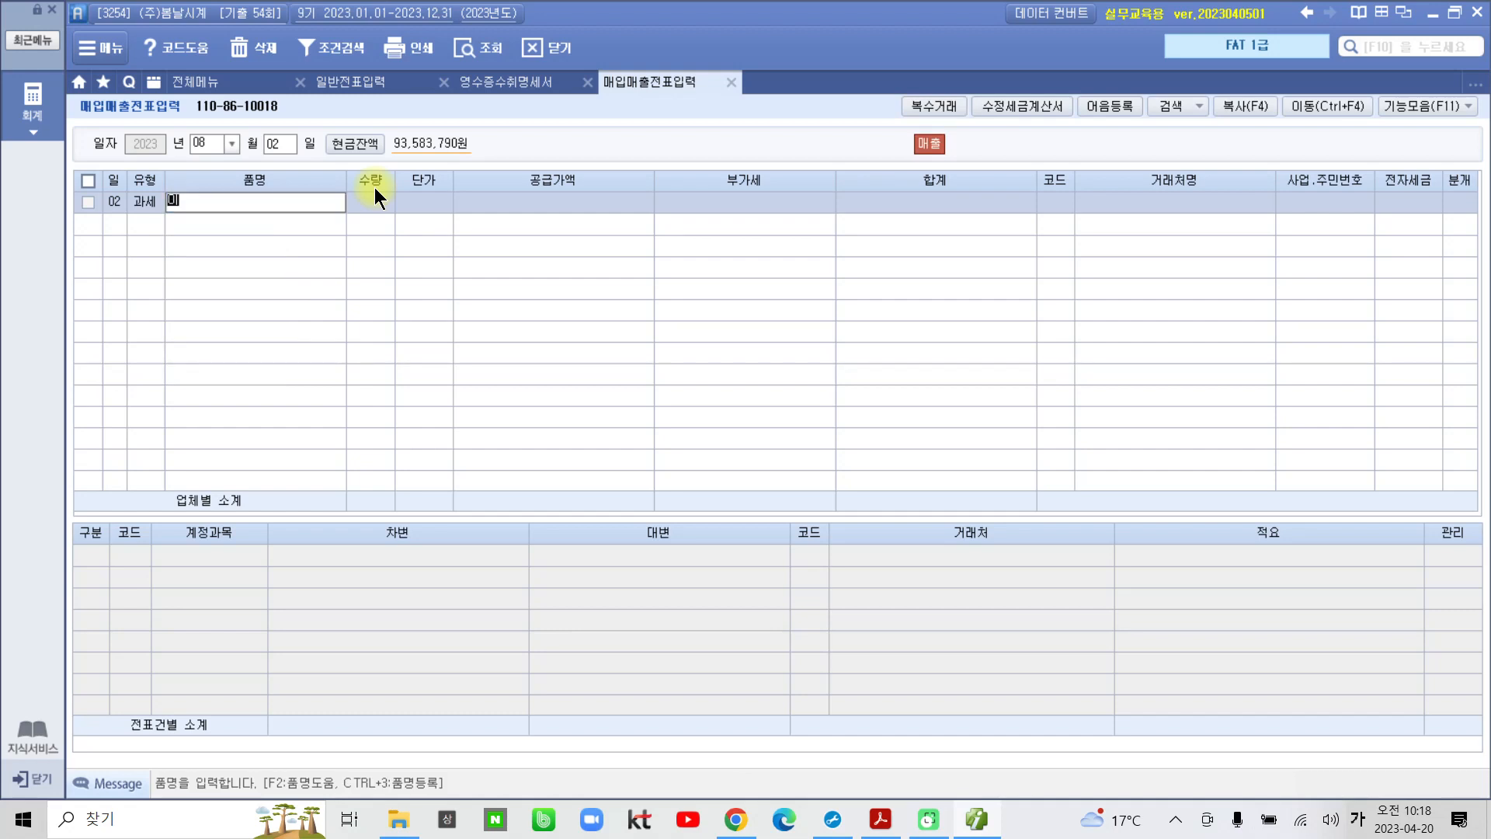
text(ㅓㅅ)
key(BackSpace)
key(BackSpace)
key(BackSpace)
text(ㅇㅓ시)
text(계)
key(Return)
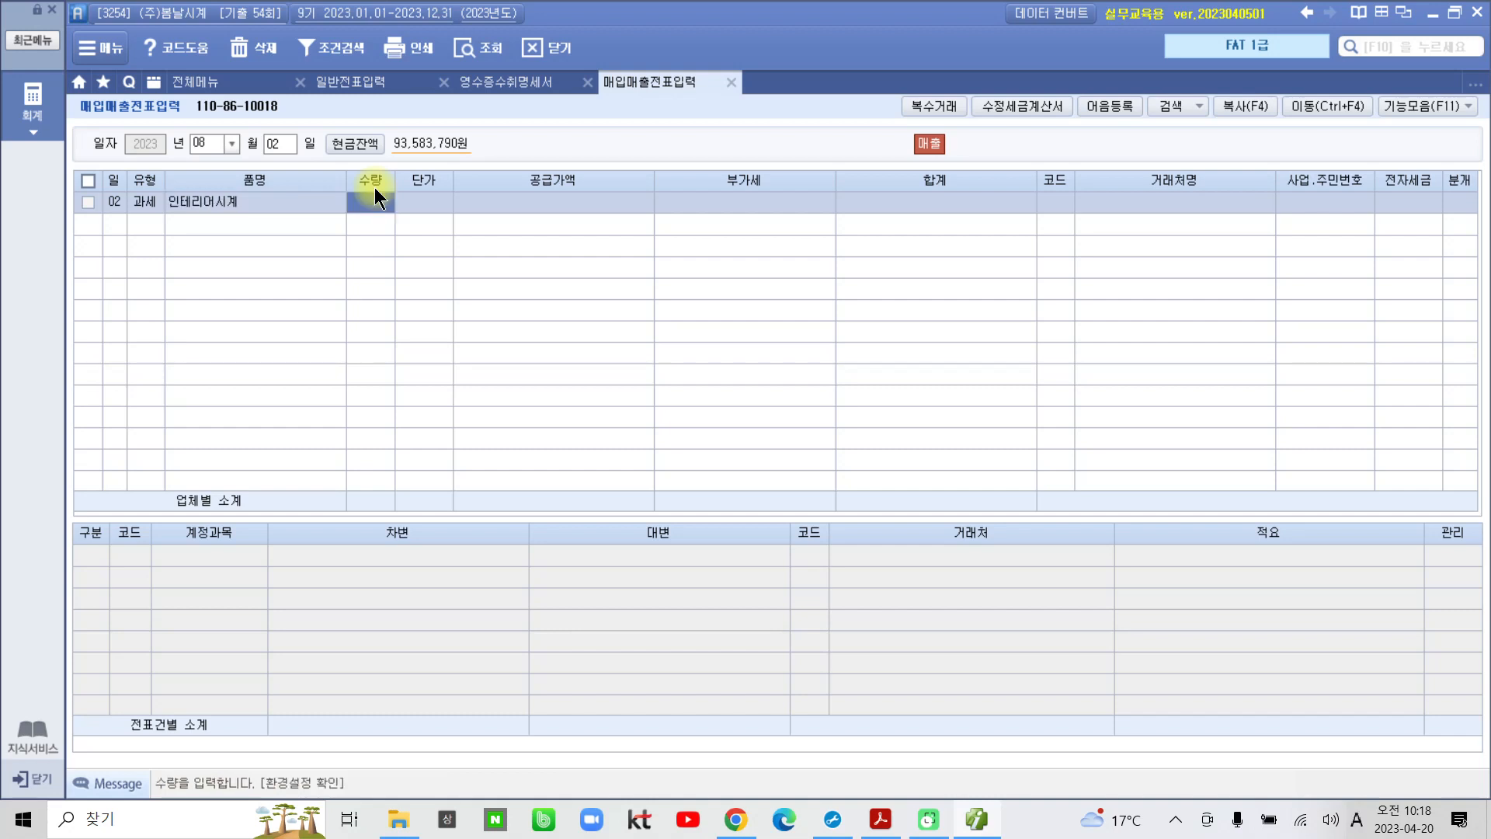
Enter quantity 50 and unit price 600,000 for the line, accepting the calculated supply amount and VAT.
text(50)
key(Return)
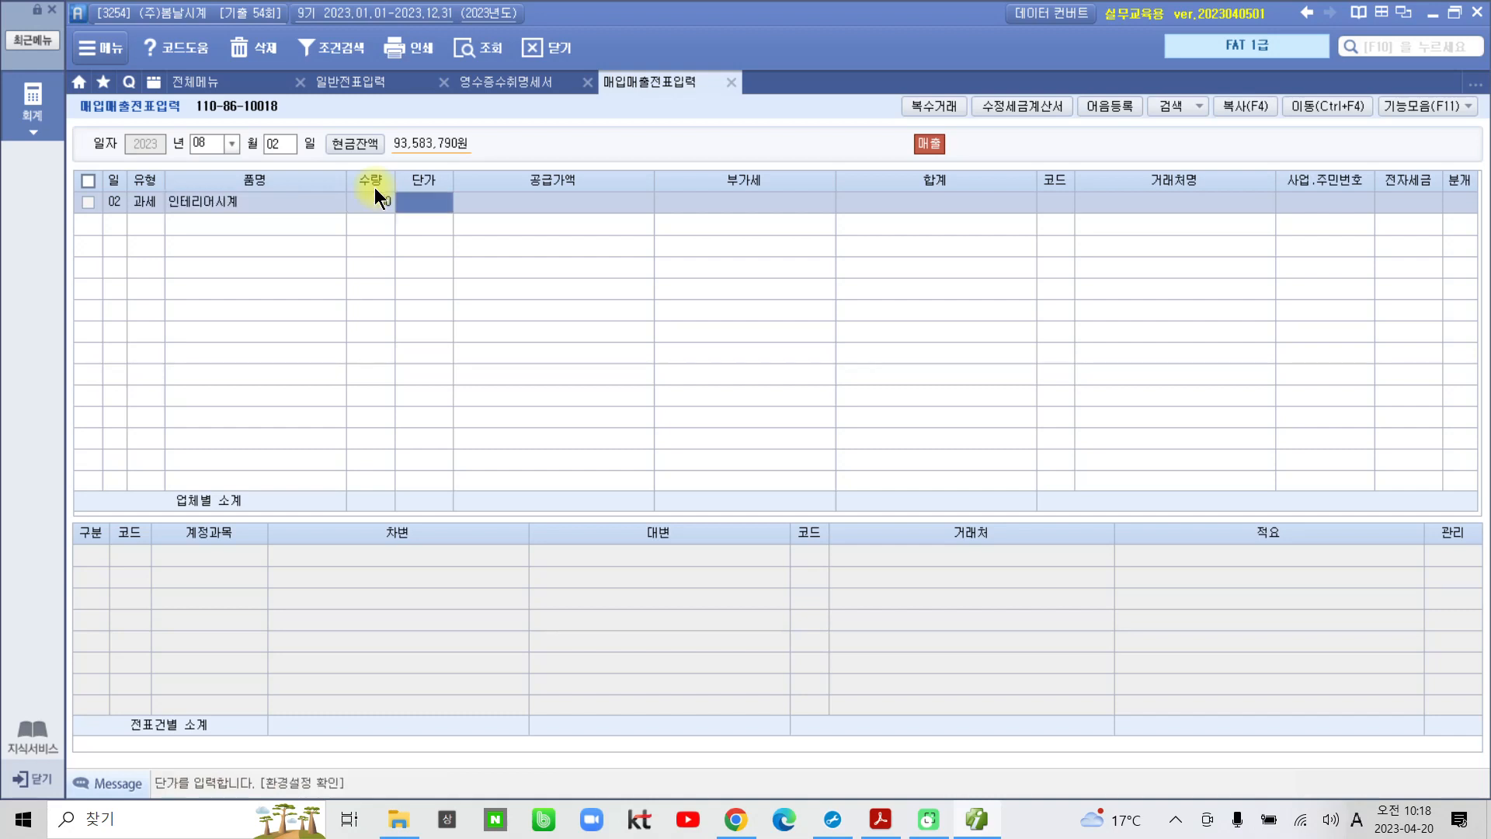
text(6000)
key(Return)
key(Return)
key(Return)
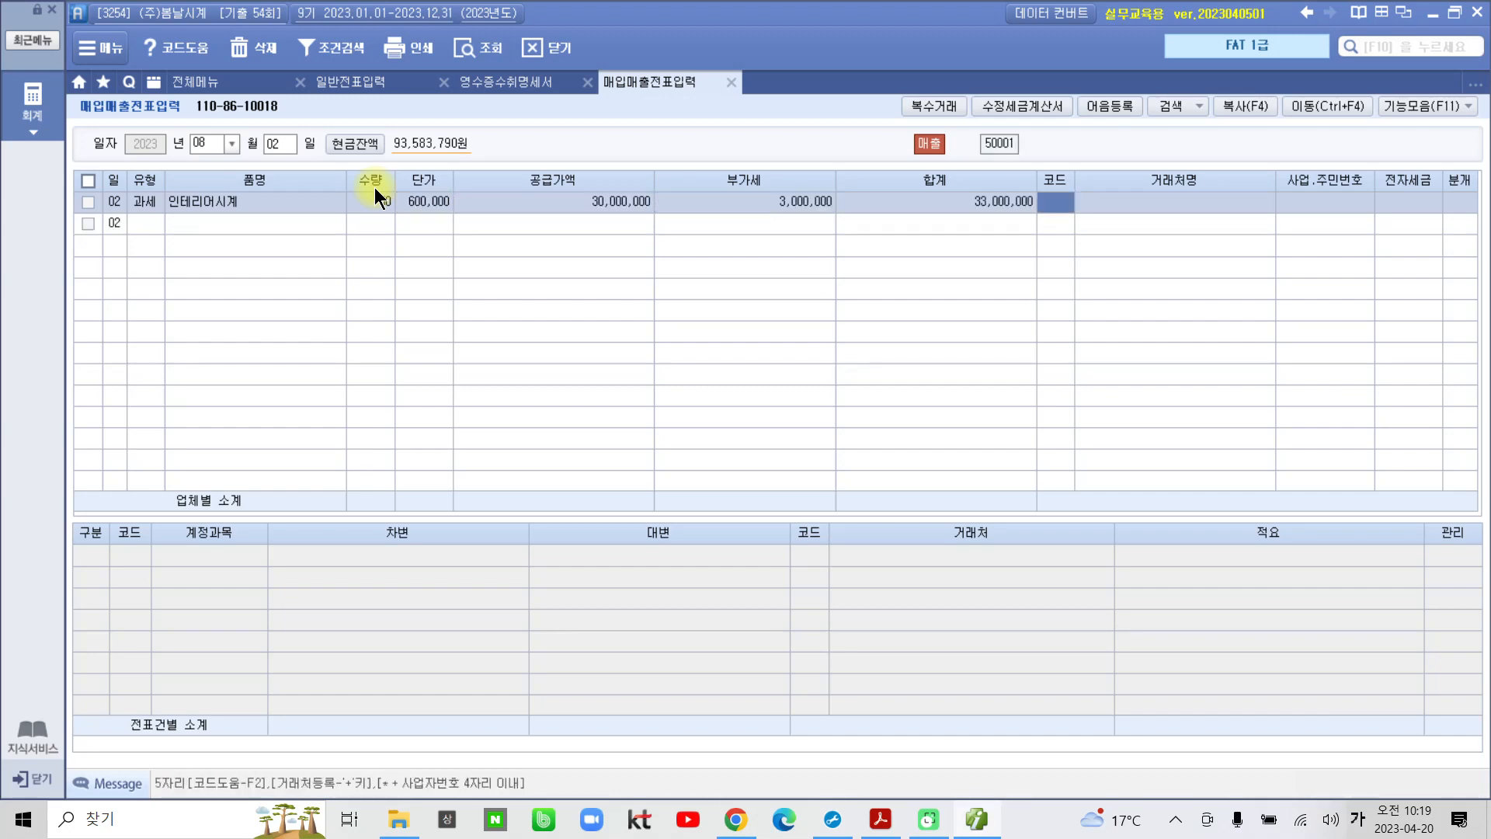
Assign (주)금빛마트 as the line's customer and leave the 전자세금 field blank.
text(금릴)
key(Return)
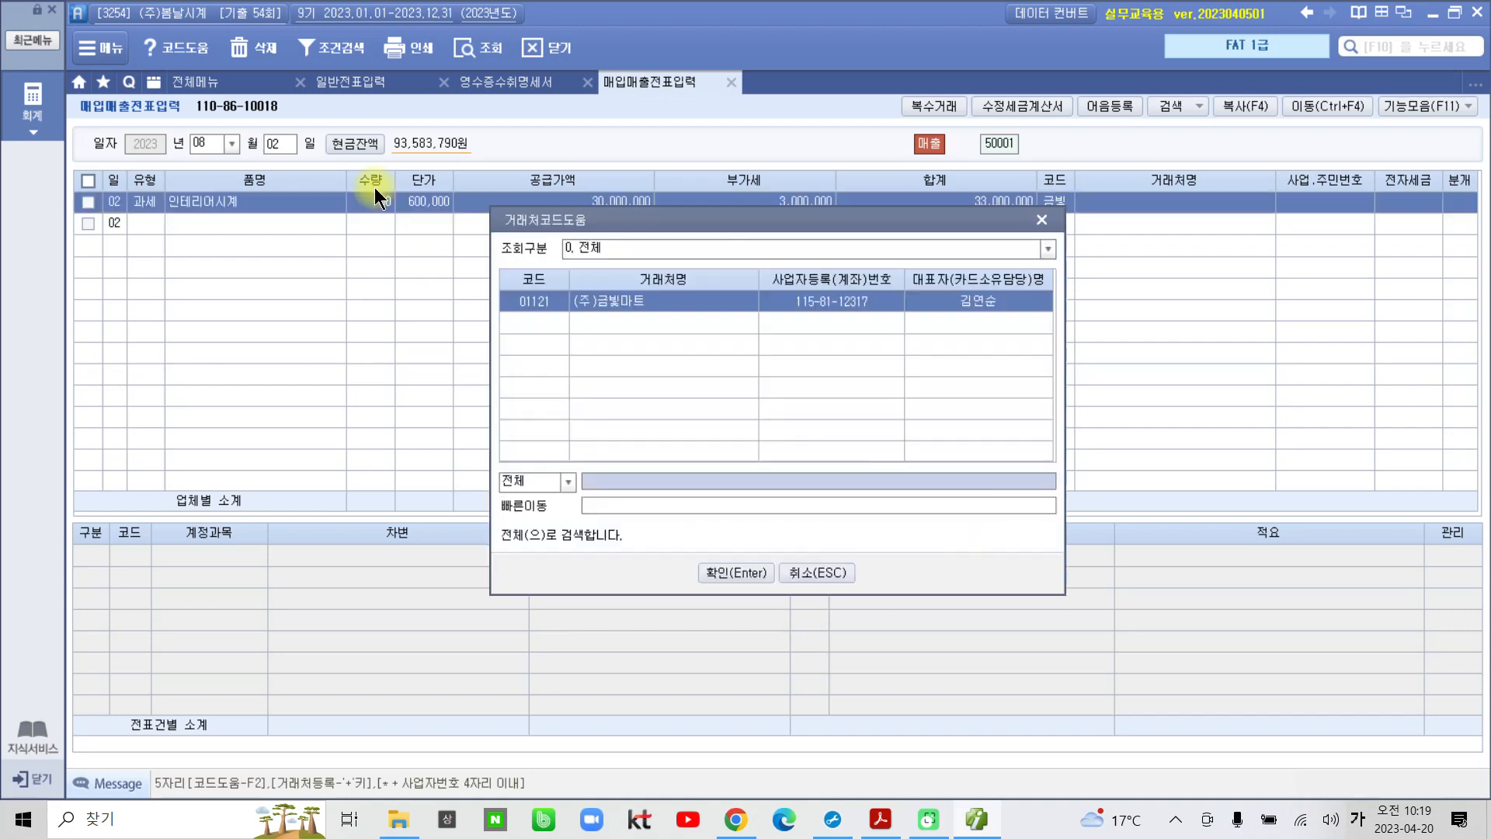
key(Return)
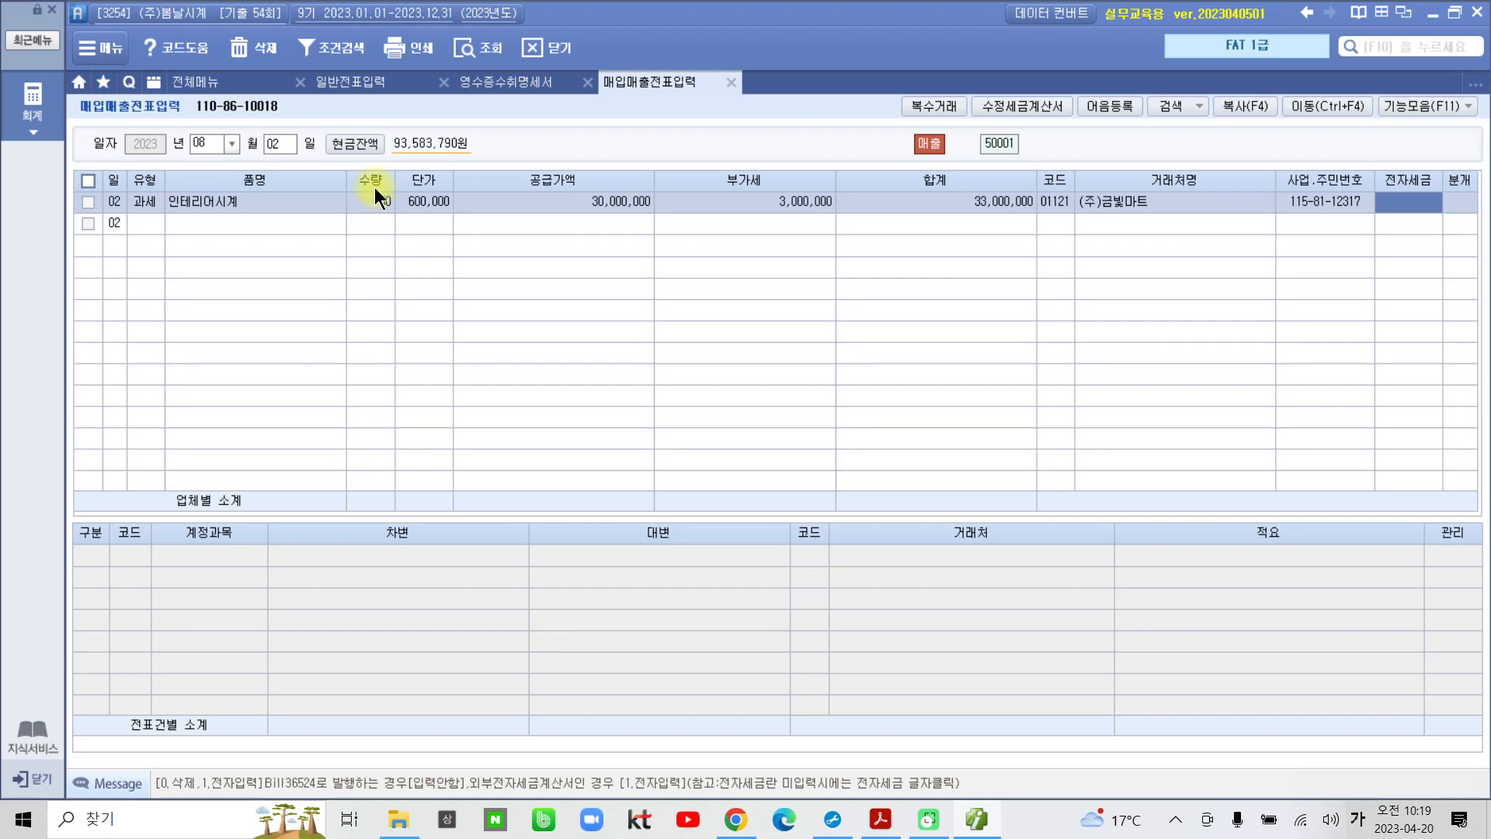
key(Return)
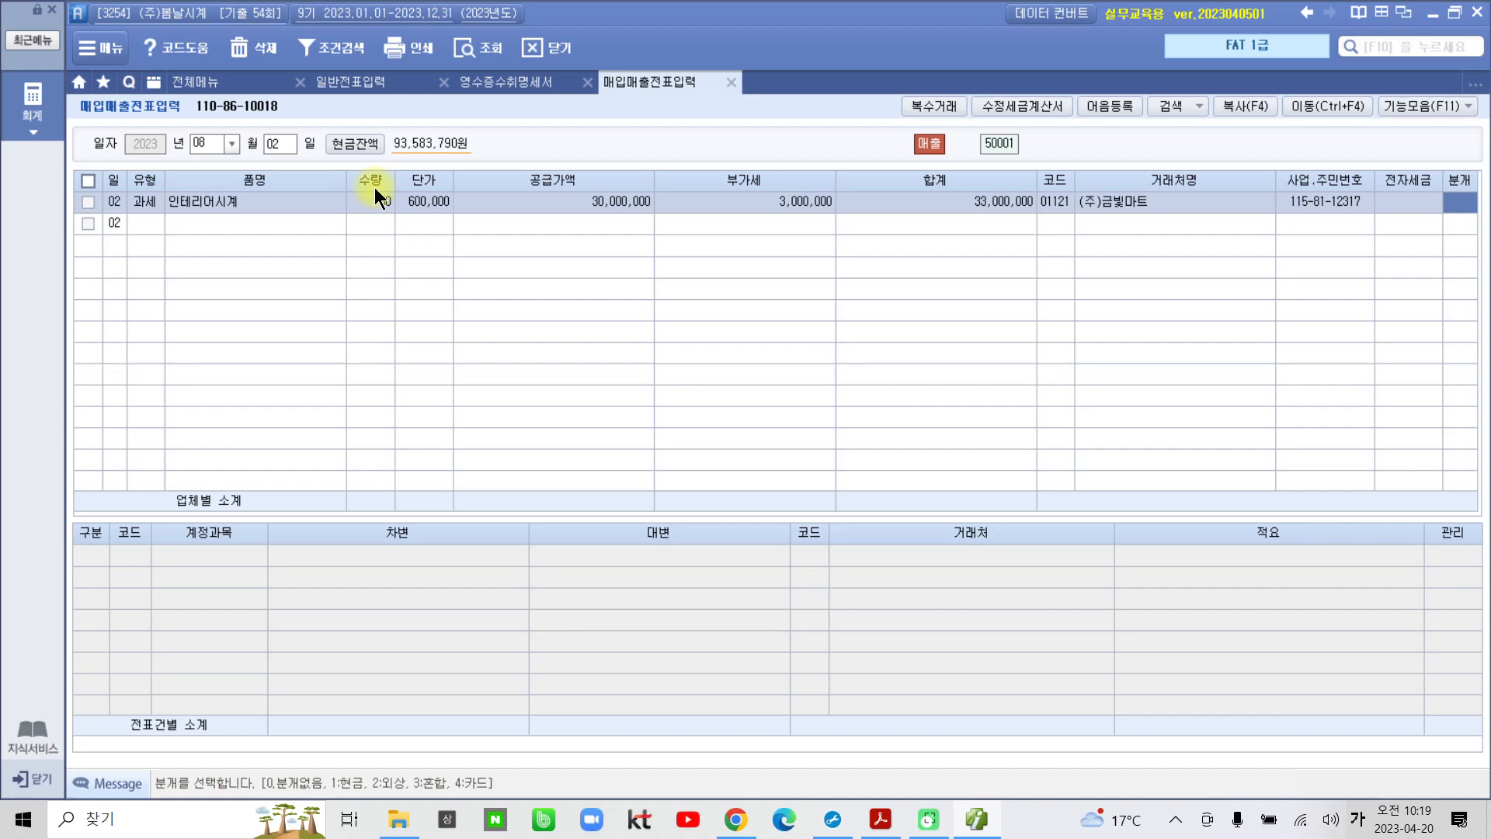
Set the line's journal type to 2 외상 and check the 외상매출금, 부가세예수금 and 상품매출 entries.
text(2)
key(Return)
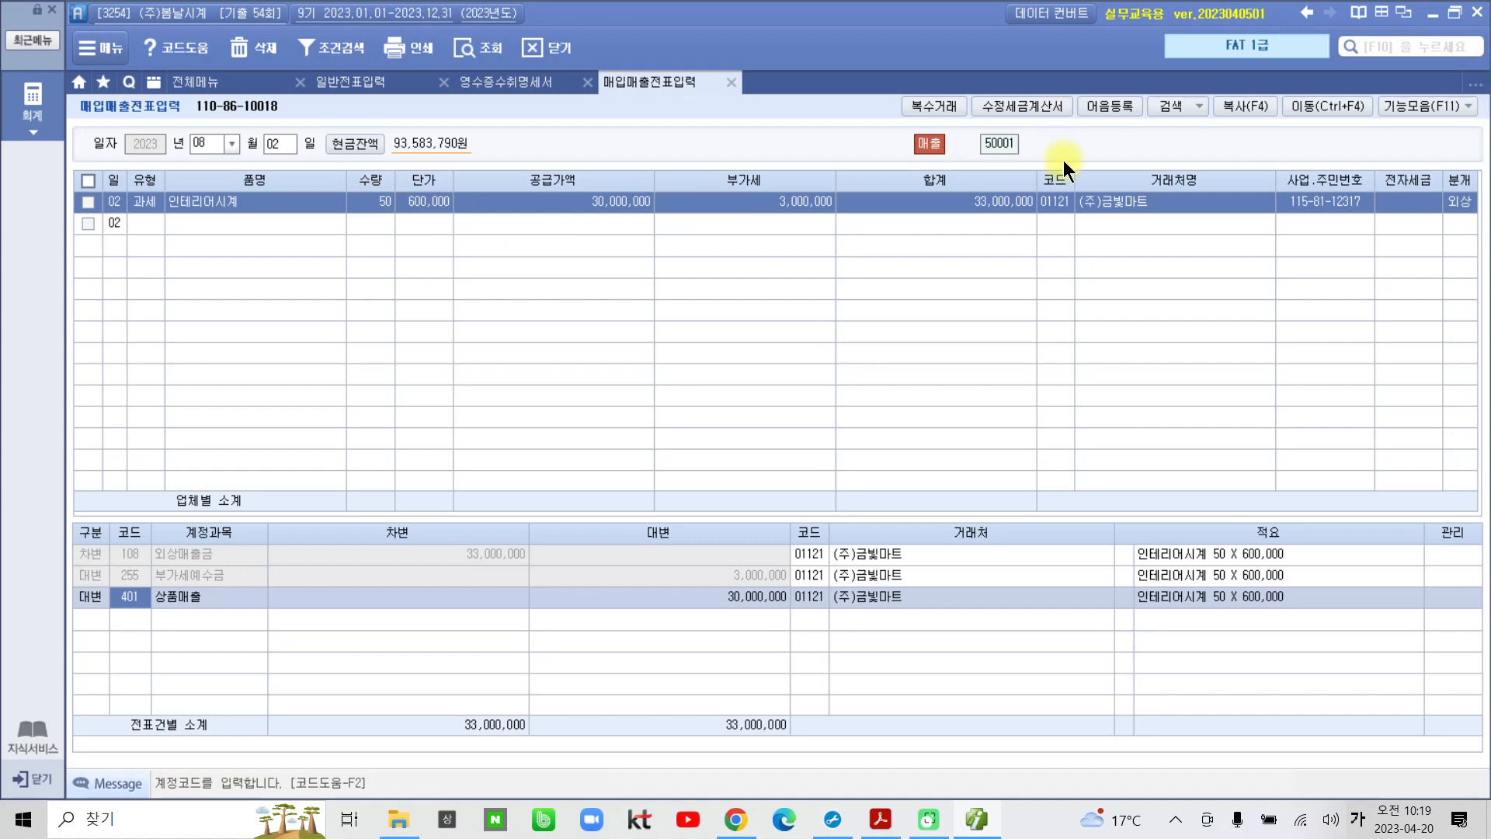
click(169, 553)
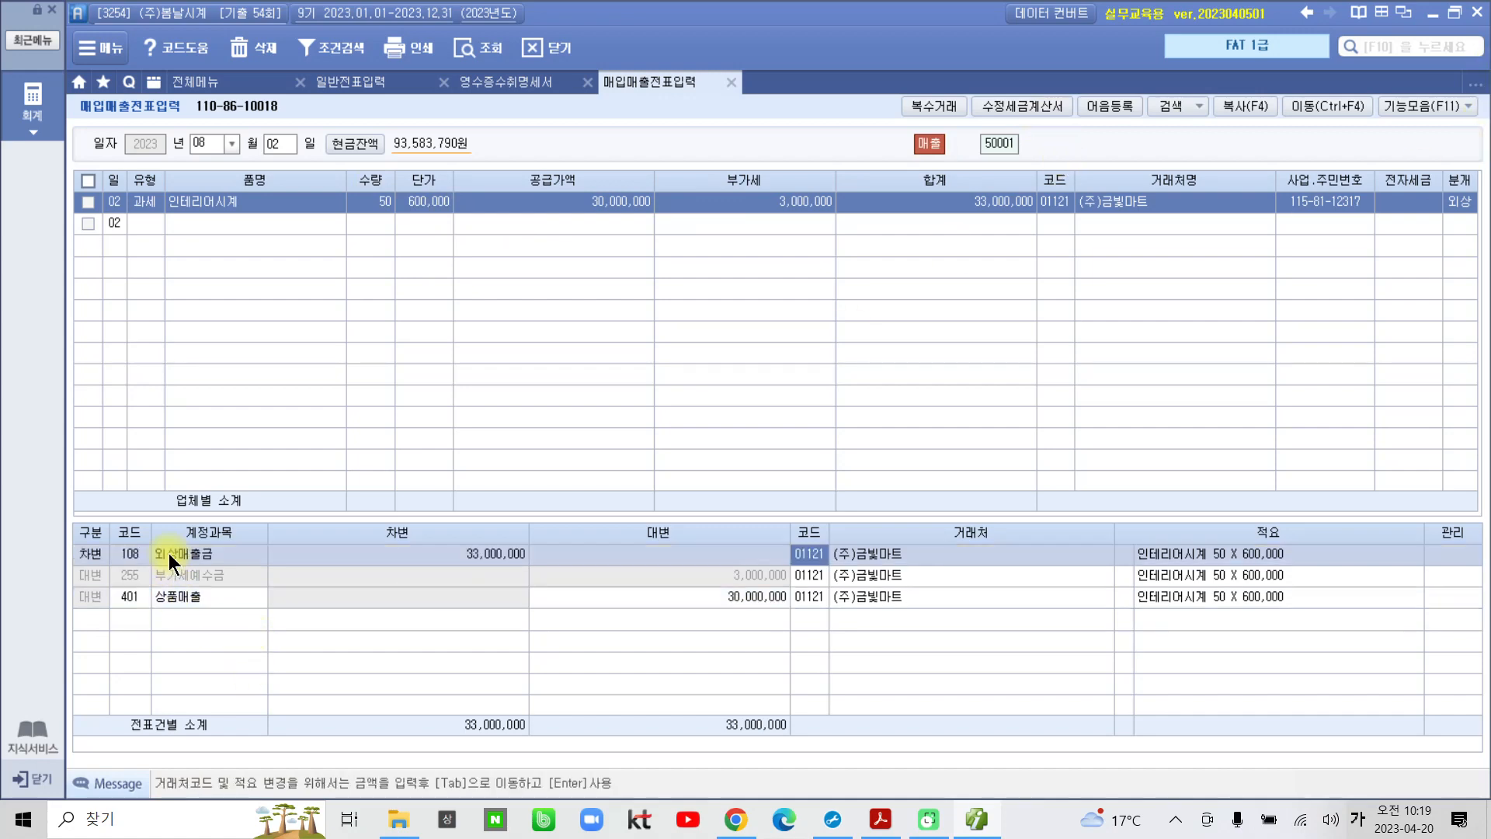
click(165, 577)
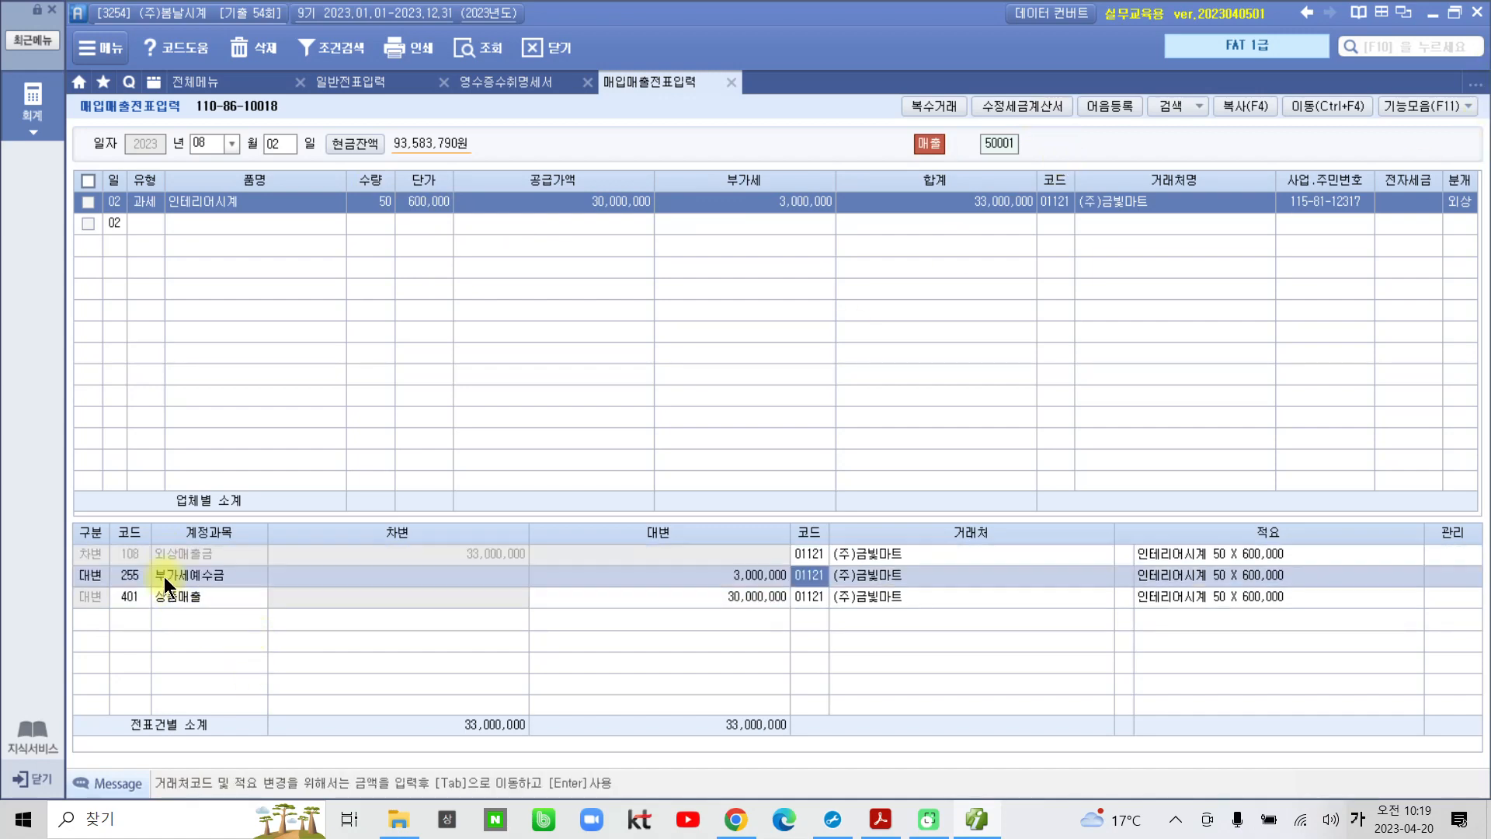
click(170, 598)
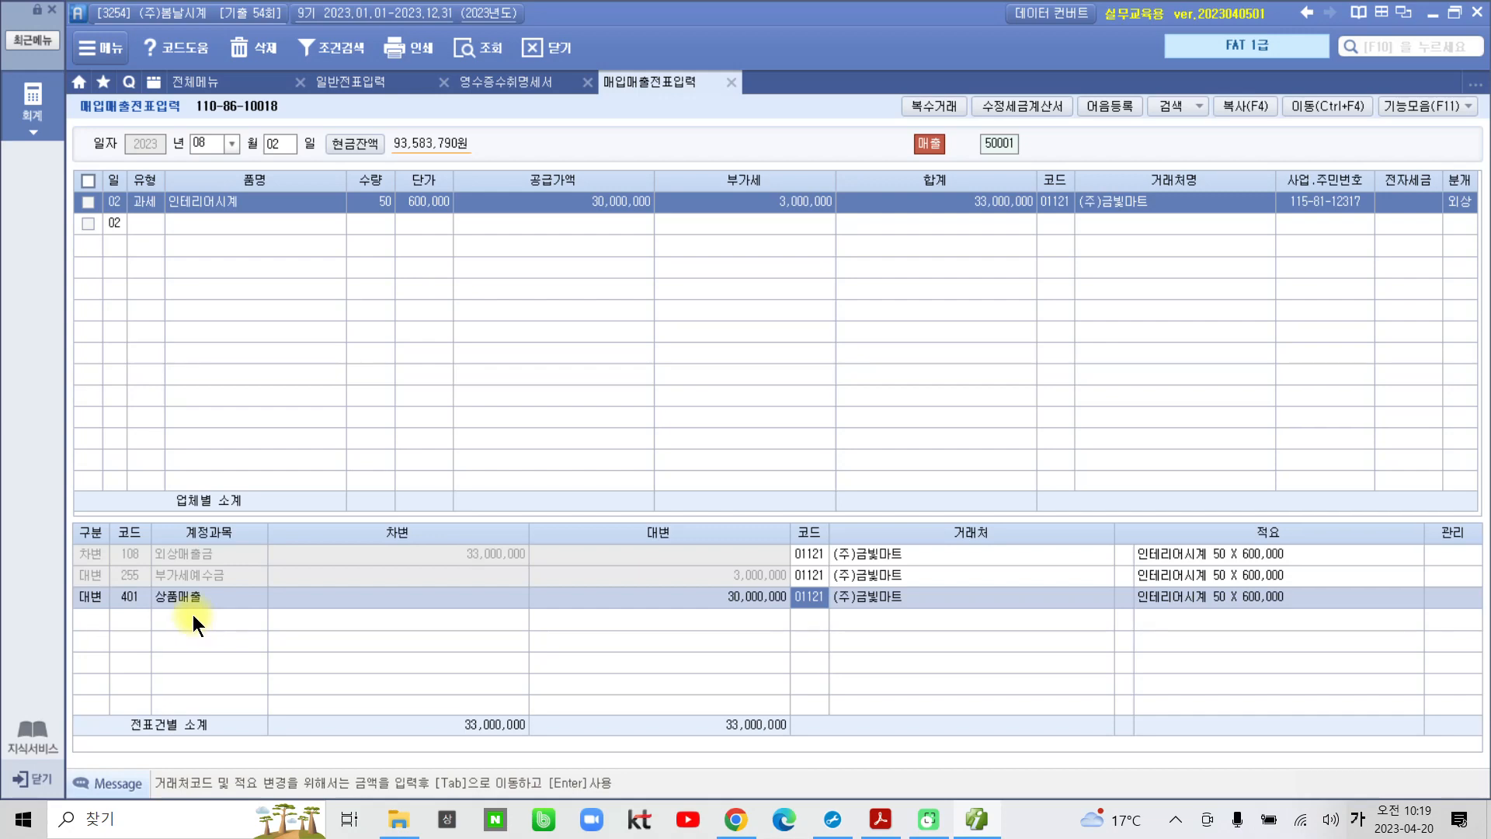
Open 전자세금계산서 발행 및 내역관리 and retrieve sales for all customers from 2023-08-02 to 2023-08-02.
click(33, 113)
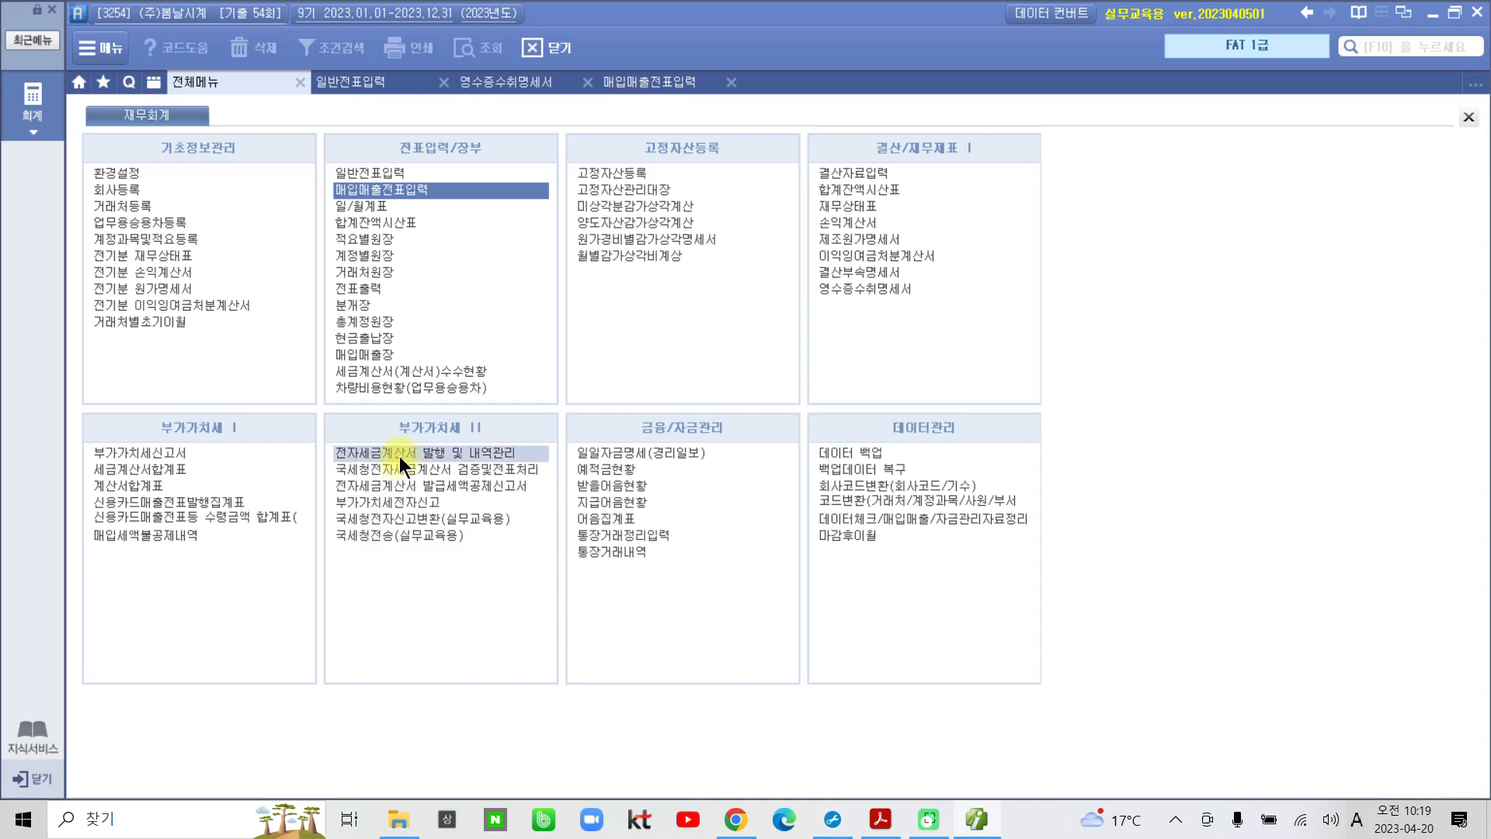
click(476, 452)
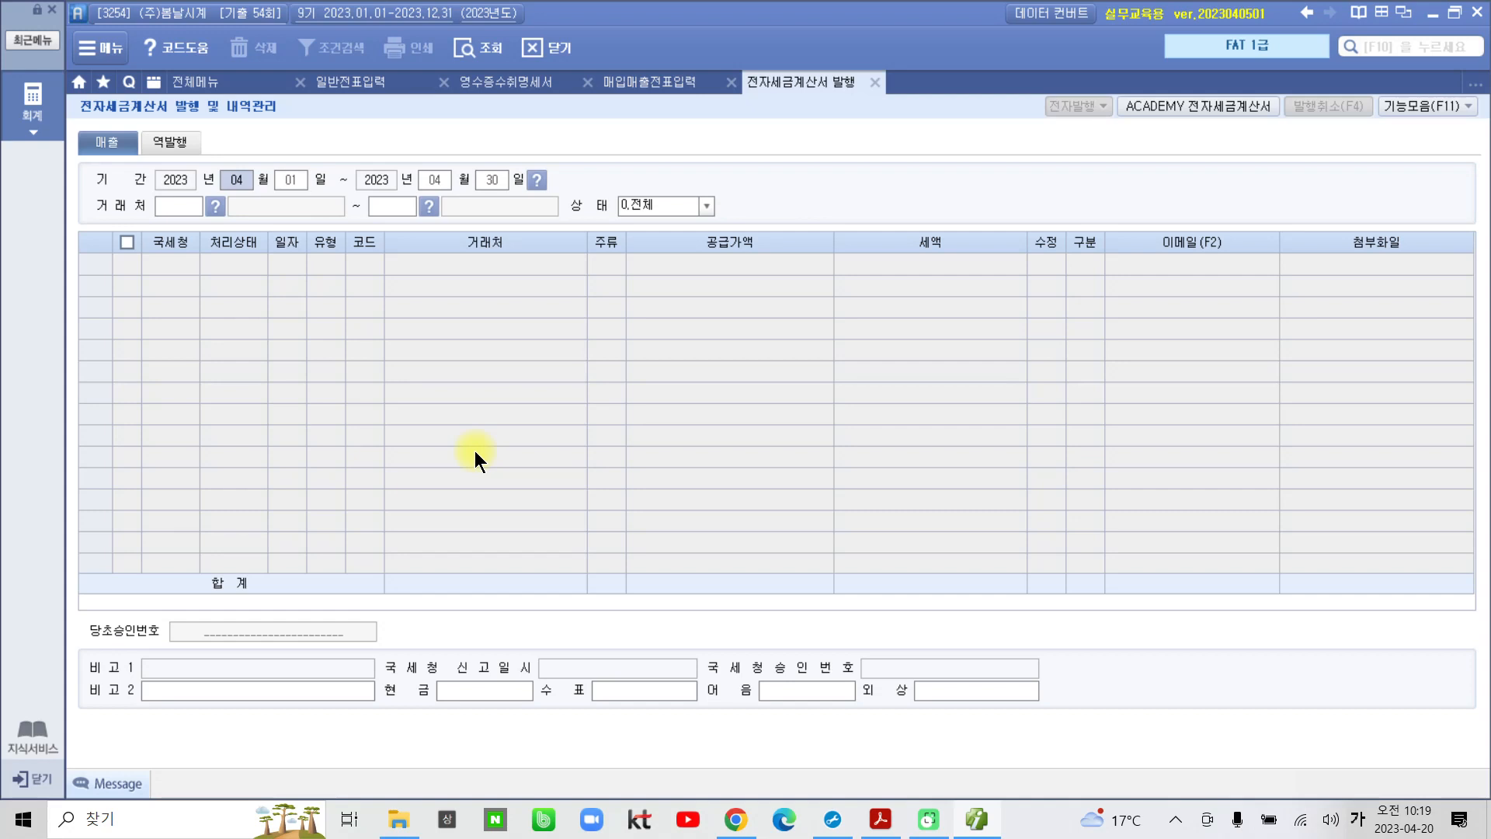
text(08)
key(Return)
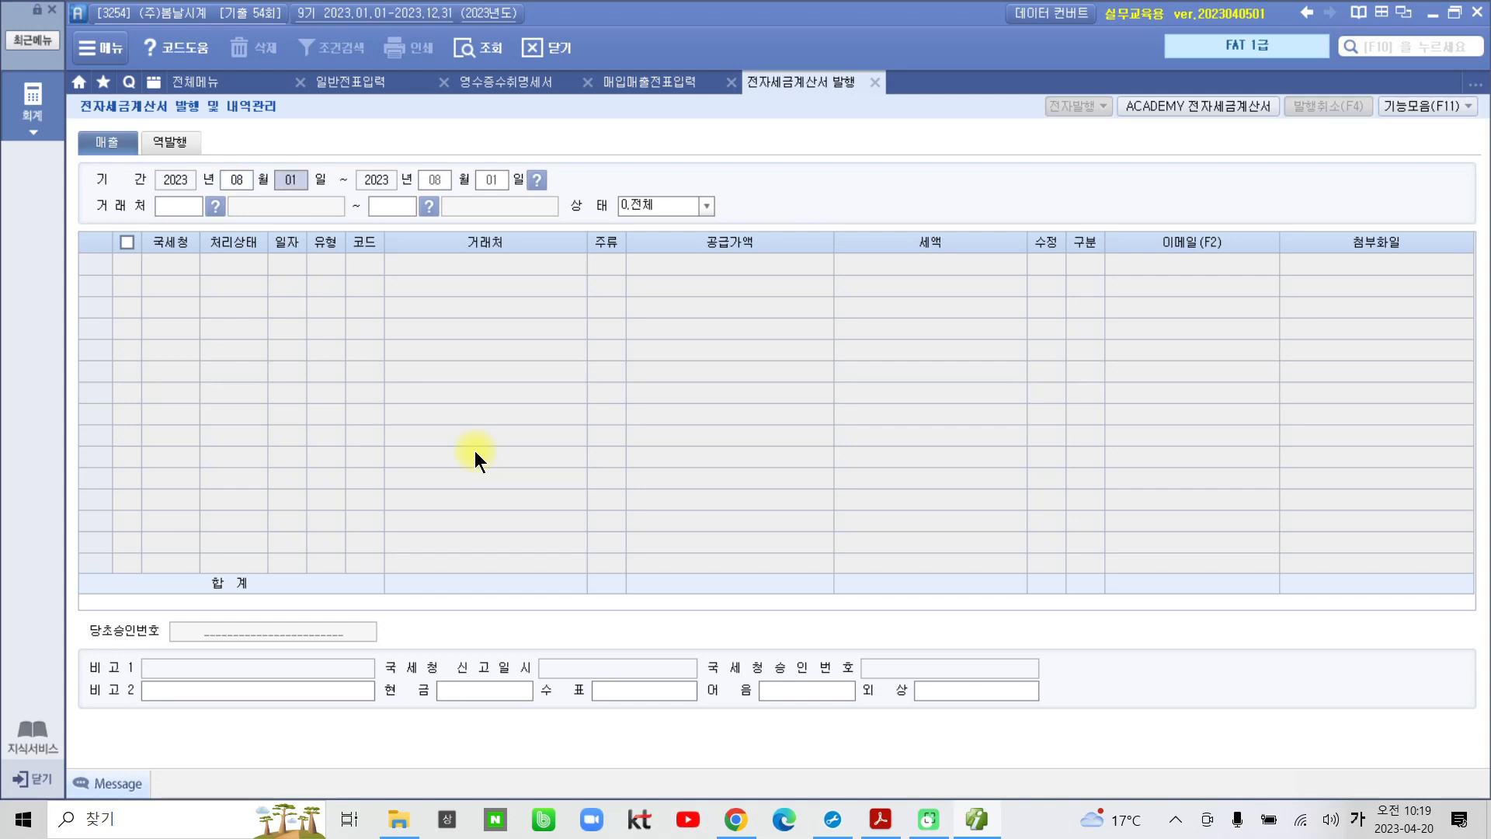
text(02)
key(Return)
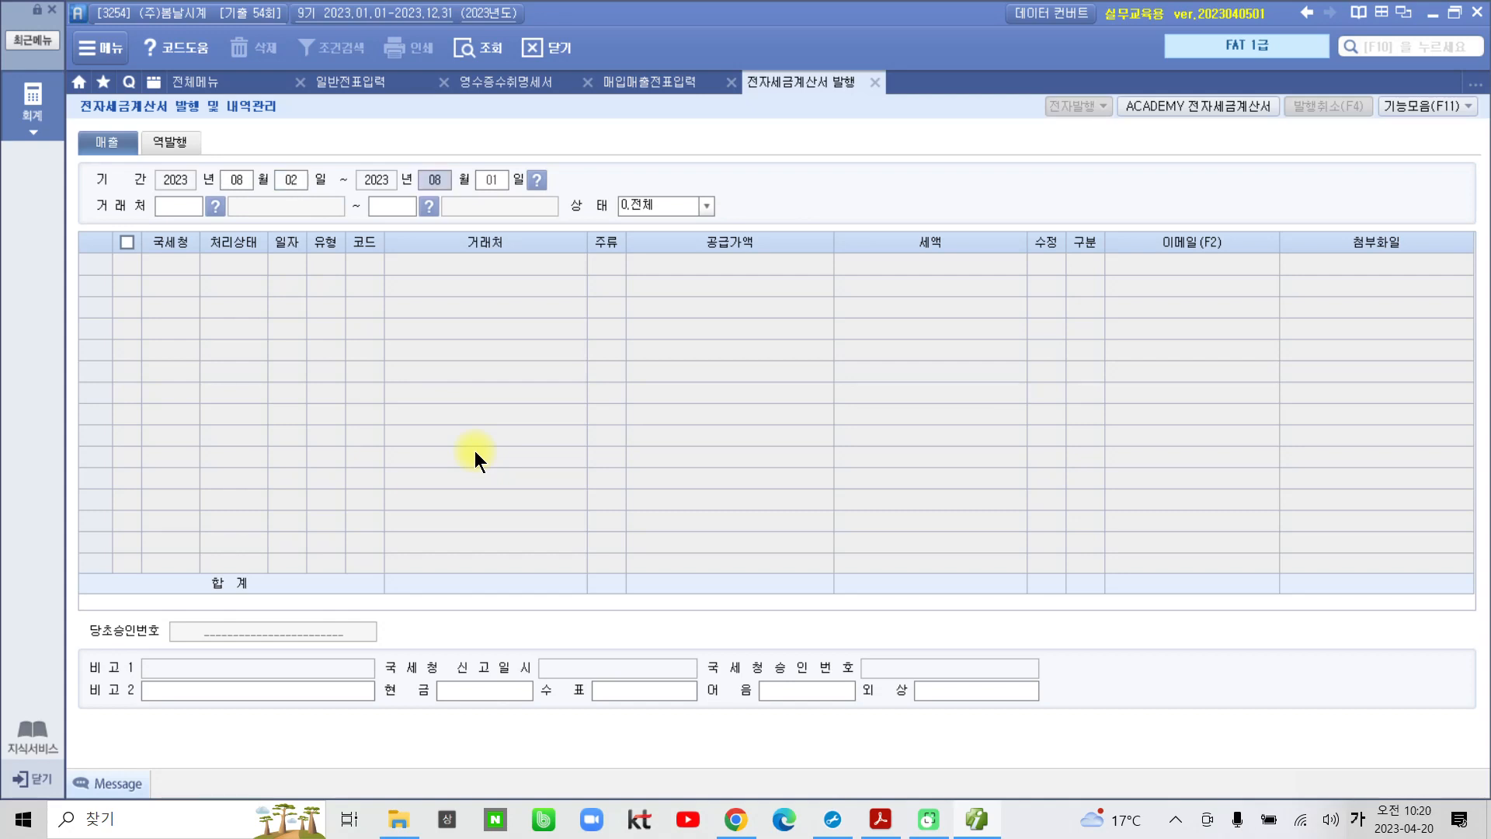
key(Return)
text(2)
key(Return)
key(Return)
key(Return)
key(Return)
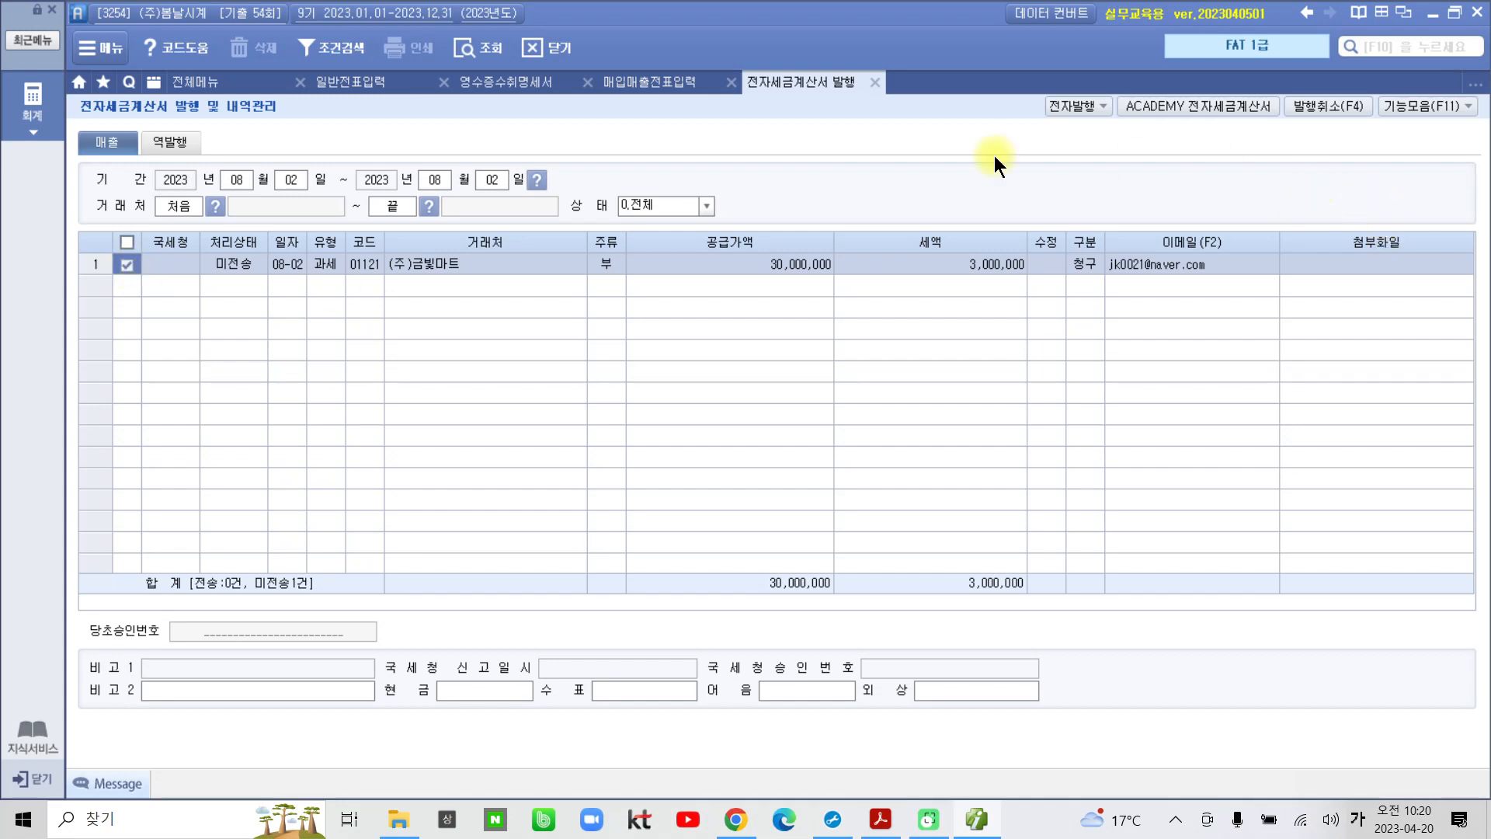
Issue the electronic tax invoice for the selected (주)금빛마트 sale, logging in with the prefilled credentials.
click(1075, 101)
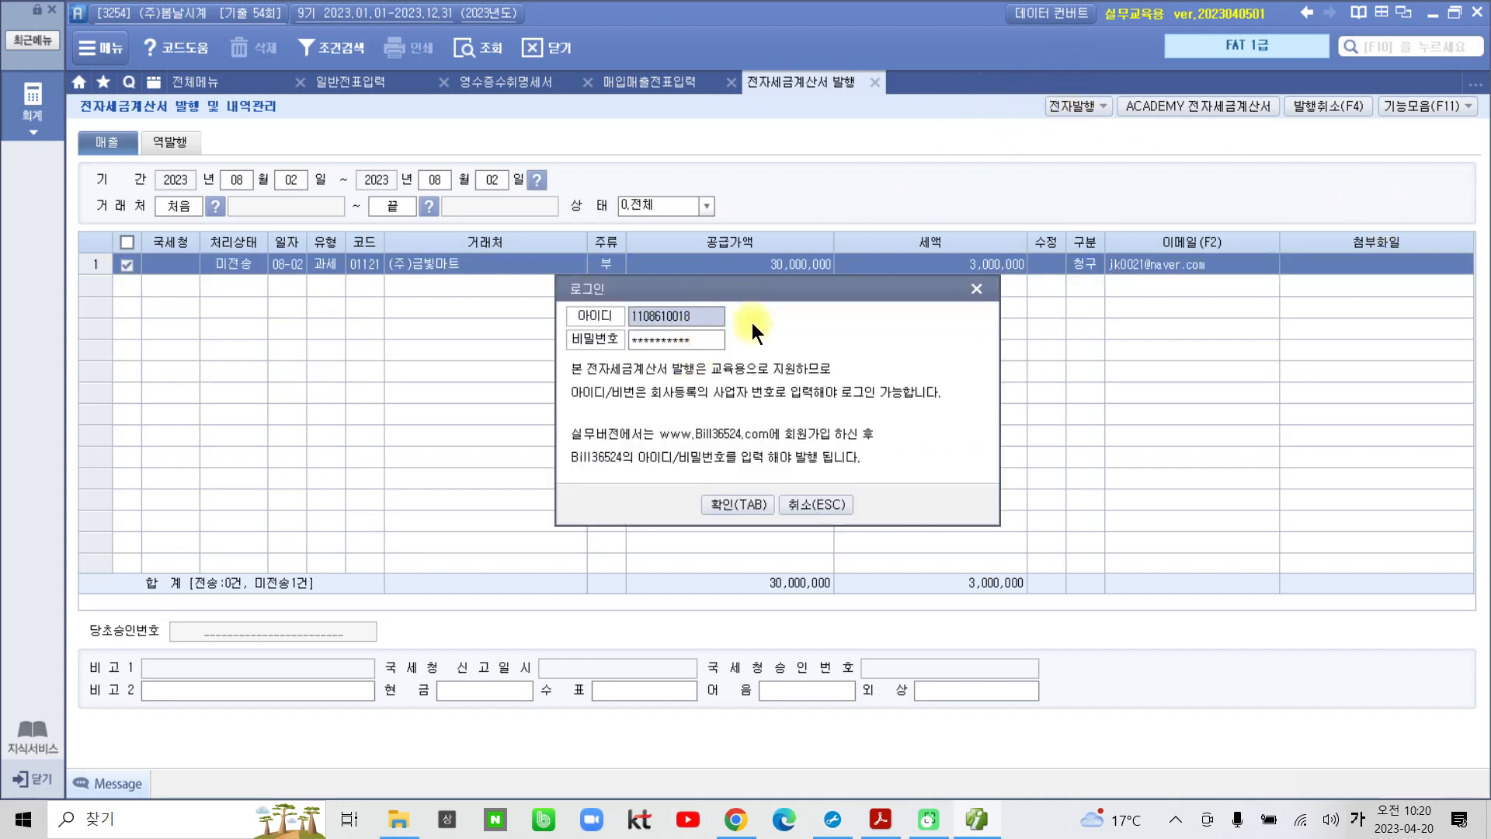
click(720, 501)
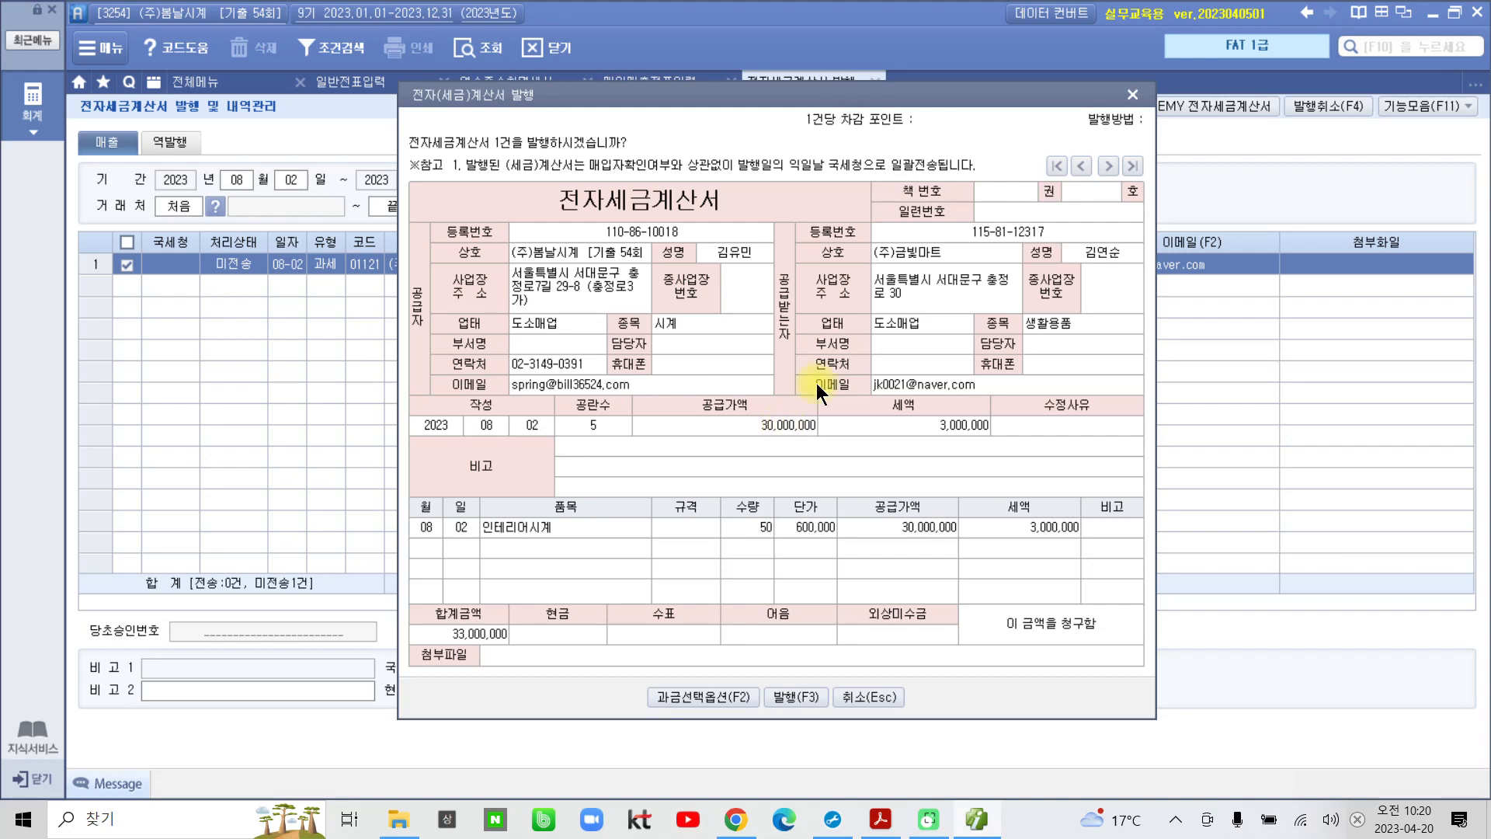
click(795, 695)
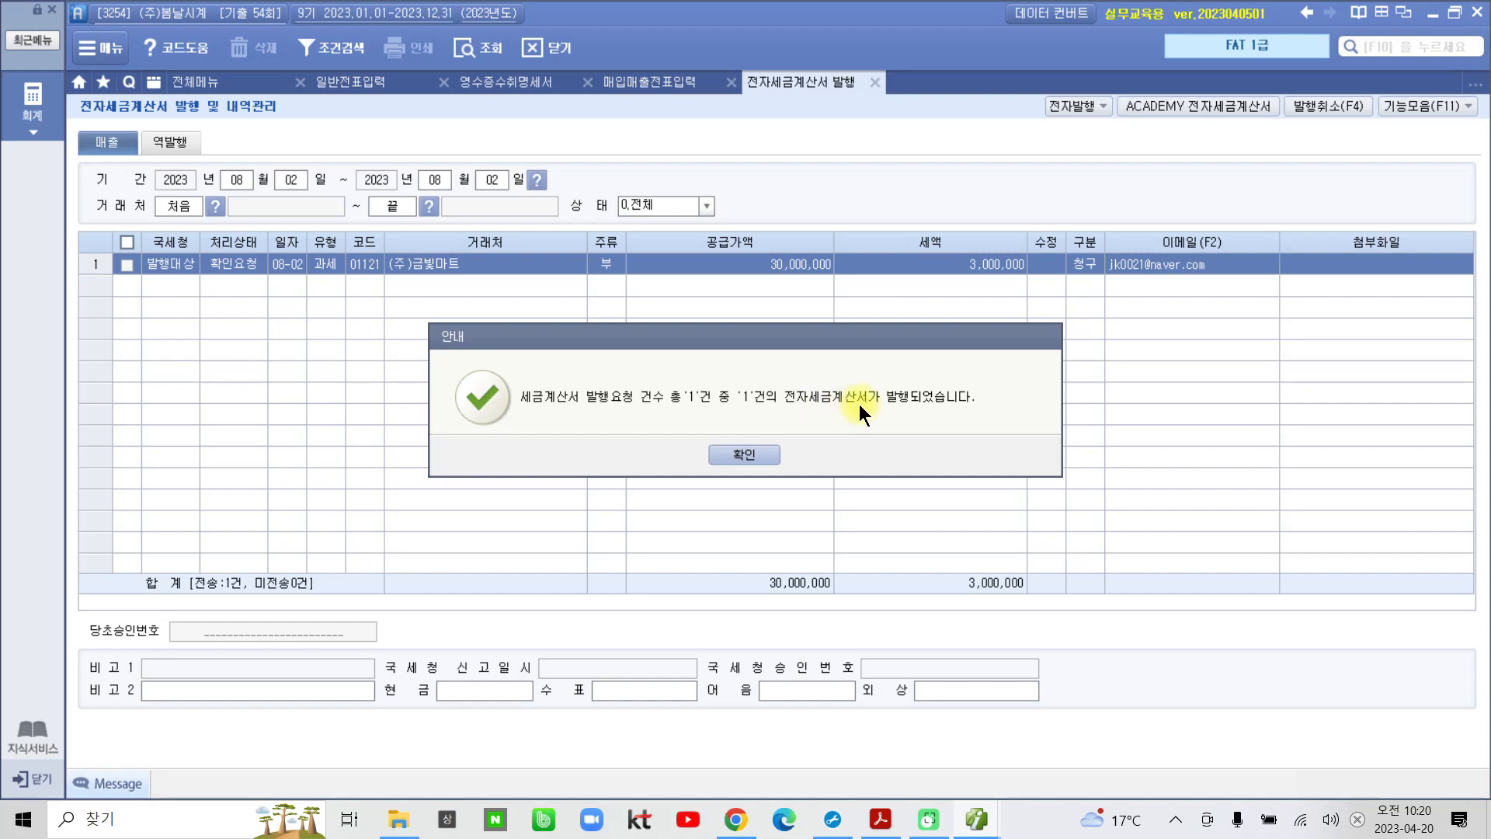
click(746, 454)
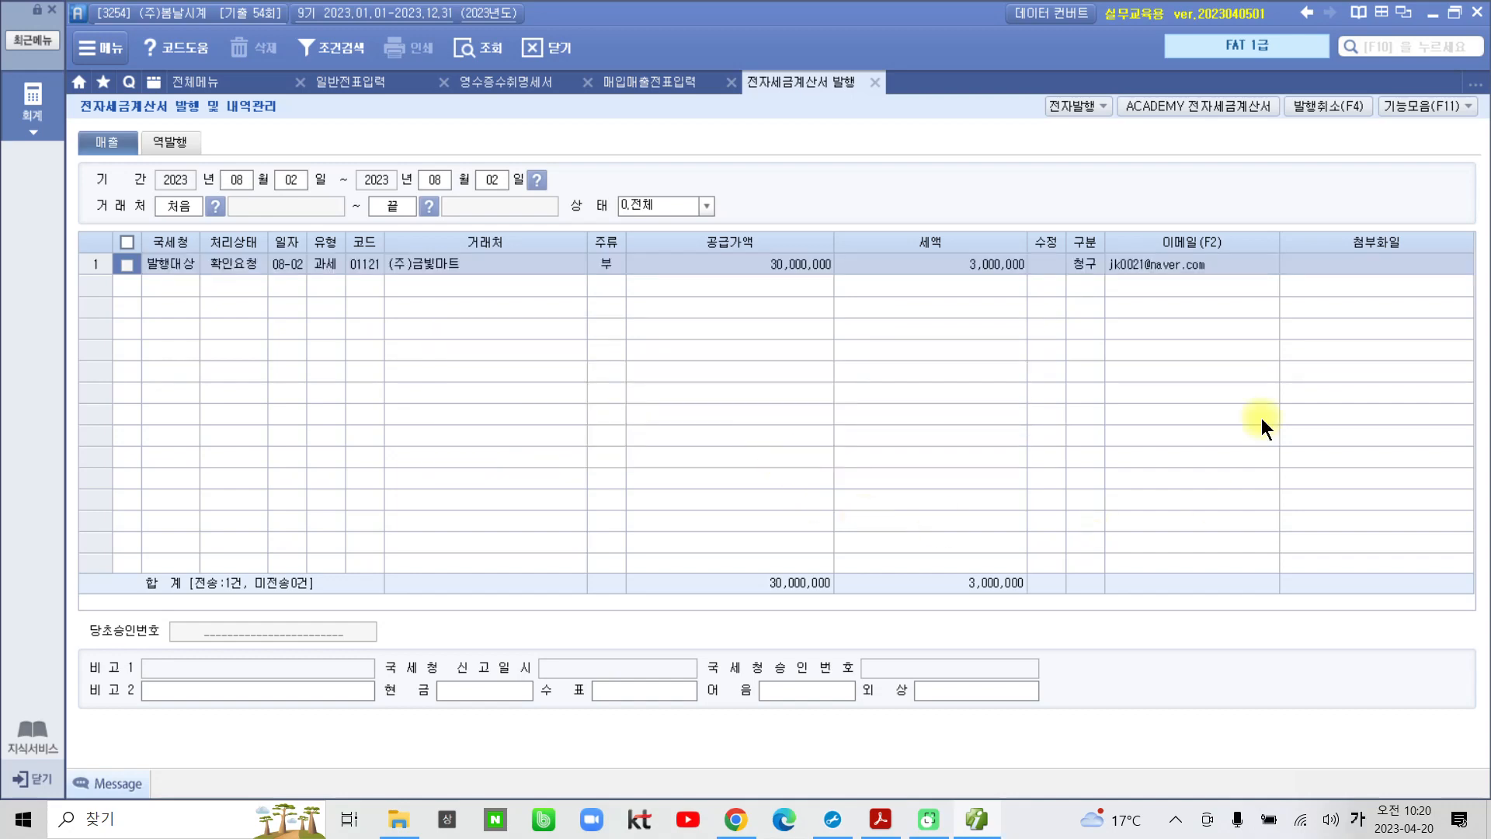
Log in to ACADEMY 전자세금계산서 with the prefilled credentials and list the untransmitted sales invoices for 2023-08-02.
click(1216, 105)
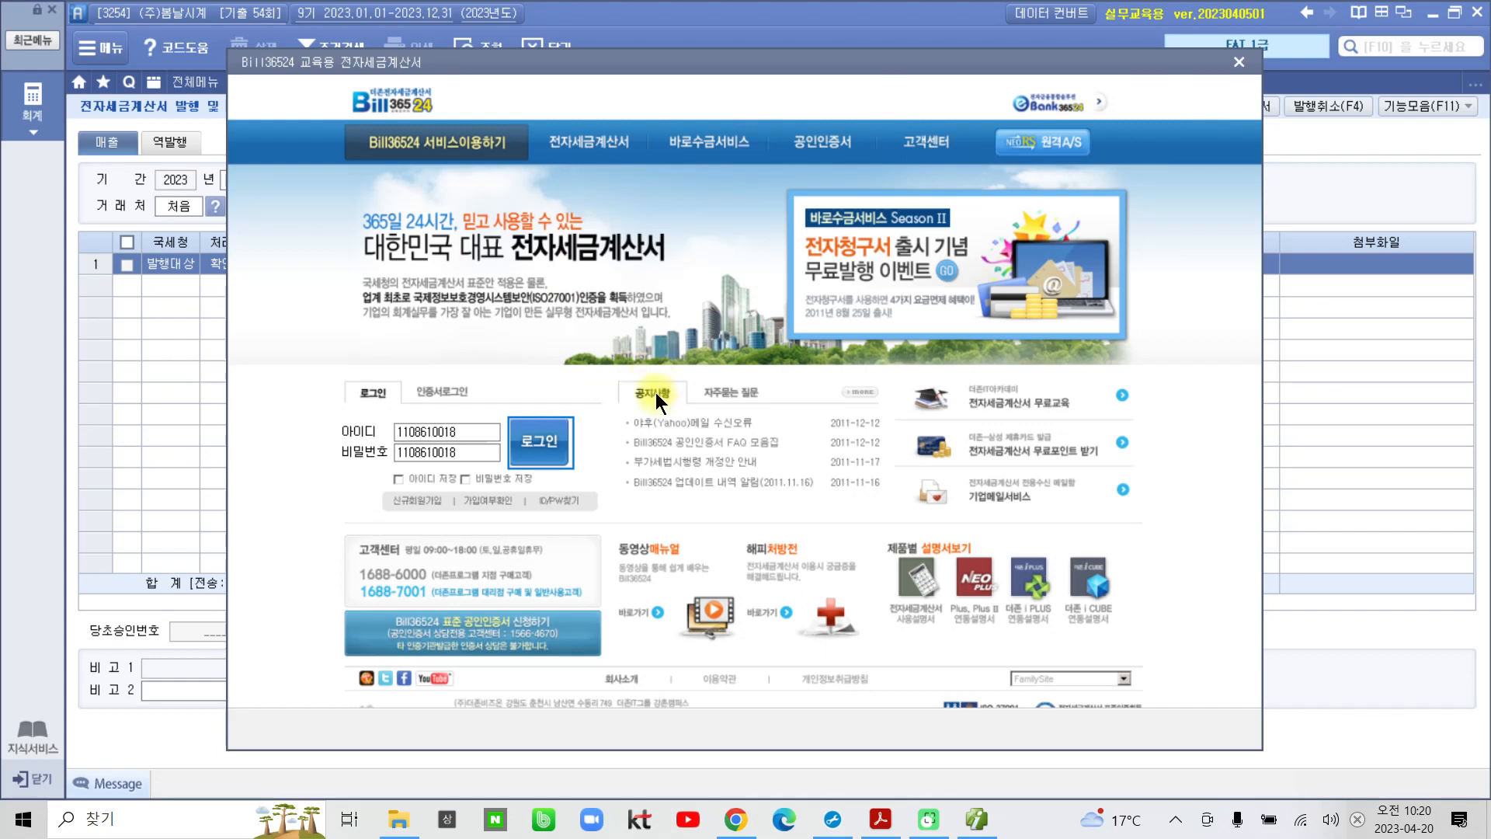
click(533, 445)
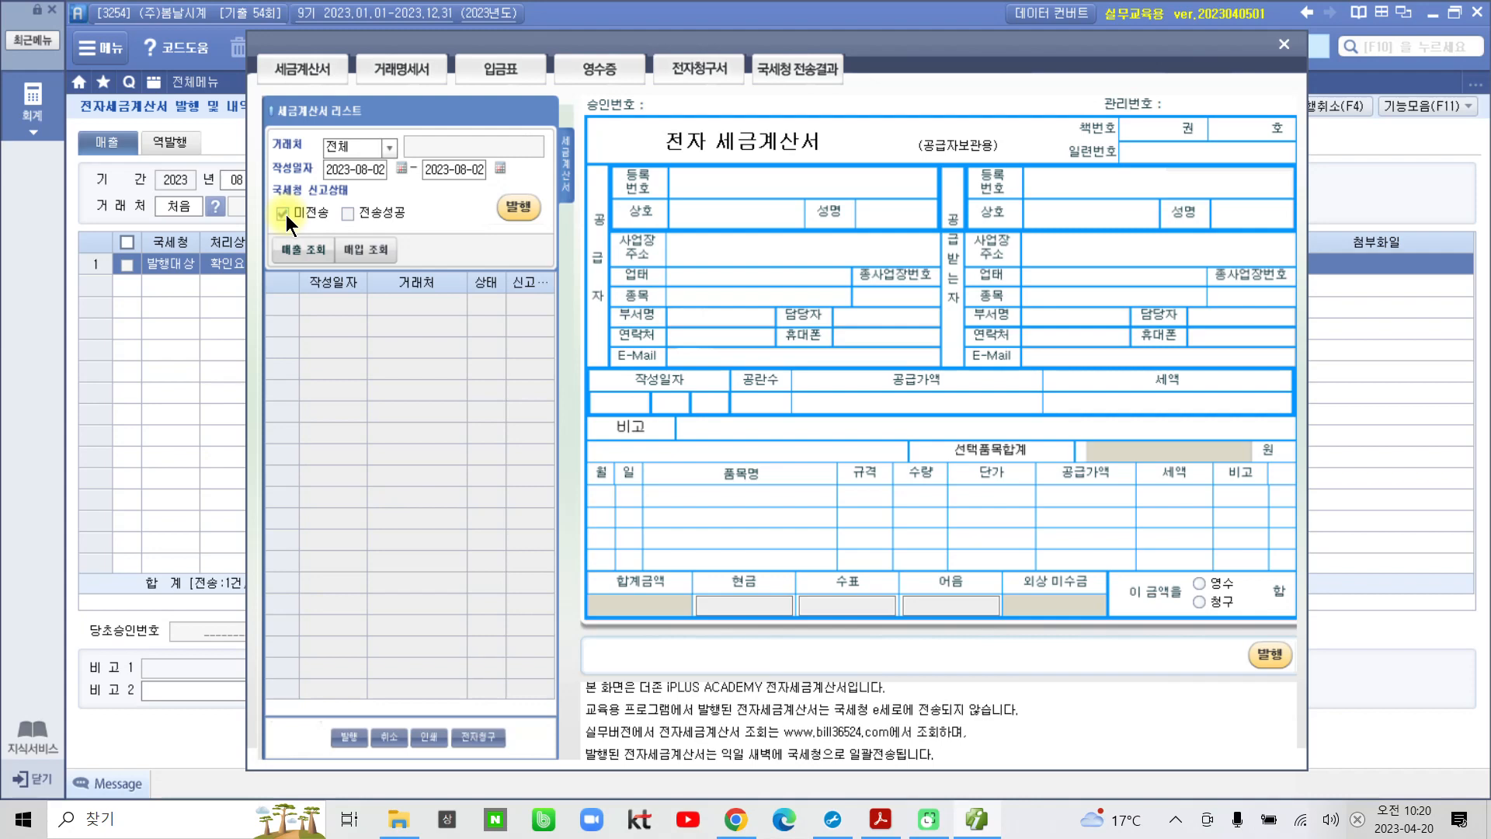
click(291, 251)
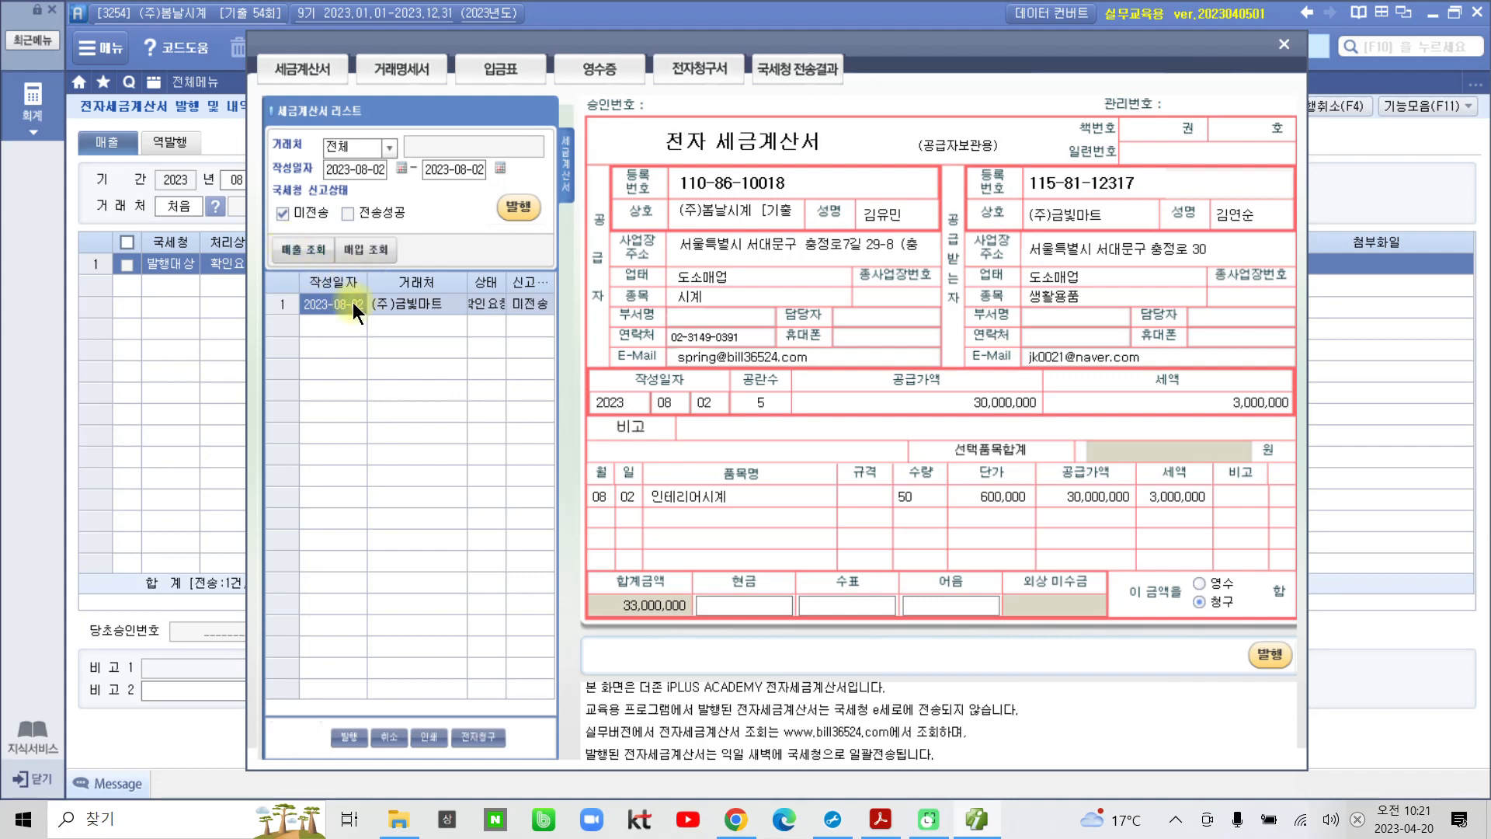
Issue the listed (주)금빛마트 electronic tax invoice, acknowledge the notices and close the Bill36524 window.
click(521, 209)
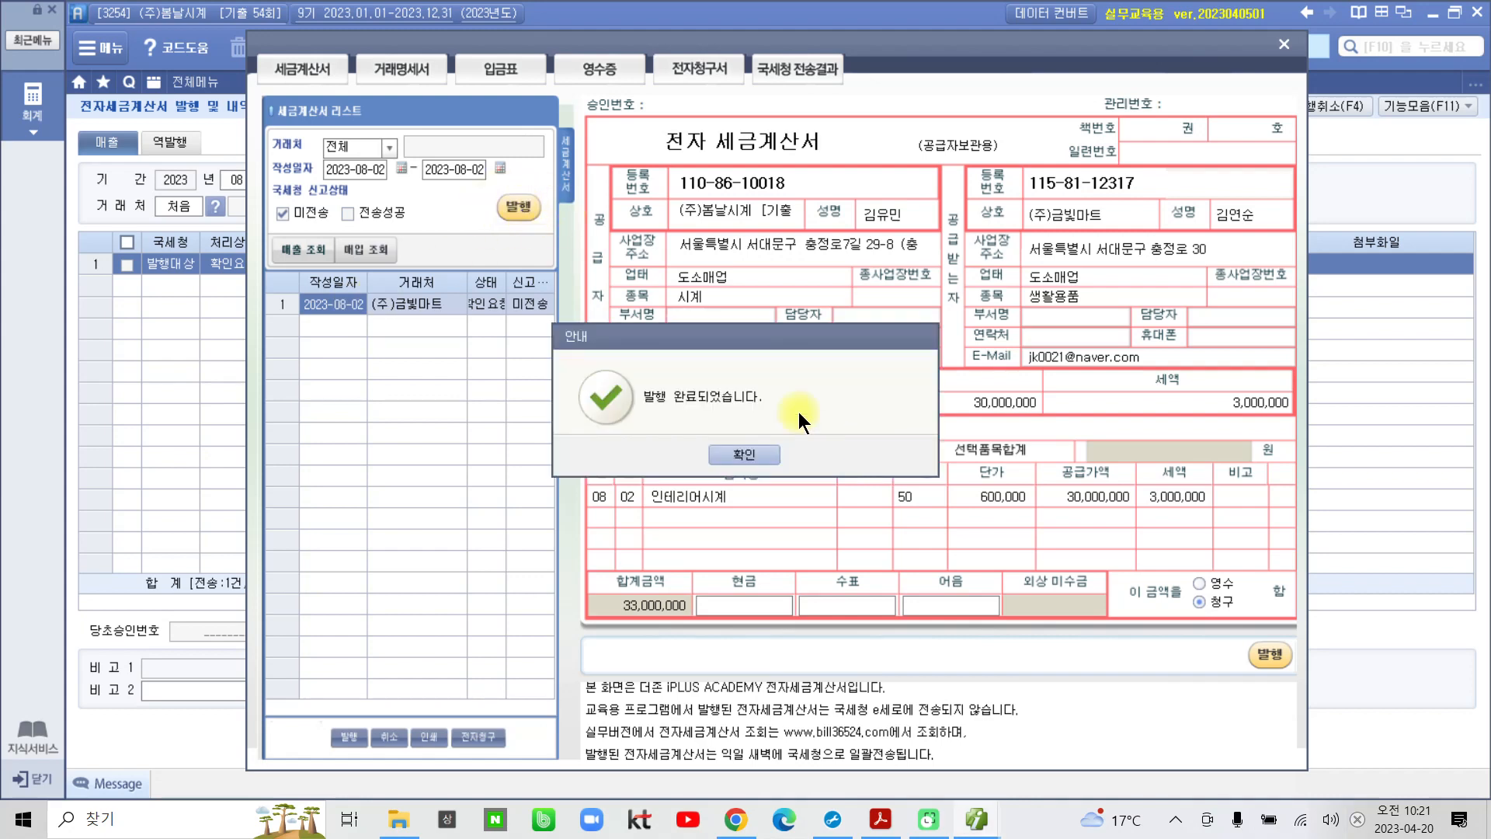
click(742, 454)
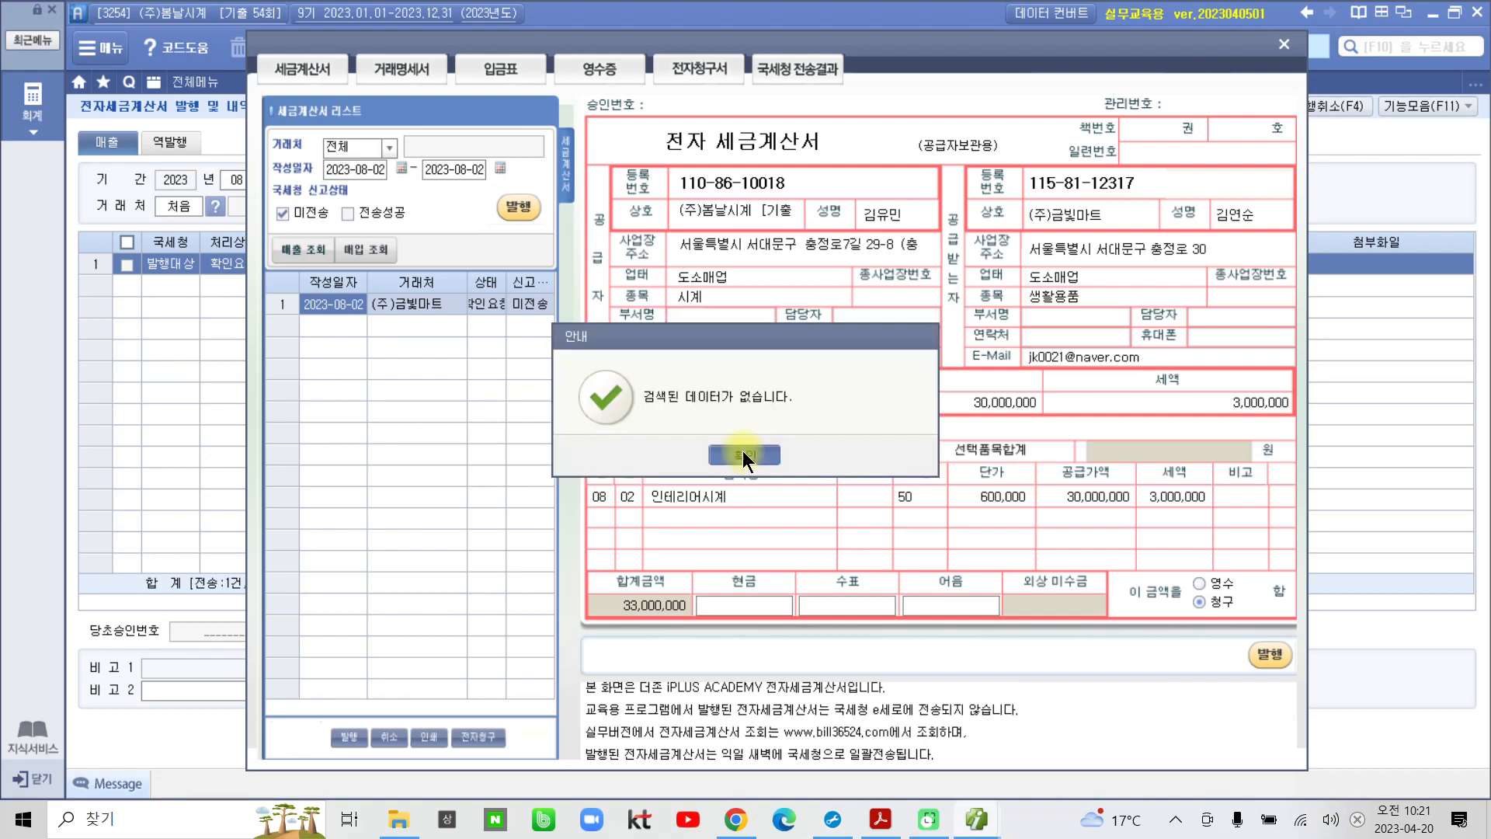
click(744, 456)
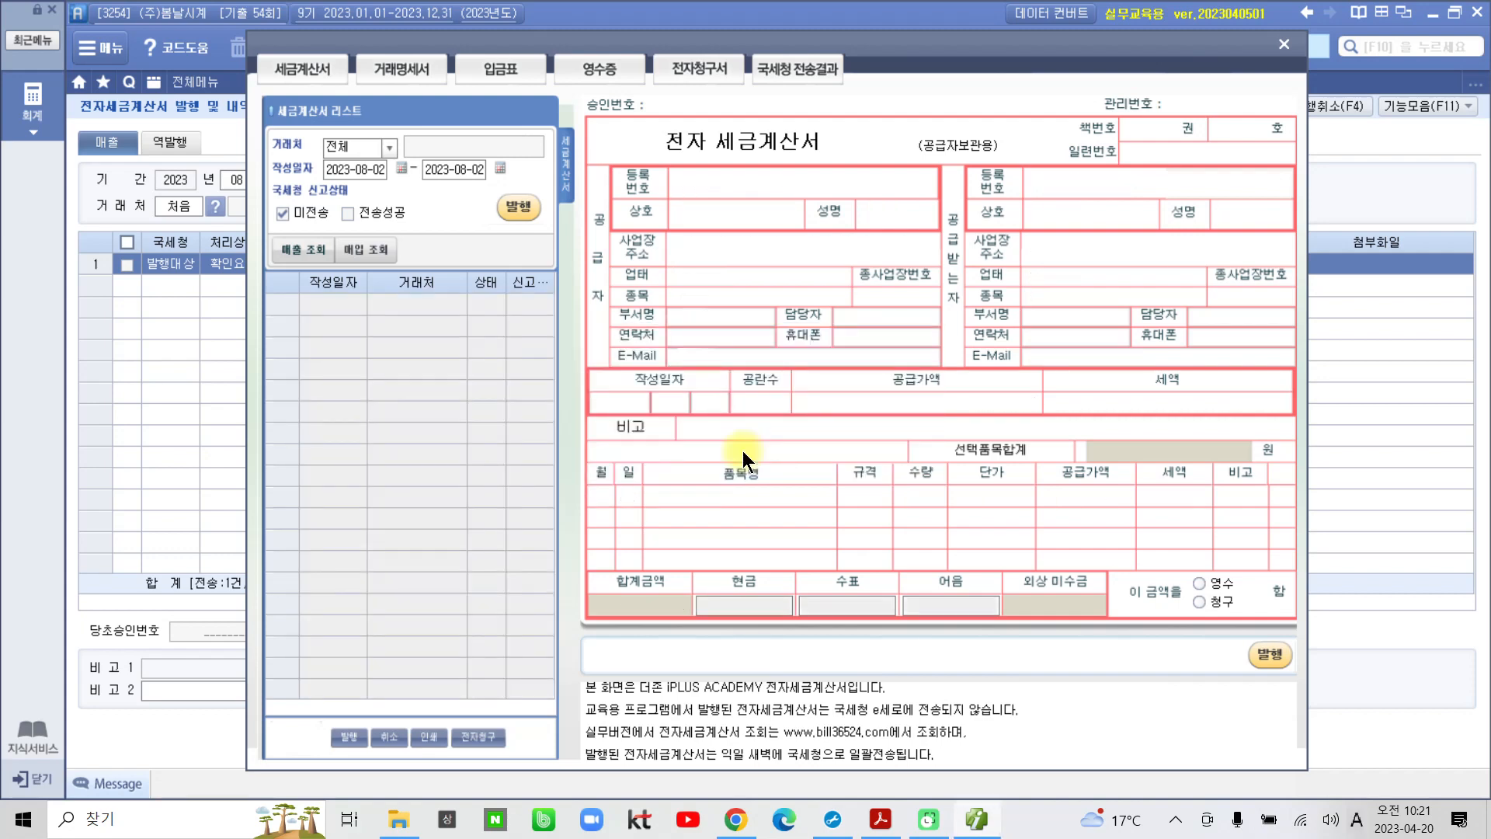
click(1281, 42)
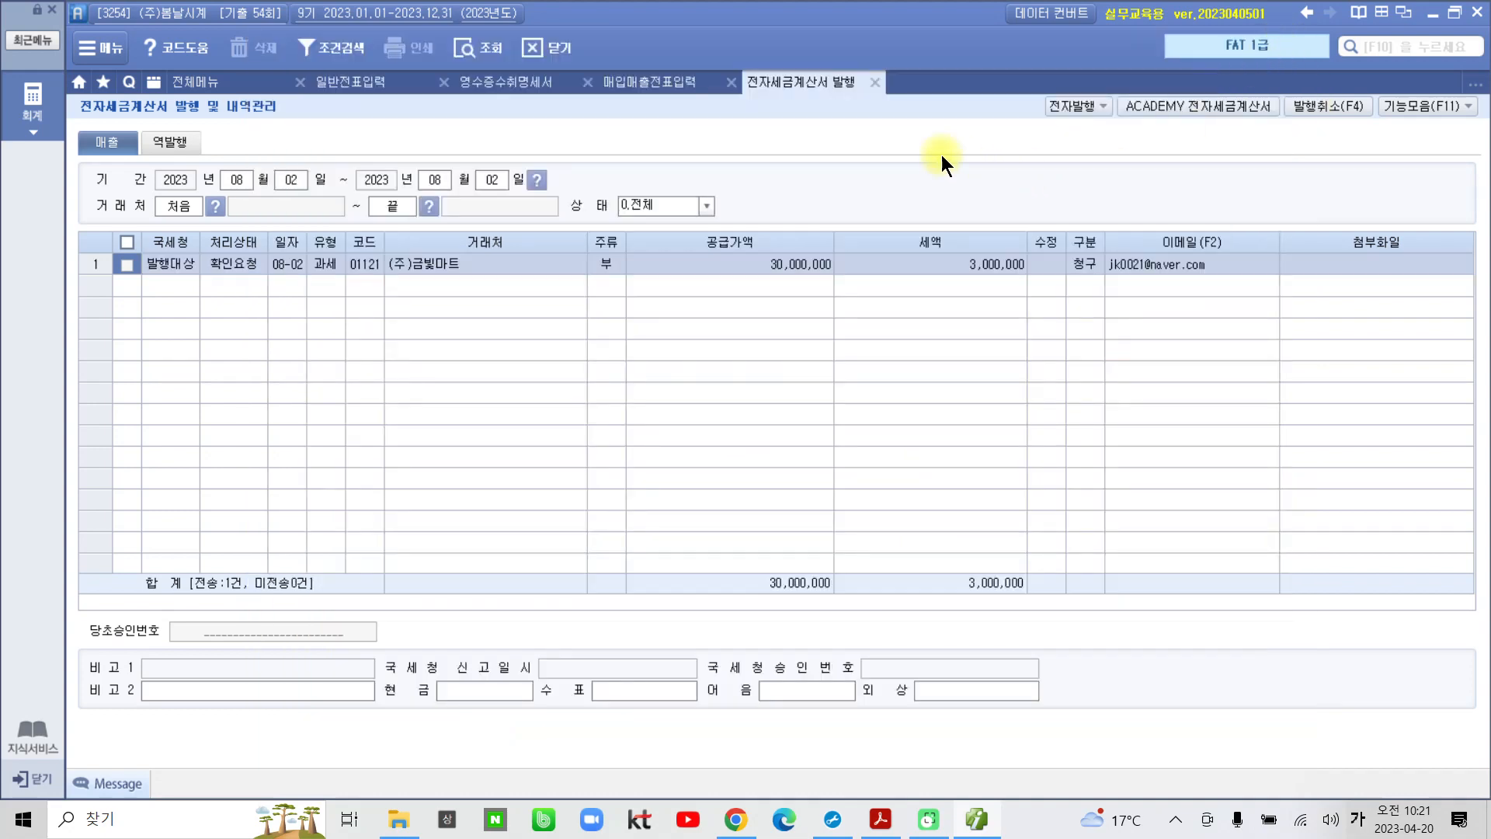
Close the invoice issuing screen and retrieve the August 2 sale in 매입매출전표입력 to check its 전자세금 status and journal.
click(876, 83)
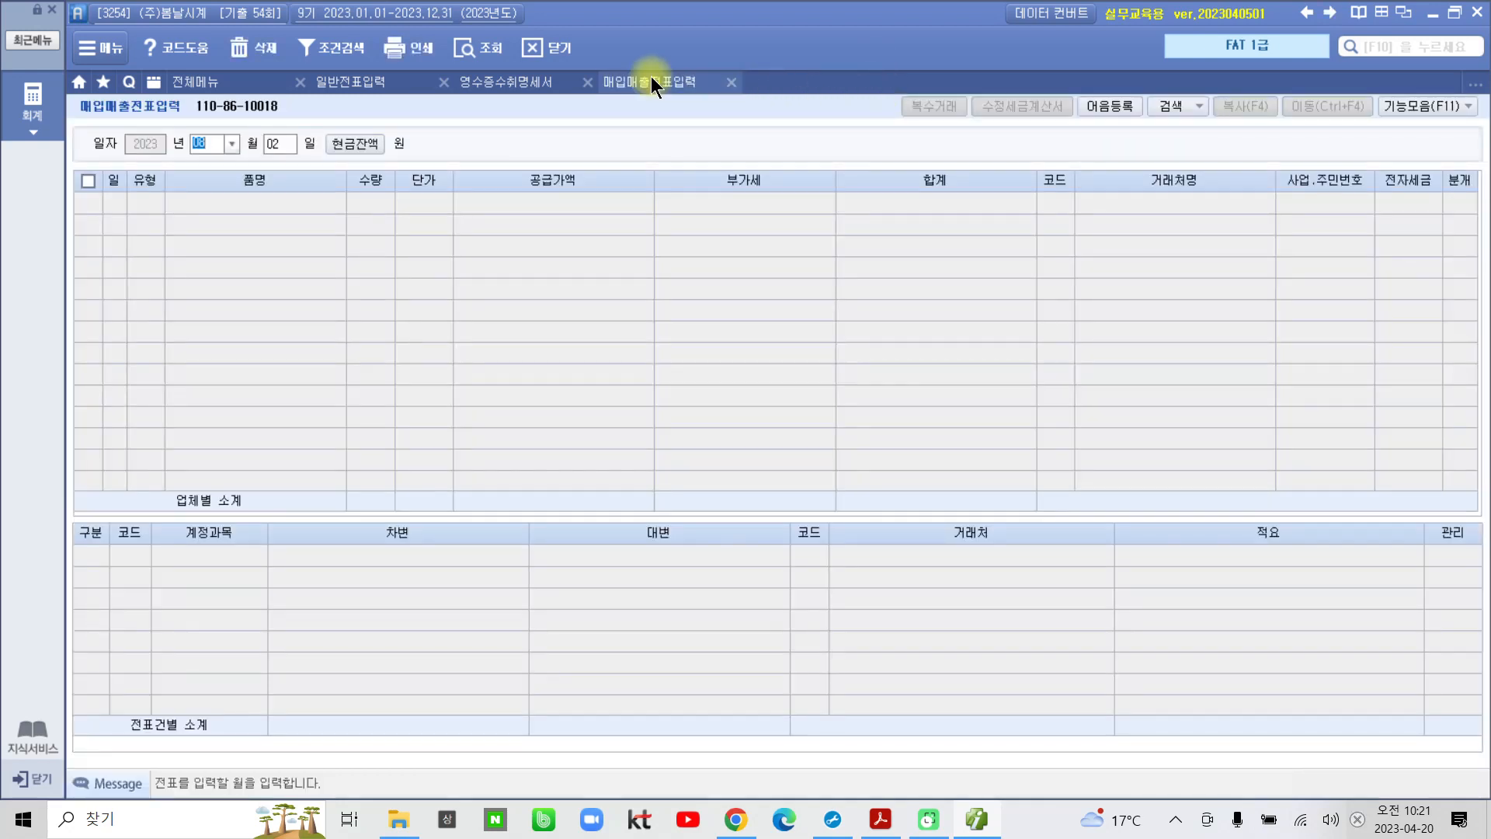
click(477, 45)
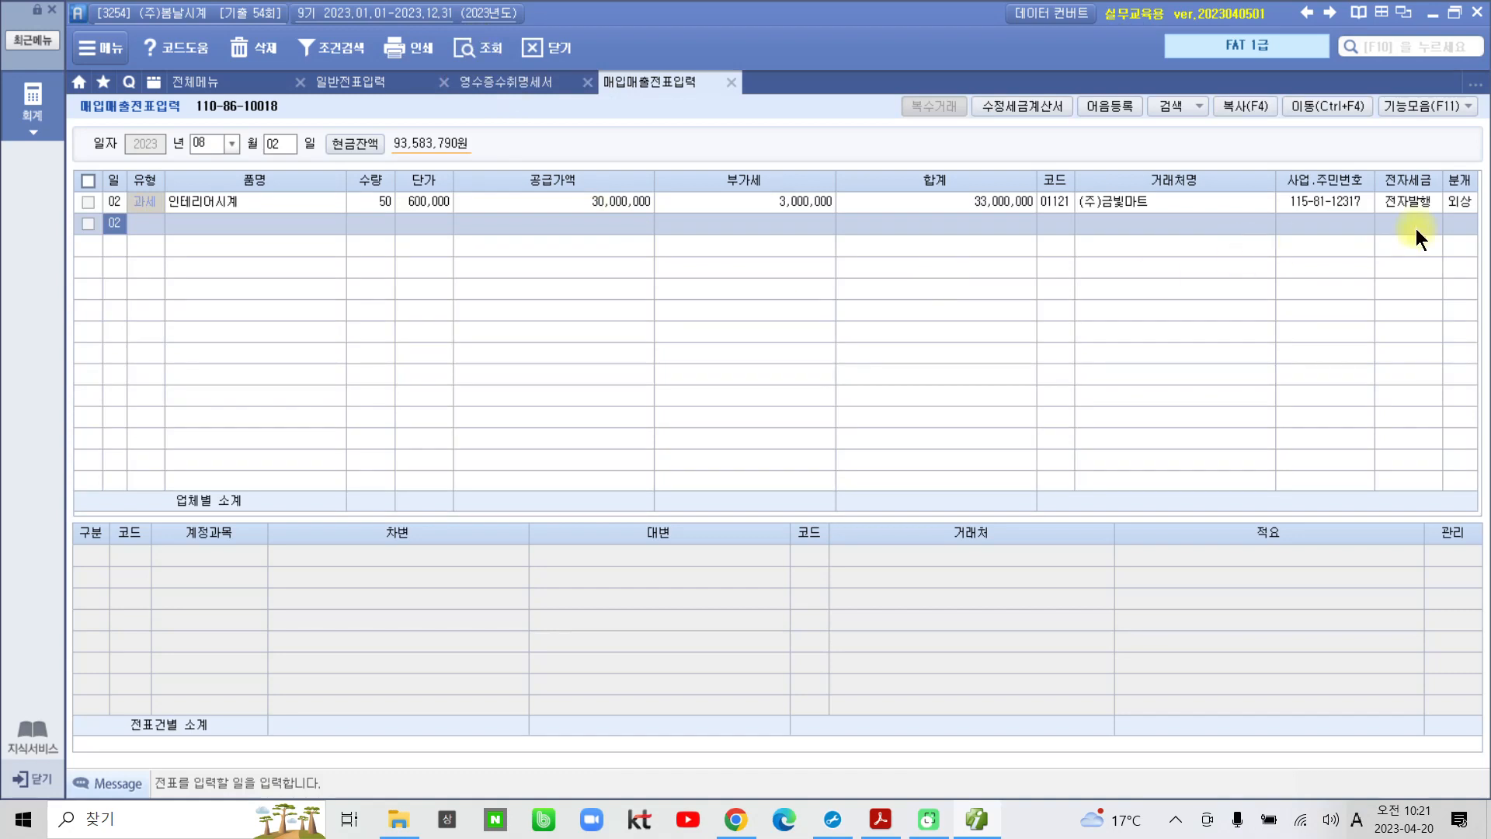
click(1462, 200)
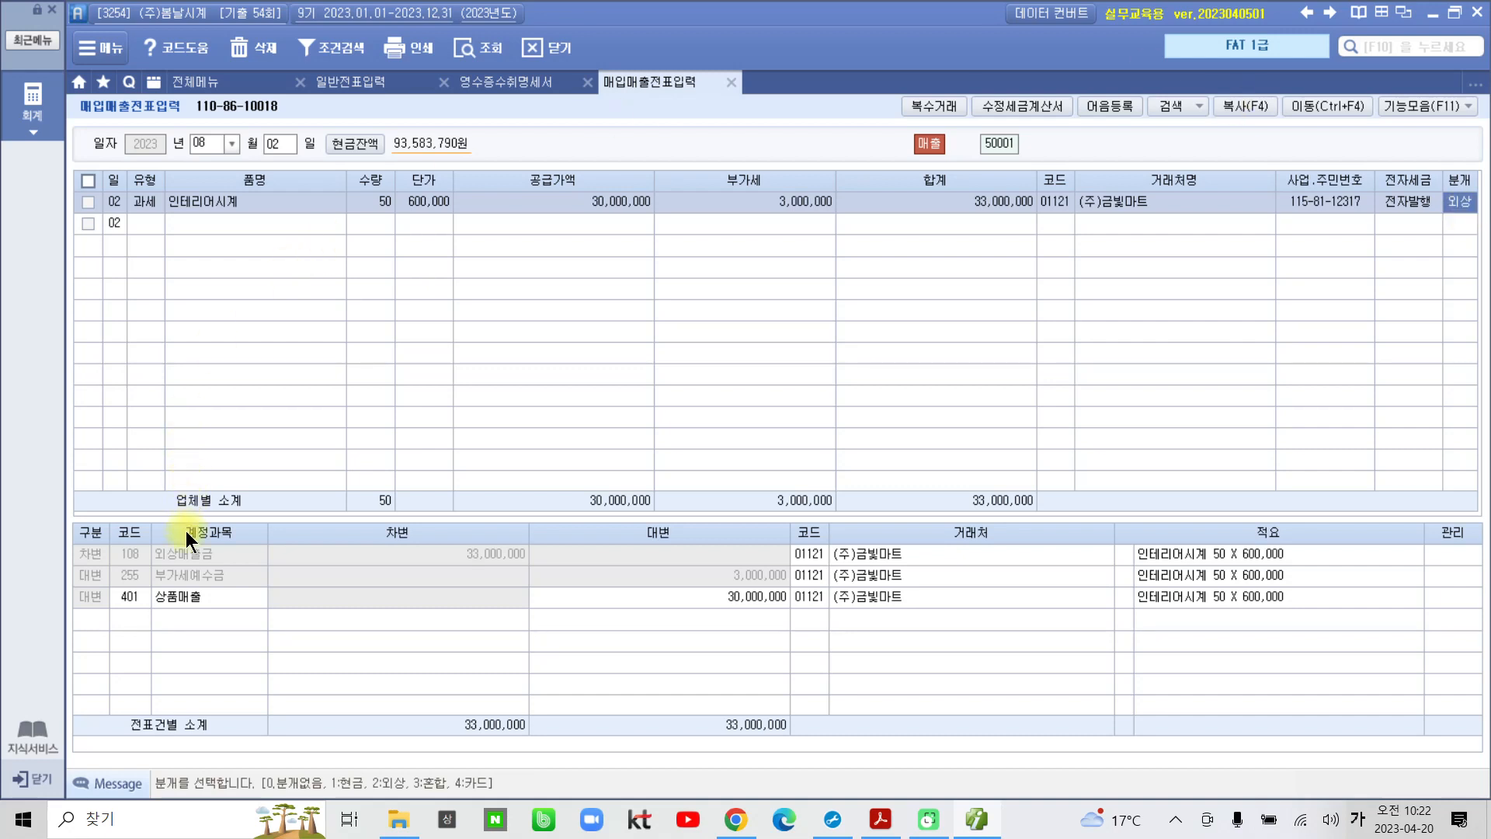
Examine the 외상매출금, 부가세예수금 and 상품매출 journal lines of the (주)금빛마트 sale.
click(179, 553)
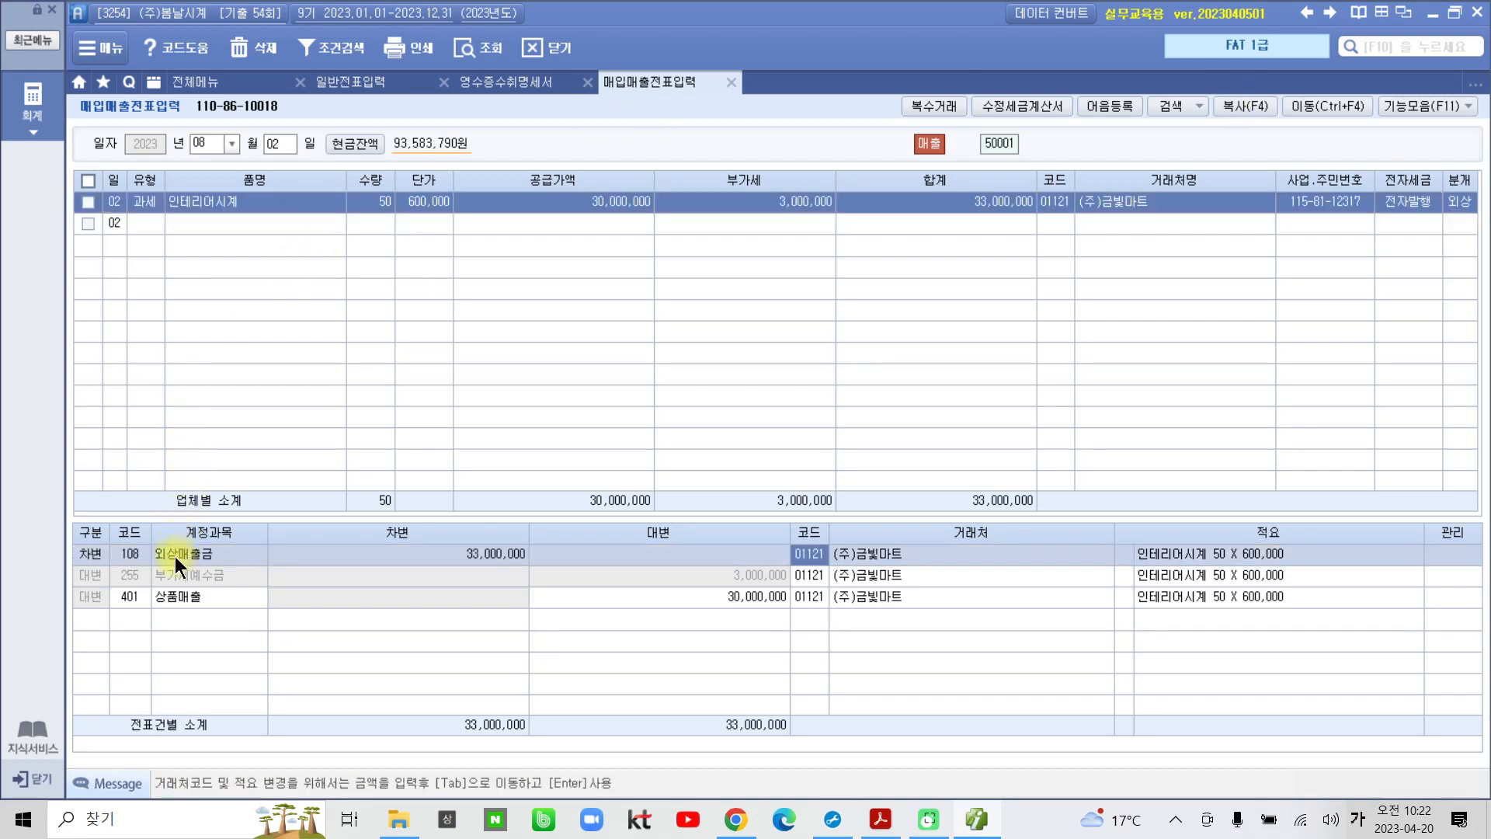
click(174, 584)
click(174, 603)
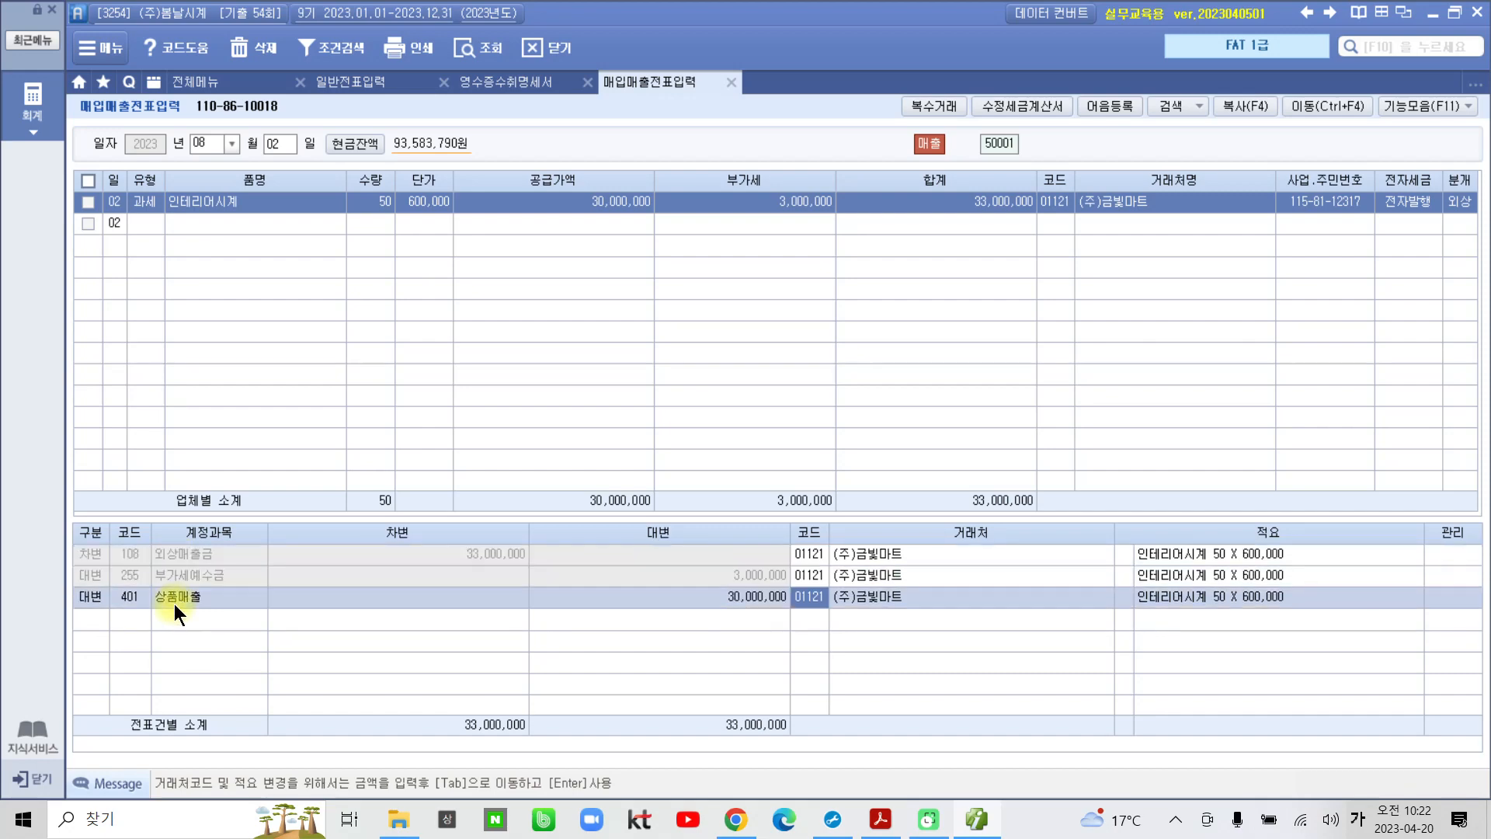
click(184, 575)
click(188, 556)
click(184, 580)
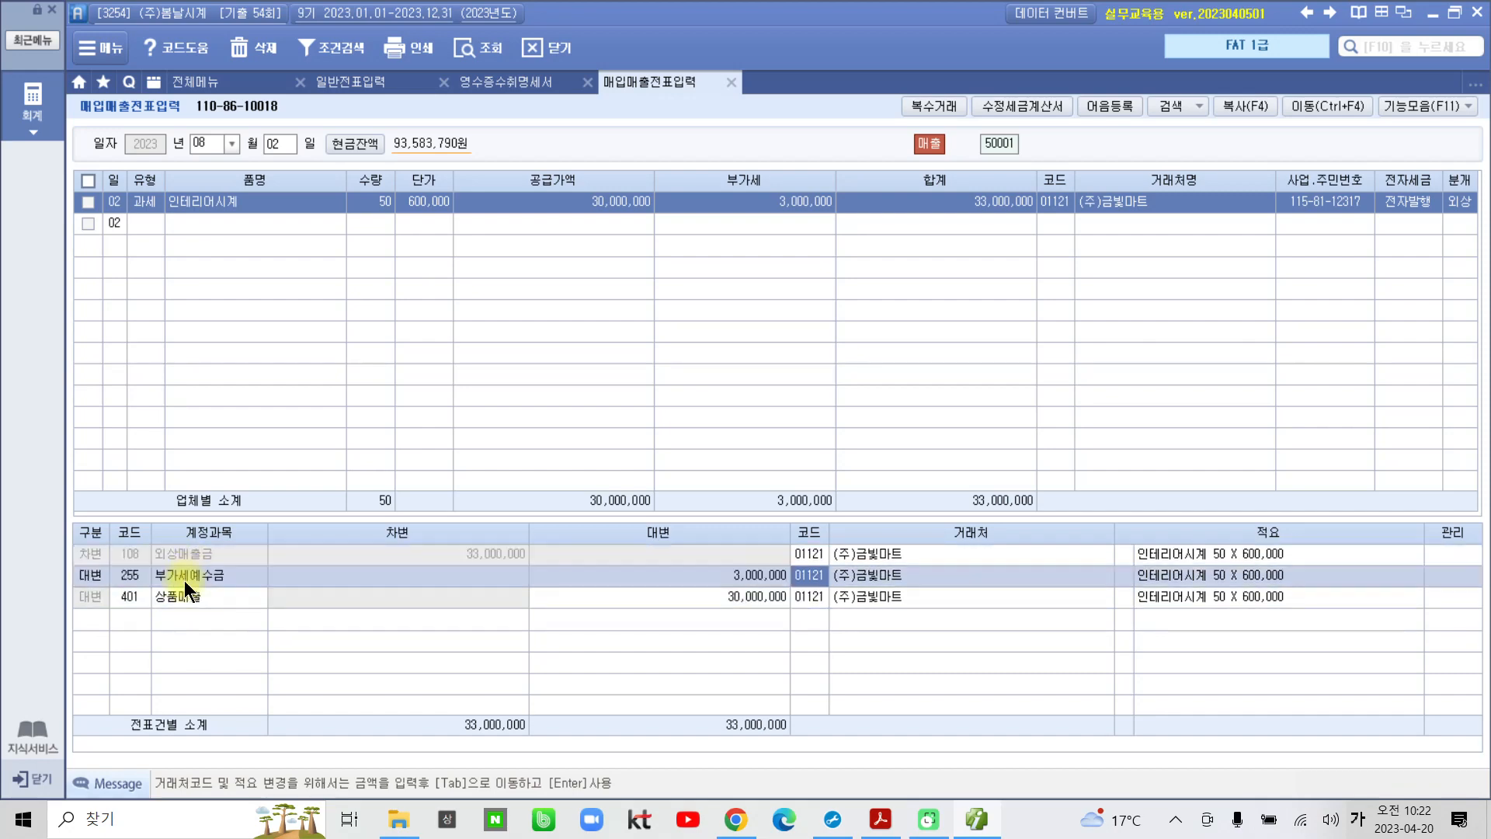
click(182, 594)
click(187, 578)
click(193, 555)
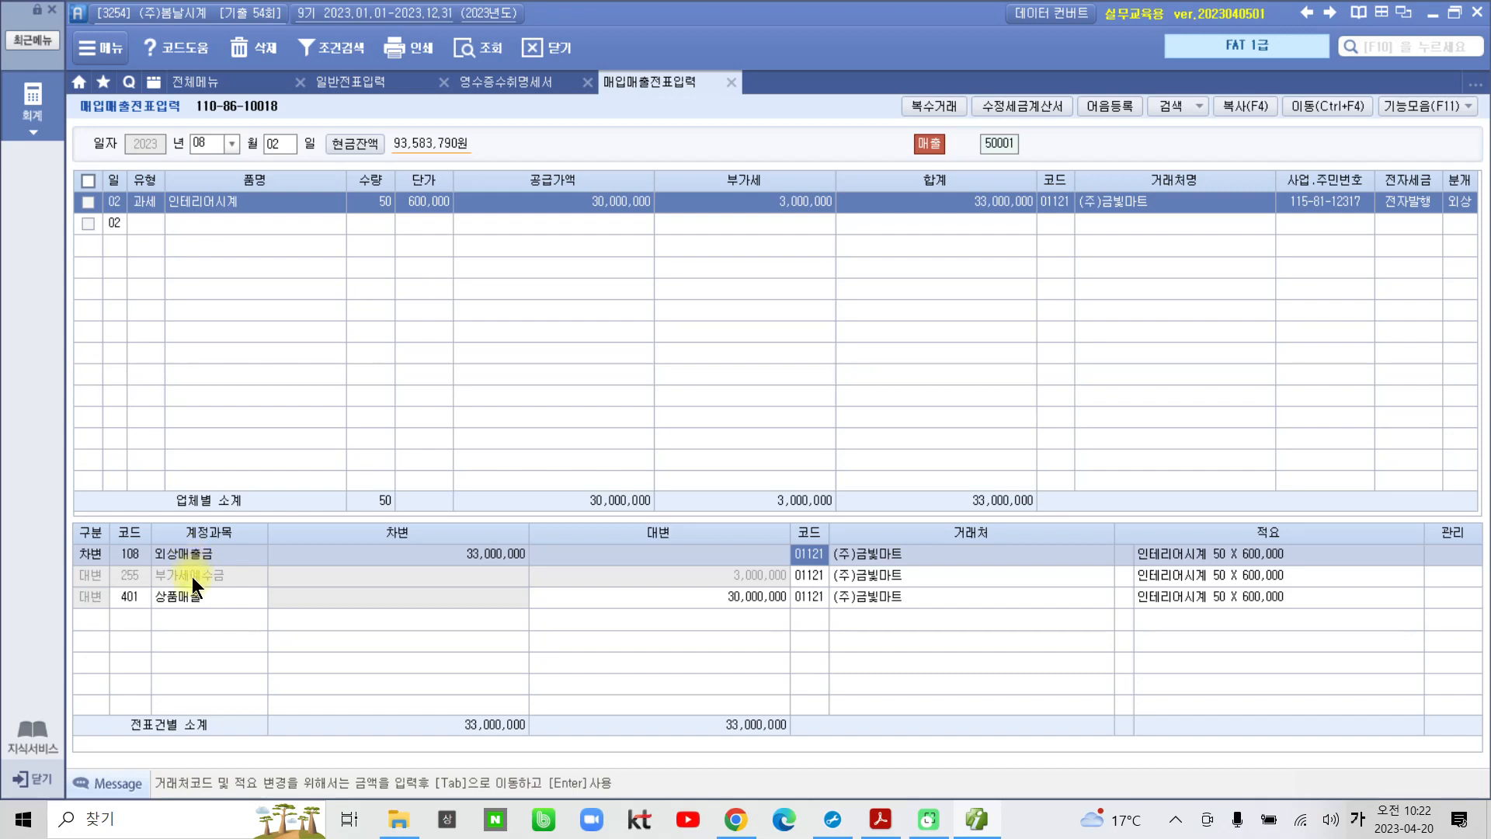
click(193, 578)
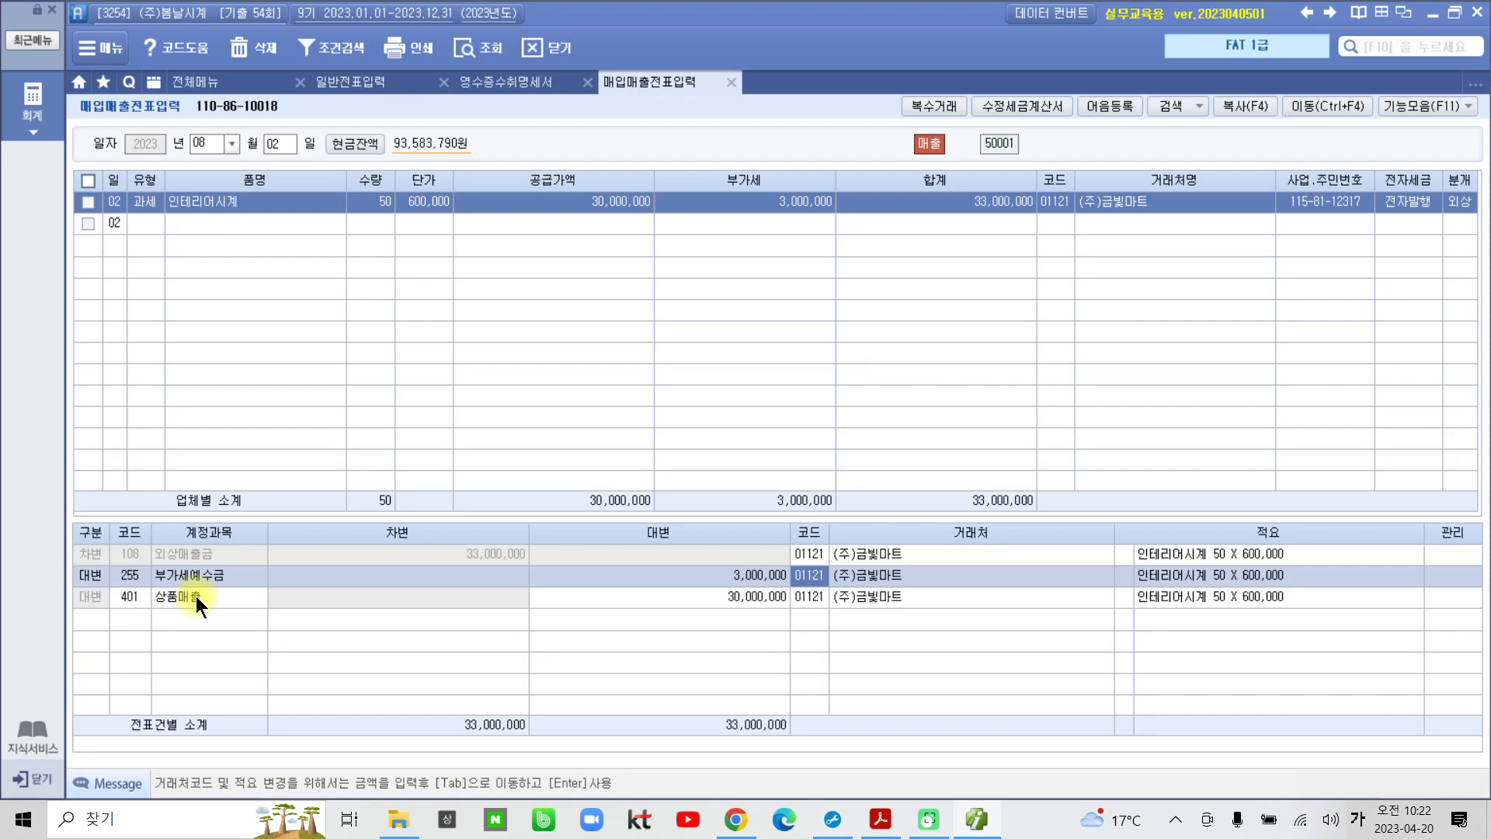
click(199, 556)
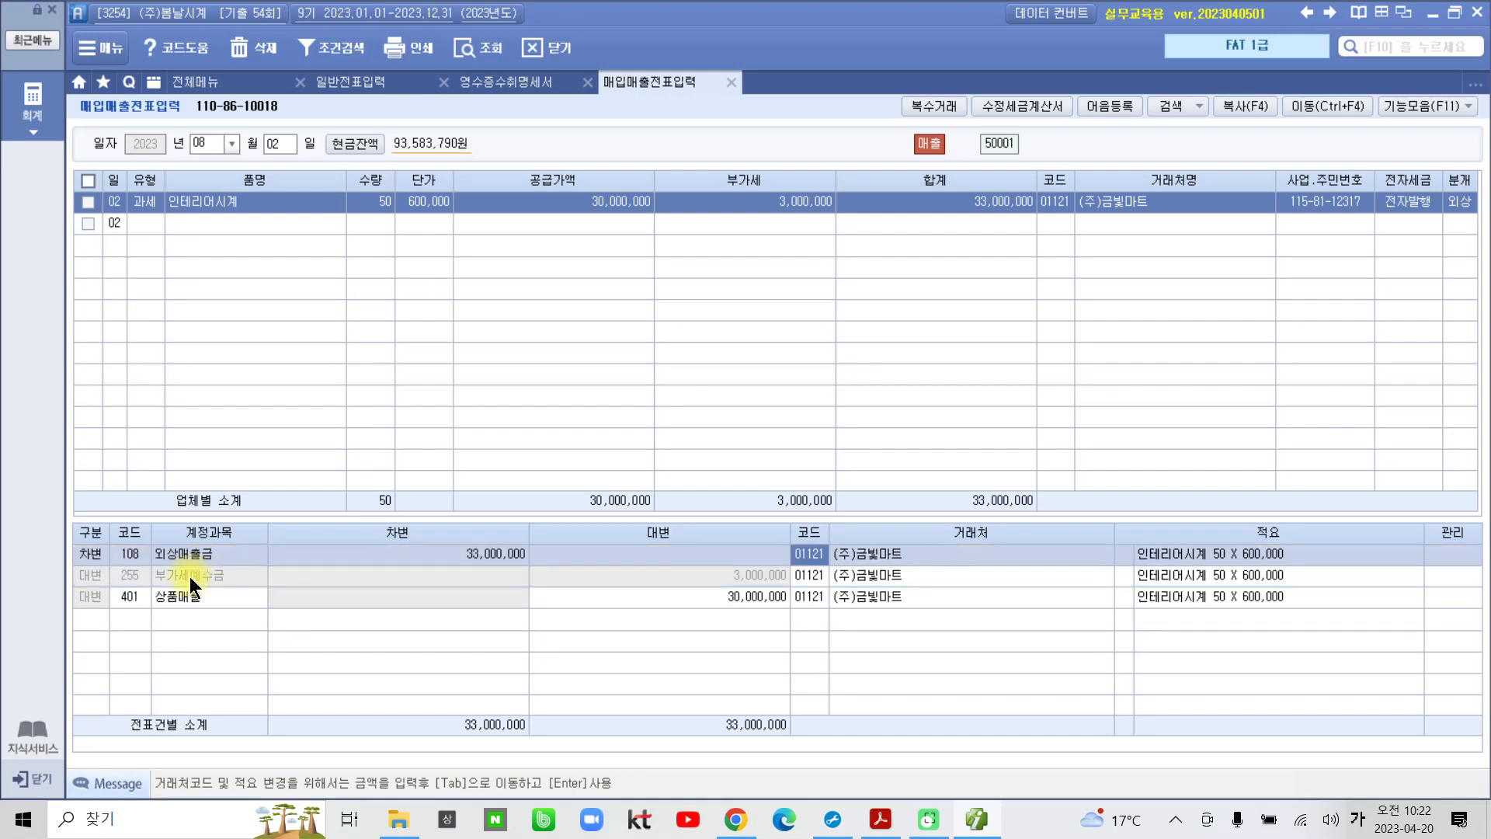
click(190, 577)
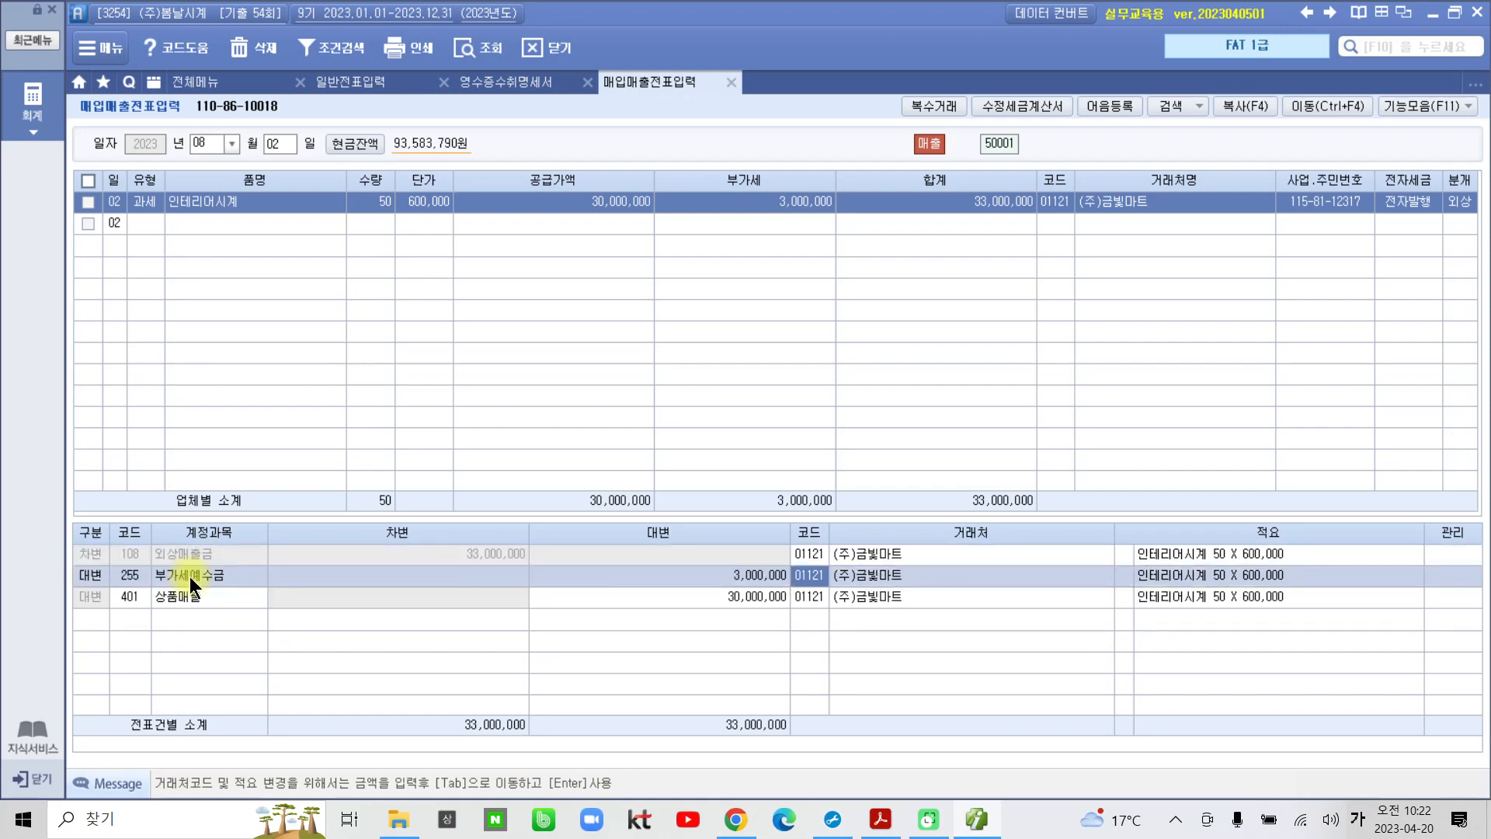
click(180, 598)
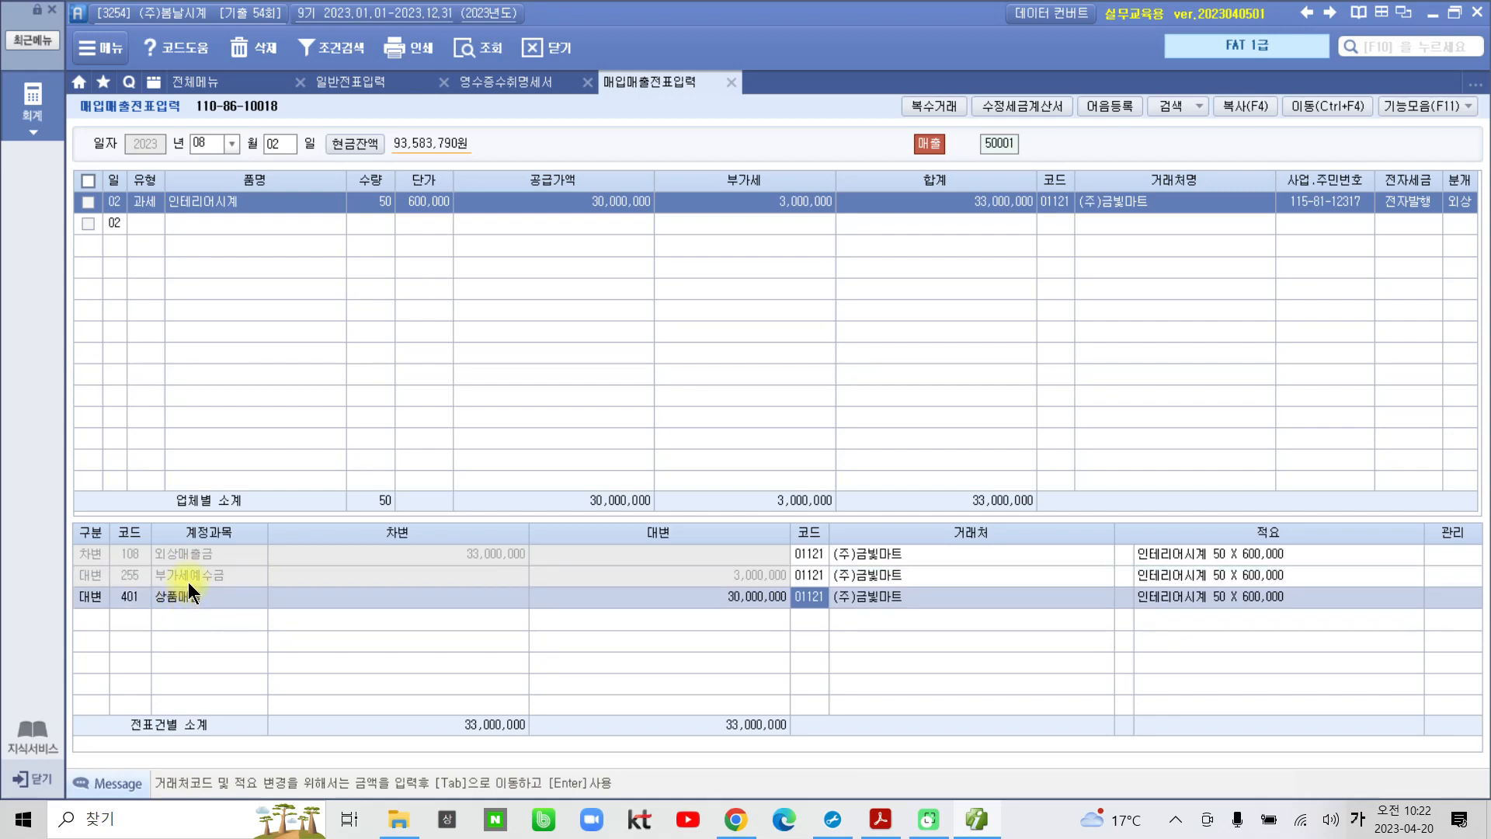
click(189, 579)
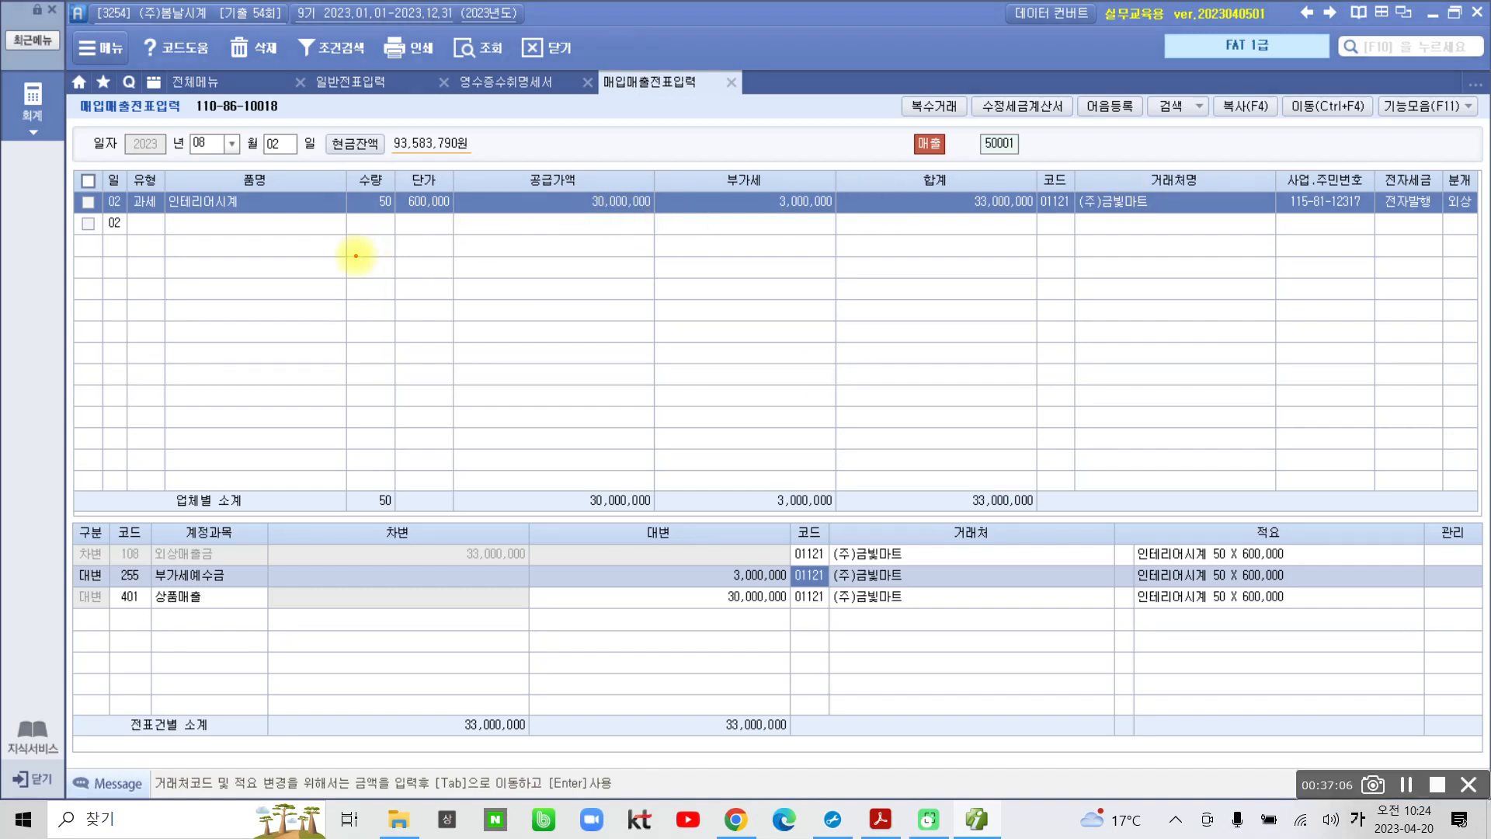
mouse_move(215, 348)
mouse_down()
mouse_move(287, 150)
mouse_move(1260, 152)
mouse_move(1246, 340)
mouse_move(108, 361)
mouse_up()
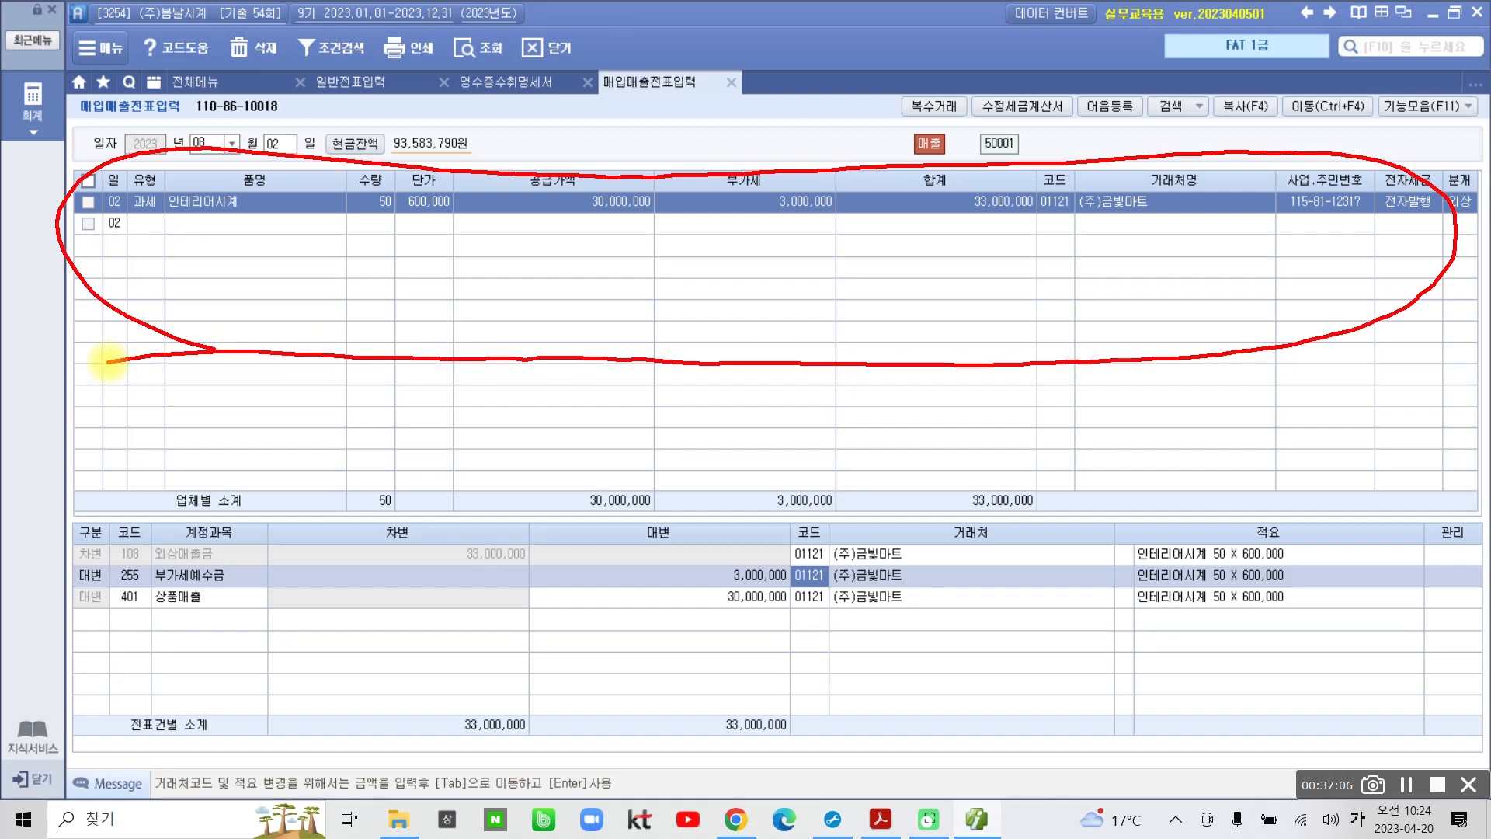
drag(535, 234, 558, 314)
mouse_move(614, 236)
mouse_down()
mouse_move(598, 286)
mouse_move(618, 289)
mouse_up()
drag(516, 375, 657, 392)
drag(599, 377, 598, 432)
mouse_move(660, 334)
mouse_down()
mouse_move(704, 354)
mouse_move(691, 395)
mouse_up()
drag(737, 313, 745, 409)
drag(745, 357, 774, 364)
drag(802, 305, 822, 324)
mouse_move(808, 346)
mouse_down()
mouse_move(800, 393)
mouse_move(835, 392)
mouse_up()
drag(865, 313, 870, 400)
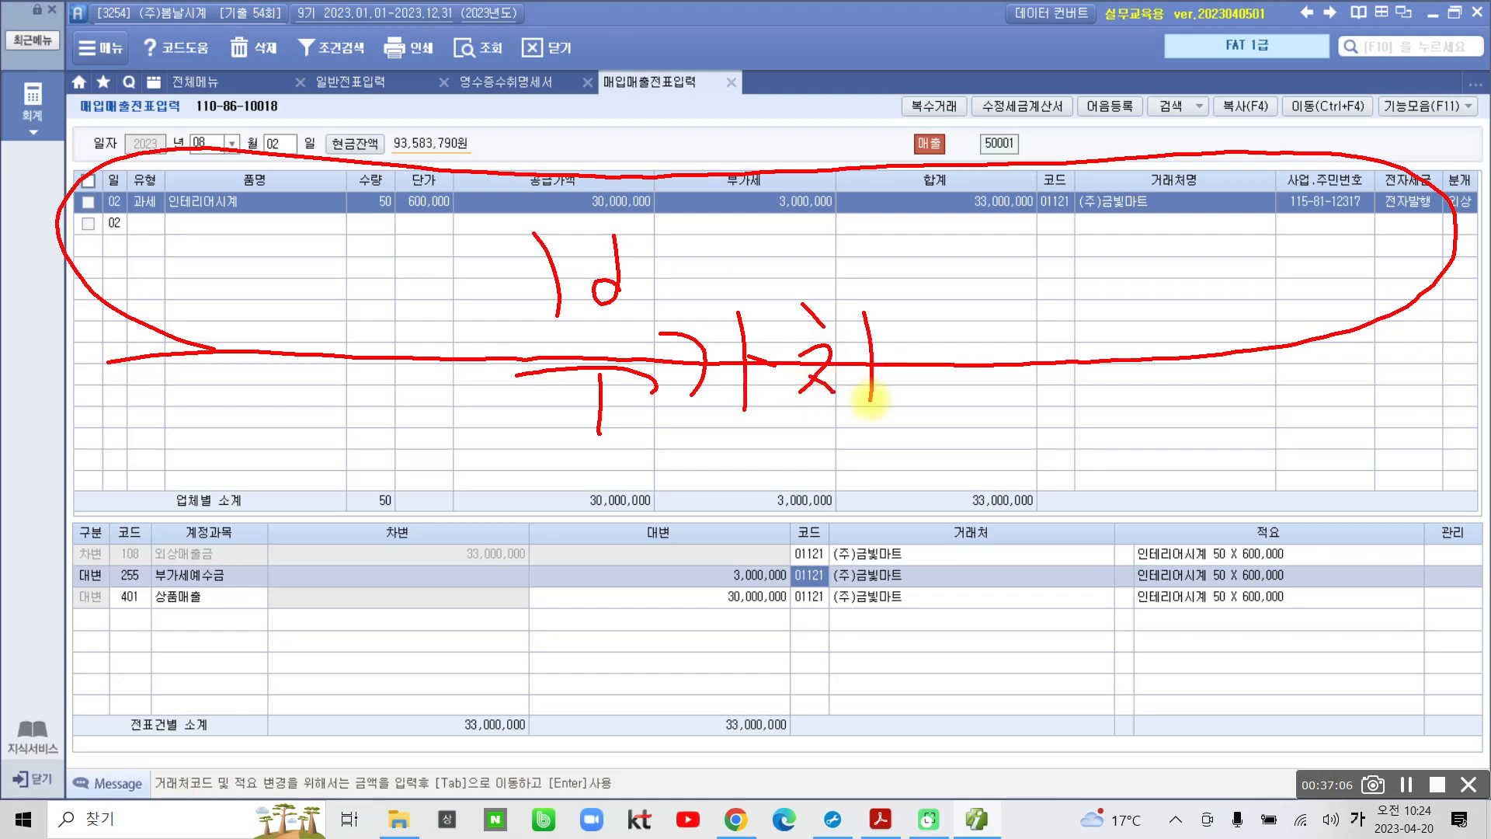
drag(929, 342, 897, 392)
drag(908, 365, 942, 376)
mouse_move(975, 315)
mouse_down()
mouse_move(969, 399)
mouse_move(1011, 416)
mouse_up()
mouse_move(1129, 311)
mouse_down()
mouse_move(1106, 333)
mouse_move(1148, 347)
mouse_up()
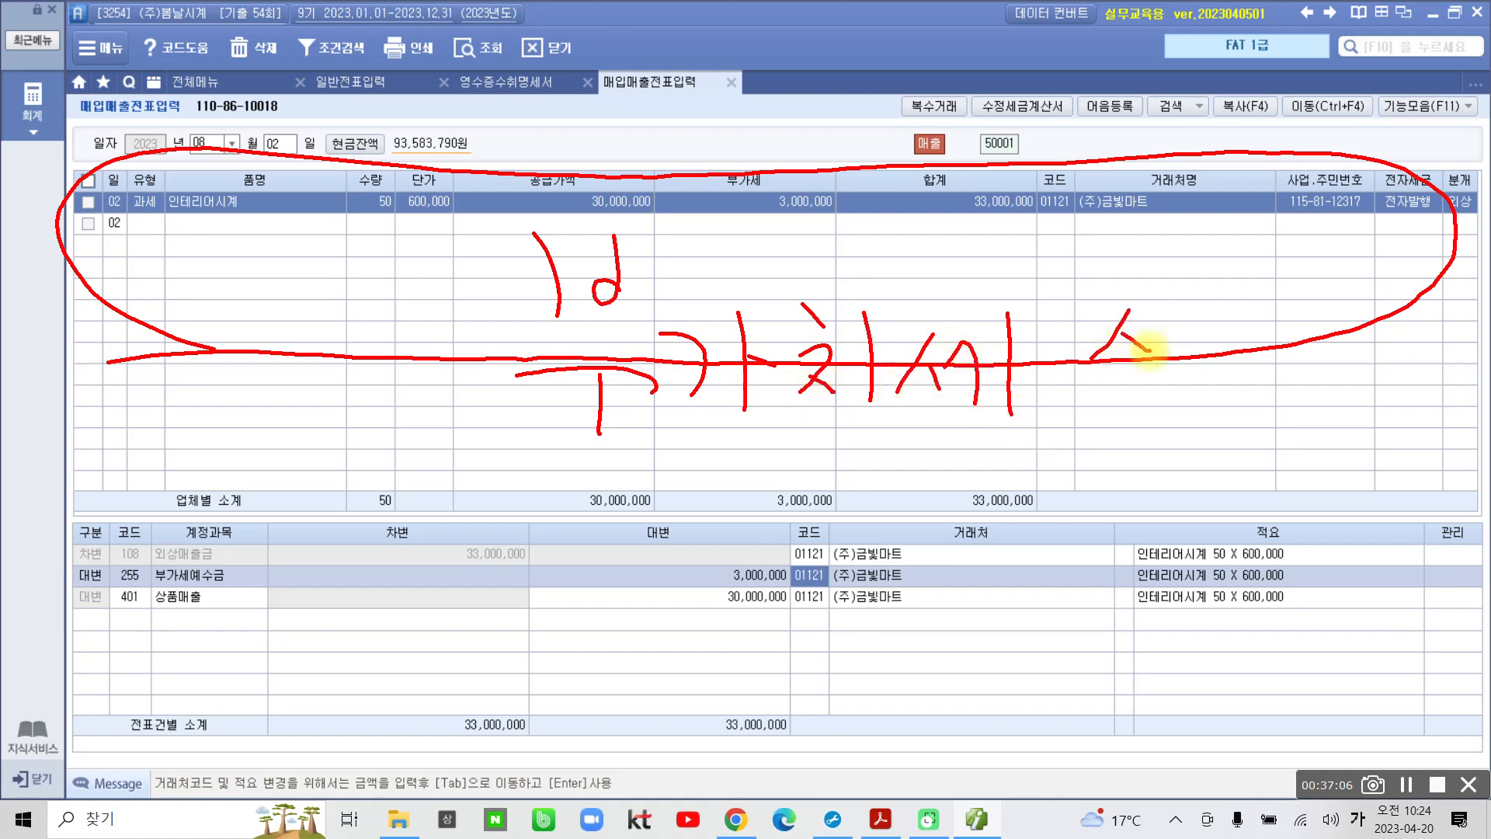
drag(1194, 287, 1201, 363)
drag(1152, 361, 1185, 400)
mouse_move(1256, 297)
mouse_down()
mouse_move(1309, 342)
mouse_move(1239, 381)
mouse_up()
drag(1239, 380, 1359, 376)
mouse_move(1375, 403)
mouse_down()
mouse_move(1072, 468)
mouse_move(446, 393)
mouse_move(1181, 226)
mouse_move(1299, 449)
mouse_up()
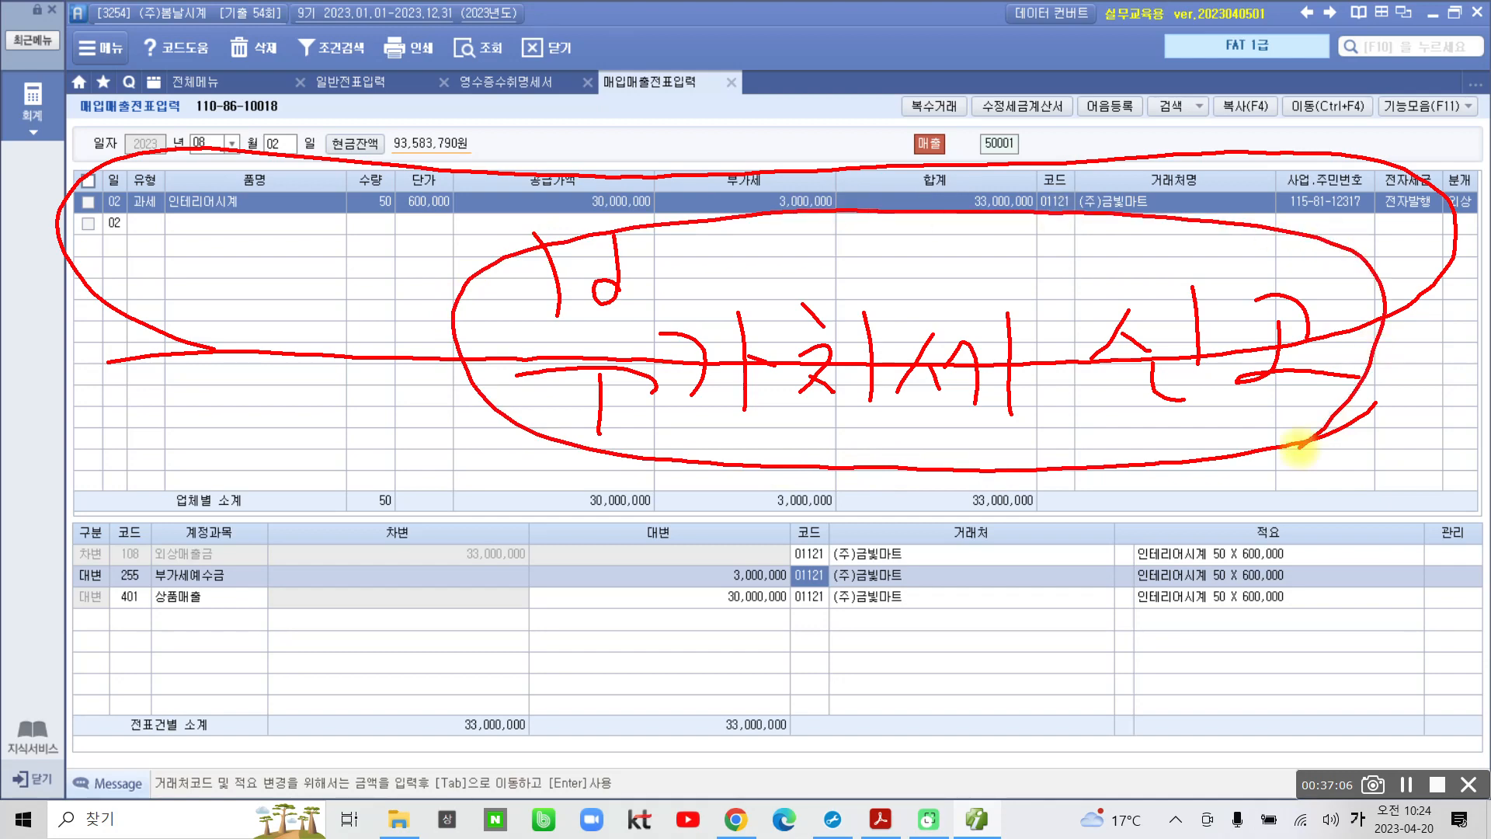
mouse_move(443, 598)
mouse_down()
mouse_move(906, 642)
mouse_move(590, 523)
mouse_move(468, 614)
mouse_up()
mouse_move(588, 571)
mouse_down()
mouse_move(614, 584)
mouse_move(590, 649)
mouse_move(672, 641)
mouse_up()
drag(660, 590, 663, 707)
drag(683, 621, 703, 676)
mouse_move(722, 633)
mouse_down()
mouse_move(745, 624)
mouse_move(758, 665)
mouse_up()
mouse_move(769, 616)
mouse_down()
mouse_move(773, 691)
mouse_move(800, 645)
mouse_up()
mouse_move(788, 622)
mouse_down()
mouse_move(789, 719)
mouse_move(854, 656)
mouse_up()
drag(846, 648, 858, 670)
mouse_move(874, 587)
mouse_down()
mouse_move(901, 629)
mouse_move(892, 662)
mouse_up()
drag(942, 615, 944, 656)
mouse_move(963, 584)
mouse_down()
mouse_move(977, 649)
mouse_move(1016, 666)
mouse_move(982, 733)
mouse_up()
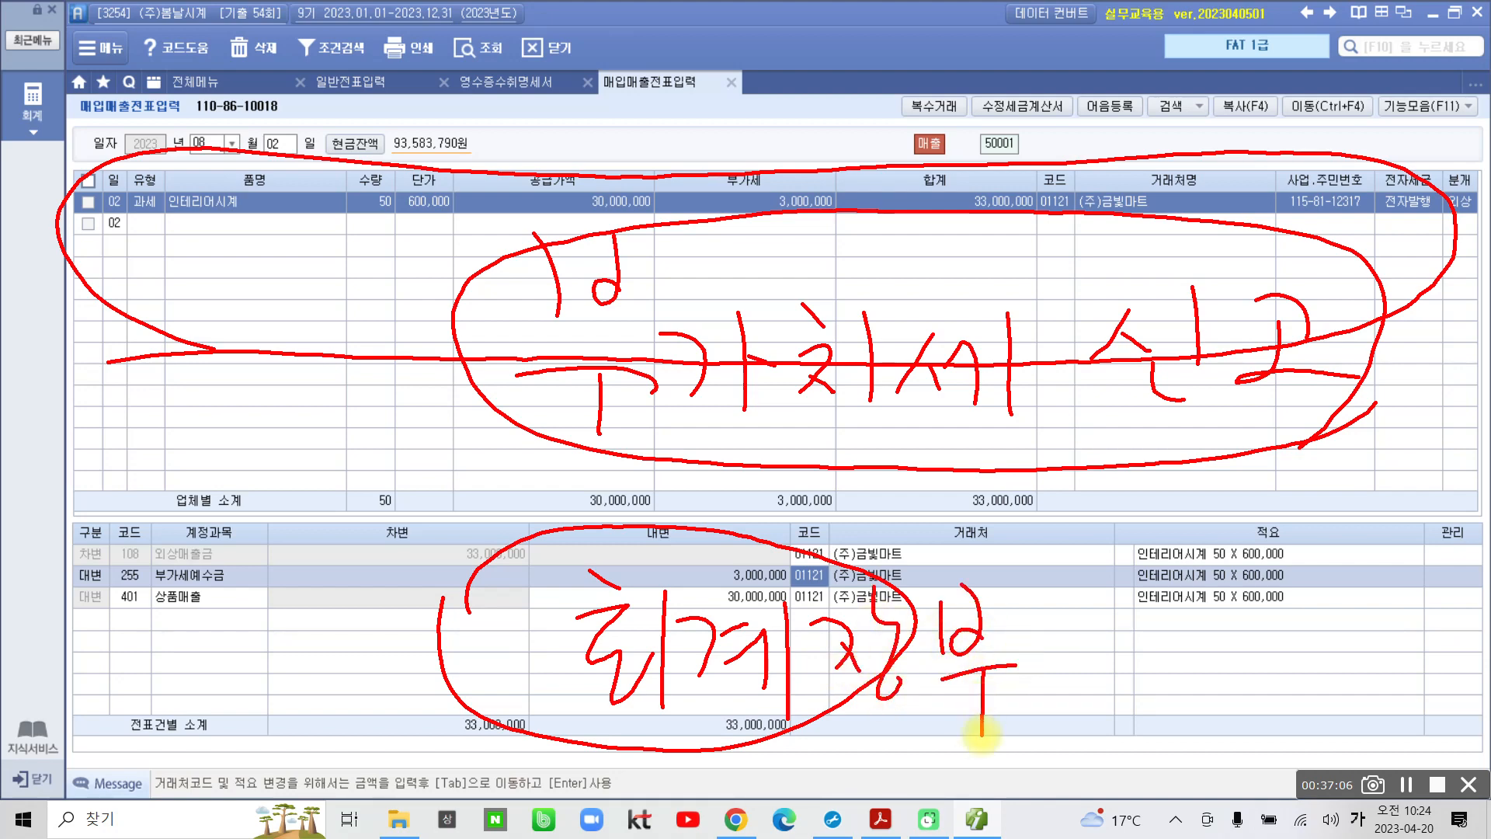
mouse_move(973, 495)
mouse_down()
mouse_move(831, 493)
mouse_move(1010, 223)
mouse_move(1197, 476)
mouse_up()
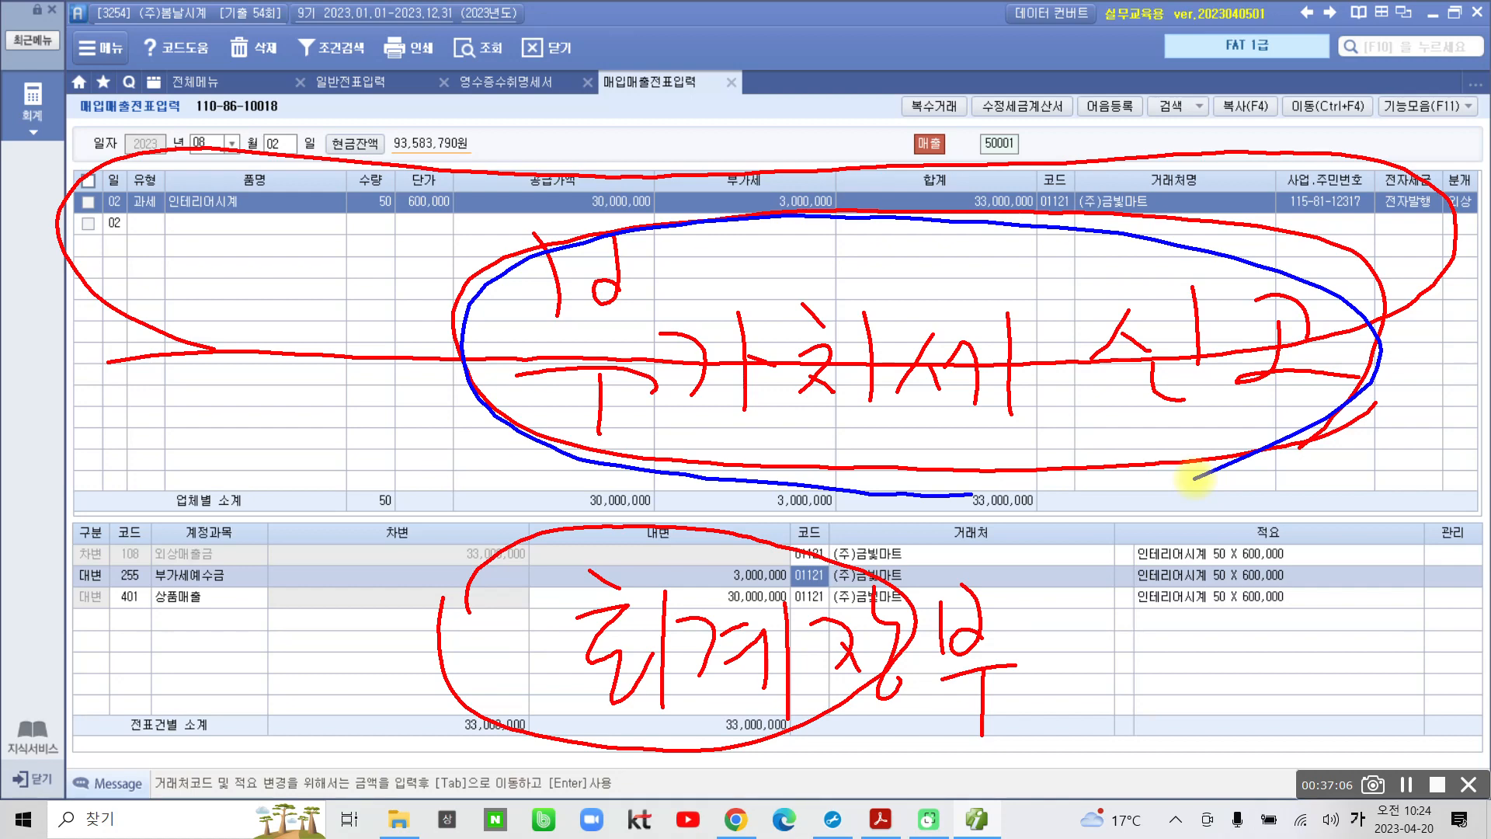
mouse_move(105, 178)
mouse_down()
mouse_move(382, 383)
mouse_move(1312, 373)
mouse_move(1010, 159)
mouse_move(761, 159)
mouse_up()
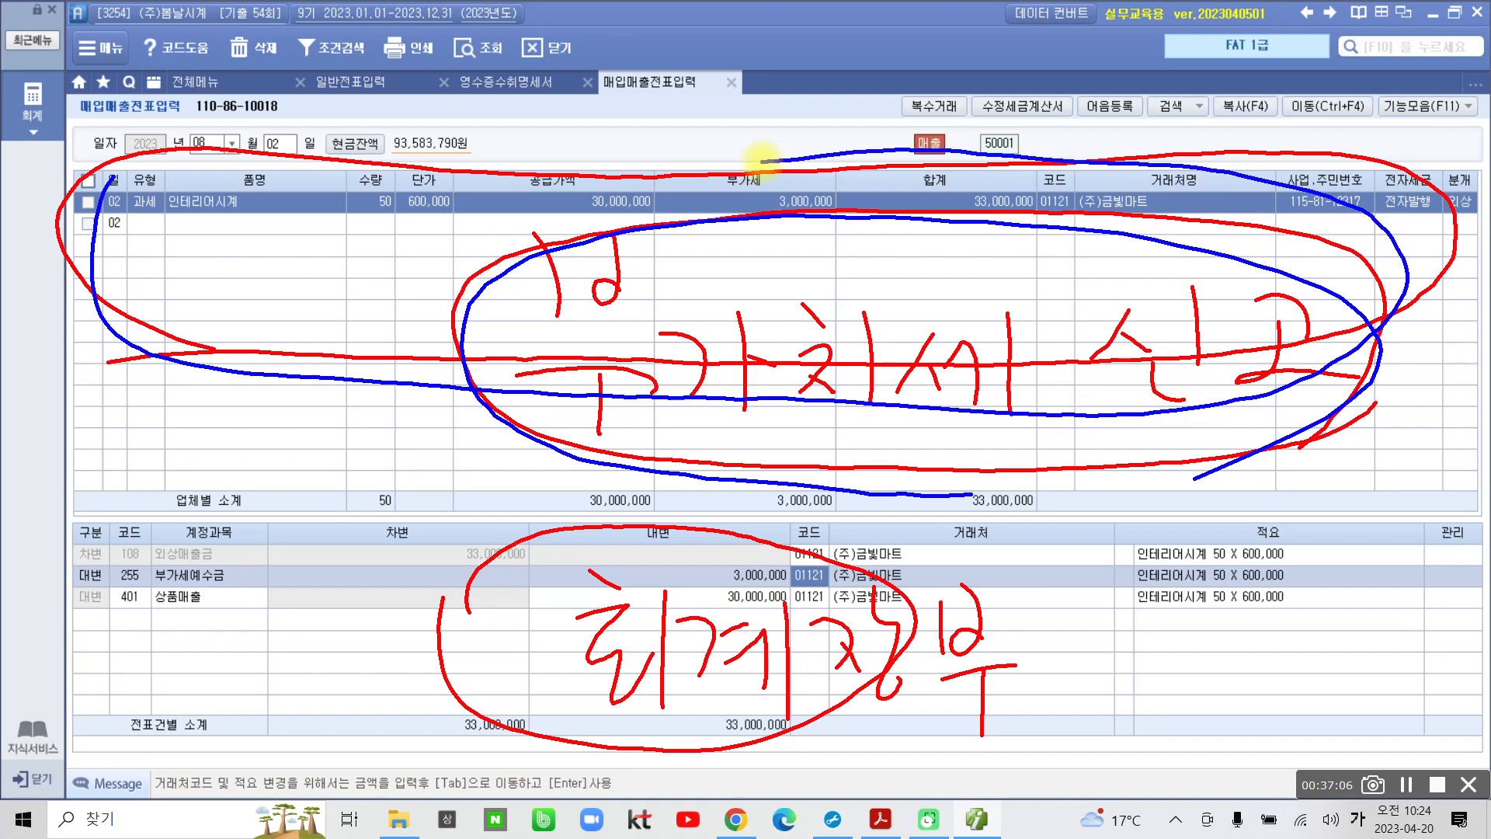
mouse_move(664, 470)
mouse_down()
mouse_move(566, 427)
mouse_move(1016, 233)
mouse_move(1134, 479)
mouse_up()
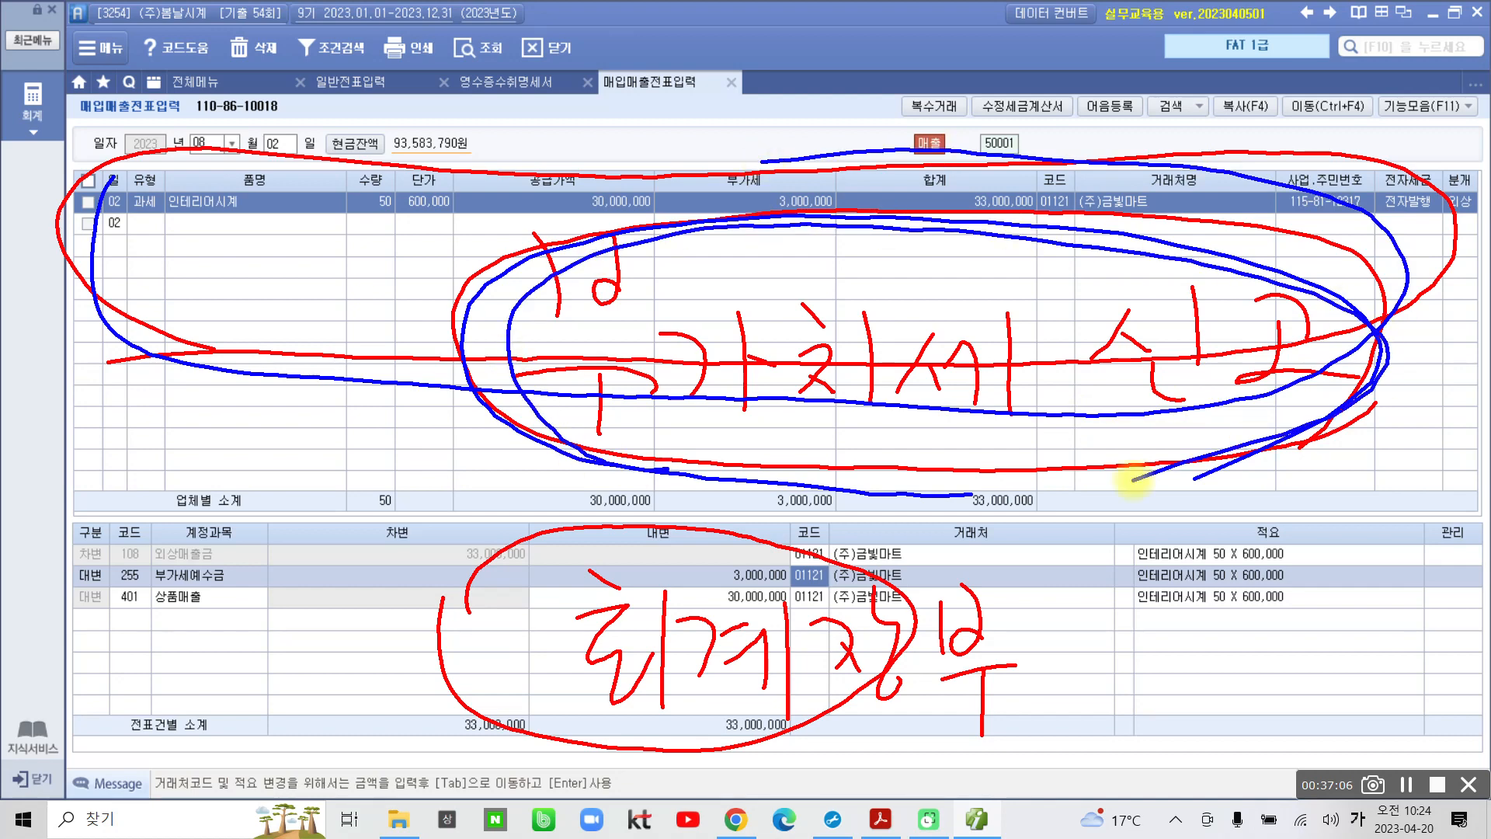
key(Escape)
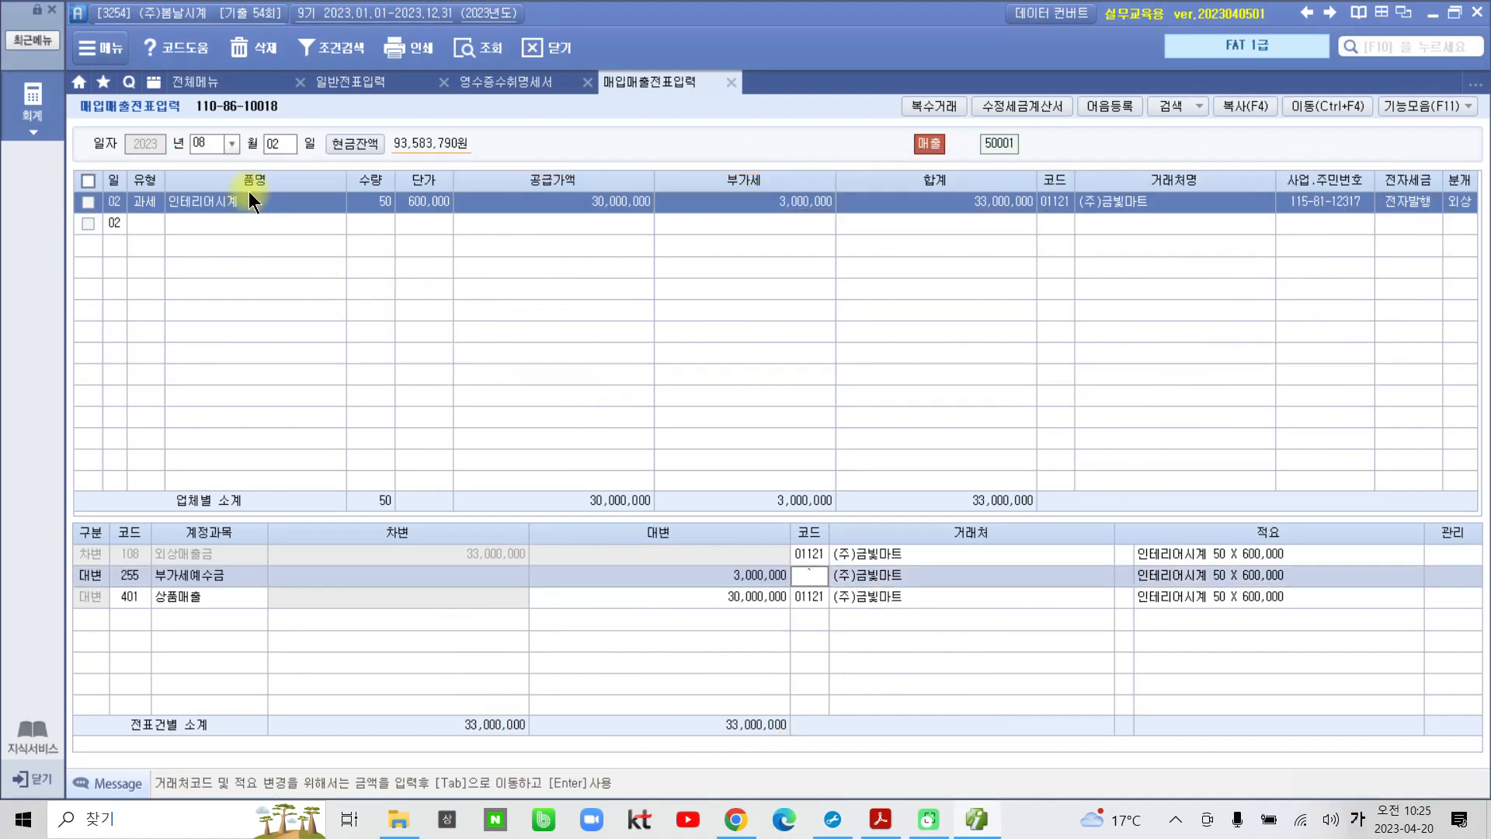
Return to 전체메뉴, dismiss the notice and locate the 부가가치세 I group.
click(194, 81)
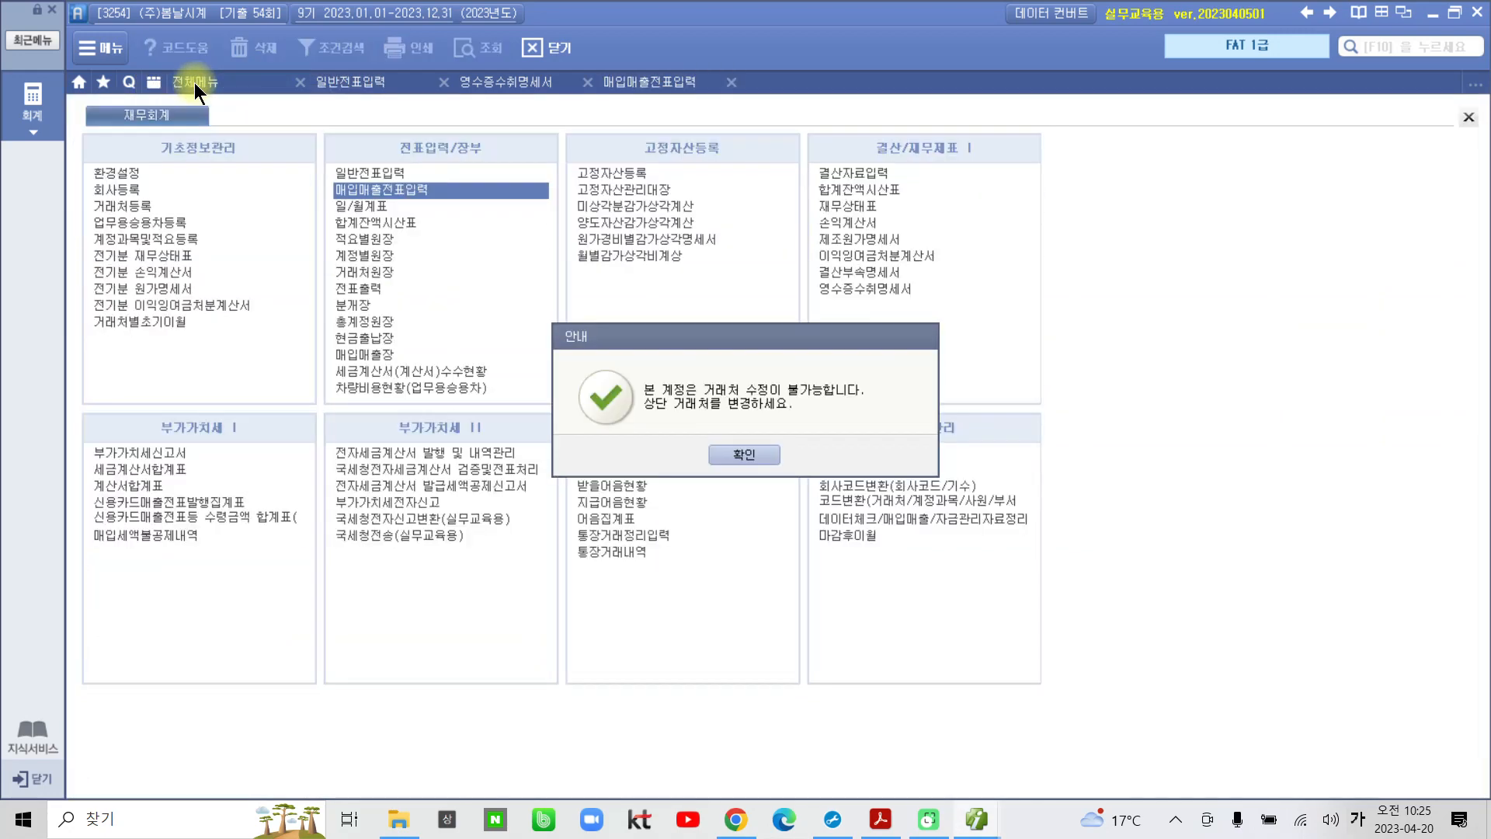
click(754, 451)
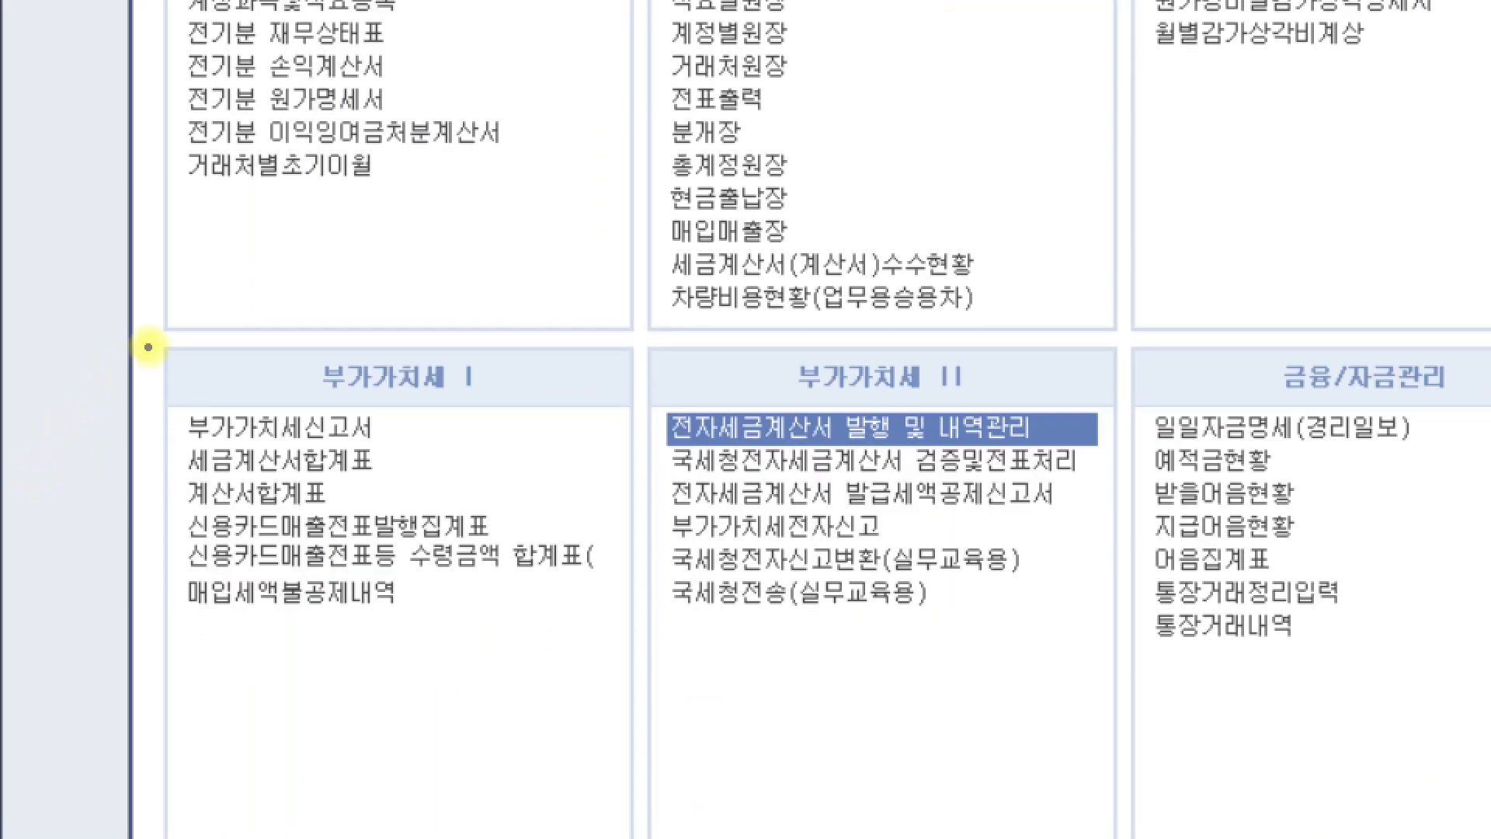
mouse_move(147, 347)
mouse_down()
mouse_move(390, 682)
mouse_move(576, 792)
mouse_move(645, 795)
mouse_up()
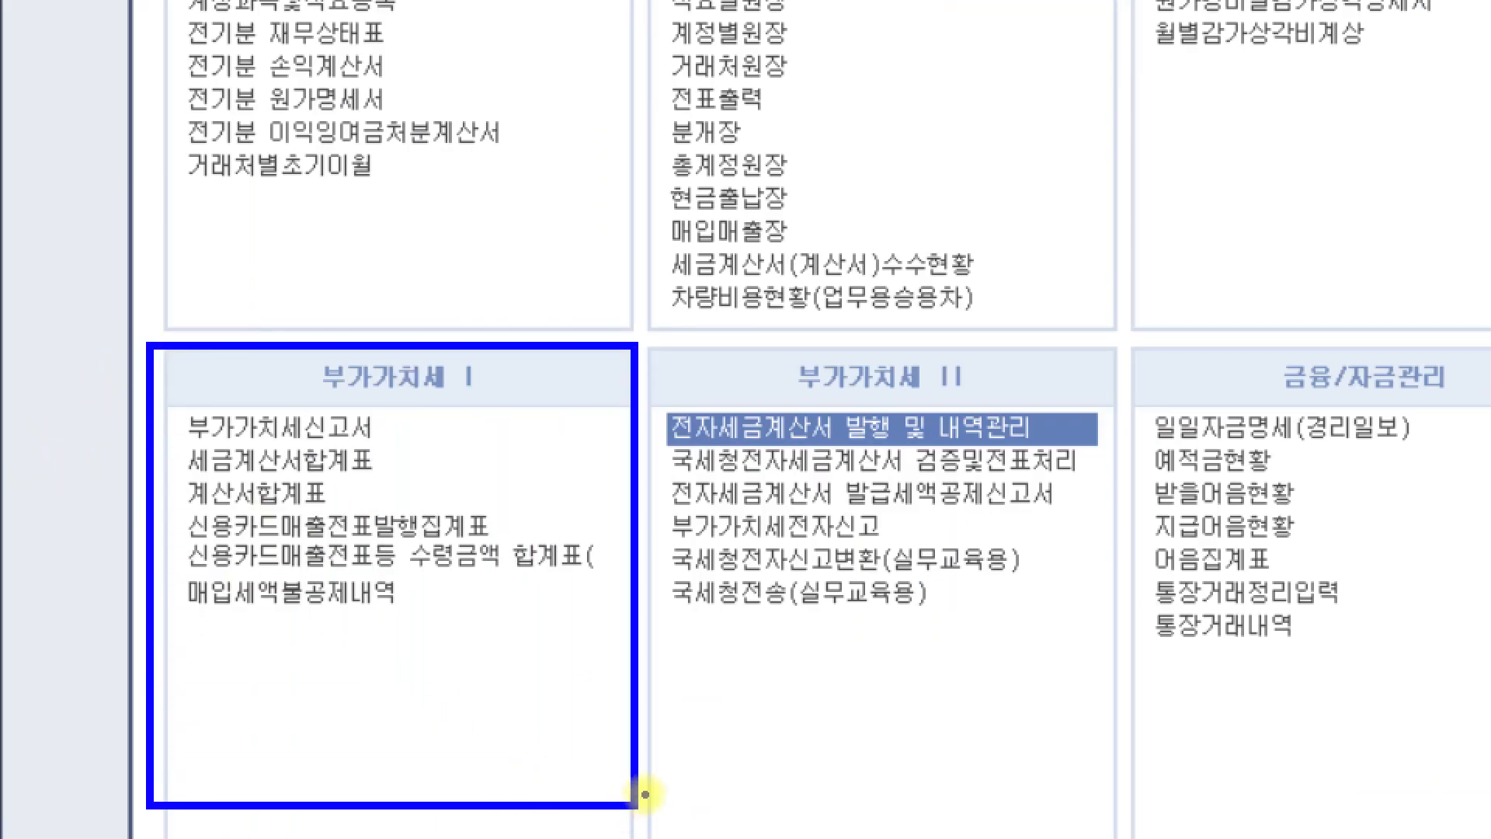
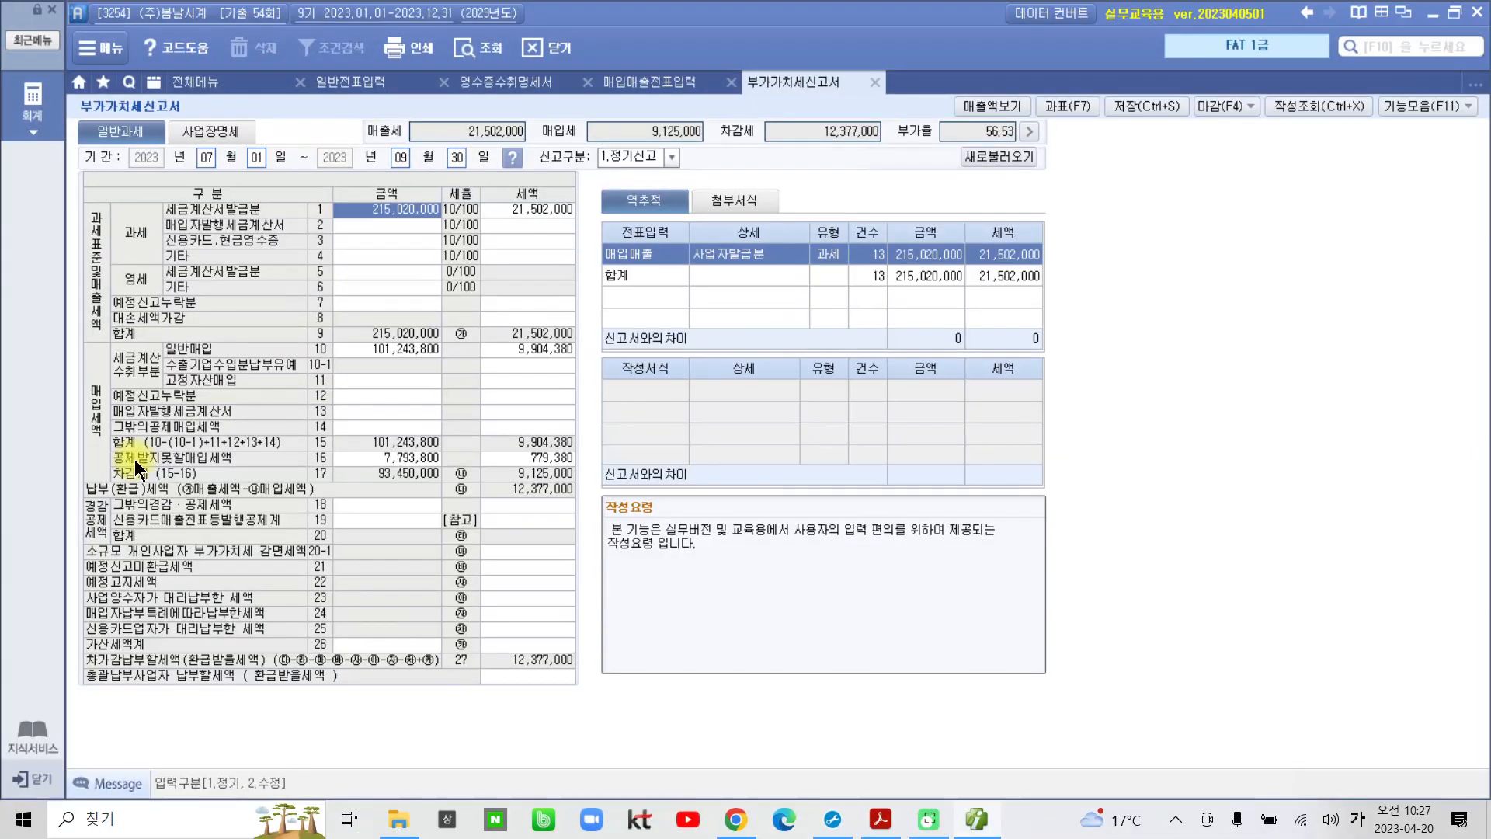
mouse_move(378, 703)
mouse_down()
mouse_move(70, 579)
mouse_move(725, 326)
mouse_move(362, 732)
mouse_up()
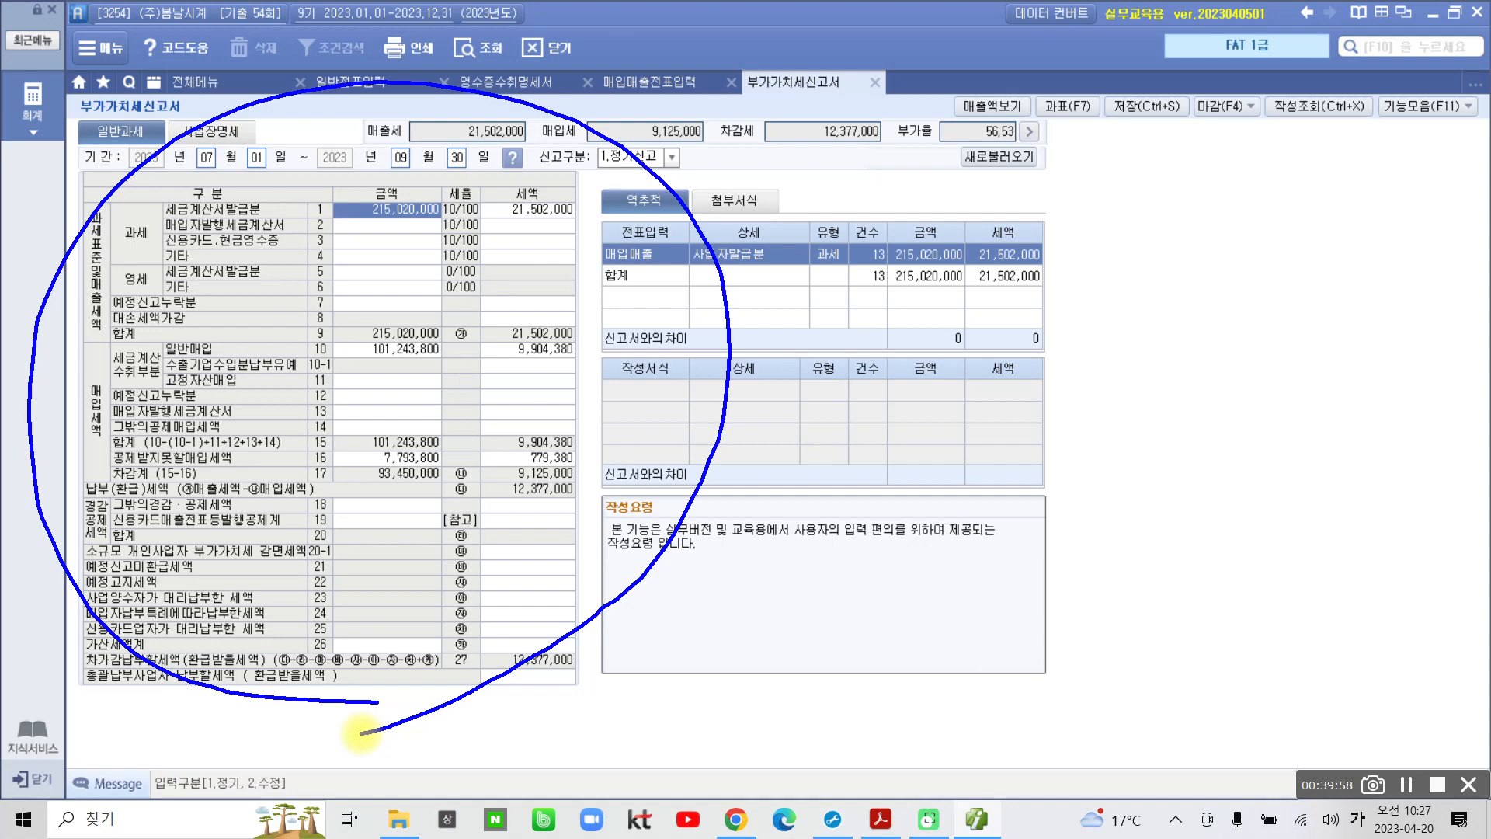
mouse_move(101, 373)
mouse_down()
mouse_move(51, 264)
mouse_move(80, 378)
mouse_up()
mouse_move(151, 190)
mouse_down()
mouse_move(157, 212)
mouse_move(186, 192)
mouse_up()
drag(323, 198, 332, 227)
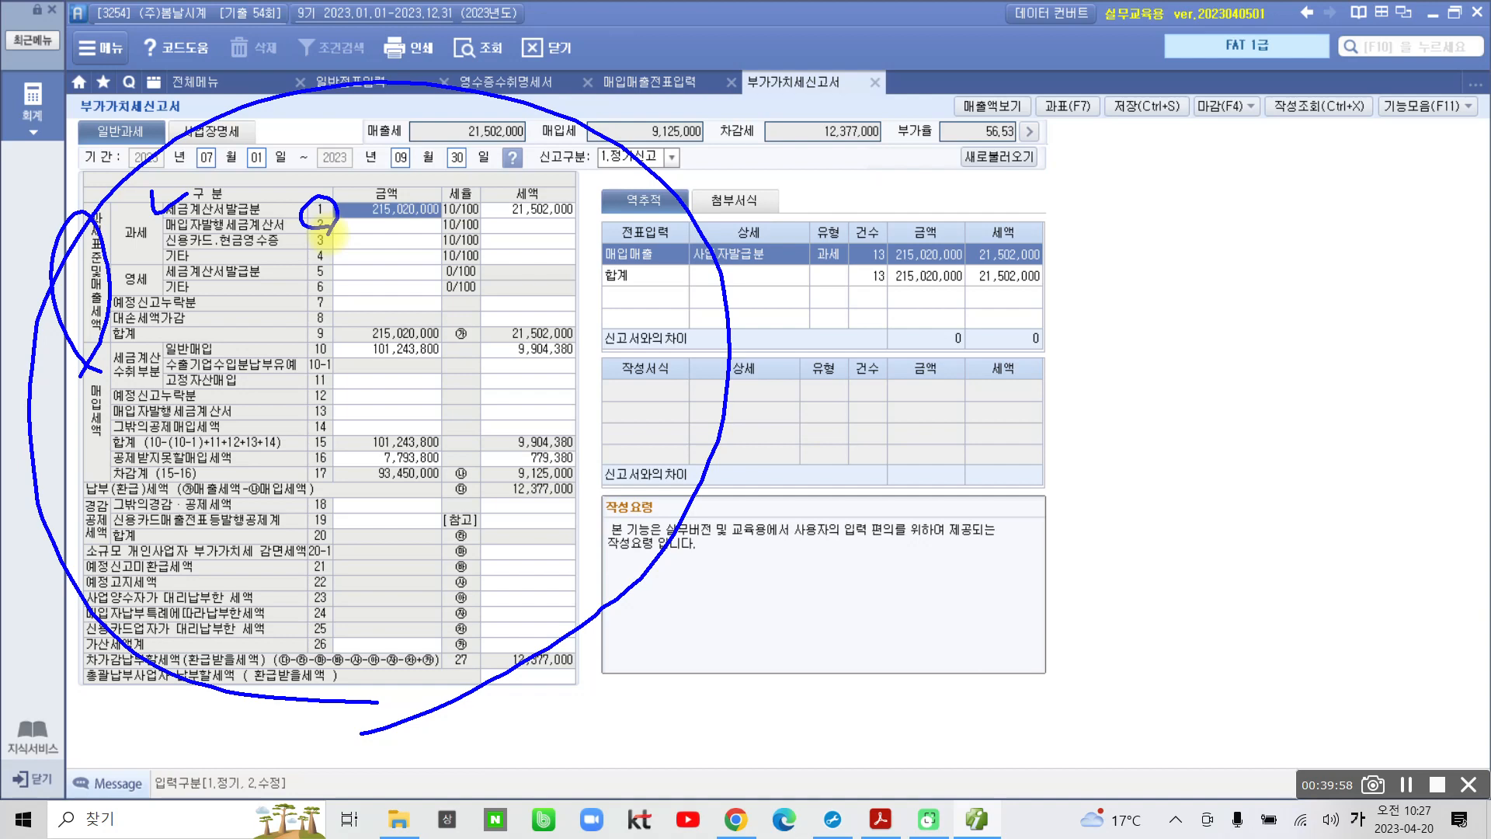
mouse_move(324, 233)
mouse_down()
mouse_move(291, 222)
mouse_move(326, 226)
mouse_up()
key(Escape)
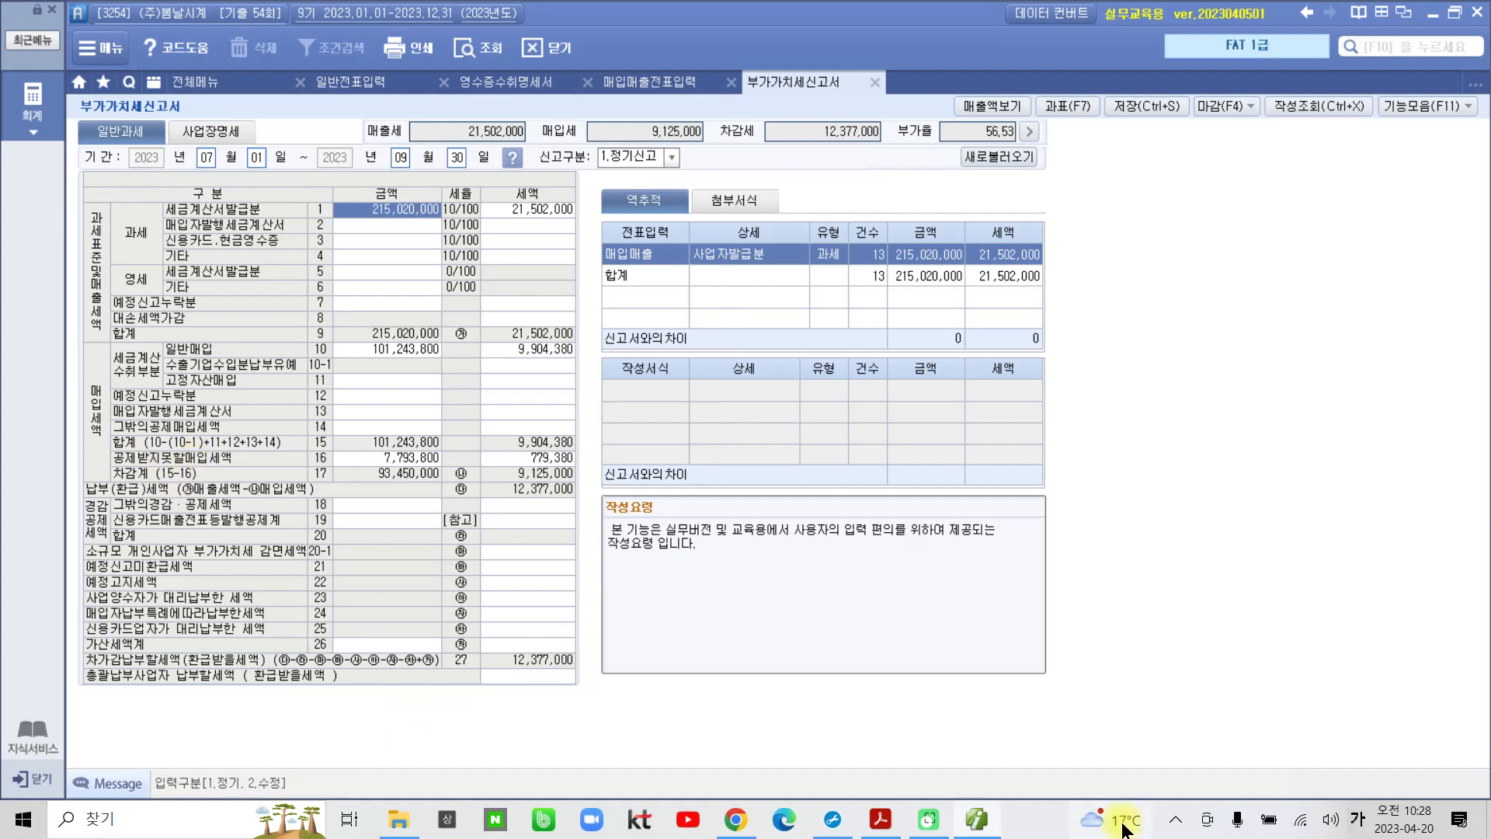
Switch to the exam PDF in Acrobat Reader, review question 1's 거래명세서 and task text, and find question 2.
click(979, 820)
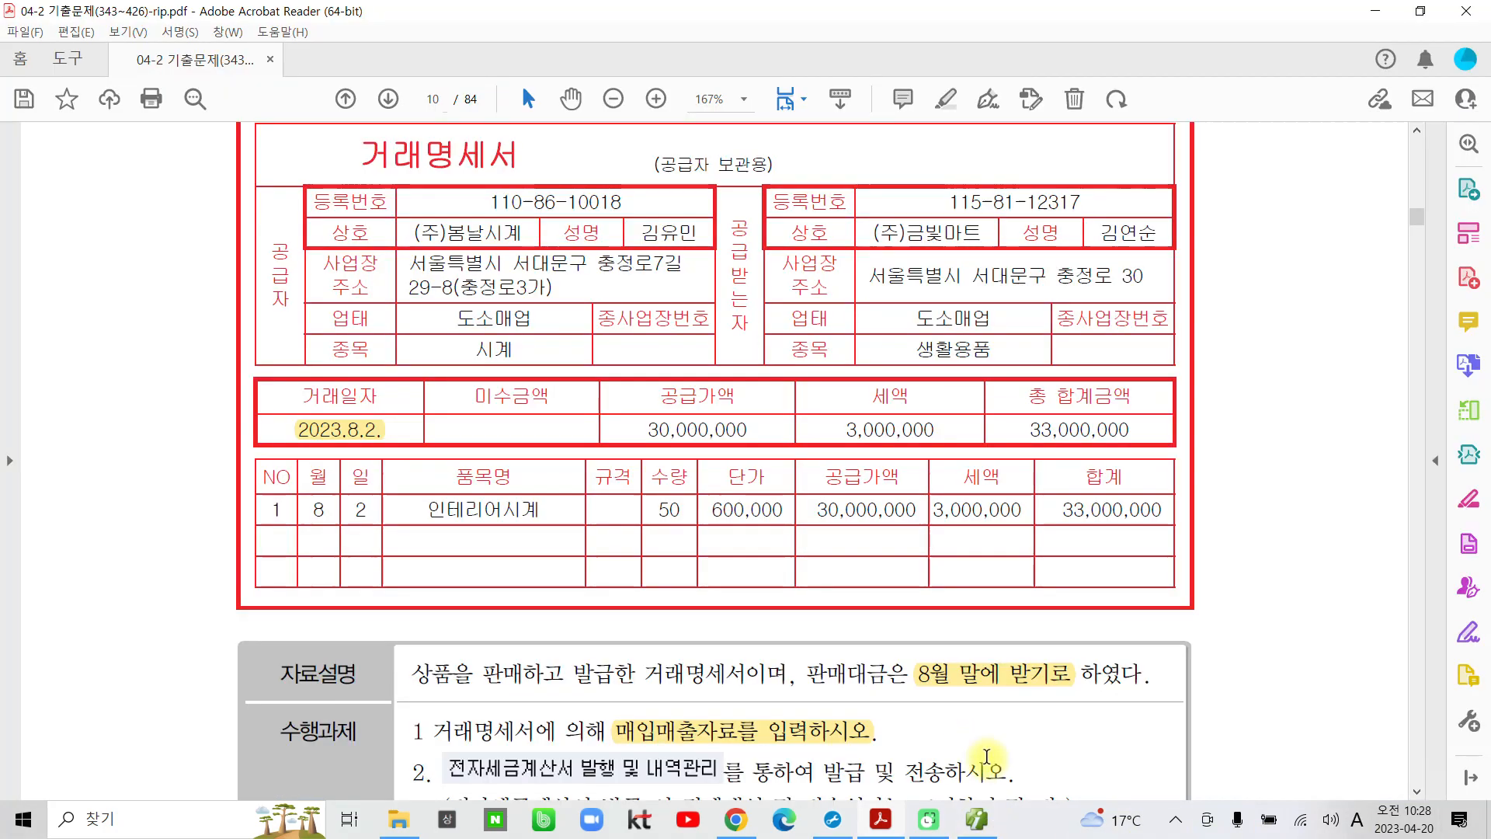
scroll(902, 730, down, 2)
scroll(901, 732, down, 2)
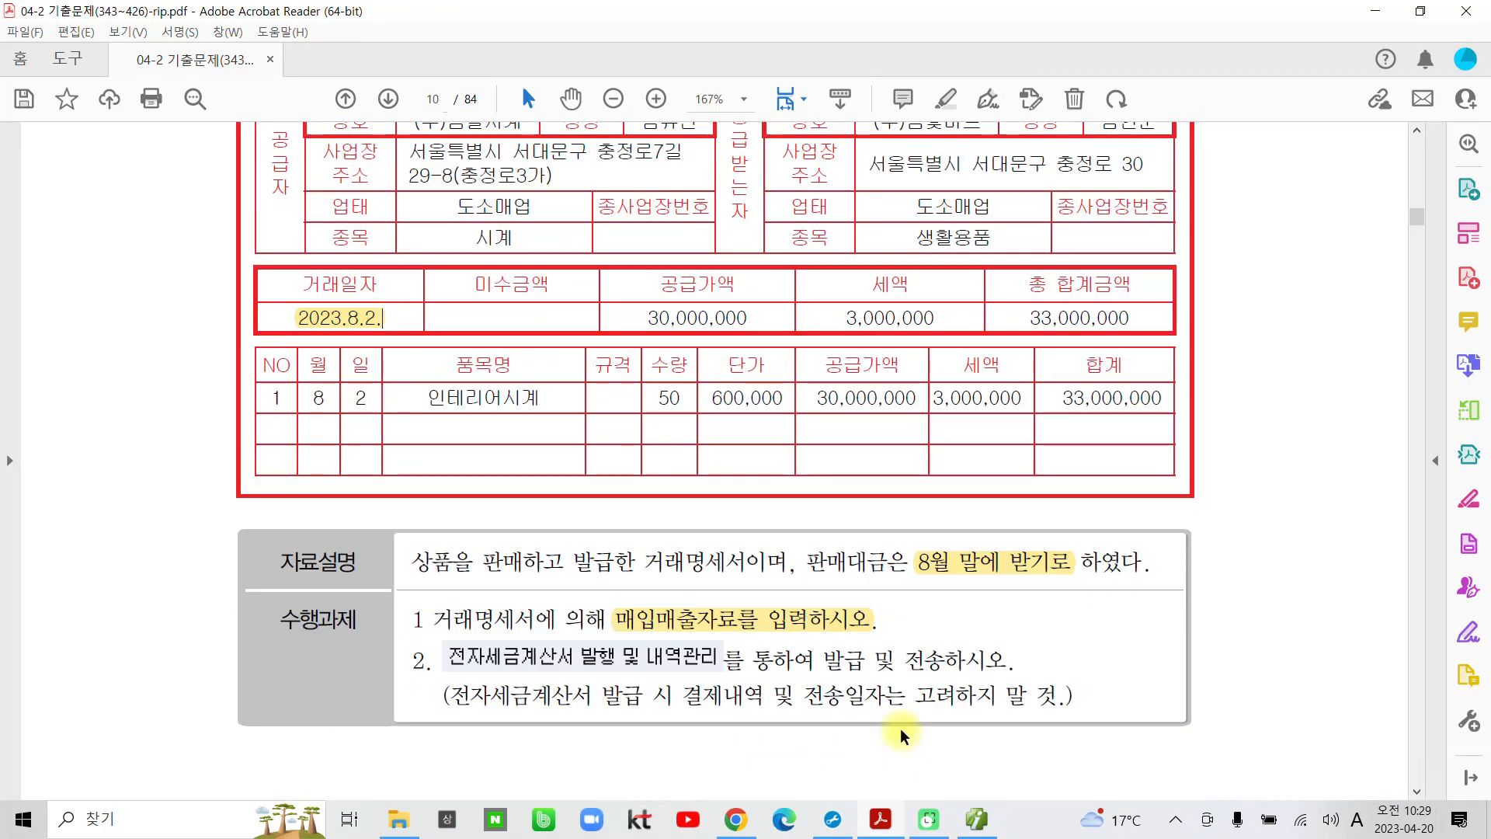
scroll(903, 735, down, 2)
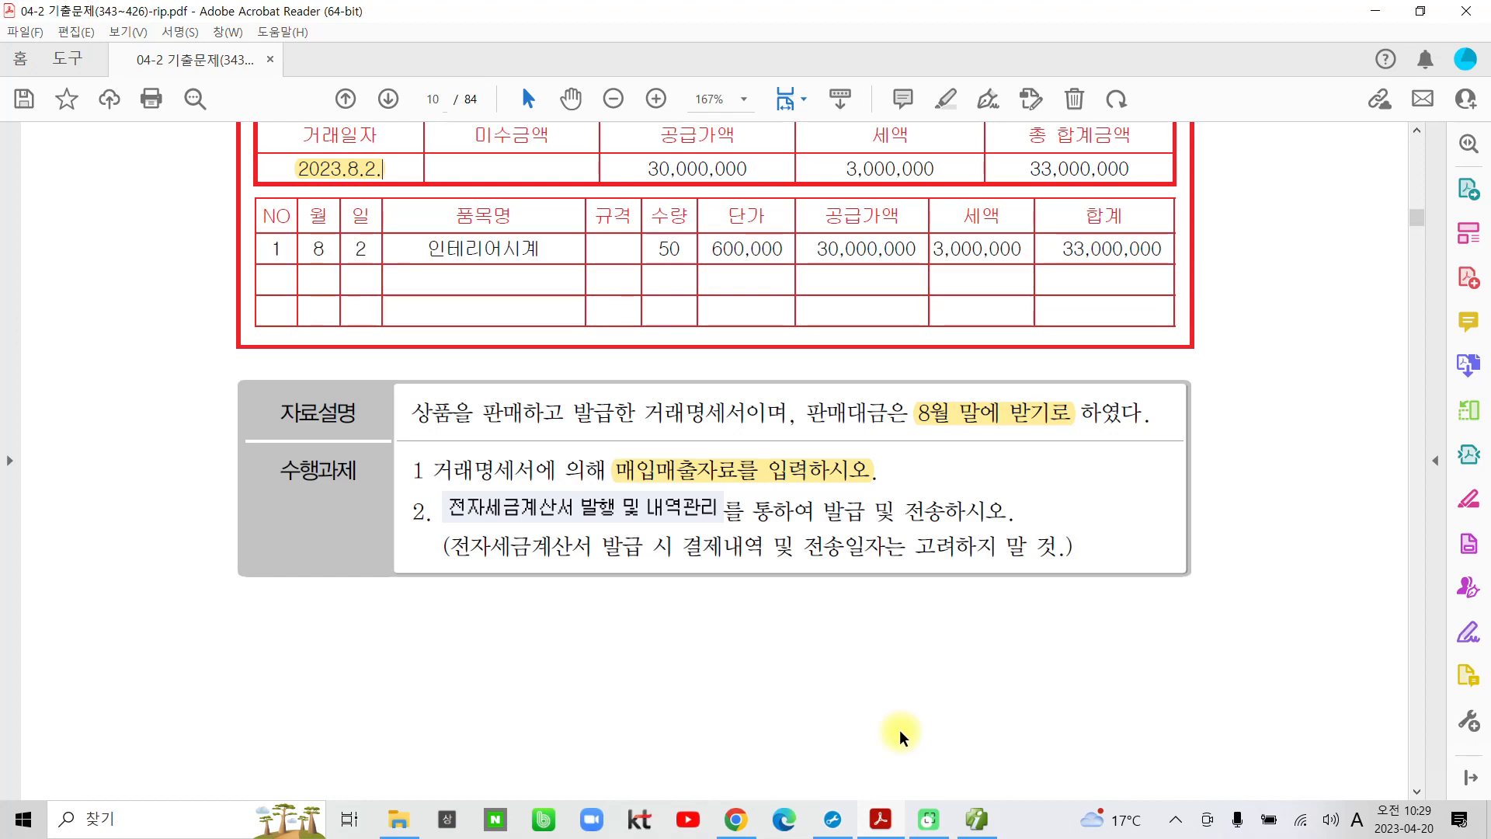
scroll(902, 734, up, 7)
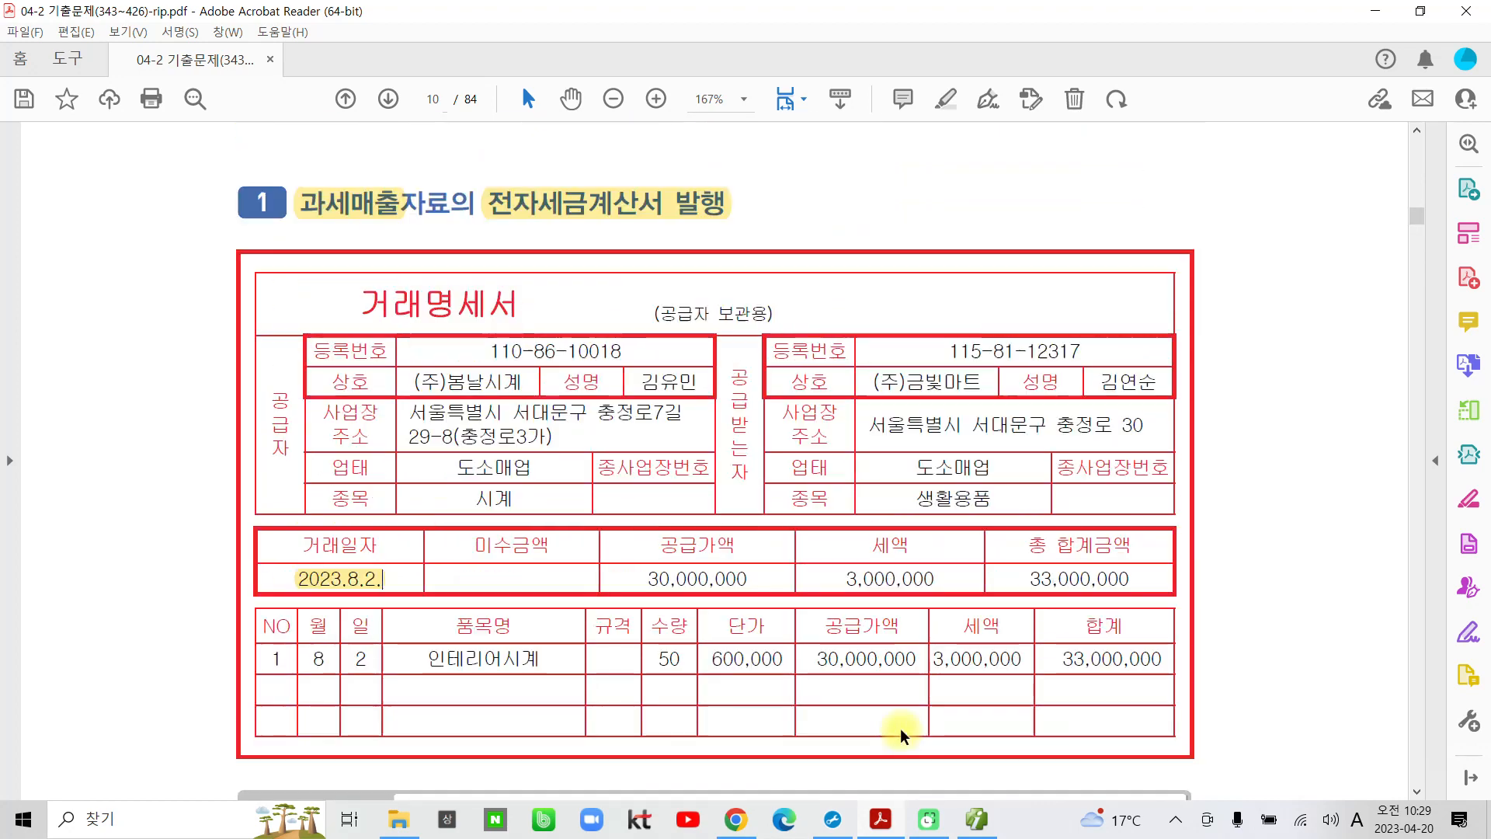
scroll(901, 734, down, 1)
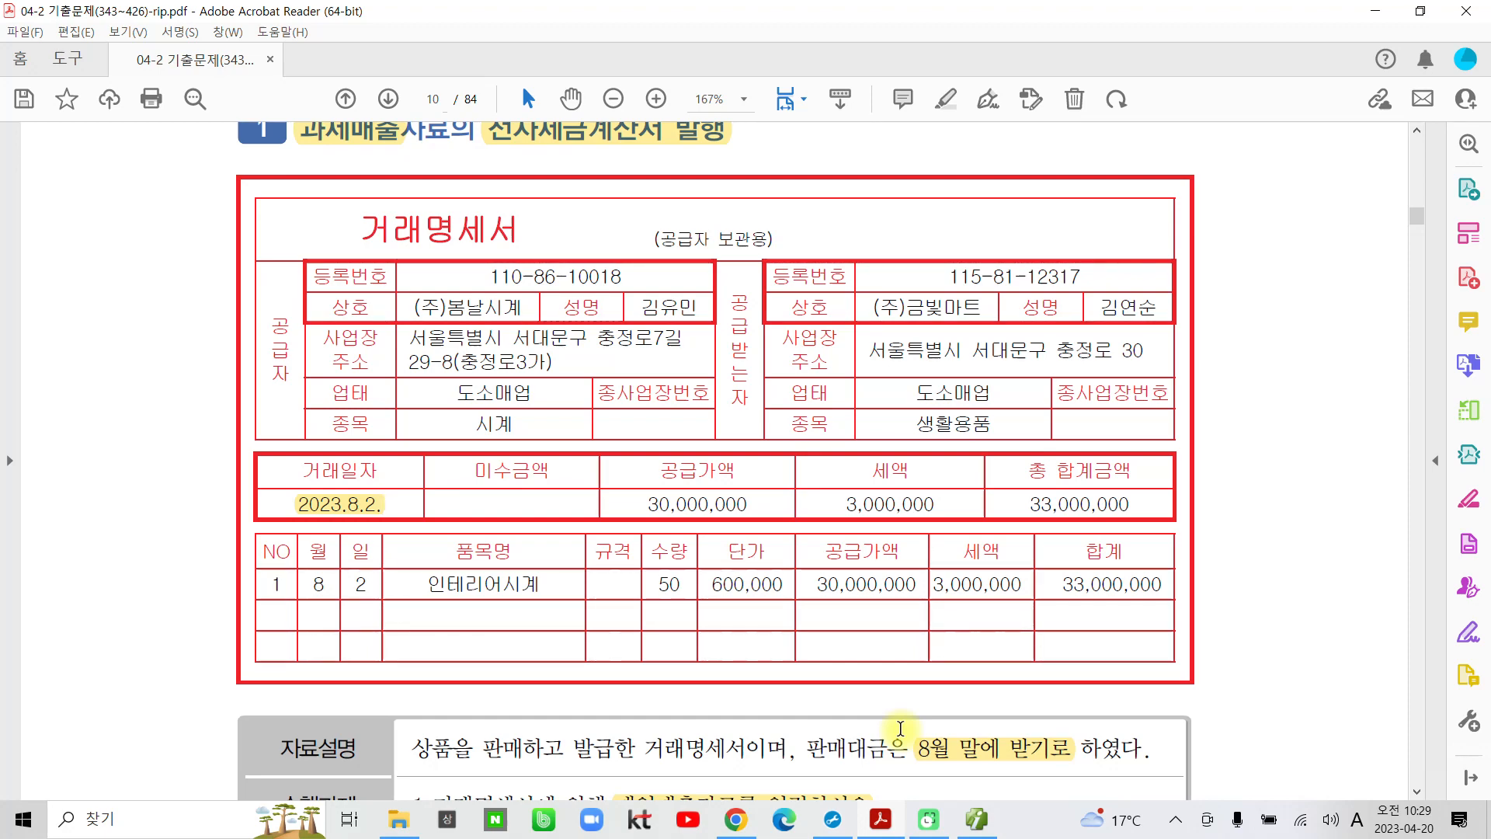
scroll(901, 734, down, 10)
scroll(902, 742, down, 20)
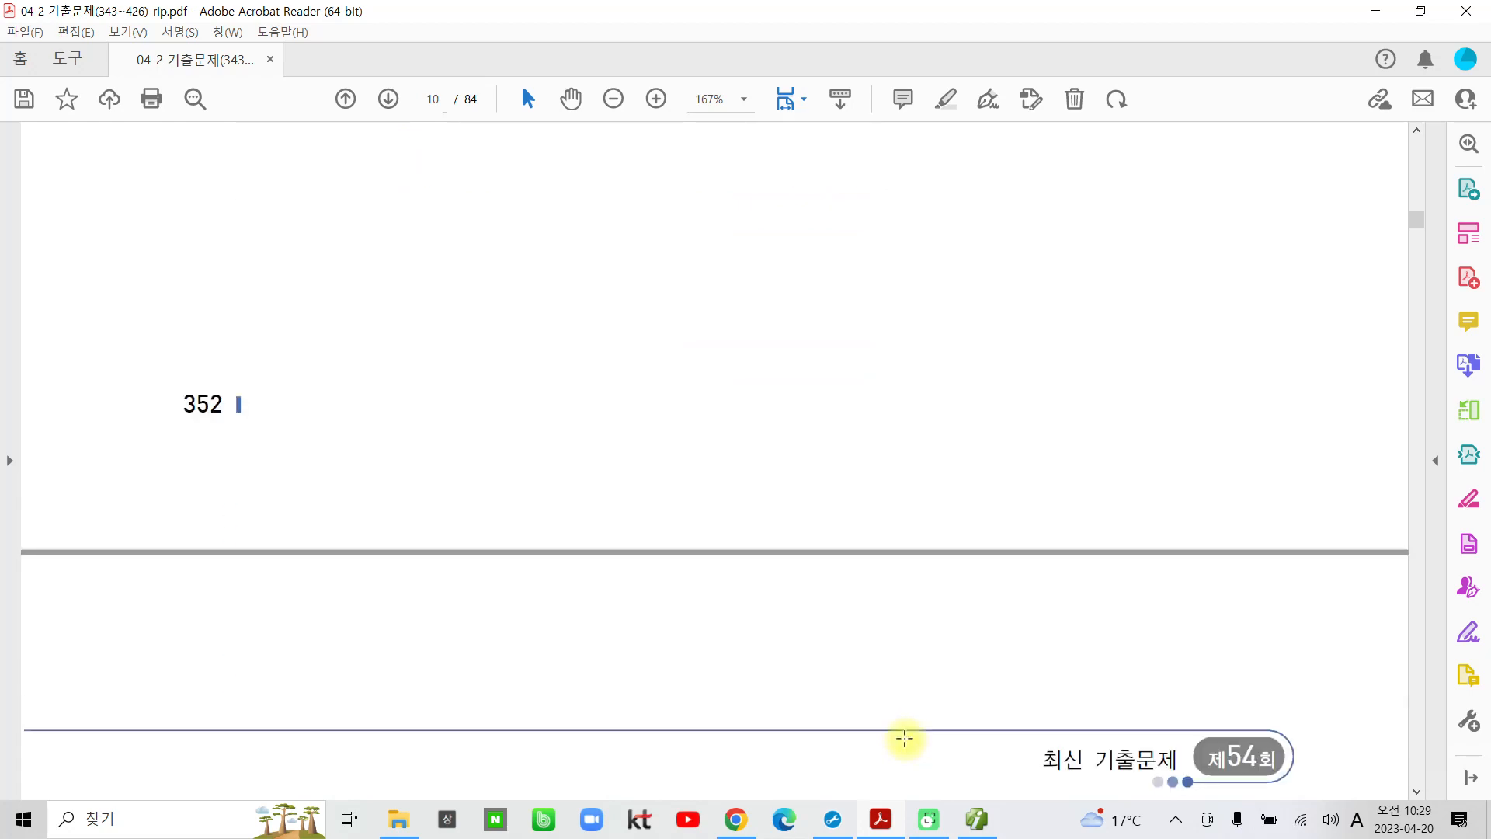
scroll(905, 737, down, 5)
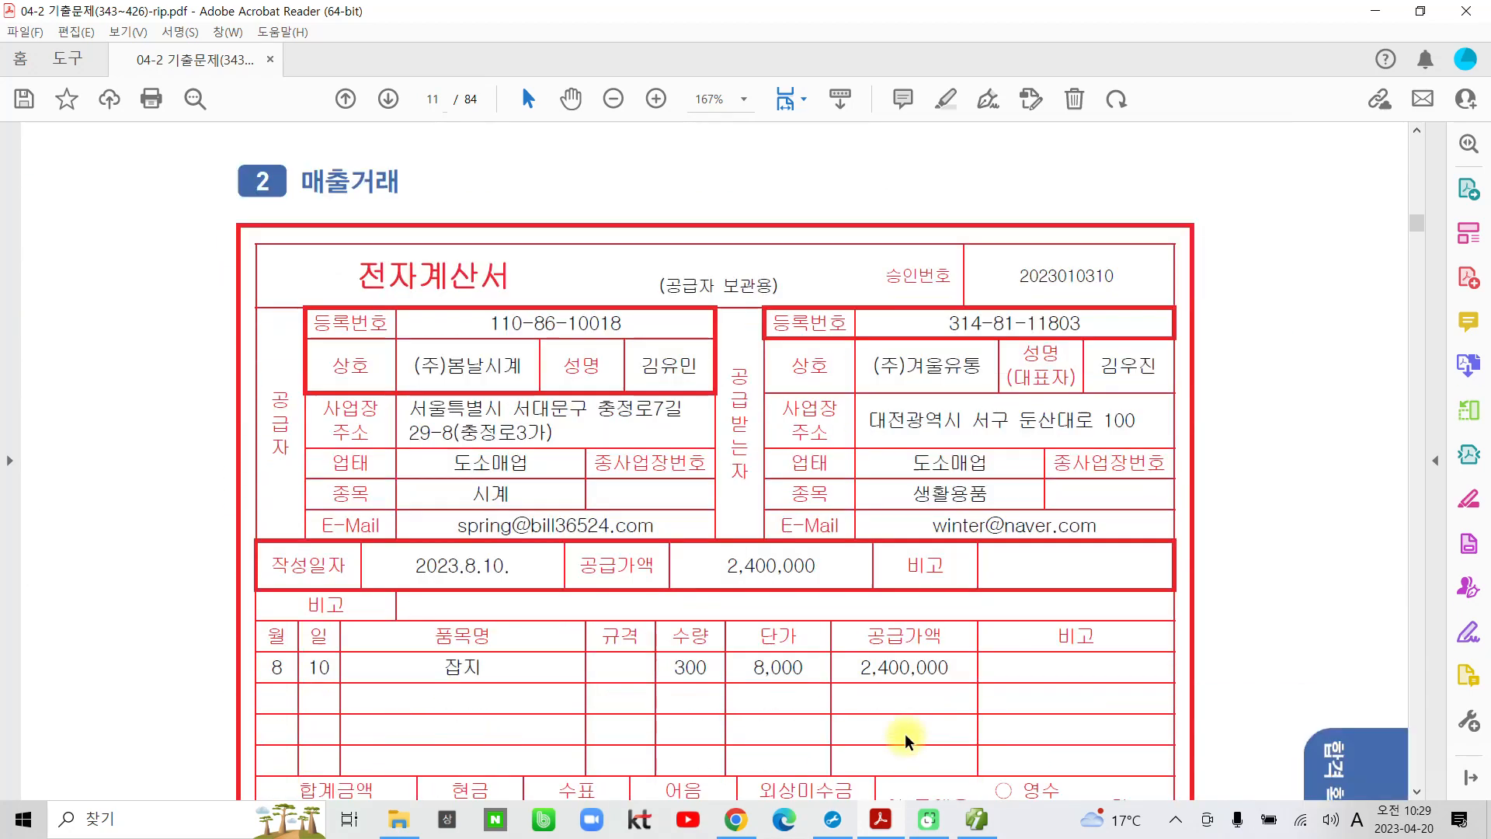
Highlight question 2's heading 매출거래, and the phrases "발급한 전자계산서이다" and "외상" in its 자료설명.
drag(300, 186, 400, 185)
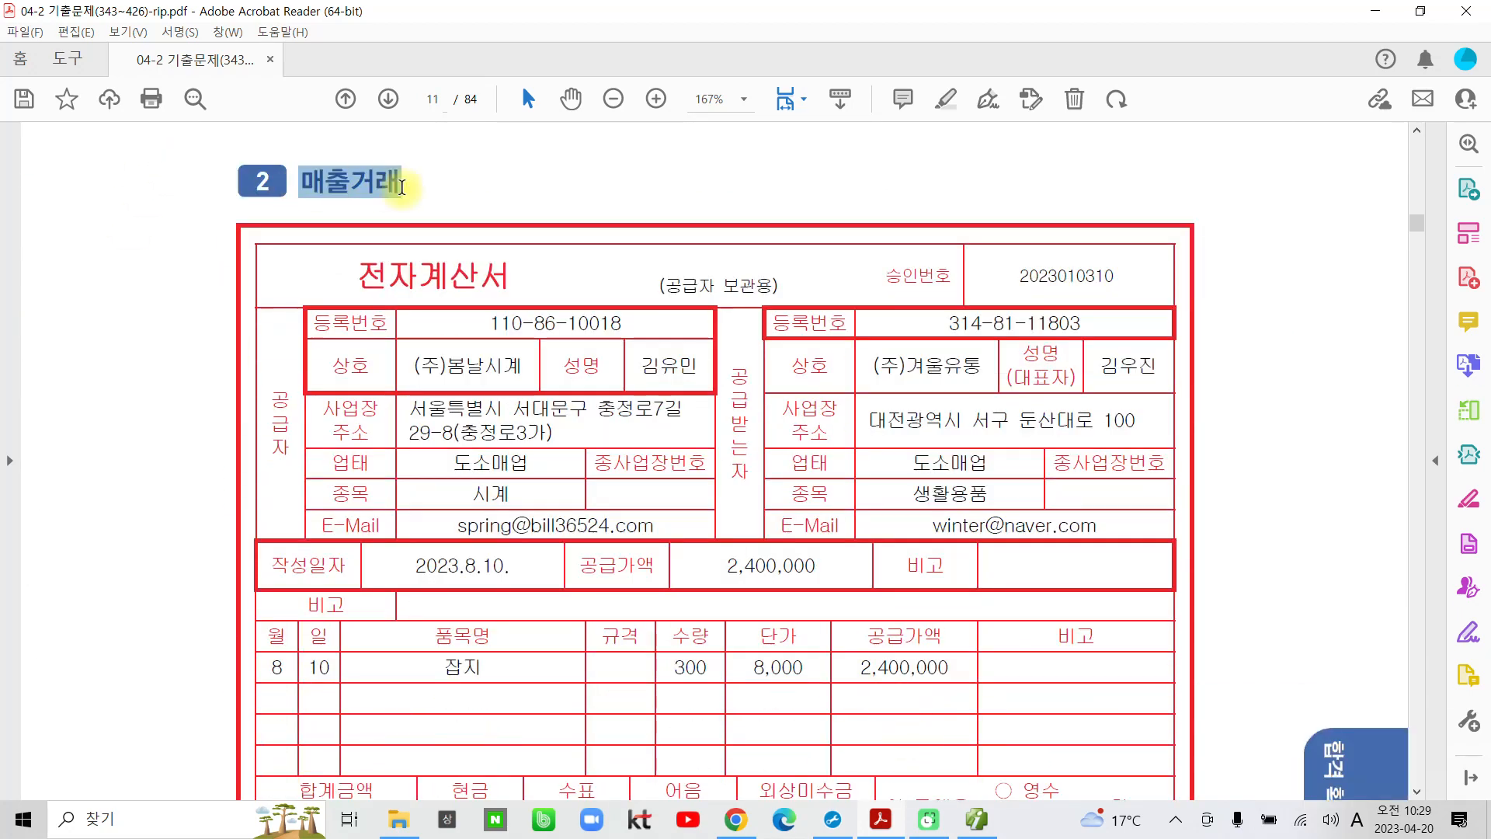
click(427, 148)
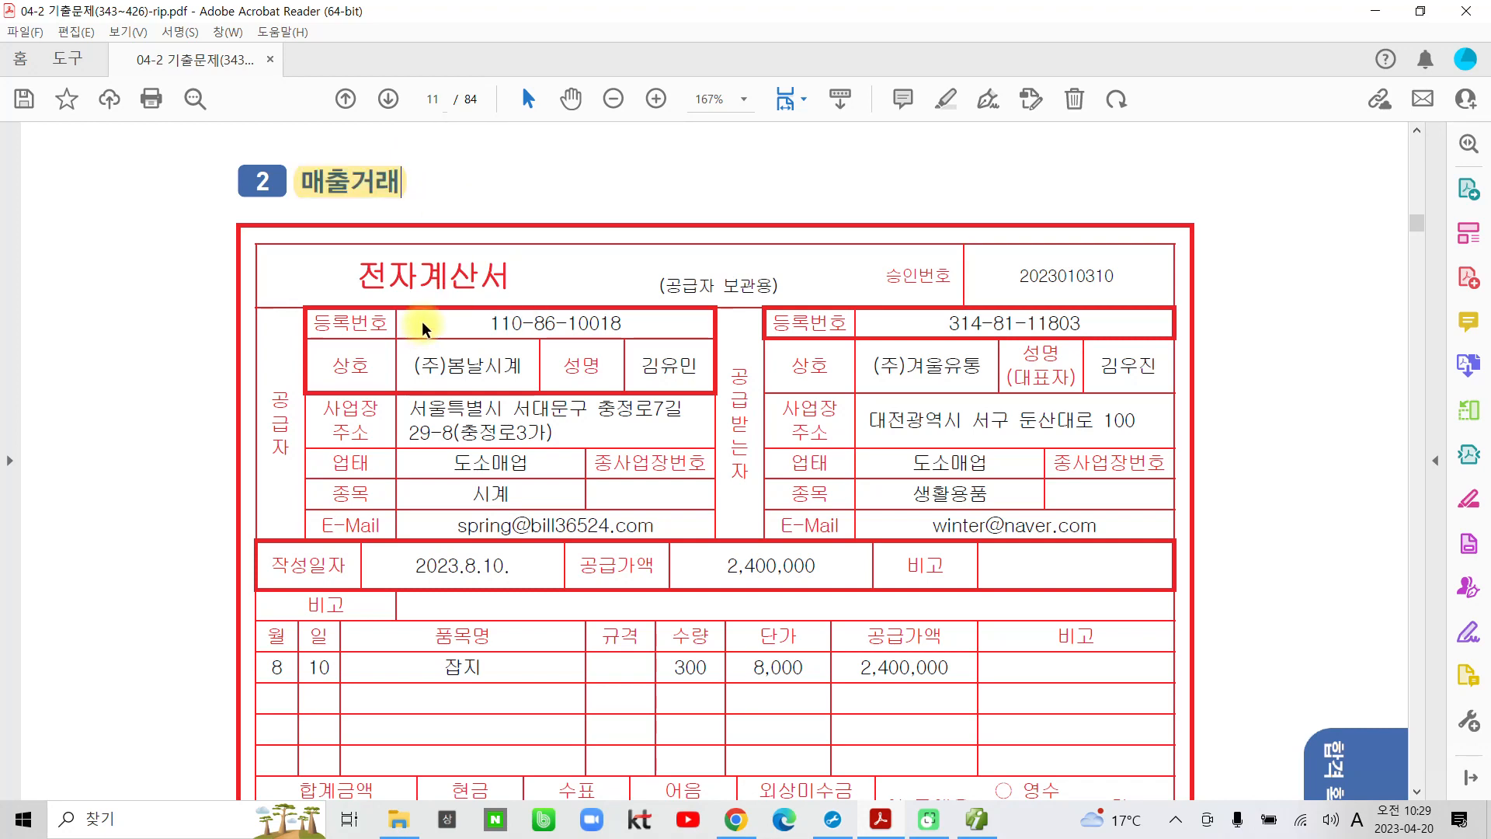
scroll(419, 326, down, 1)
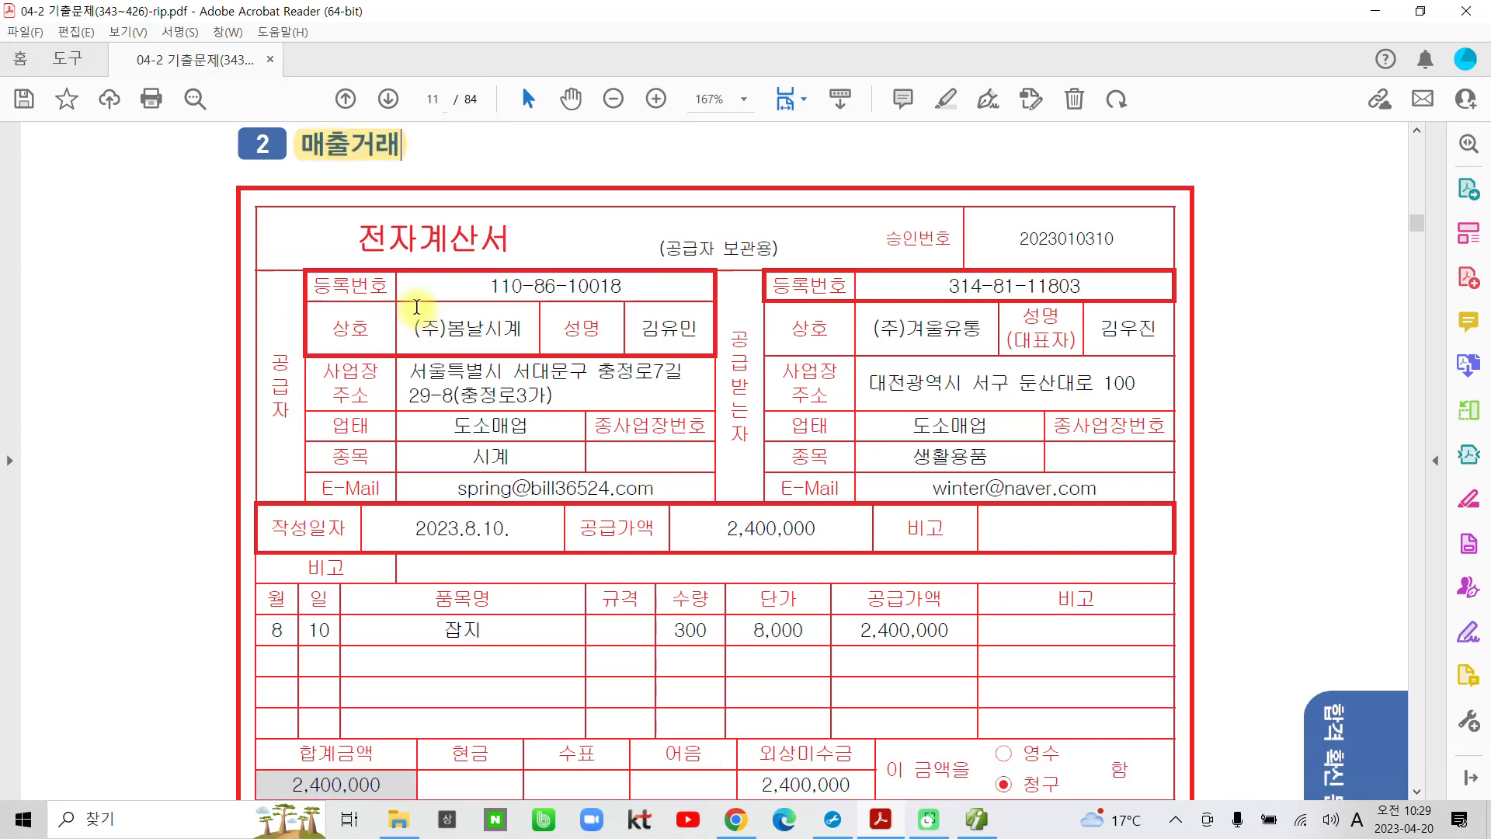
scroll(404, 306, down, 3)
scroll(404, 305, down, 9)
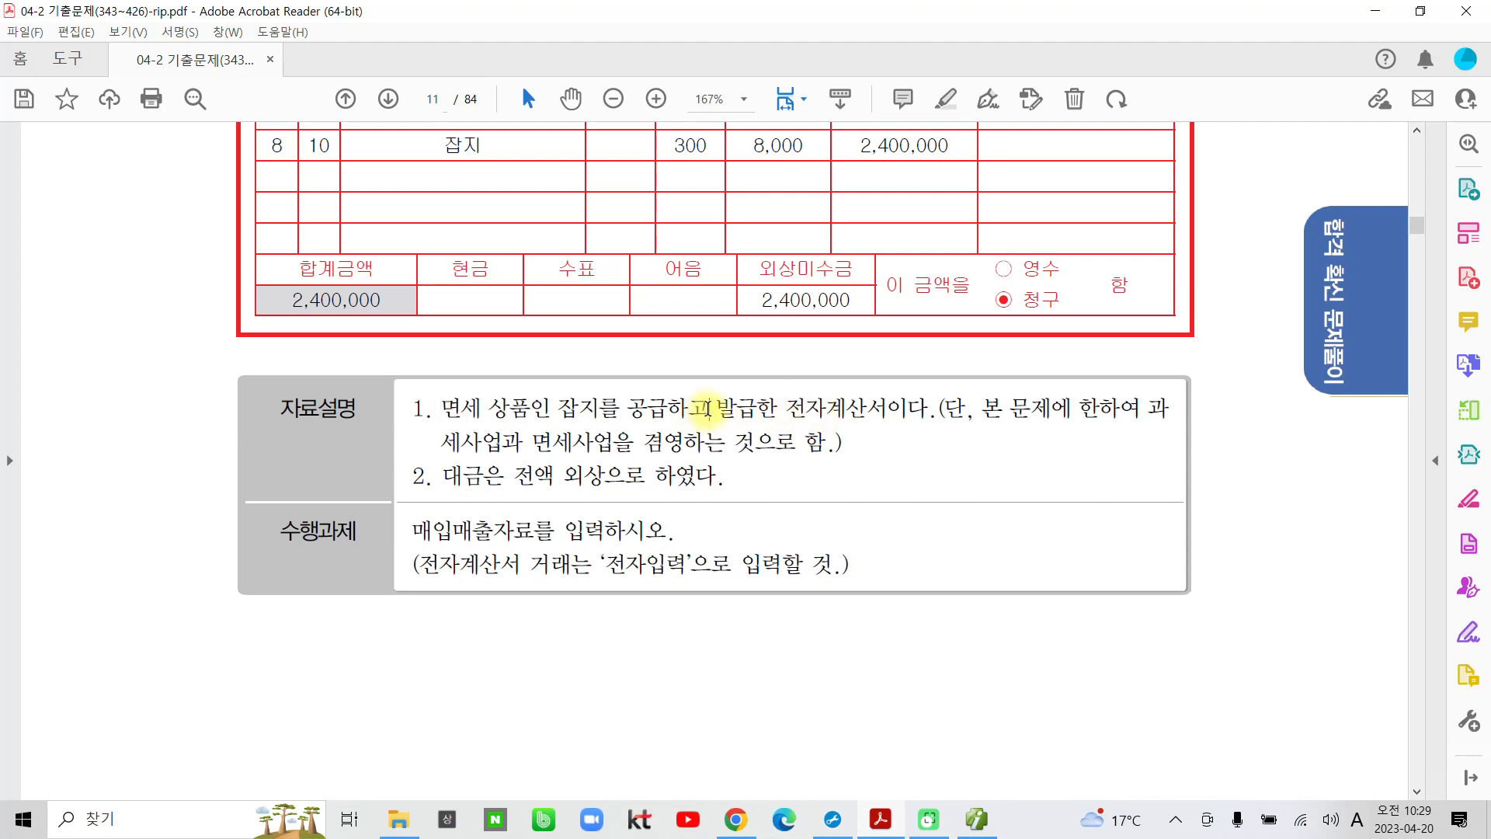
drag(707, 407, 930, 409)
click(859, 334)
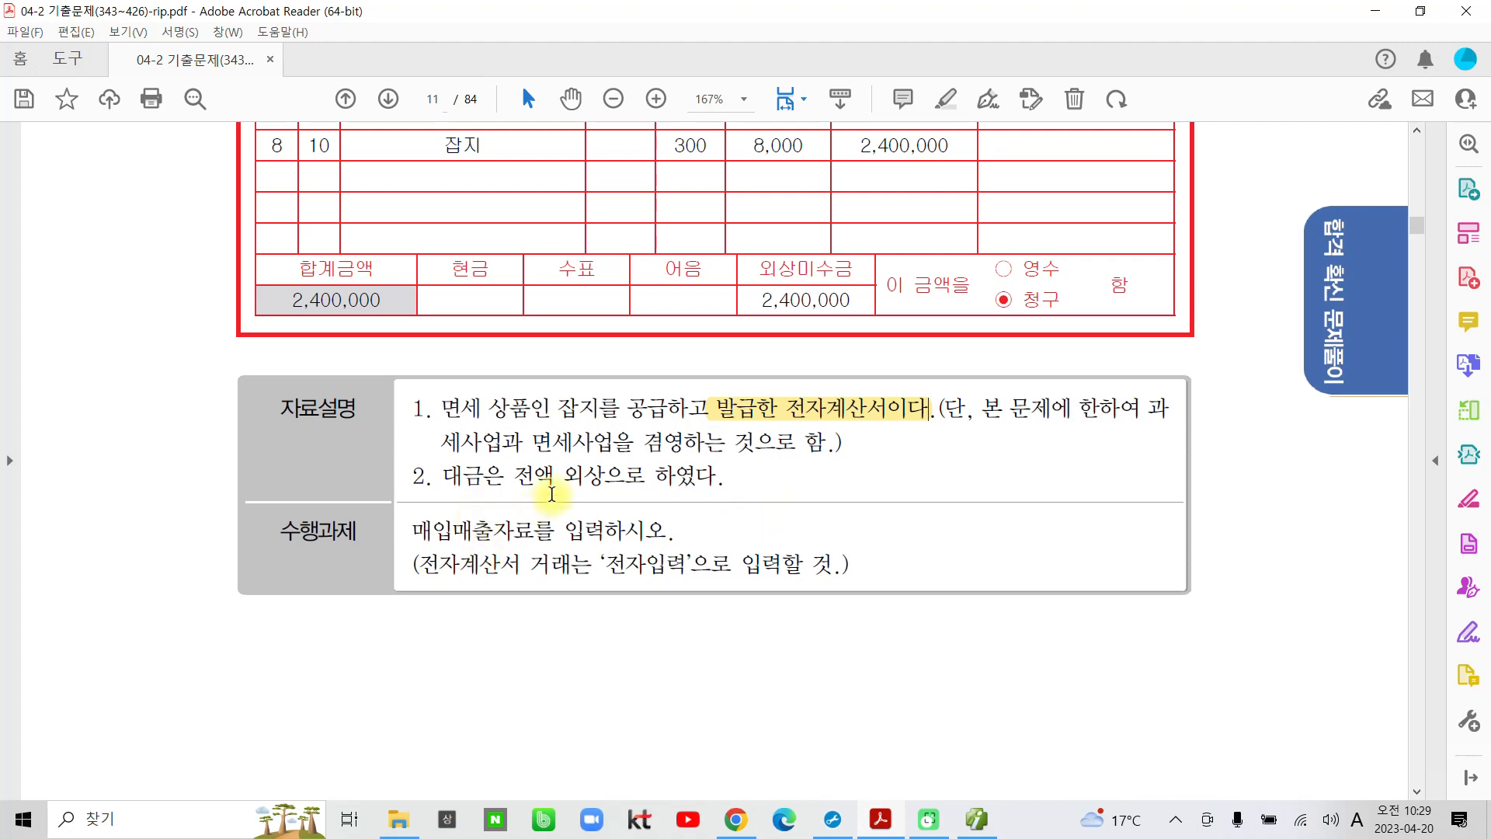
drag(561, 475, 607, 475)
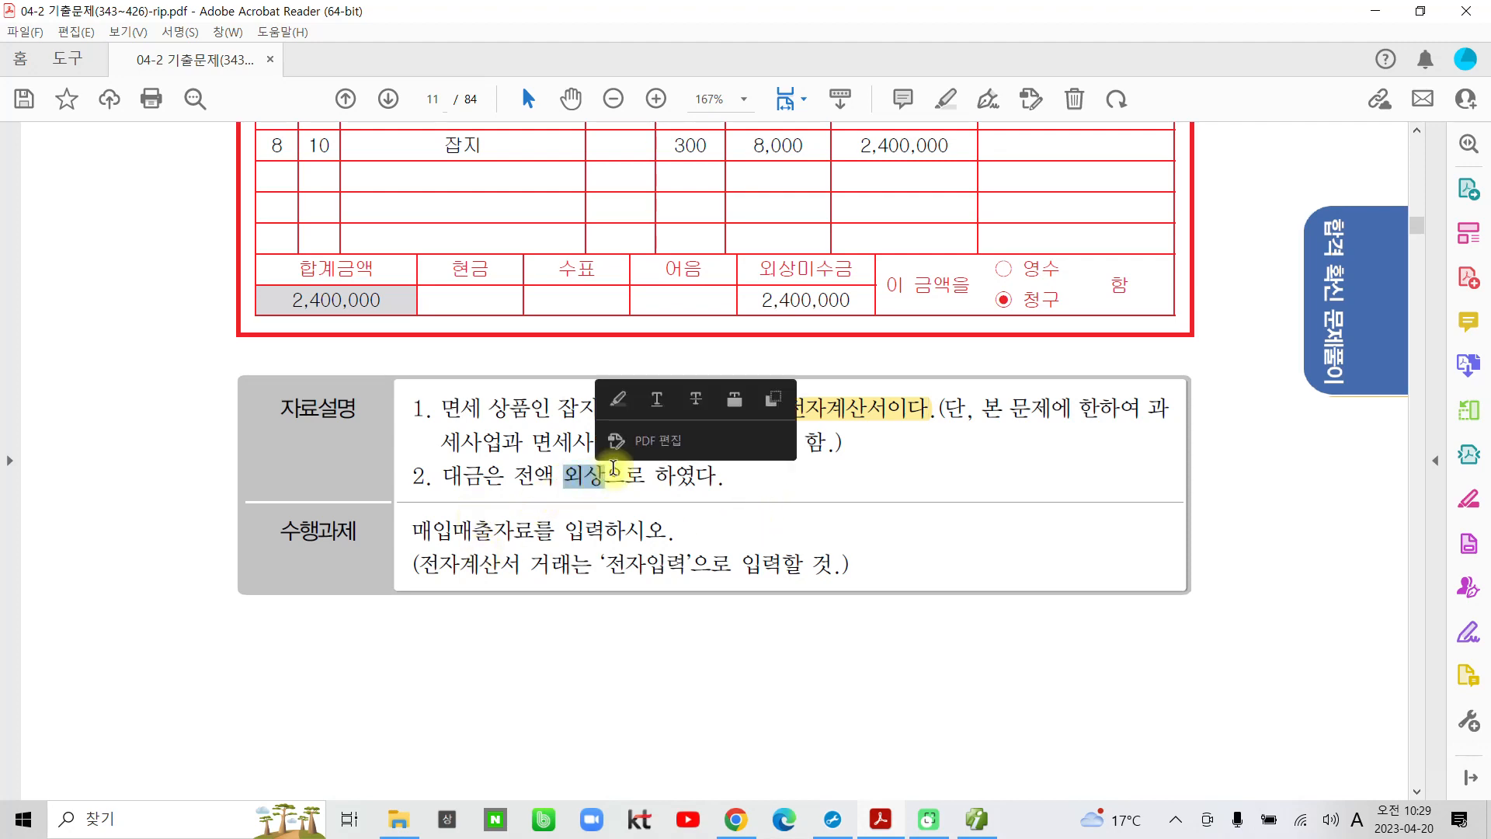
click(622, 396)
Highlight "매입매출자료" and "전자입력" in question 2's 수행과제.
drag(410, 531, 536, 531)
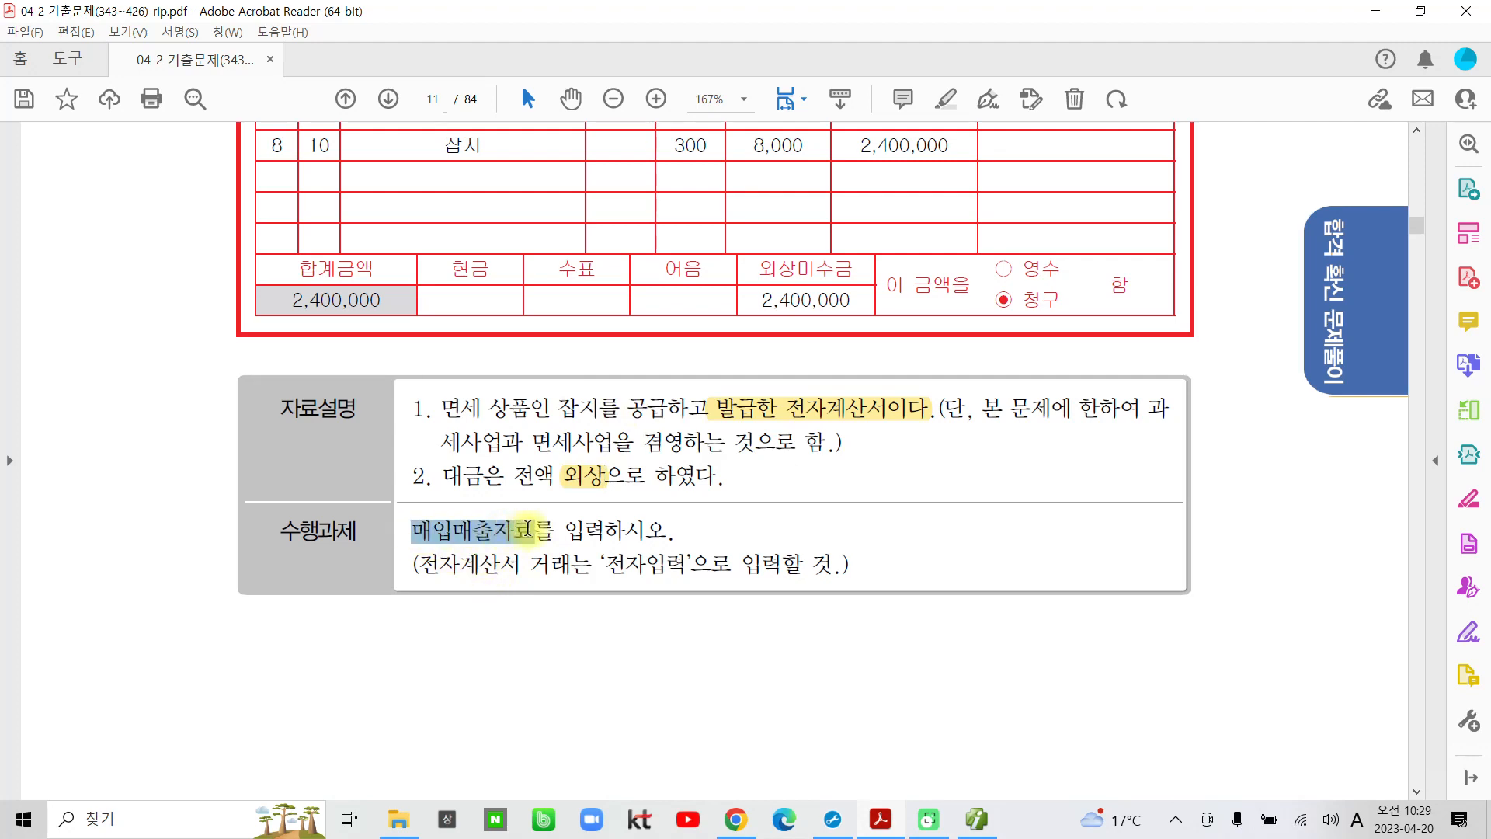
click(554, 457)
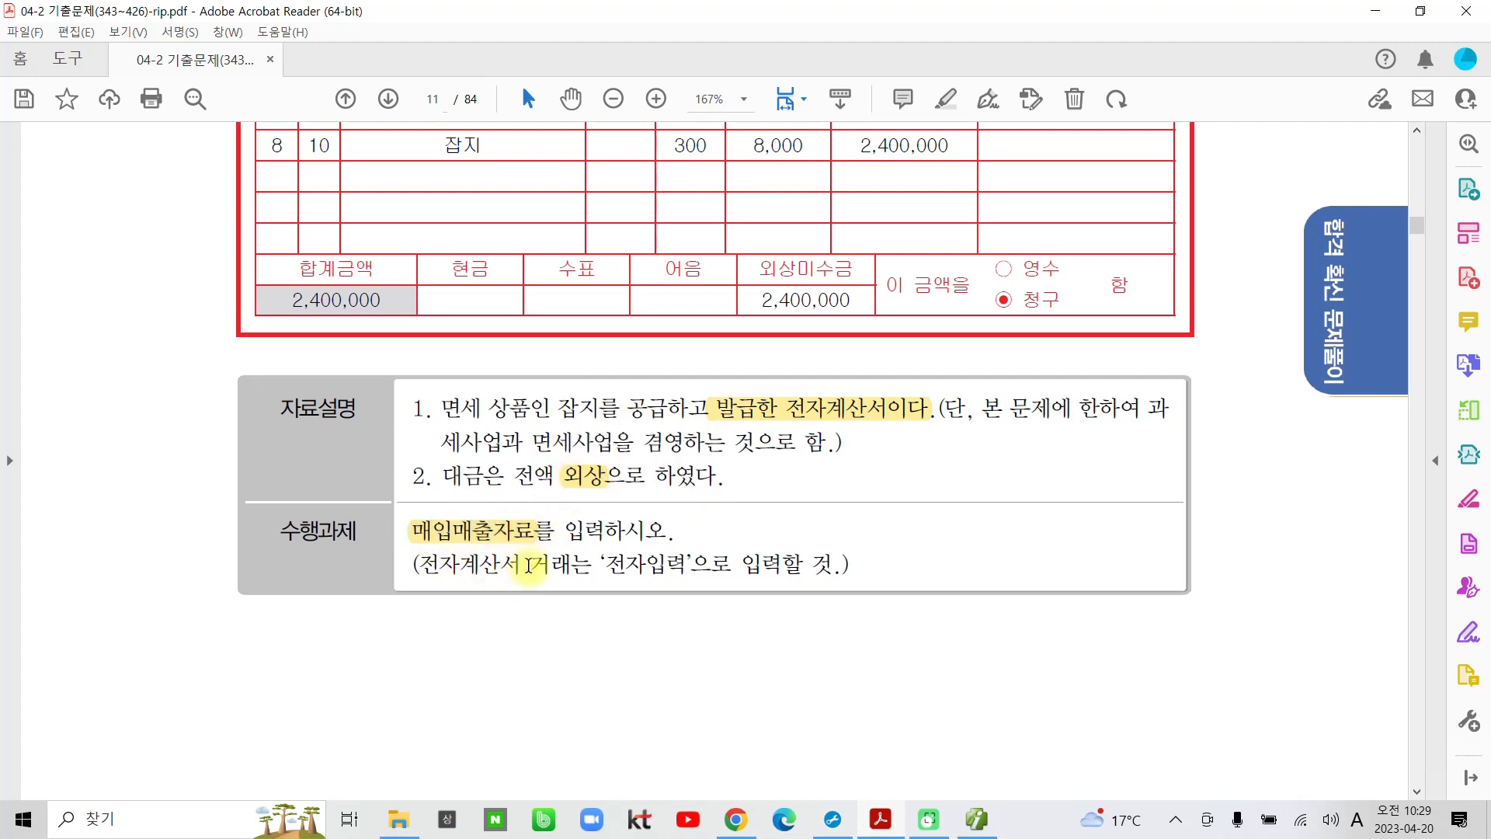
drag(606, 565, 685, 565)
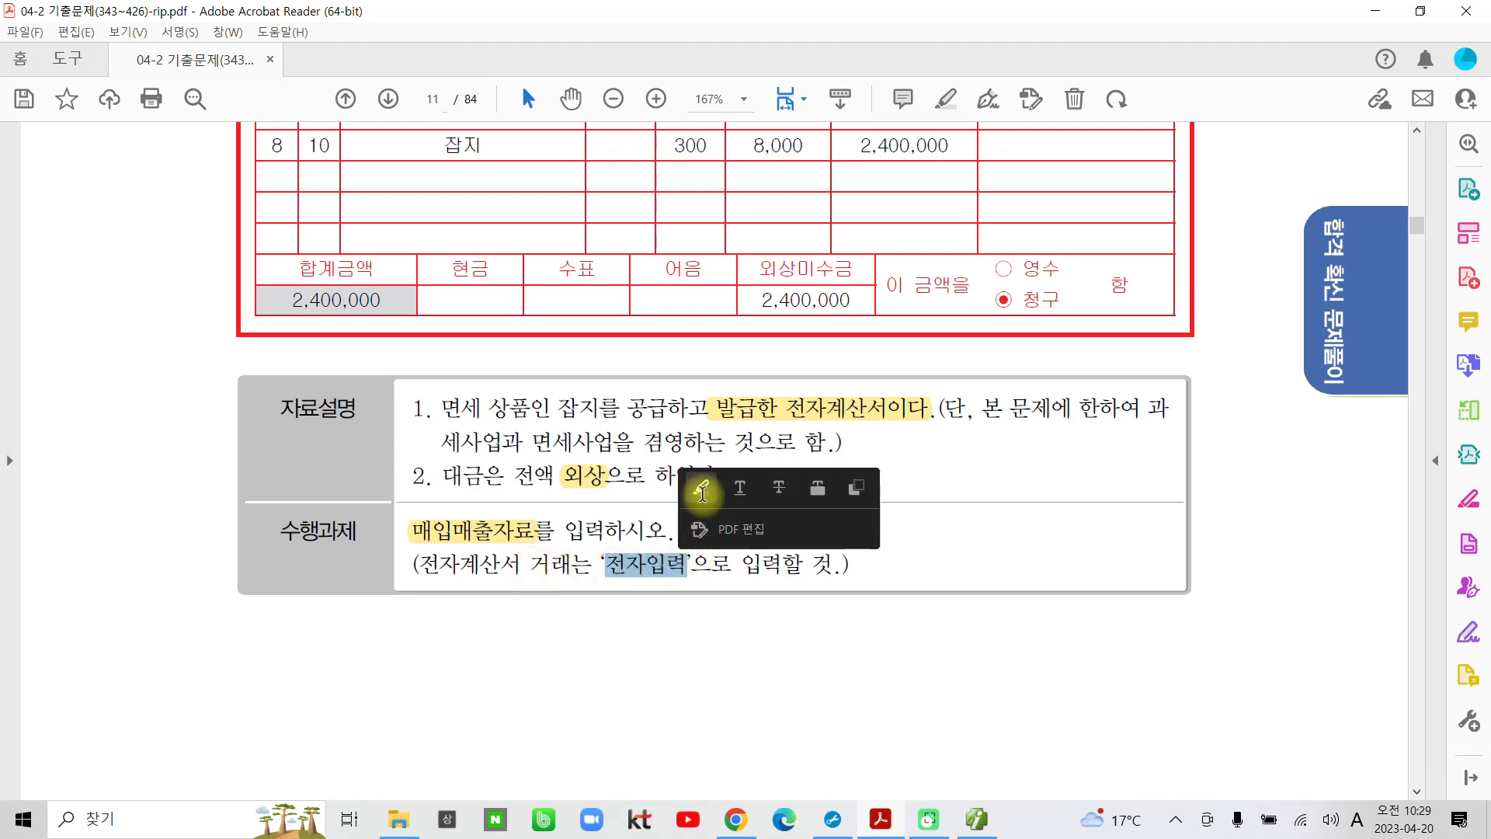
click(702, 492)
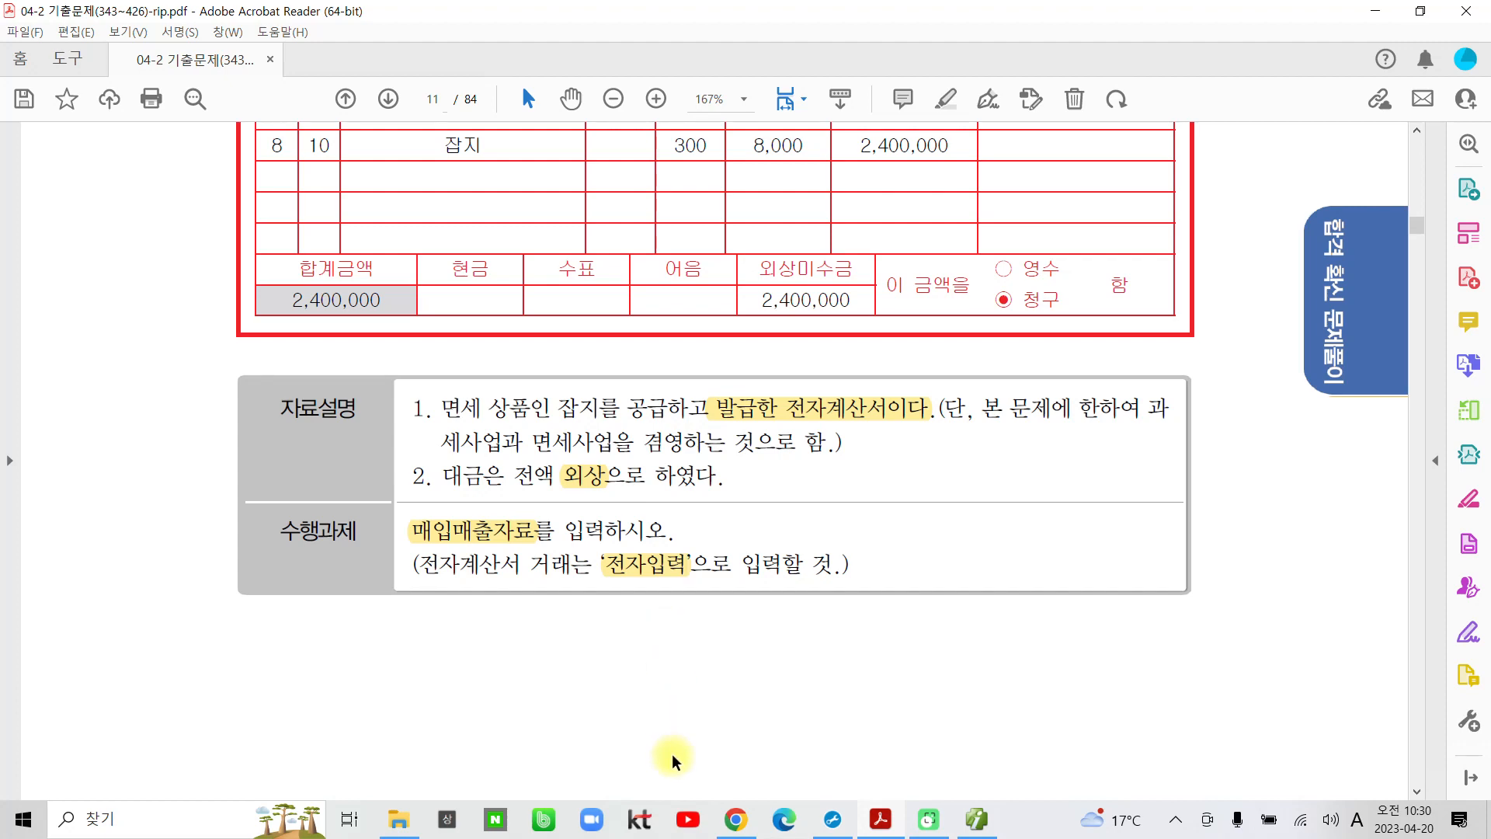
Review the 전자계산서 issued to (주)겨울유통, handwriting 13 beside it and clearing the mark.
scroll(672, 757, up, 5)
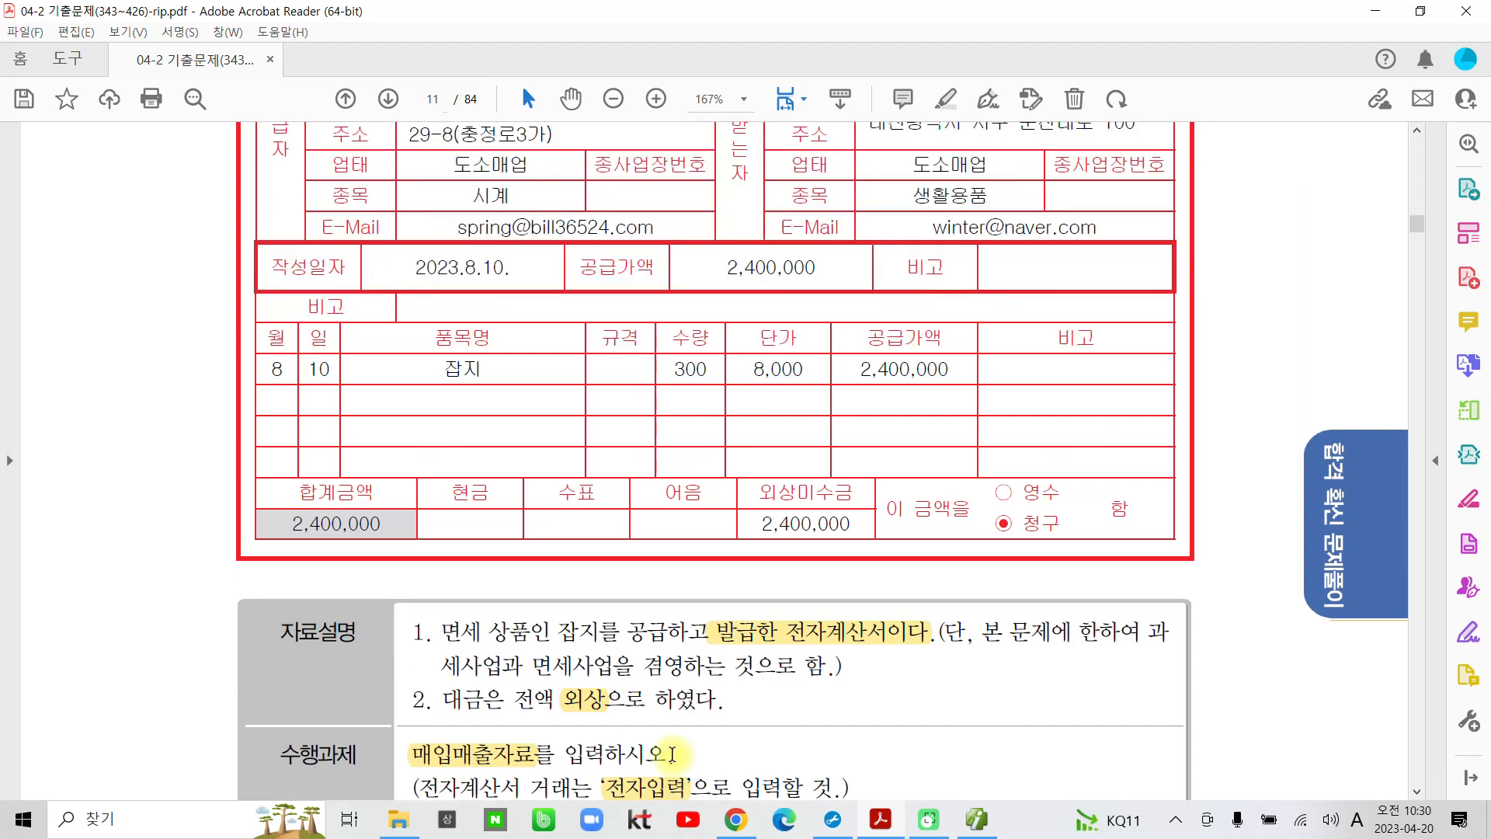
scroll(672, 754, up, 4)
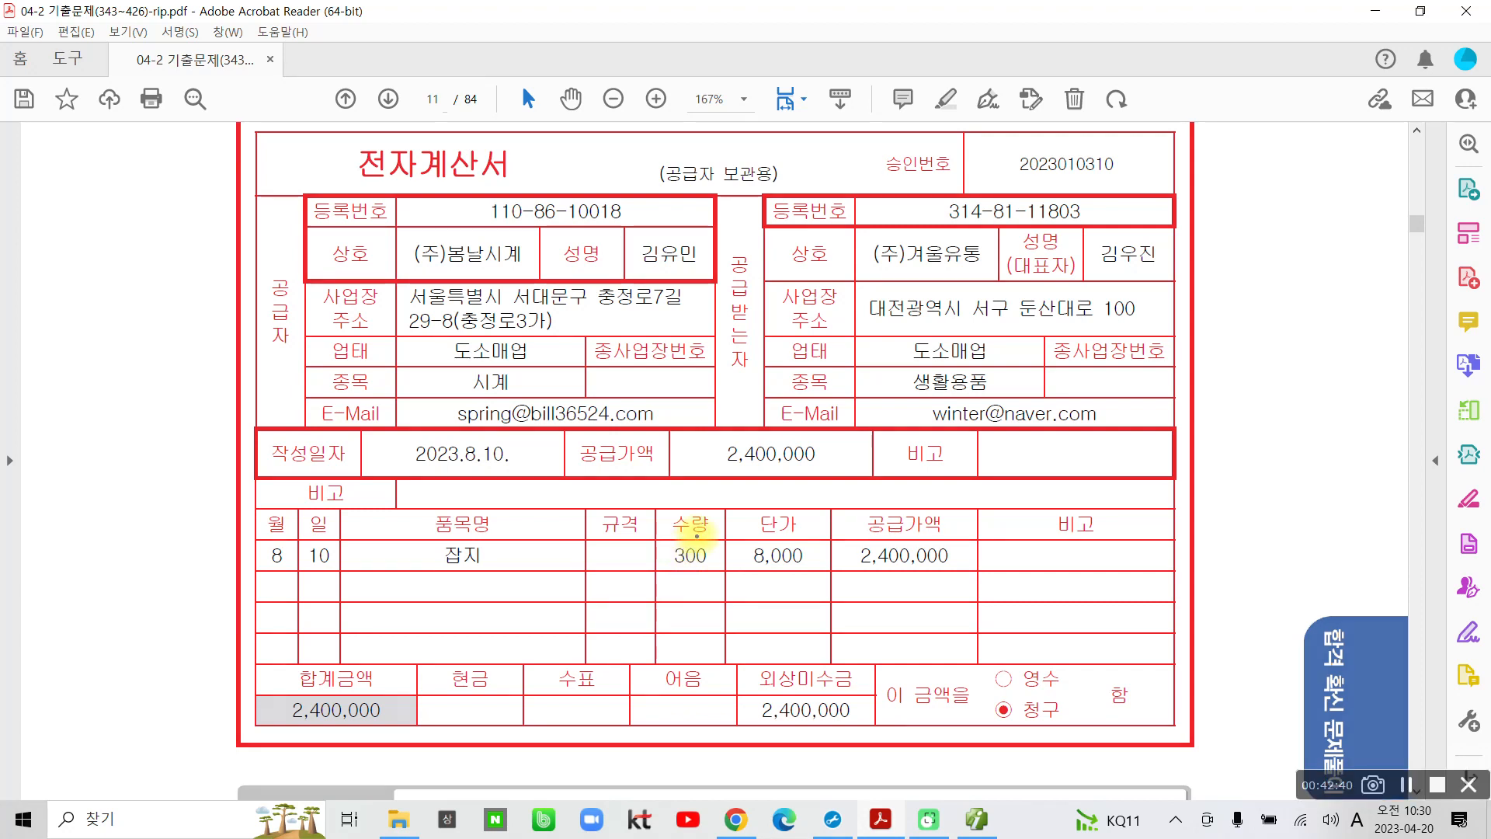
drag(129, 245, 98, 327)
mouse_move(159, 252)
mouse_down()
mouse_move(211, 326)
mouse_move(165, 345)
mouse_up()
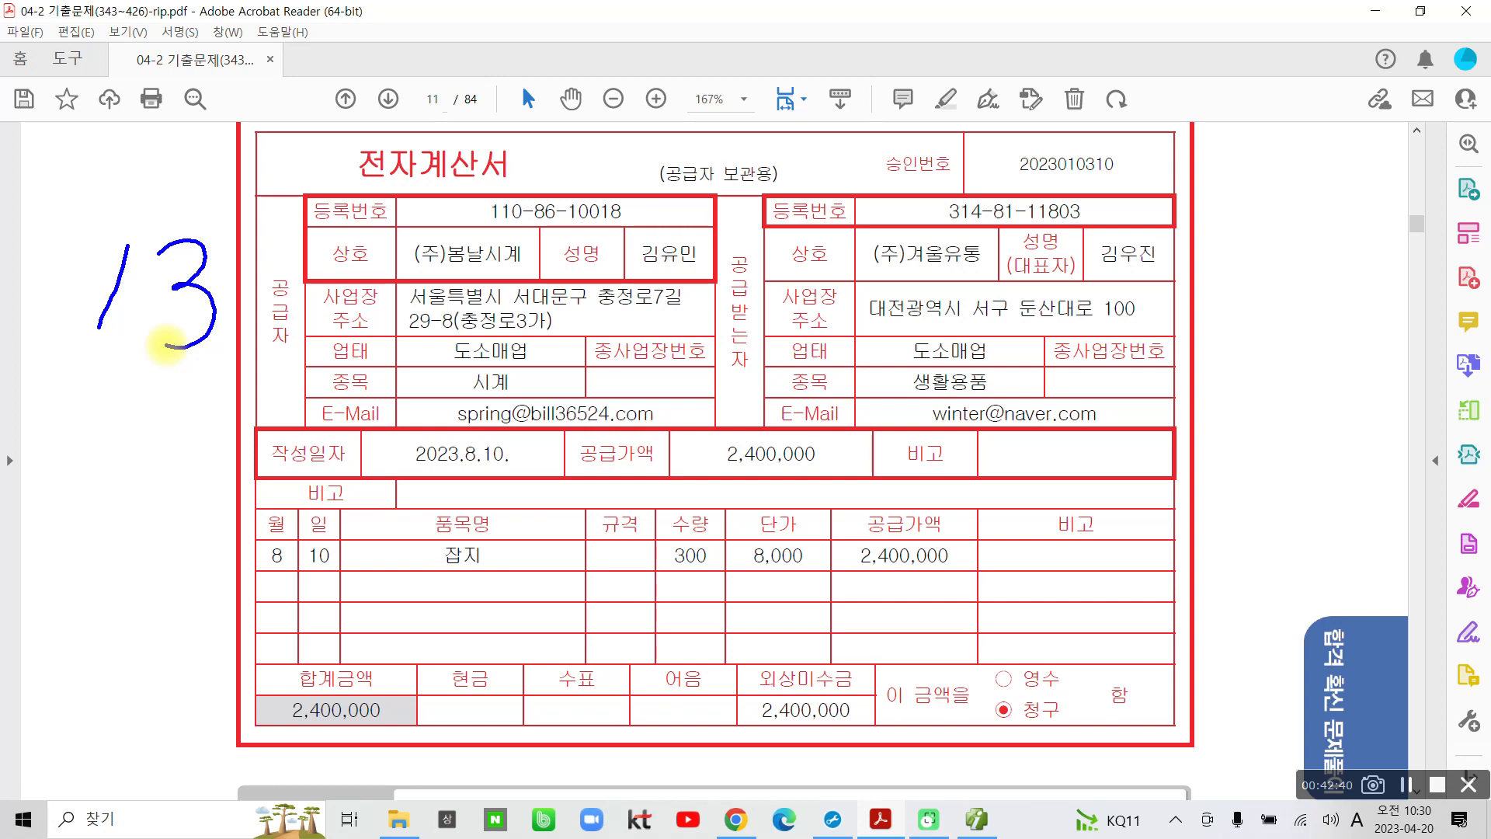
key(Escape)
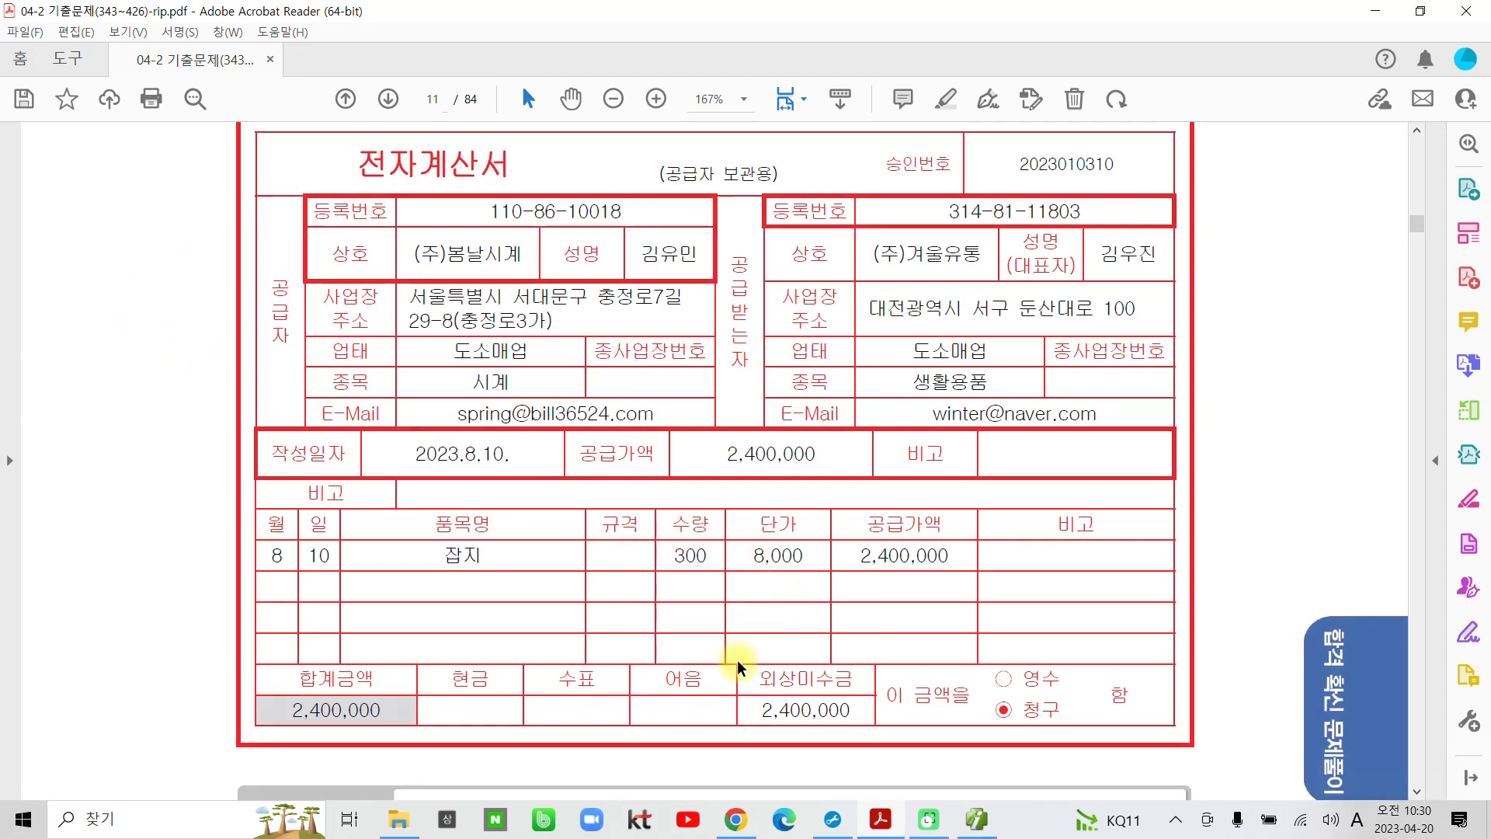
Switch to the accounting program and start choosing a new August day in 매입매출전표입력.
click(973, 829)
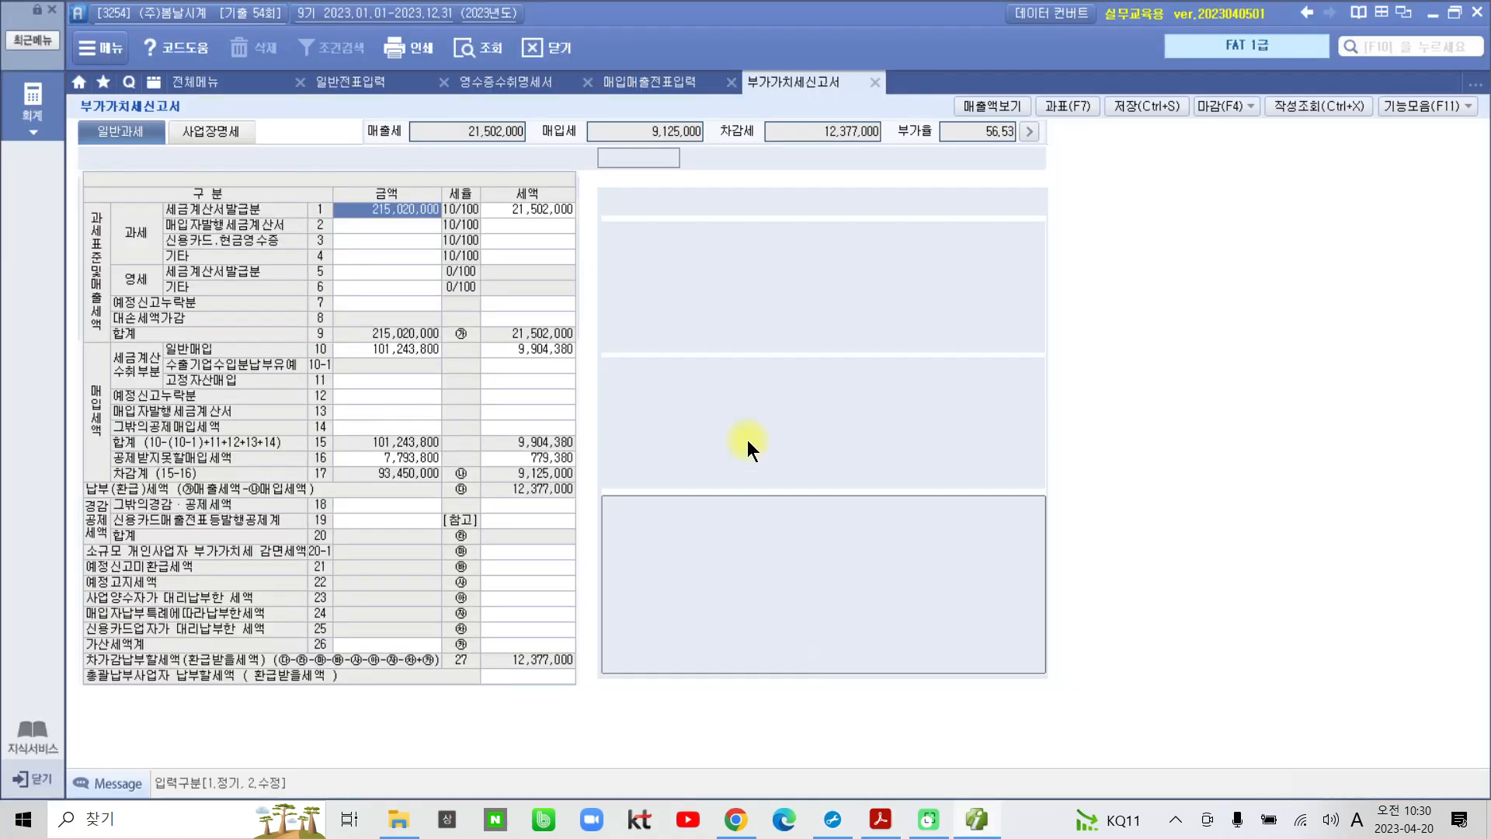
click(618, 87)
click(278, 147)
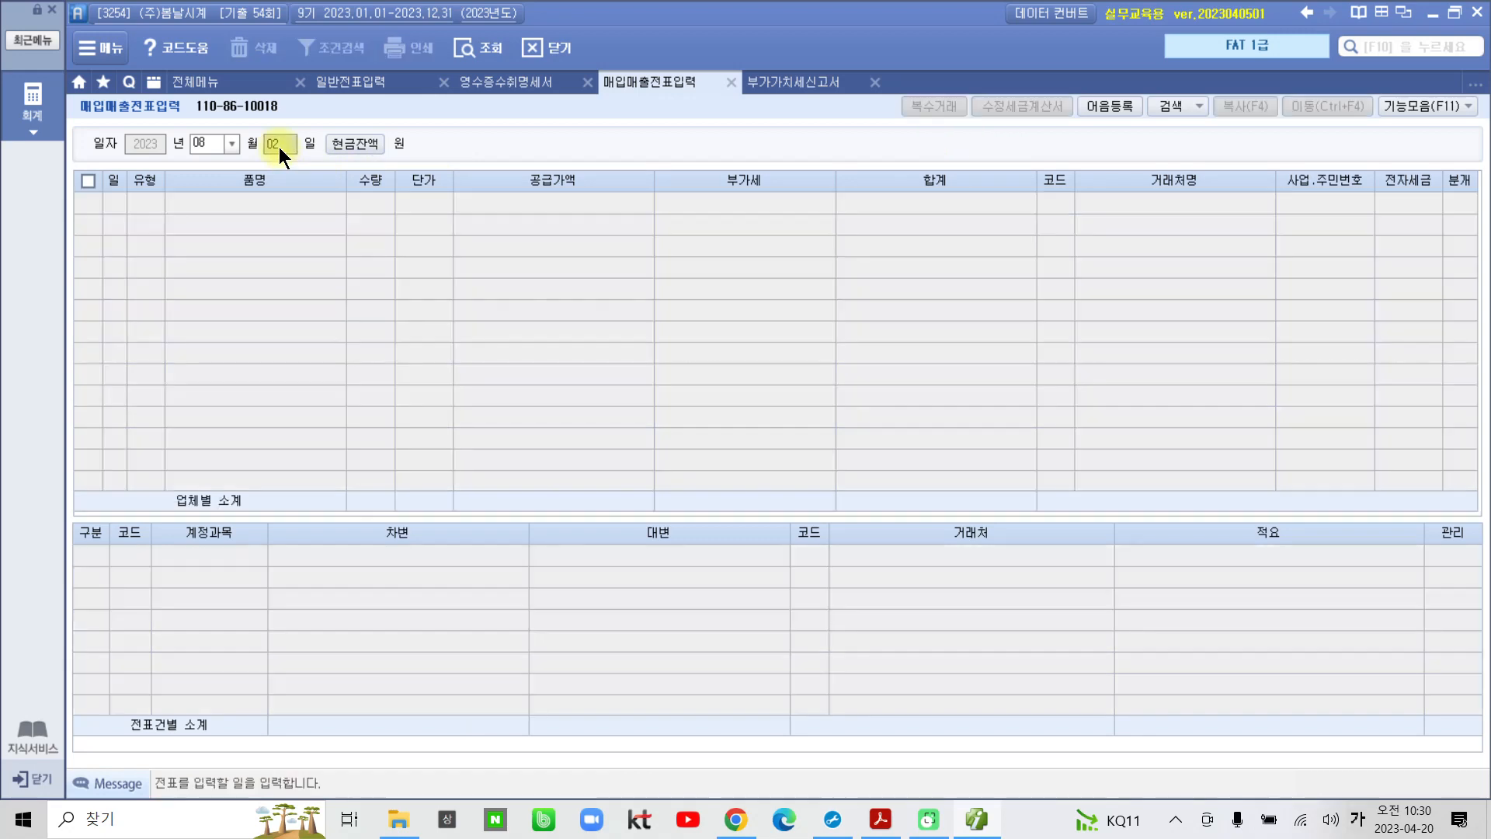
text(13)
key(Return)
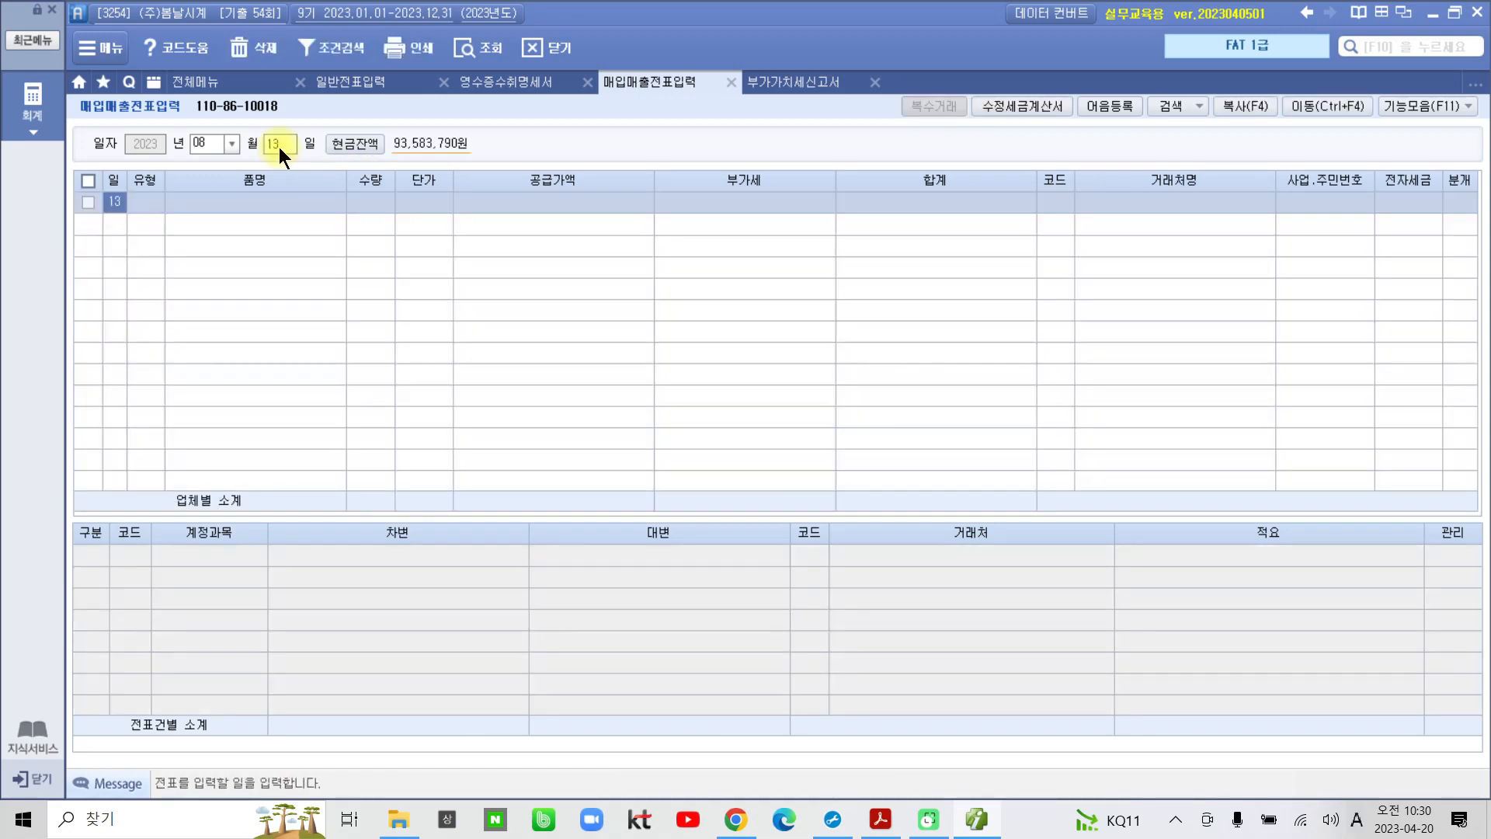
key(Return)
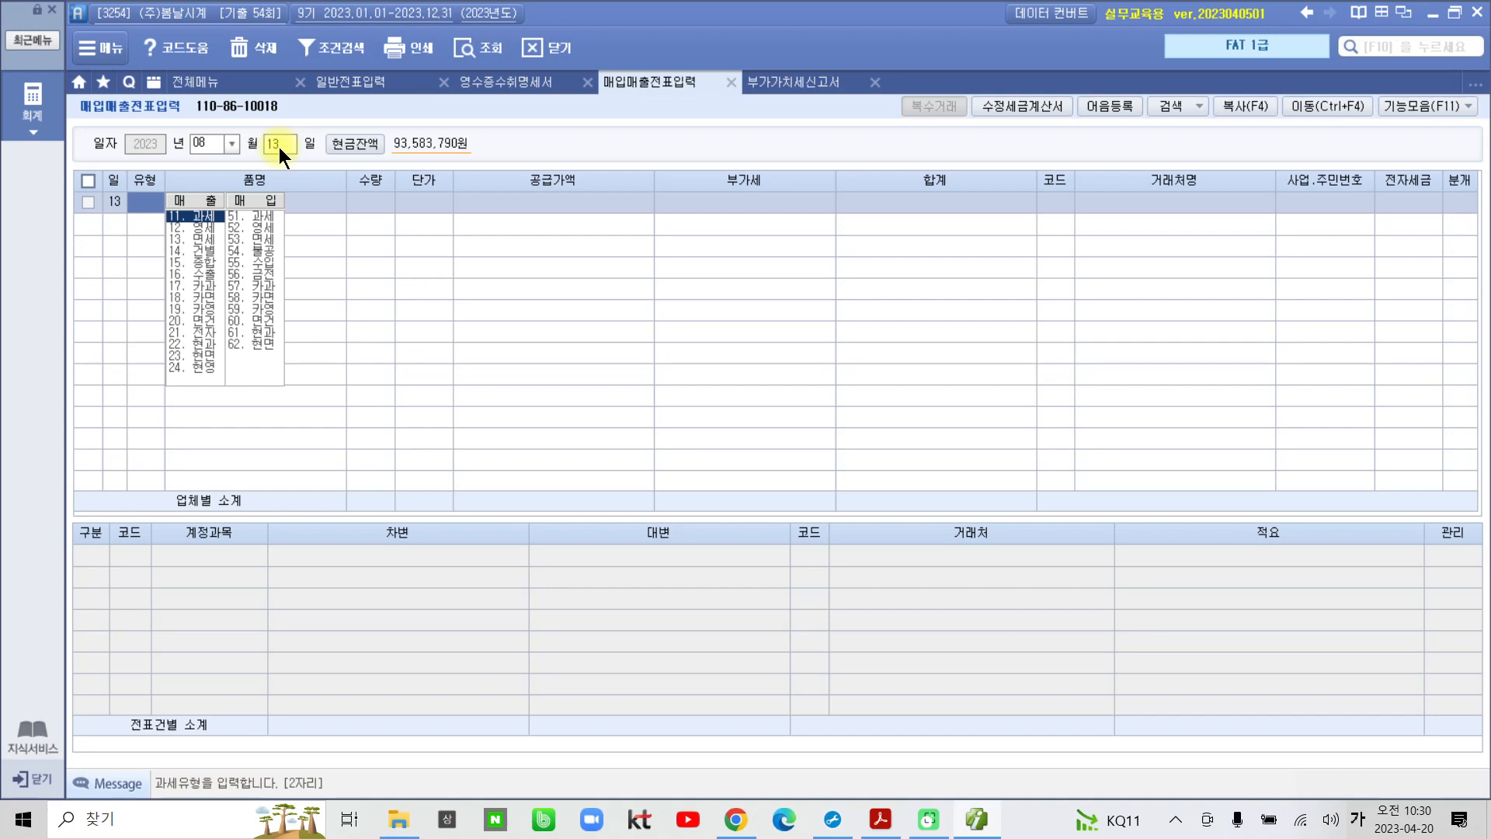
Set the voucher date to August 10 and the transaction type to 13 (면세 매출).
click(279, 147)
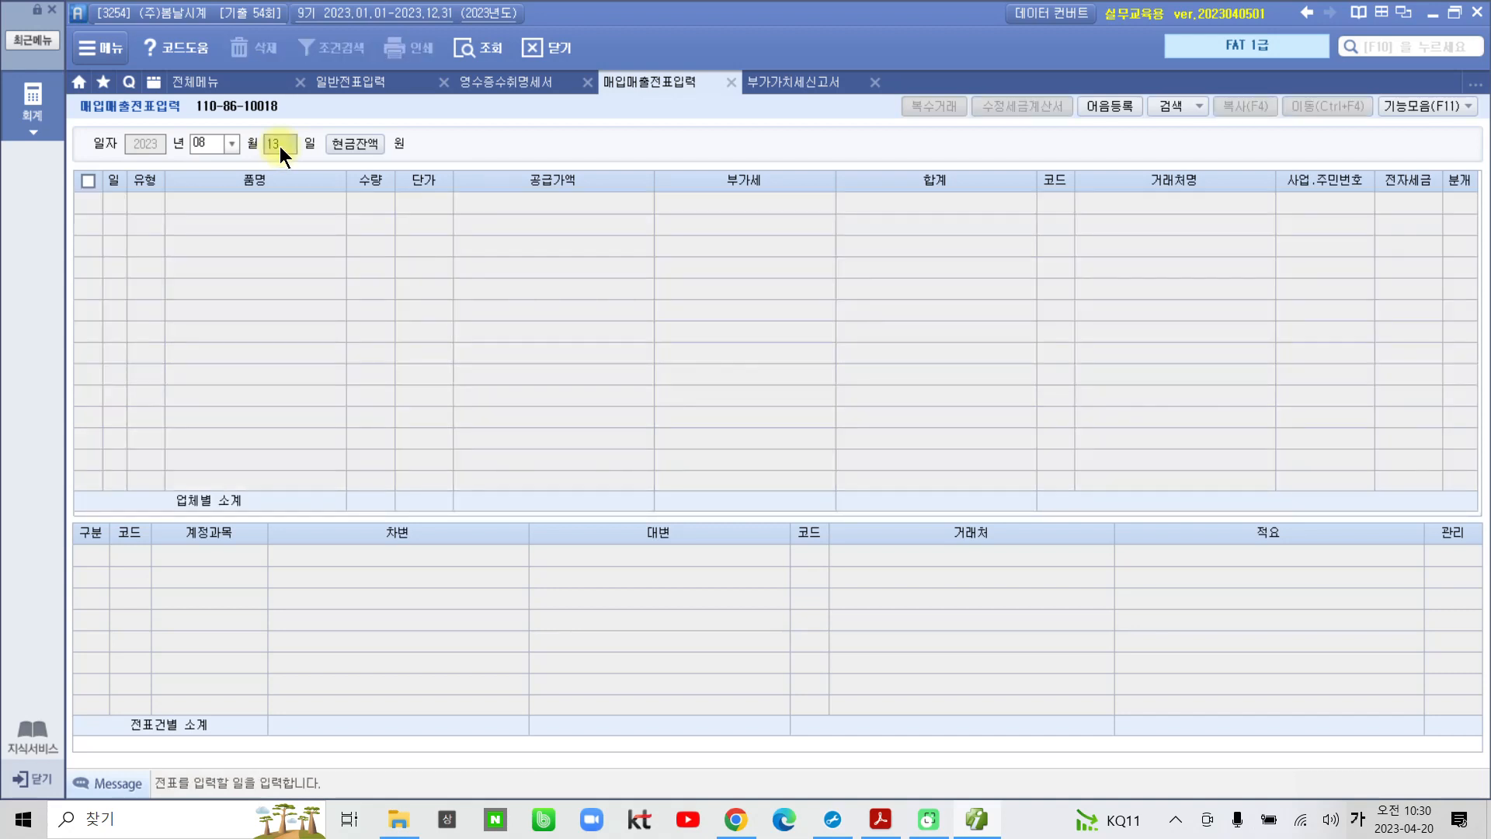
text(10)
key(Return)
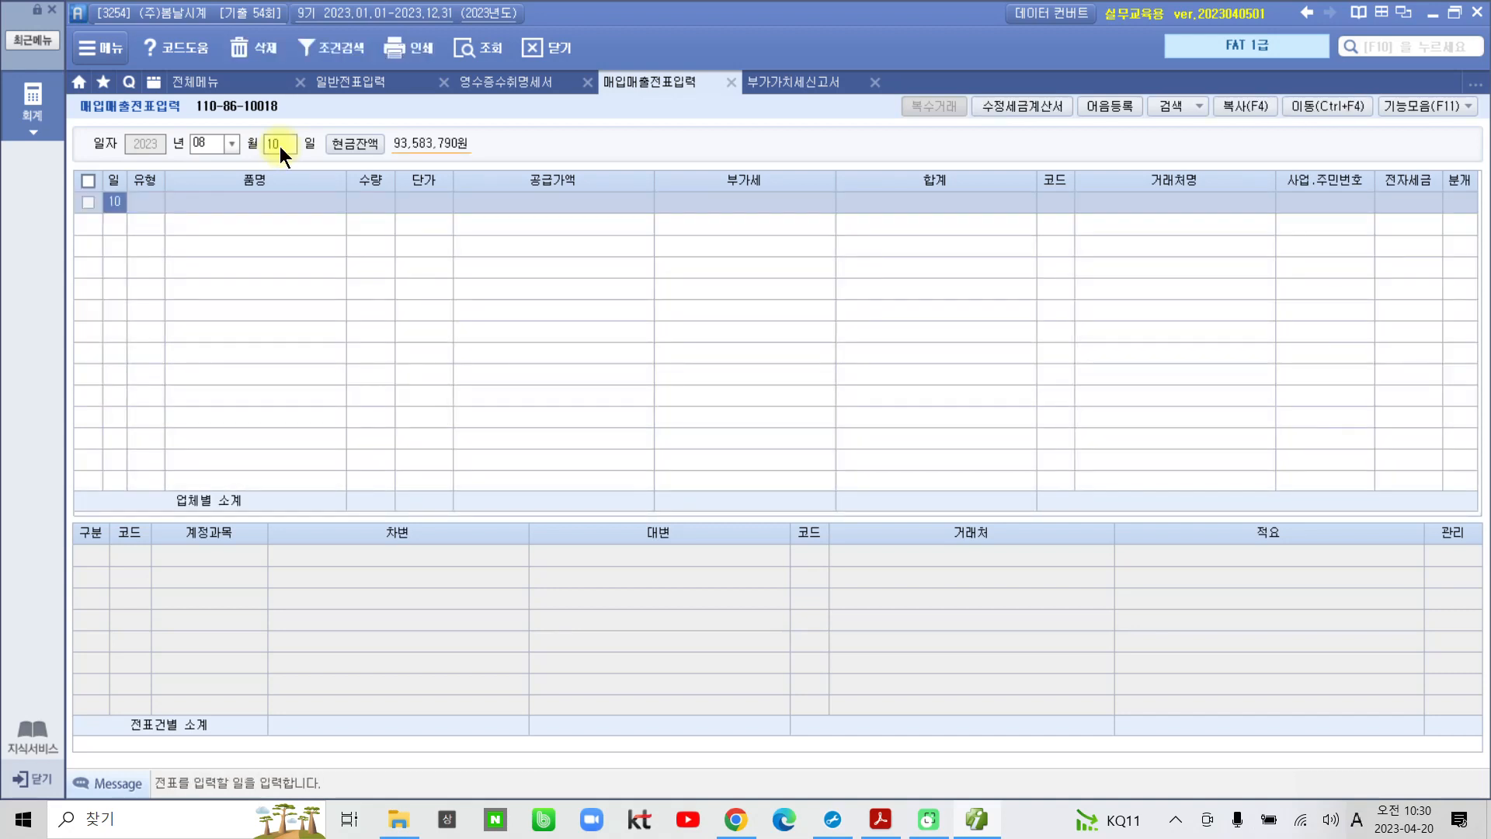
key(Return)
text(13)
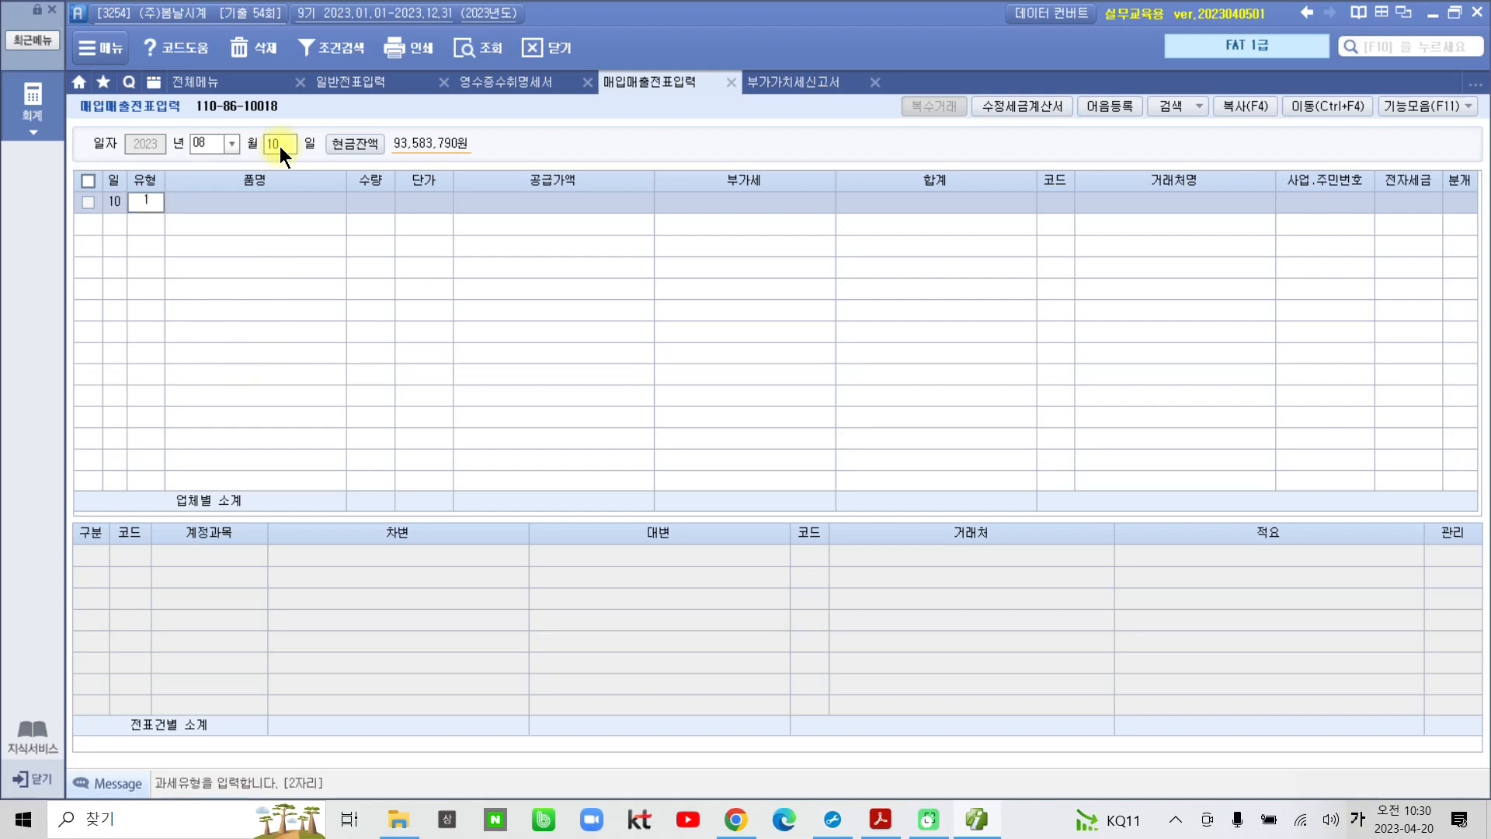
key(Return)
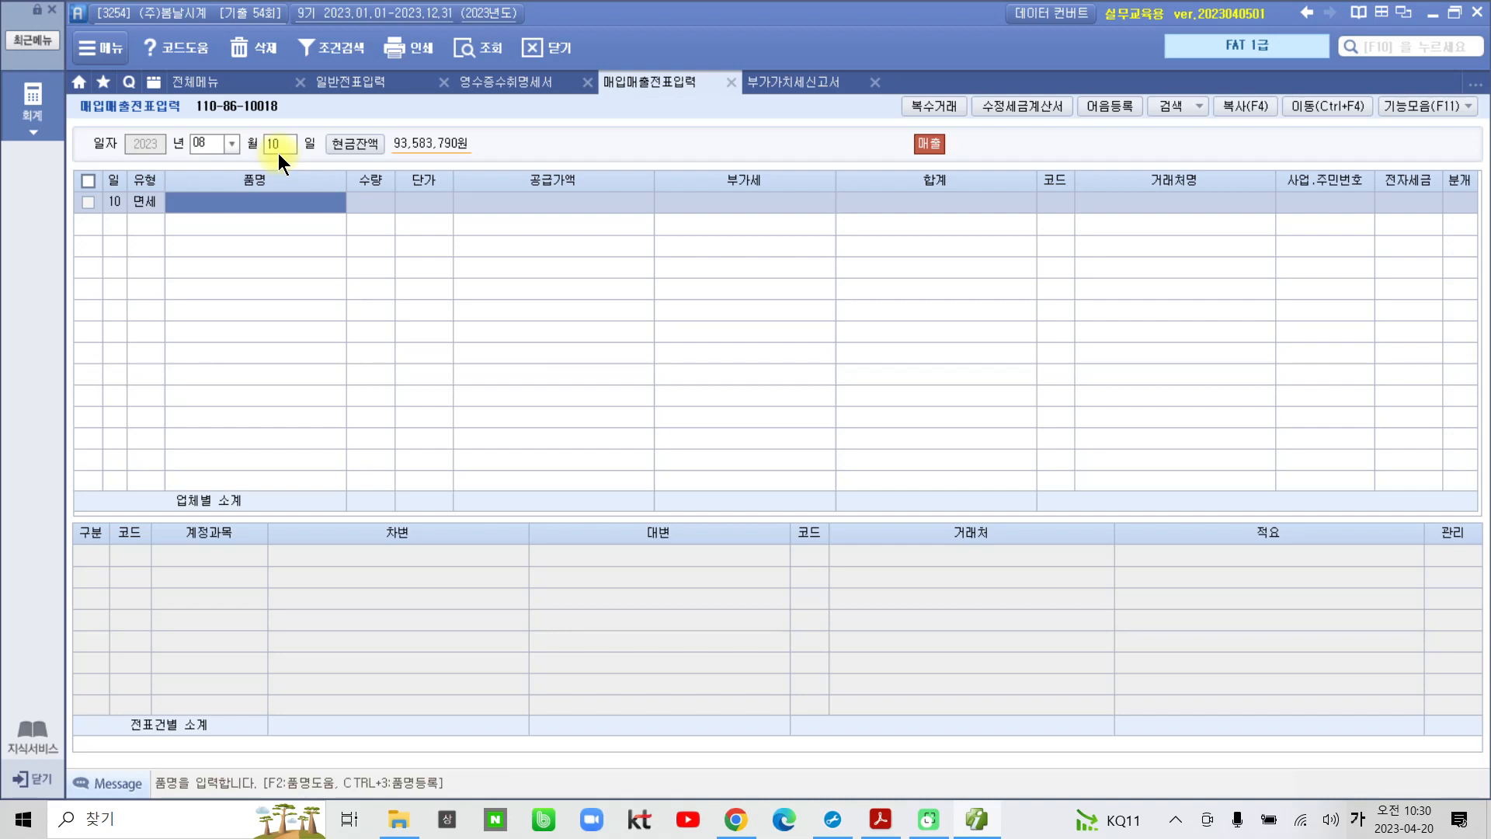
Enter the item 잡지 with a quantity of 300 and a unit price of 8,000, accepting the calculated supply amount.
text(잡지)
key(Return)
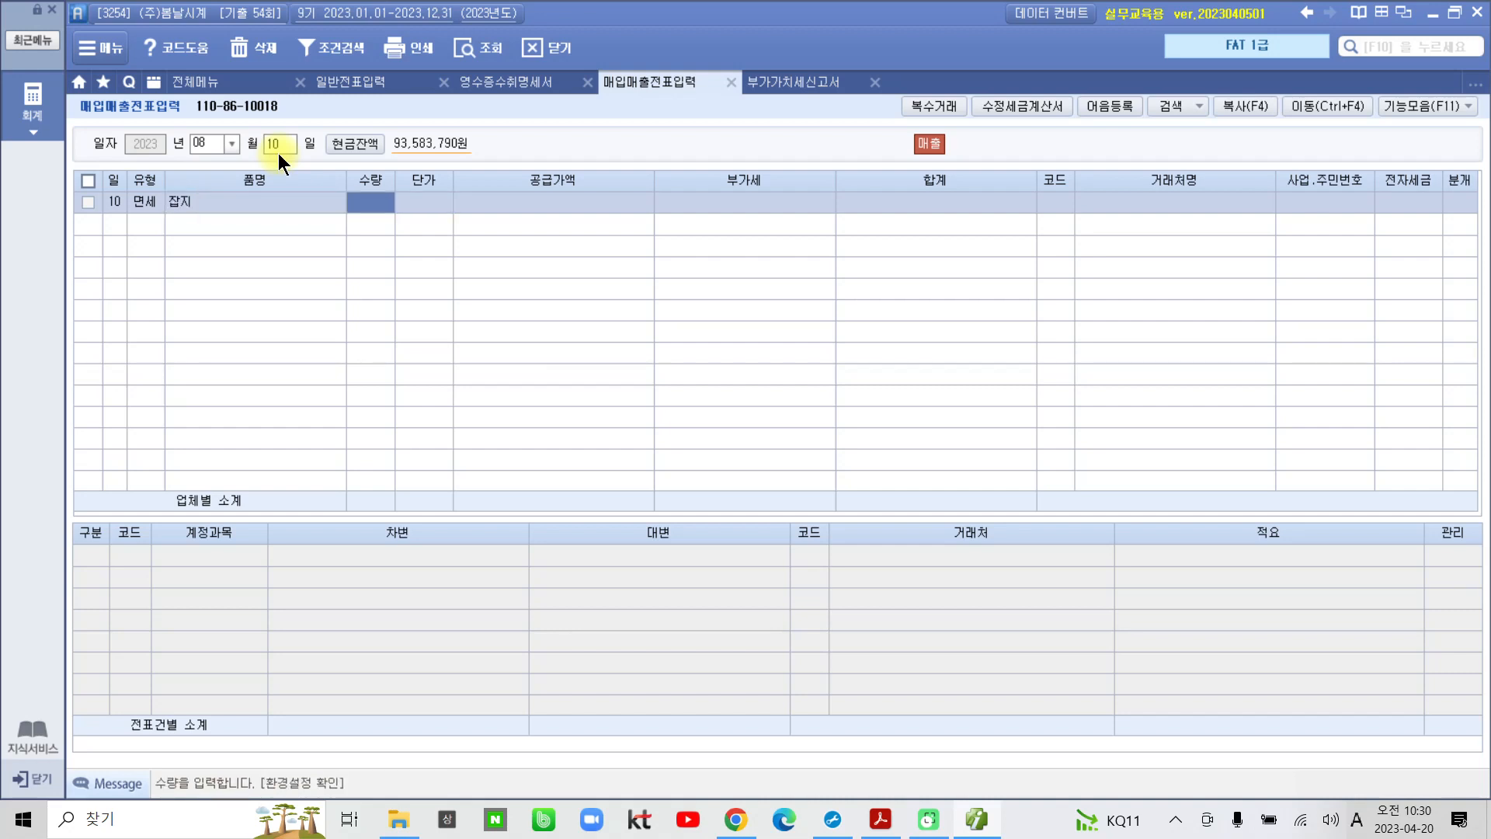
text(300)
key(Return)
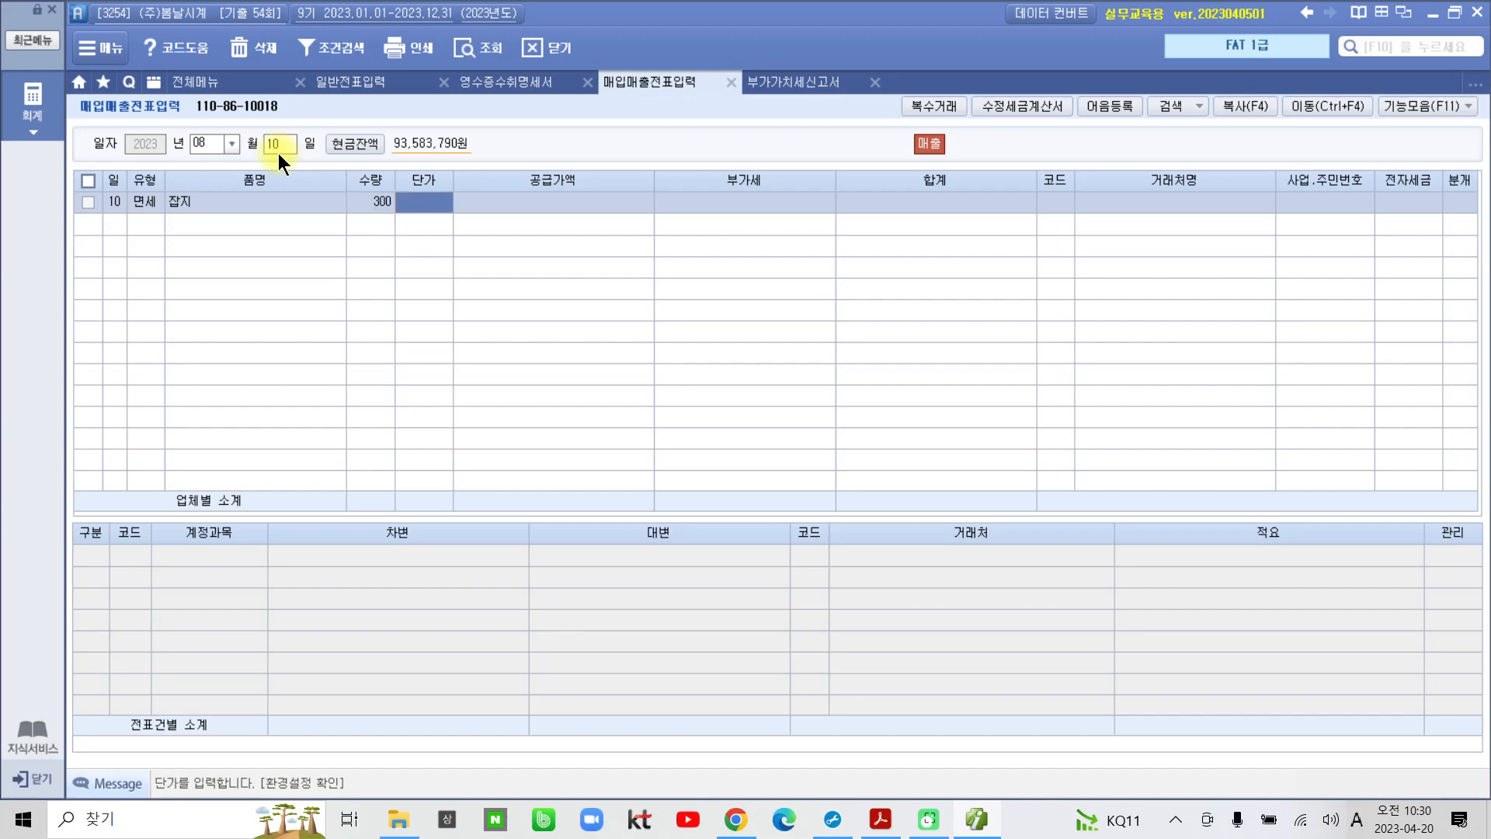
text(8000)
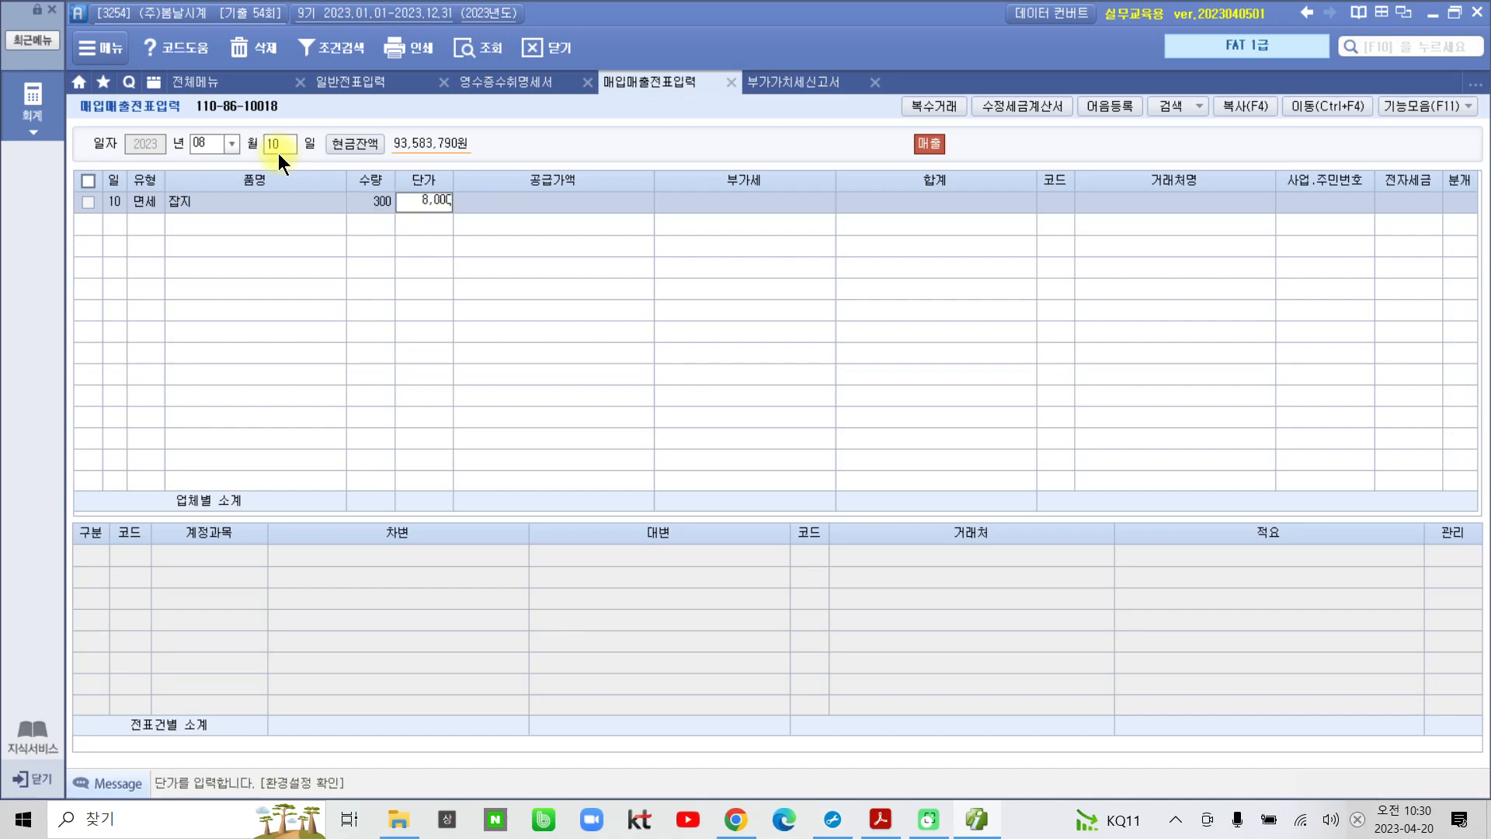
key(Return)
key(Return)
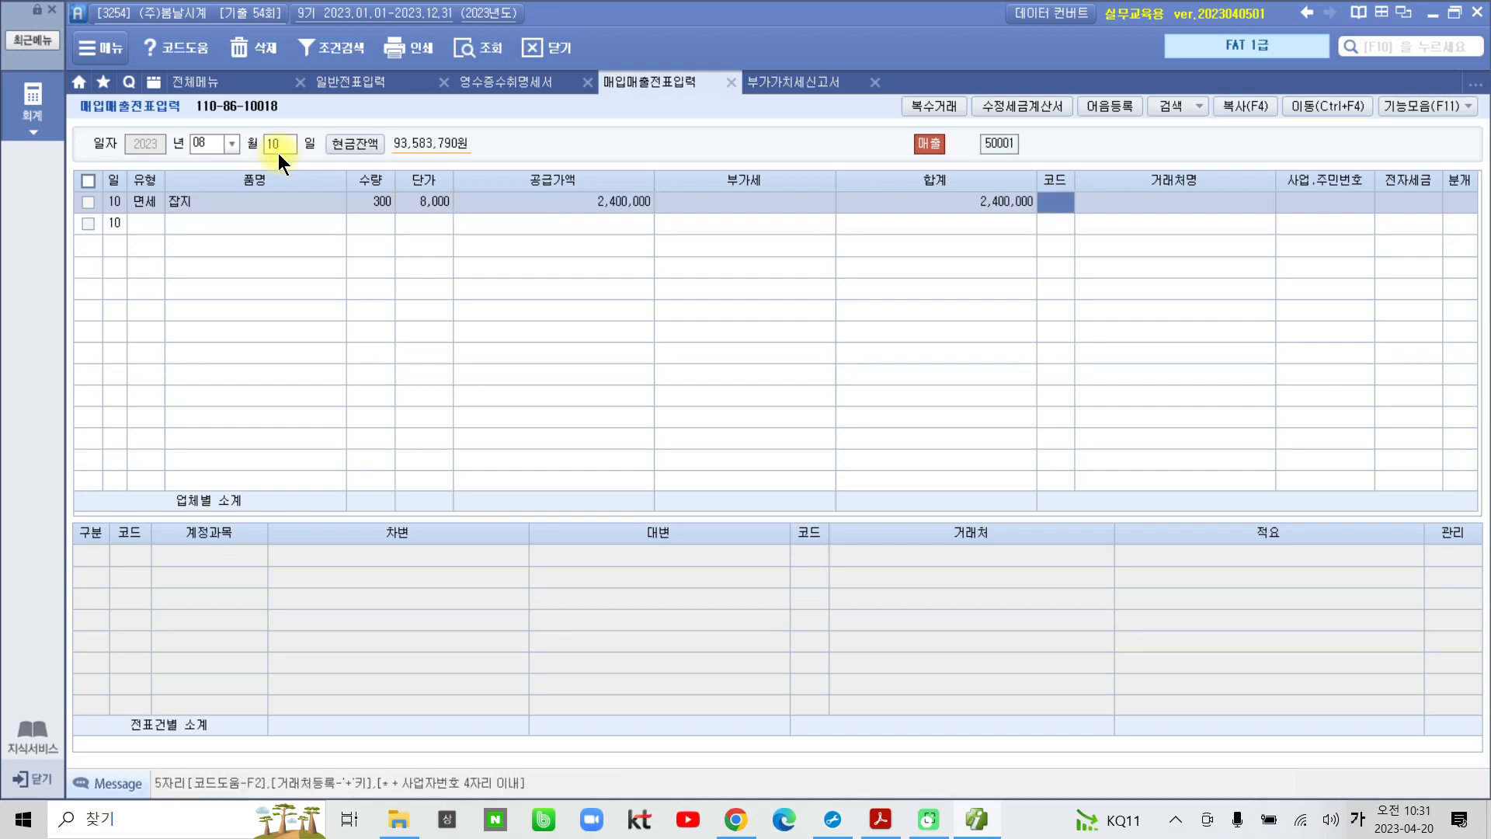
Assign (주)겨울유통 as the customer by looking up 겨울, and set 전자세금 to 전자입력.
text(겨울)
key(Return)
key(Return)
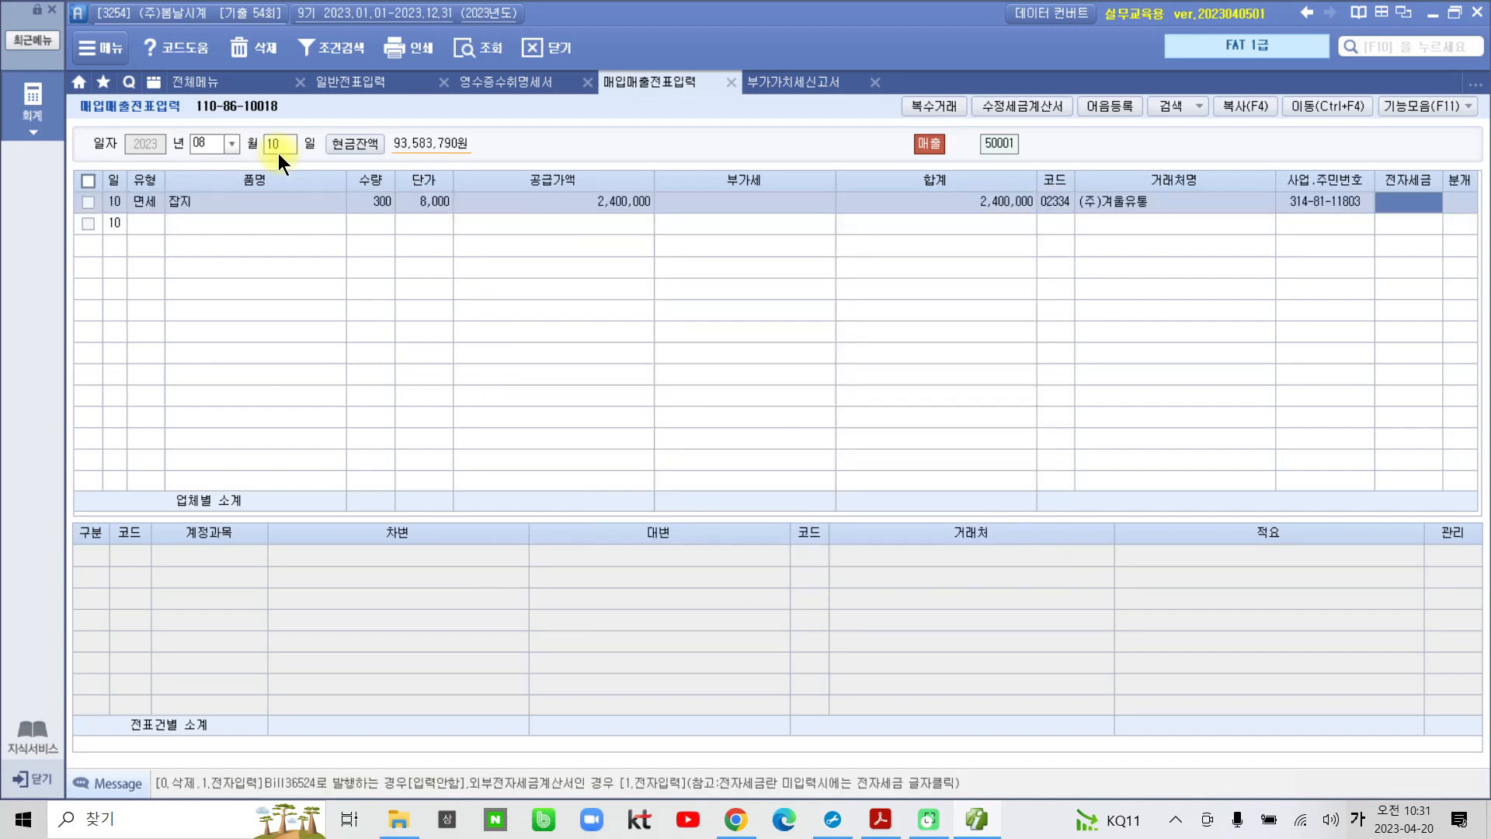
key(1)
key(Return)
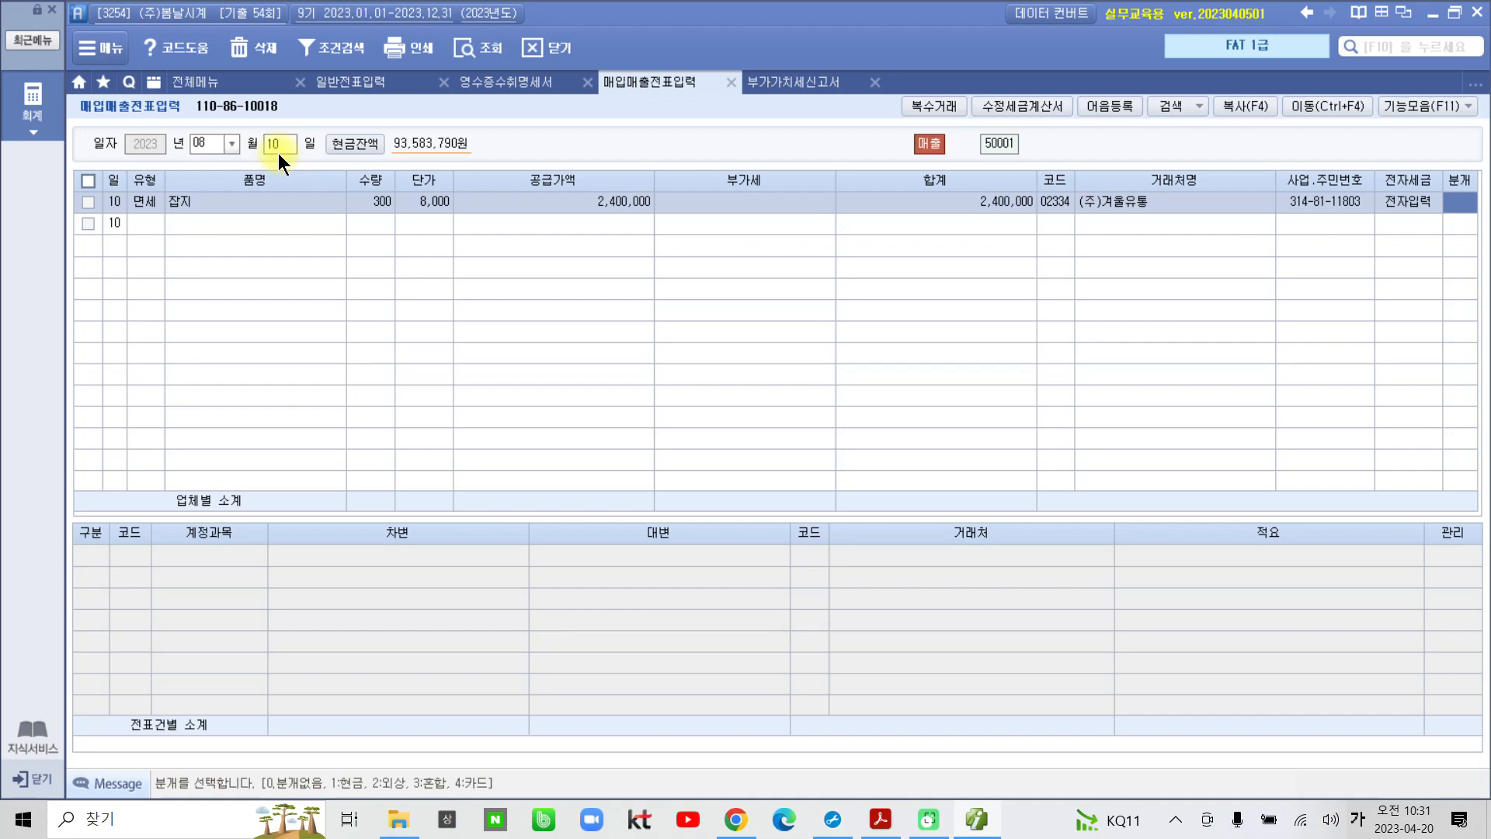
Set the 잡지 sale's 분개 to 2 (외상) and check the resulting debit and credit lines.
key(2)
key(Return)
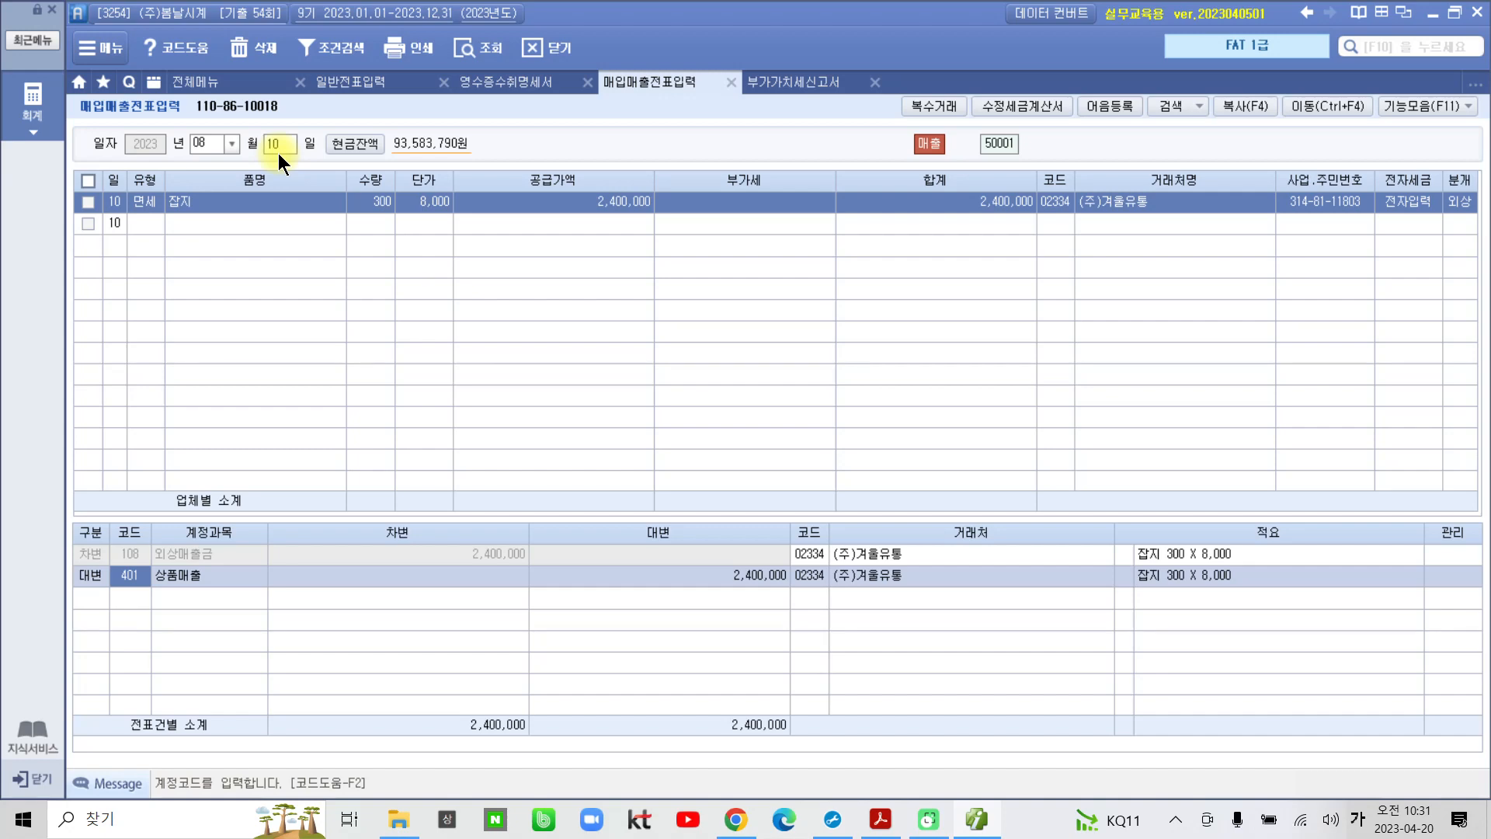
click(132, 557)
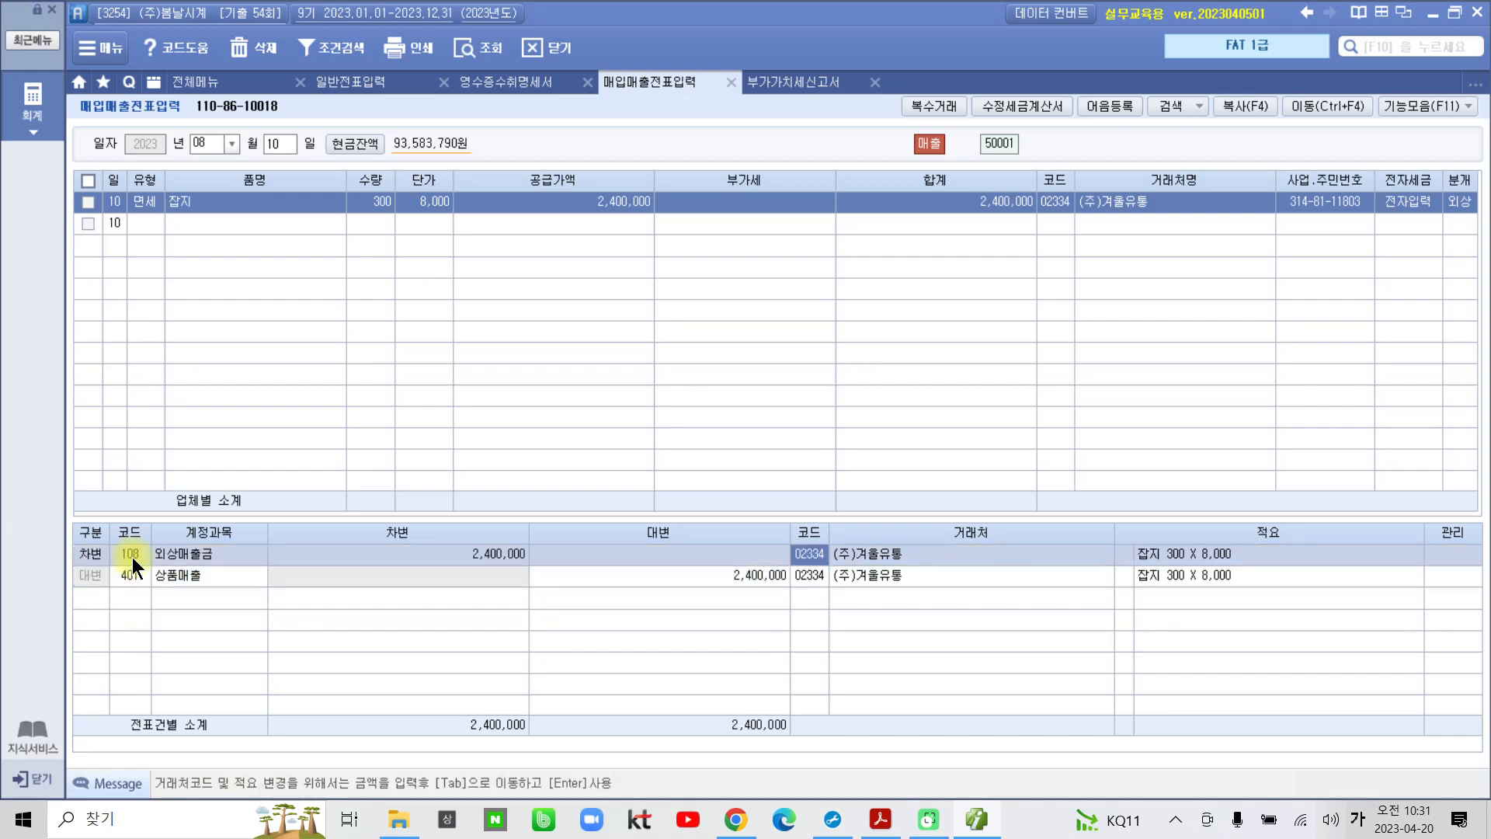
click(133, 576)
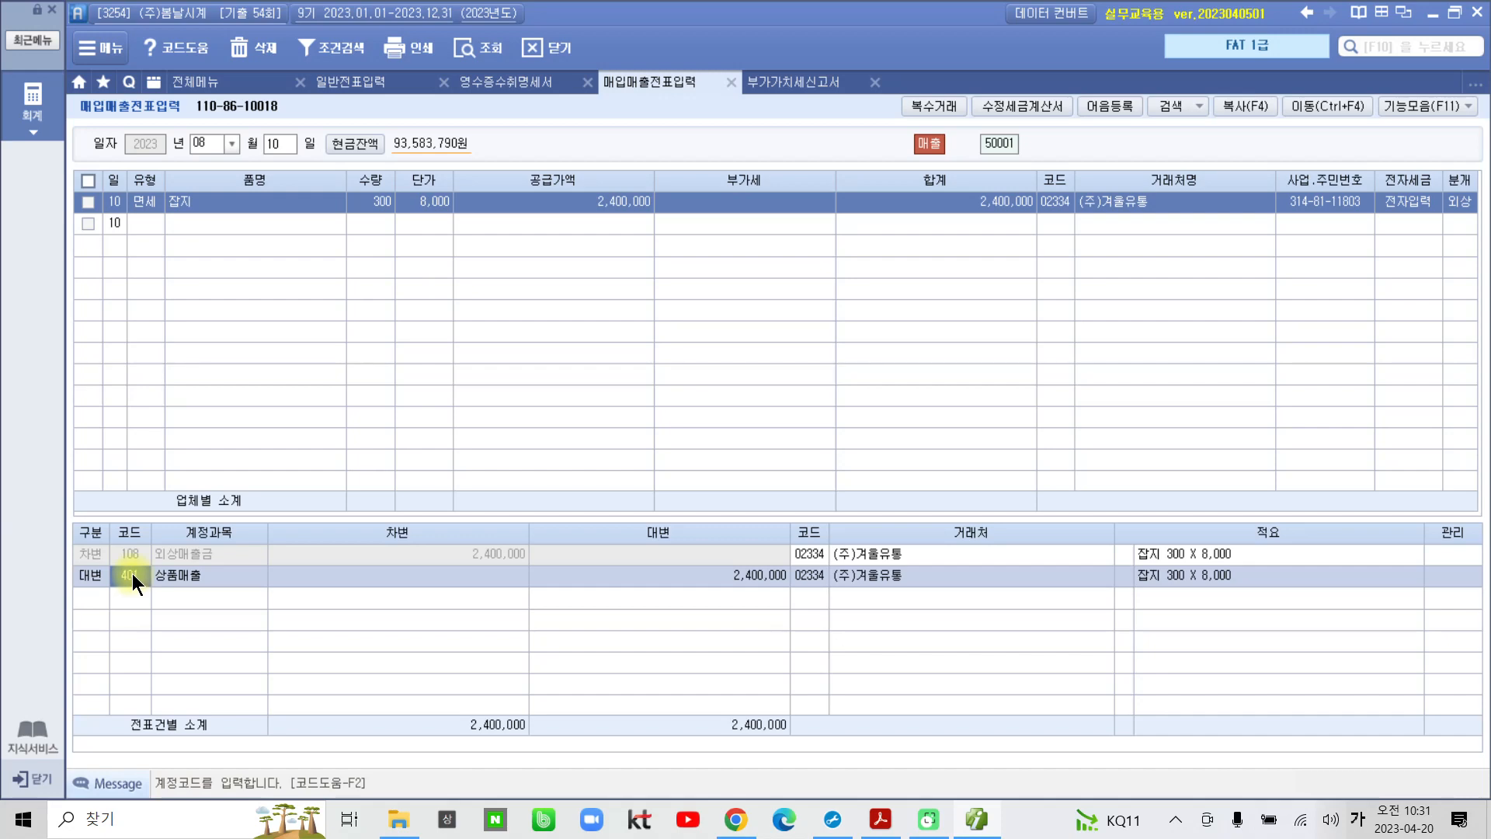
click(716, 581)
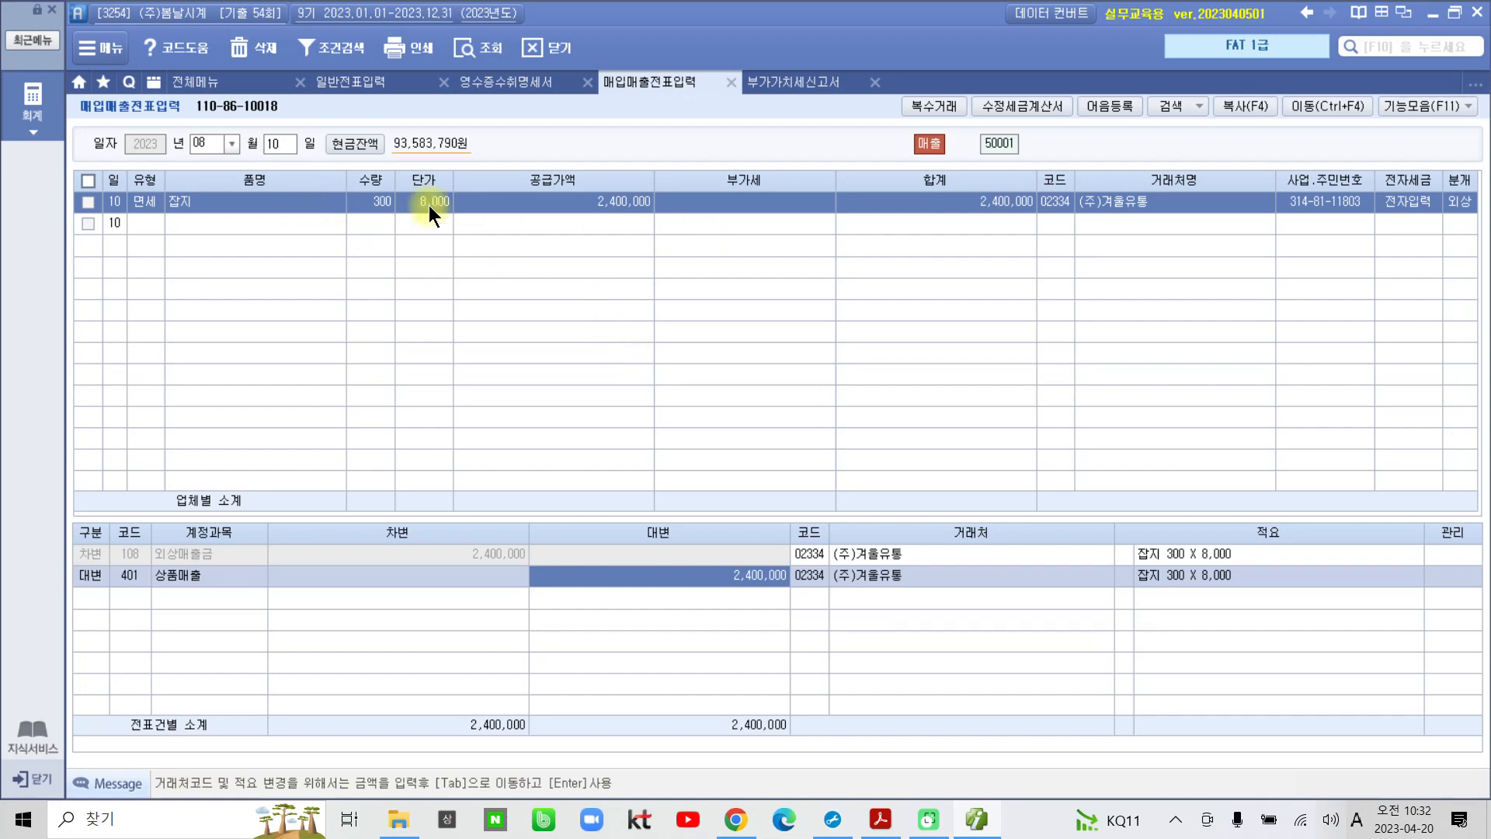
drag(808, 321, 466, 364)
drag(381, 340, 730, 354)
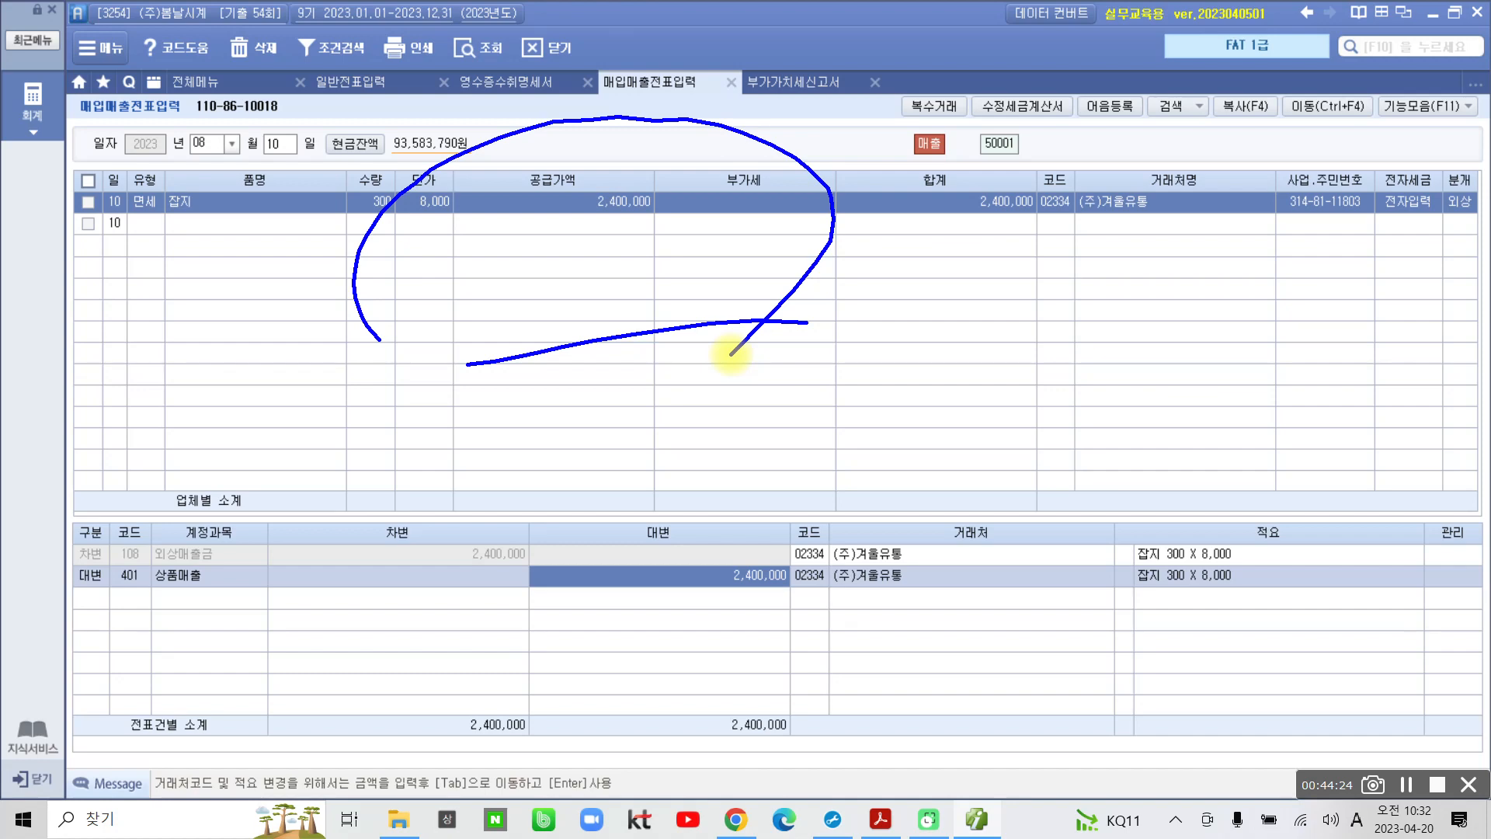
key(Escape)
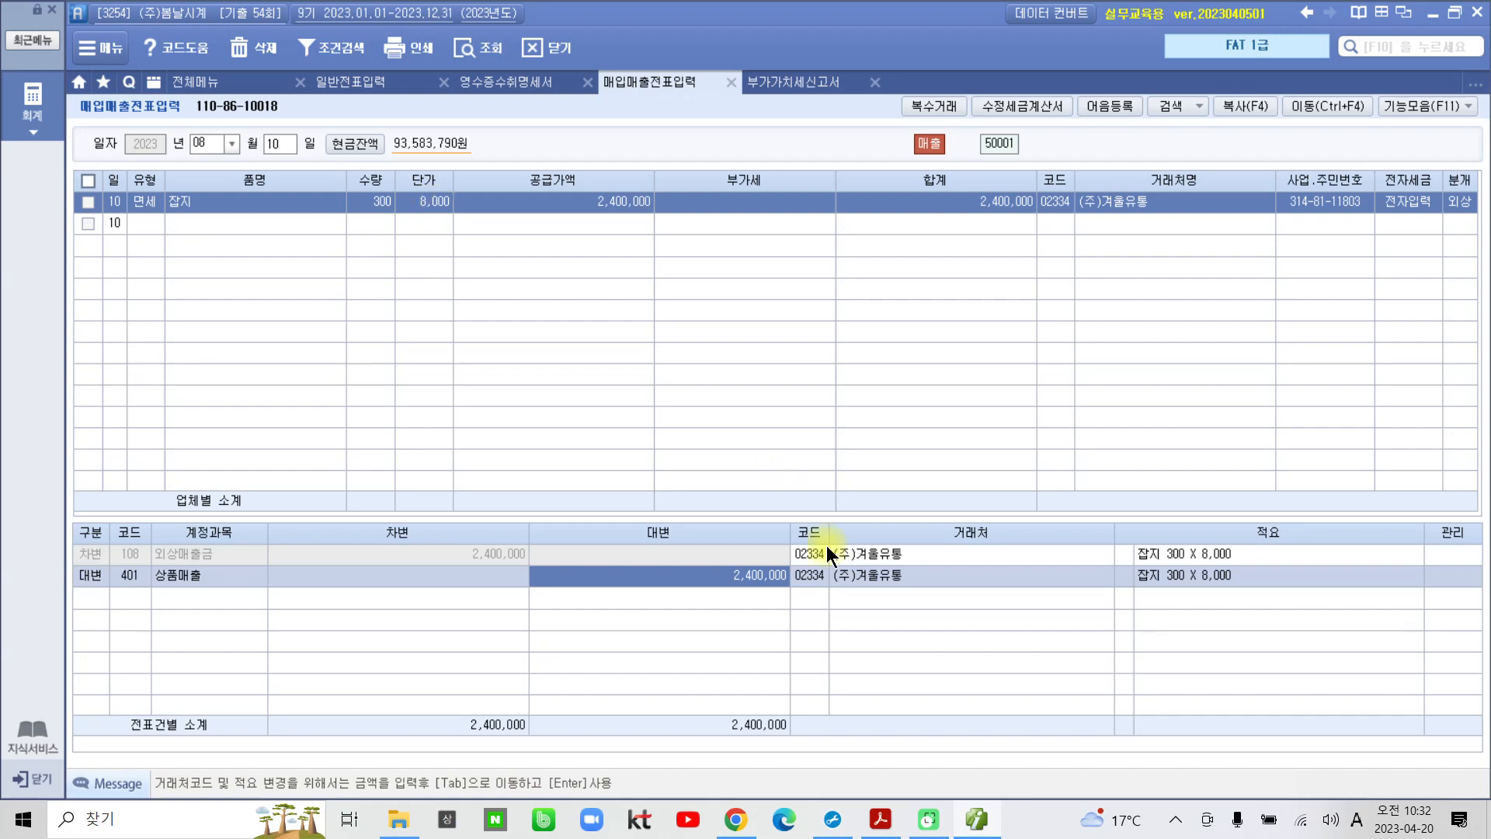
Switch to the exam PDF, go to task 3 매입거래, and highlight 매입 and the item 유리교체.
mouse_move(976, 823)
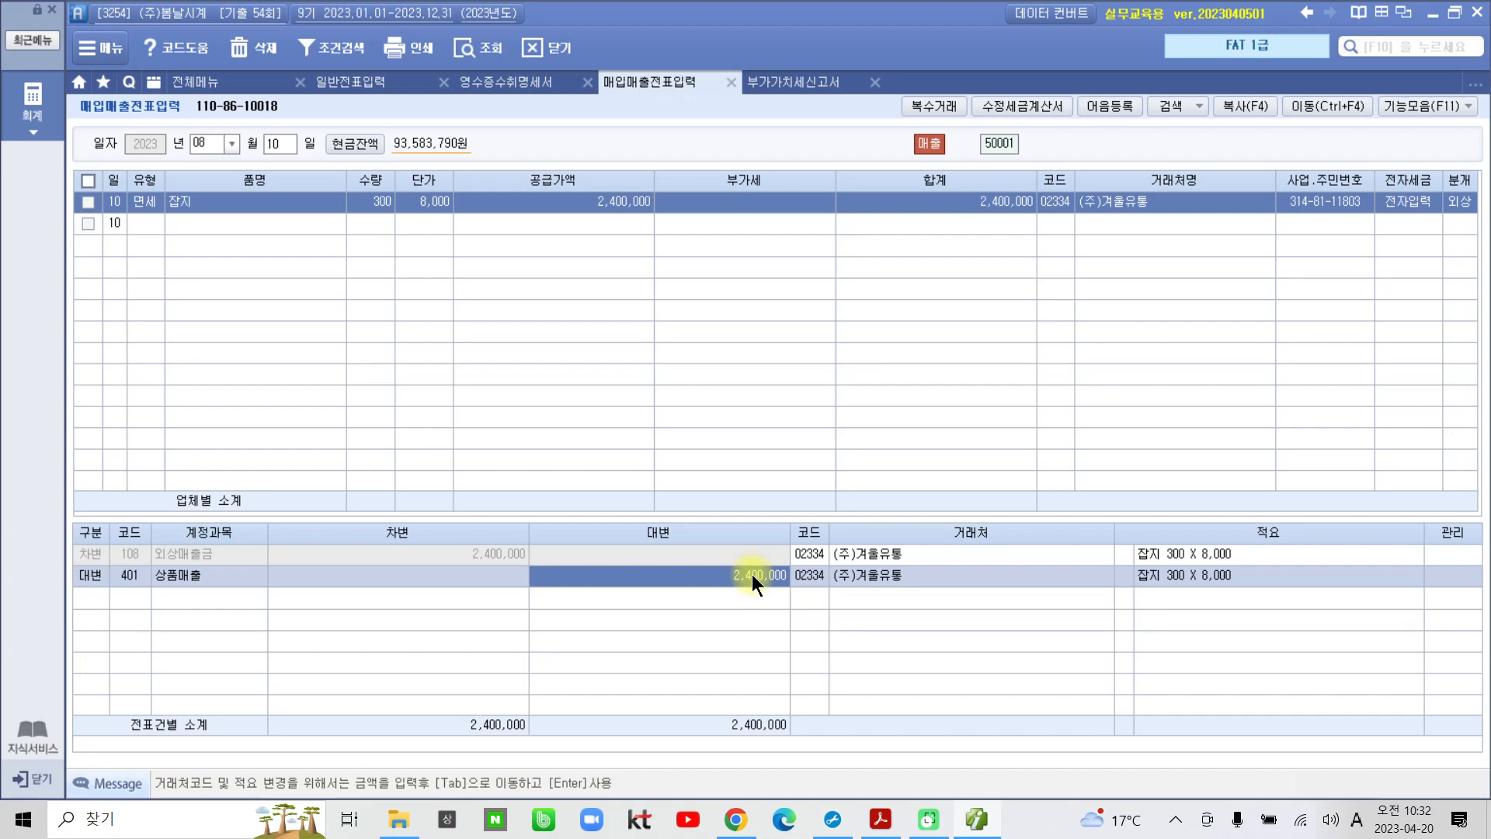
key(alt+Tab)
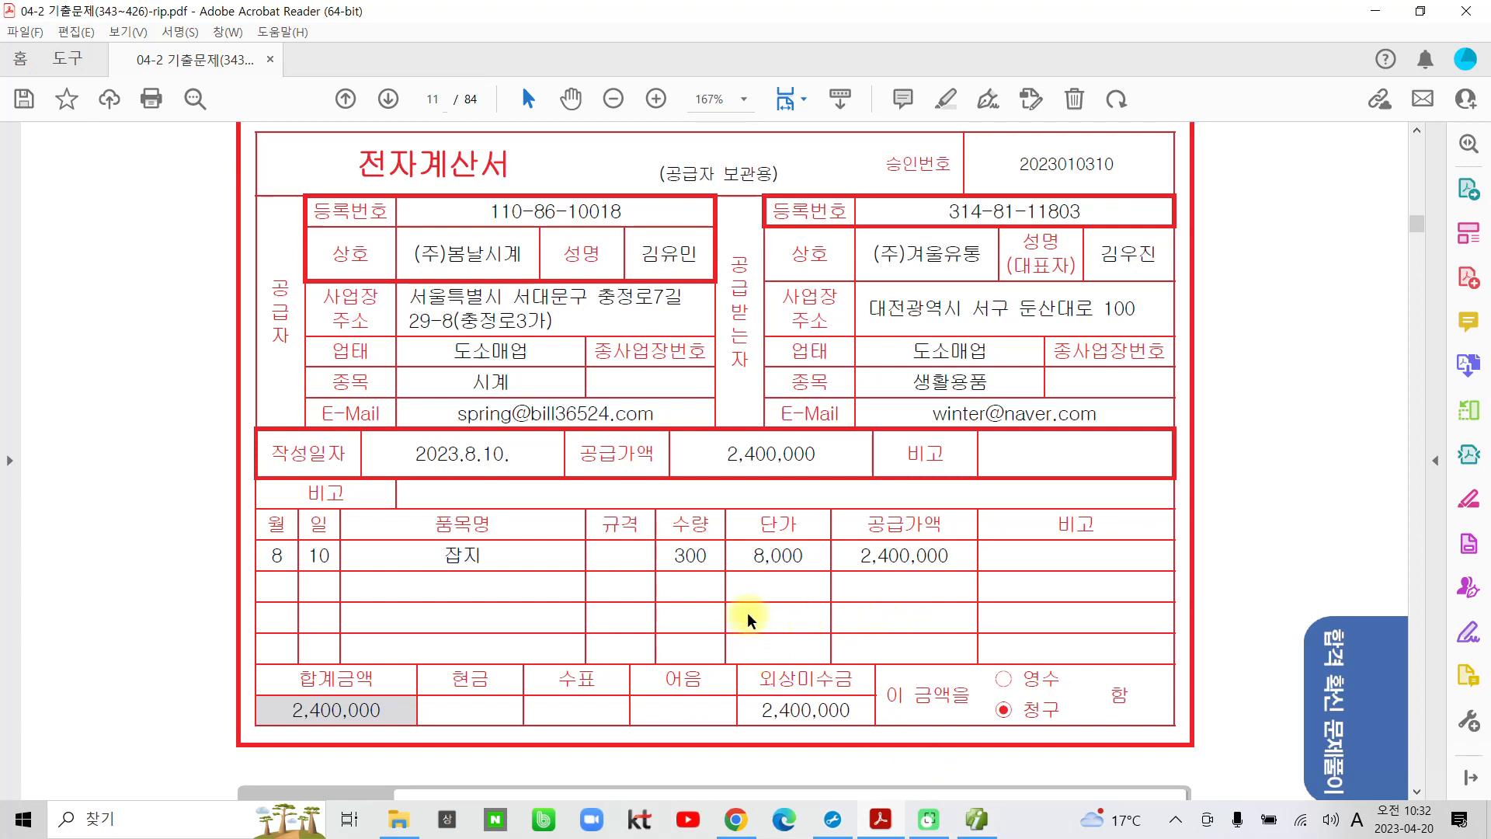
scroll(749, 618, down, 8)
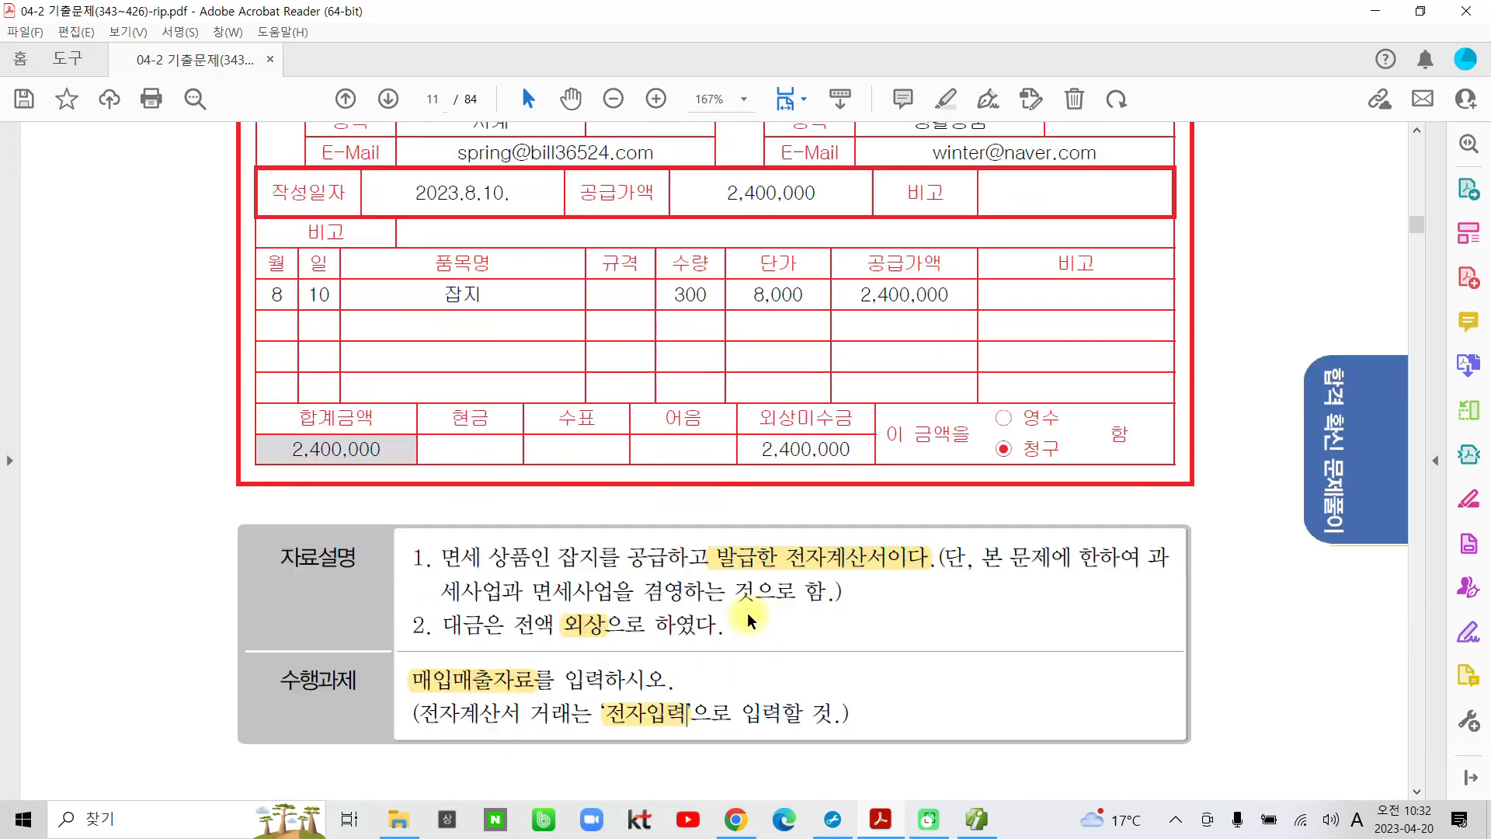
scroll(749, 617, down, 10)
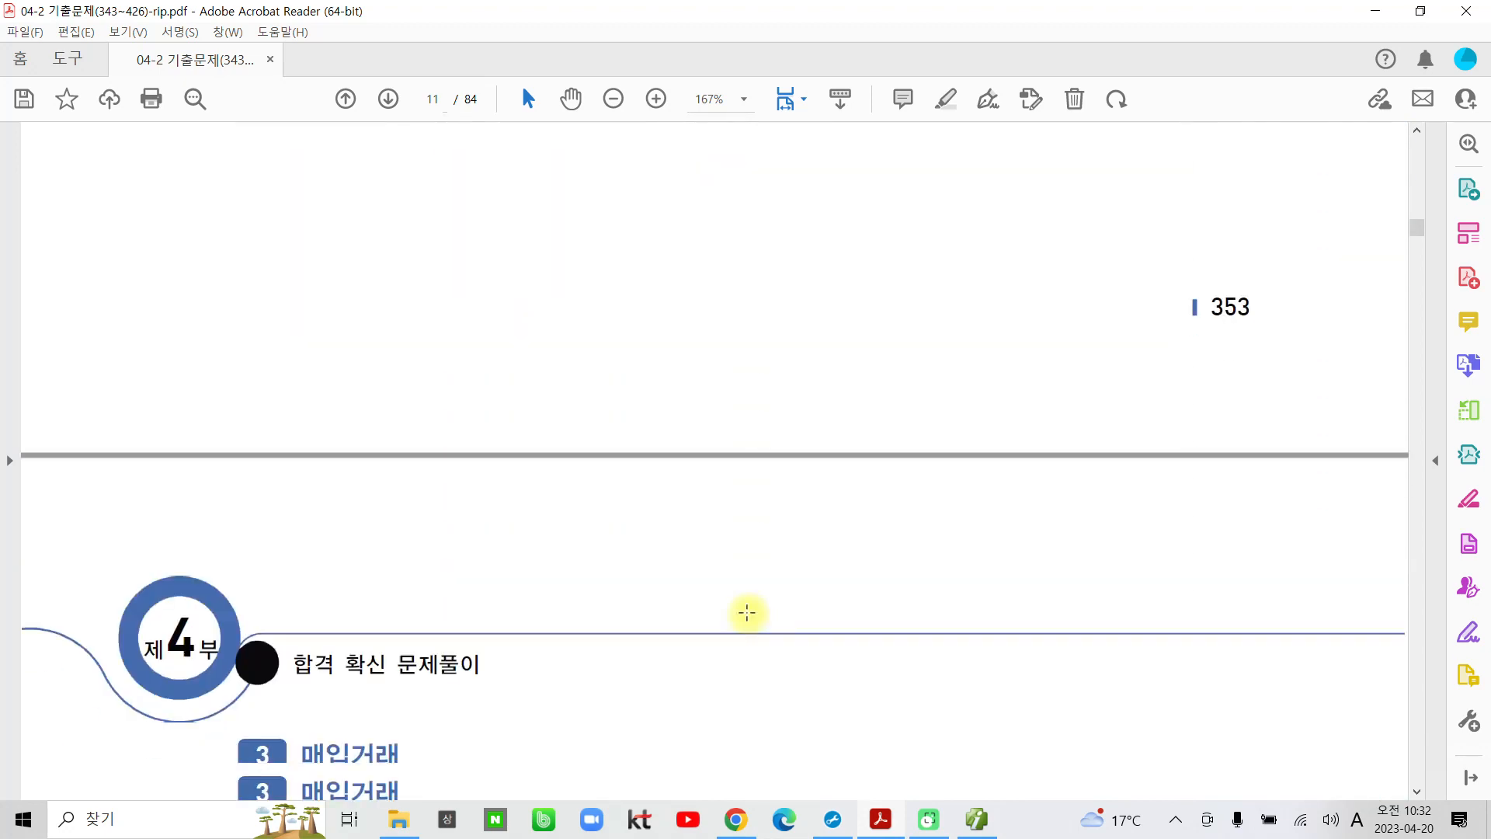
scroll(746, 613, down, 2)
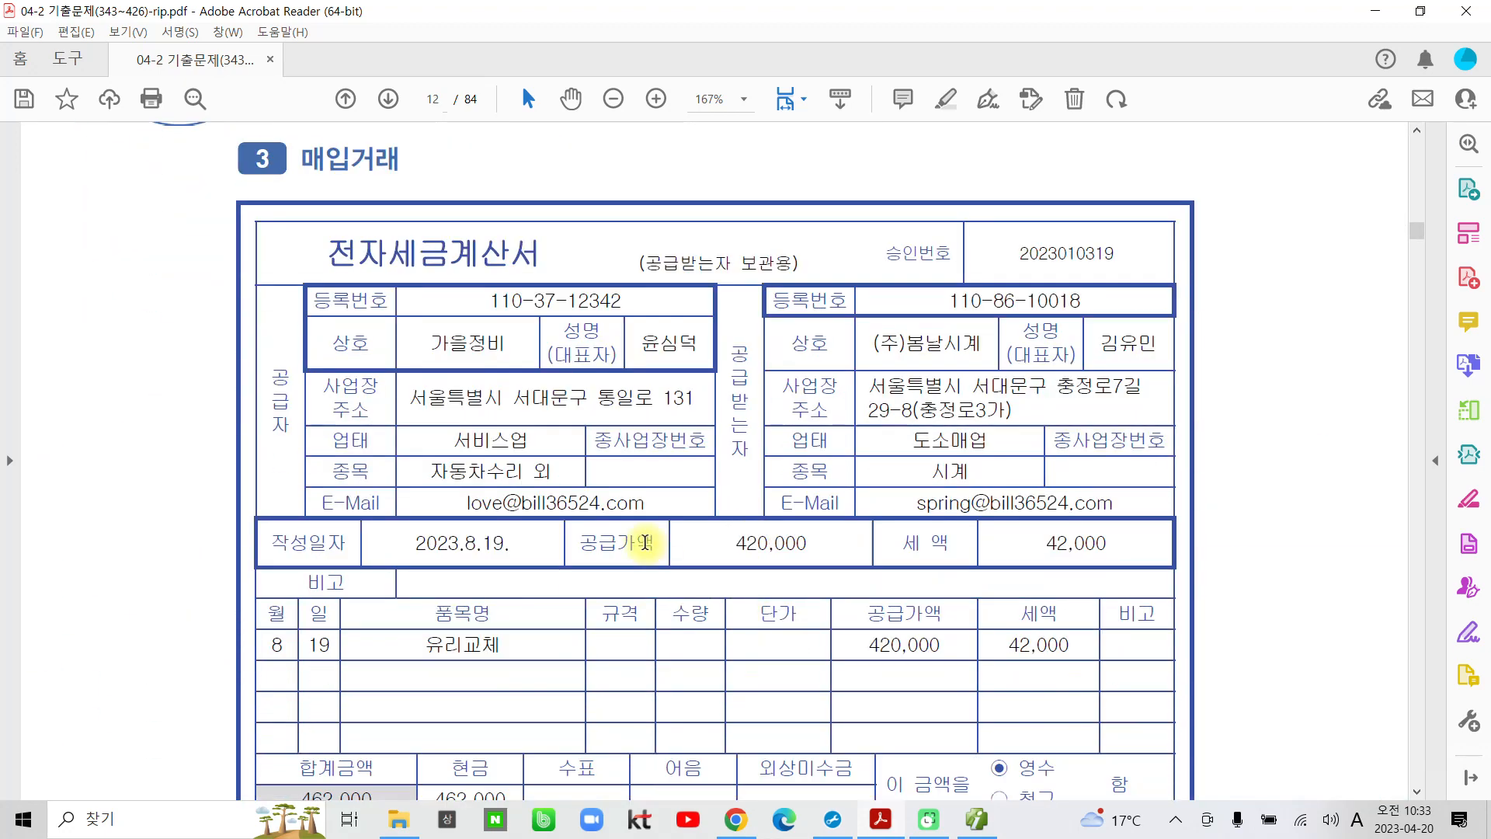
drag(302, 155, 371, 115)
click(369, 199)
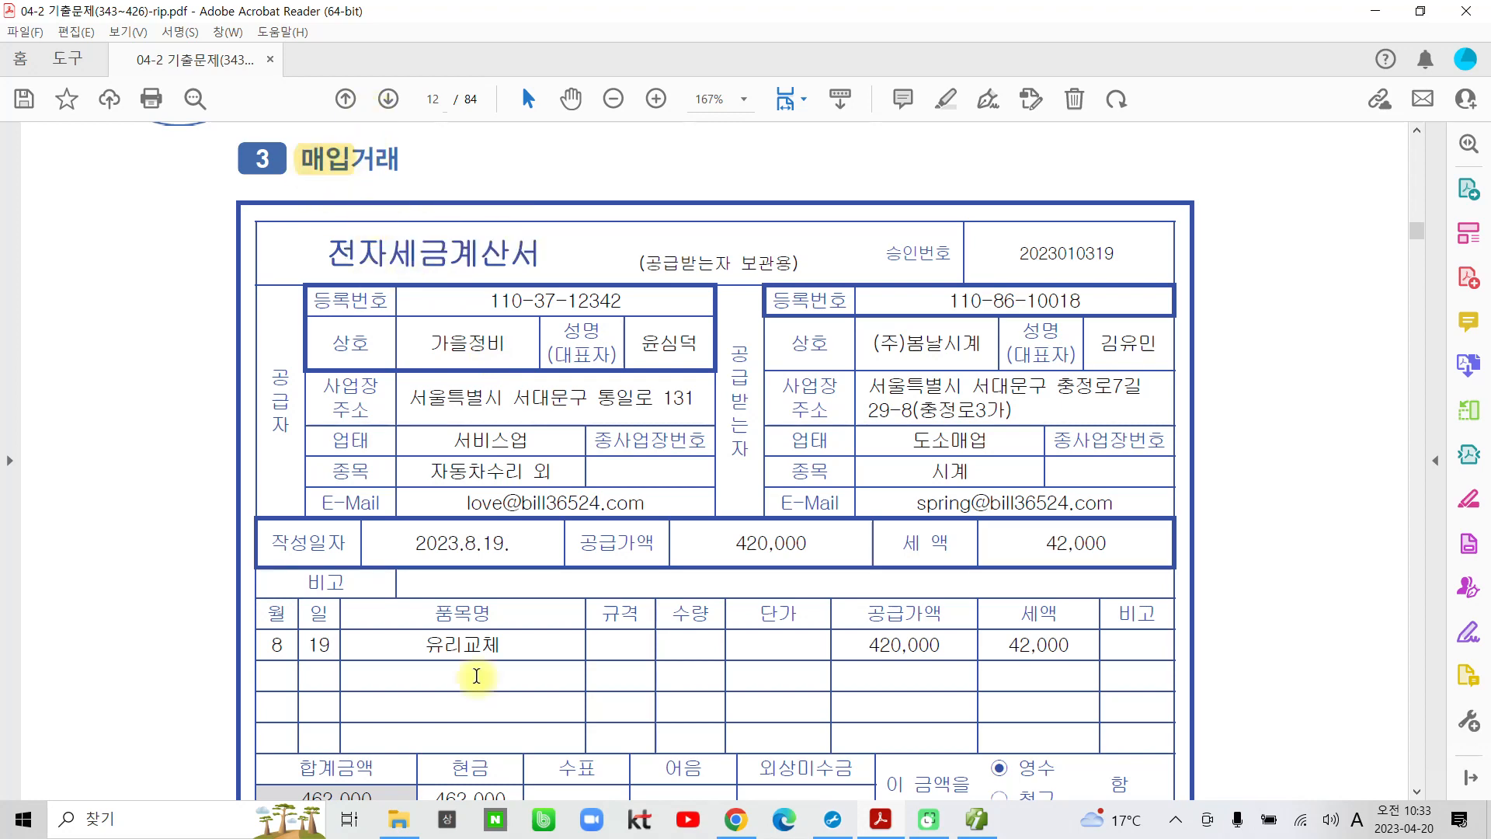
drag(426, 645, 501, 645)
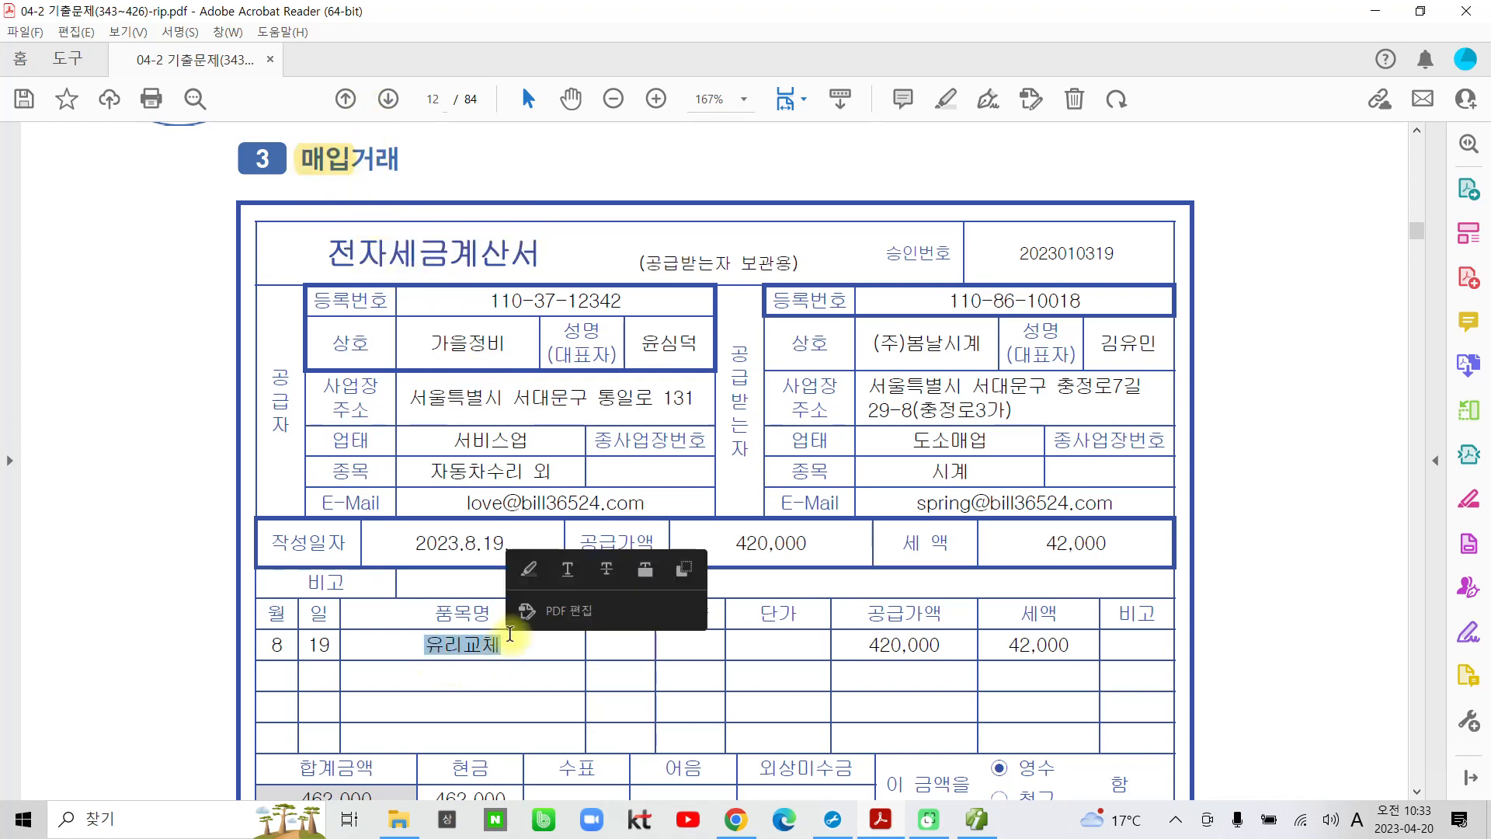
click(530, 569)
Highlight '차량유지비', 현금 and 전자입력 in the explanation and task text below the 유리교체 invoice.
scroll(541, 645, down, 3)
scroll(540, 645, down, 1)
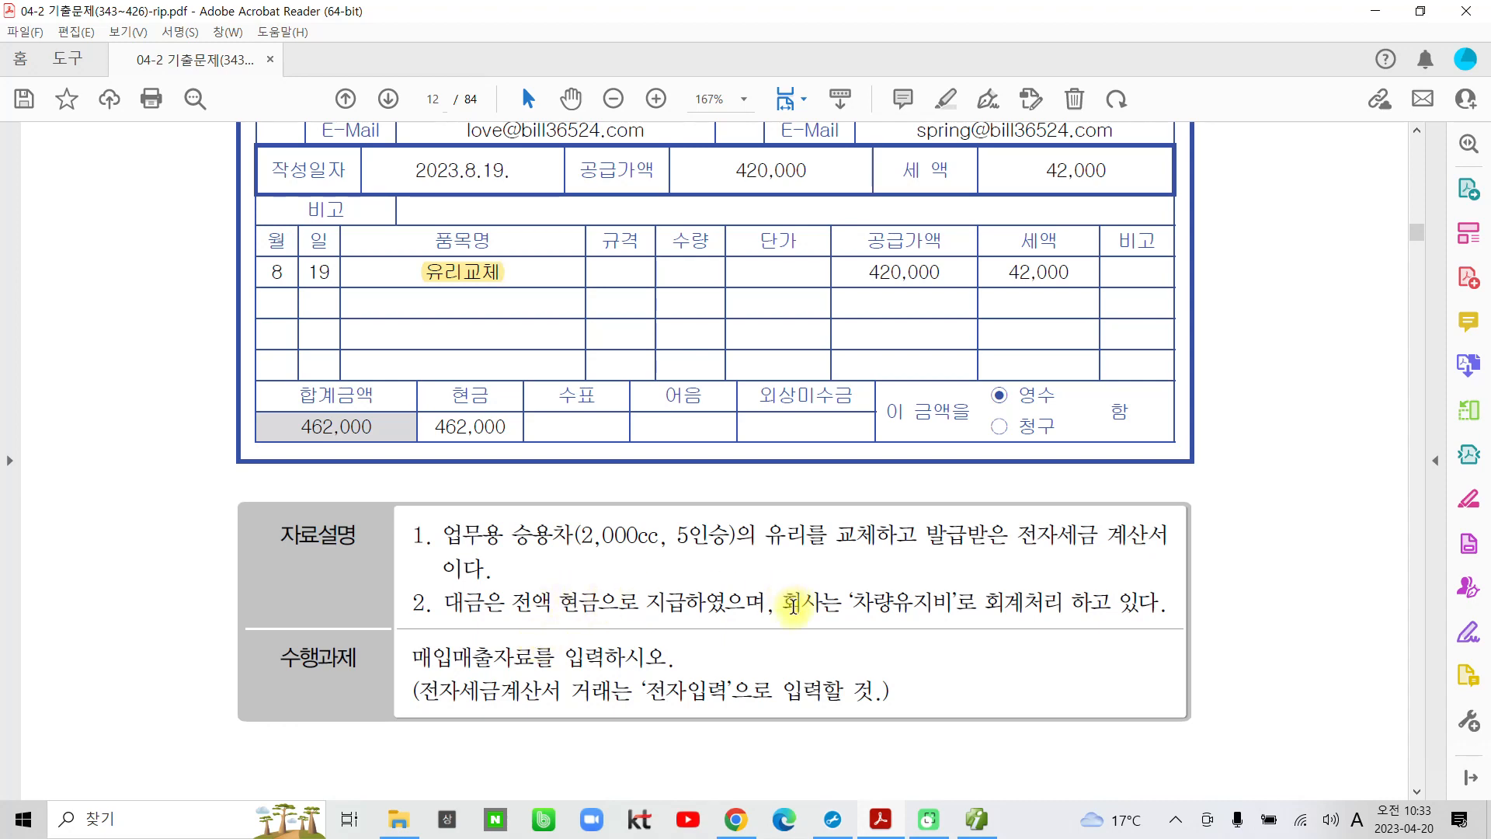
drag(852, 603, 956, 602)
click(971, 525)
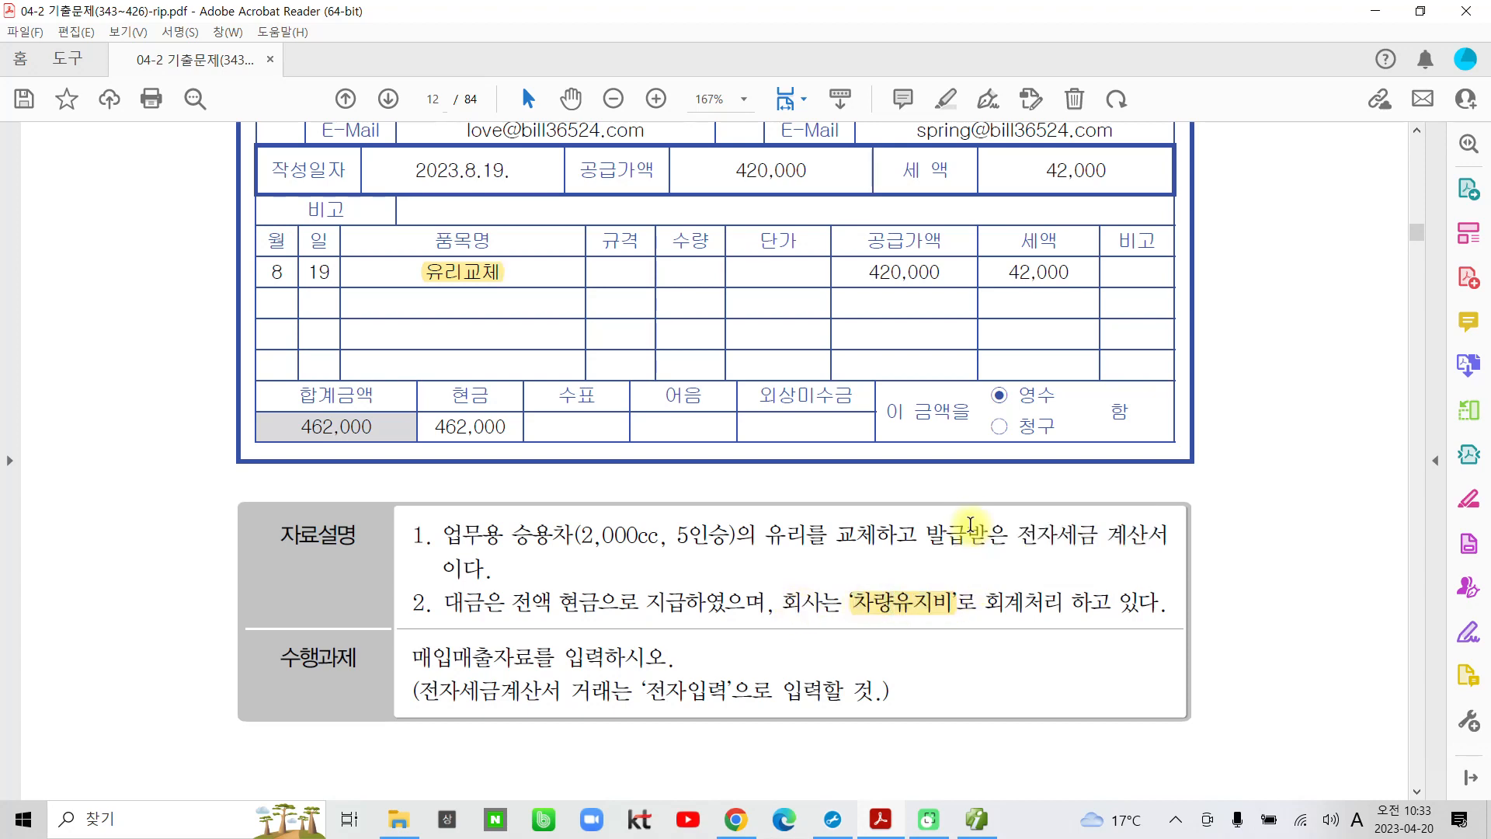
drag(559, 603, 604, 598)
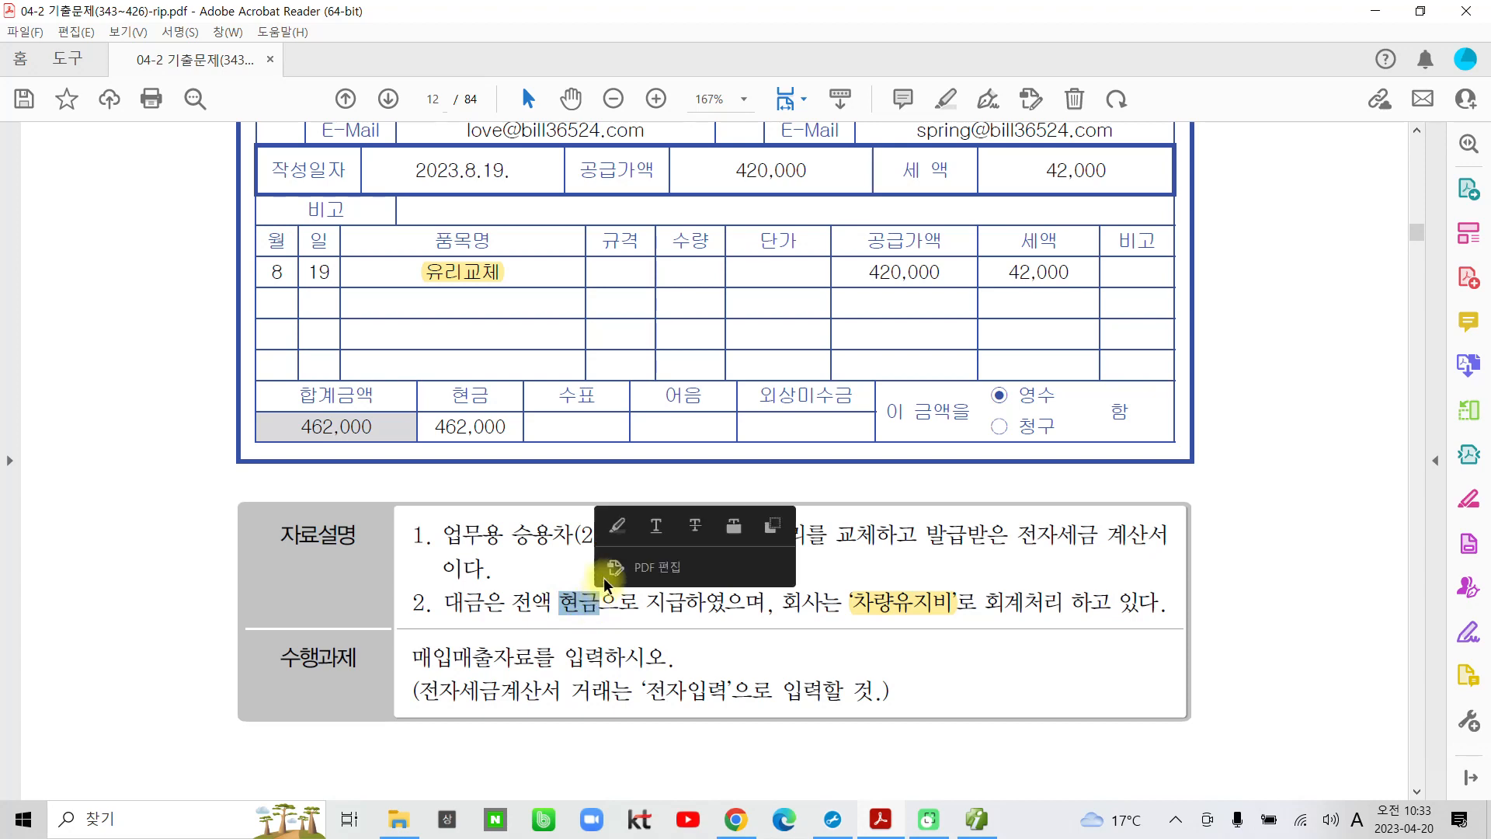
click(618, 526)
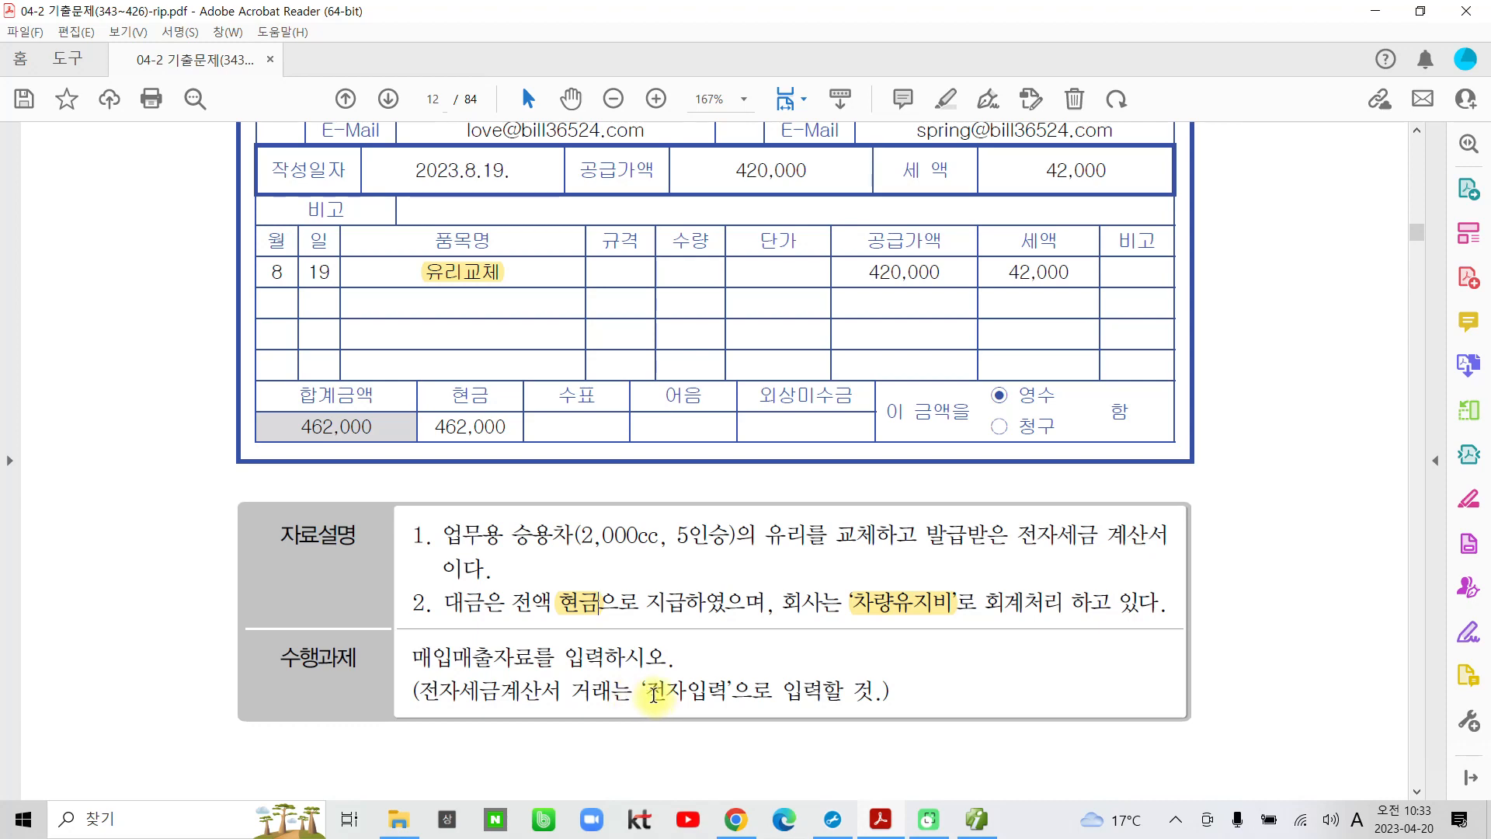
drag(647, 693, 728, 691)
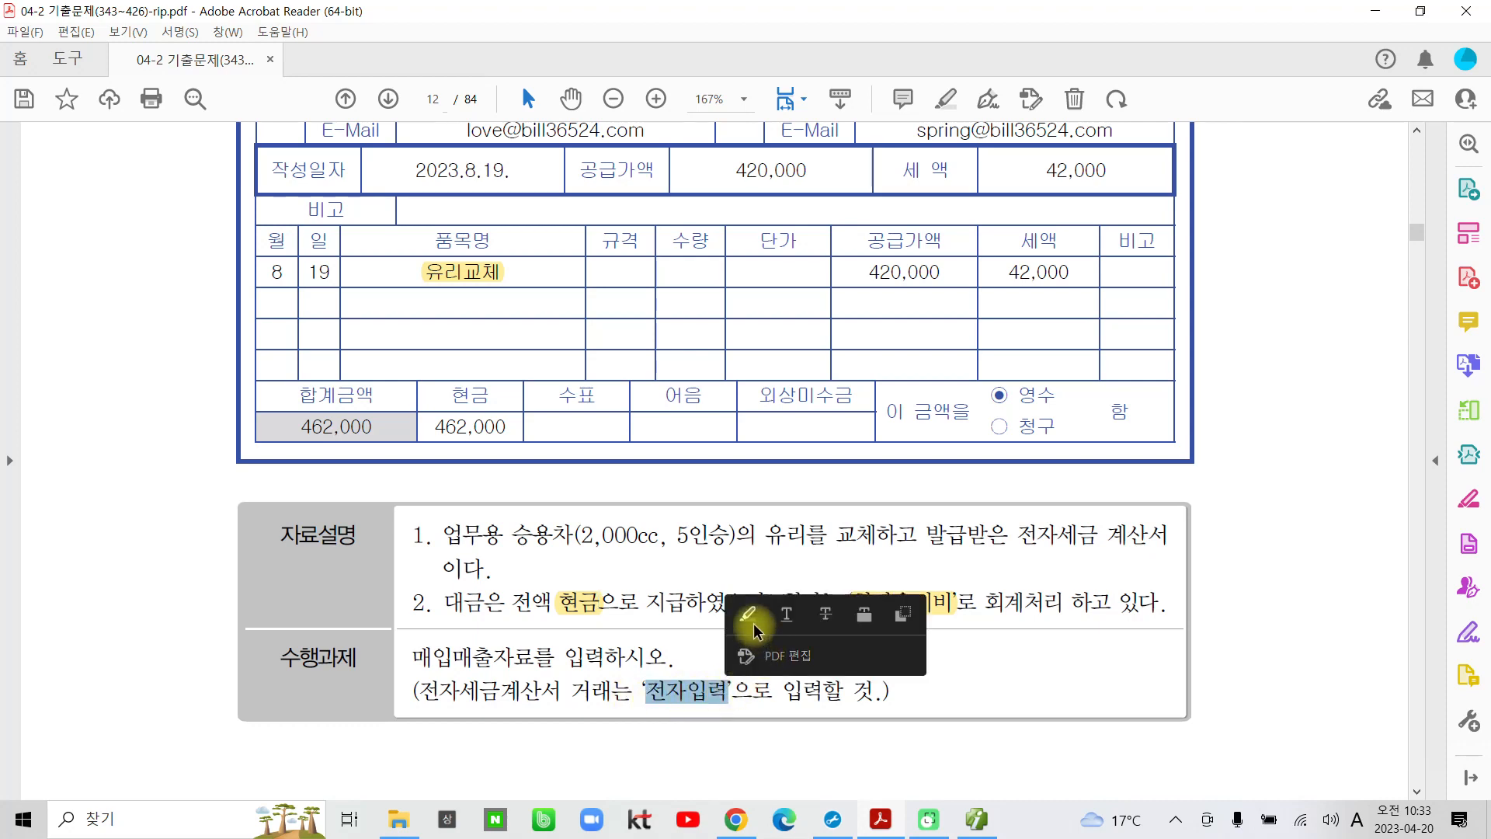
click(754, 622)
Examine the 유리교체 invoice's date, supply amount, tax and payment together with the vehicle description in 자료설명.
scroll(435, 579, up, 3)
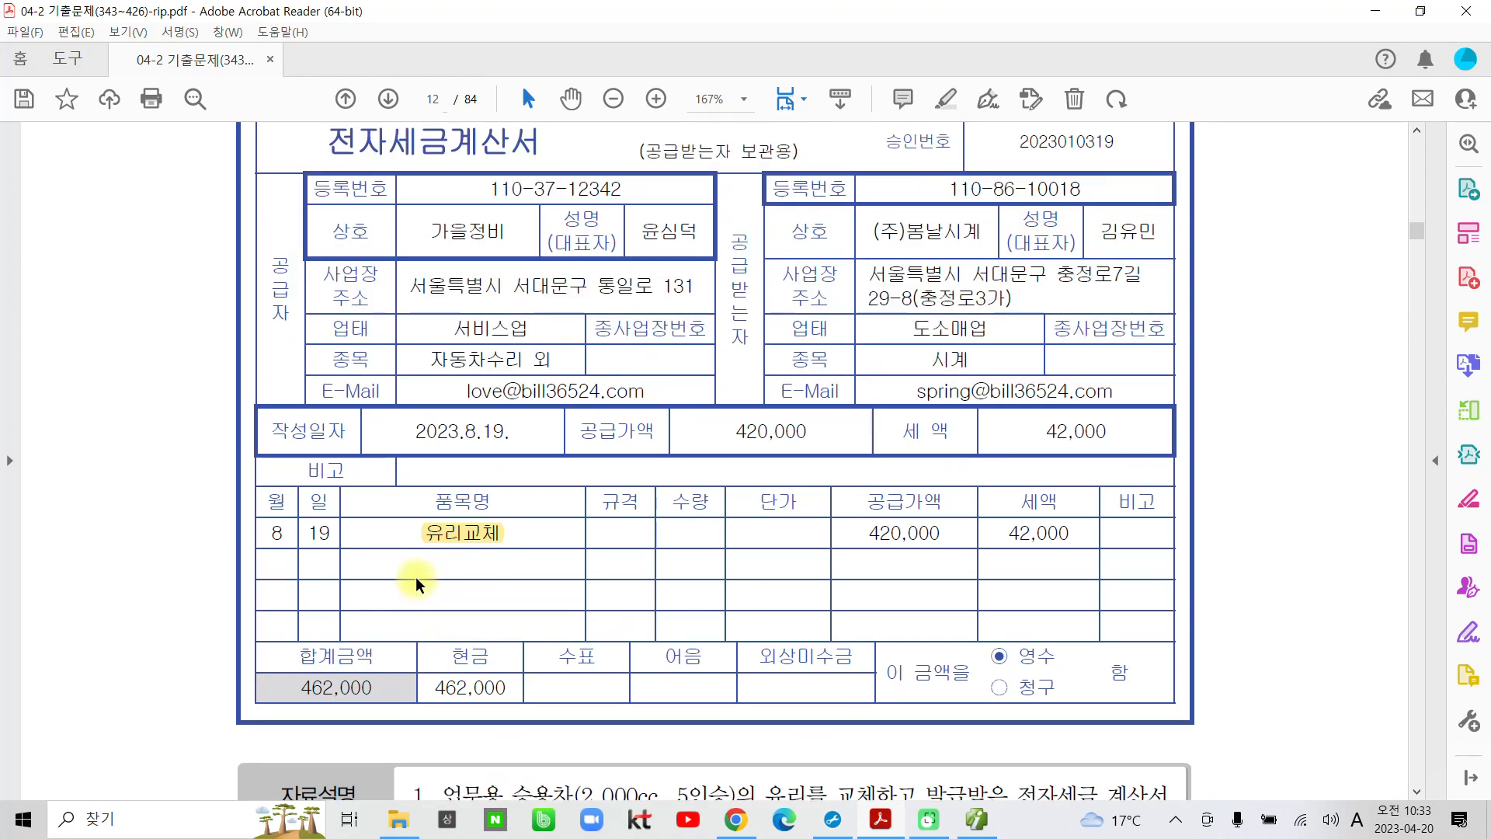
scroll(417, 582, up, 1)
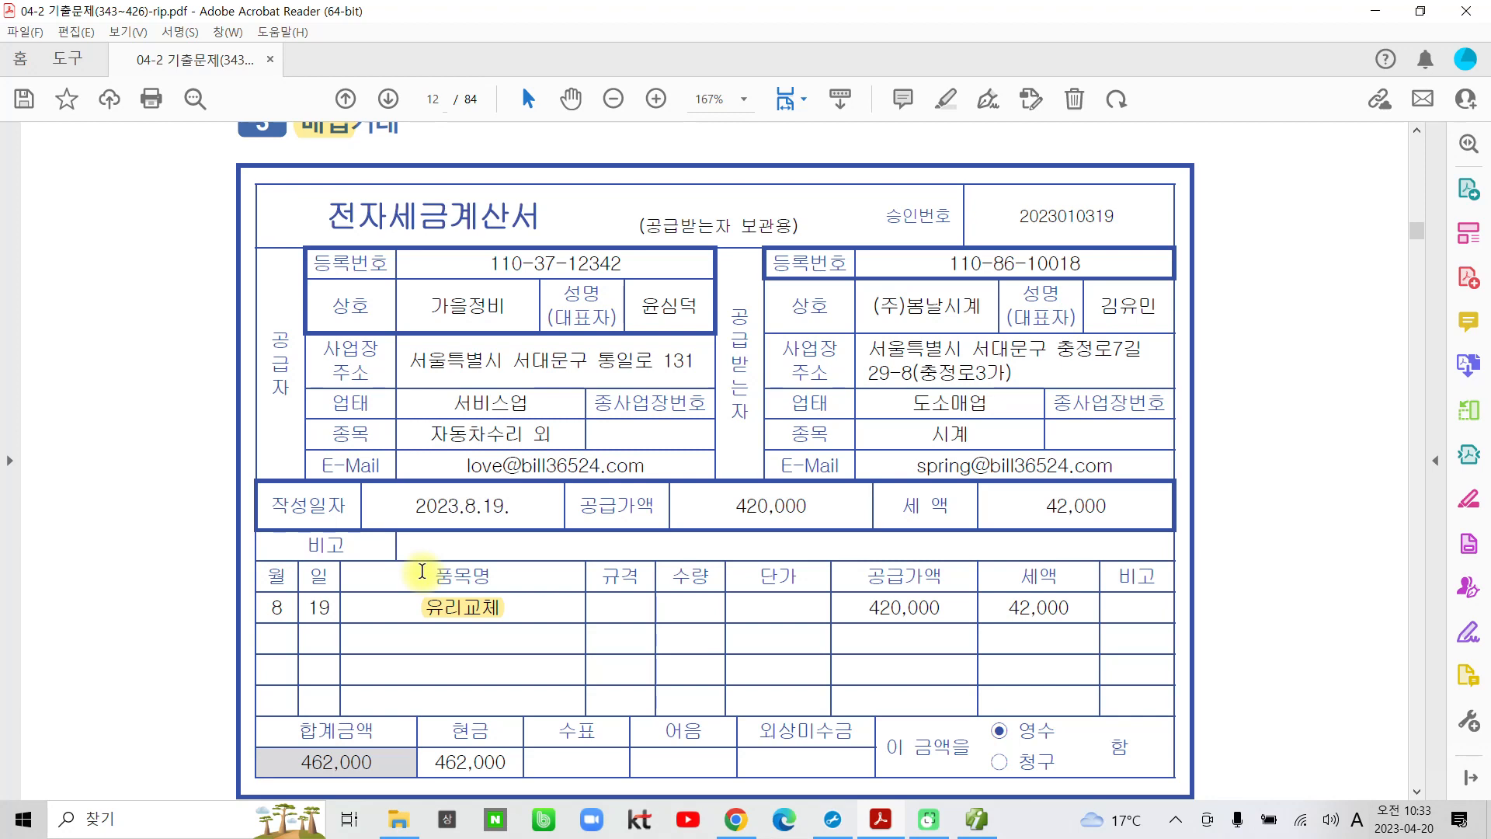
mouse_move(1091, 664)
mouse_down()
mouse_move(975, 619)
mouse_move(1117, 614)
mouse_move(1088, 660)
mouse_up()
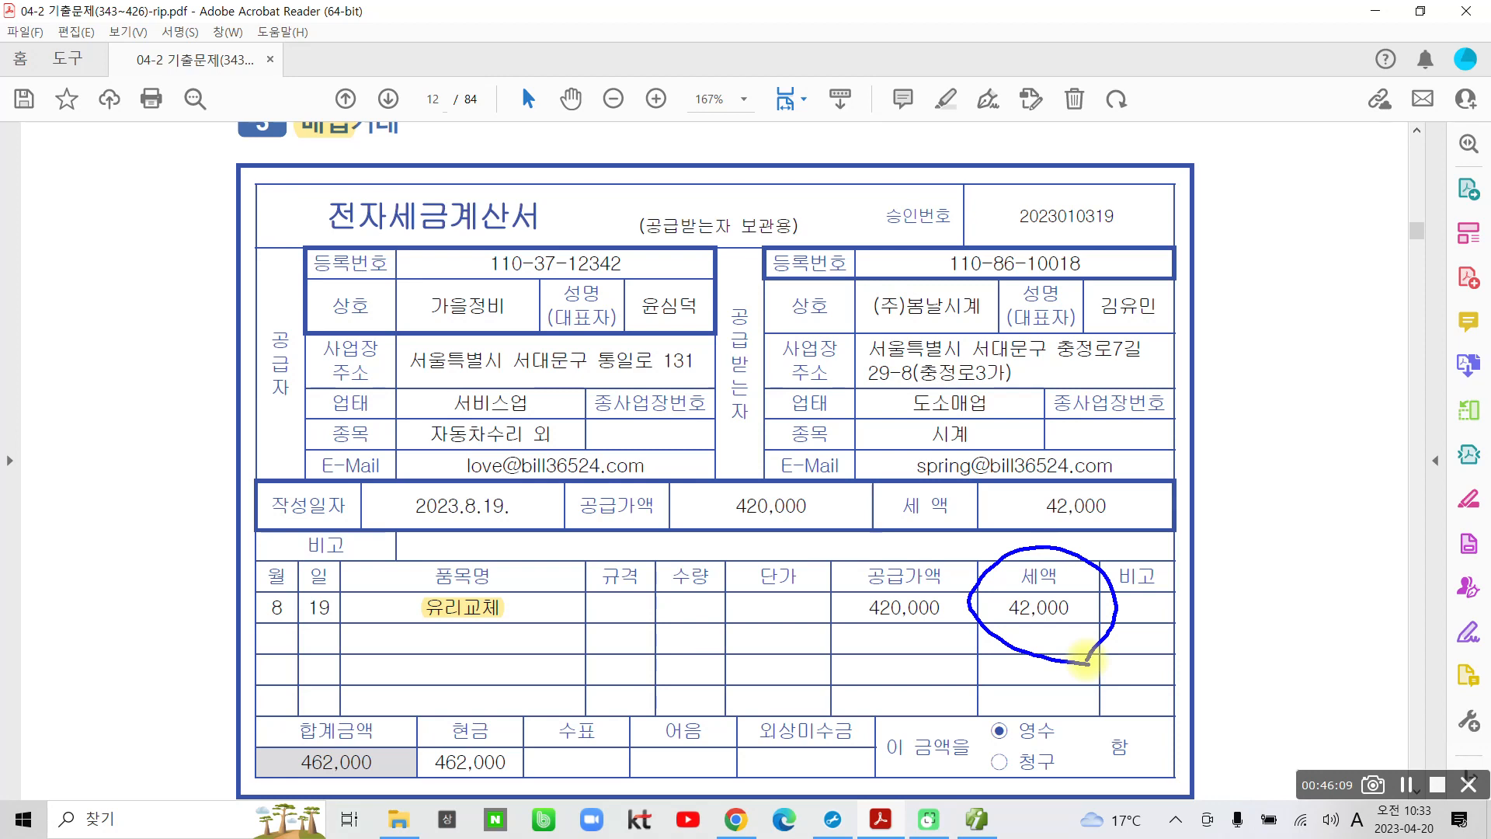
key(Escape)
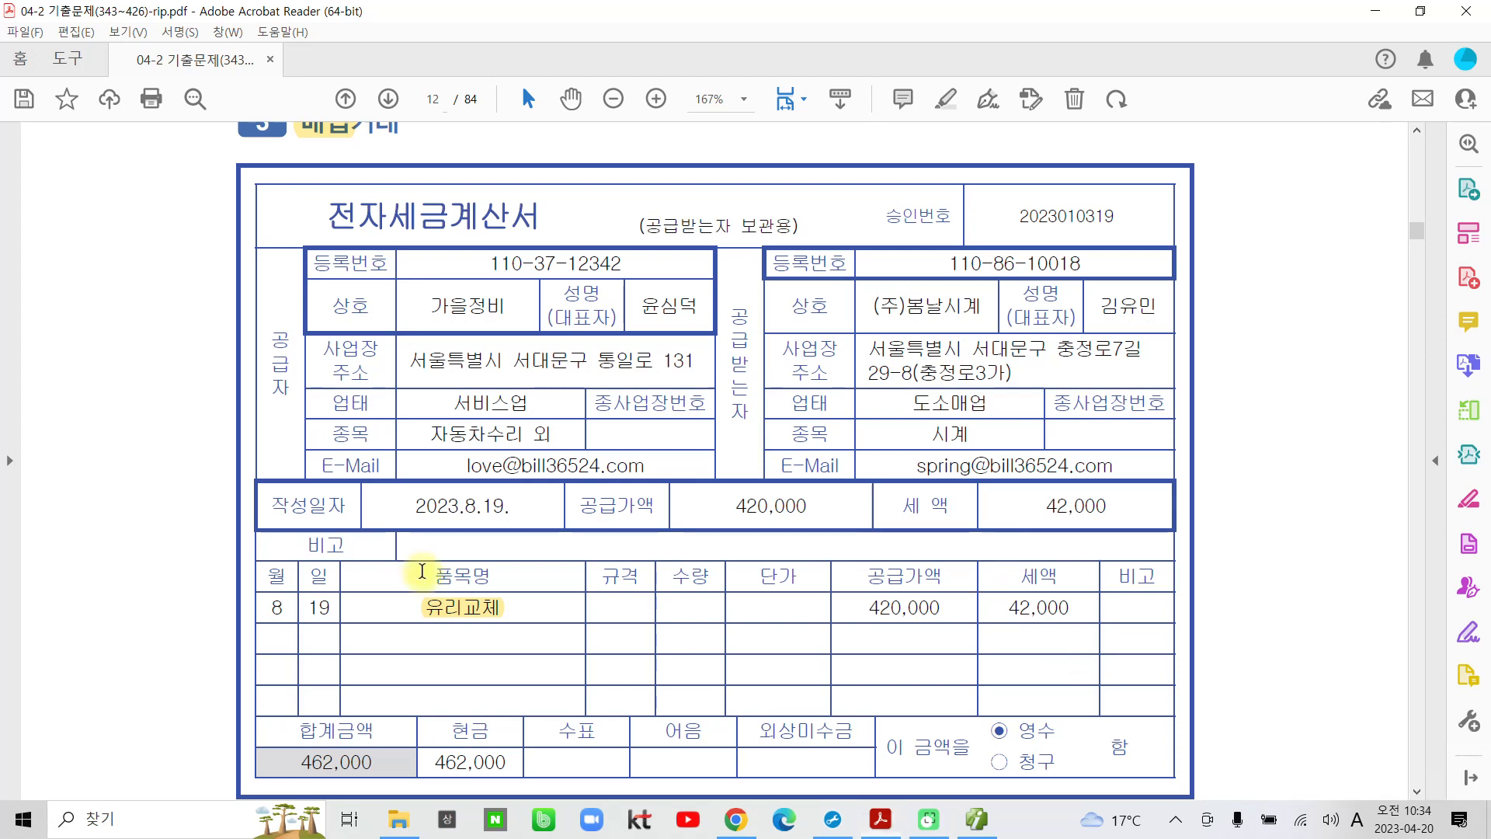
scroll(422, 571, down, 5)
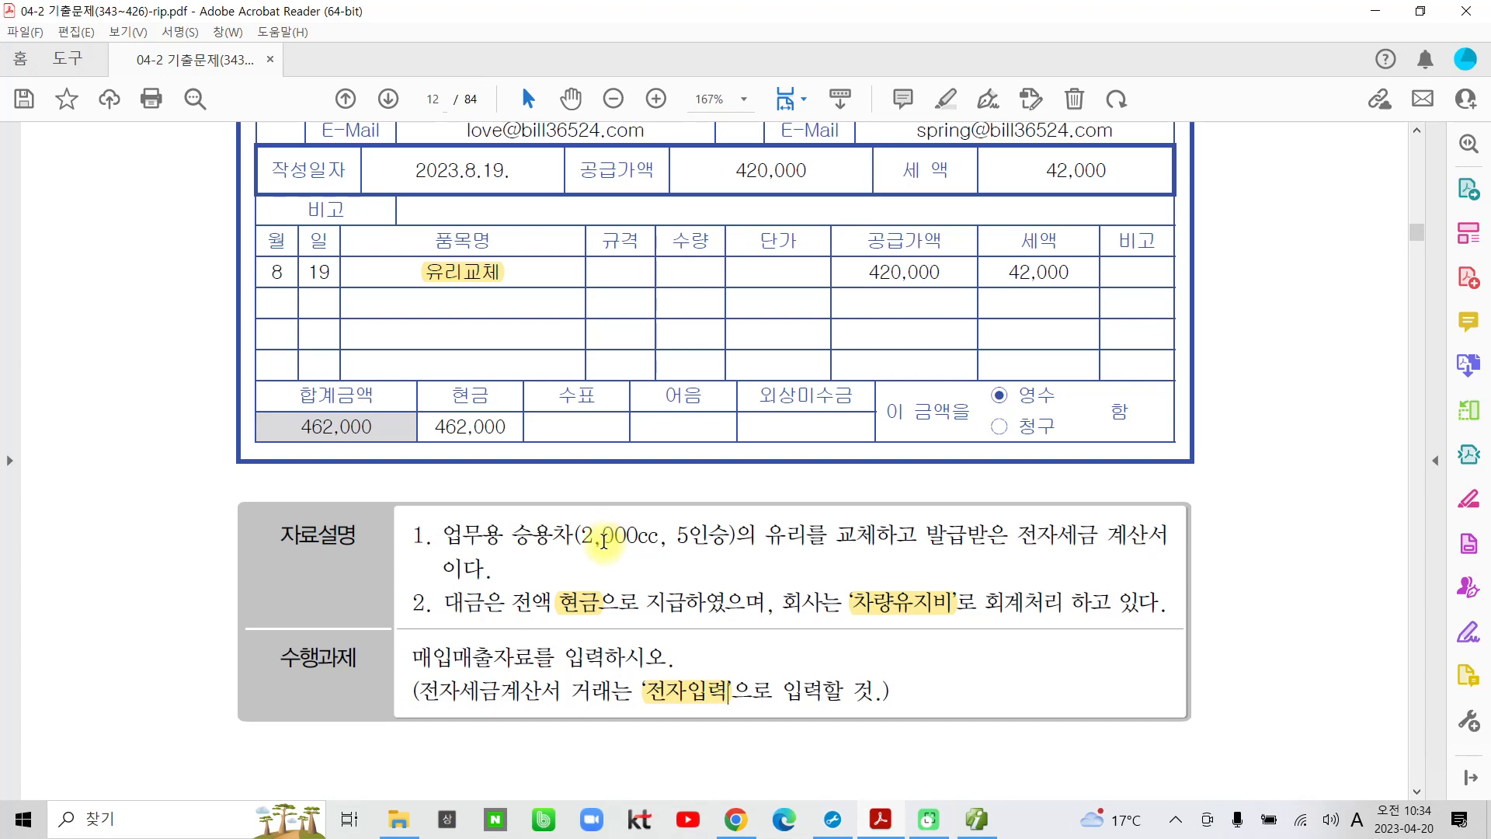
scroll(605, 538, up, 3)
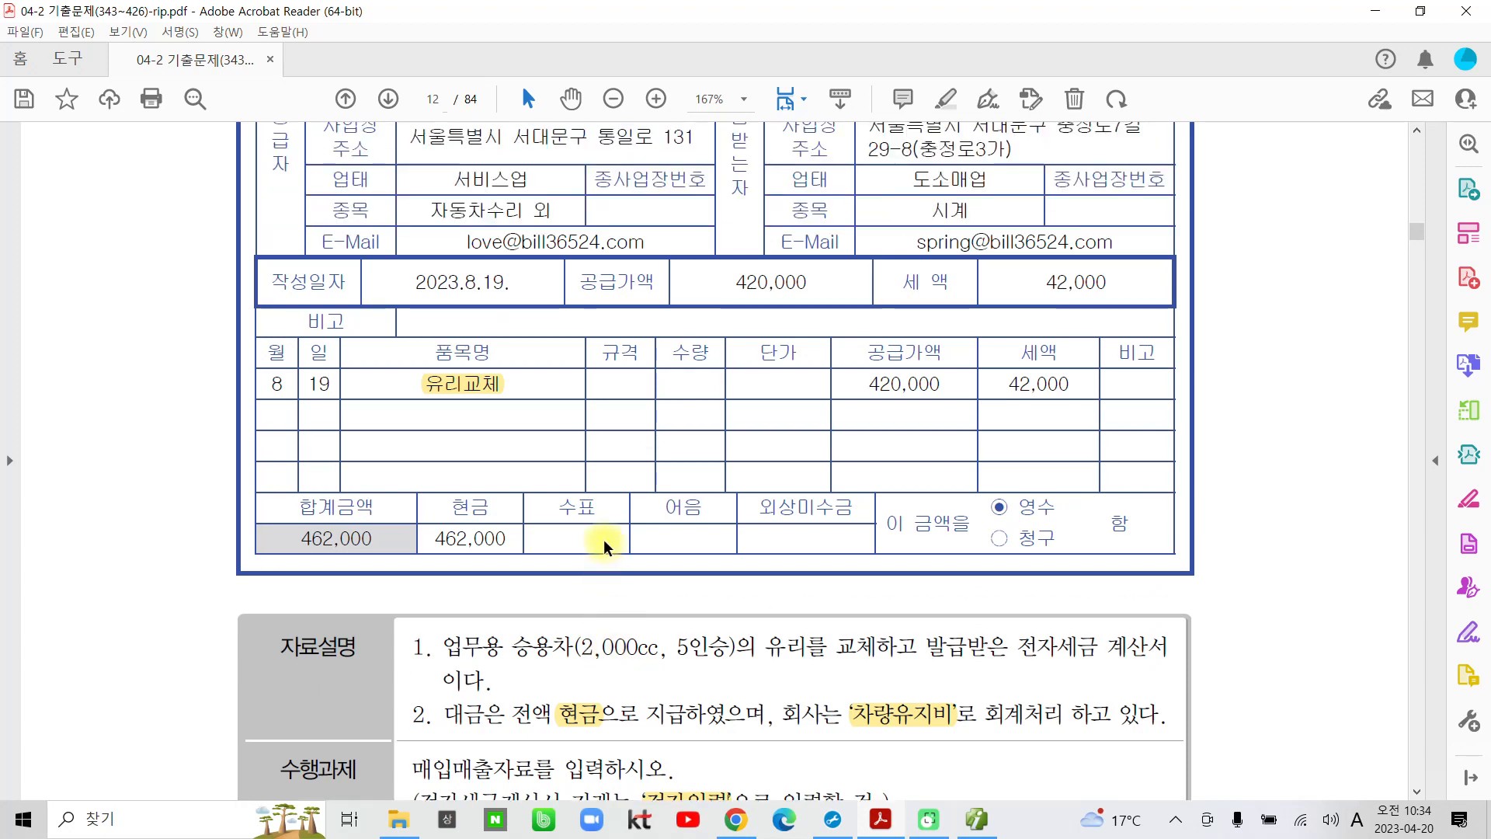
scroll(853, 653, down, 1)
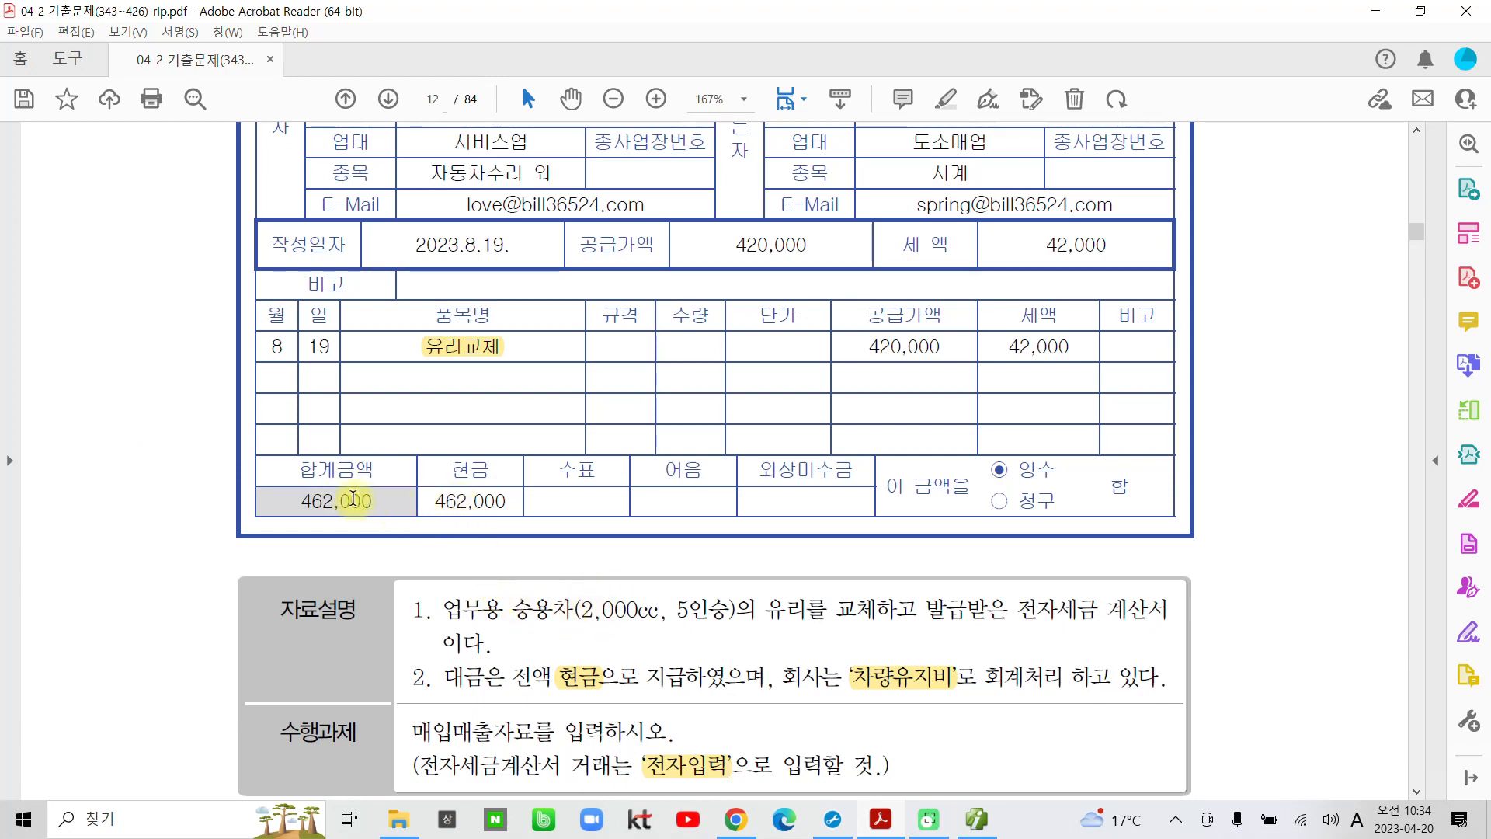
scroll(303, 488, up, 1)
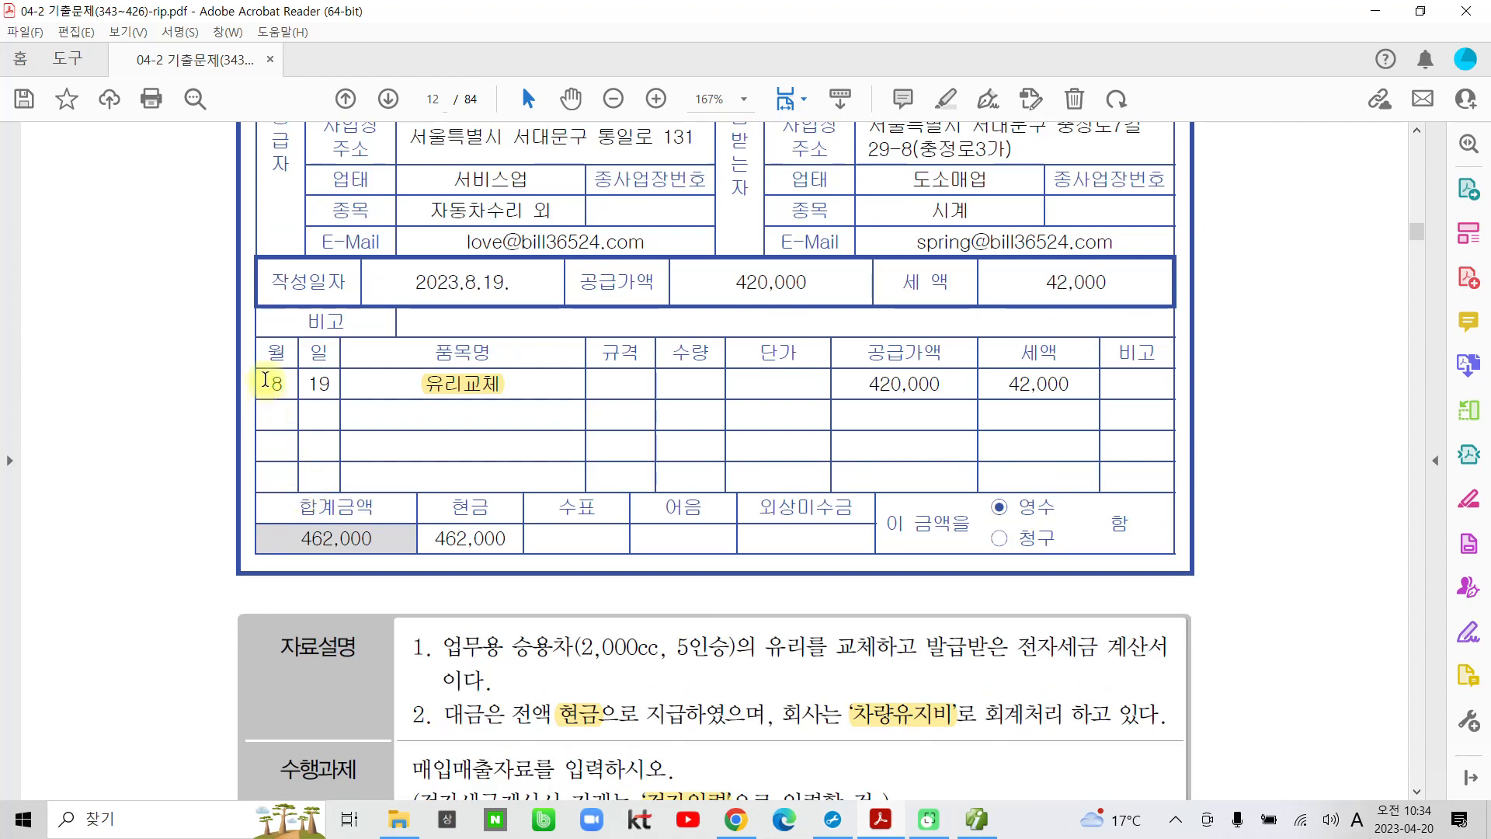
Switch to the accounting program and set the voucher date to August 19.
click(977, 820)
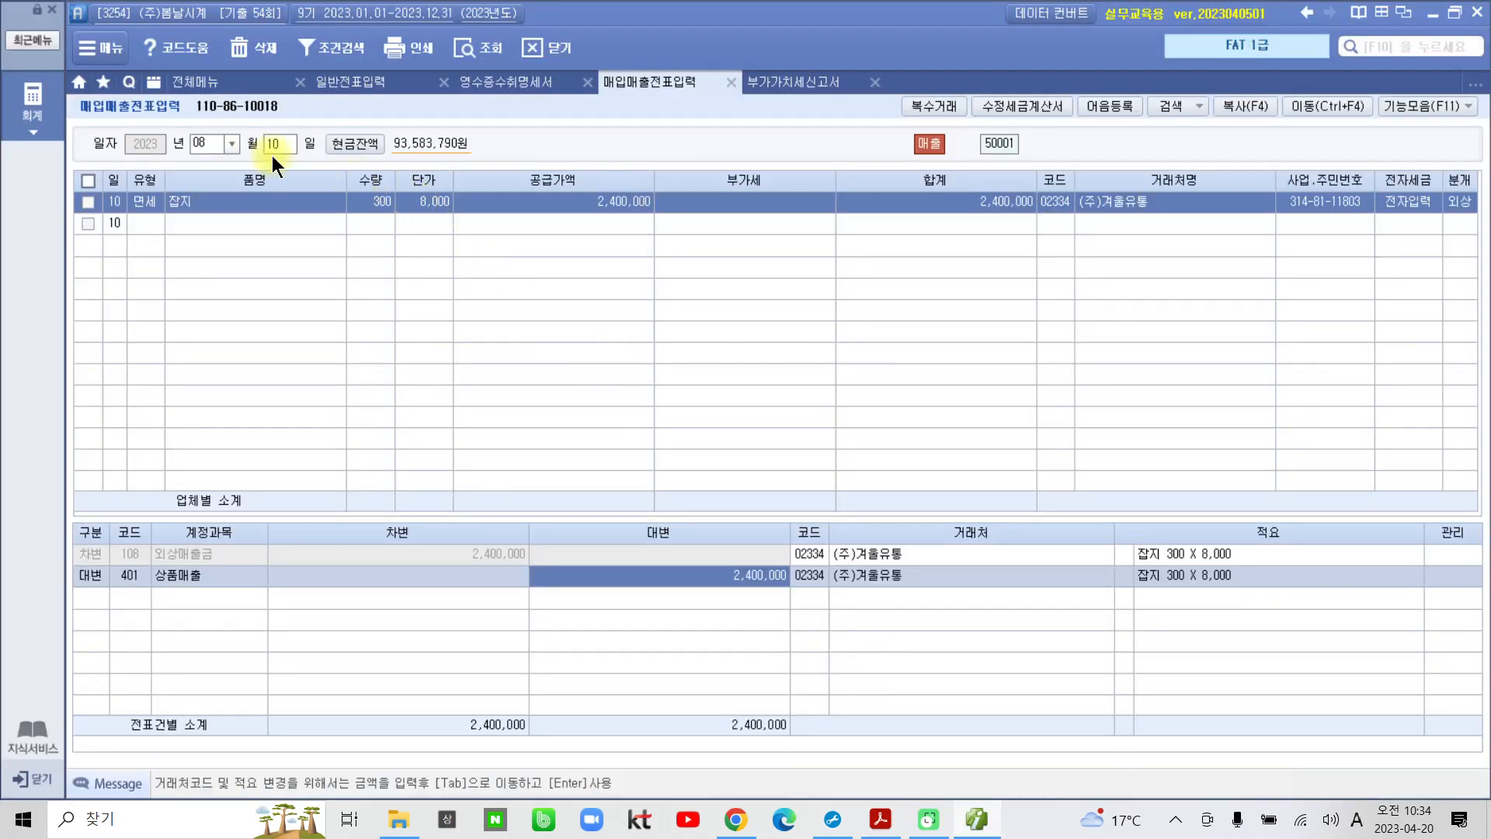
click(267, 147)
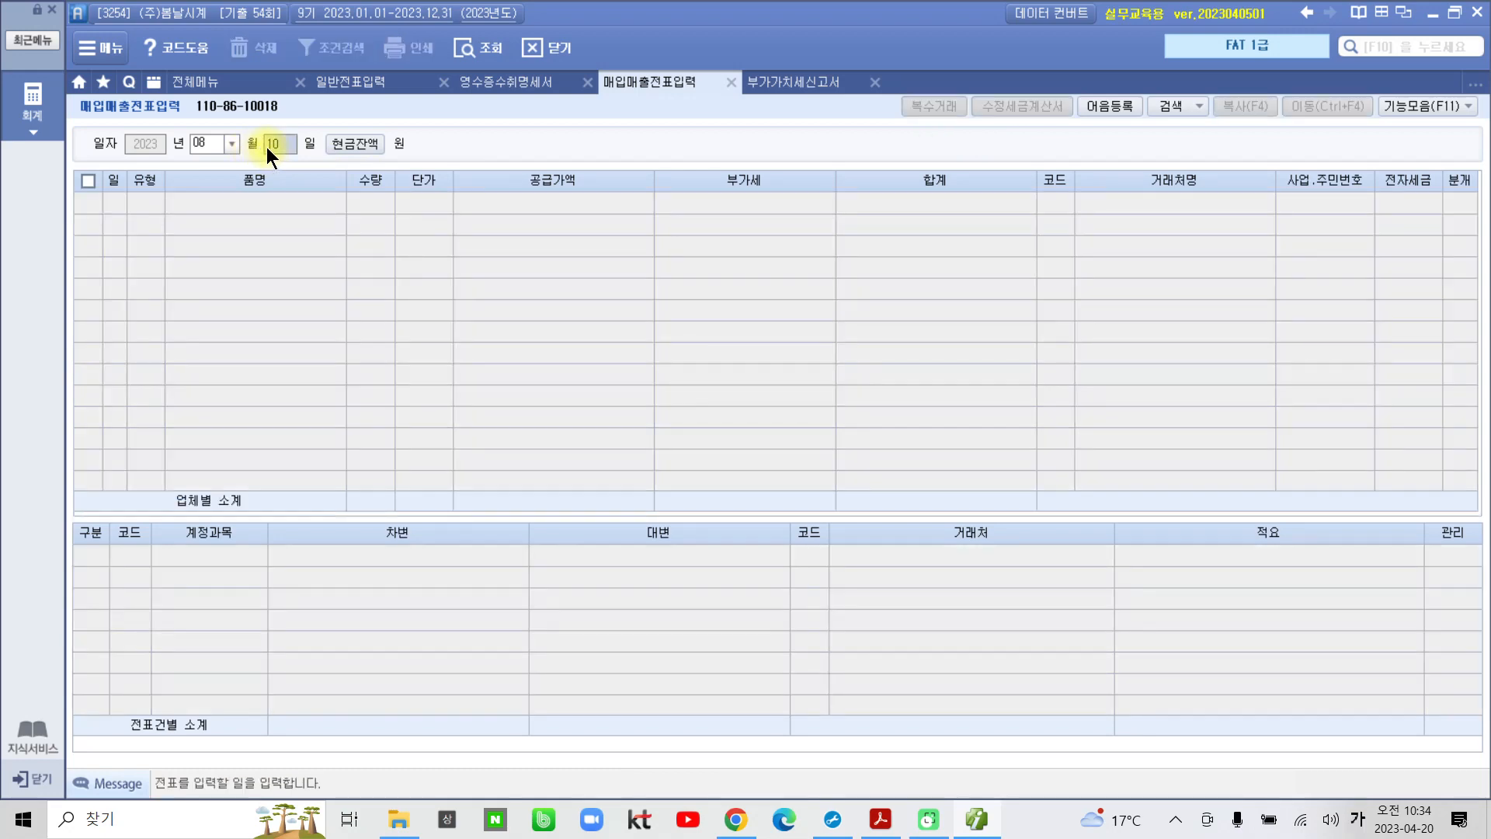
text(19)
key(Return)
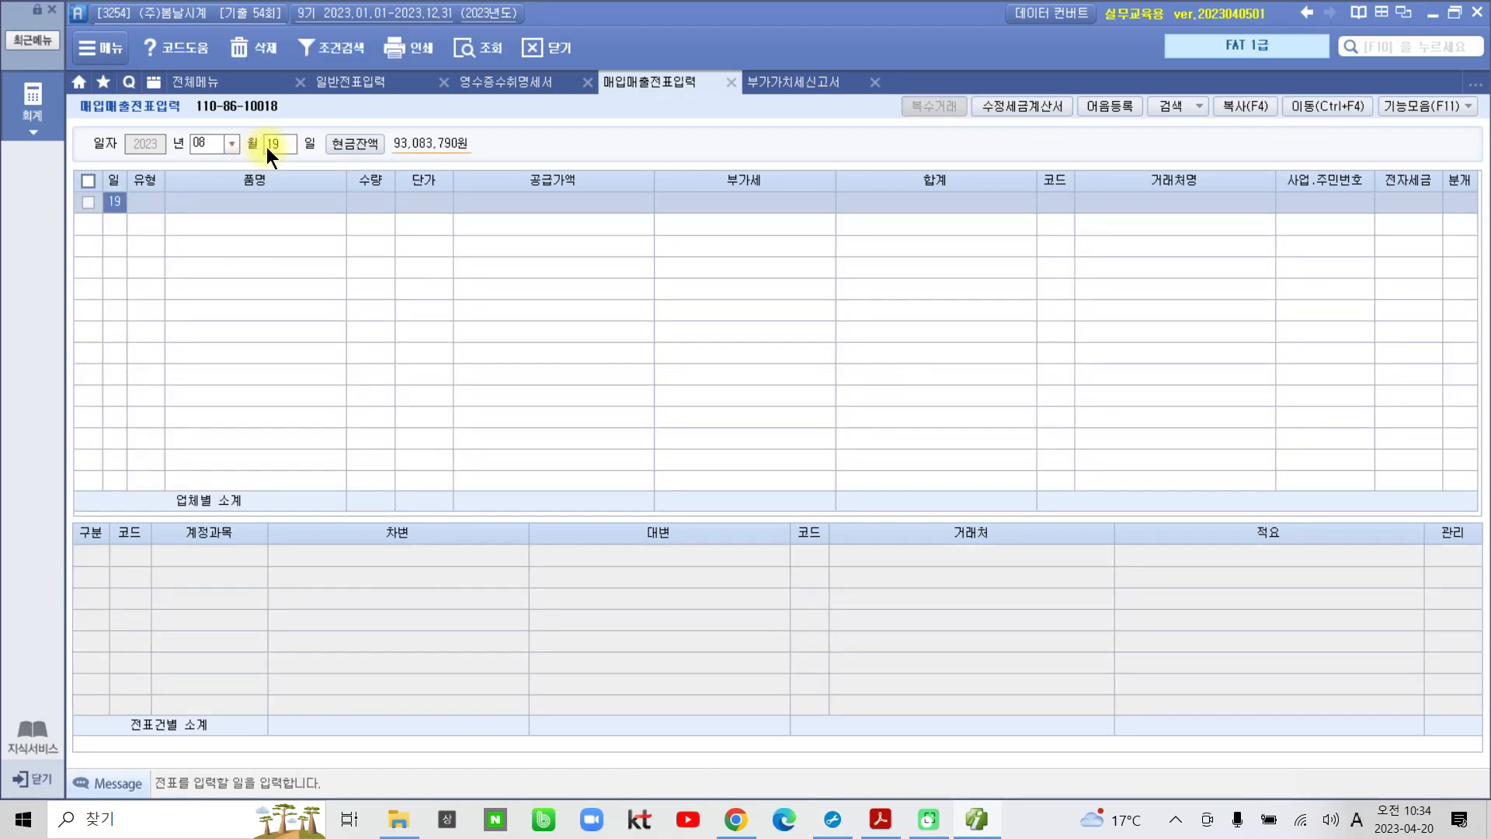
Set the transaction type to 54 (불공) with non-deductible reason 3, 비영업용 소형승용차 구입 및 유지.
key(Return)
text(54)
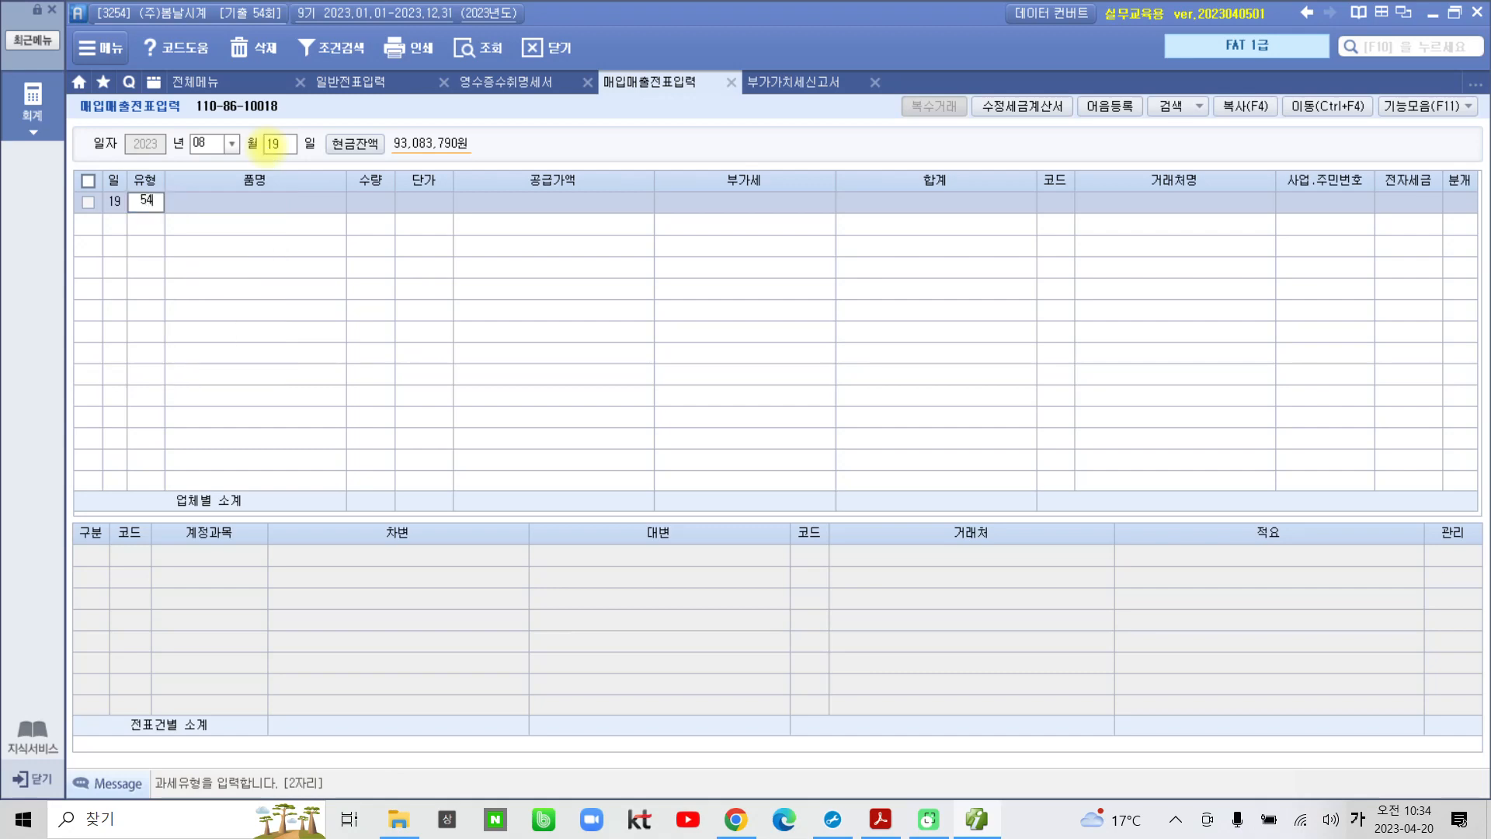
key(Return)
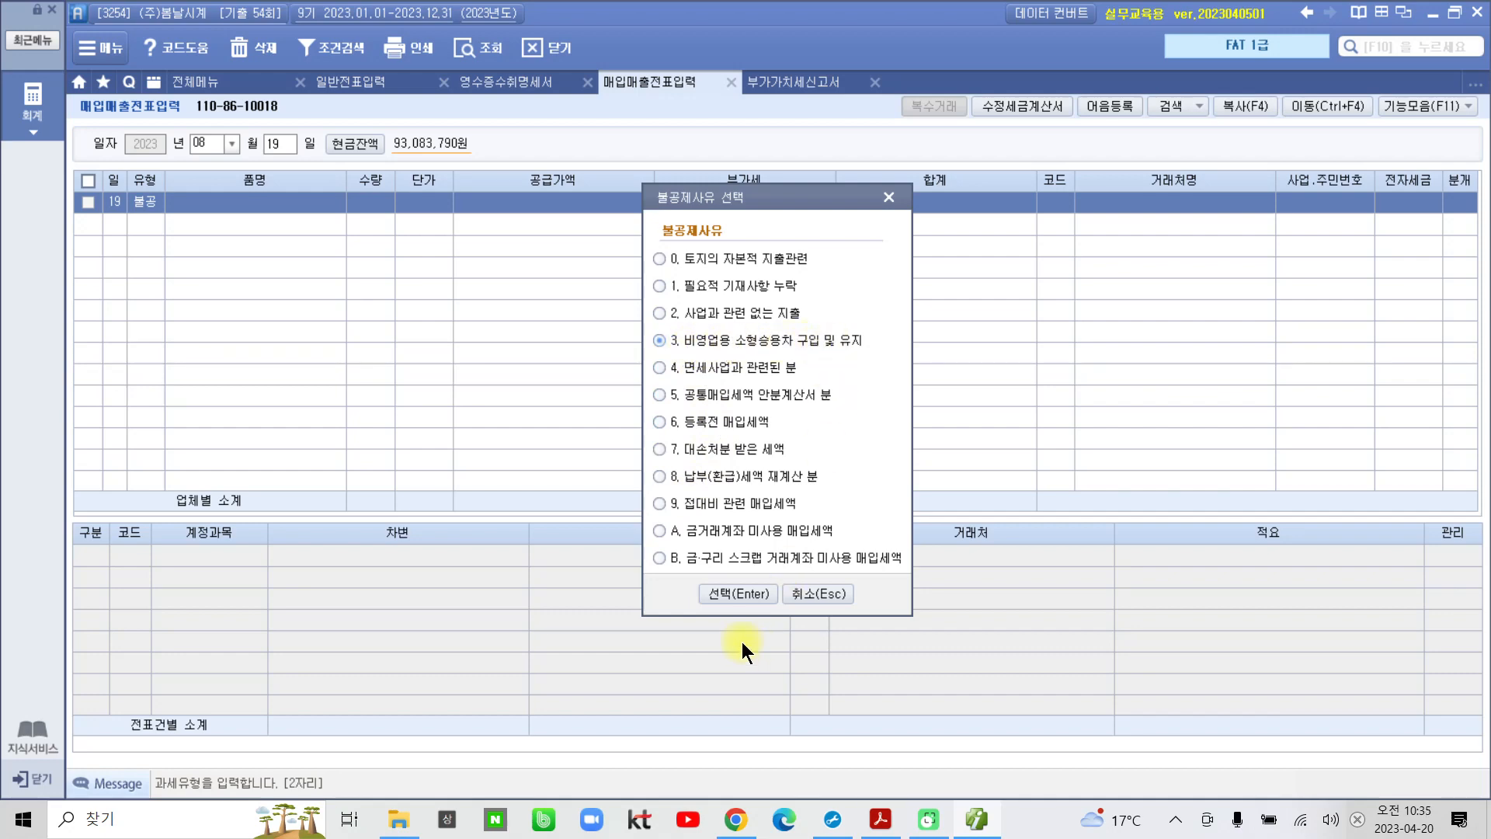
click(735, 593)
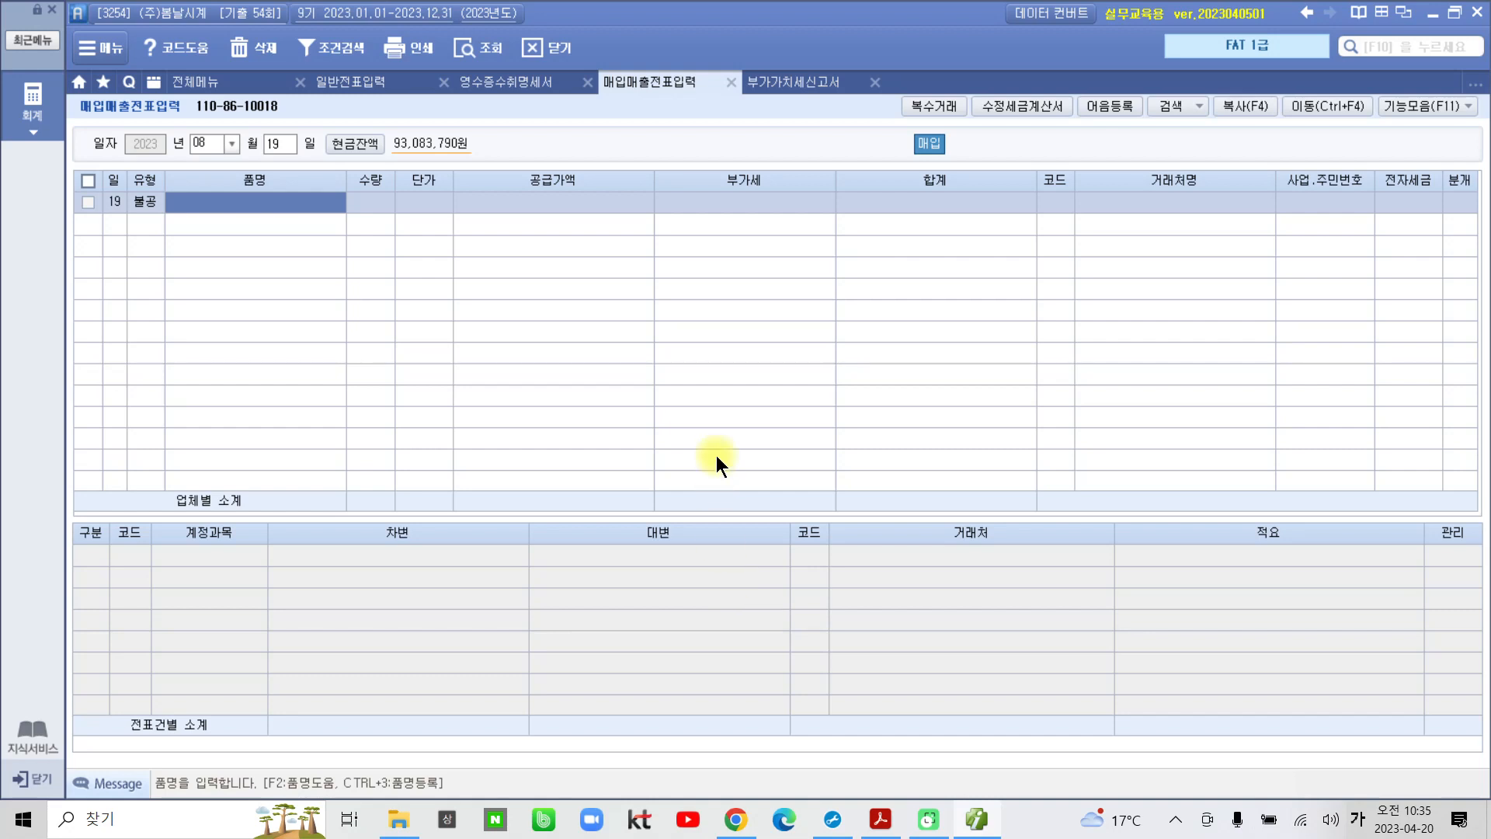
Enter 유리교체 as the item of the August 19 불공 voucher with a supply amount of 420,000.
text(유리컵)
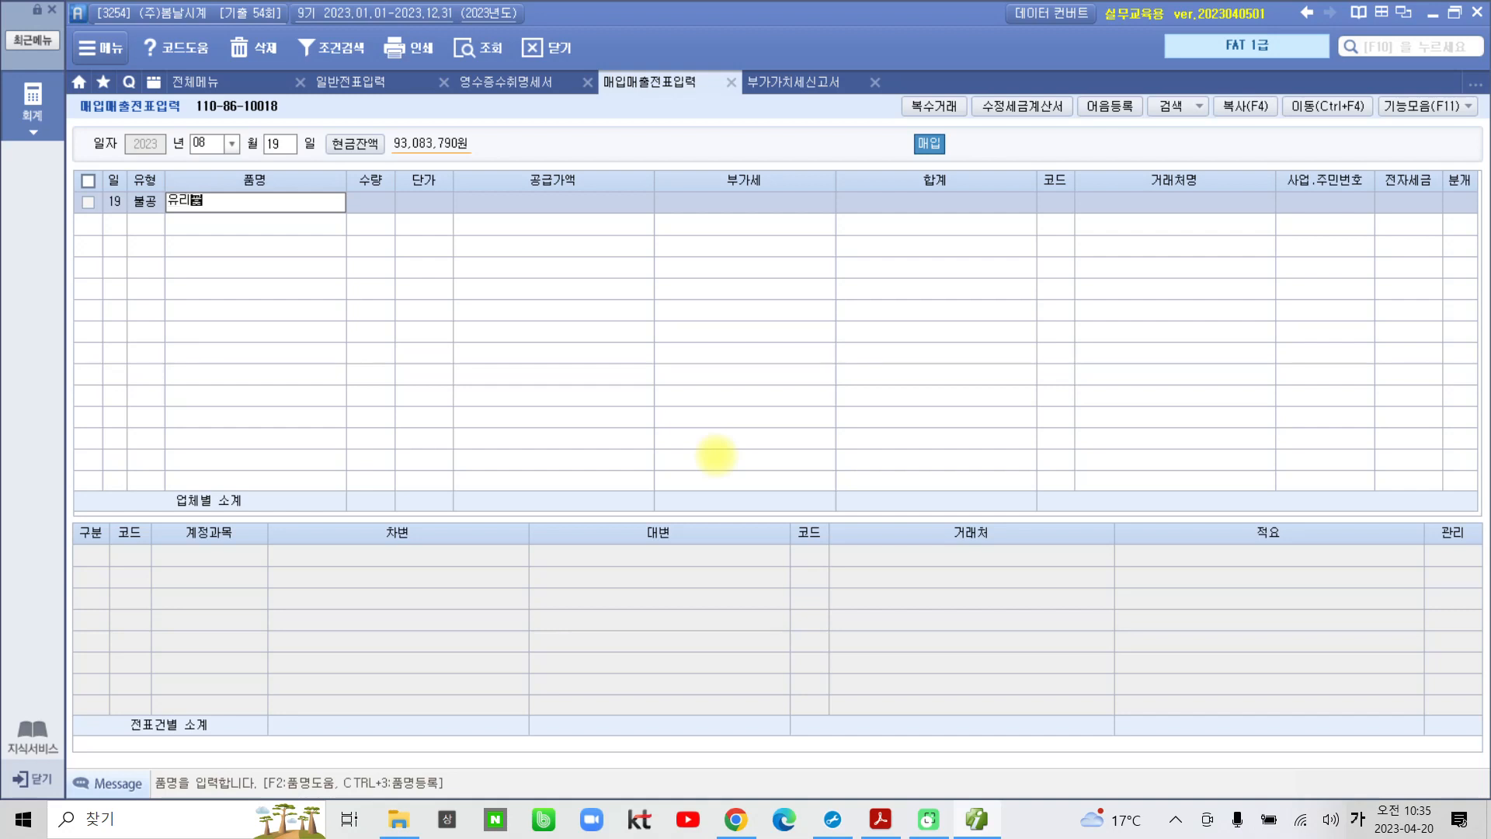
text(체)
key(Return)
key(Return)
key(Return)
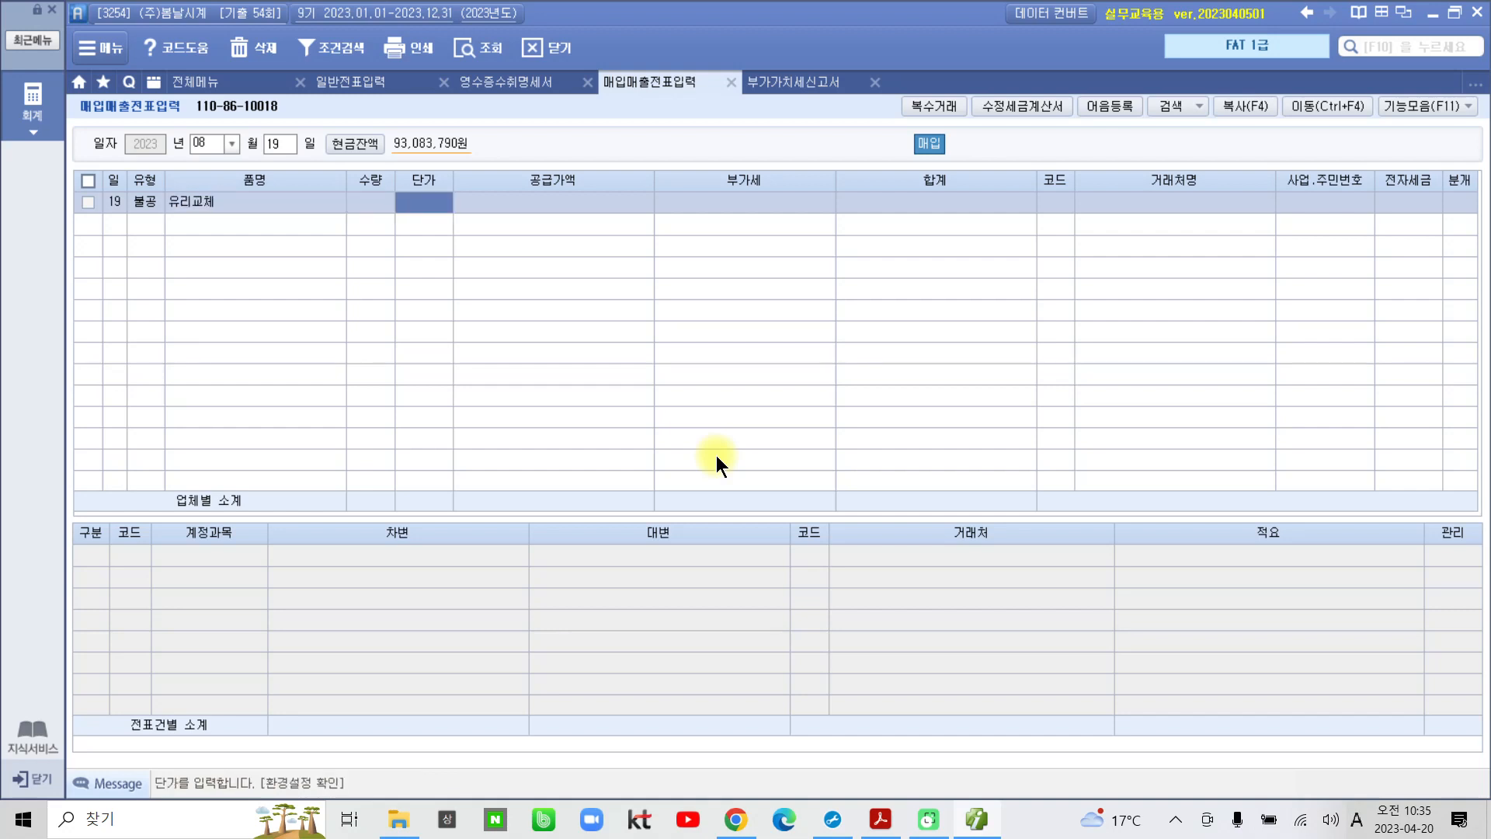
text(4200000)
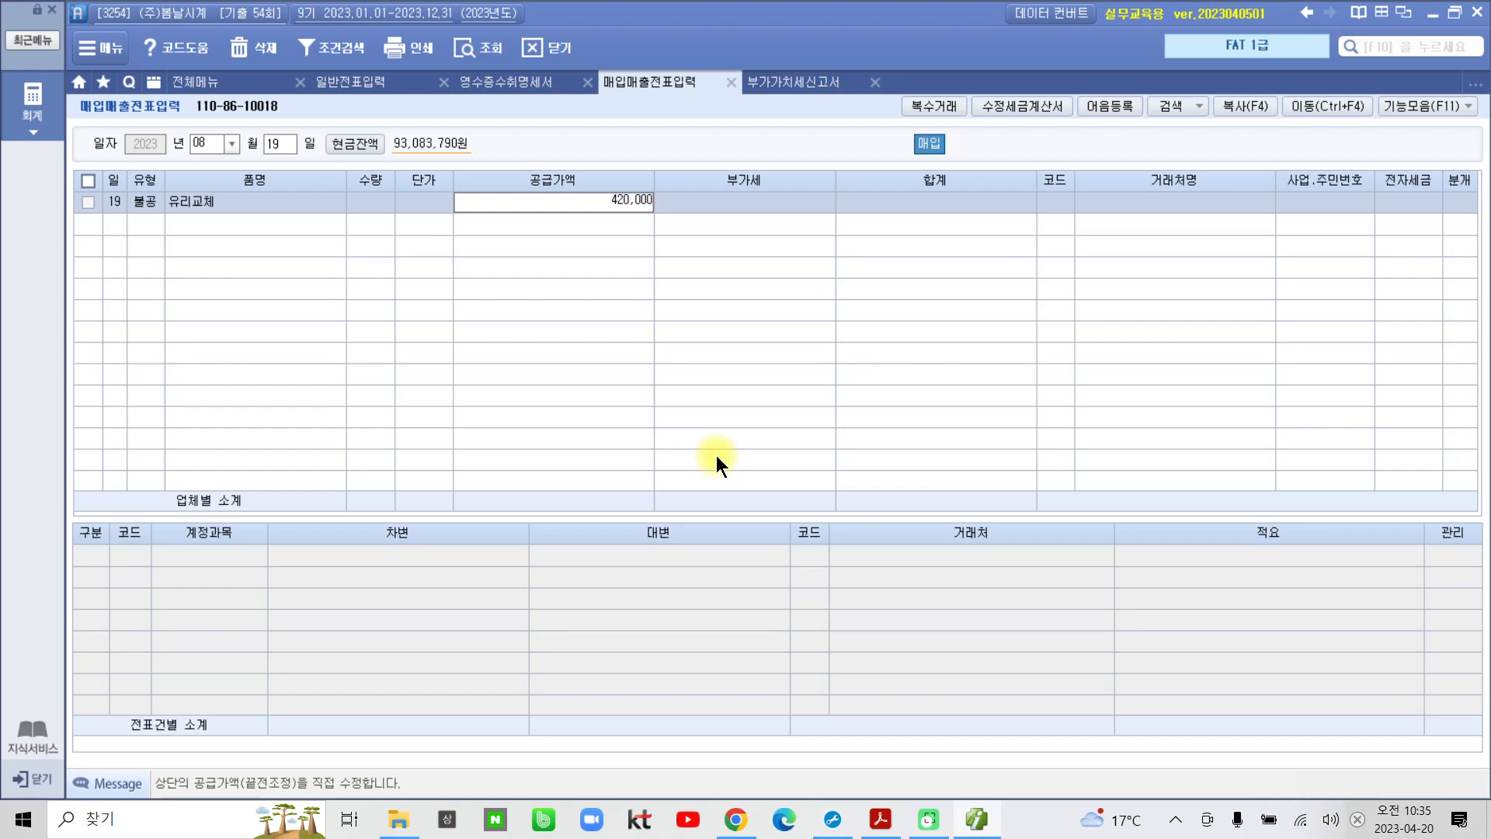
key(Return)
key(Return)
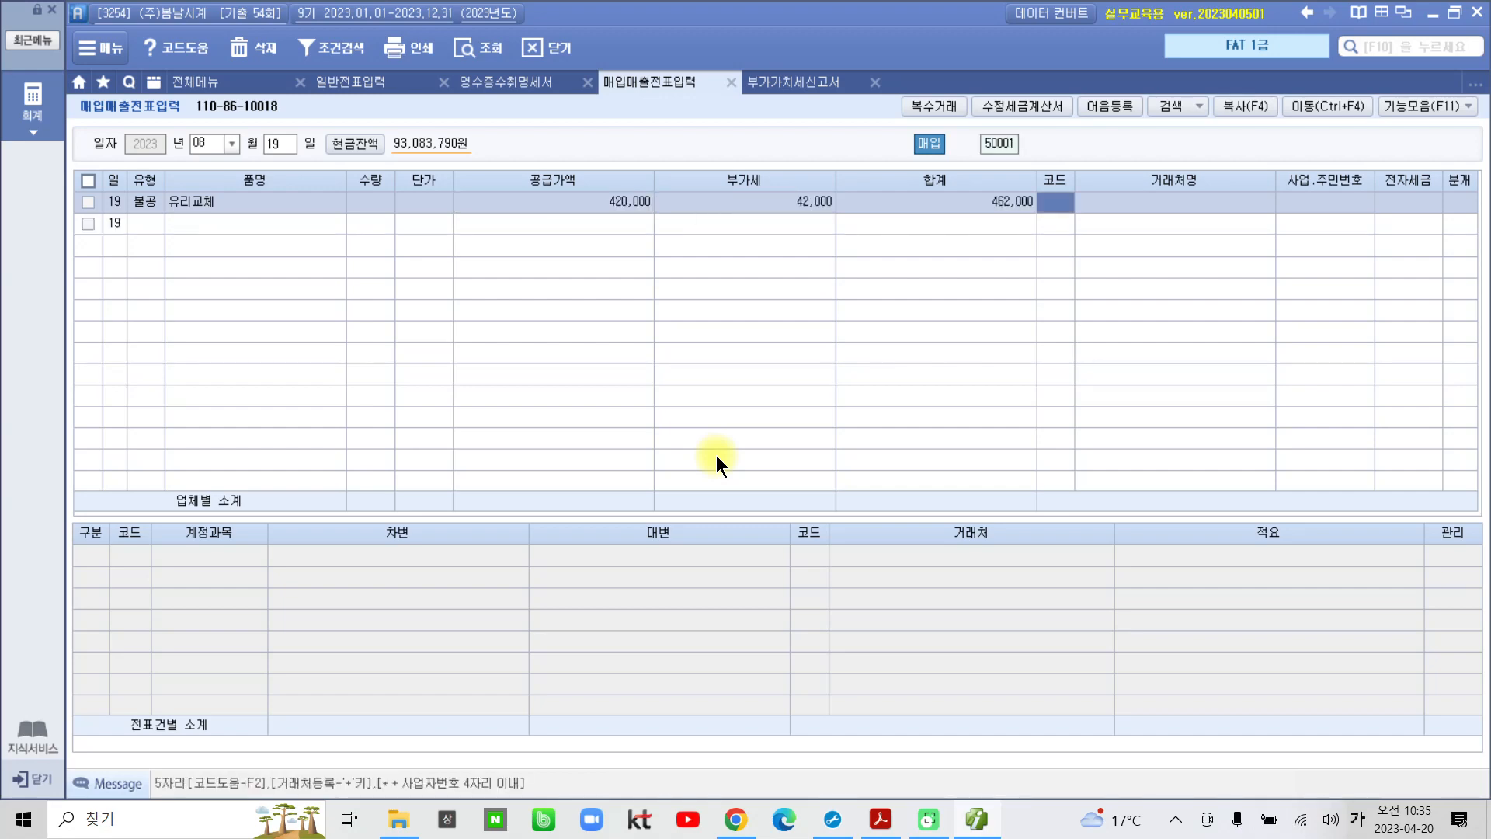
Set the voucher's supplier to 가을정비, mark it as 전자입력 and choose 현금 as the journal type.
text(가을)
key(Return)
key(Return)
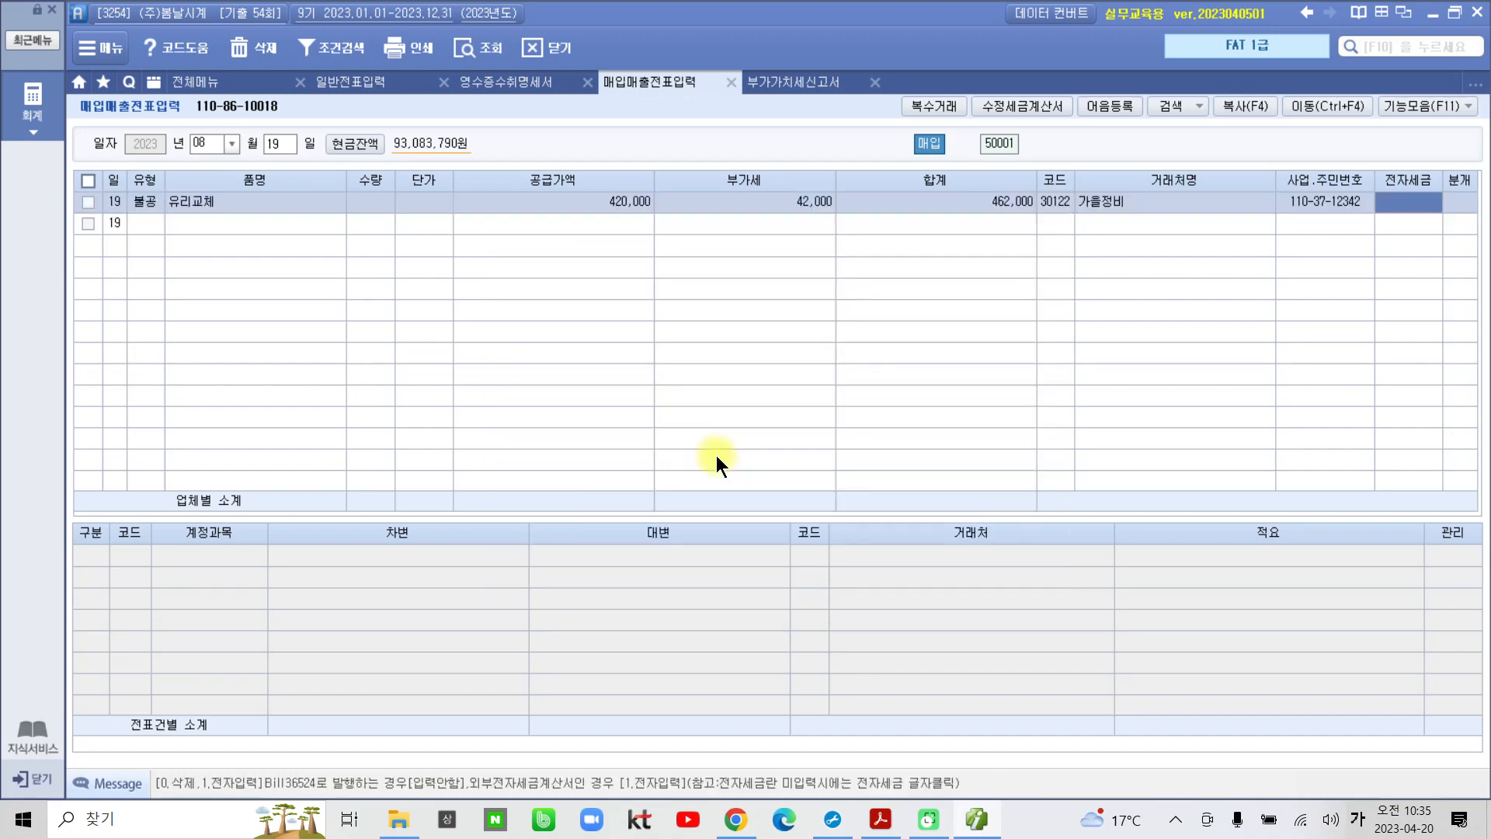
text(1)
key(Return)
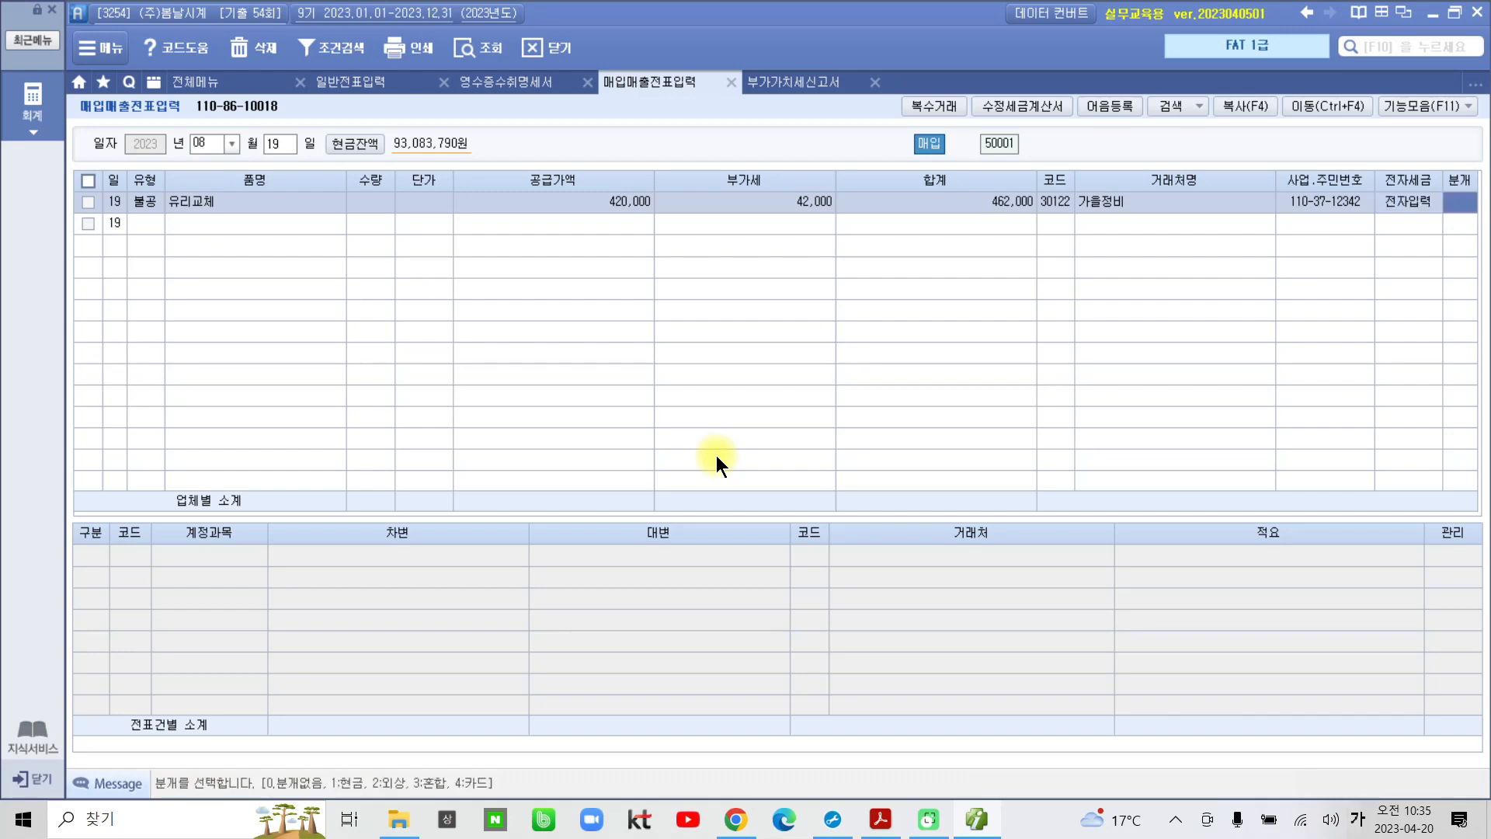
text(1)
key(Return)
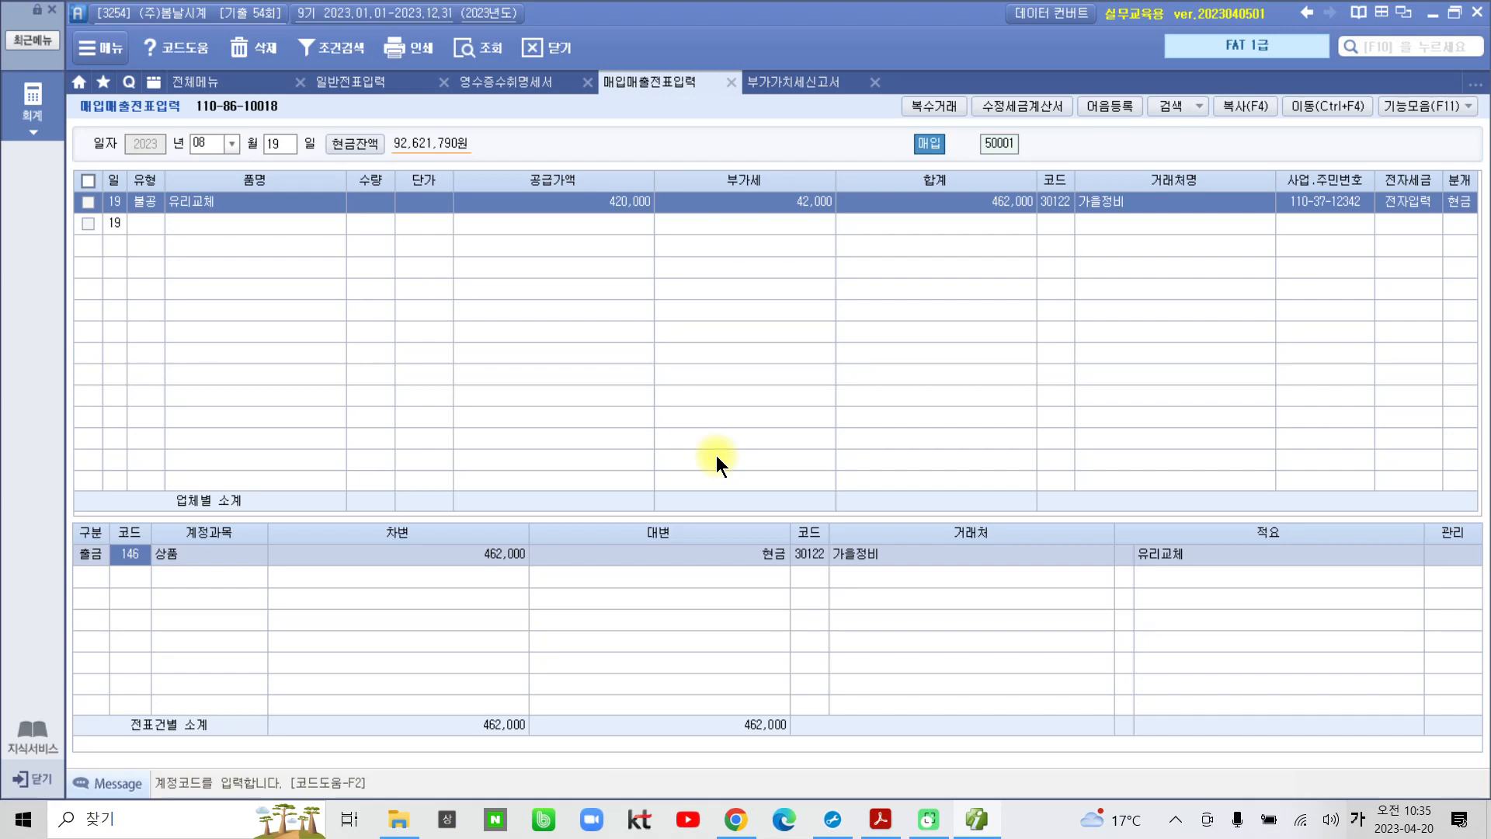
Change the debit account of the 유리교체 cash entry to 822 차량유지비, found by searching for 차량.
text(차량)
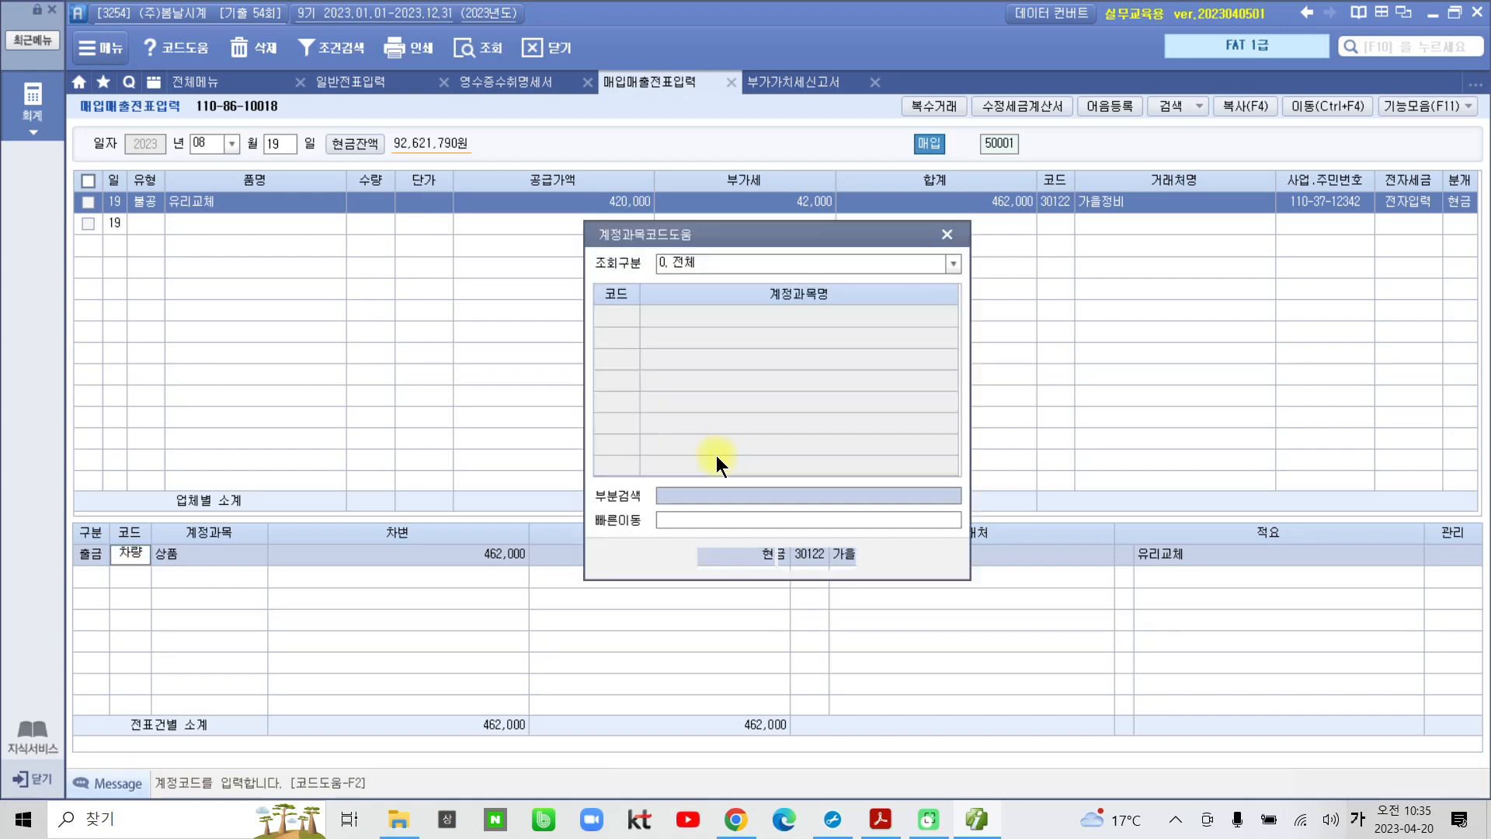
key(Return)
key(Down)
key(Down)
key(Down)
key(Down)
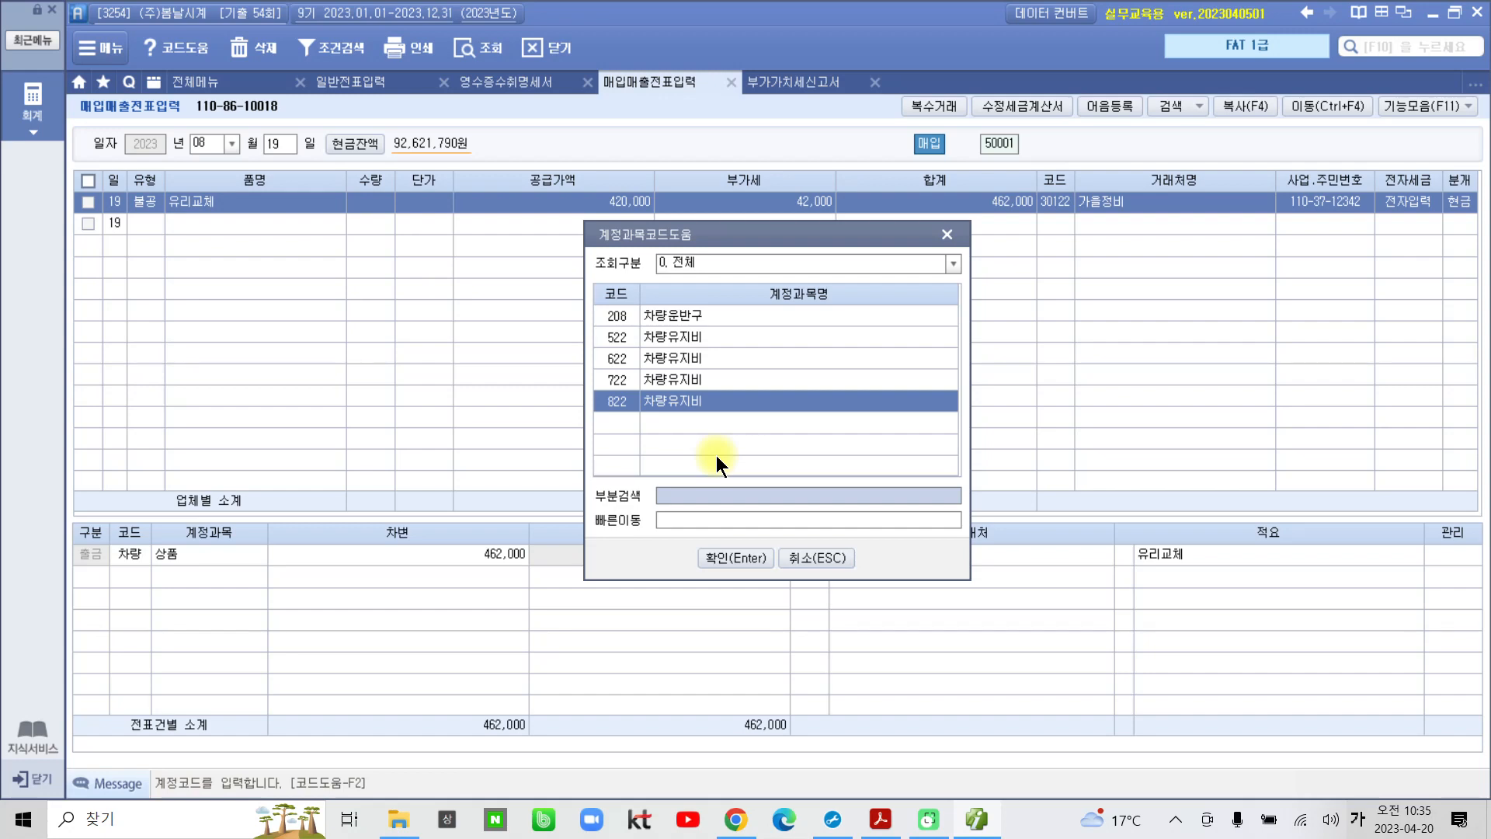
key(Return)
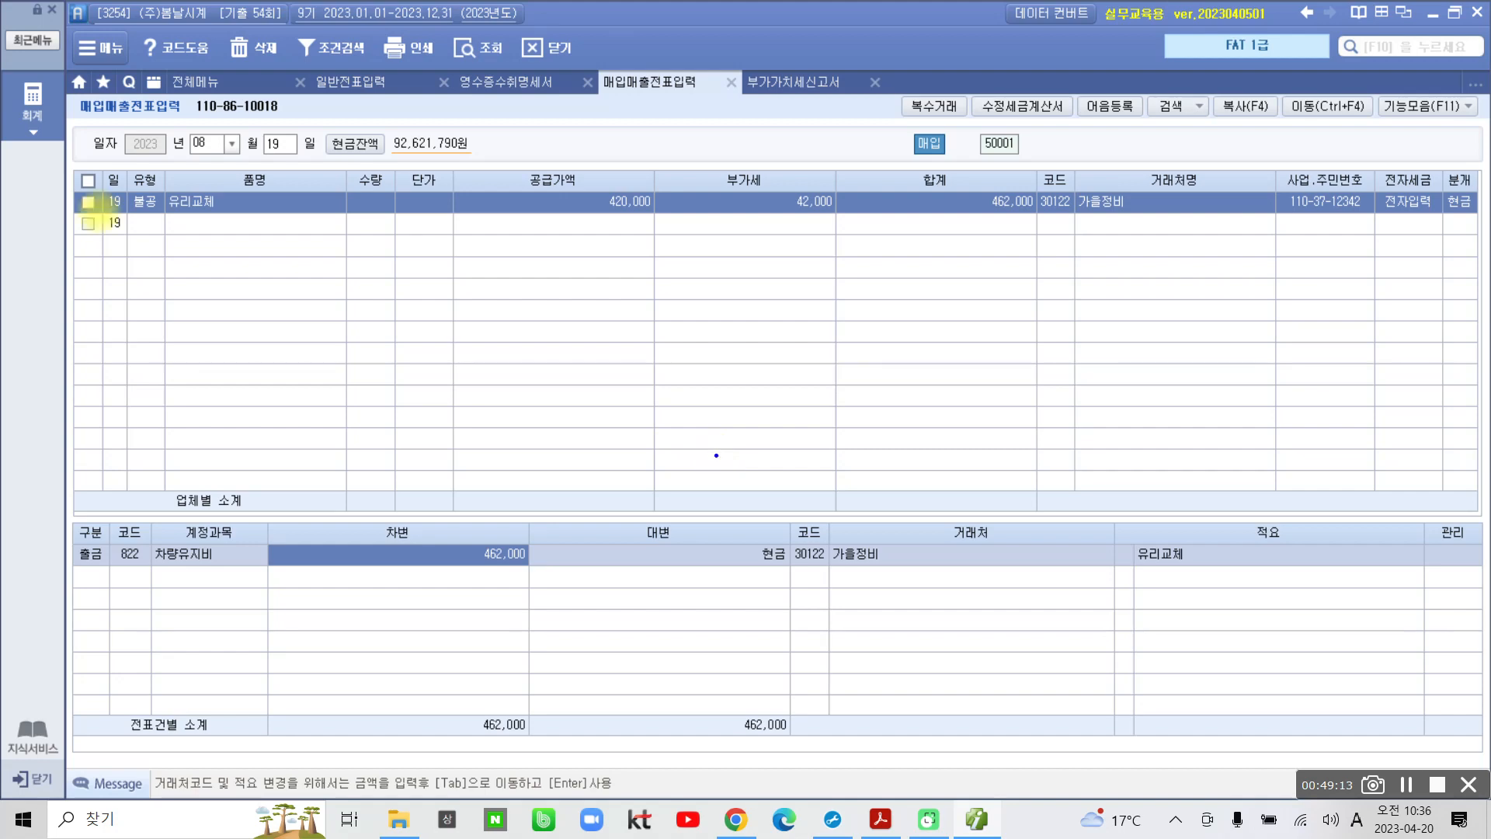
Review the completed 유리교체 voucher and the VAT report entries under 부가가치세 I in 전체메뉴.
mouse_move(107, 178)
mouse_down()
mouse_move(443, 323)
mouse_move(850, 233)
mouse_move(232, 144)
mouse_move(276, 327)
mouse_move(713, 353)
mouse_up()
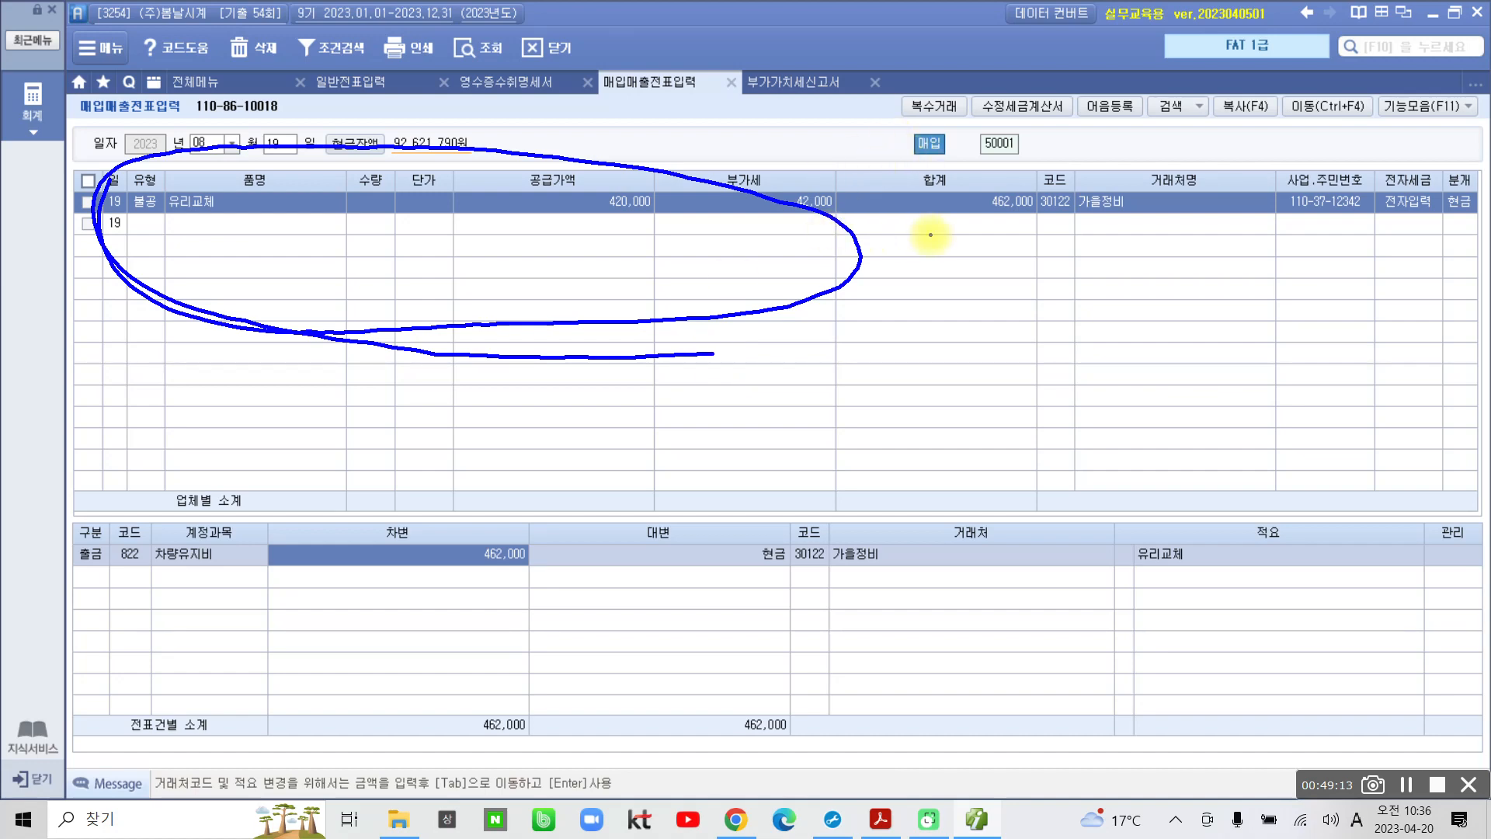
key(Escape)
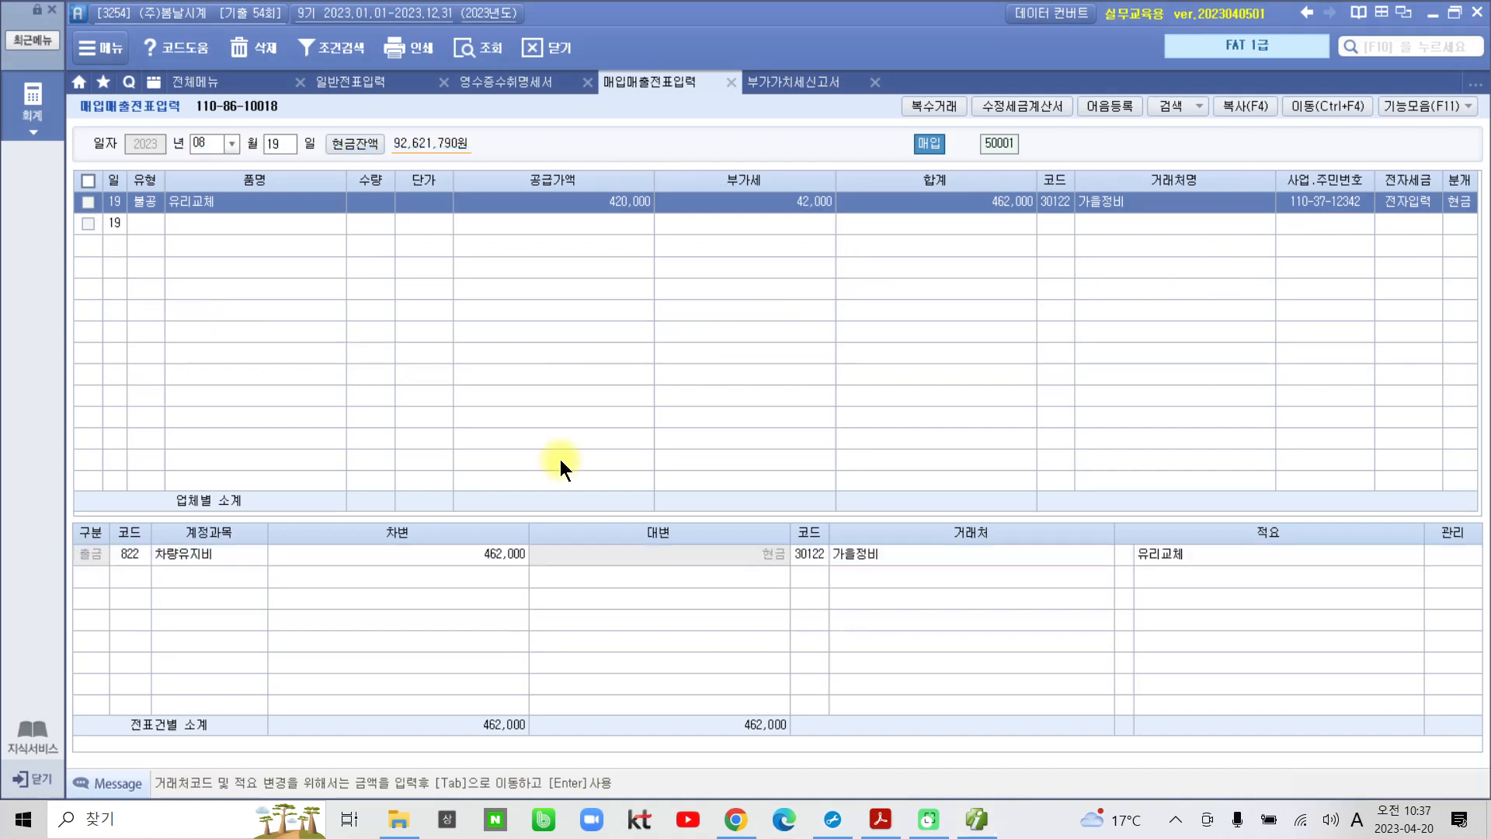
click(192, 83)
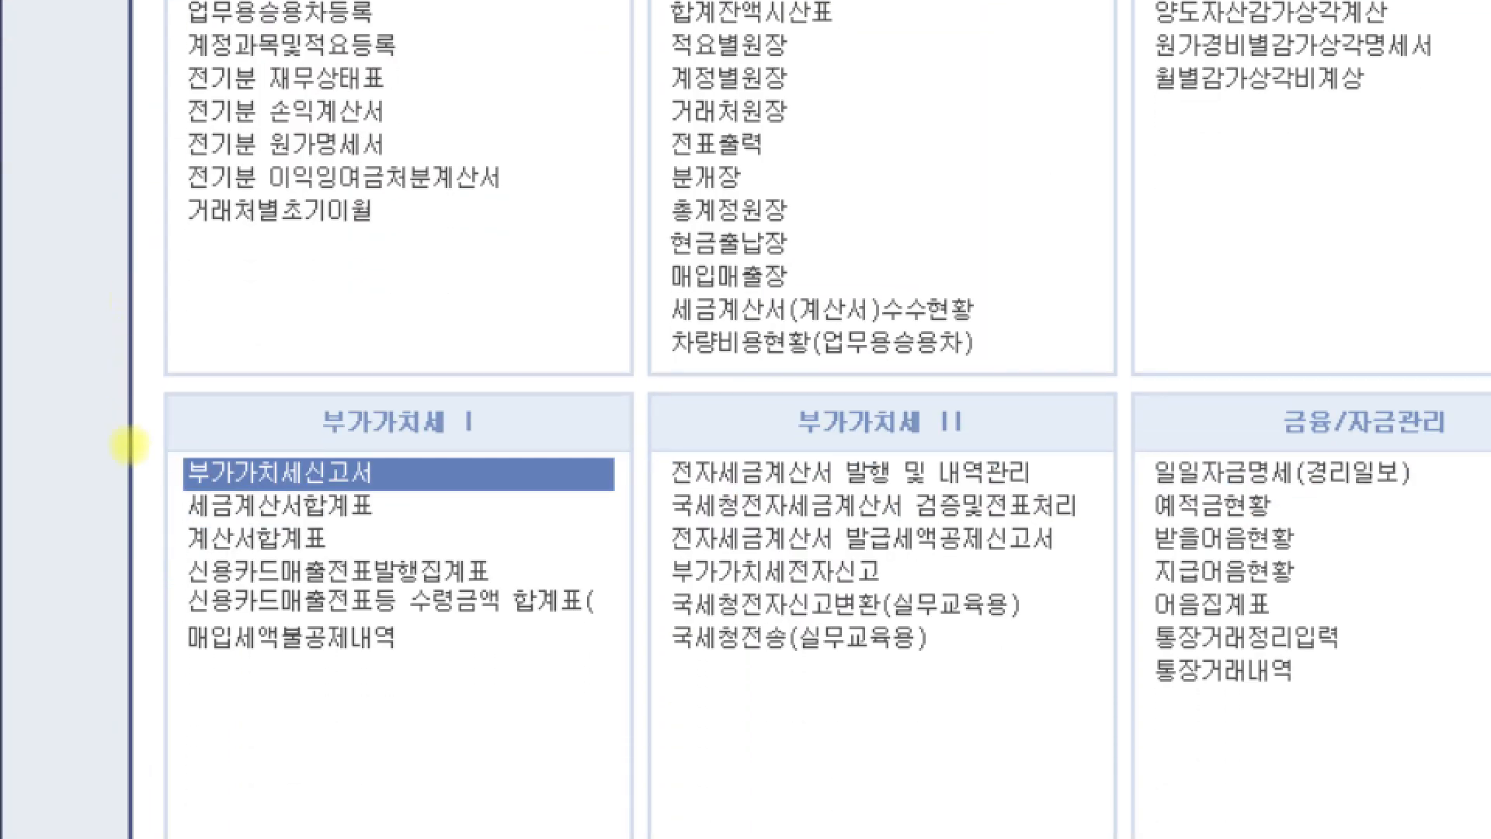
mouse_move(156, 404)
mouse_down()
mouse_move(190, 449)
mouse_move(645, 755)
mouse_up()
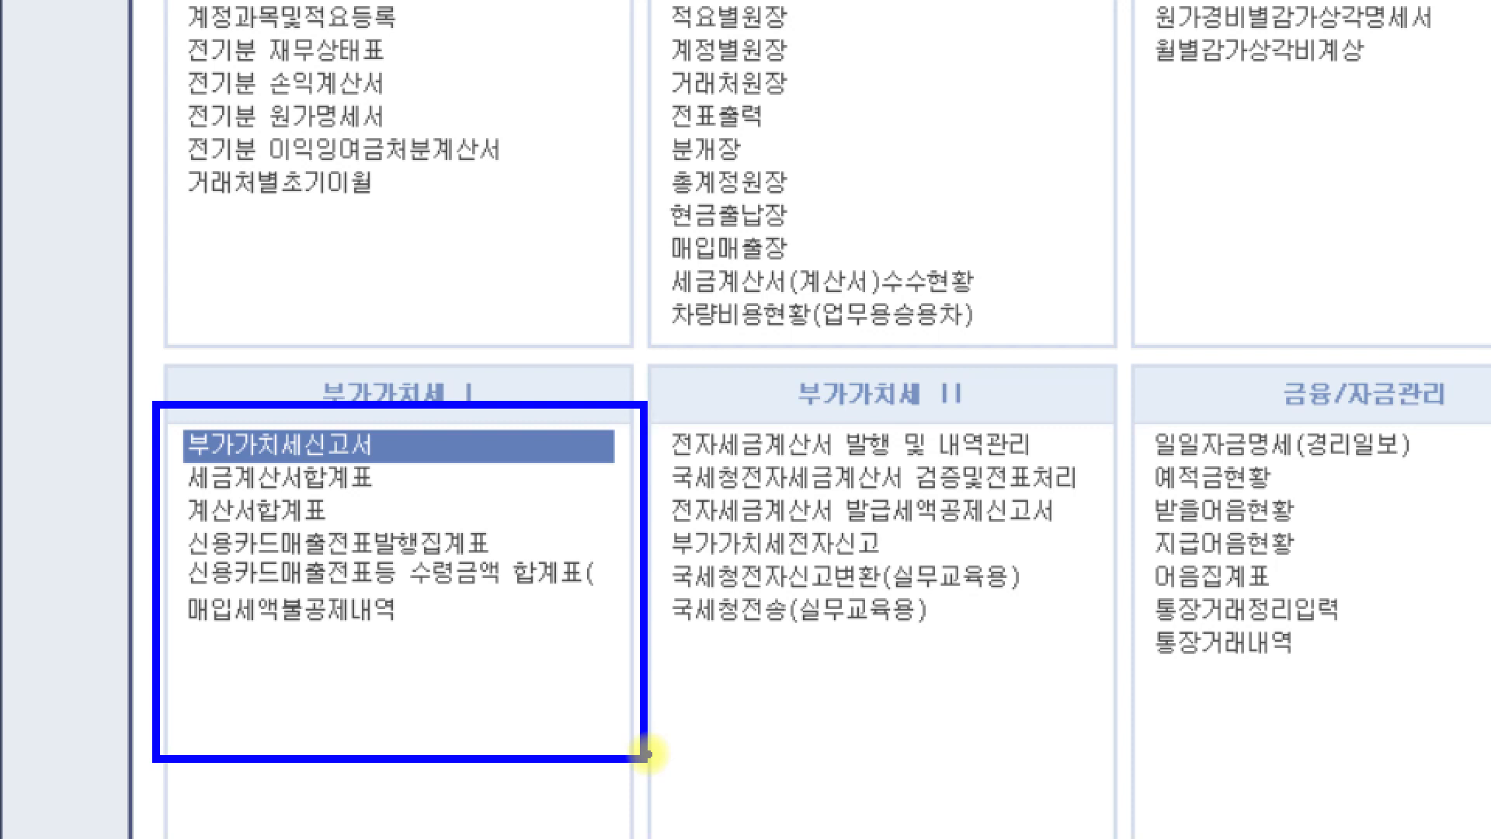
mouse_move(403, 411)
mouse_down()
mouse_move(439, 427)
mouse_move(424, 472)
mouse_up()
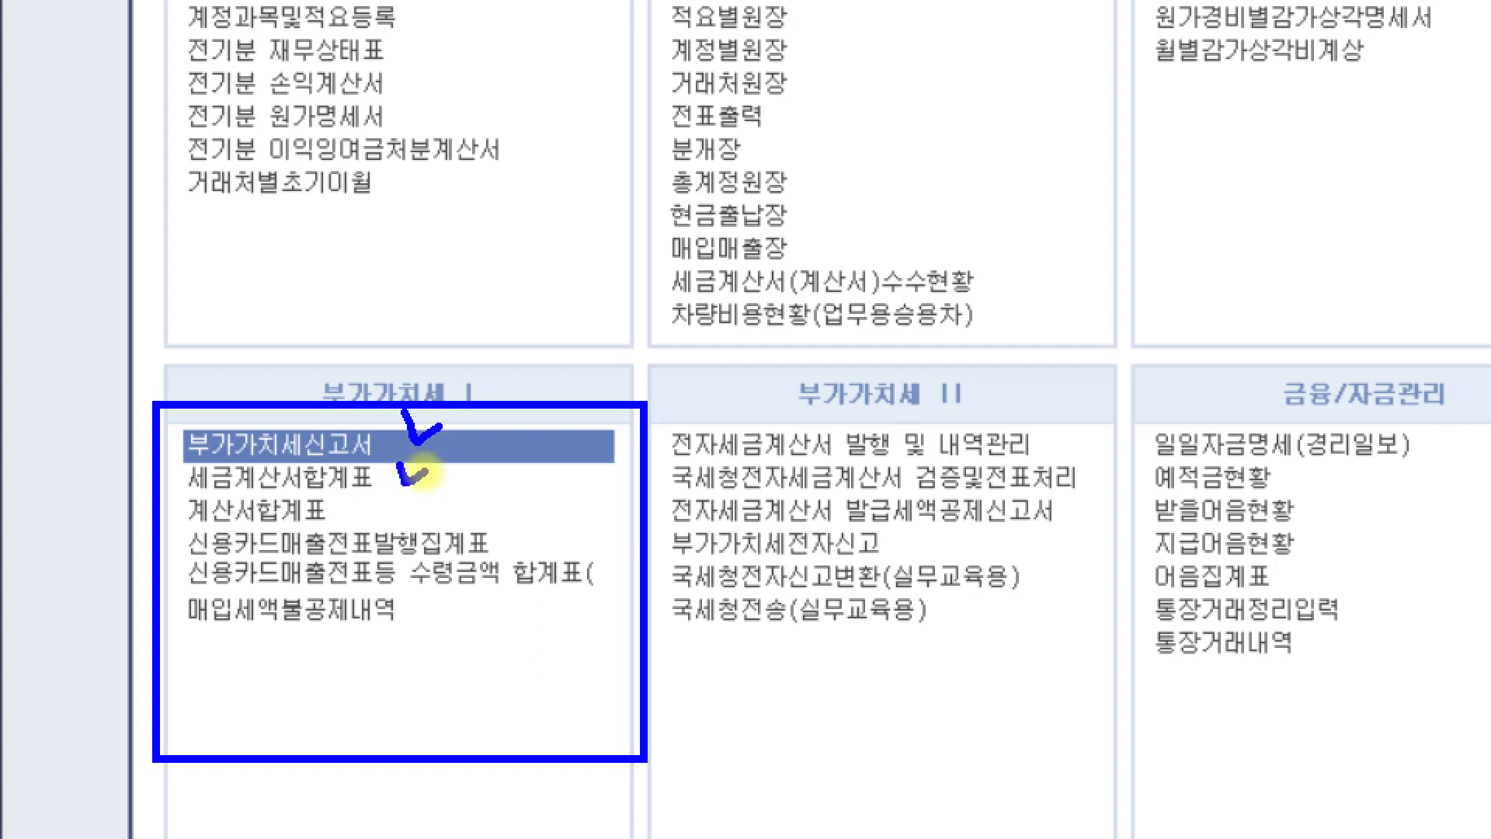
mouse_move(420, 592)
mouse_down()
mouse_move(428, 619)
mouse_move(497, 584)
mouse_up()
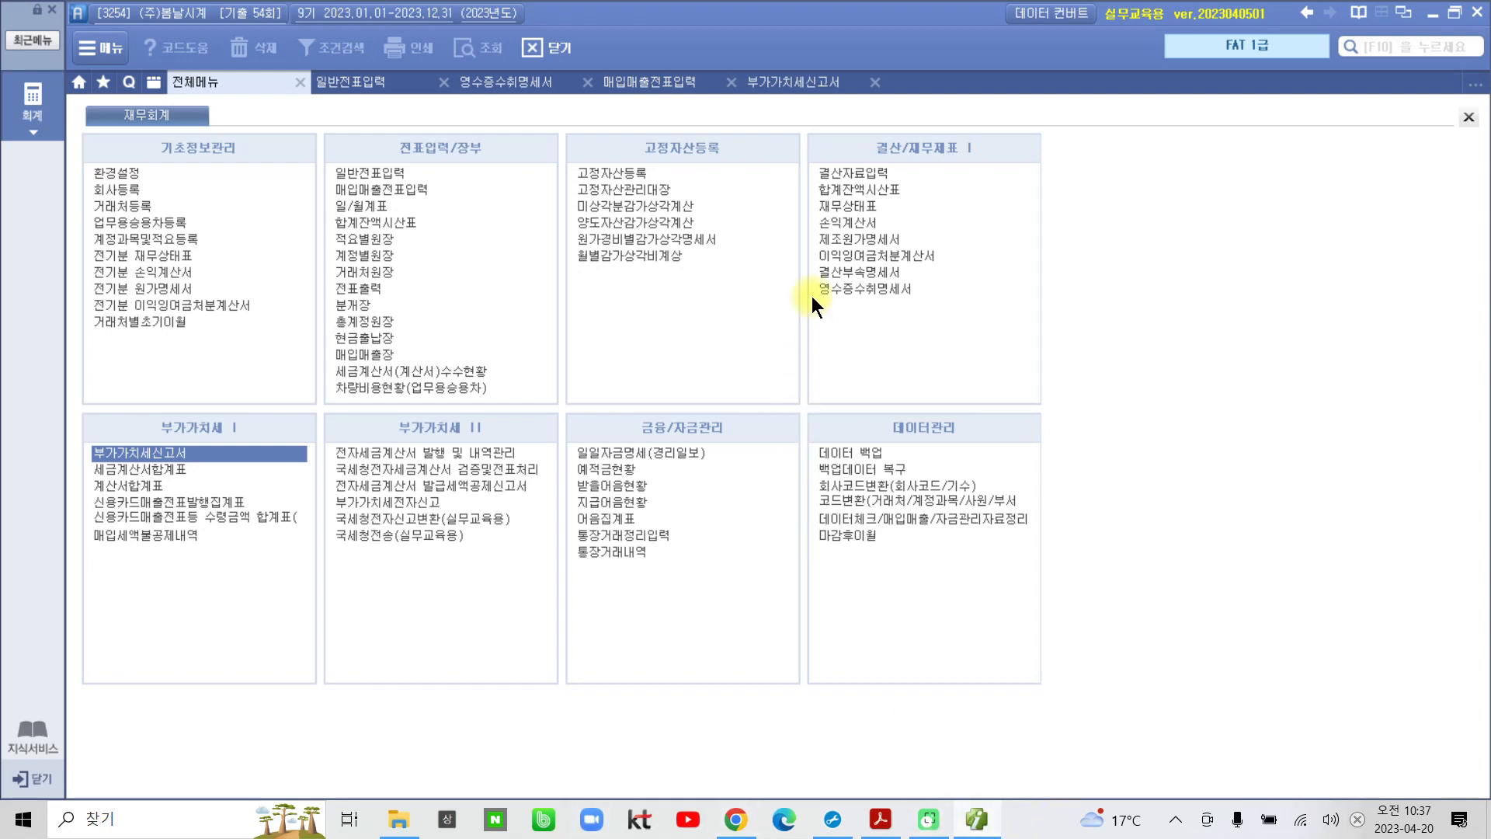
Switch to the exam PDF, go to 매입거래 4 and highlight 계산서 in the 전자계산서 title.
click(883, 820)
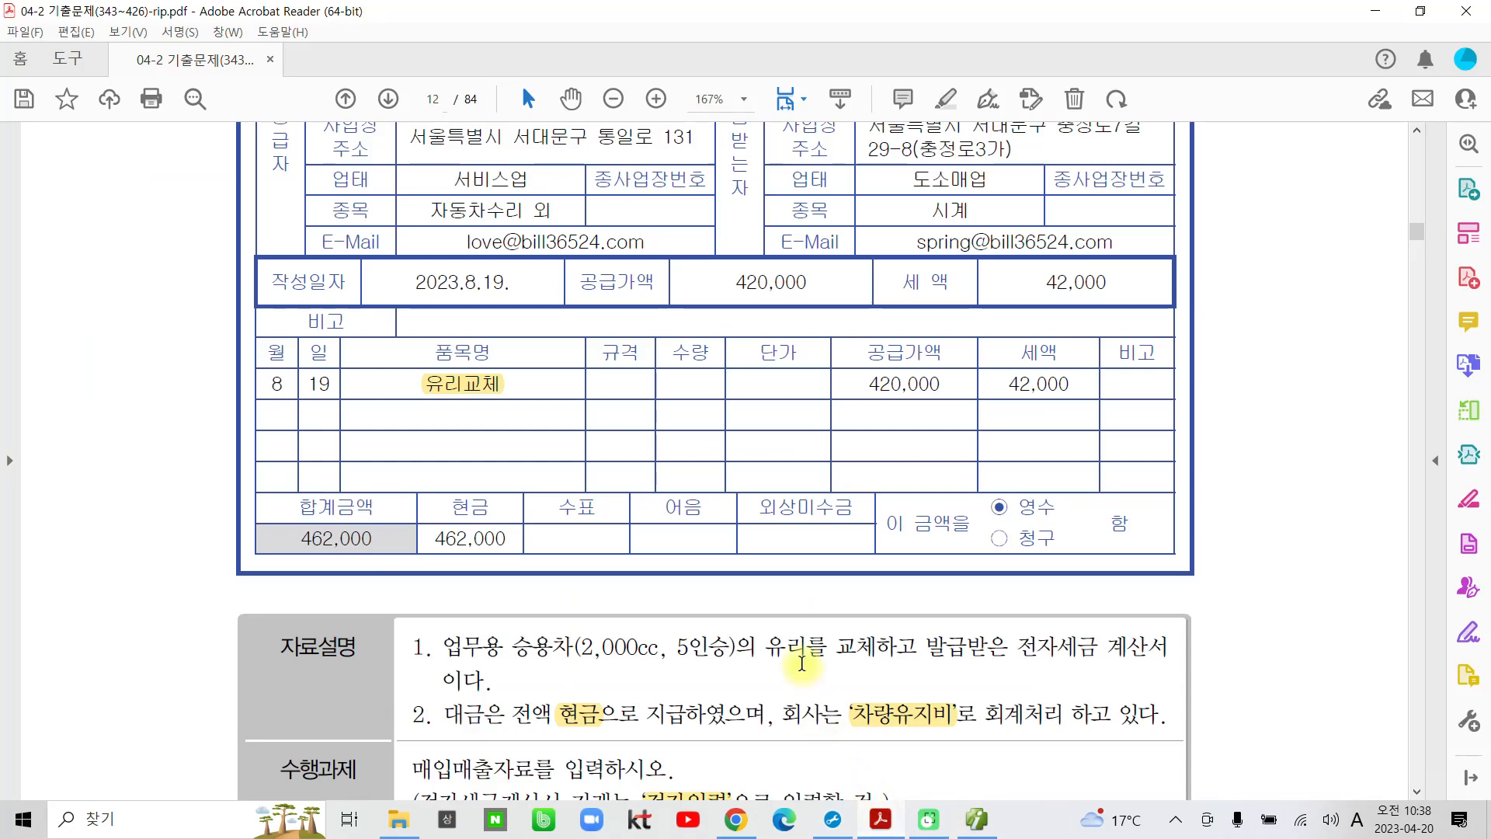
scroll(802, 662, down, 3)
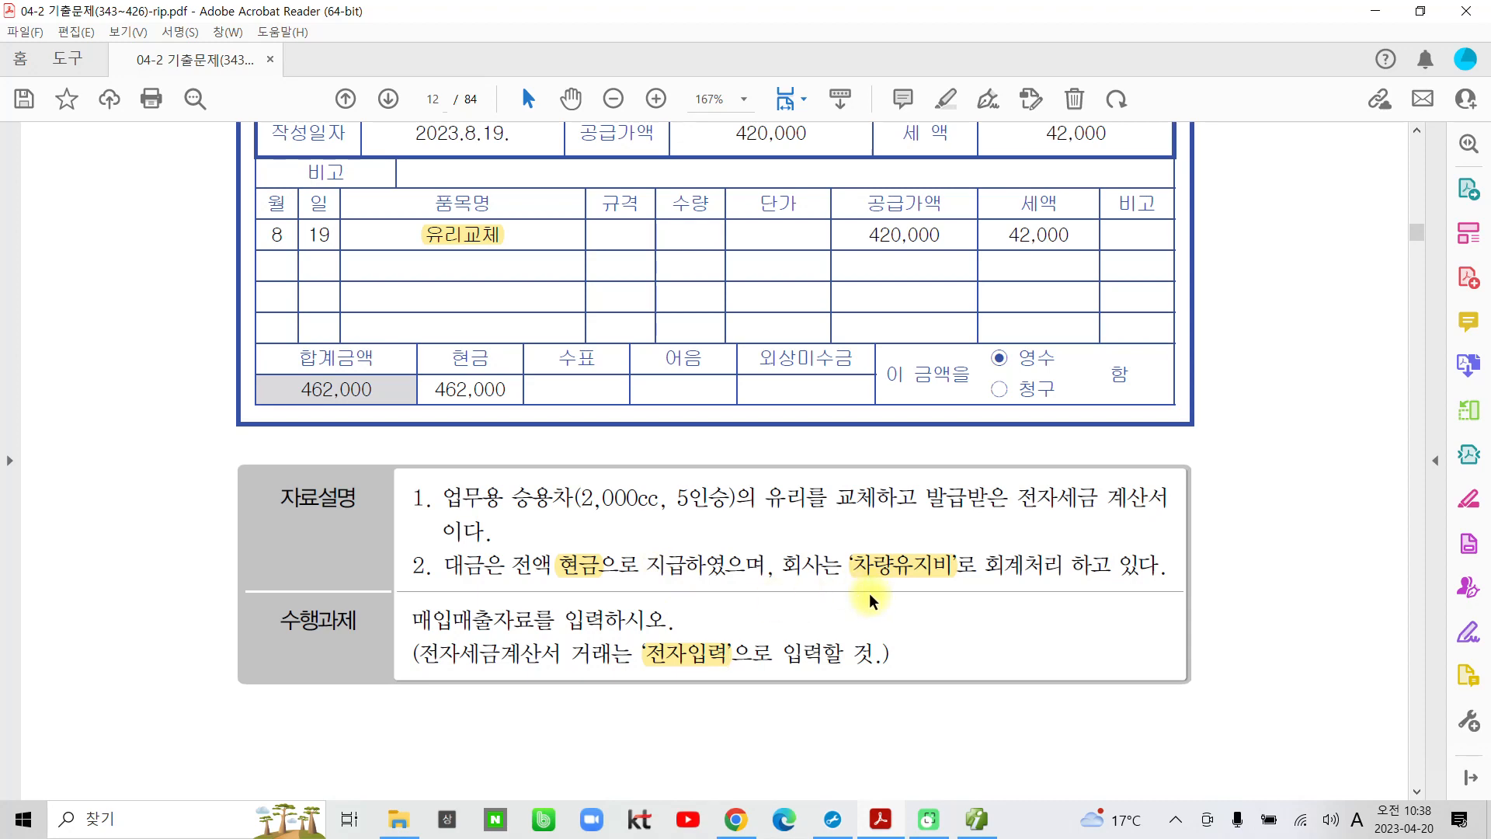
scroll(870, 596, down, 3)
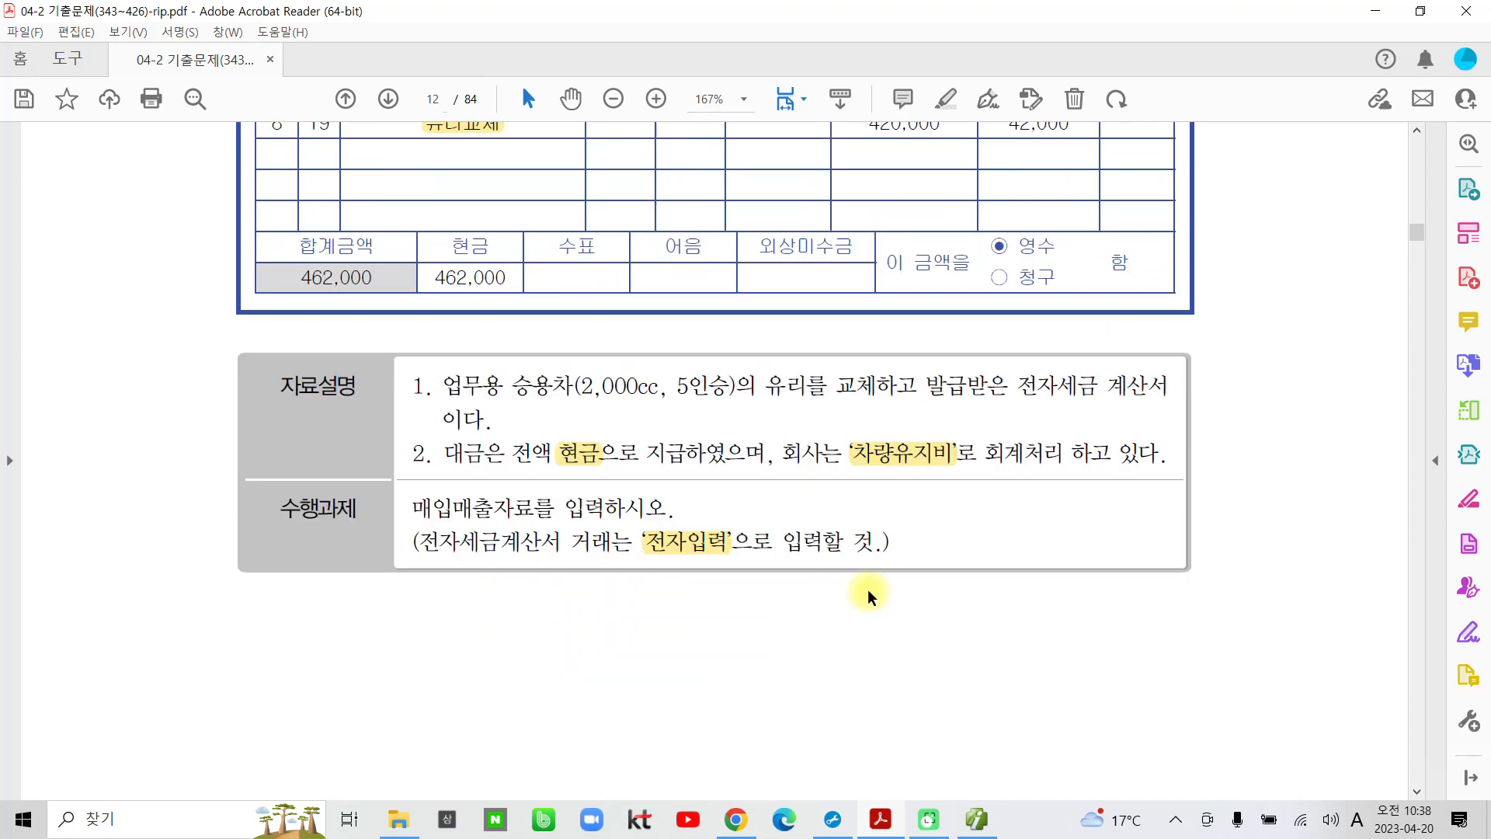
scroll(870, 596, down, 6)
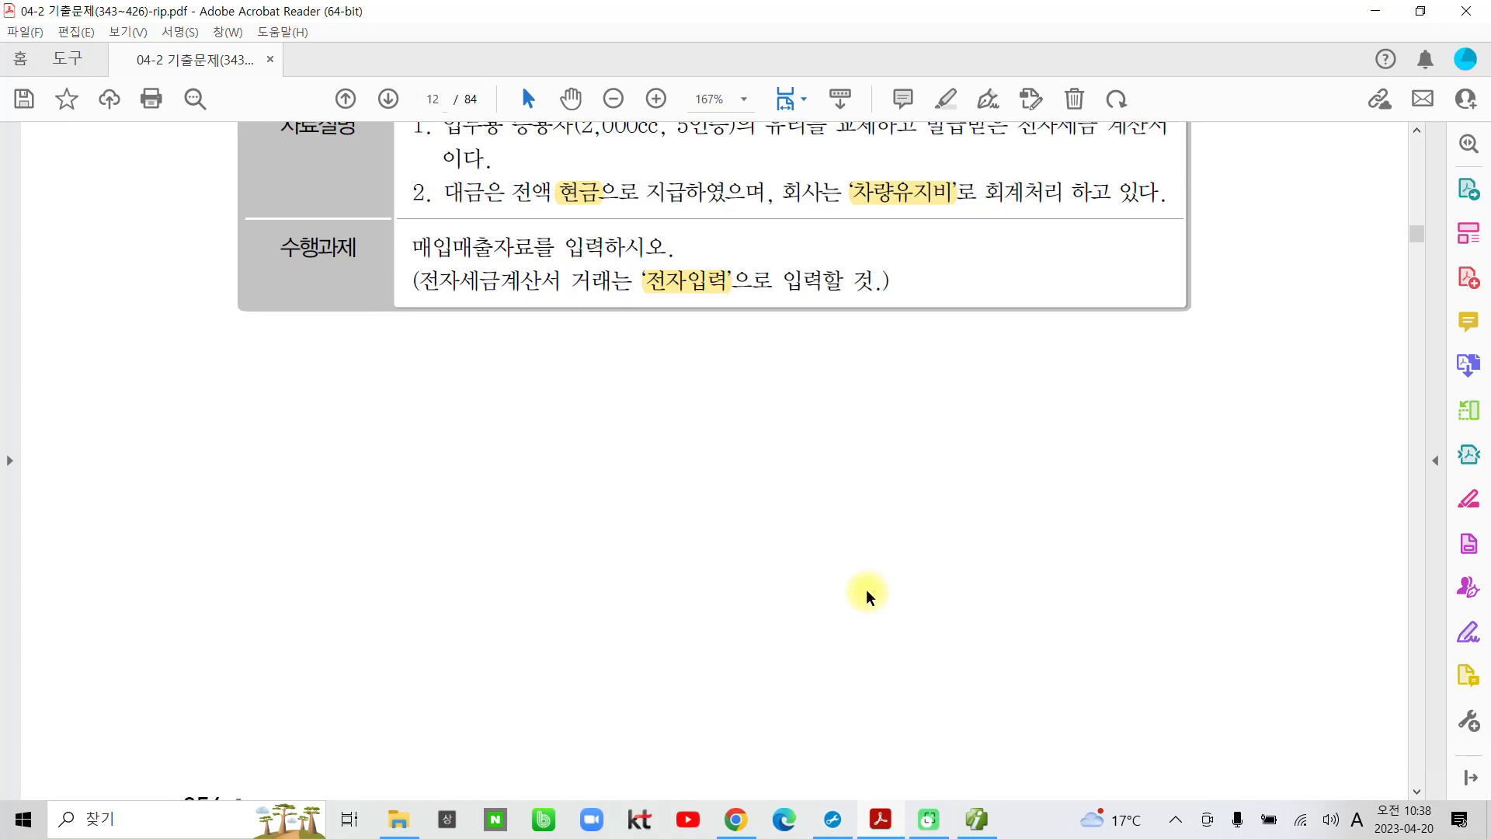
scroll(870, 595, down, 20)
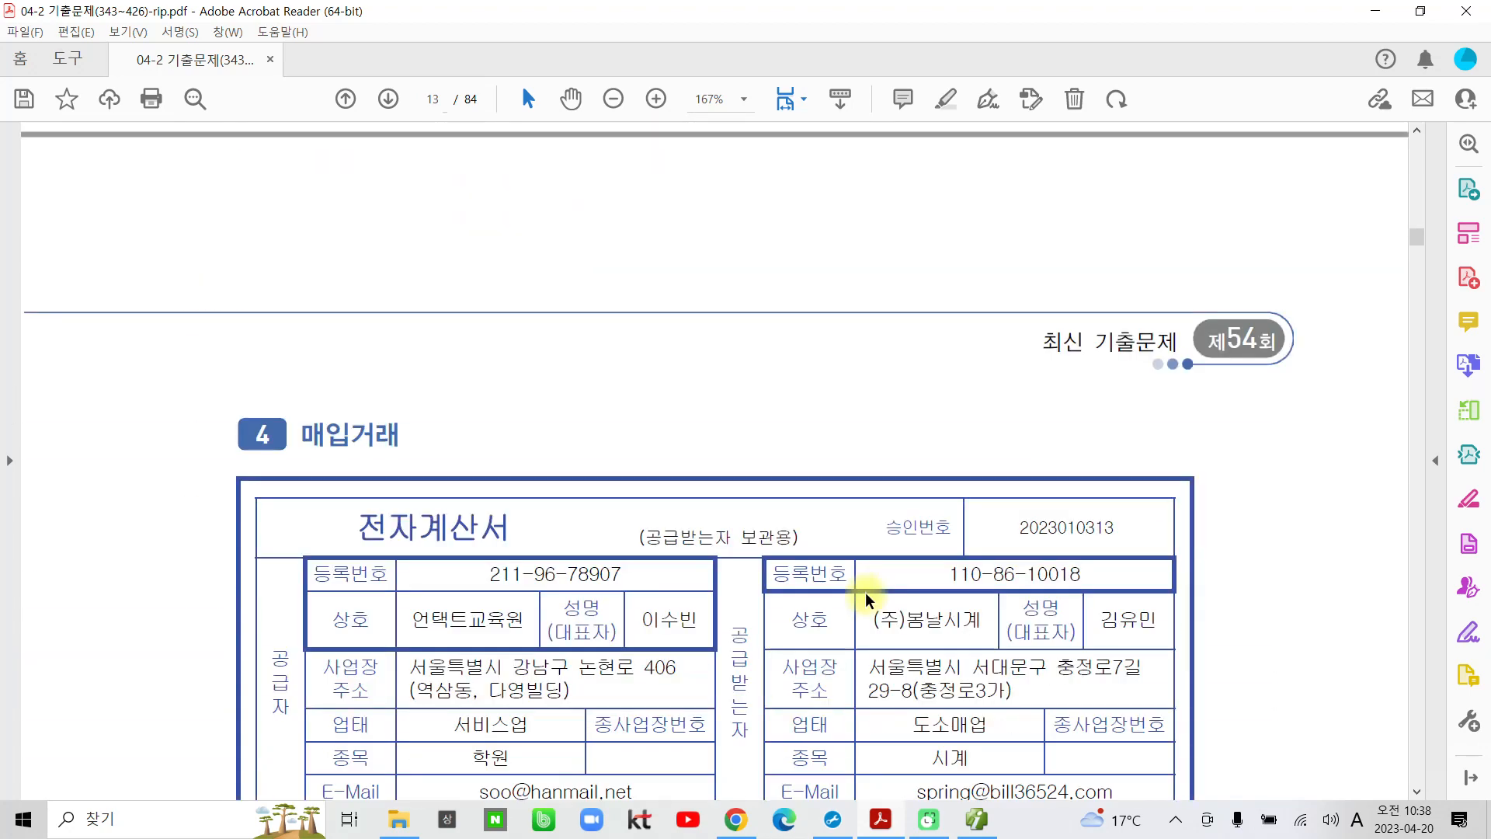
scroll(869, 599, down, 8)
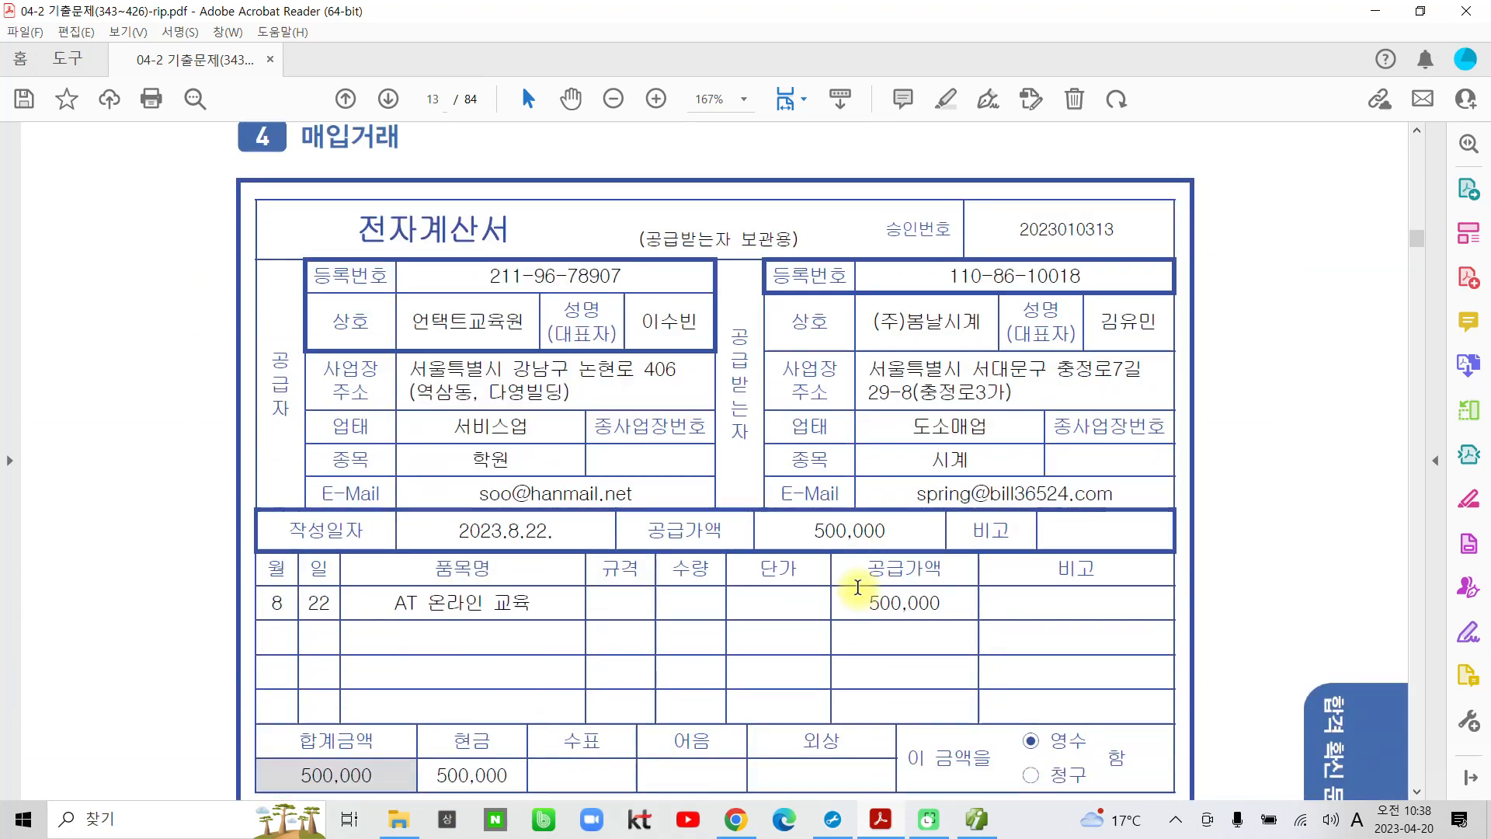
drag(418, 231, 509, 226)
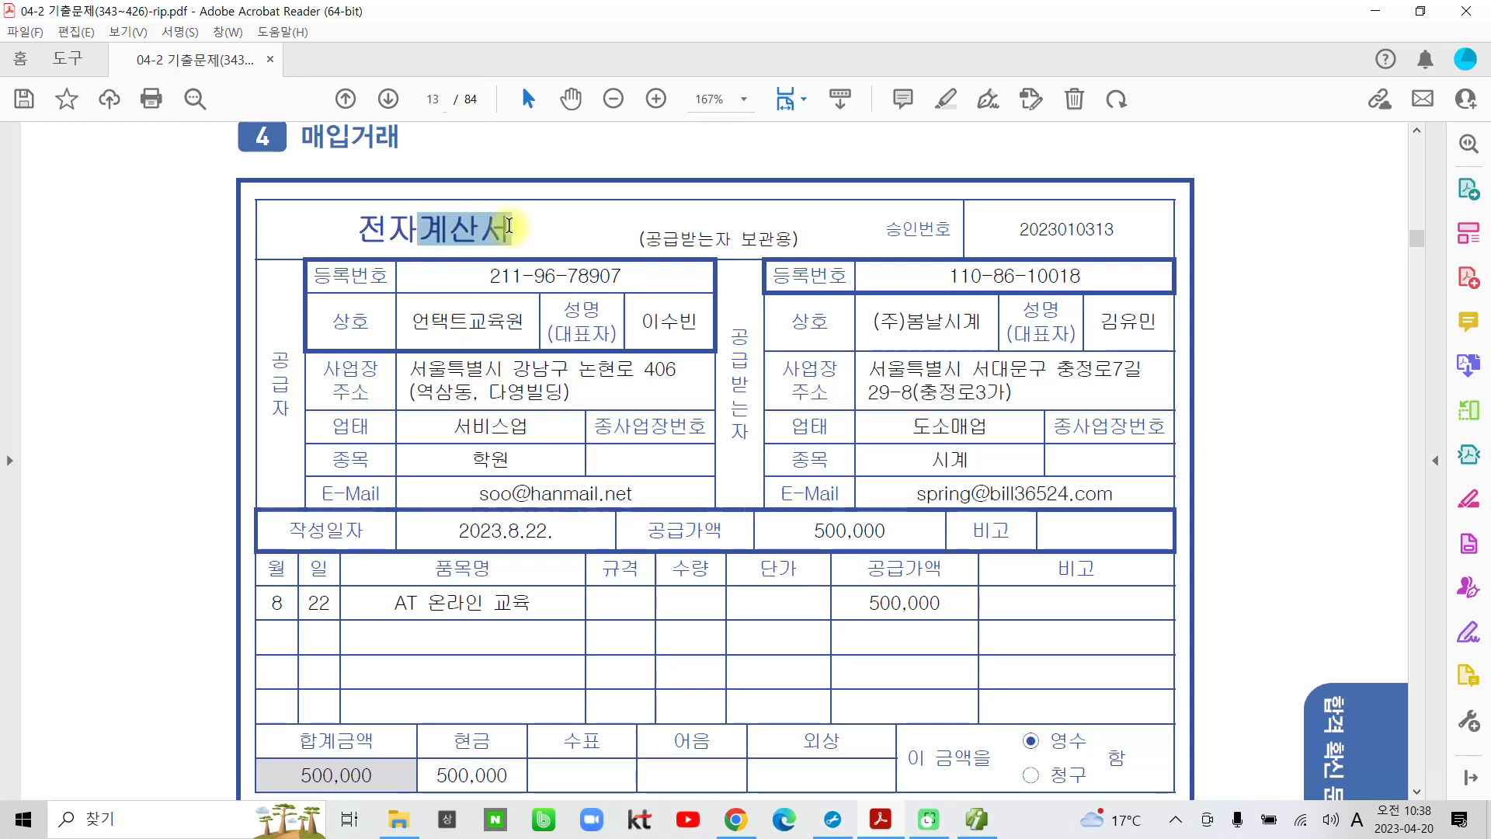
Highlight '전자계산서를 발급받았다' and 전자입력 in the explanation and task text below the AT 온라인 교육 invoice.
scroll(554, 651, down, 4)
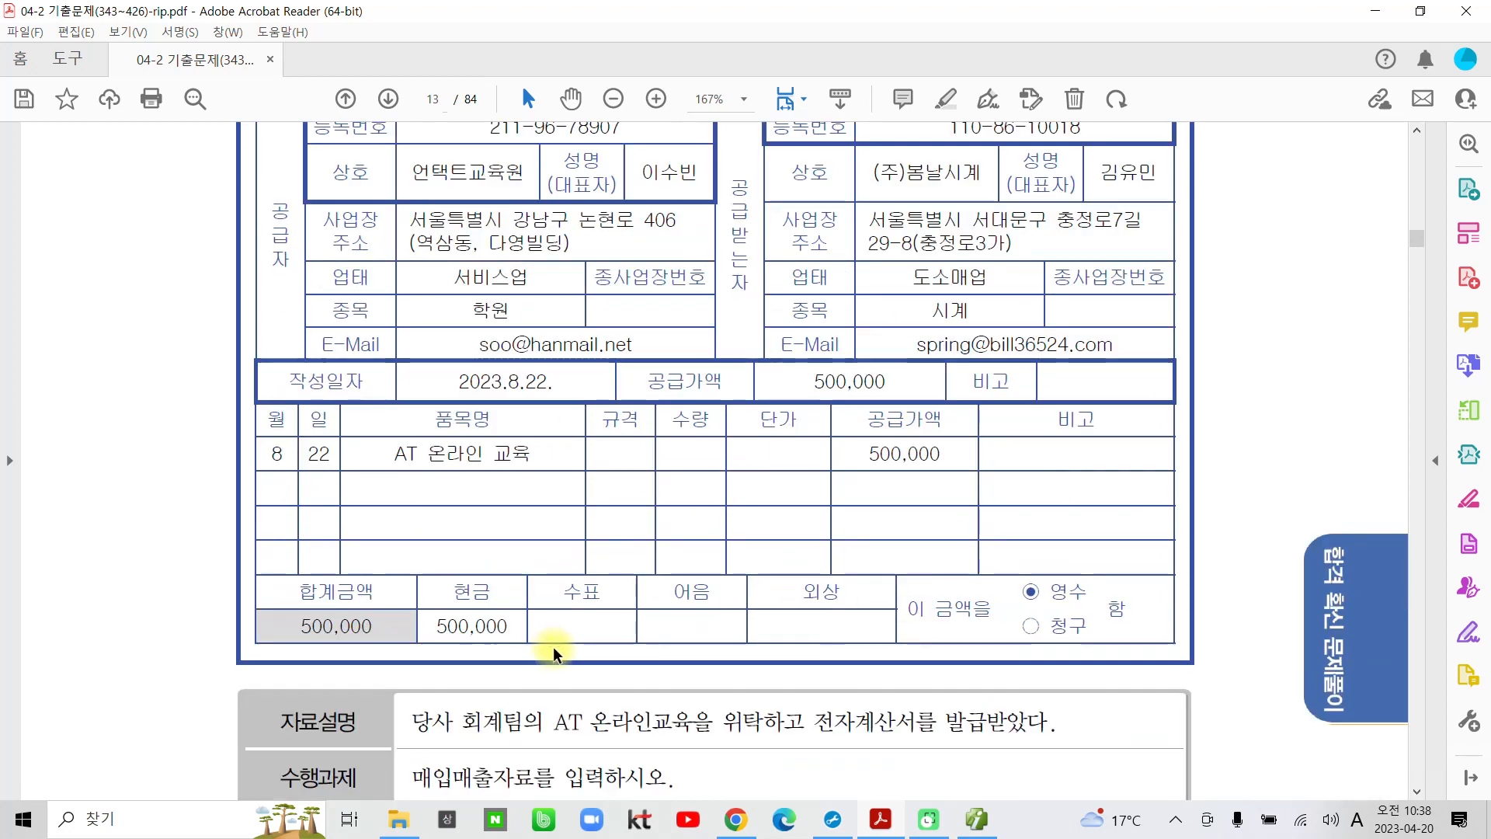
scroll(553, 651, down, 3)
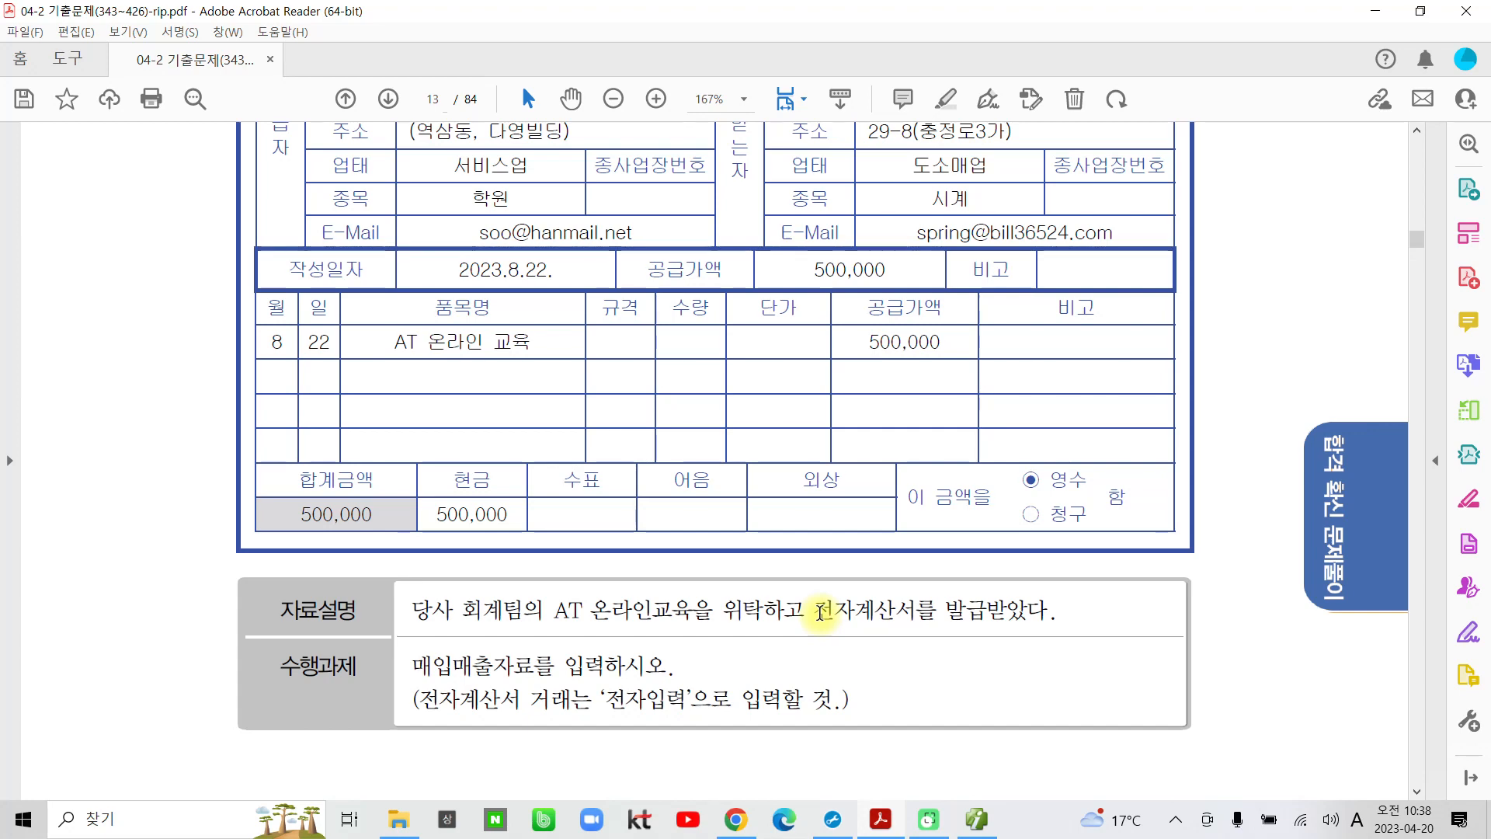
drag(820, 612, 1050, 614)
click(1024, 525)
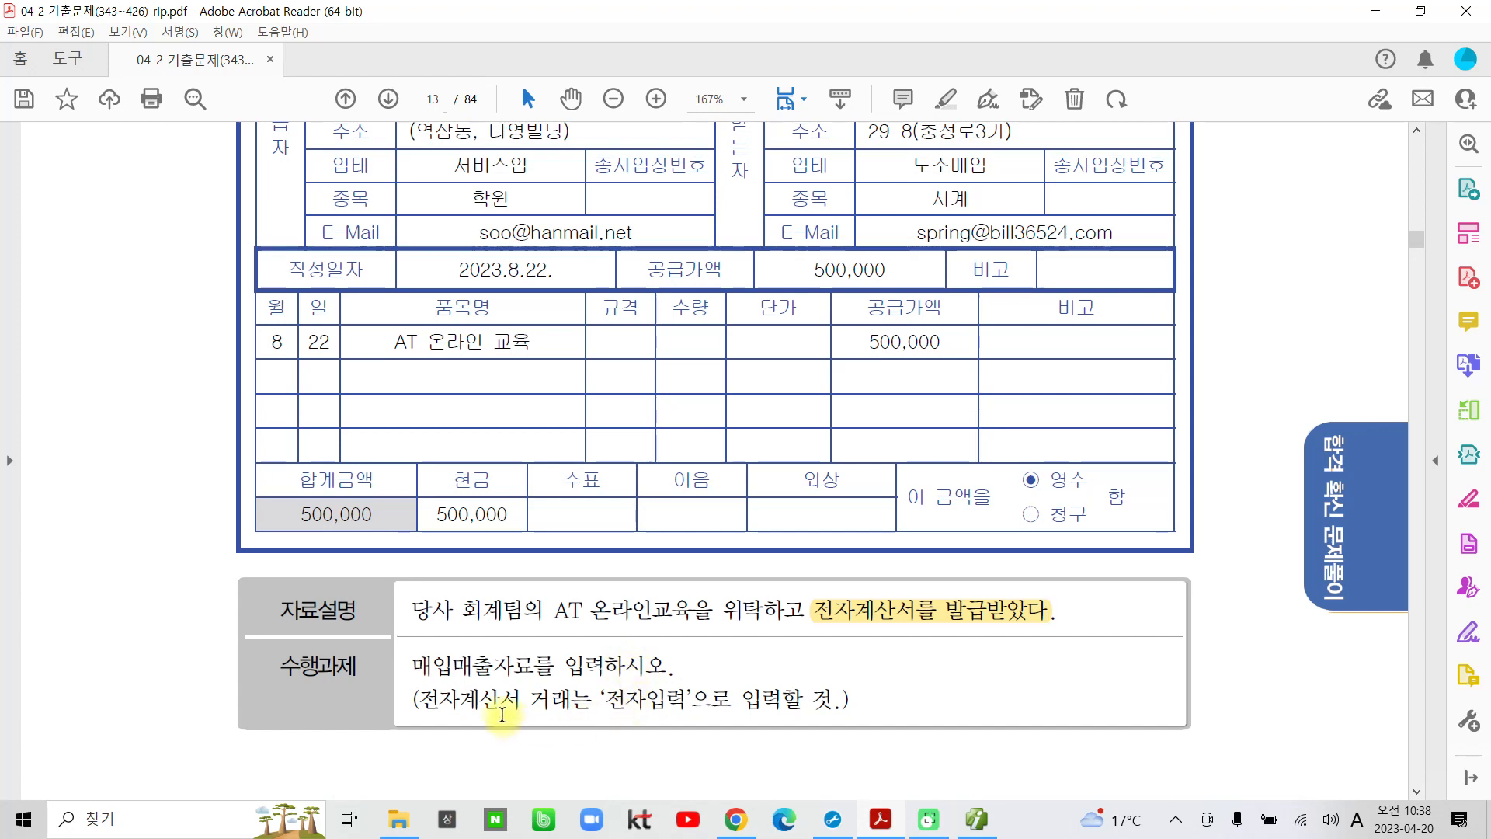
drag(607, 699, 692, 700)
click(716, 620)
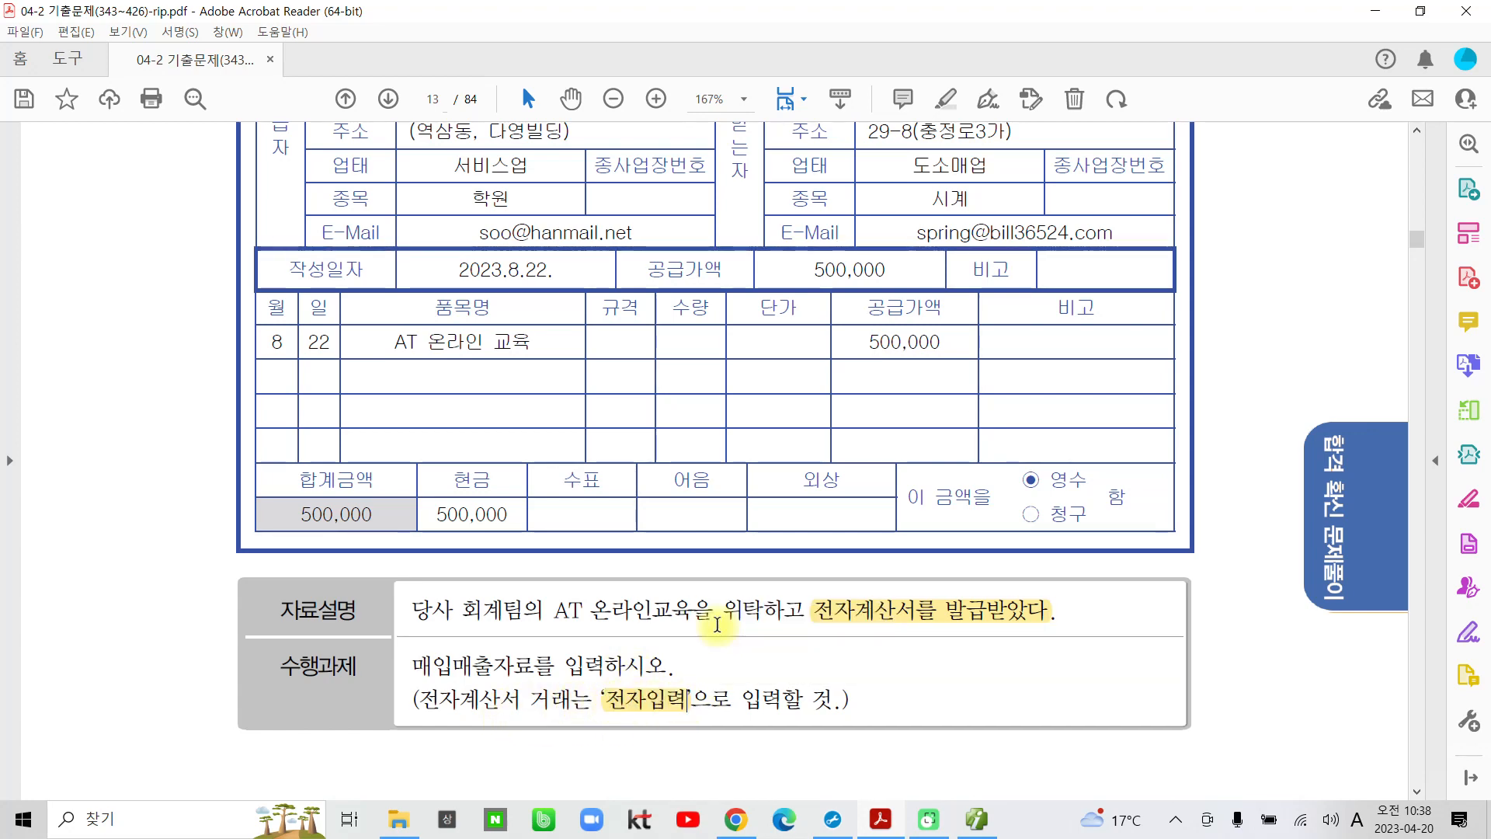
Examine the AT 온라인 교육 invoice's date, amount, payment method and 자료설명, and switch back to the accounting program.
scroll(707, 621, up, 3)
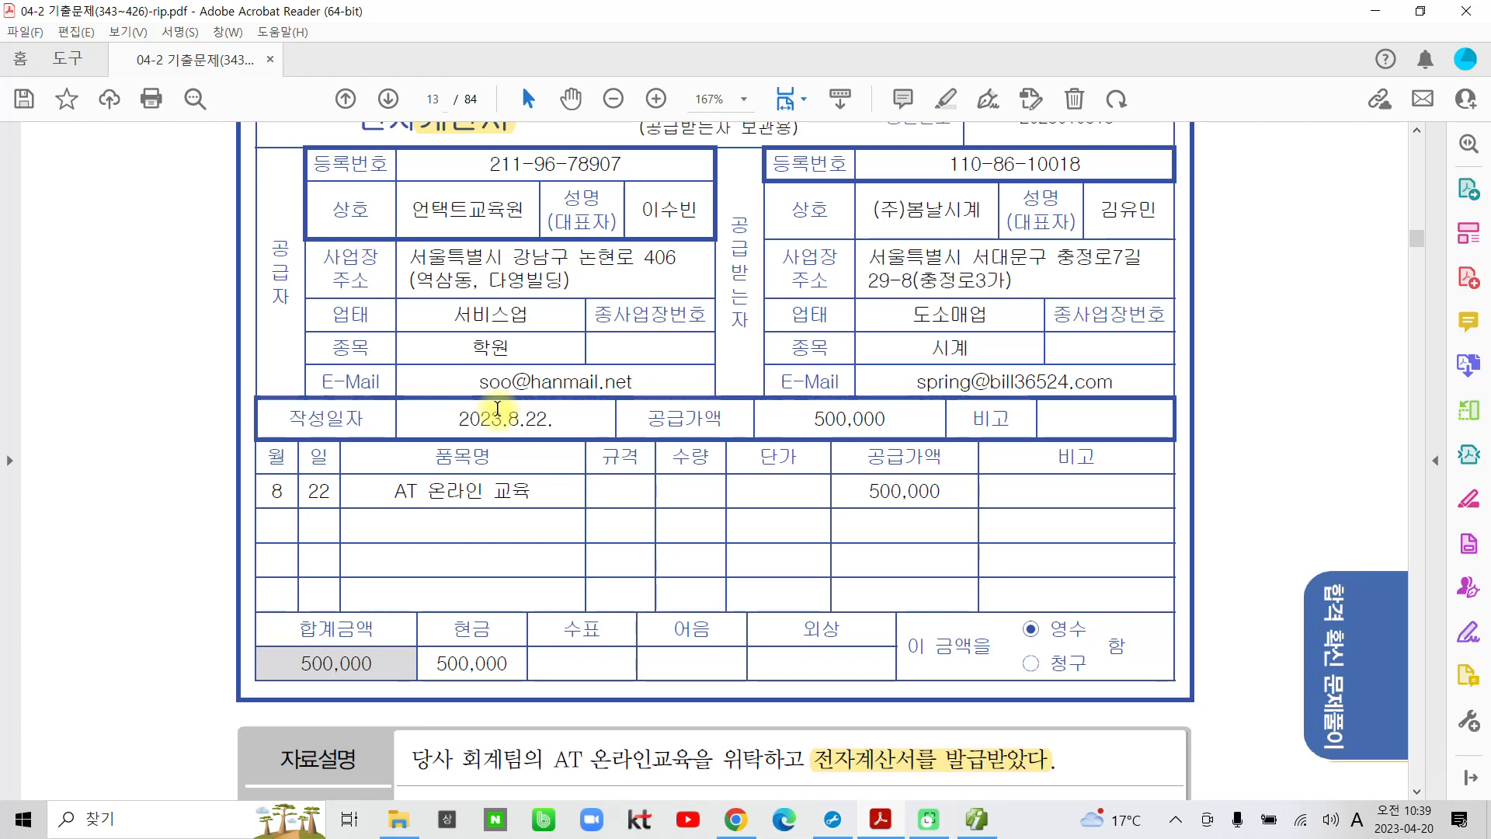
scroll(498, 408, down, 1)
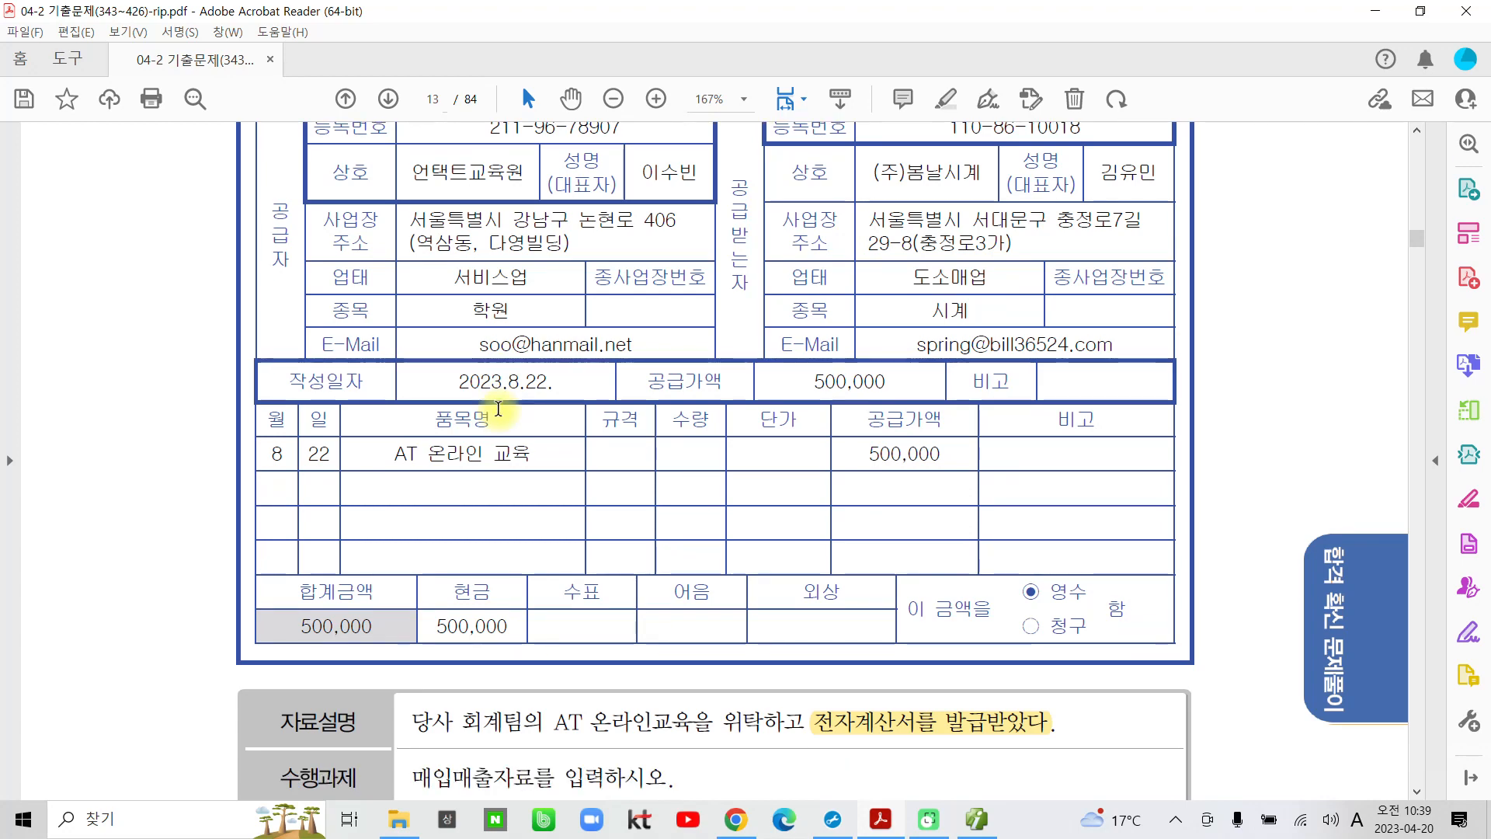
scroll(498, 407, down, 3)
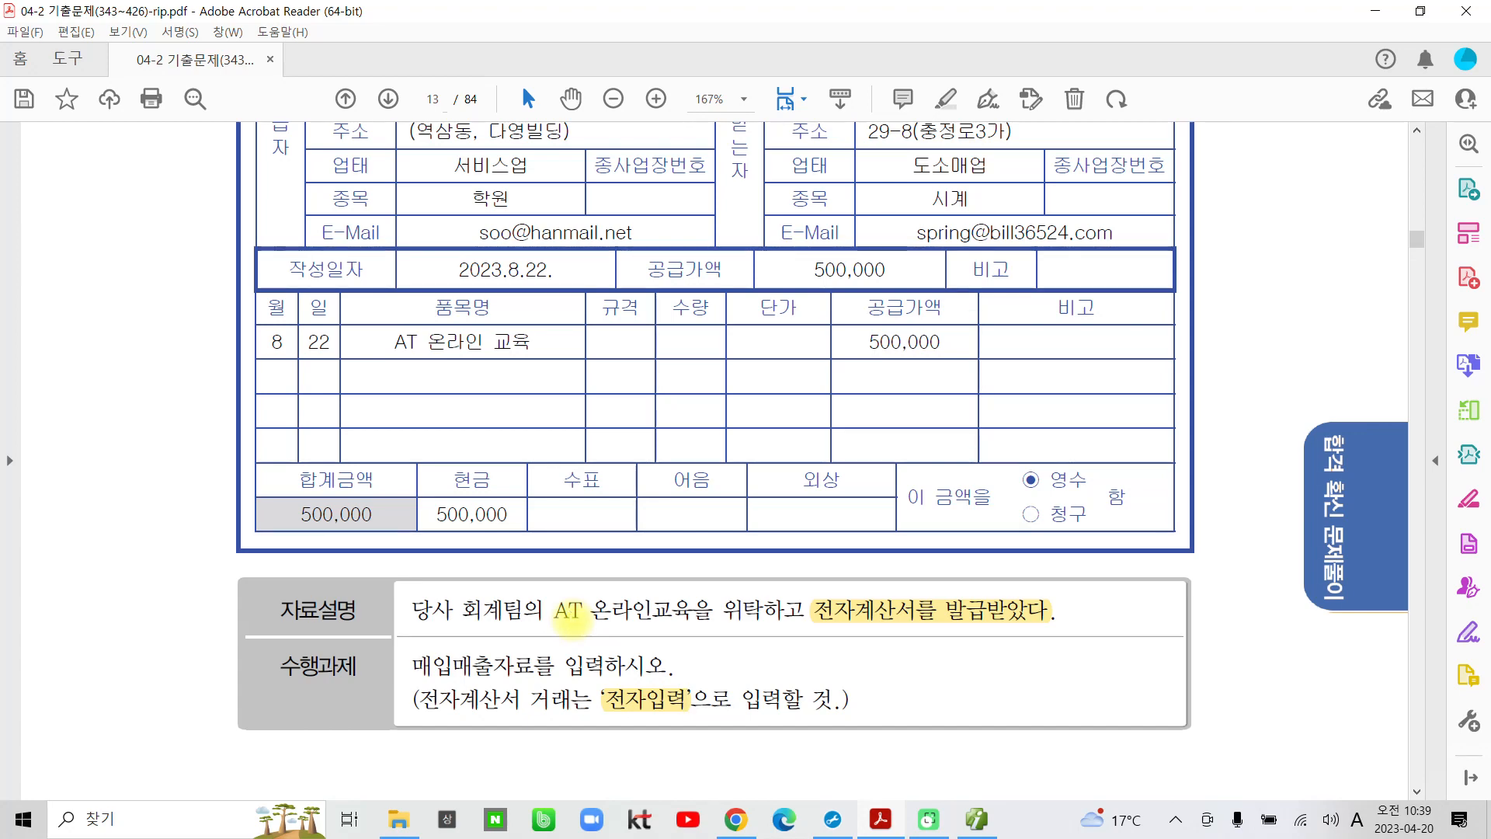
mouse_move(421, 591)
mouse_down()
mouse_move(543, 665)
mouse_move(1132, 609)
mouse_move(653, 546)
mouse_move(389, 615)
mouse_up()
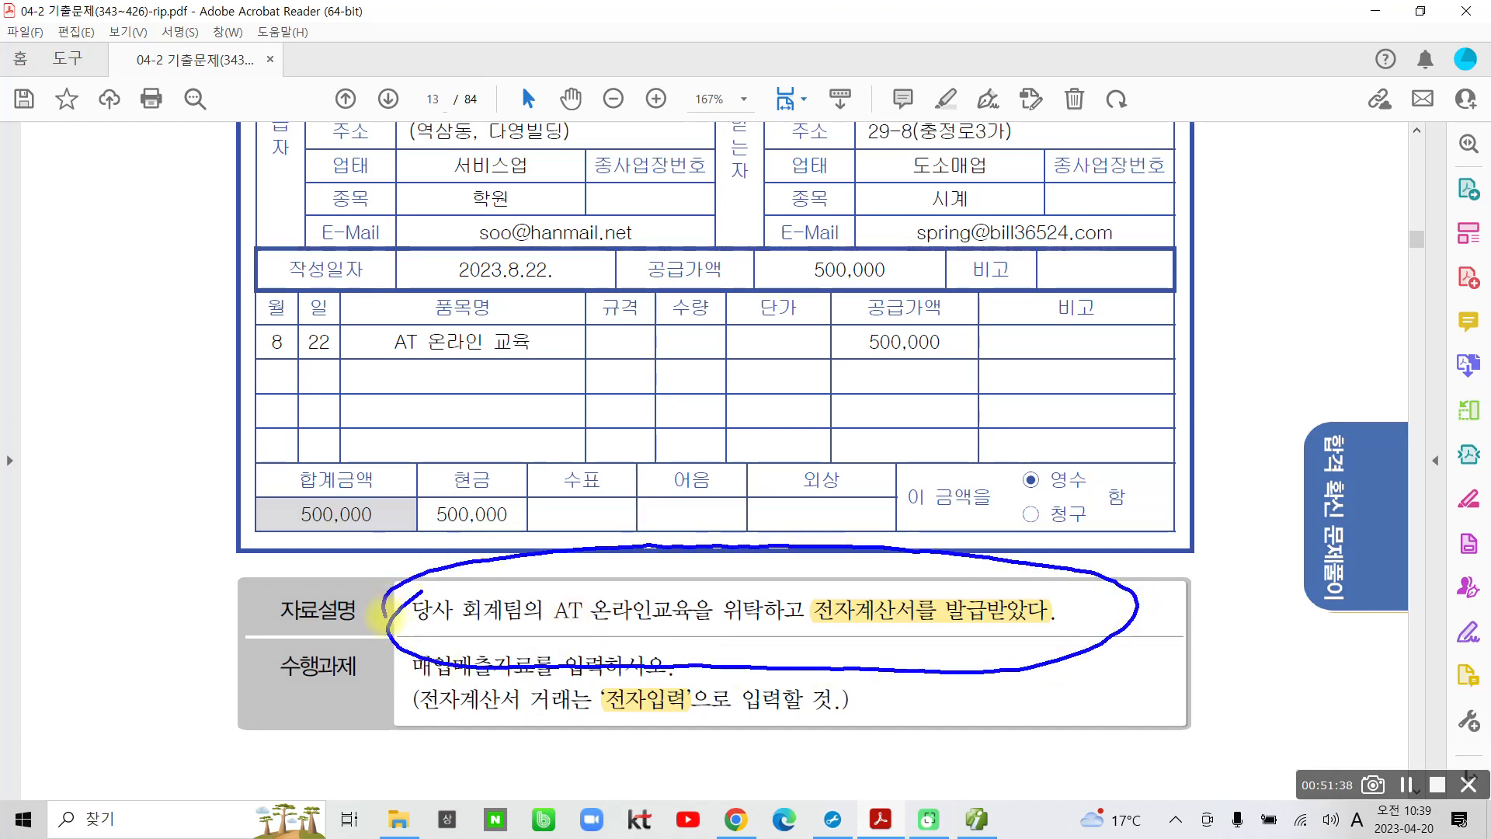
mouse_move(497, 568)
mouse_down()
mouse_move(411, 528)
mouse_move(544, 497)
mouse_move(528, 547)
mouse_up()
mouse_move(231, 452)
mouse_down()
mouse_move(396, 571)
mouse_move(1006, 540)
mouse_move(759, 433)
mouse_move(247, 442)
mouse_move(177, 466)
mouse_up()
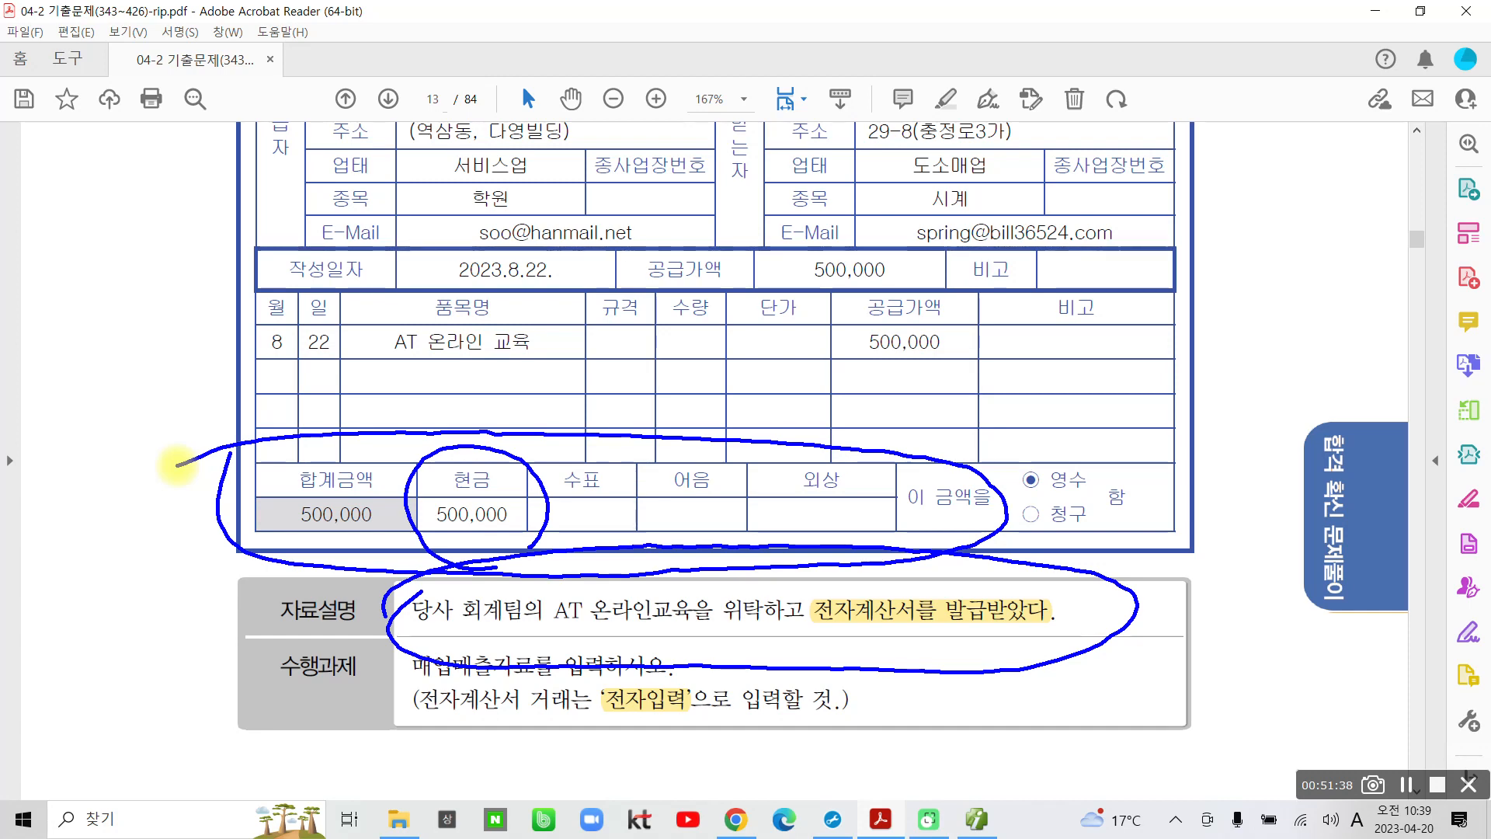
mouse_move(479, 379)
mouse_down()
mouse_move(483, 424)
mouse_move(590, 398)
mouse_up()
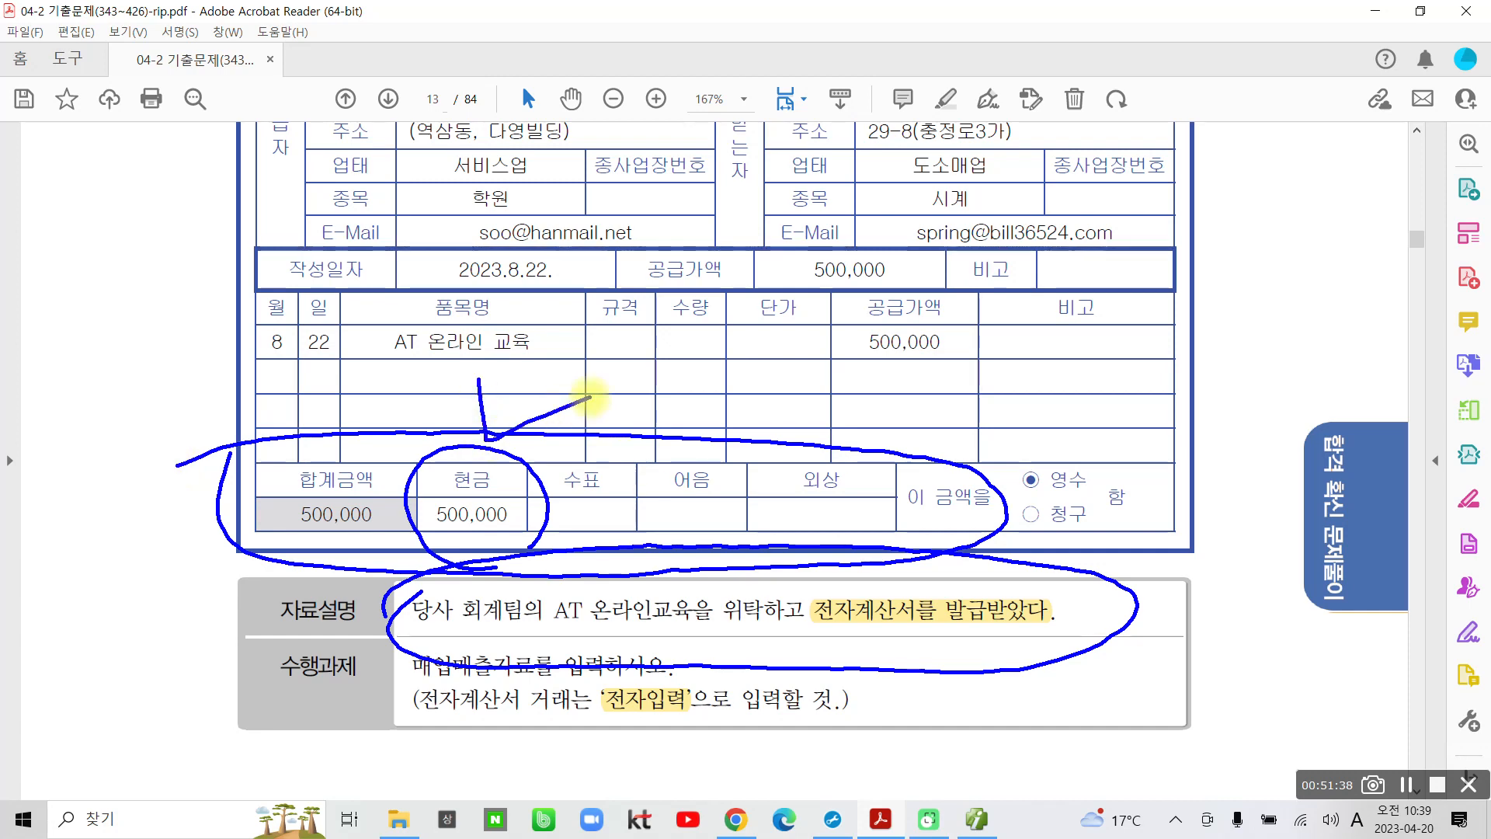
key(Escape)
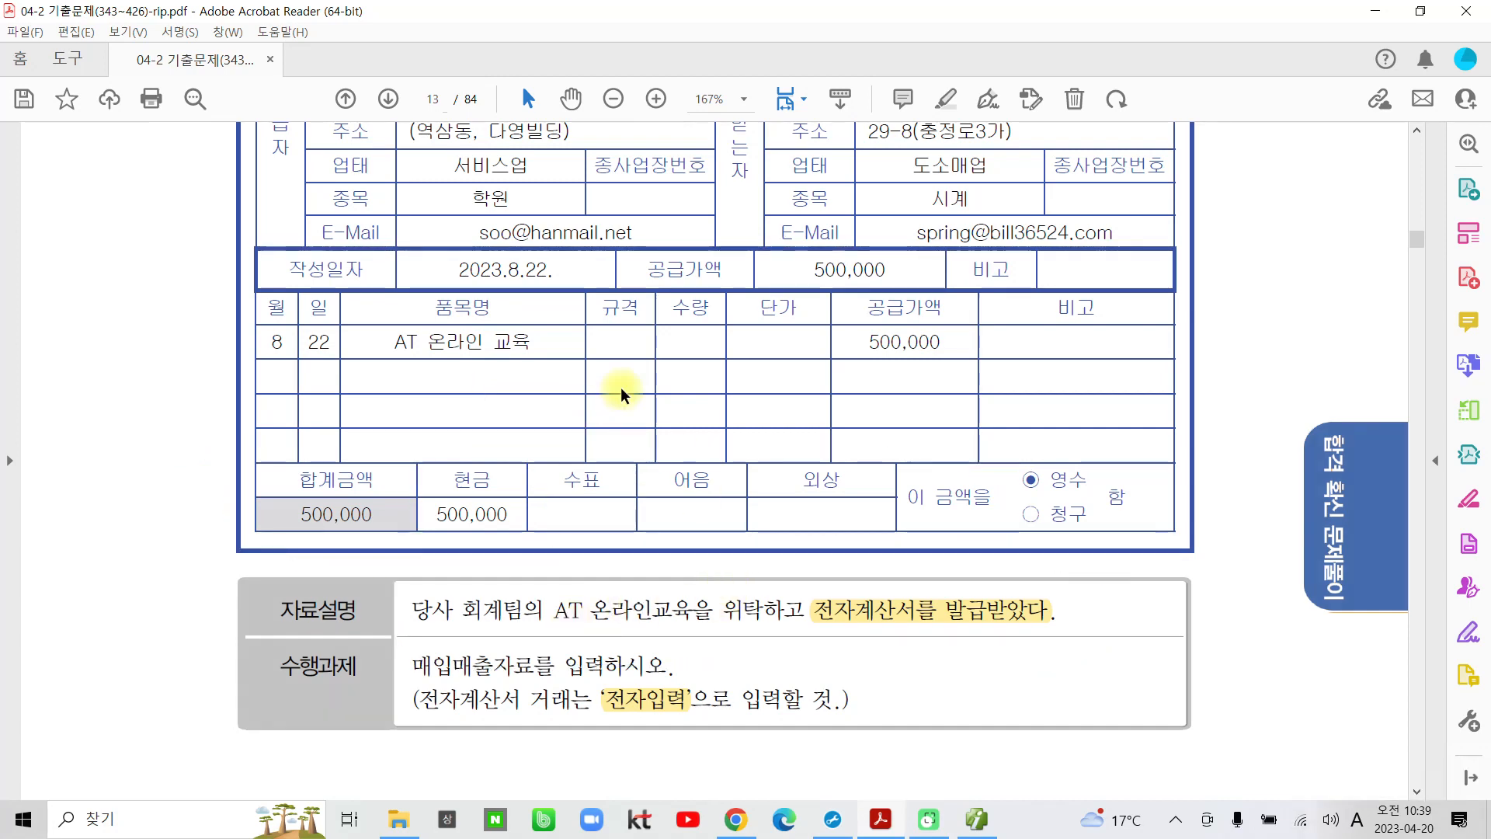
click(977, 819)
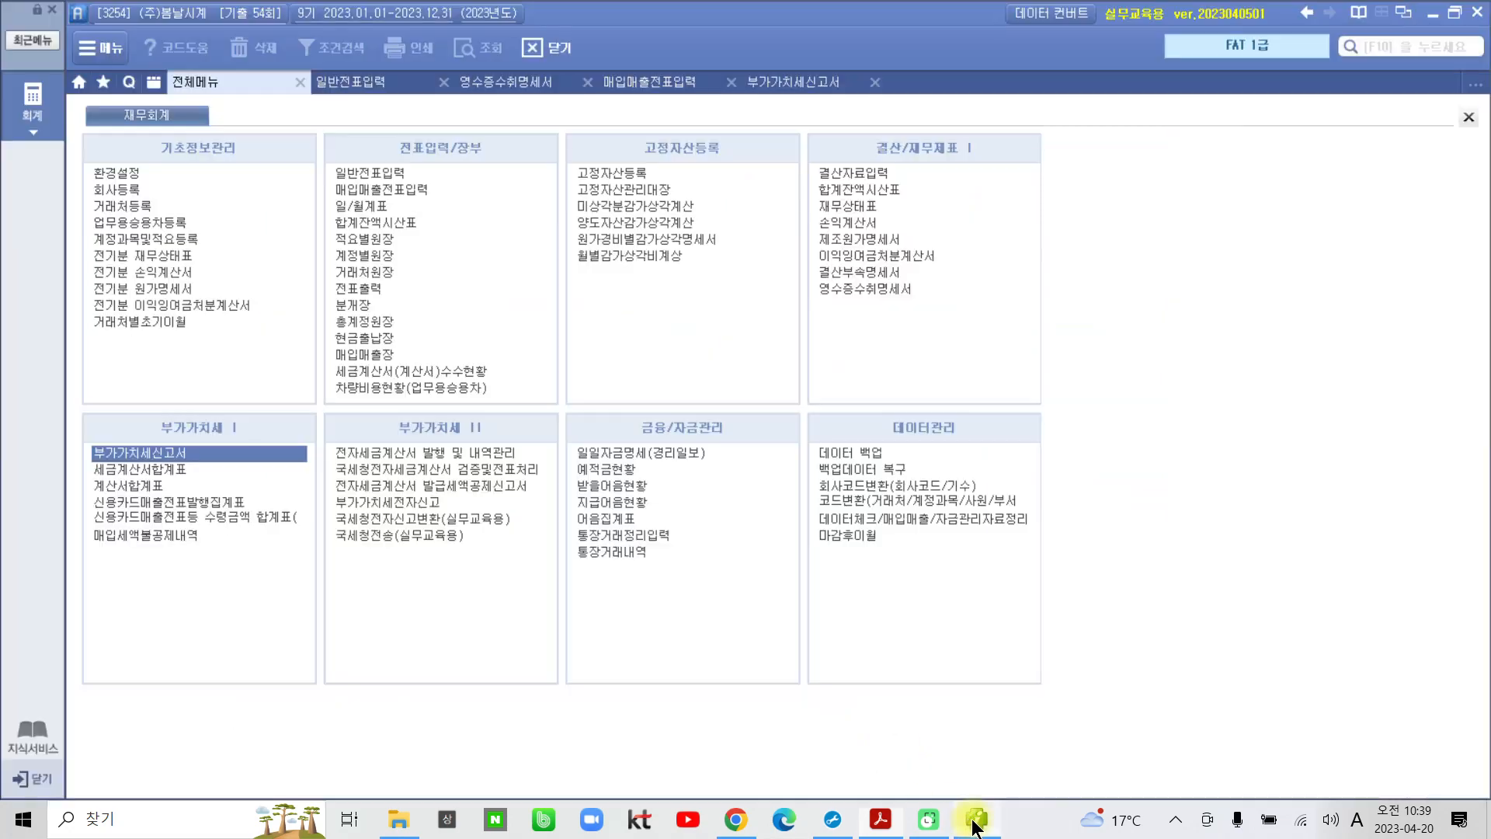
Open 매입매출전표입력 for August 22 and set the new entry's type to 53. 면세.
click(625, 85)
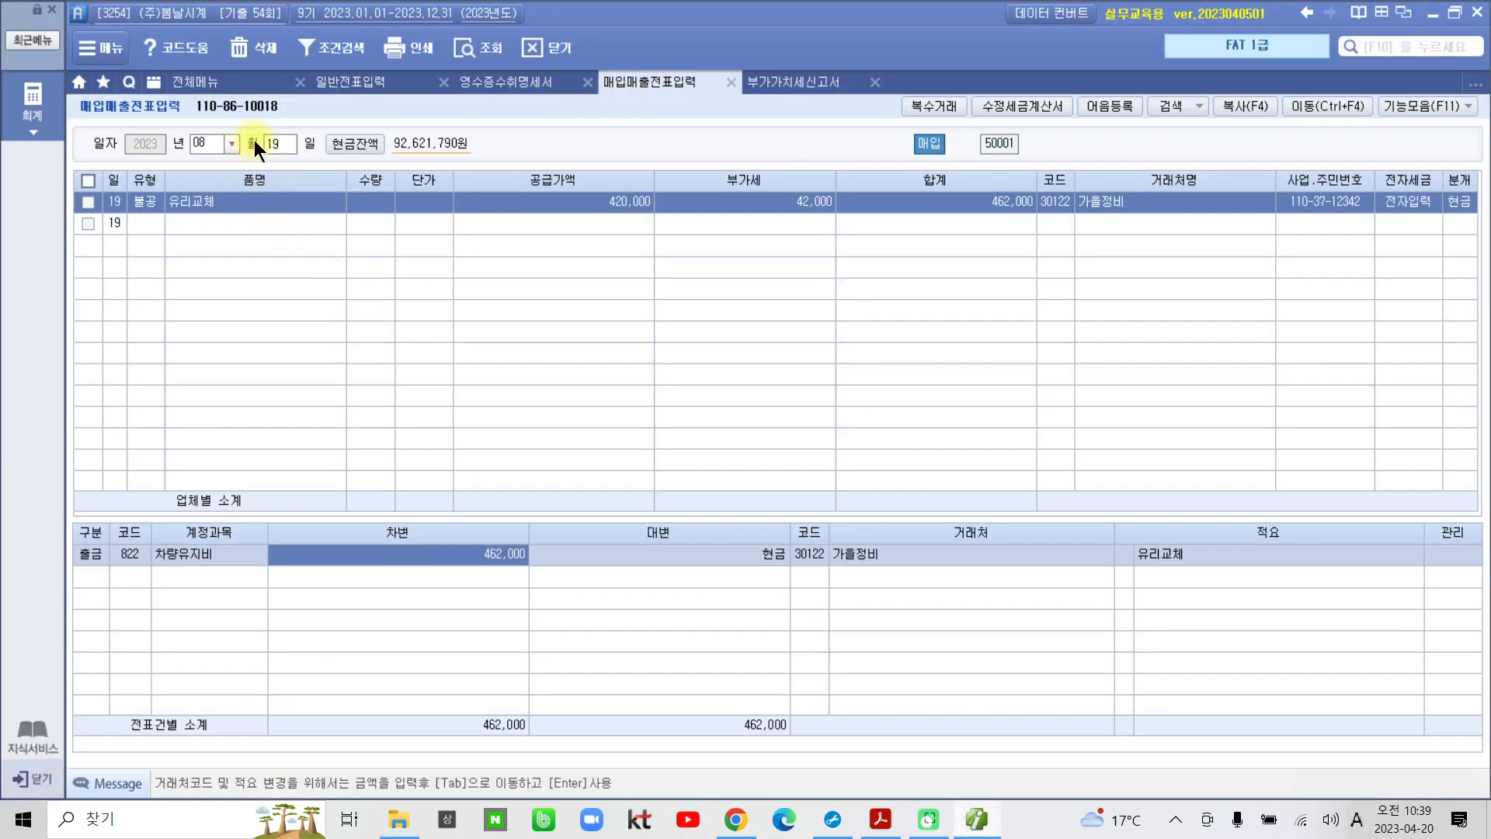
click(277, 140)
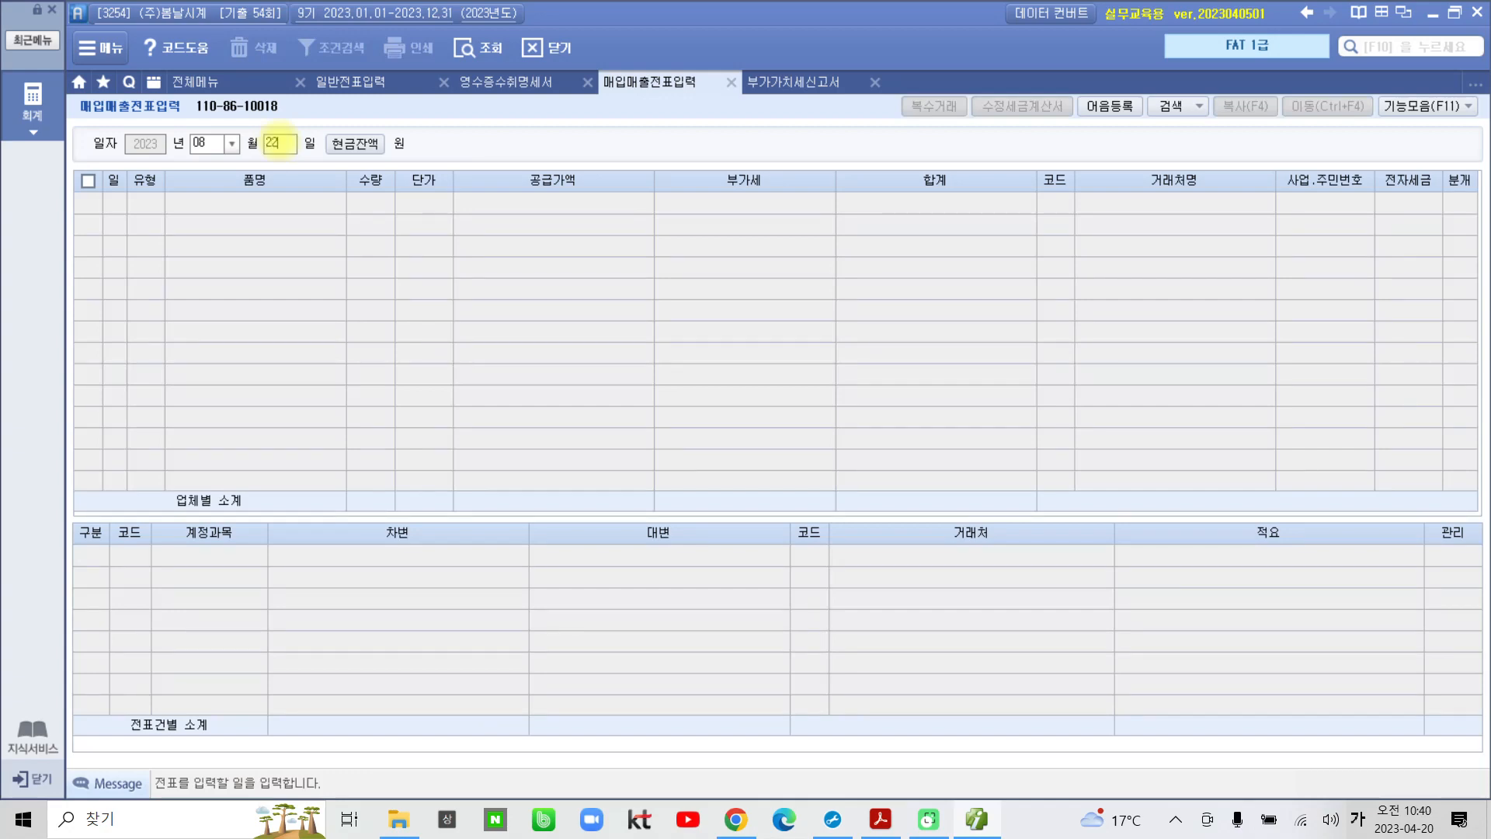
text(22)
key(Return)
key(Return)
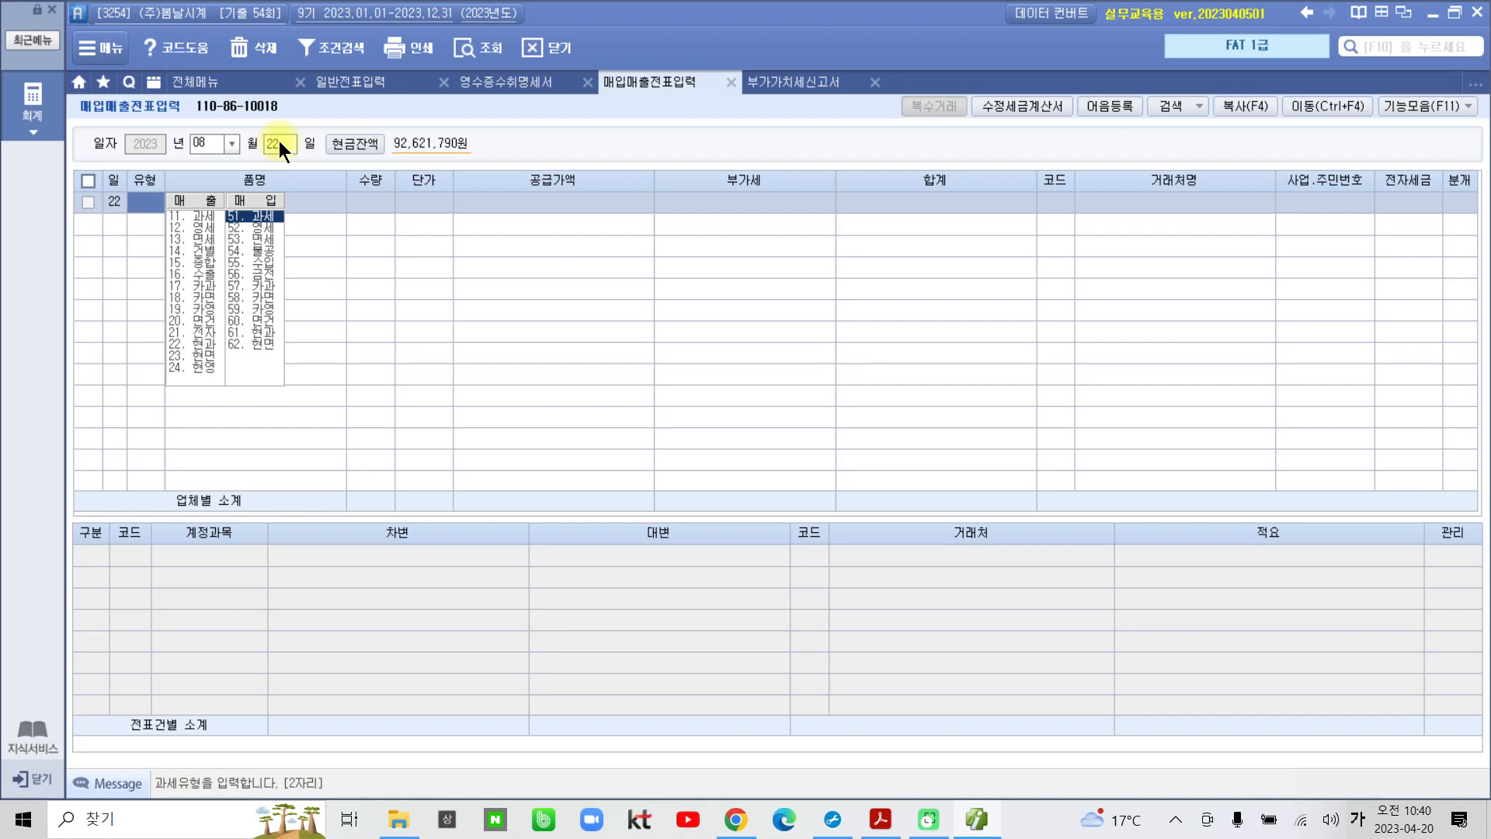
text(53)
key(Return)
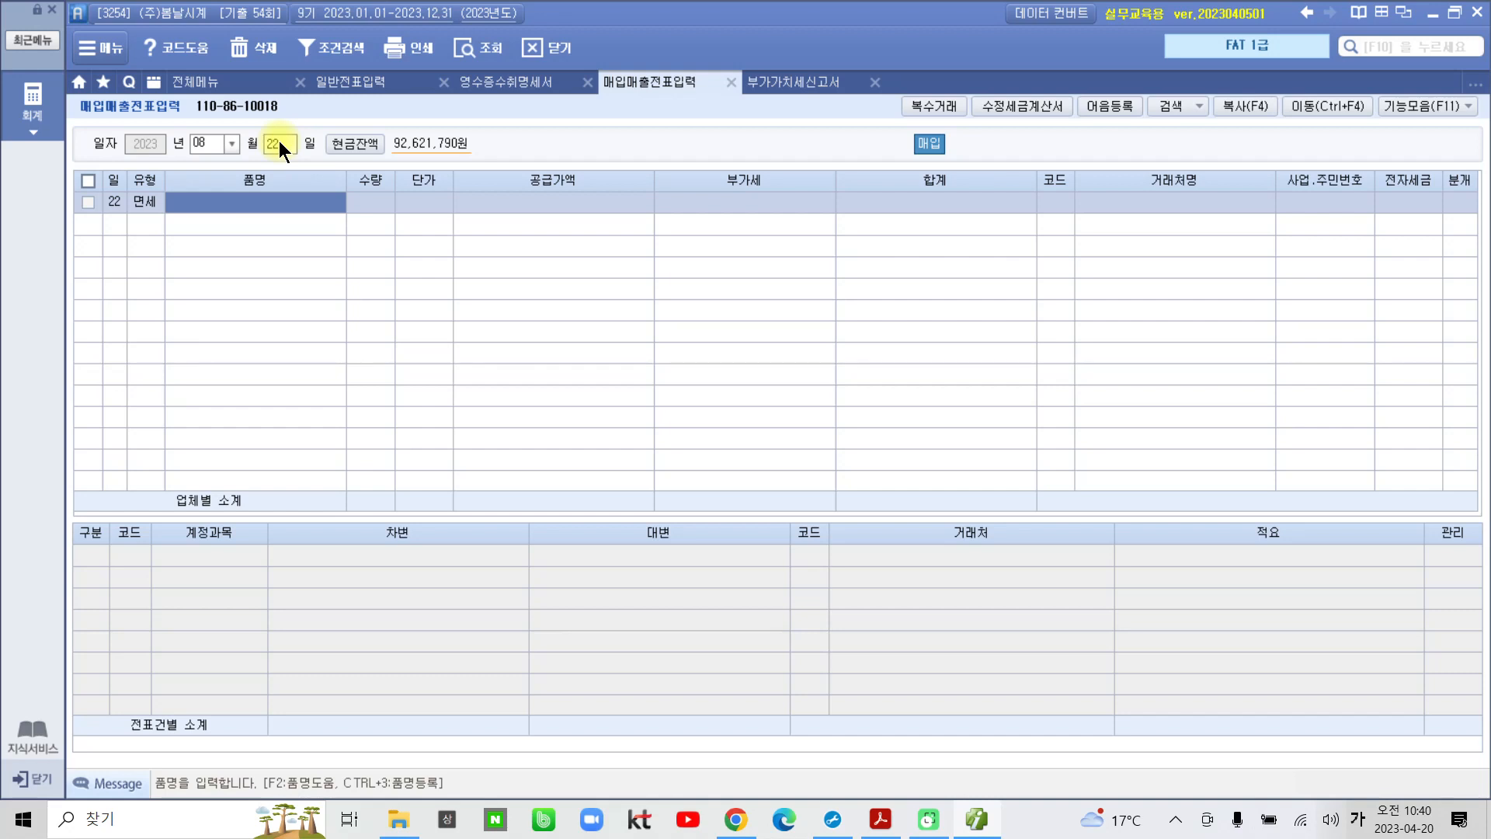
Enter AT 온라인교육 as the item name with a supply amount of 500,000.
key(Hangul)
text(AT)
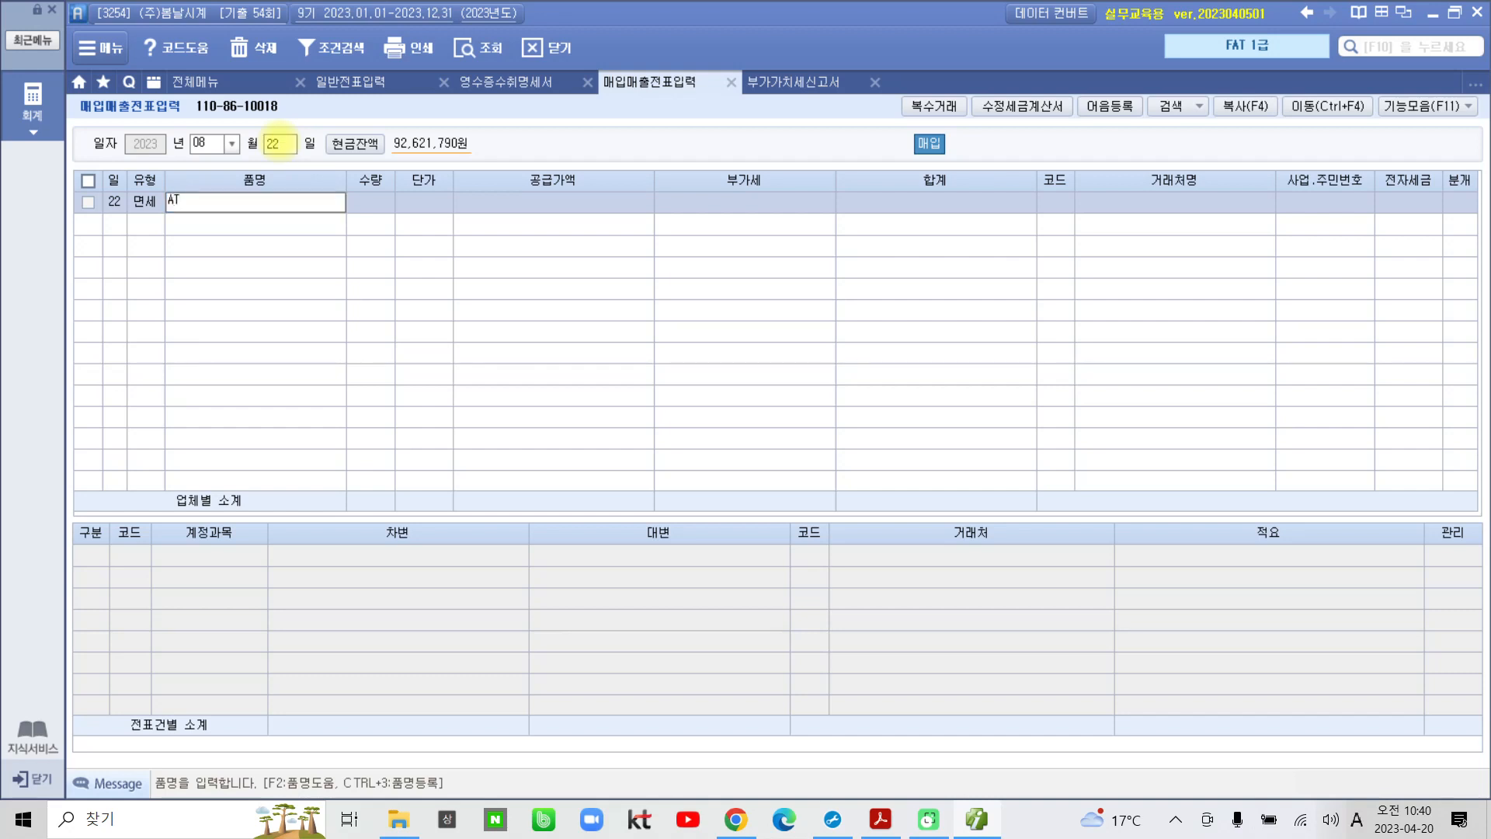
key(Hangul)
text(온라인교육)
key(Return)
key(Return)
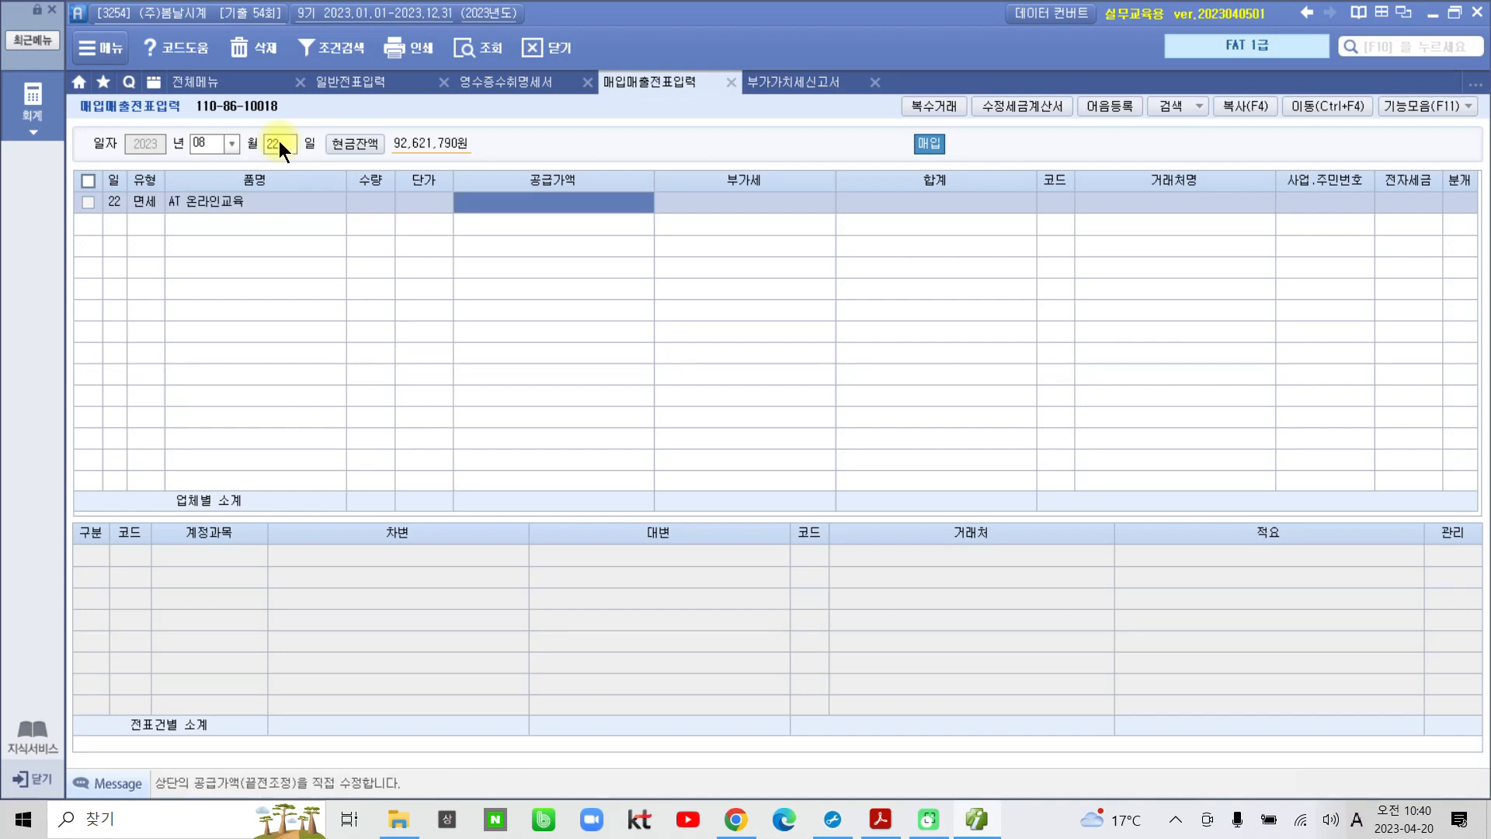
text(50)
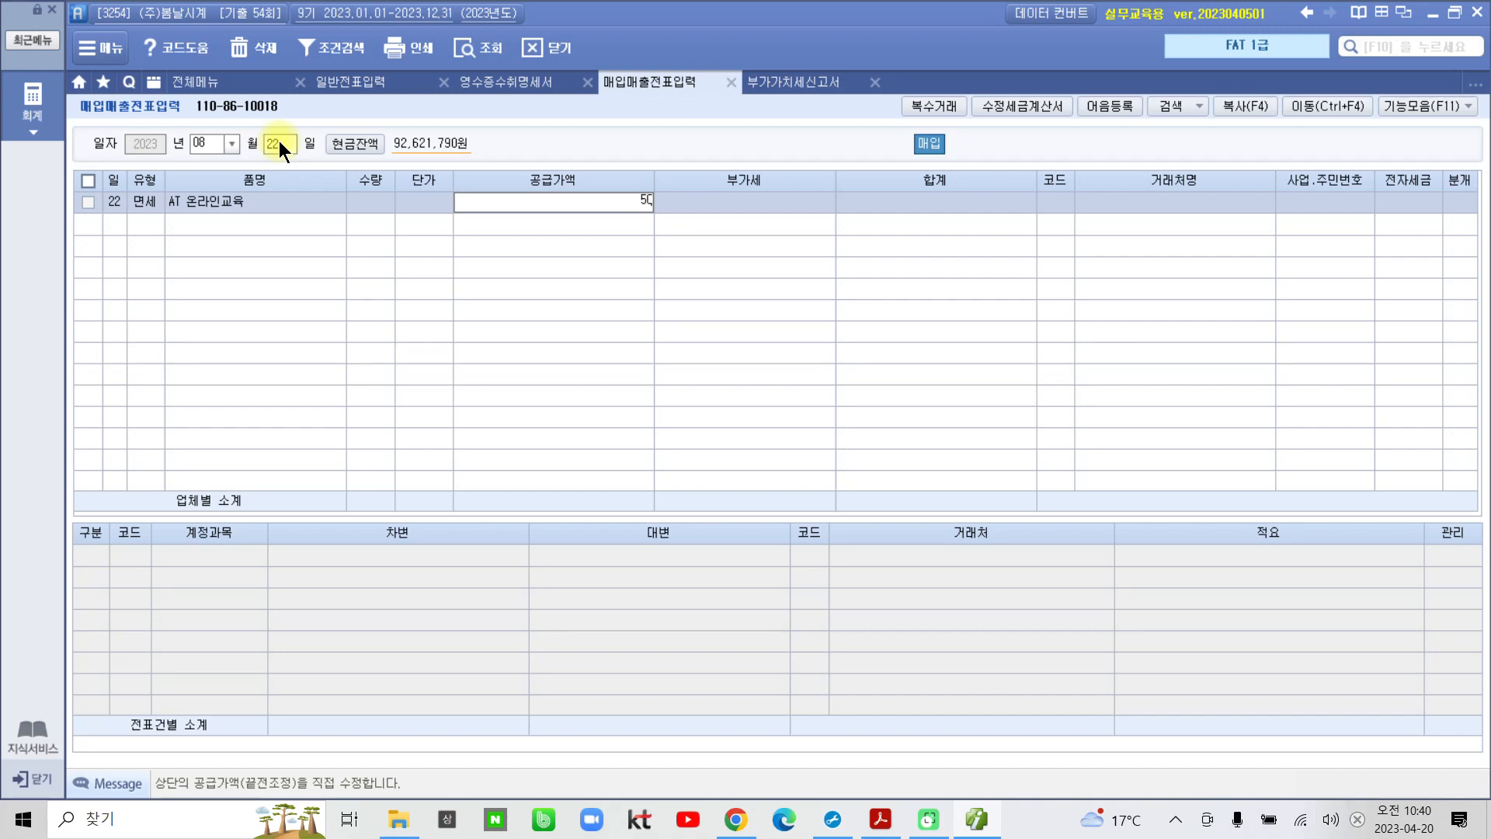
text(0,000)
key(Return)
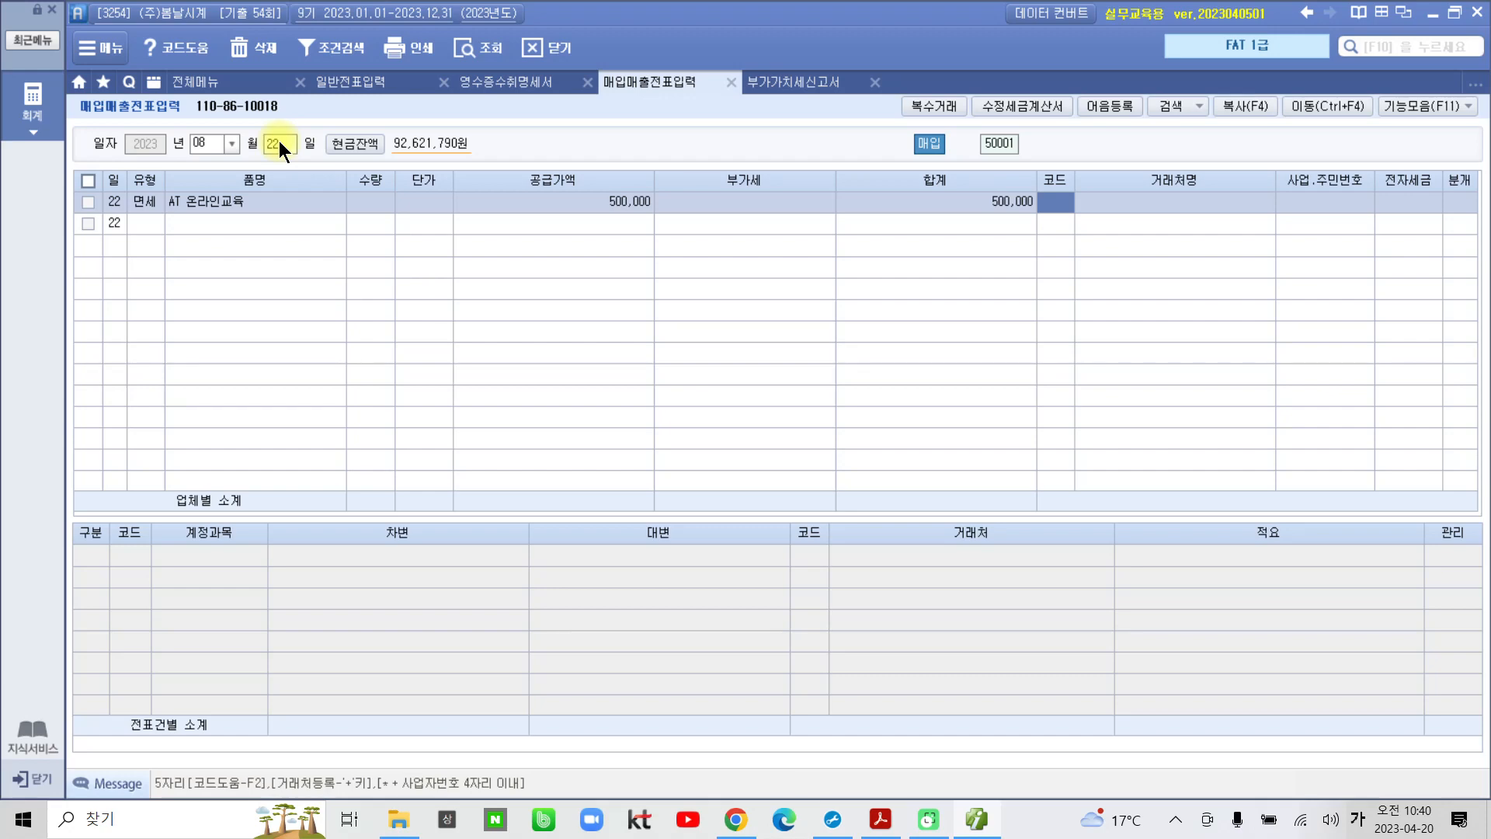
Assign 언택트교육원 as the trading partner, mark the invoice as 전자입력 and set the journal type to 현금.
text(교육)
key(Return)
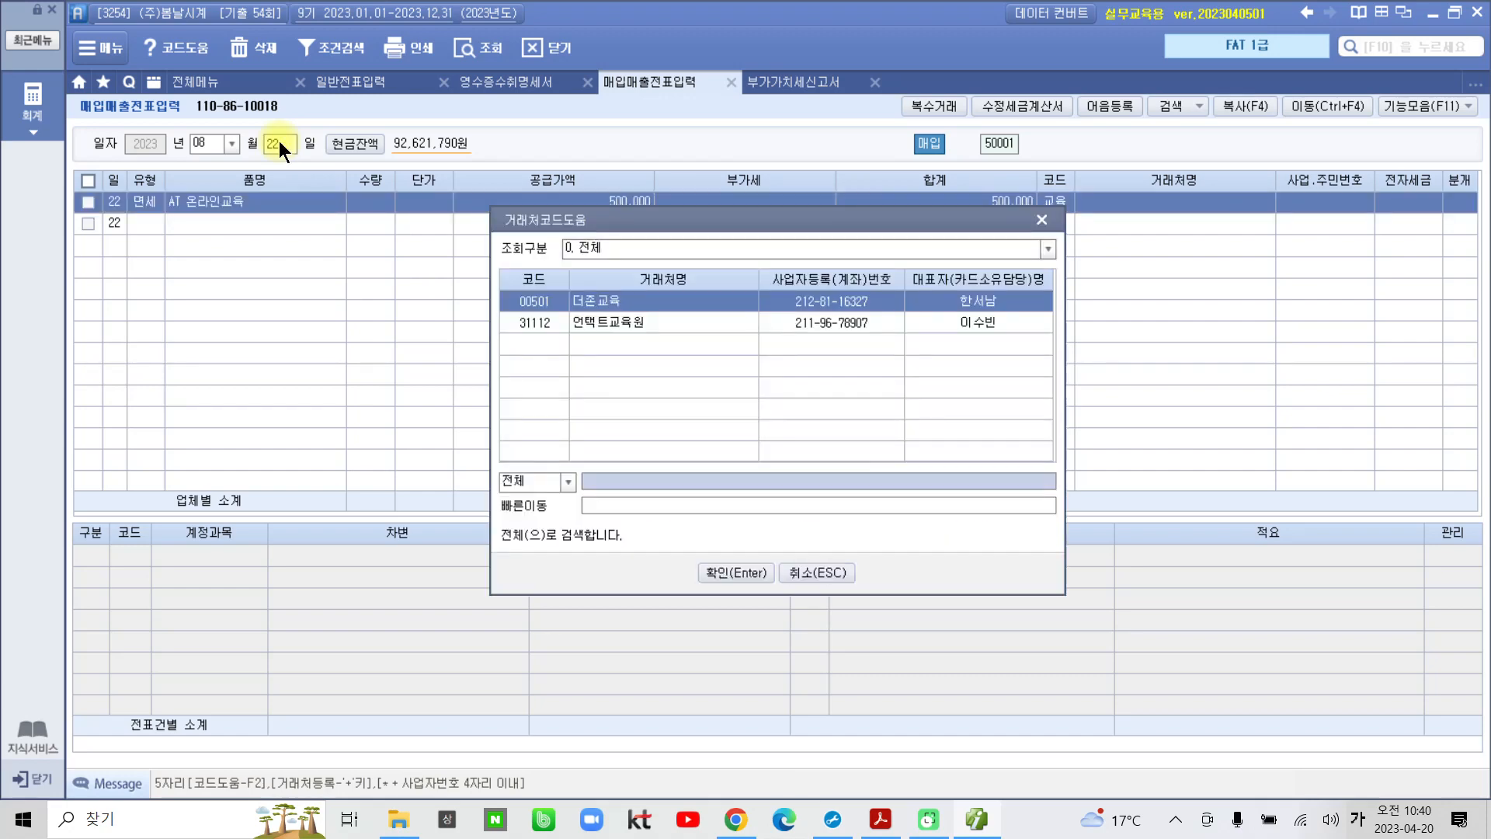
key(Down)
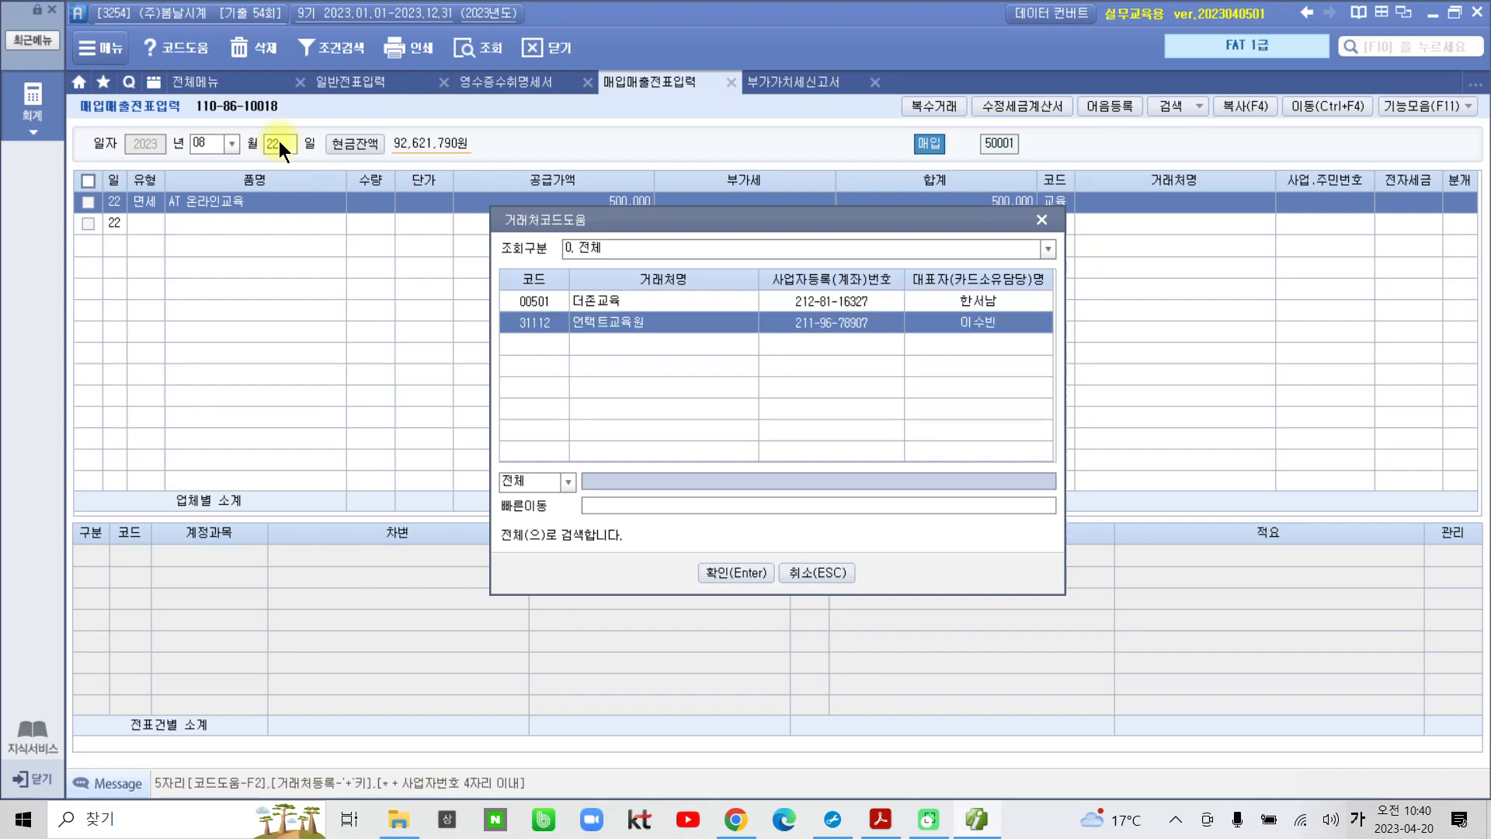
key(Return)
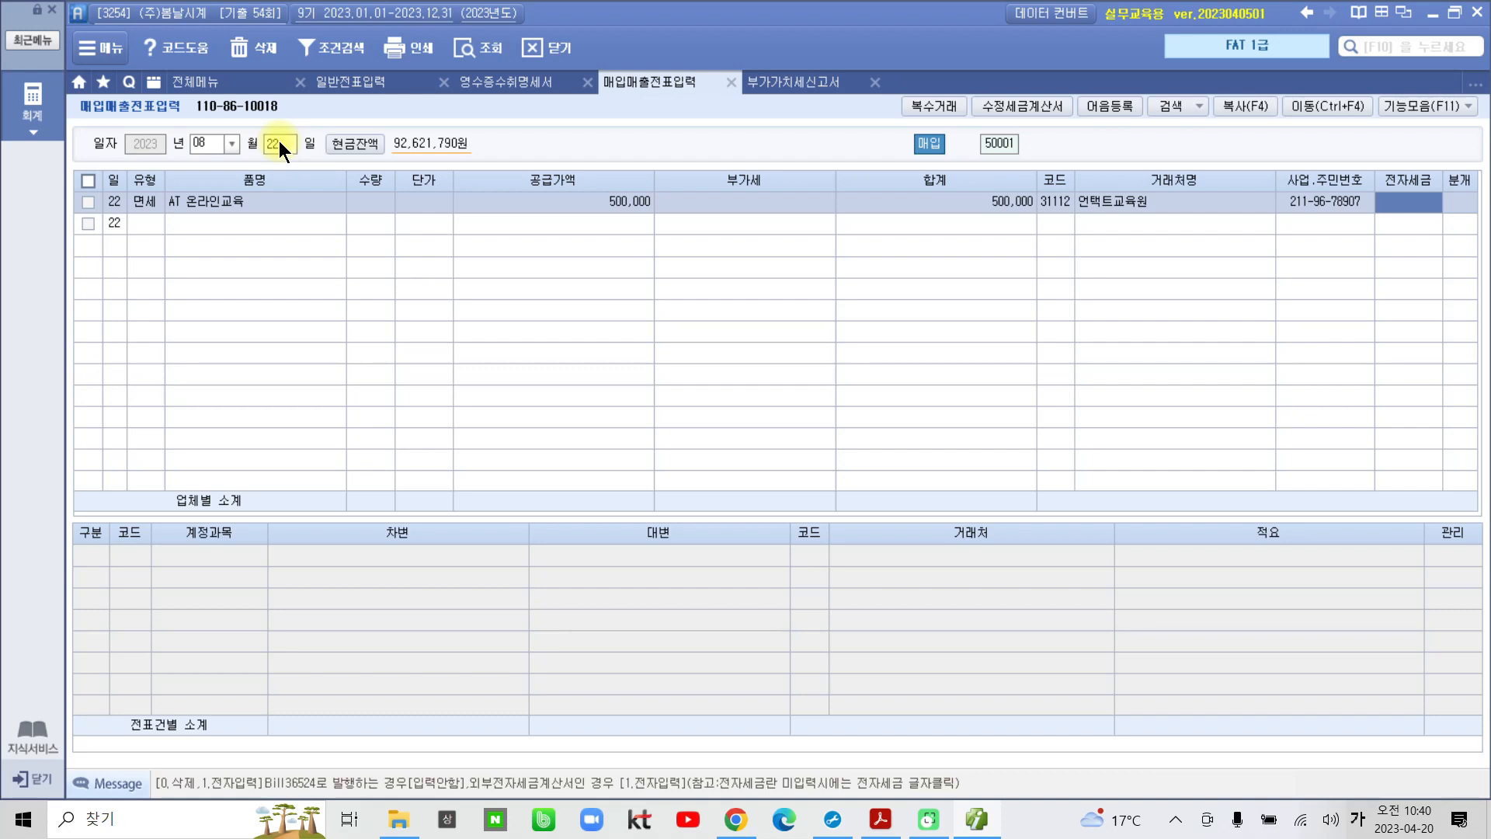
text(1)
key(Return)
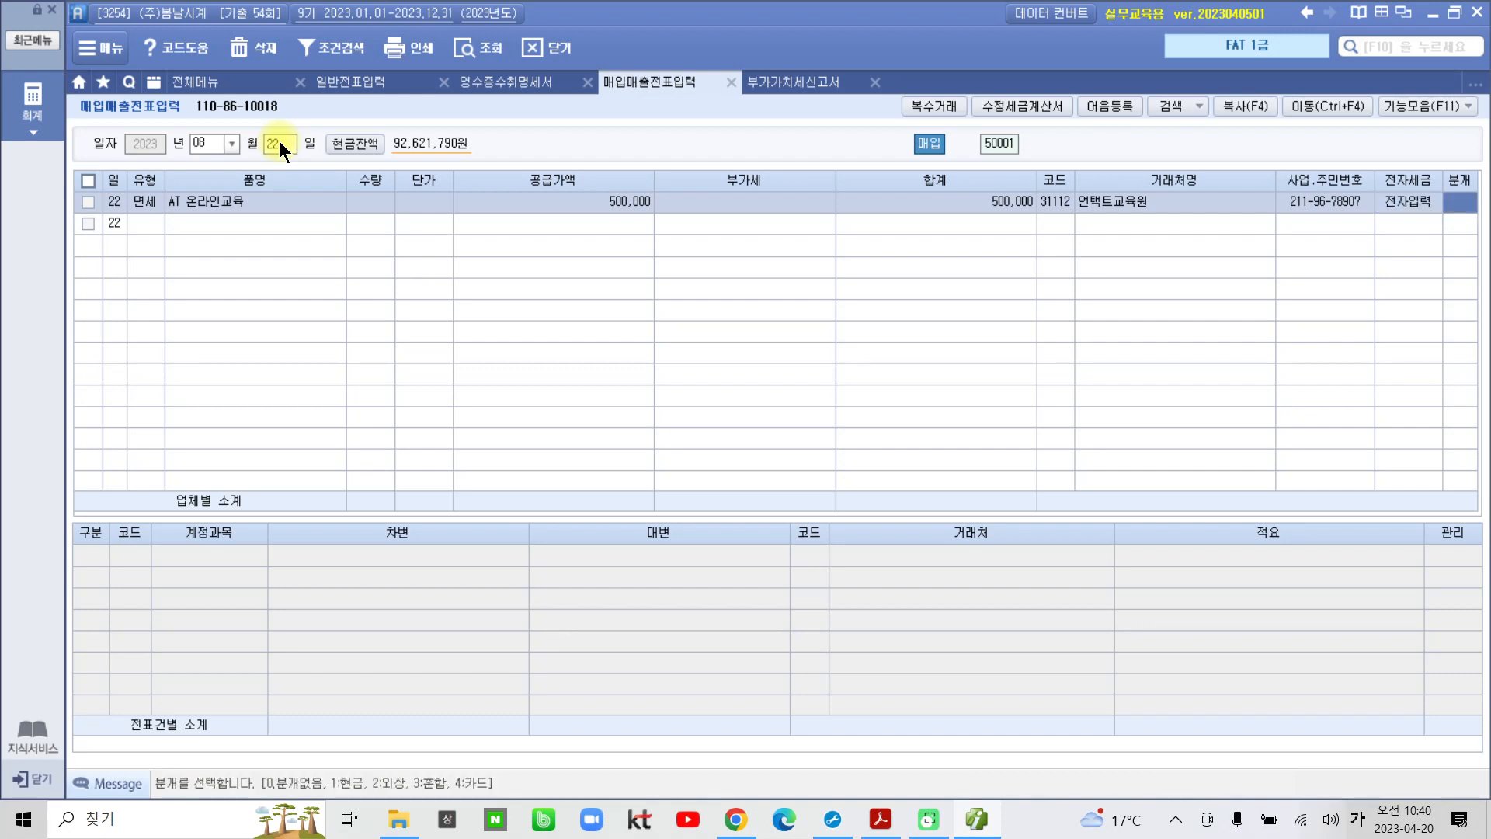
text(1)
key(Return)
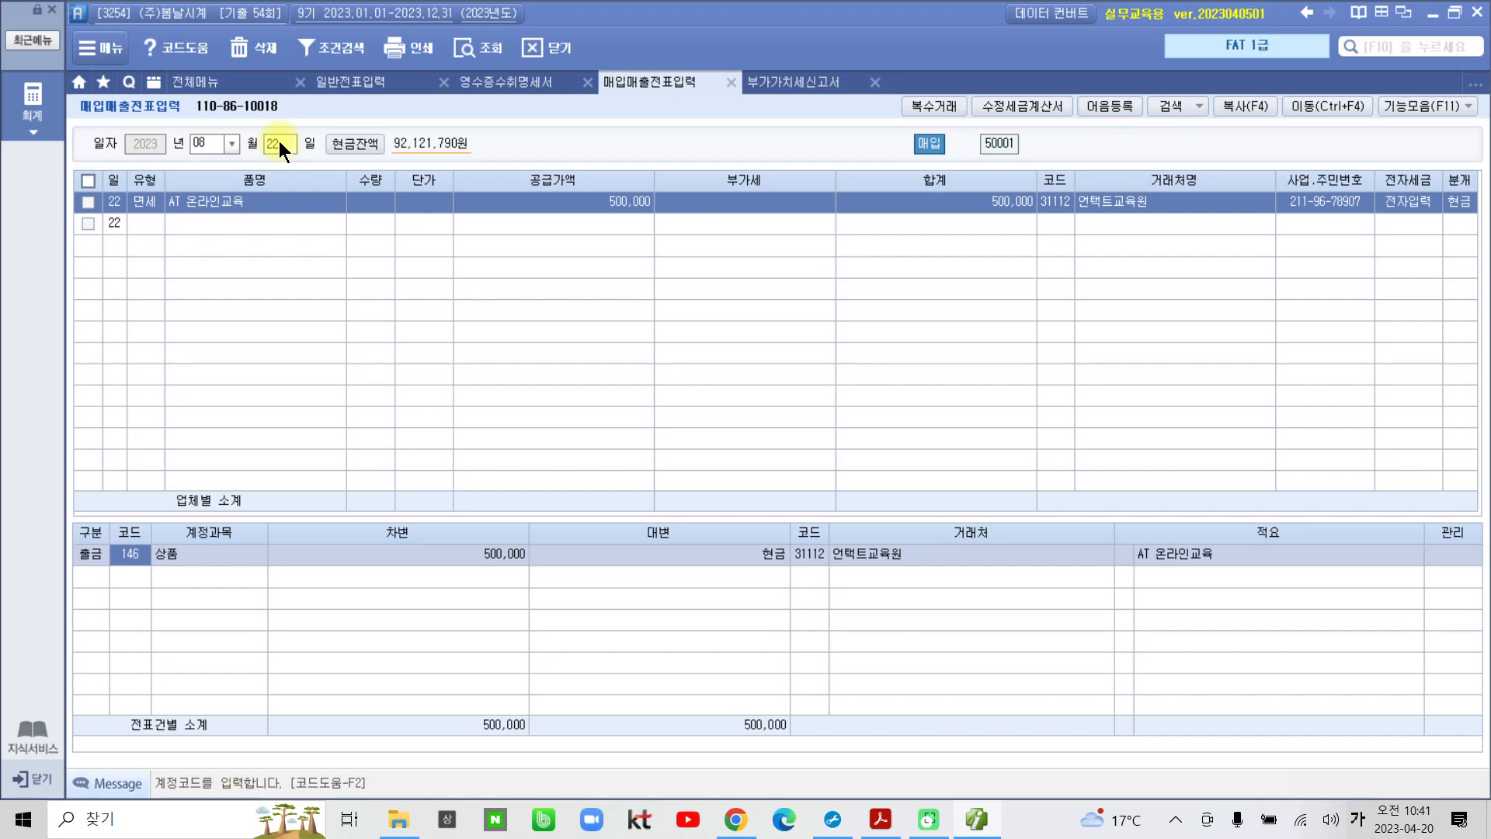
Change the debit account of the AT 온라인교육 journal line to 825 교육훈련비.
text(교육)
key(Return)
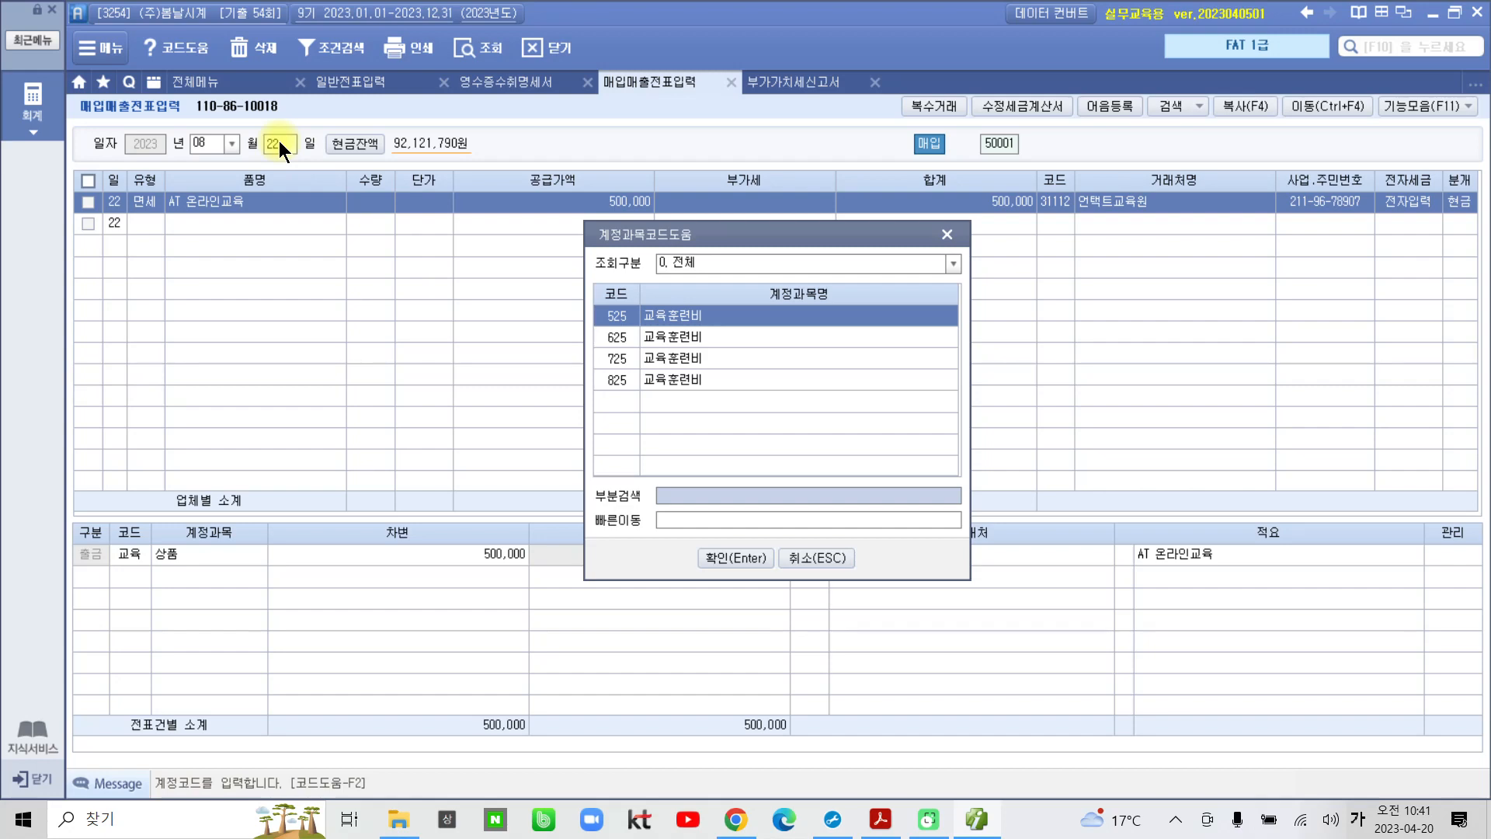
key(Down)
key(Down)
key(Down)
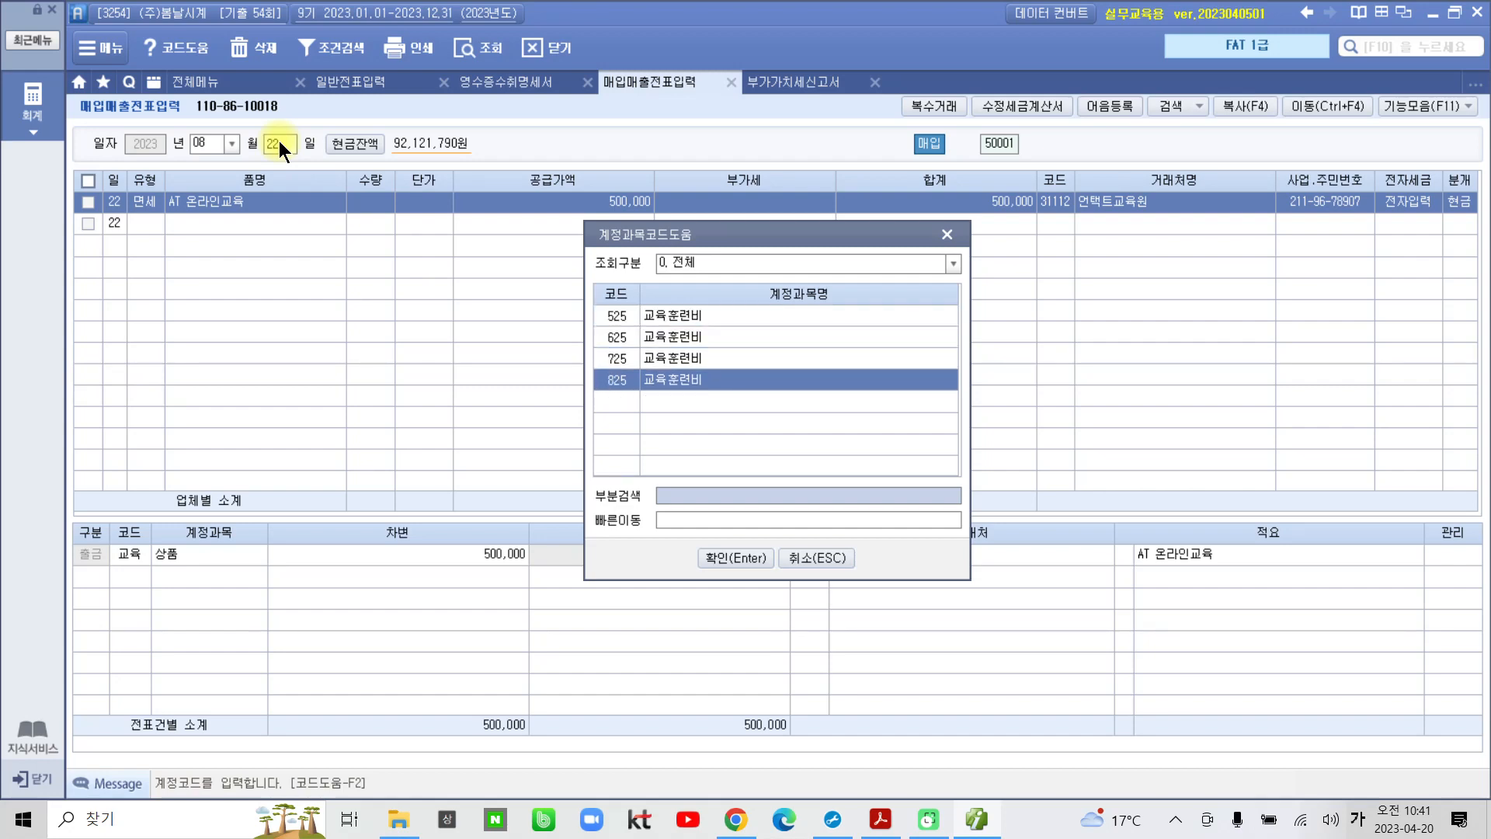
key(Return)
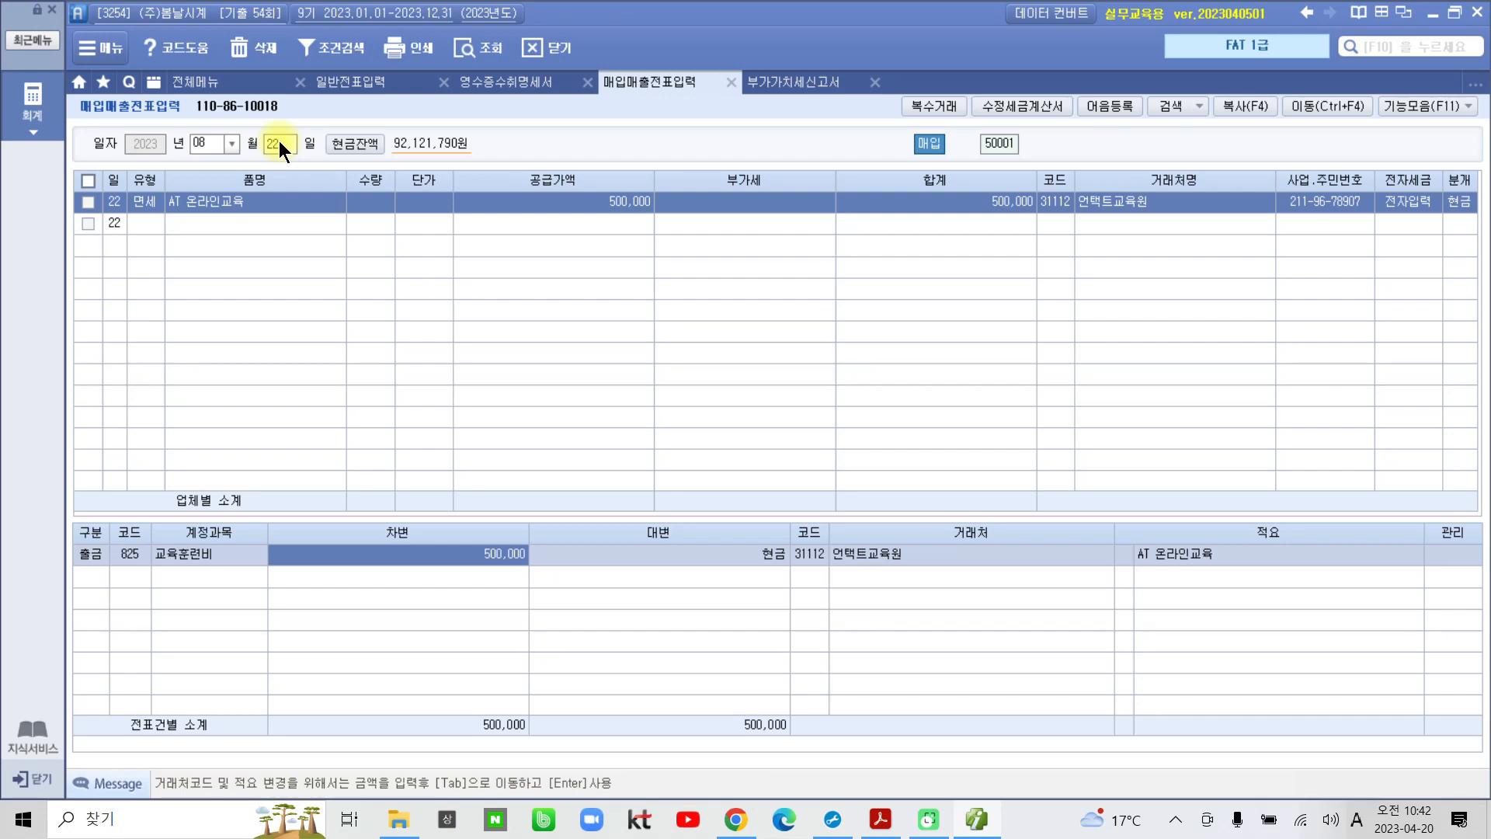
Look at the 부가가치세신고서 for July to September and return to 전체메뉴.
click(193, 80)
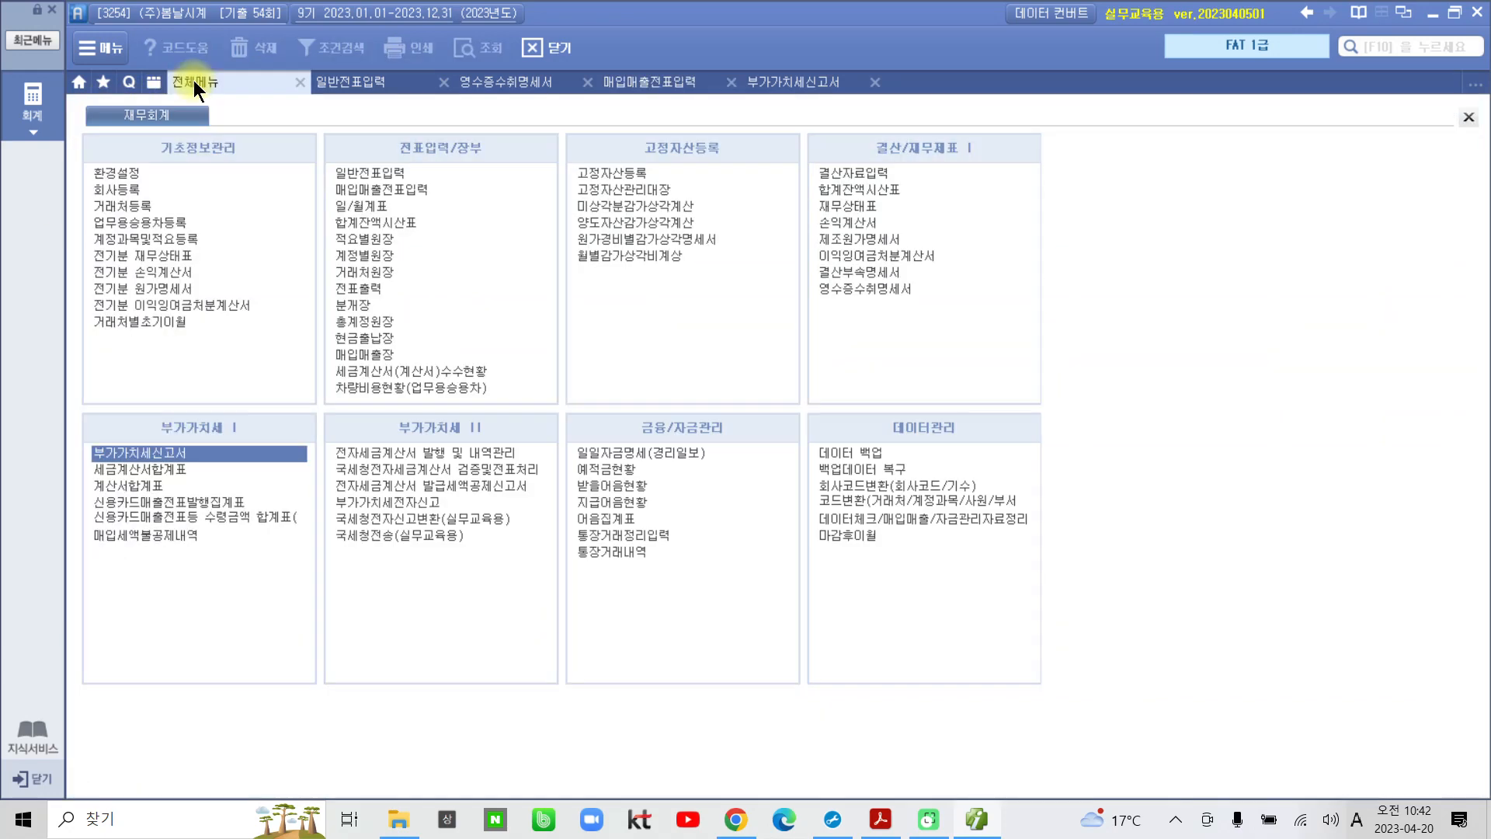
click(161, 449)
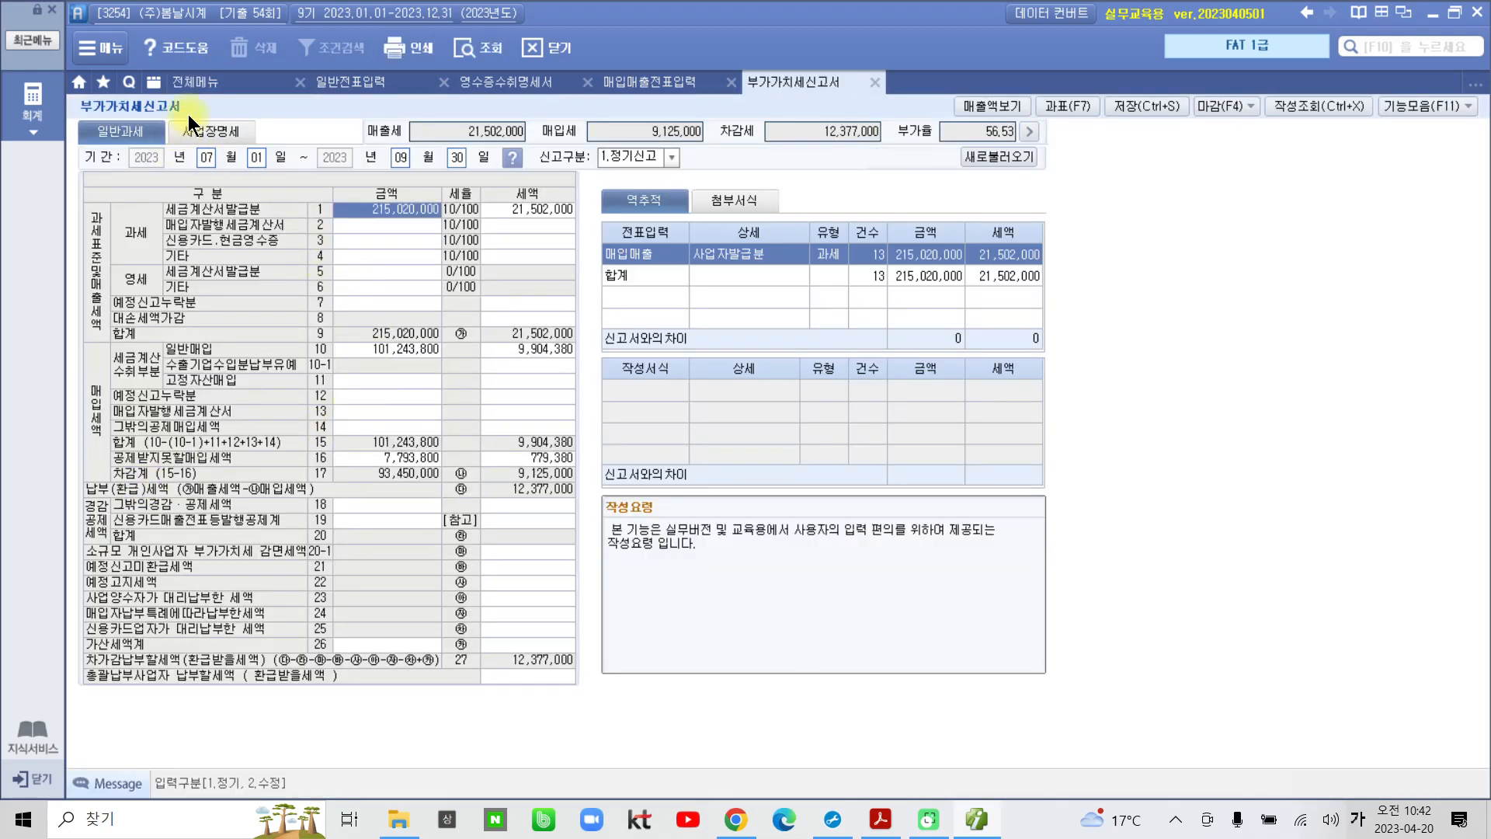
click(203, 89)
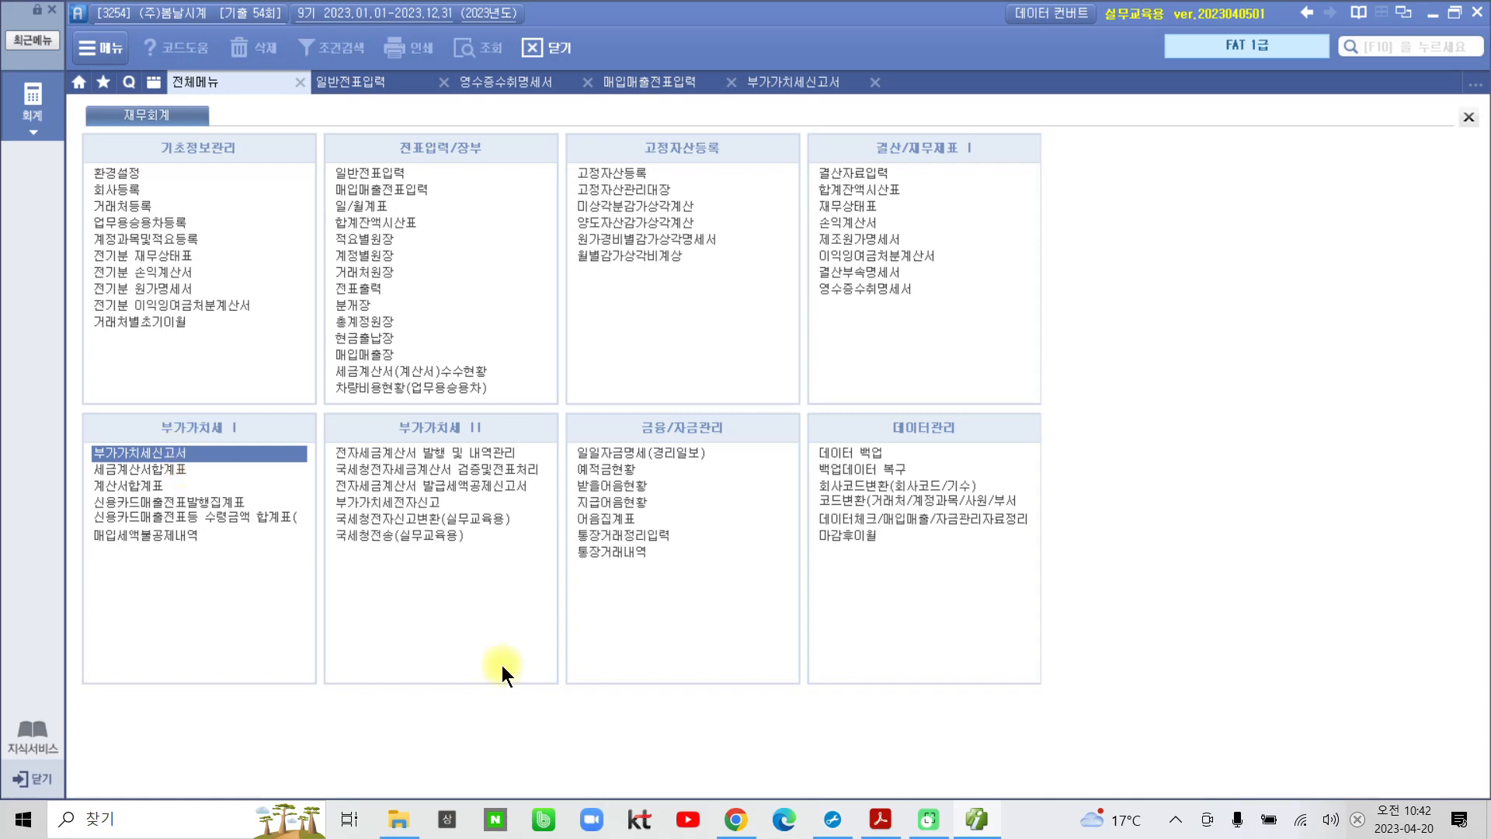
Switch to the exam PDF, go to task 5 on the following page and highlight its 매입거래 heading.
click(977, 817)
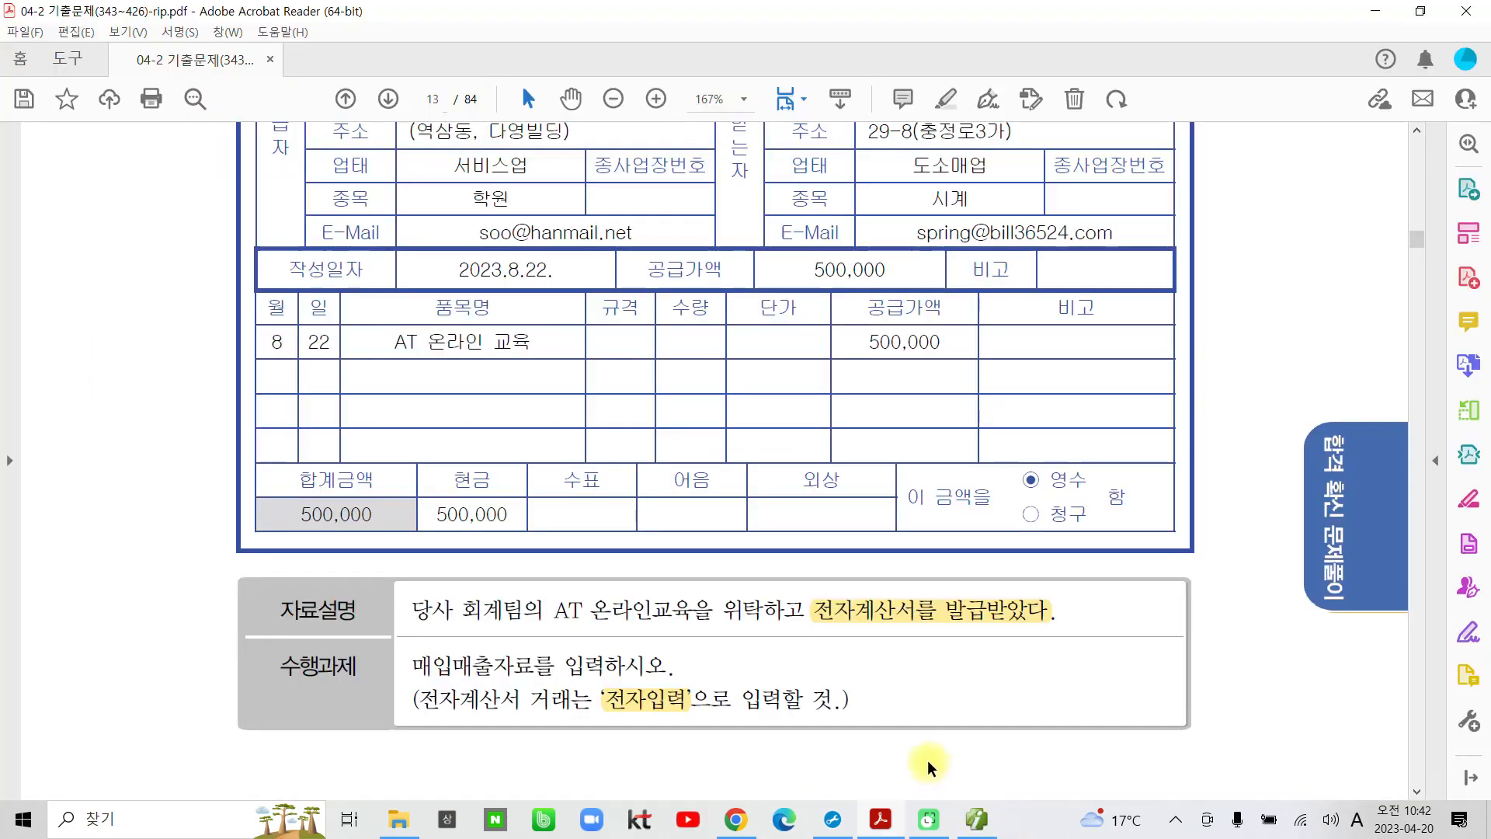
scroll(818, 746, down, 10)
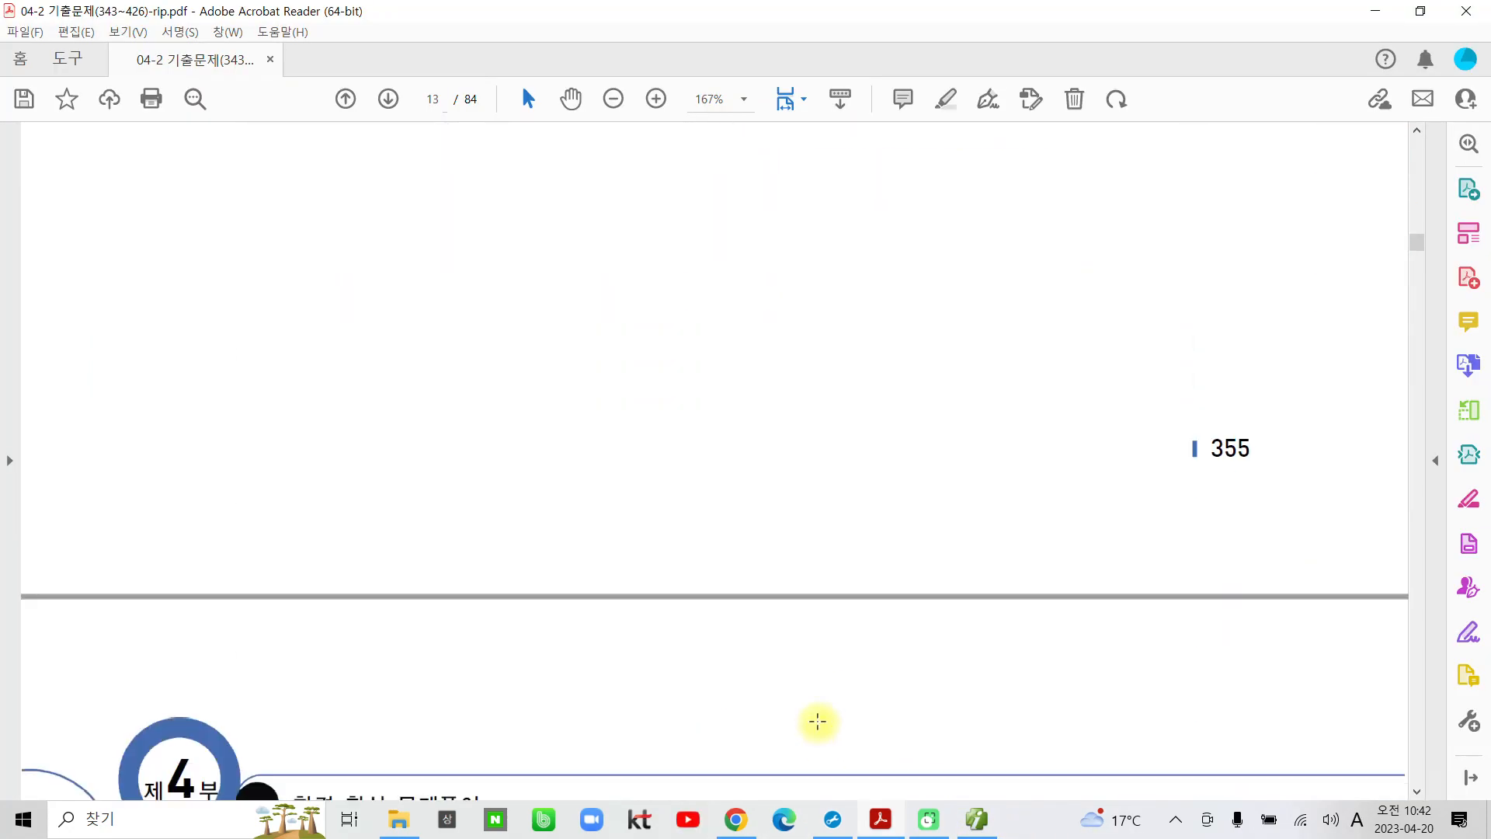
scroll(818, 722, down, 8)
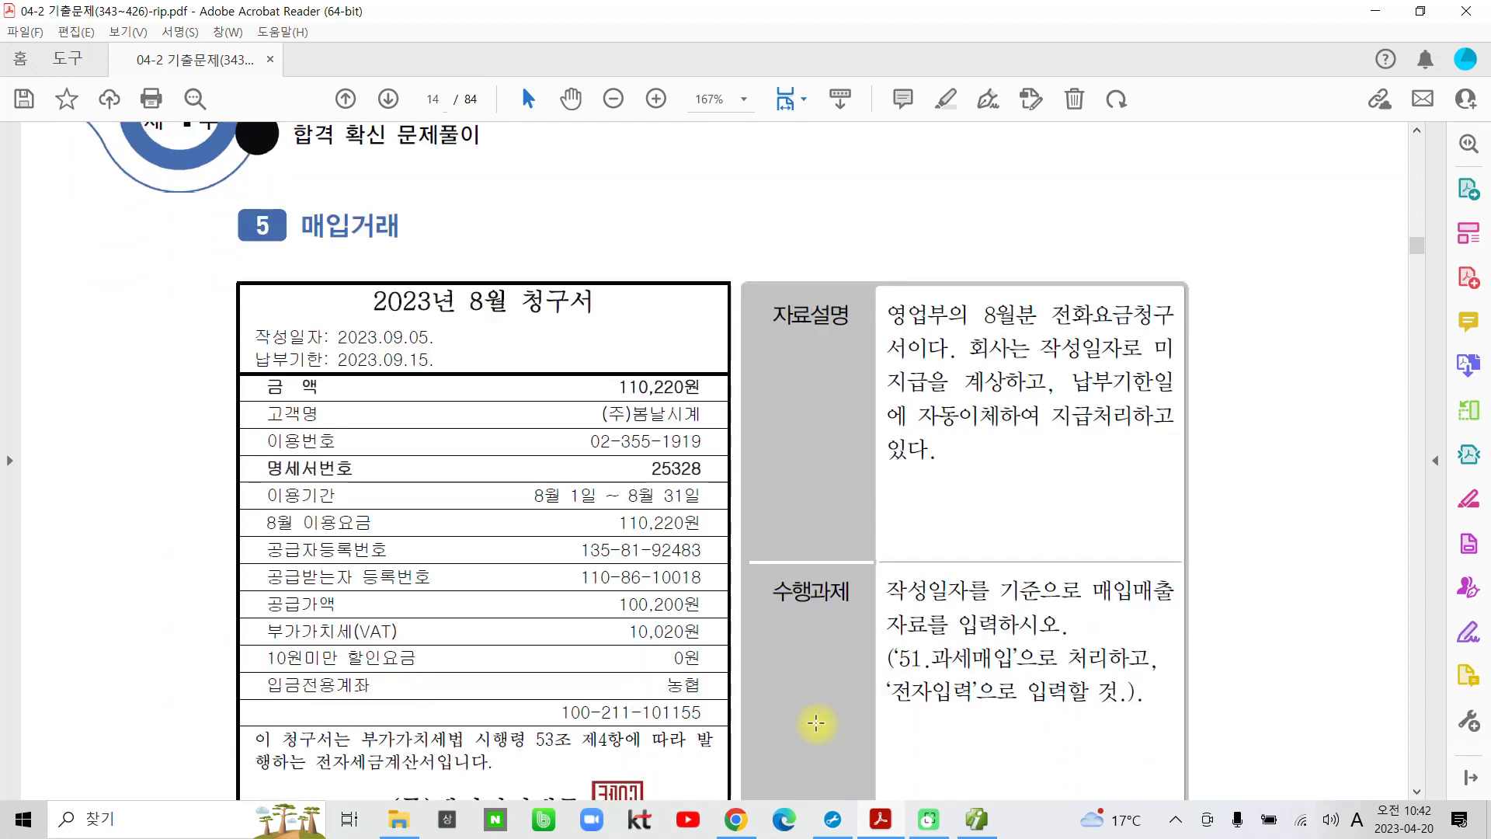
drag(301, 227, 389, 227)
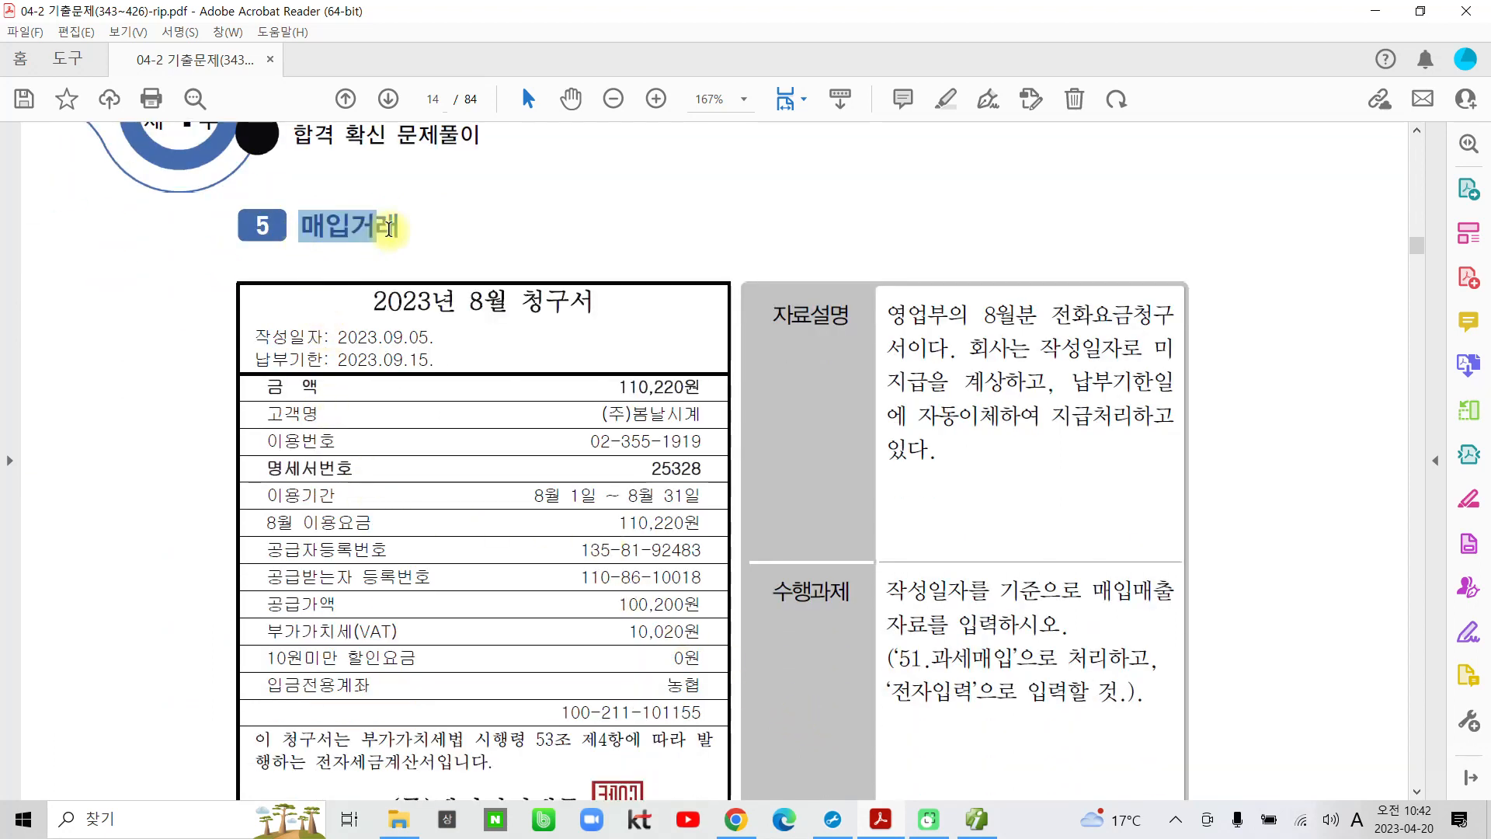
click(405, 146)
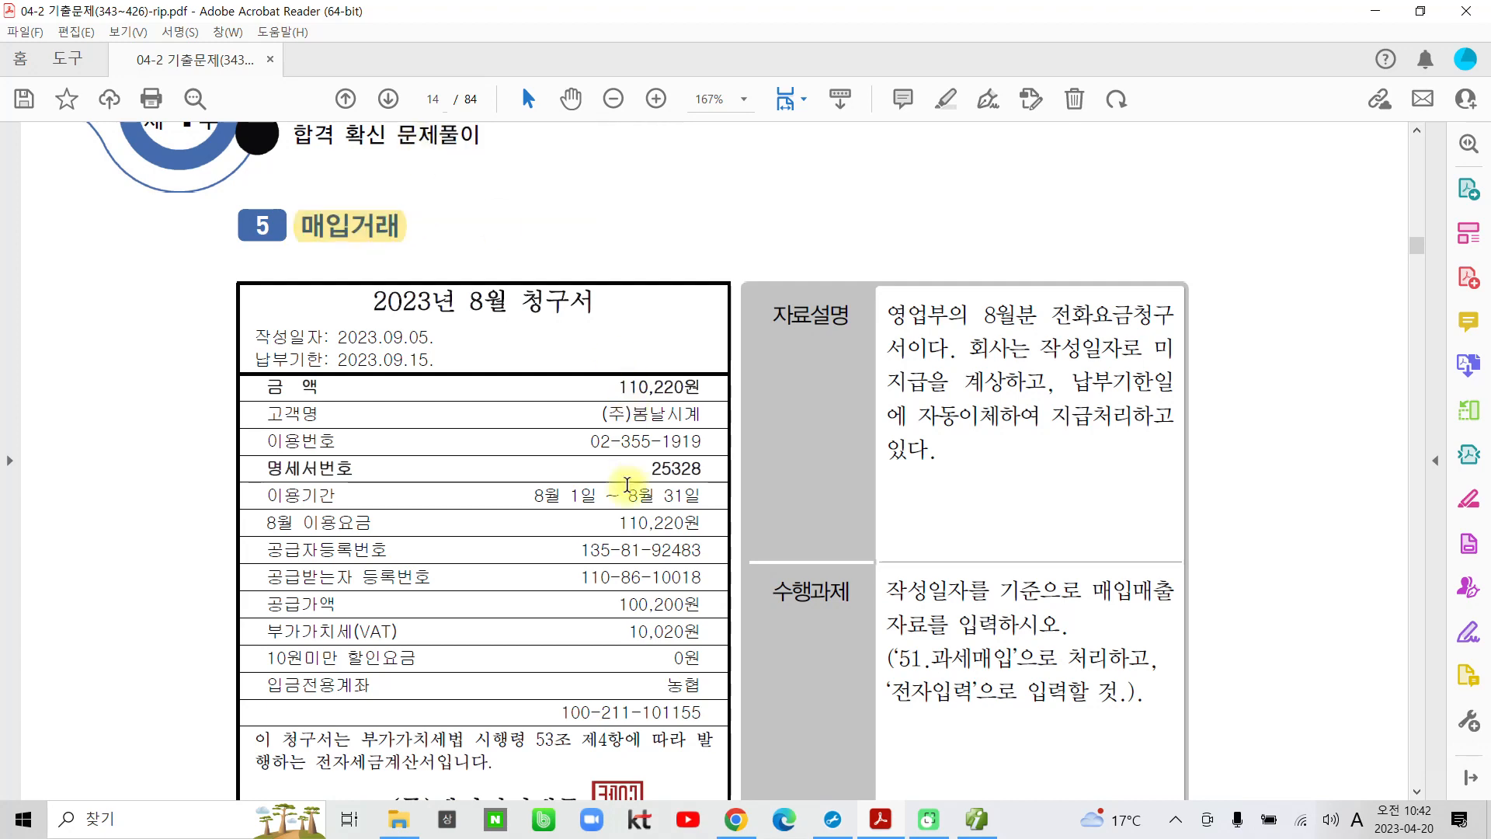
Highlight '작성일자로 미지급을 계상하고', '51.과세매입' and the 전자세금계산서 sentence at the end of the August bill.
scroll(628, 485, down, 3)
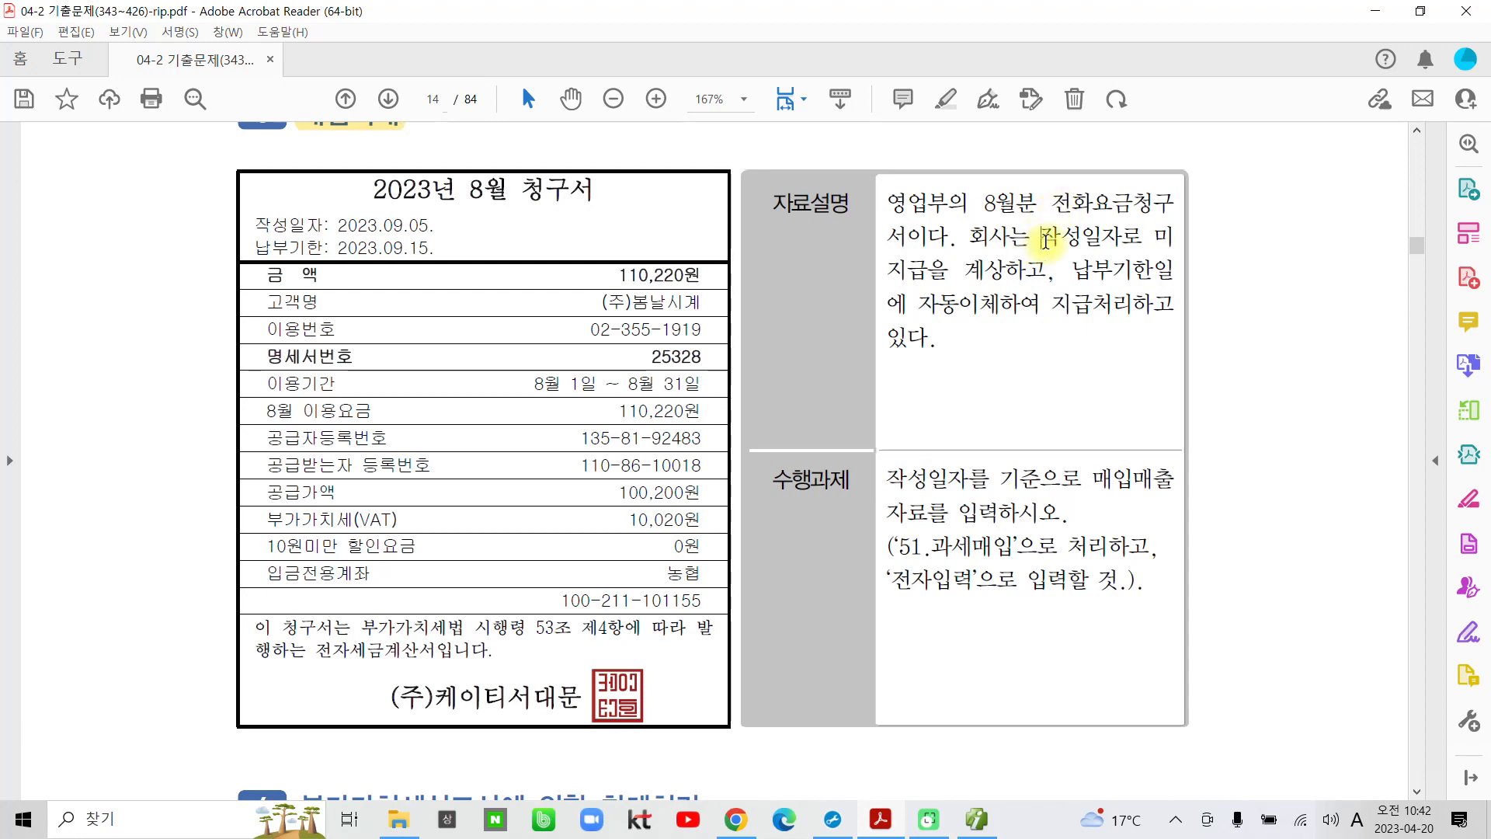
mouse_move(1046, 241)
mouse_down()
mouse_move(1166, 238)
mouse_move(1004, 268)
mouse_move(1046, 268)
mouse_up()
click(1061, 159)
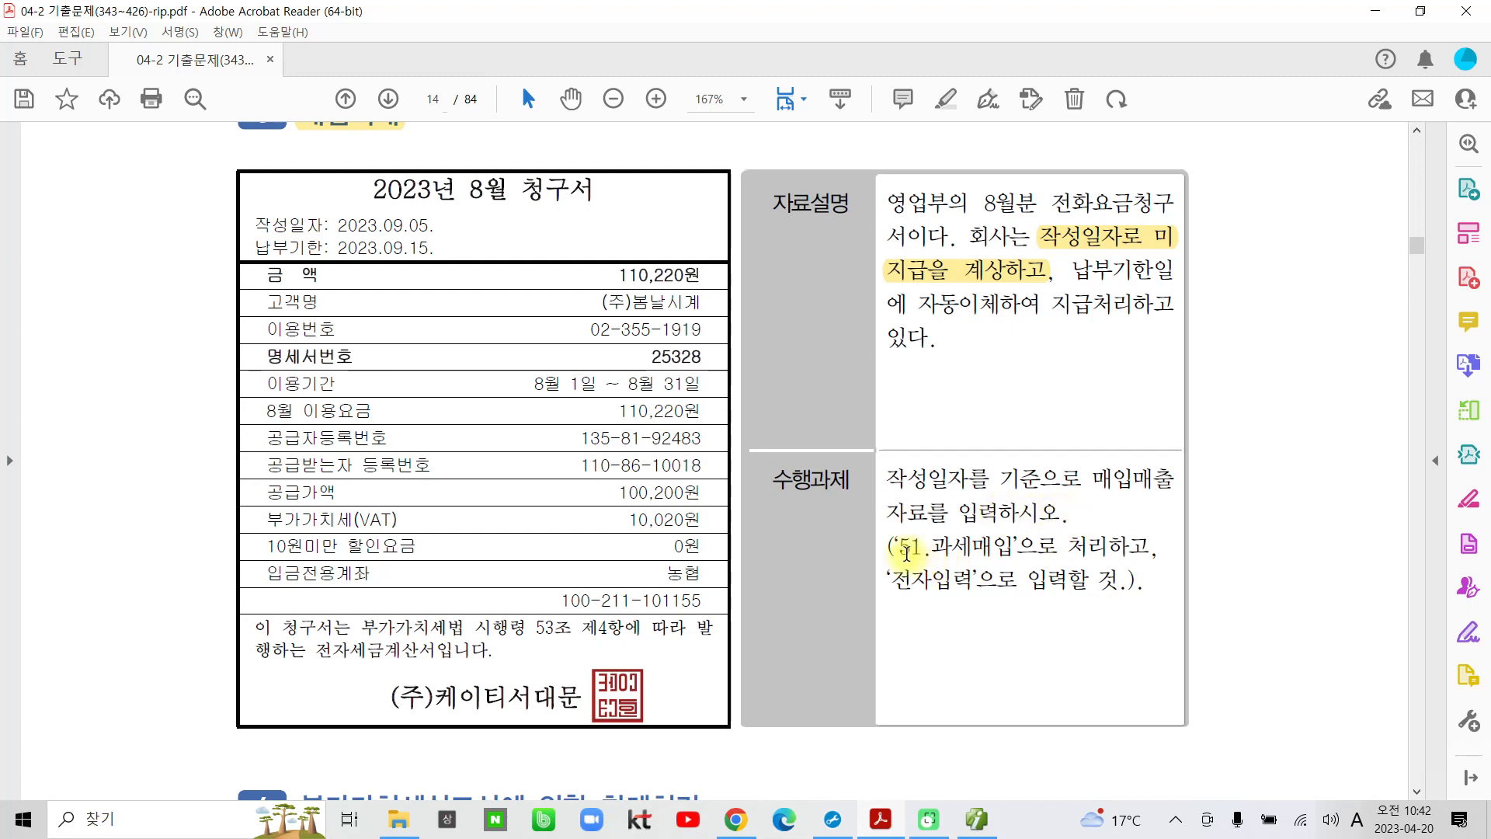
drag(896, 547, 1006, 546)
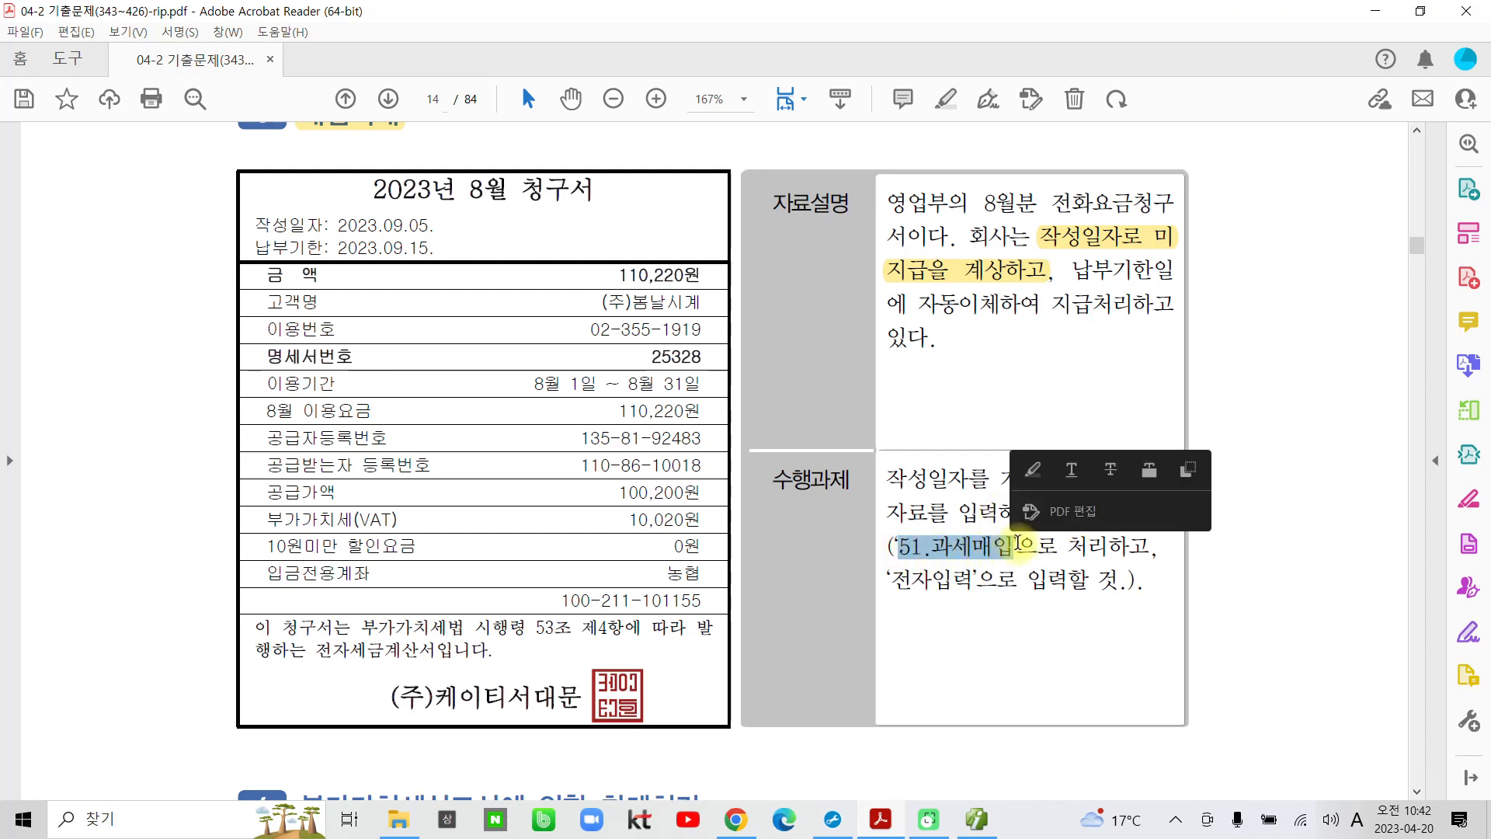
click(1039, 488)
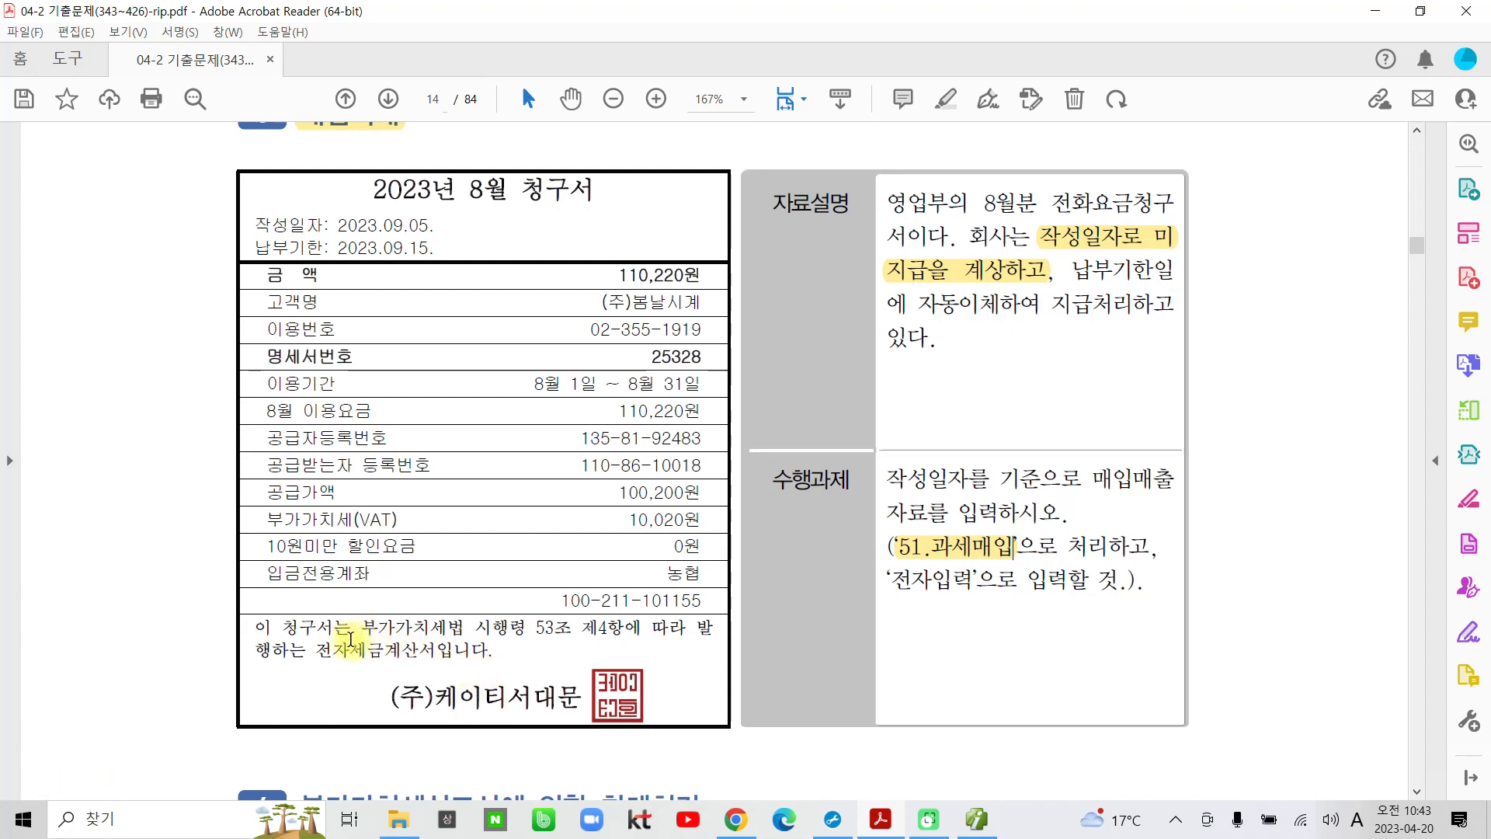
drag(259, 629, 425, 654)
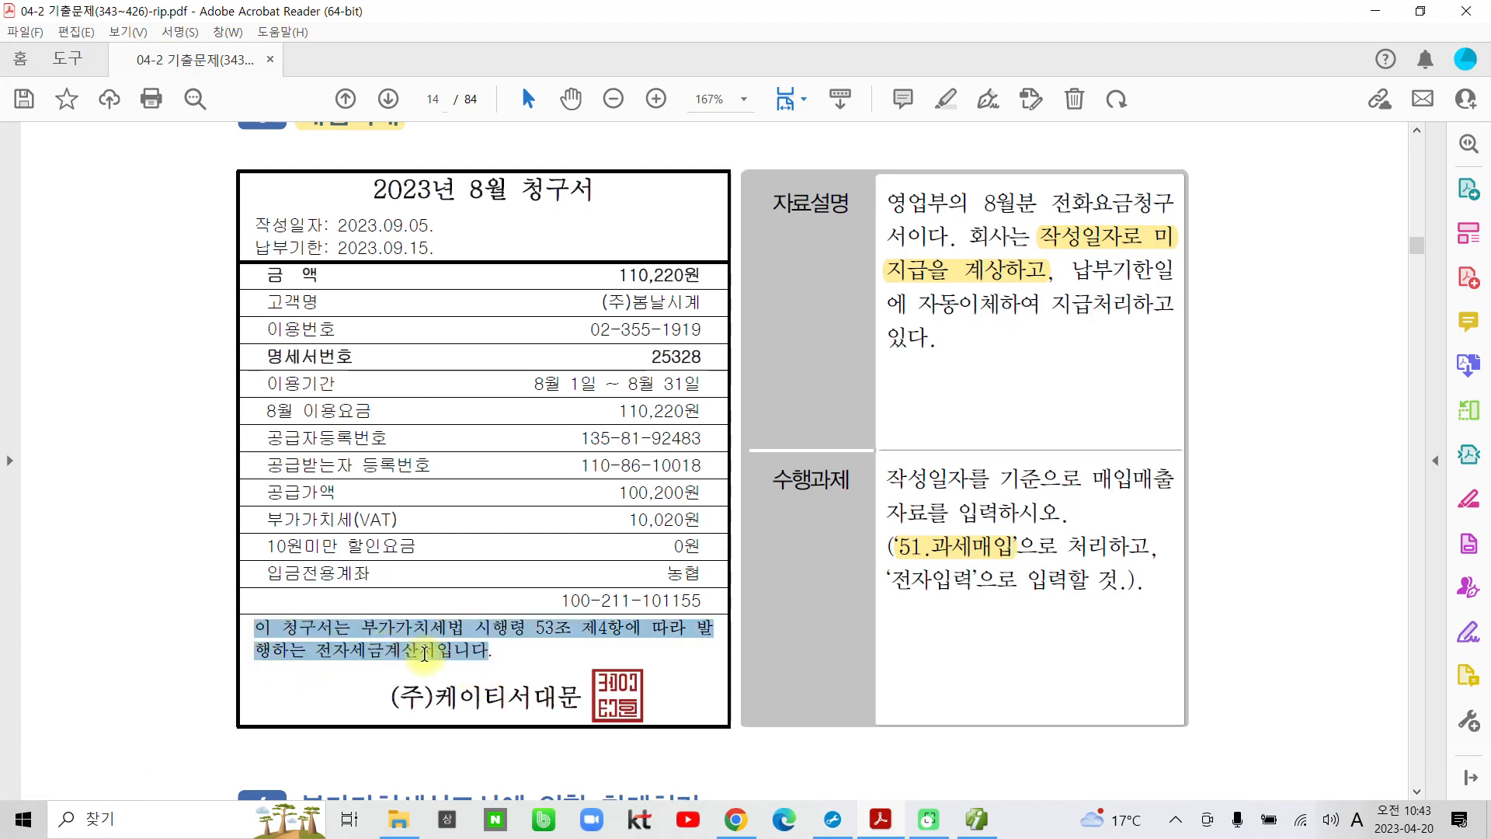
click(505, 557)
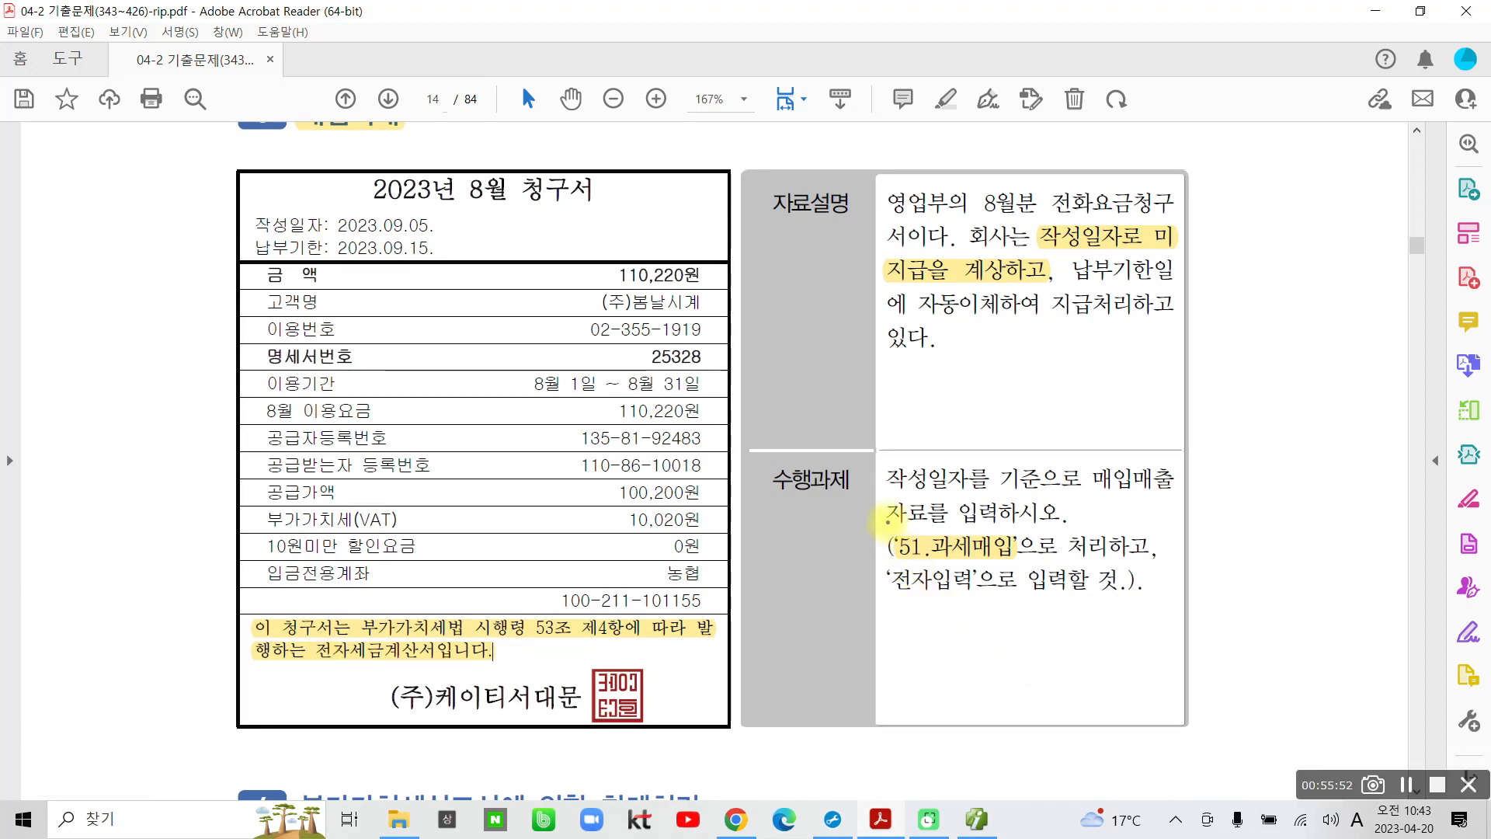
Draw a blue box and a cross over '51.과세매입' and circle '전자세금계산서' in the bill's closing sentence.
drag(884, 534, 1020, 565)
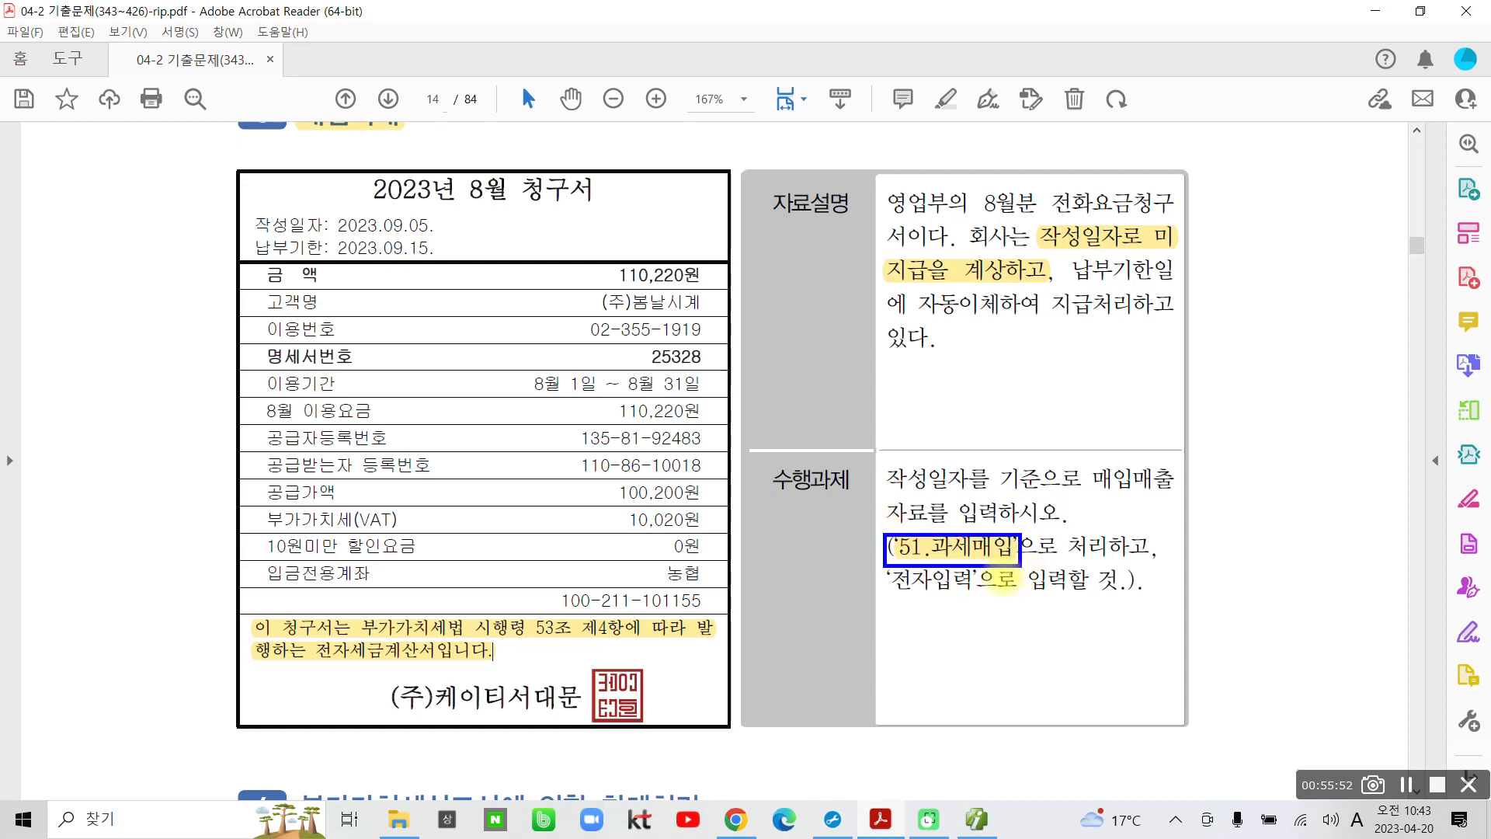
mouse_move(978, 528)
mouse_down()
mouse_move(919, 561)
mouse_move(974, 560)
mouse_up()
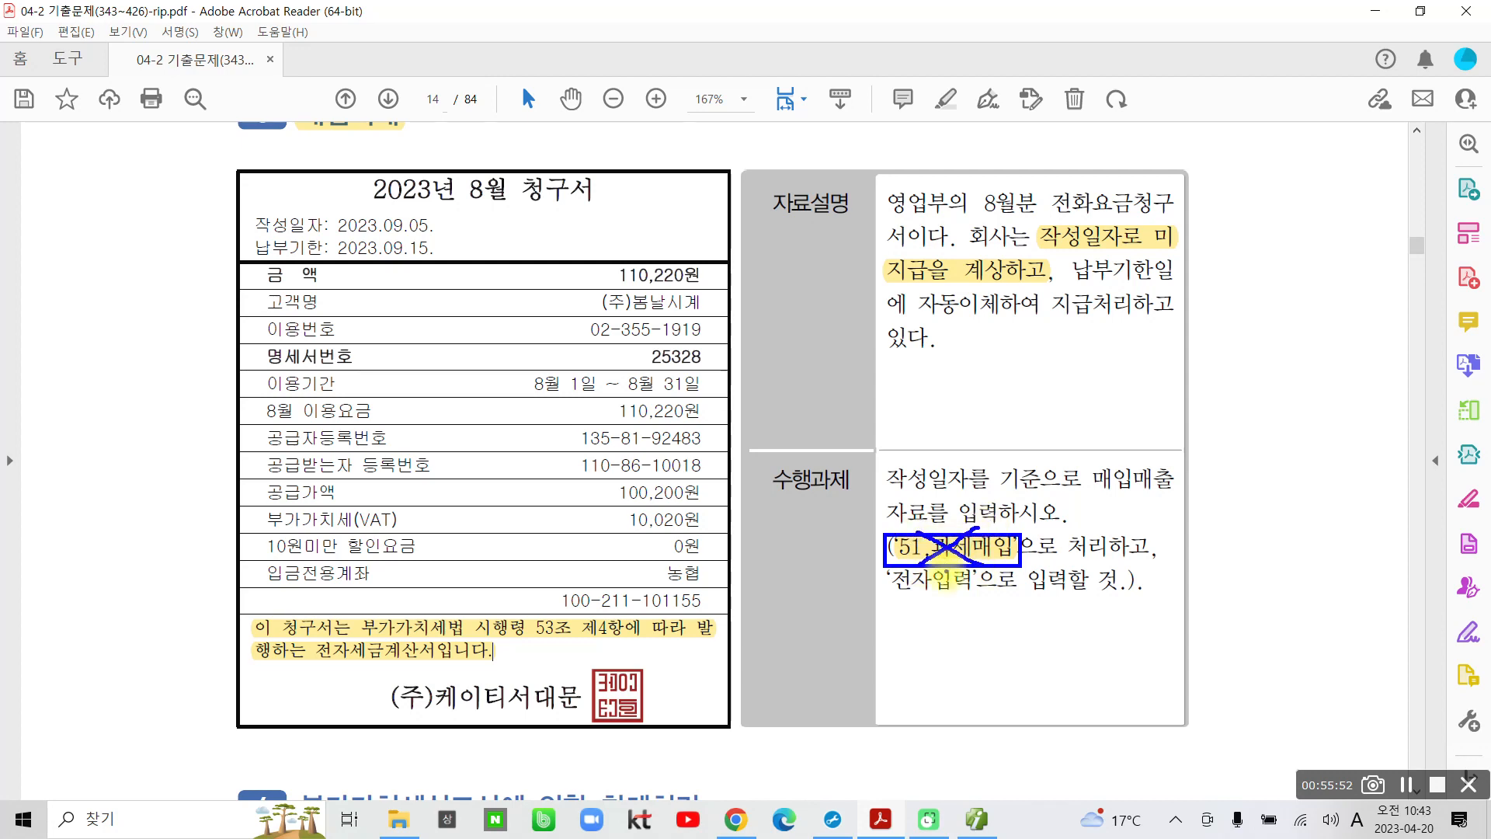
mouse_move(421, 654)
mouse_down()
mouse_move(362, 629)
mouse_move(412, 684)
mouse_up()
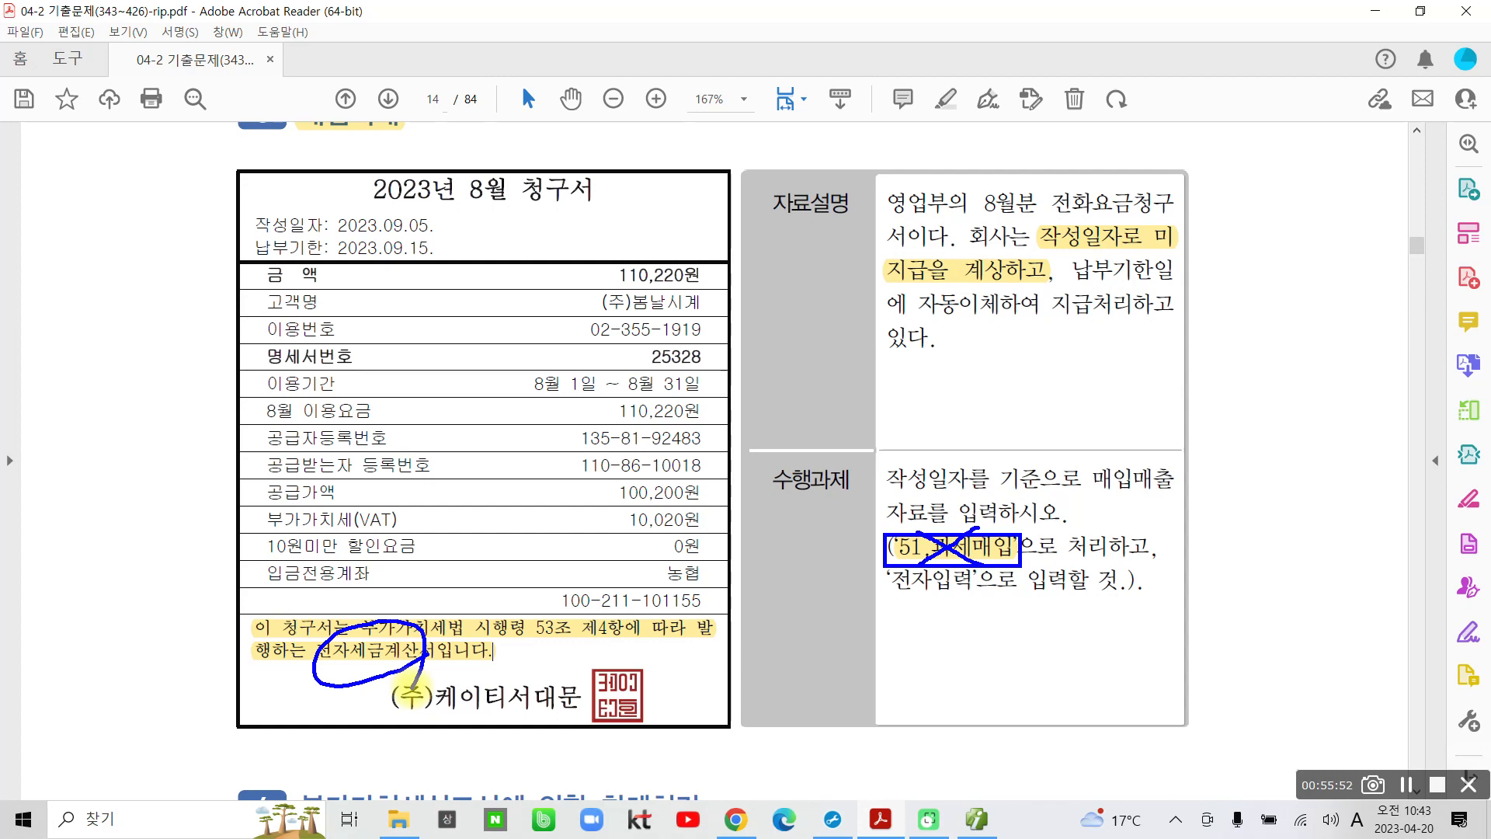
Handwrite a large 51 in the blank margin beside the August bill and circle it.
mouse_move(130, 203)
mouse_down()
mouse_move(122, 314)
mouse_move(87, 348)
mouse_up()
drag(73, 268, 122, 270)
drag(174, 230, 145, 350)
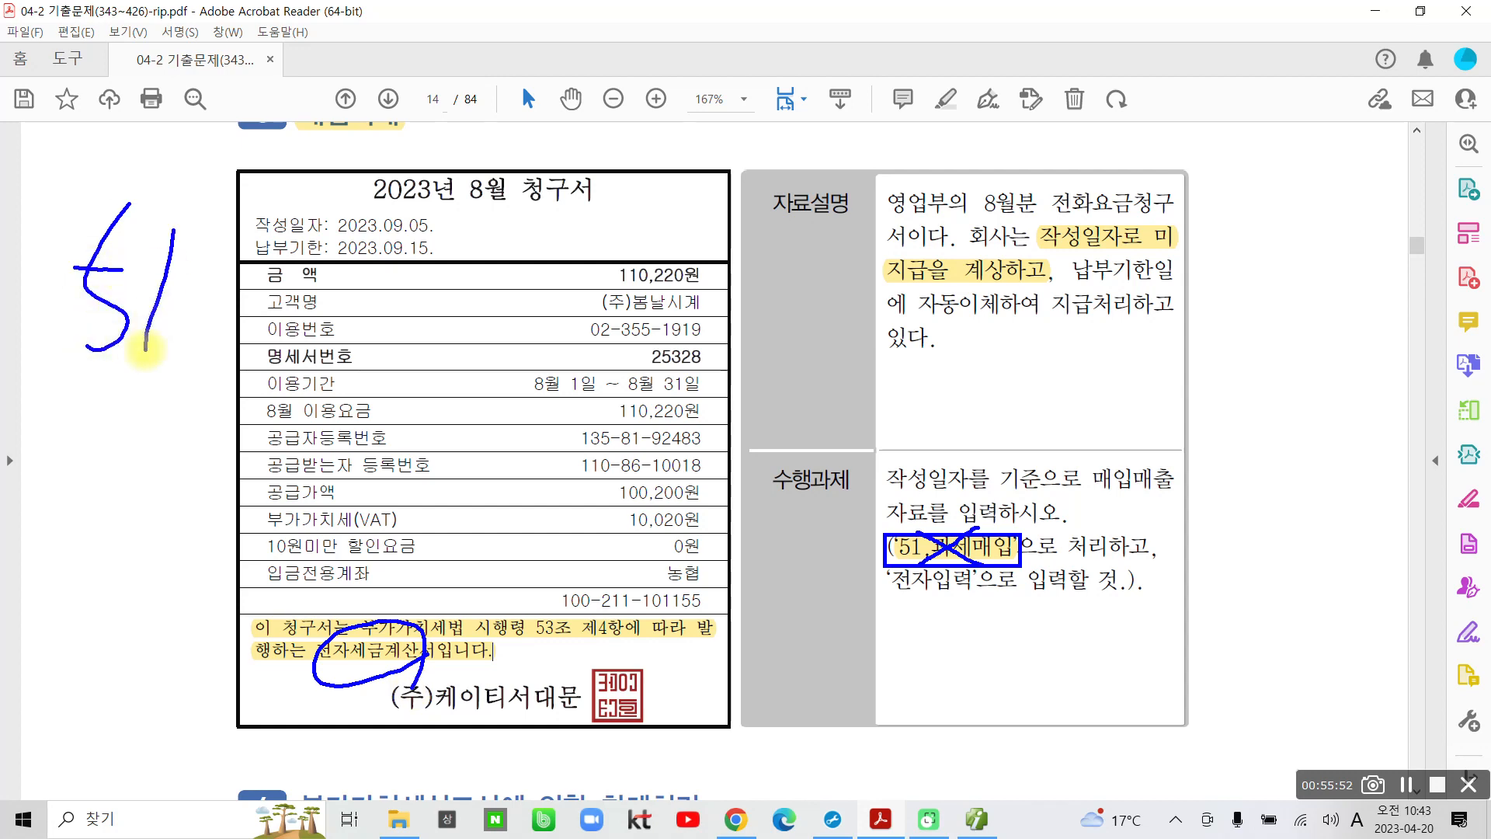
drag(152, 420, 84, 204)
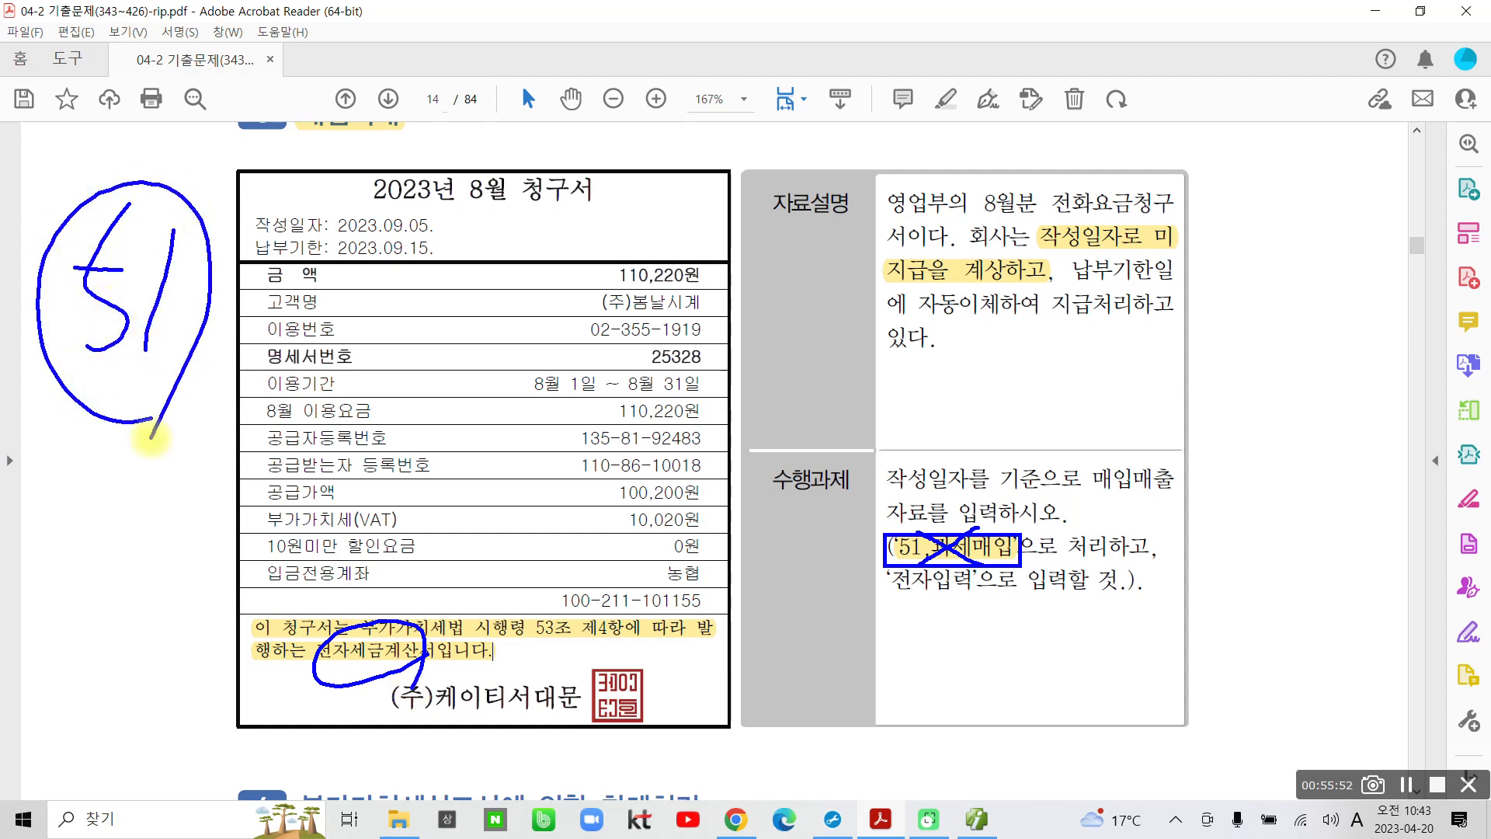
Circle '51.과세매입' and the bill's 작성일자, underline '지급을 계상하고', and clear all pen marks from the page.
mouse_move(1010, 548)
mouse_down()
mouse_move(901, 579)
mouse_move(984, 614)
mouse_up()
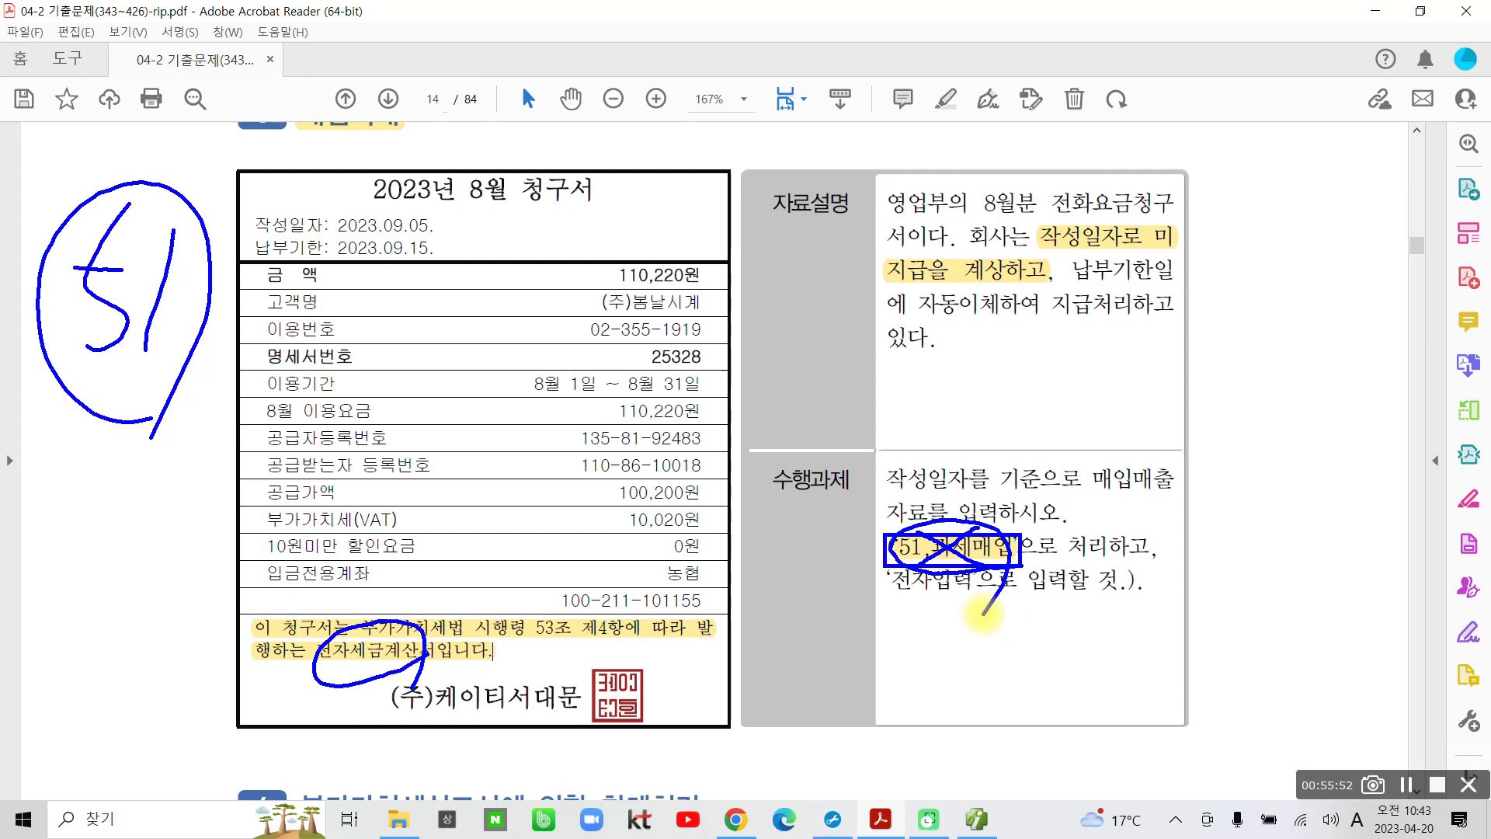
mouse_move(262, 194)
mouse_down()
mouse_move(364, 250)
mouse_move(466, 222)
mouse_move(261, 209)
mouse_up()
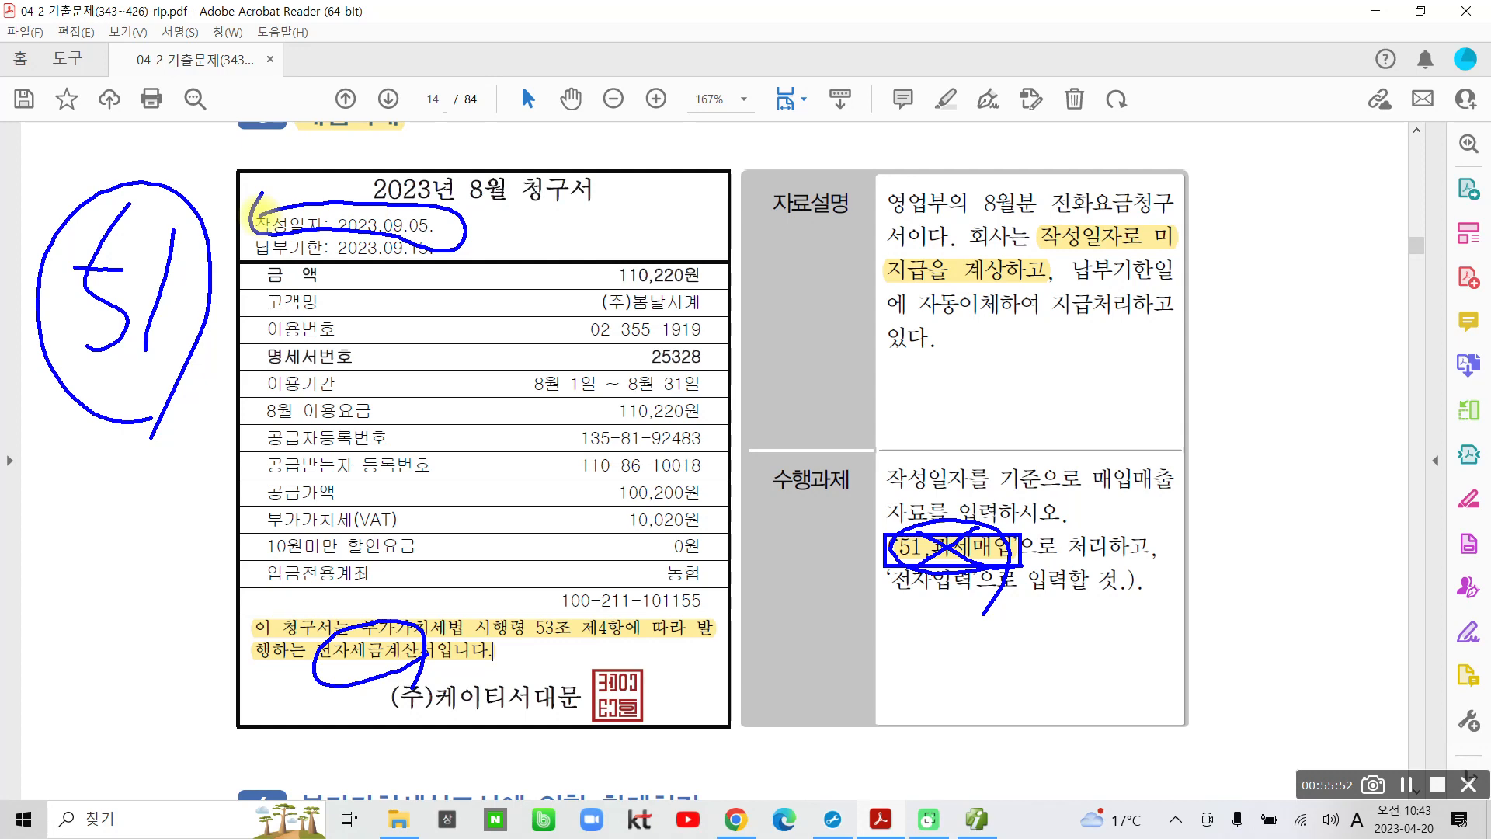
drag(905, 276, 1033, 268)
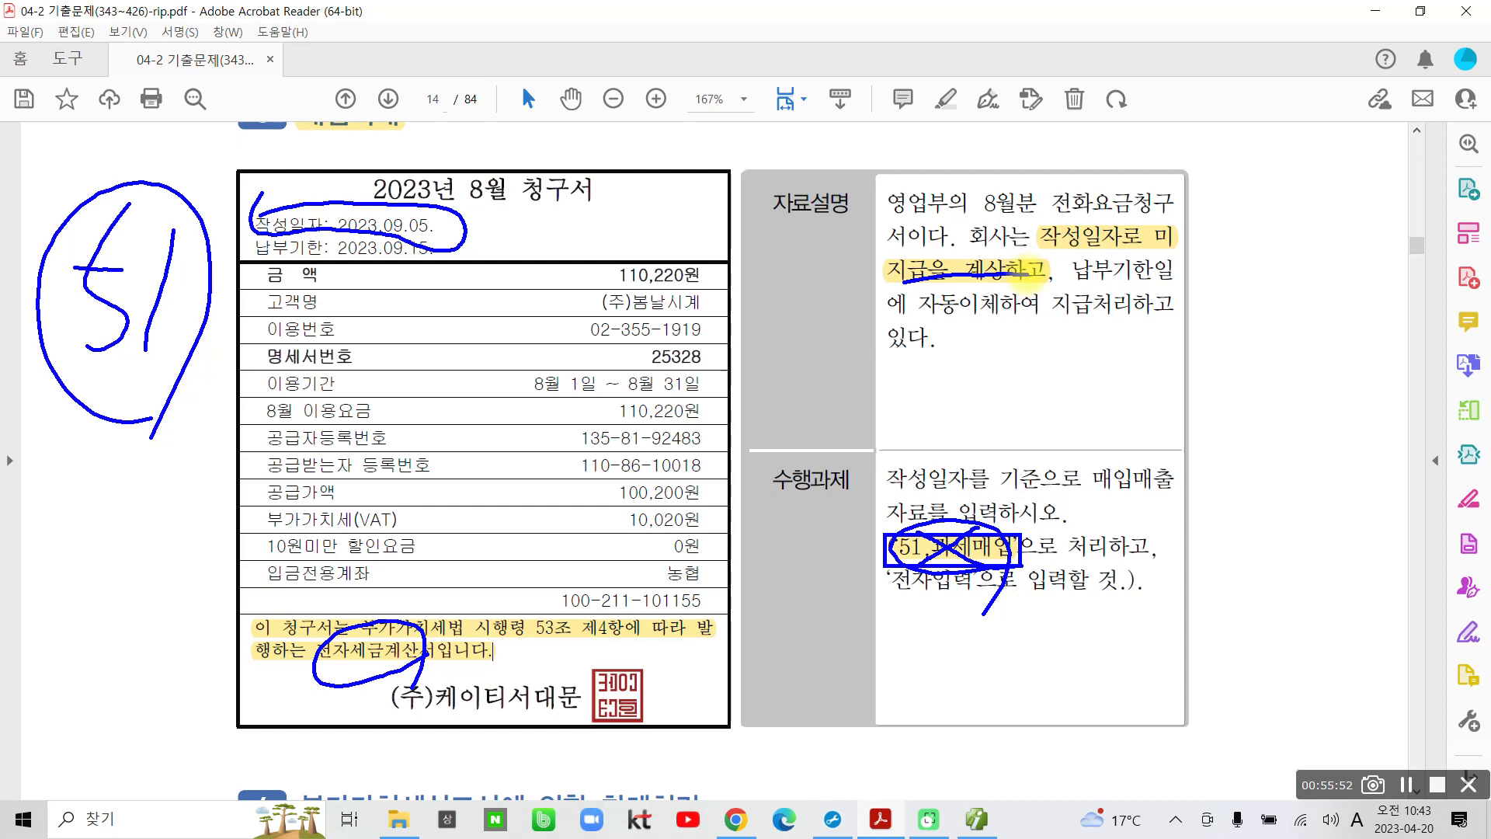
key(Escape)
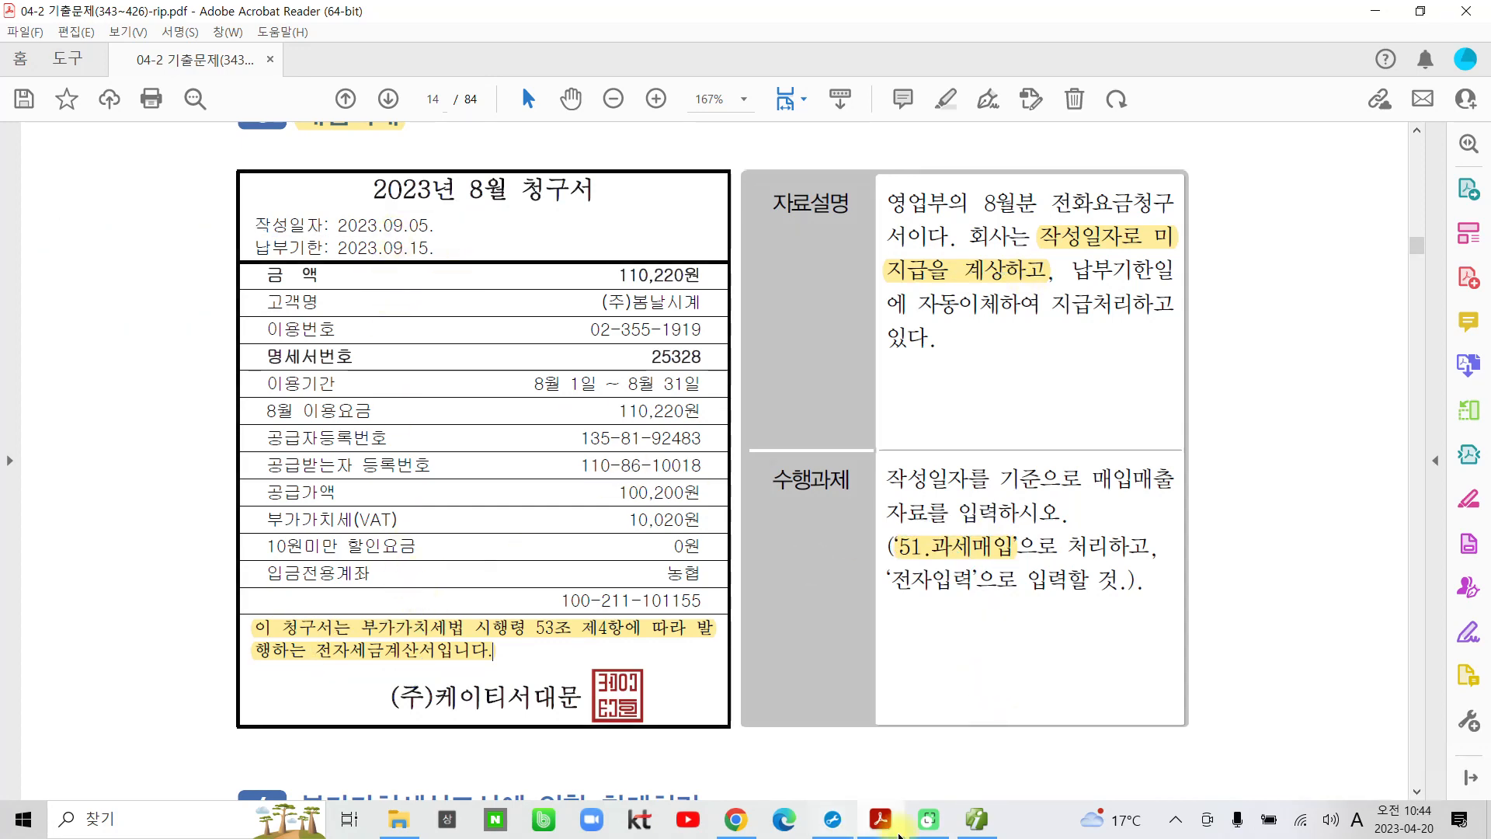
Switch to the accounting program and open the 매입매출전표입력 for September 5 (09월 05일).
click(894, 821)
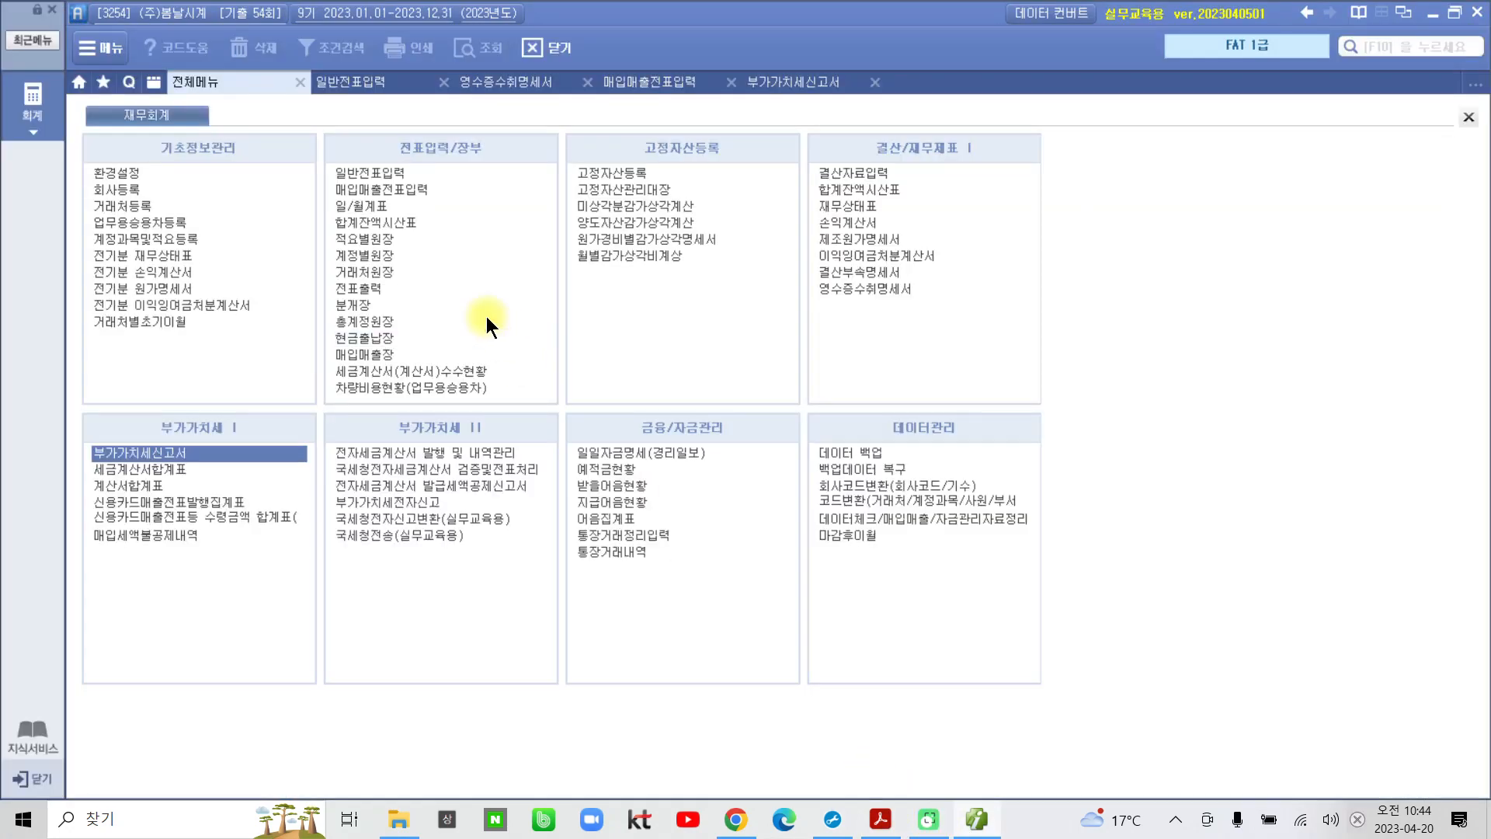
click(641, 82)
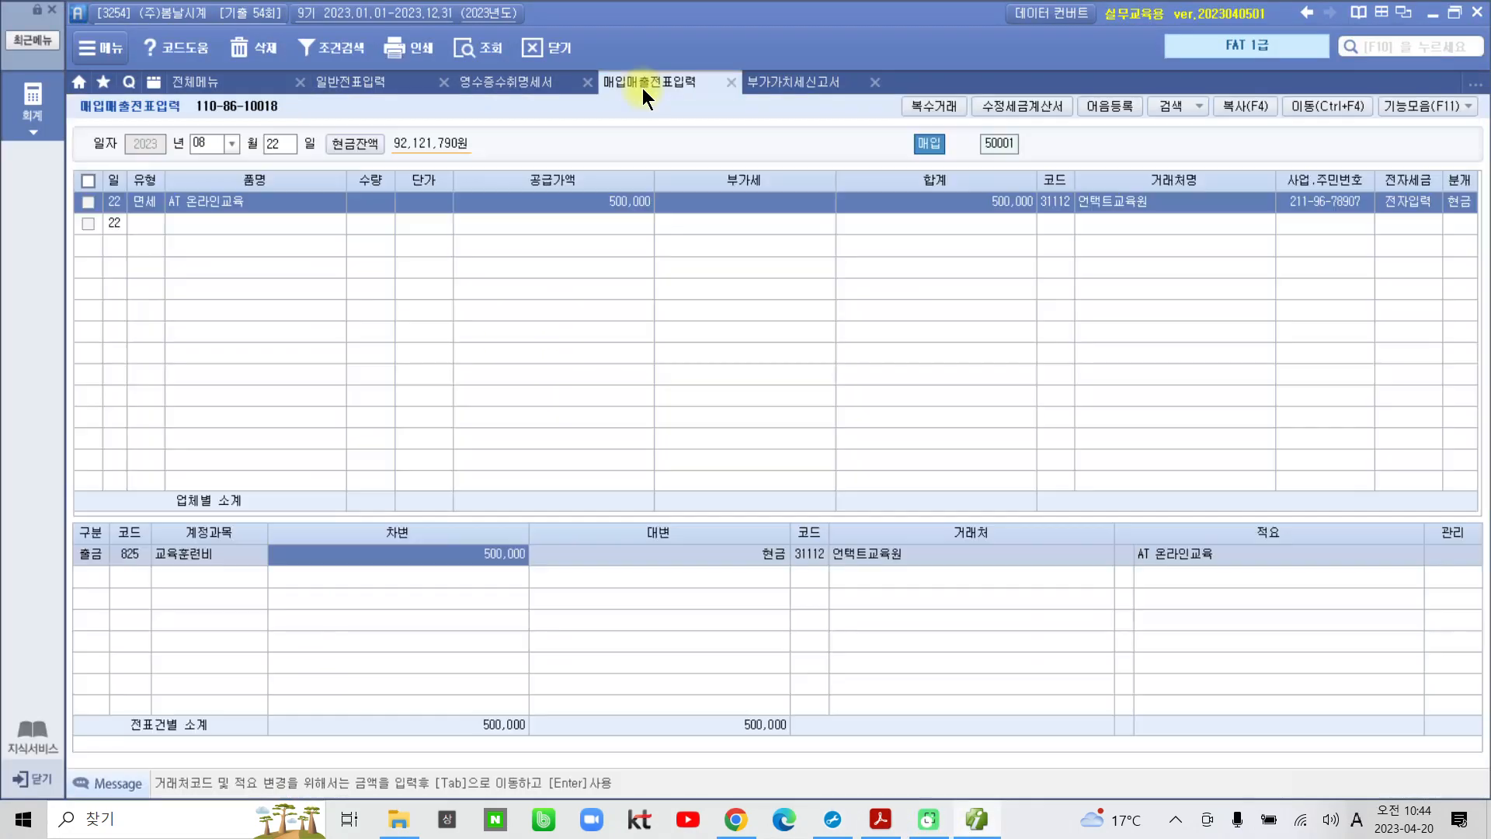
click(231, 143)
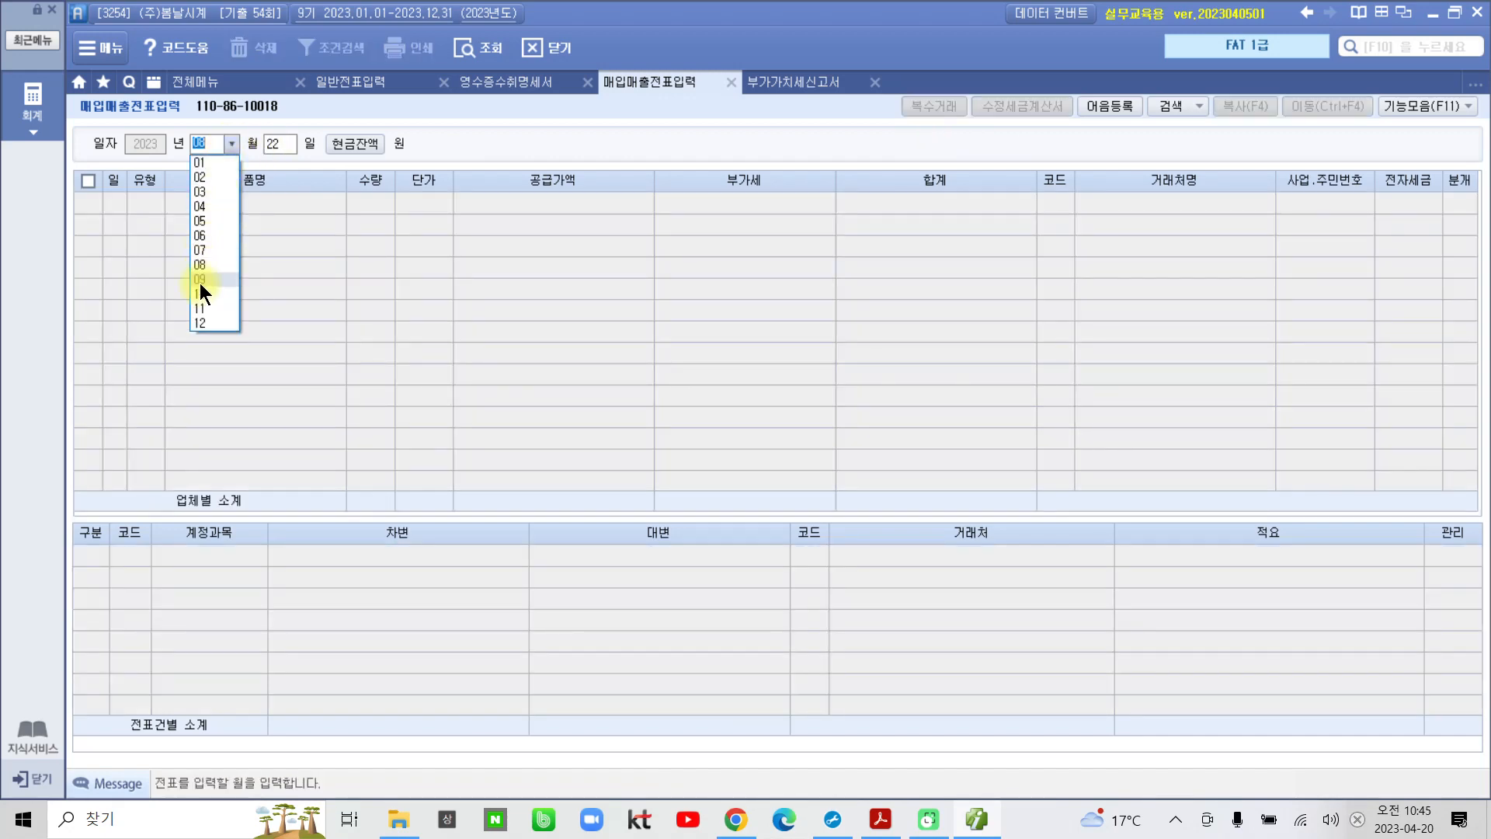
click(201, 281)
text(05)
key(Return)
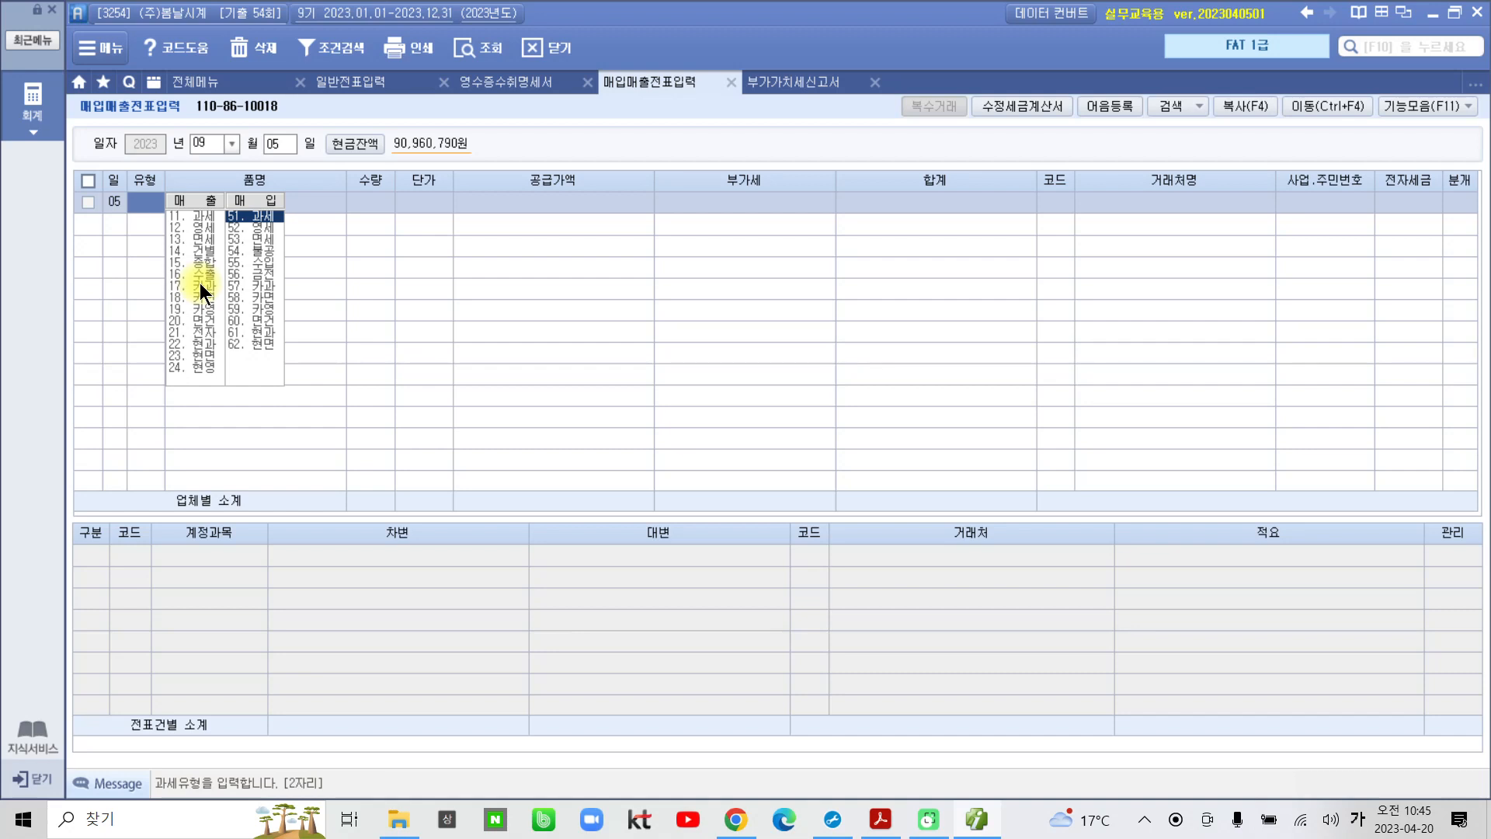
Start a purchase entry of type 51.과세 with the item name 전화요금, leaving quantity and unit price blank.
text(51)
key(Return)
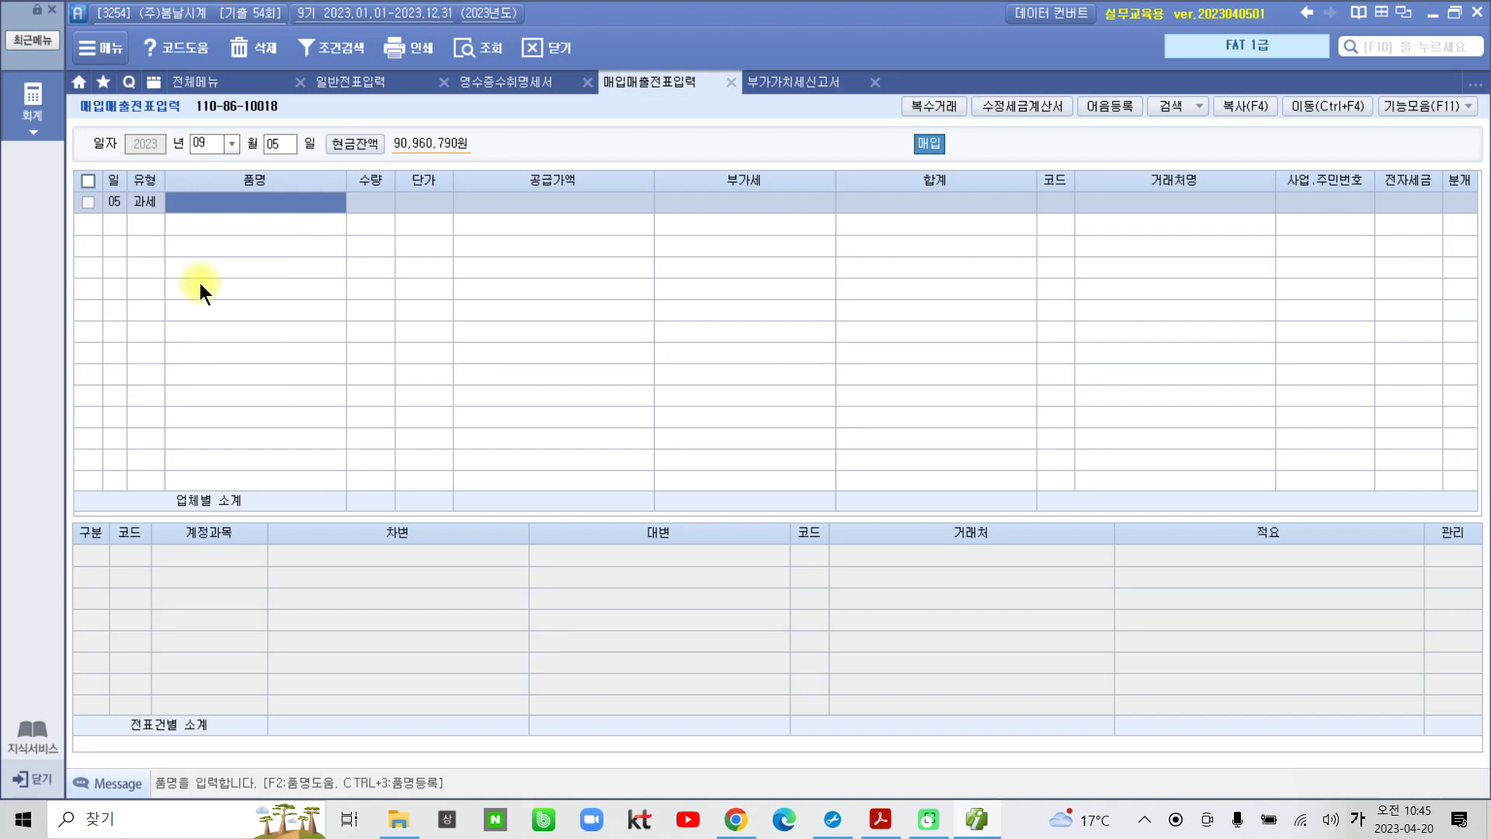
text(전화요)
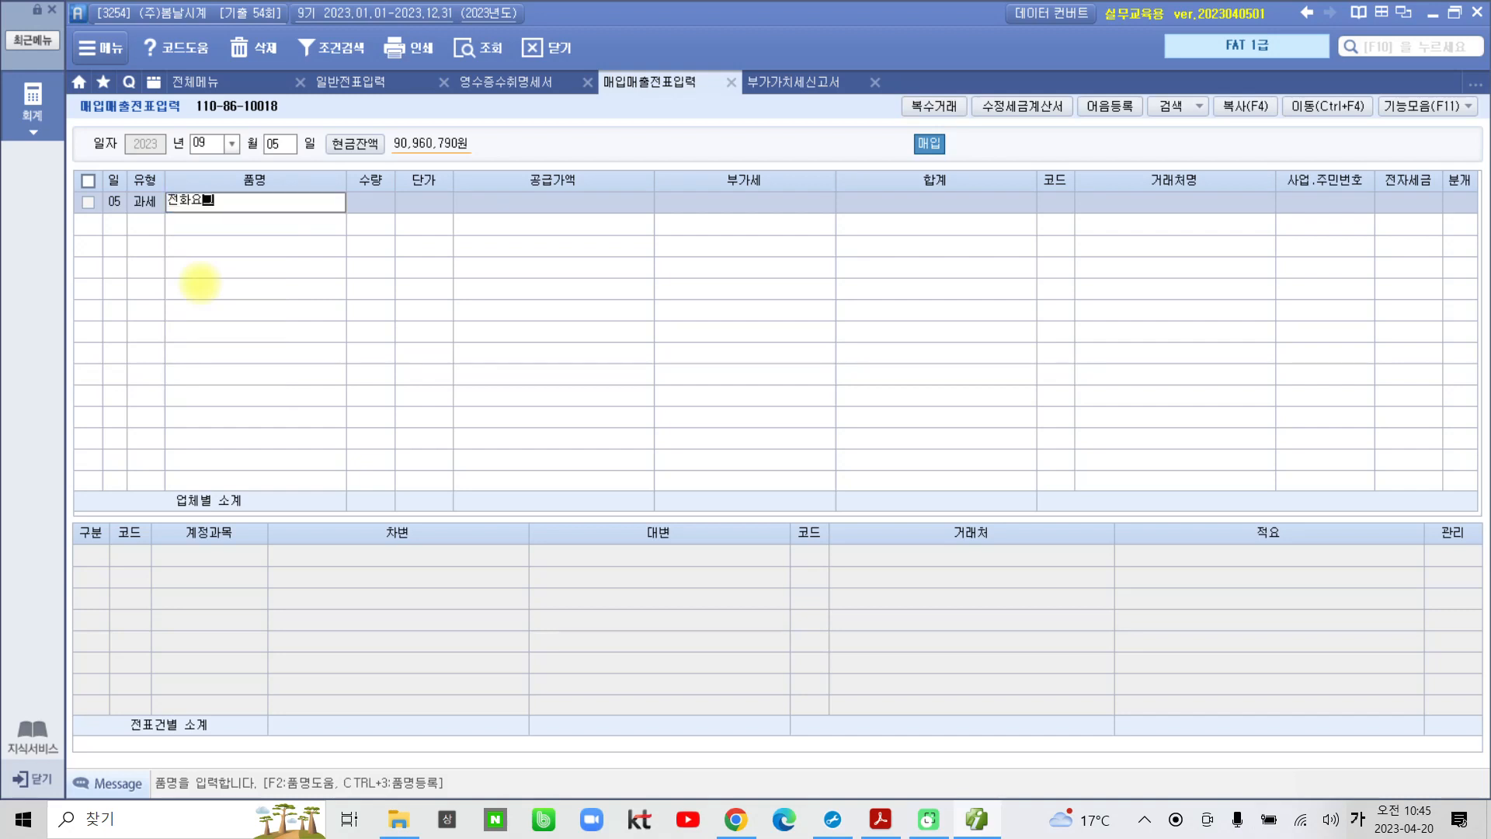
text(금)
key(Return)
key(Return)
key(Return)
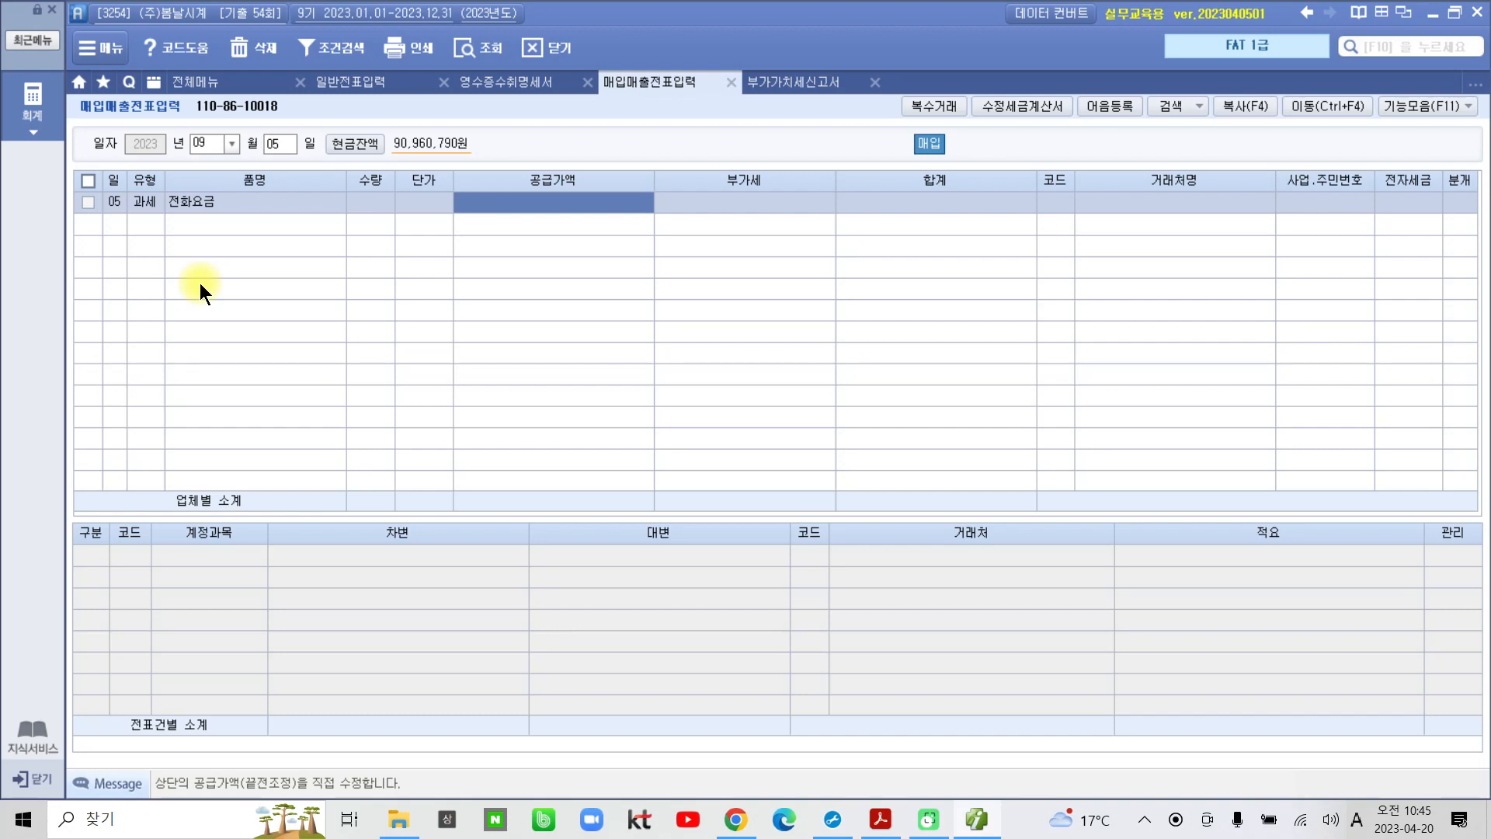
Set the 전화요금 entry's 공급가액 to 100,200 and accept the calculated 부가세.
text(100)
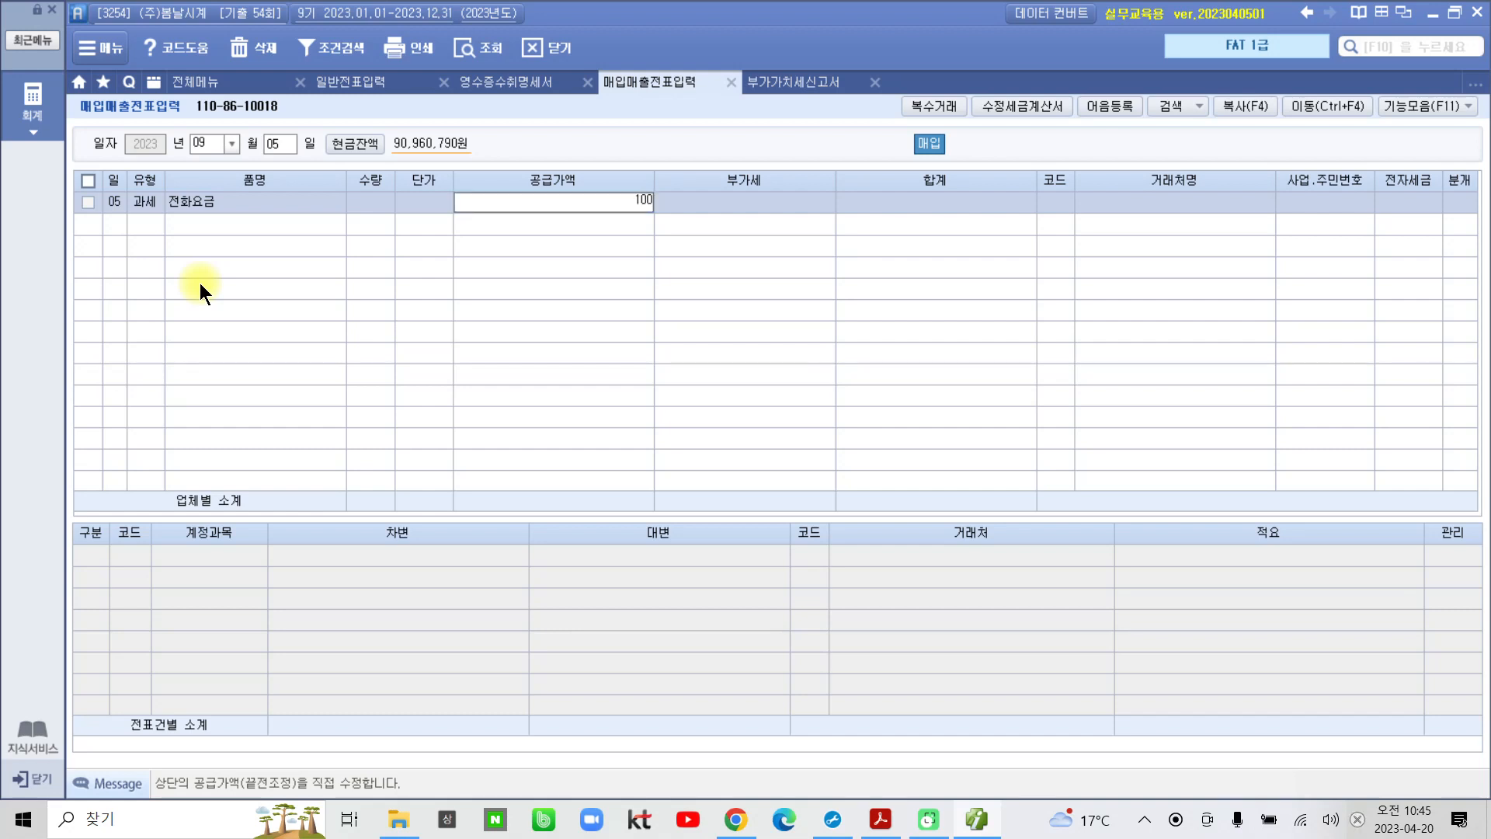
text(,200)
key(Return)
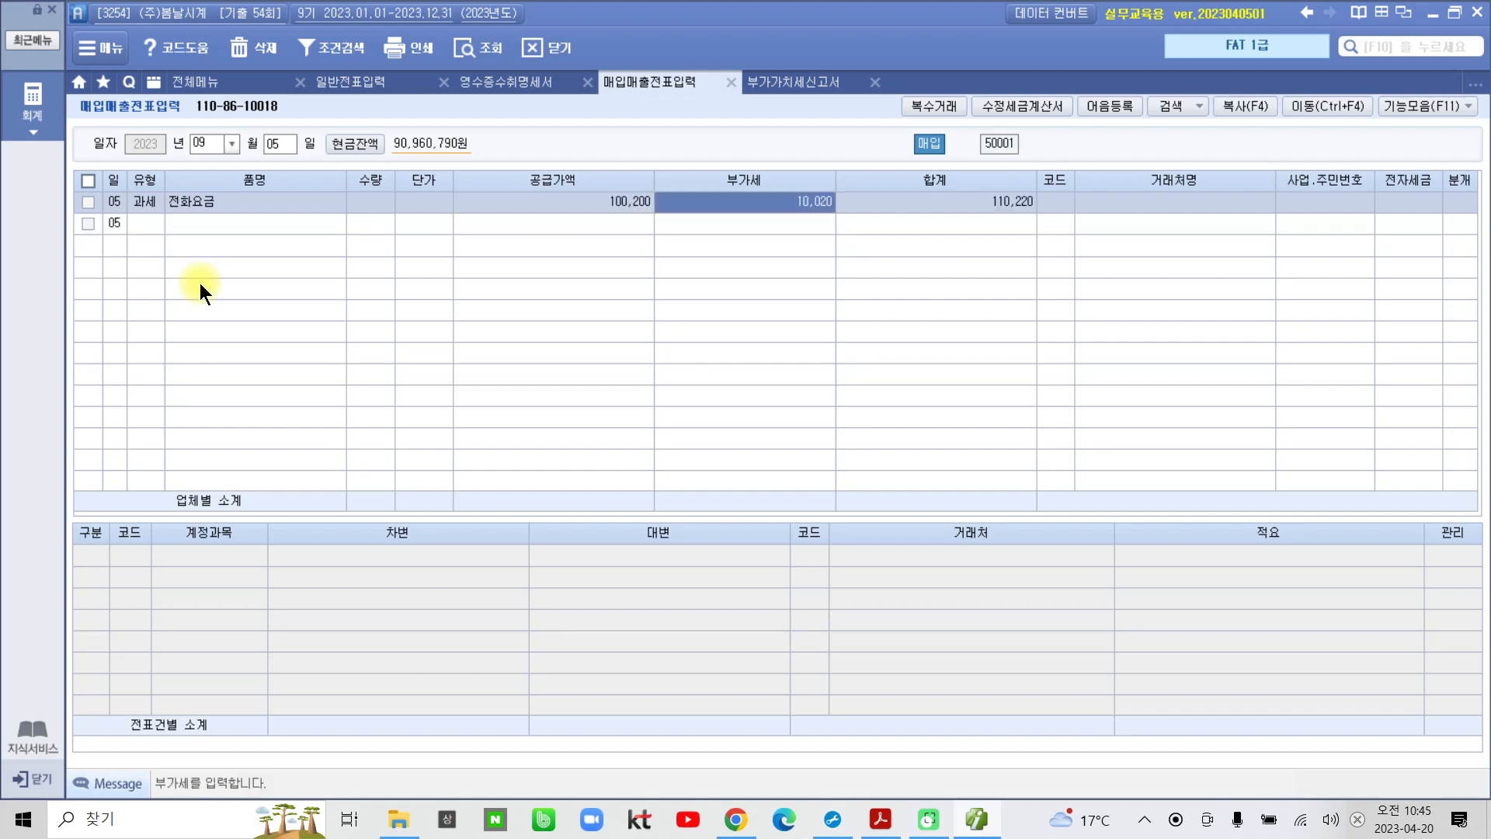
key(Return)
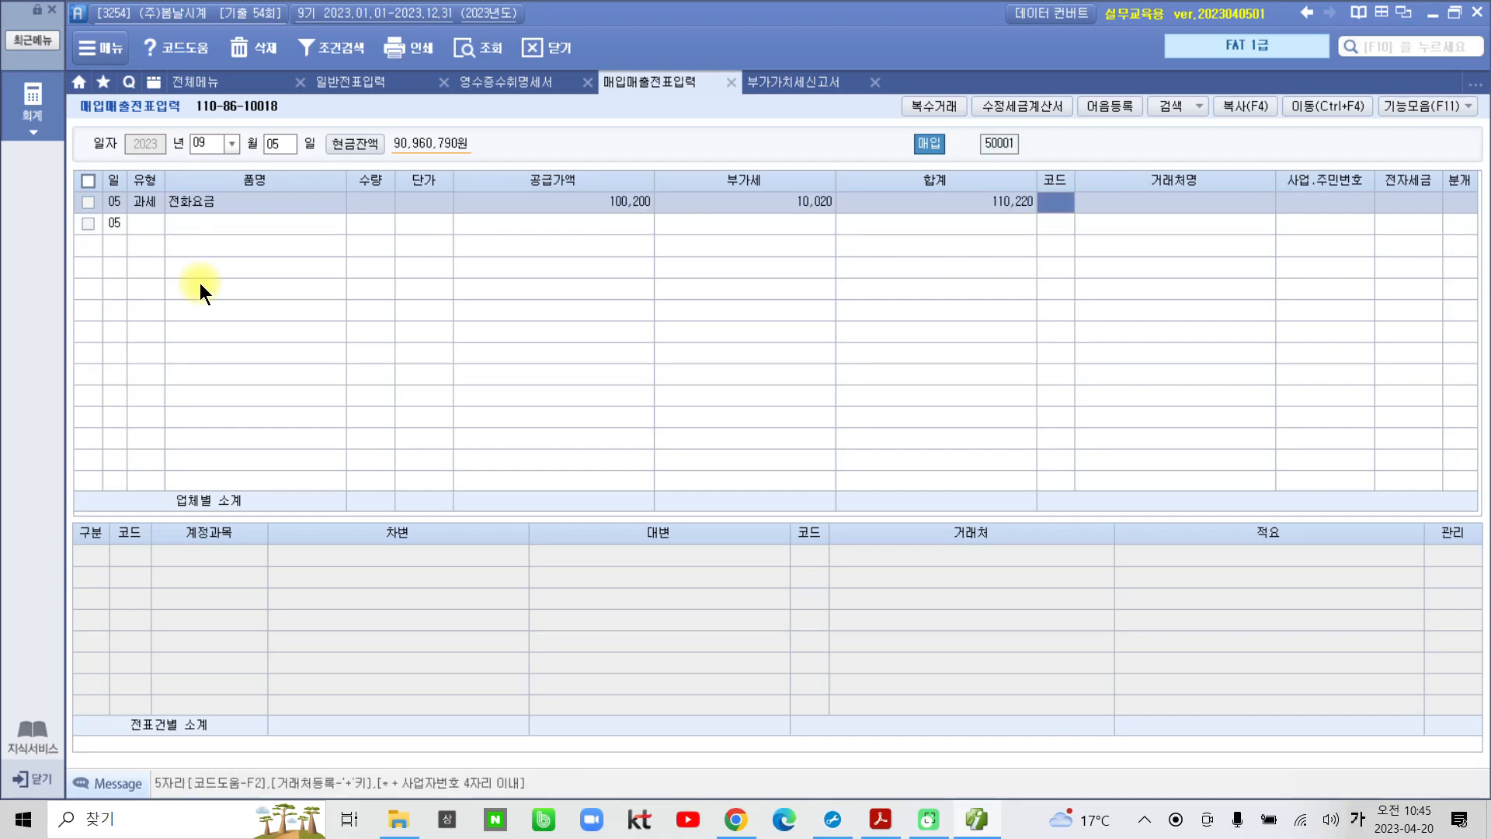
Assign (주)케이티서대문 as the entry's 거래처, mark it 전자입력 and set its 분개 to 혼합.
text(케이)
key(Return)
key(Return)
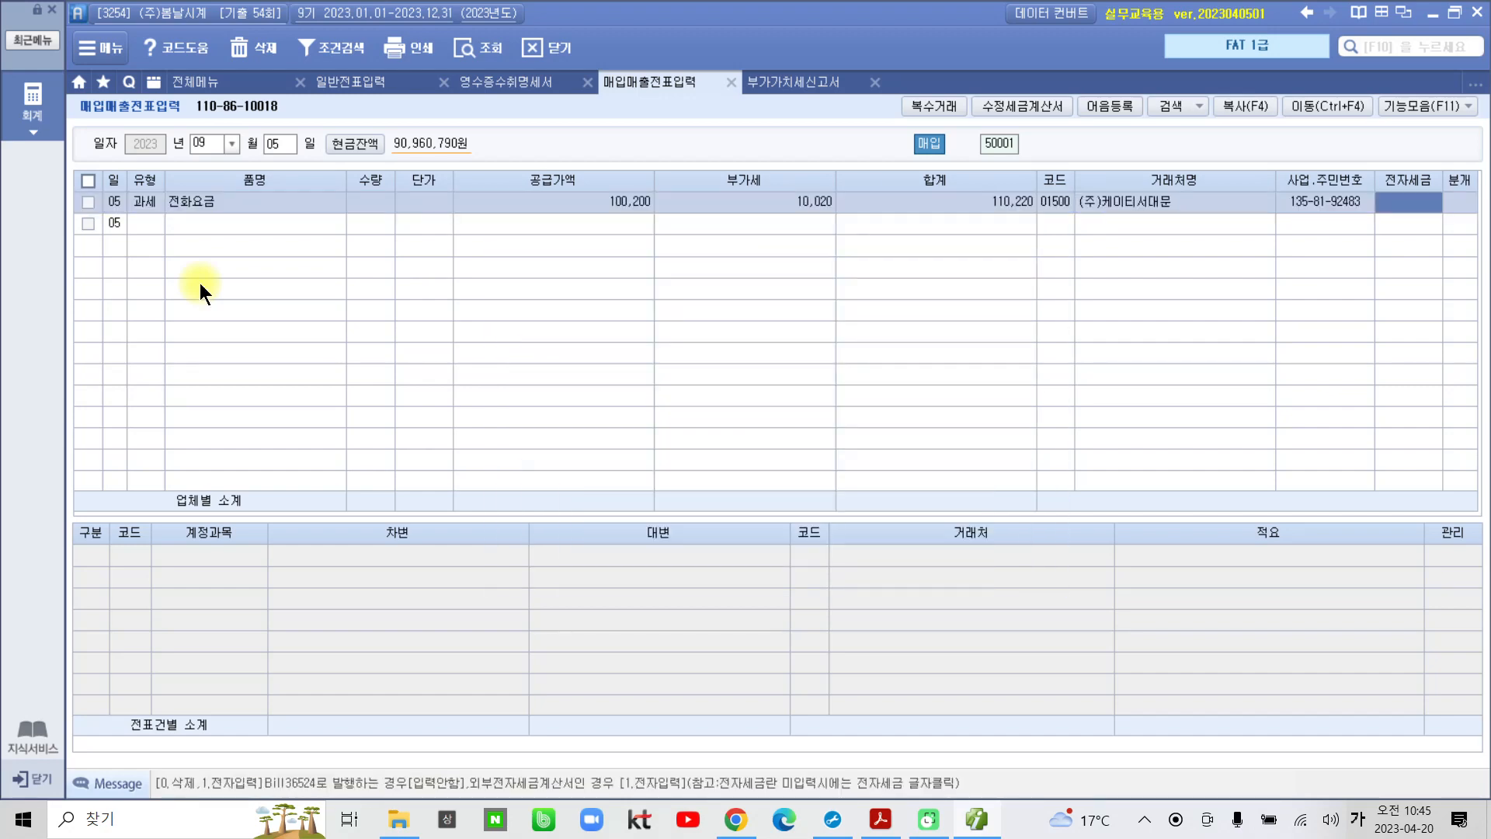
text(1)
key(Return)
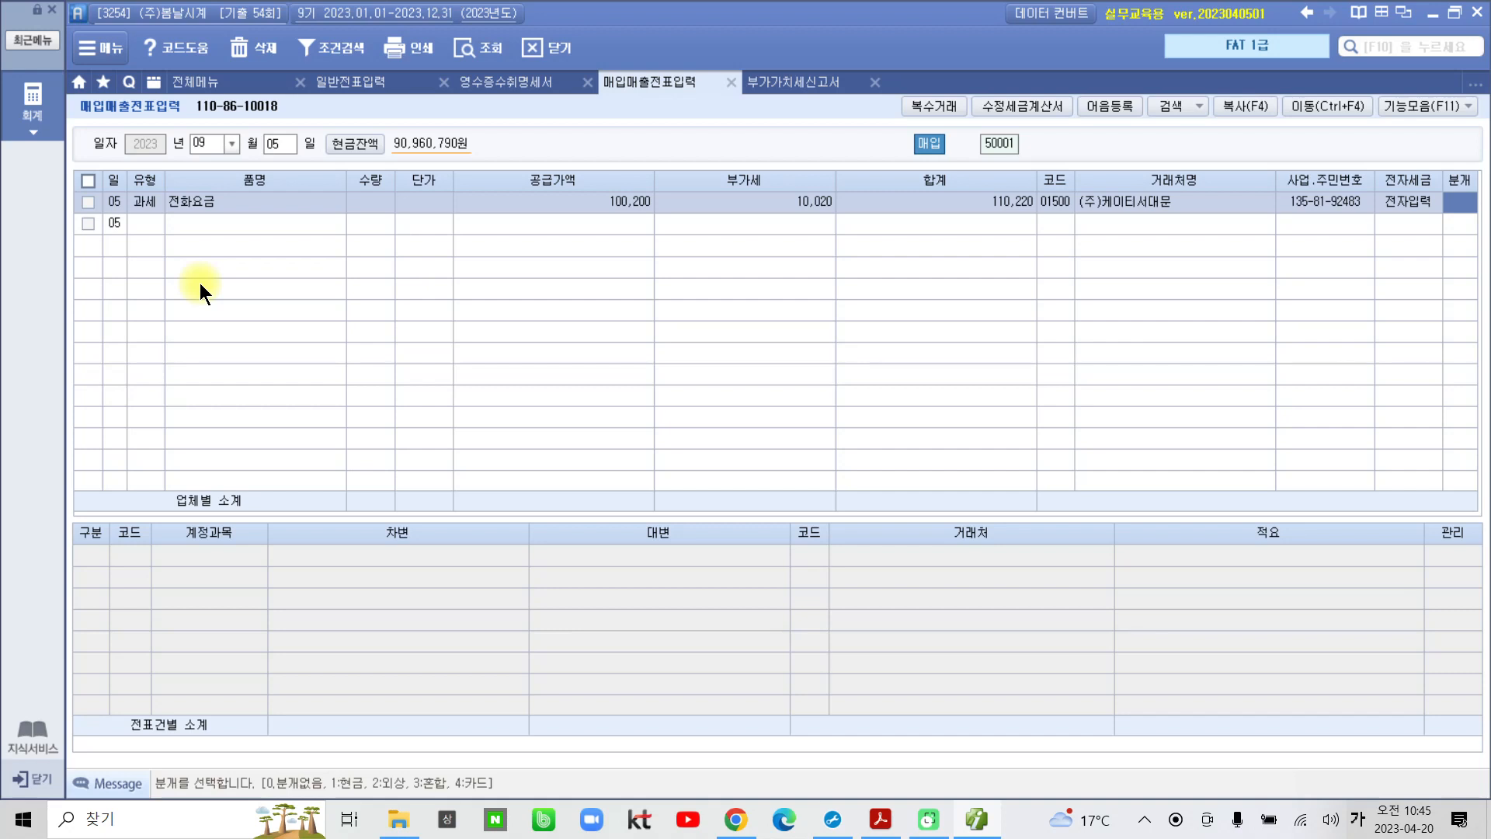
text(3)
key(Return)
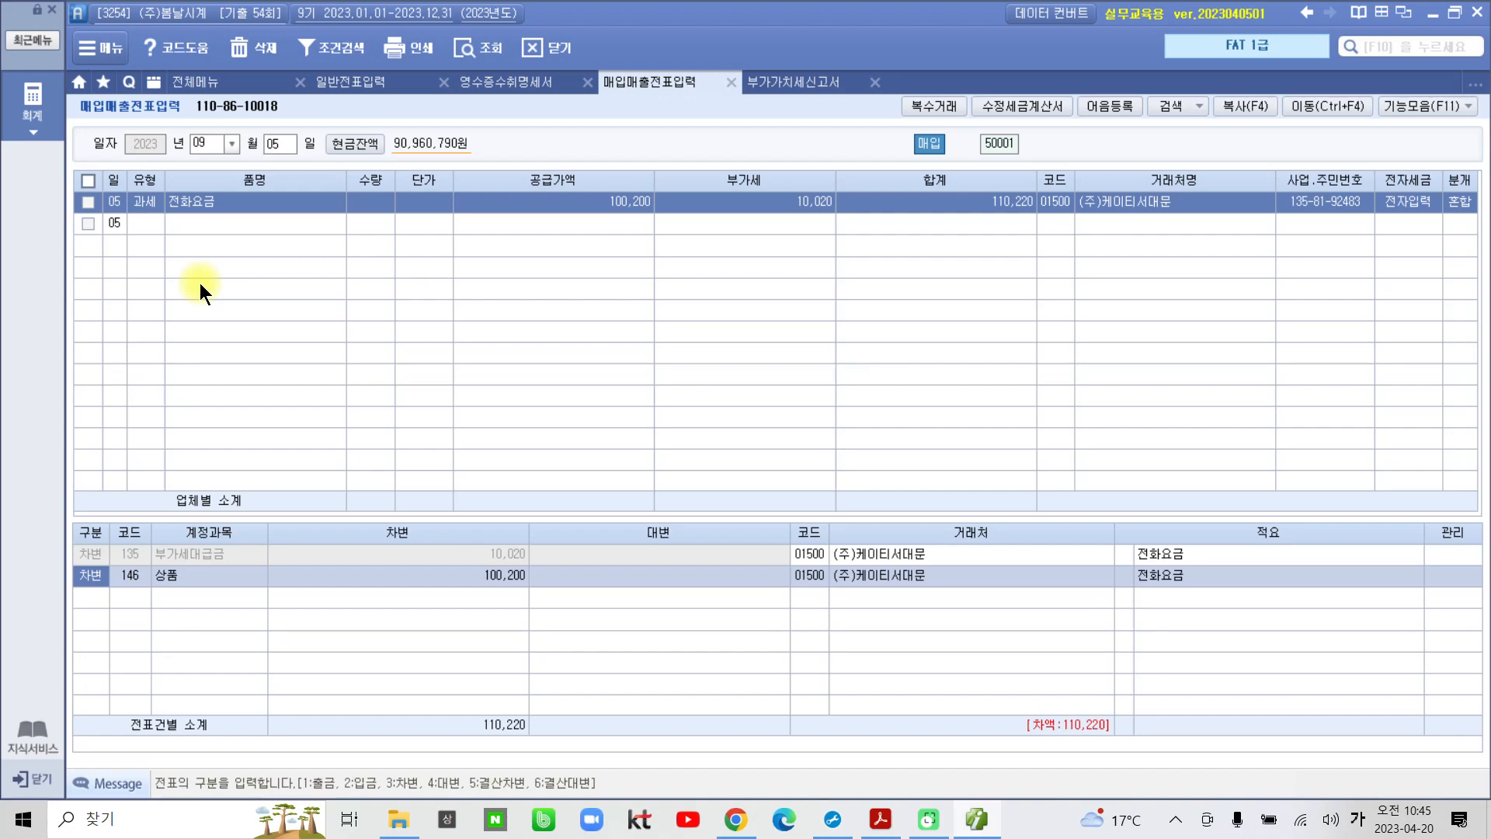
Change the account of the 100,200 debit line from 상품 to 814 통신비.
key(Return)
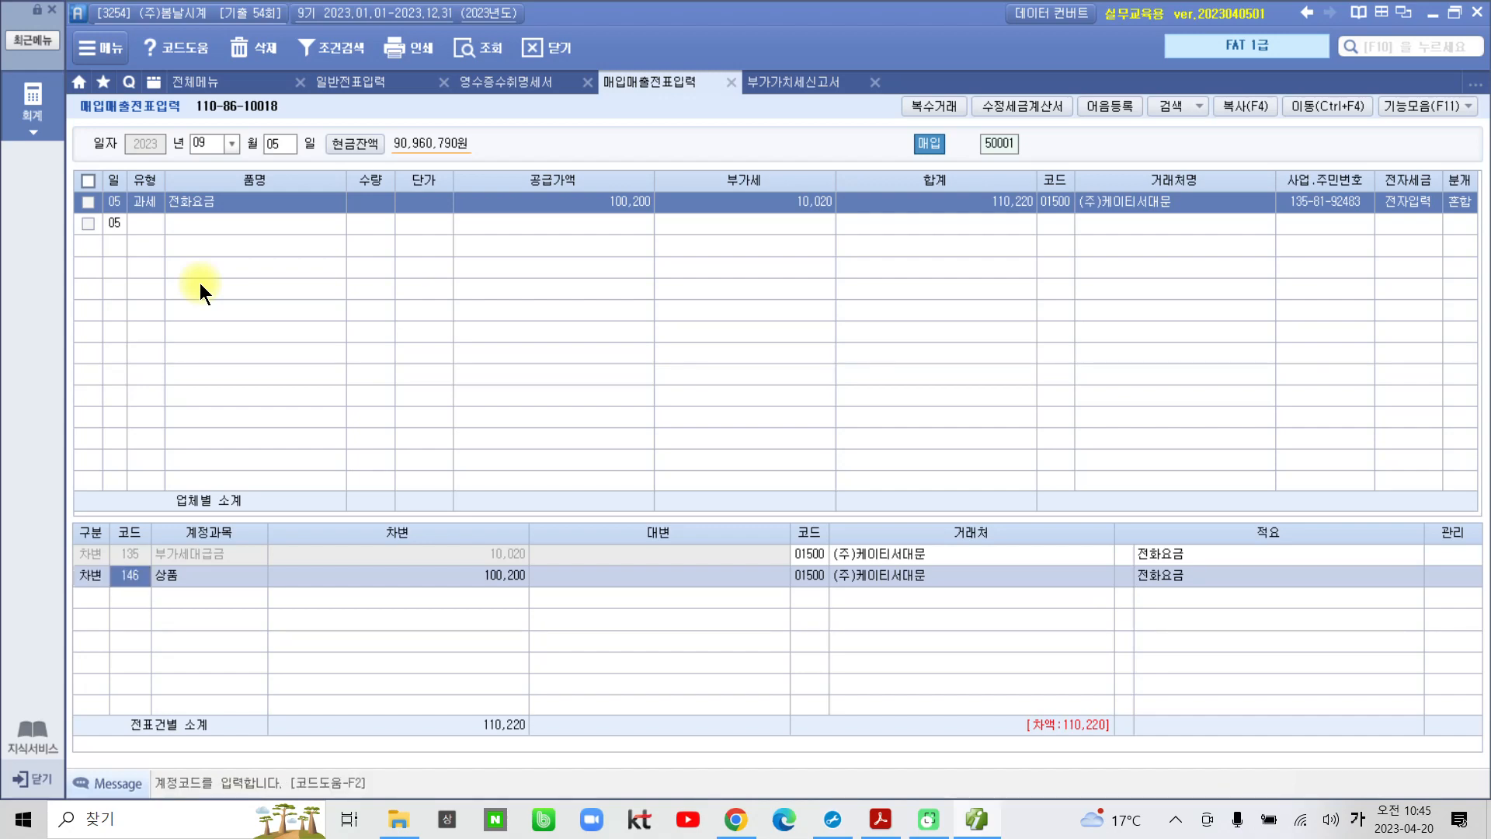
text(통신)
key(Return)
key(Down)
key(Down)
key(Down)
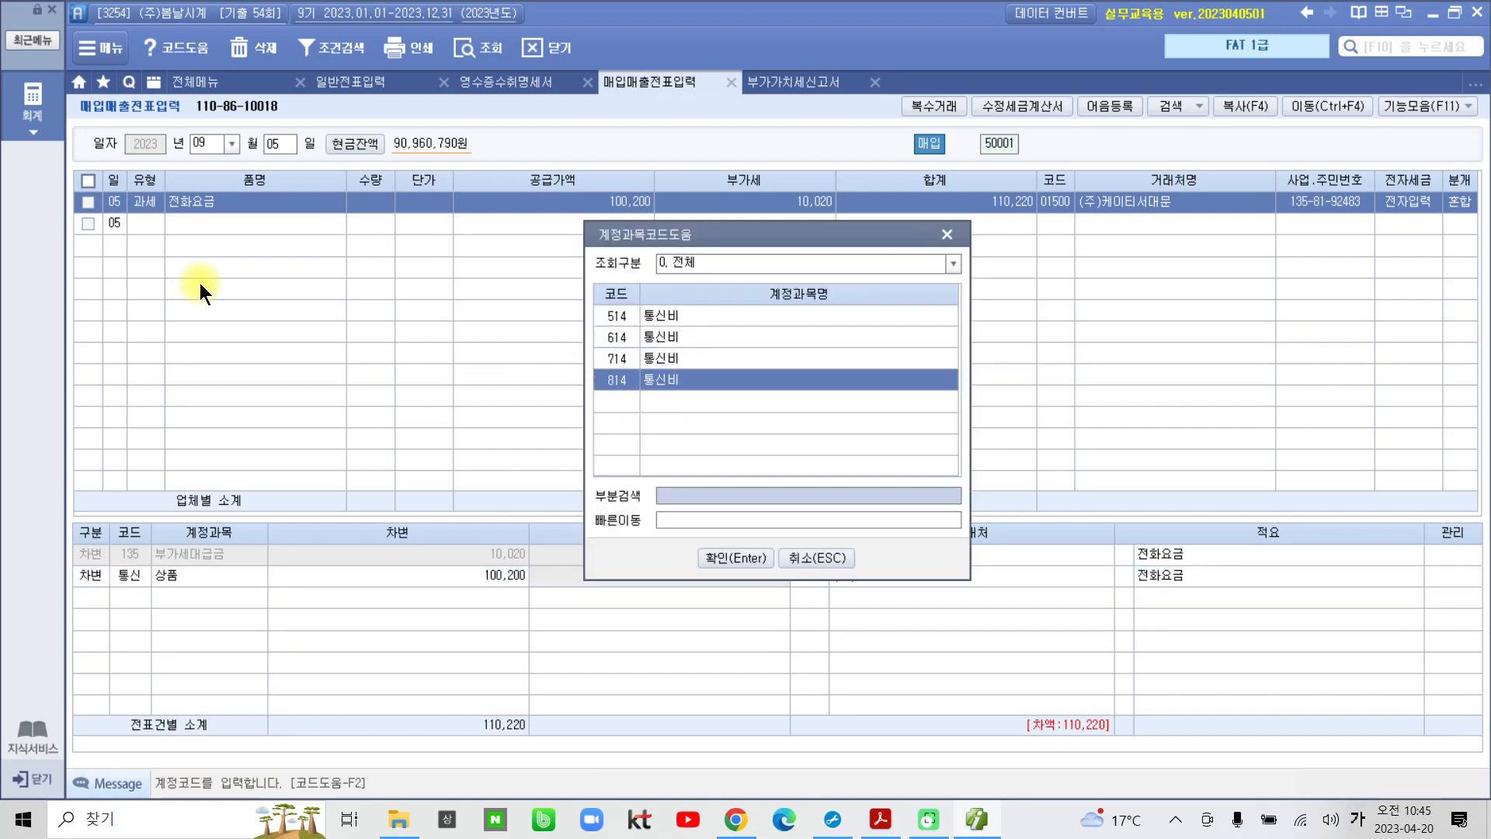
key(Return)
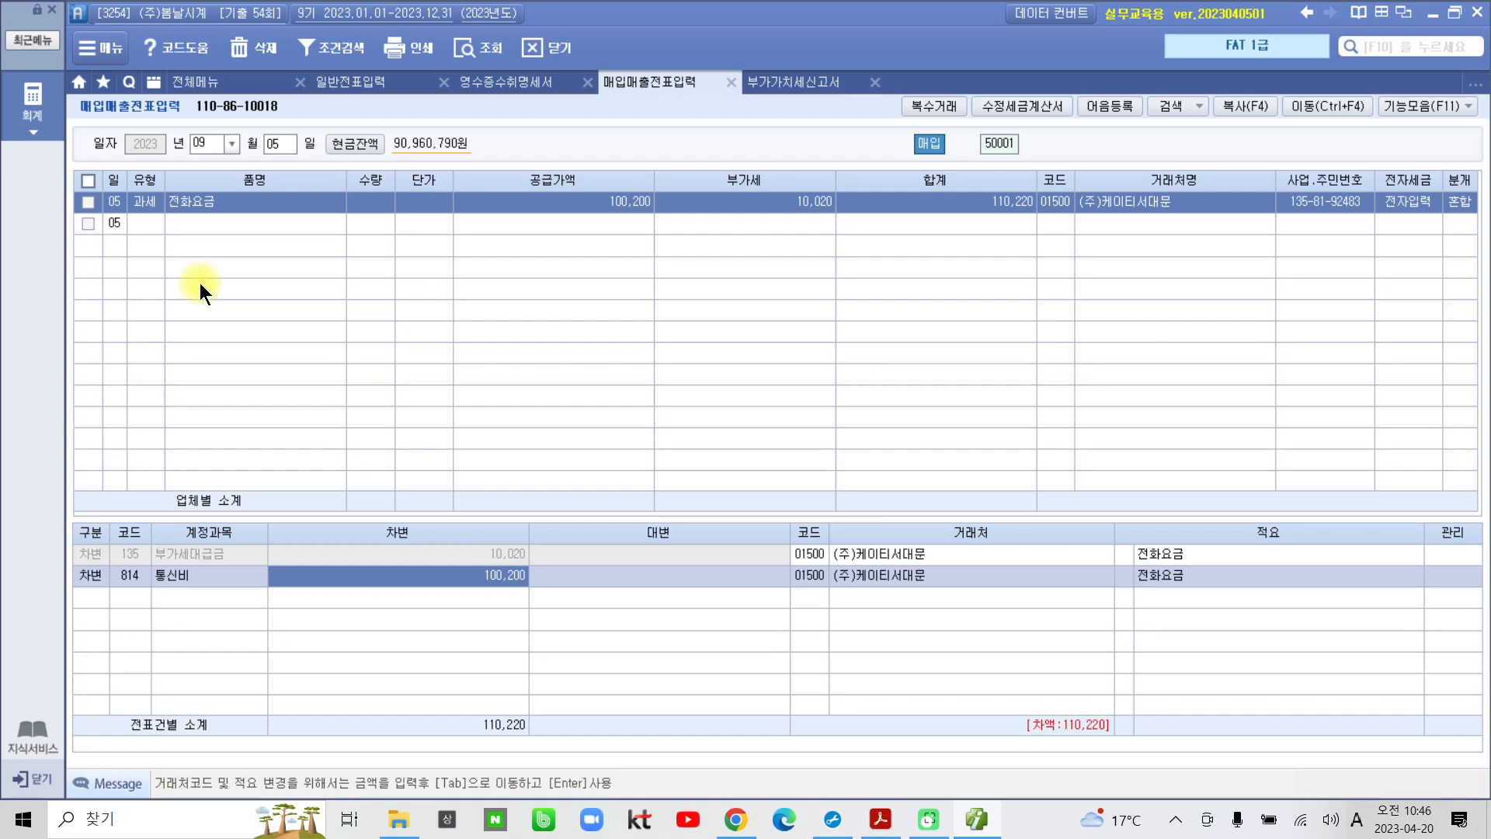
Add a 대변 line for account 253 미지급금 with the amount 110,220.
key(Return)
text(4)
key(Return)
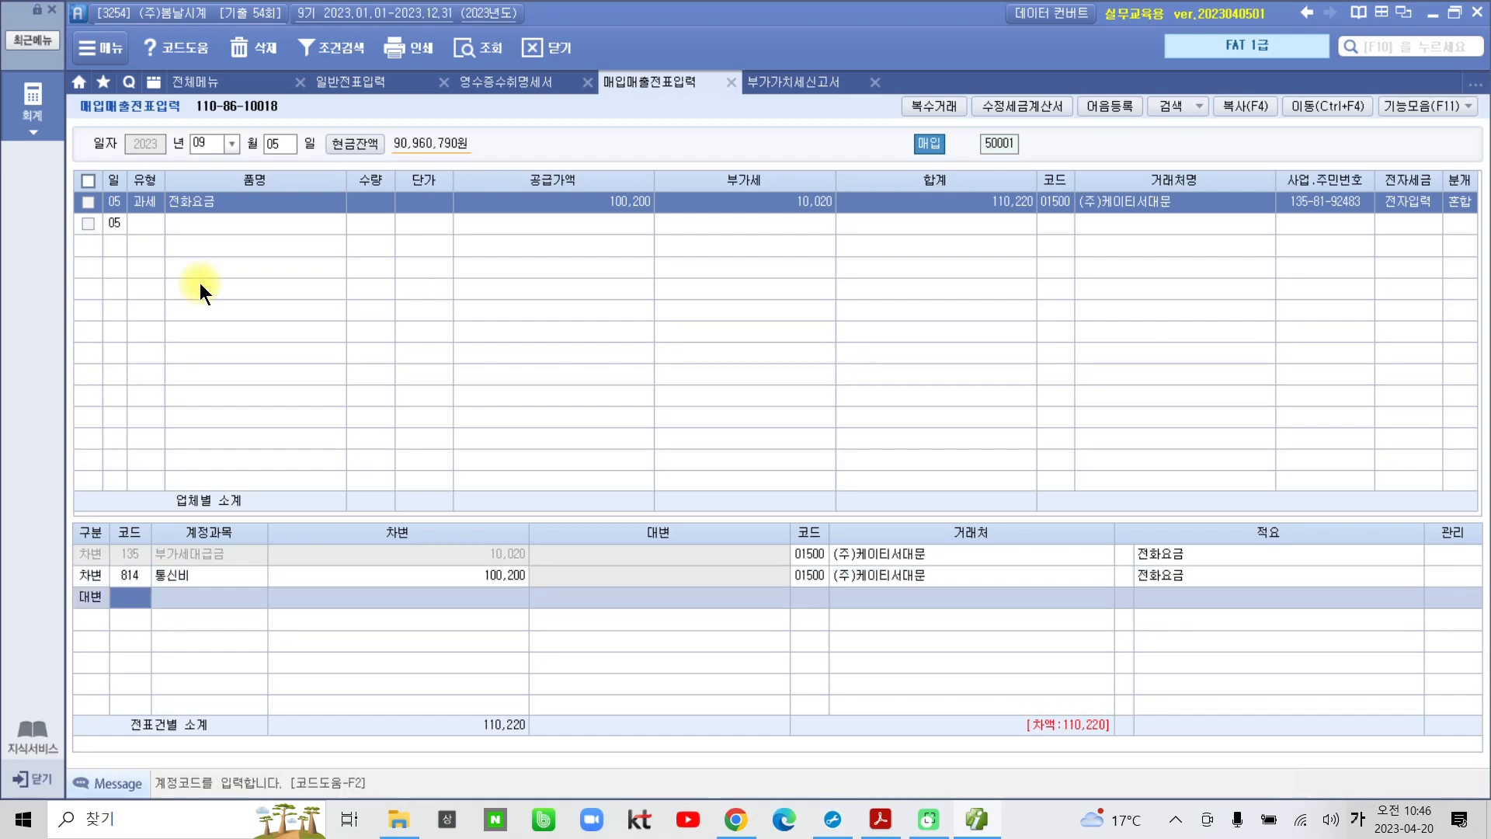
text(253)
key(Return)
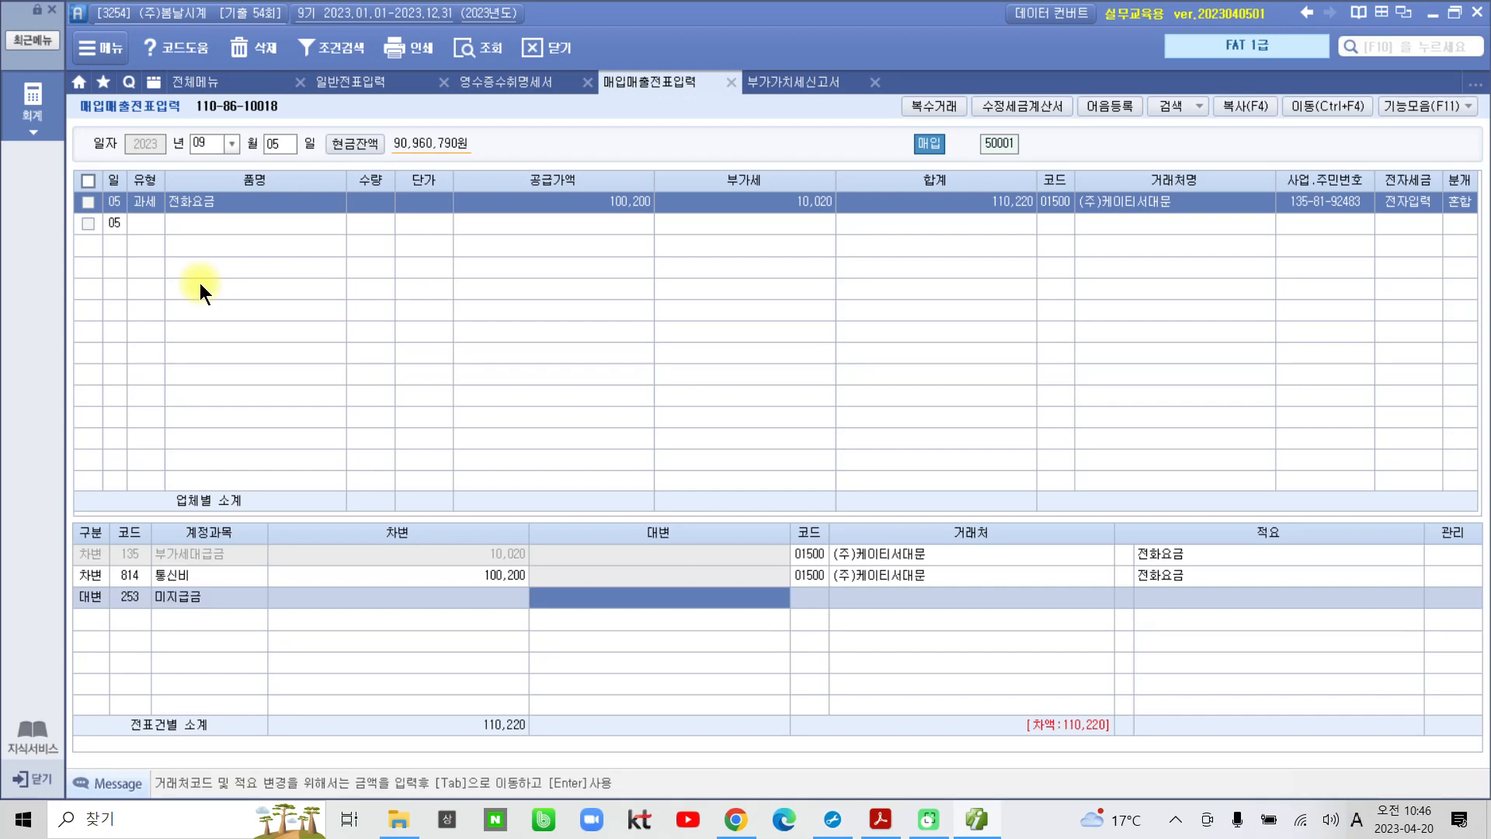
text(110,22)
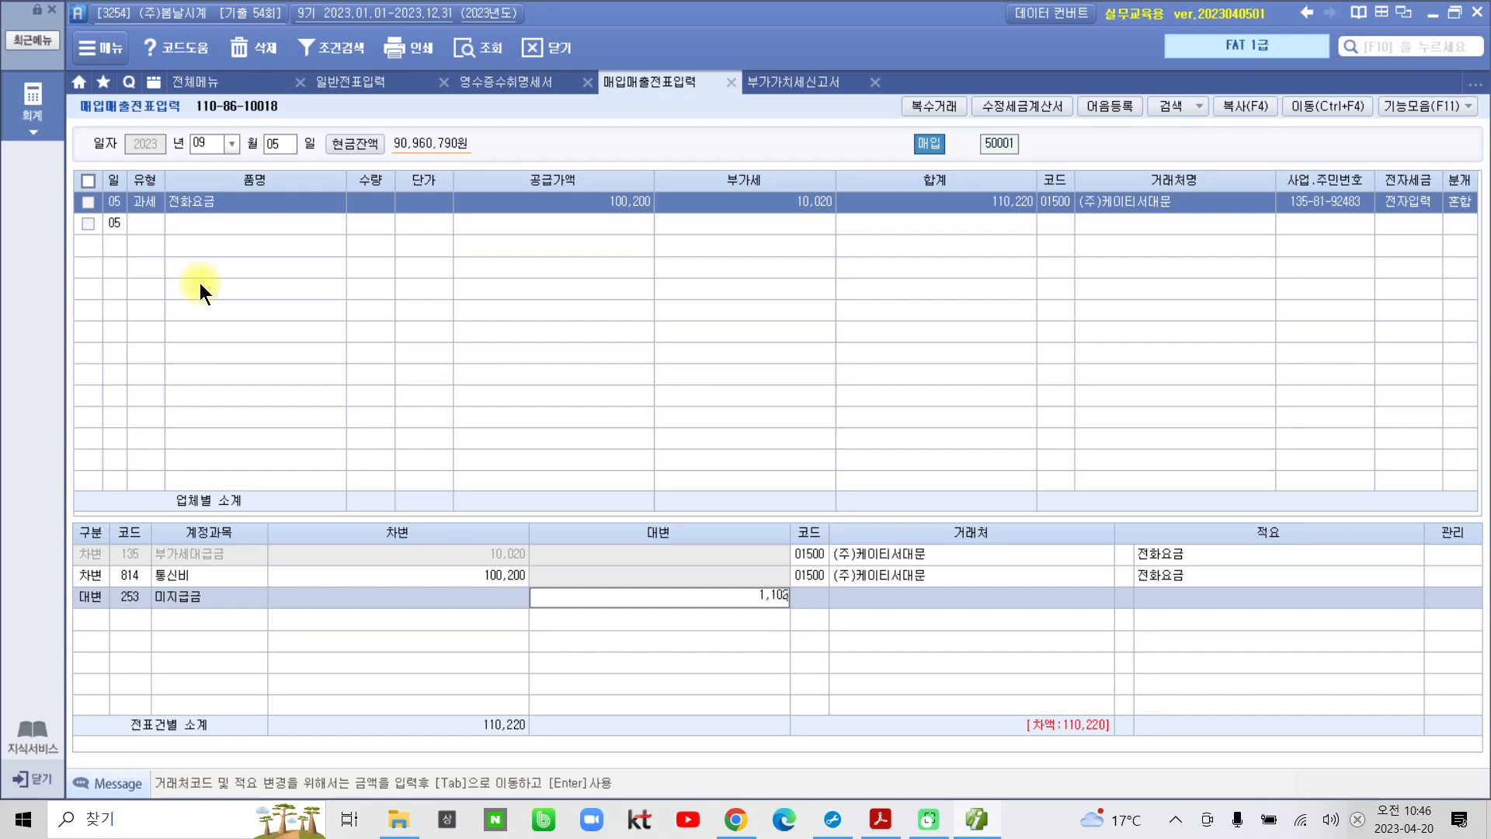
text(0)
key(Return)
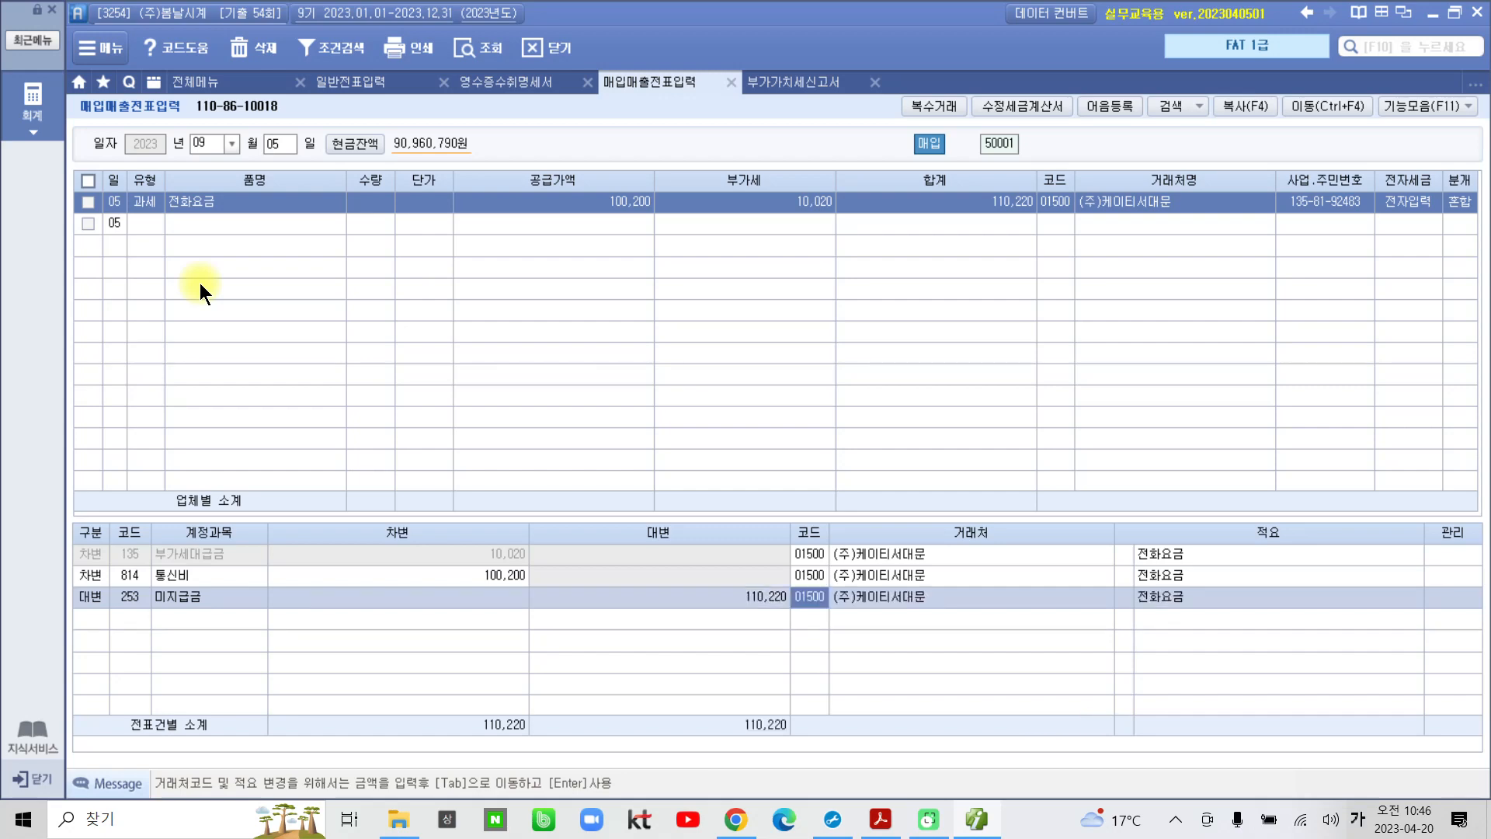